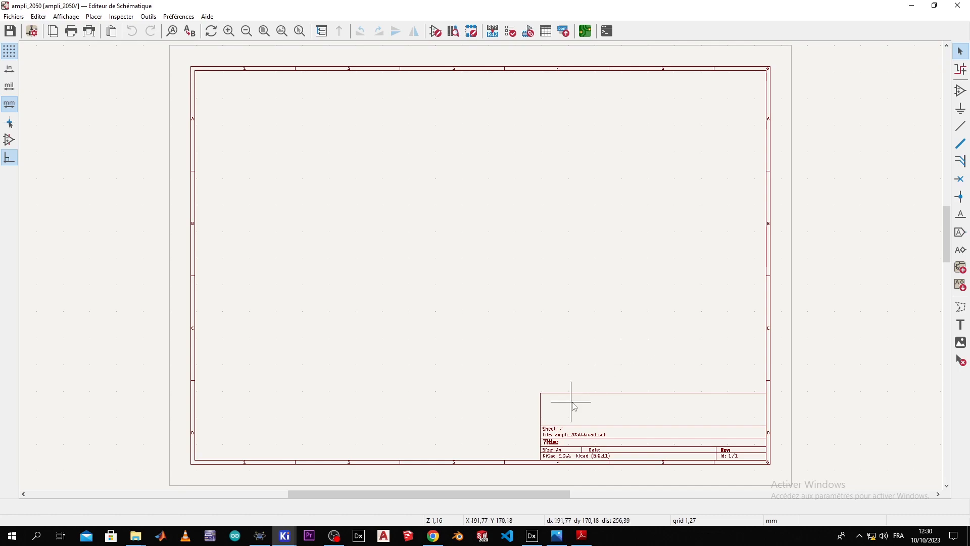
Step: Bring the amp.PDF amplifier and power-supply reference to the front in Adobe Reader
{"action": "left_click", "coordinate": [581, 535]}
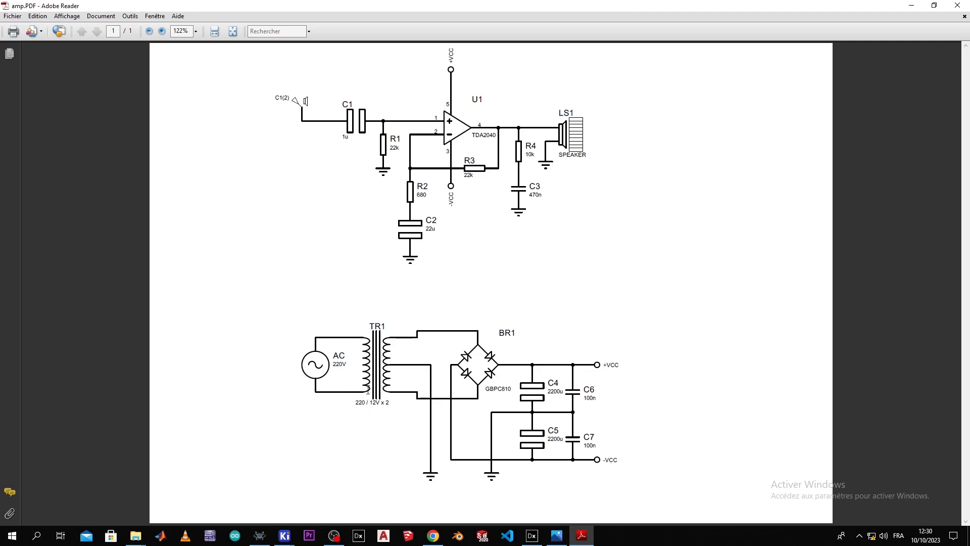
Step: Check the transformer's 220 / 12V x 2 rating against Proteus, then return to KiCad
{"action": "left_click_drag", "start_coordinate": [356, 405], "coordinate": [389, 403]}
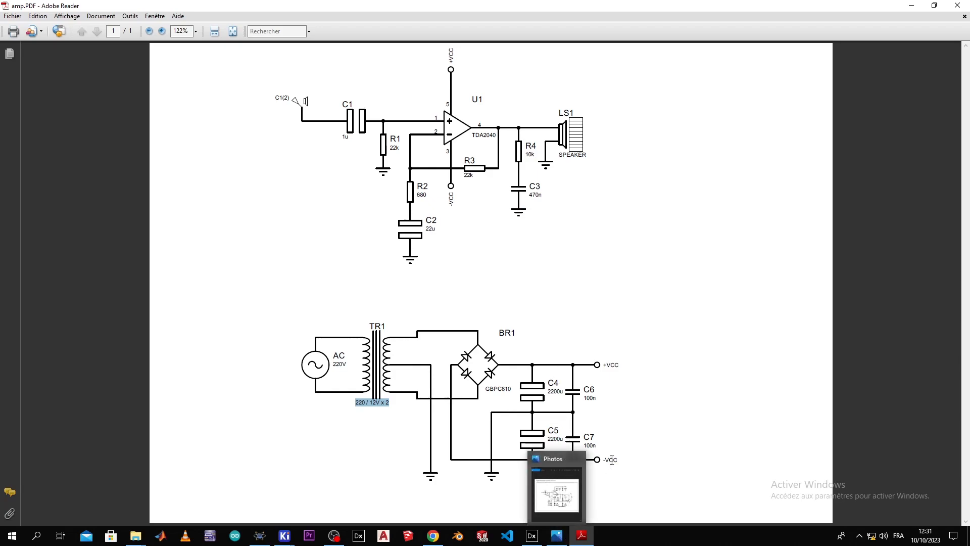
{"action": "left_click", "coordinate": [260, 535]}
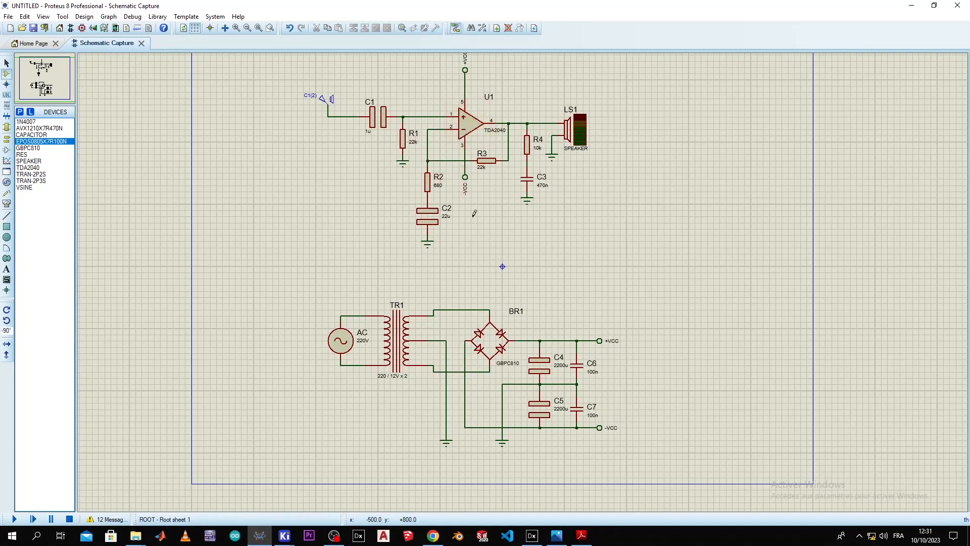
{"action": "left_click", "coordinate": [573, 542]}
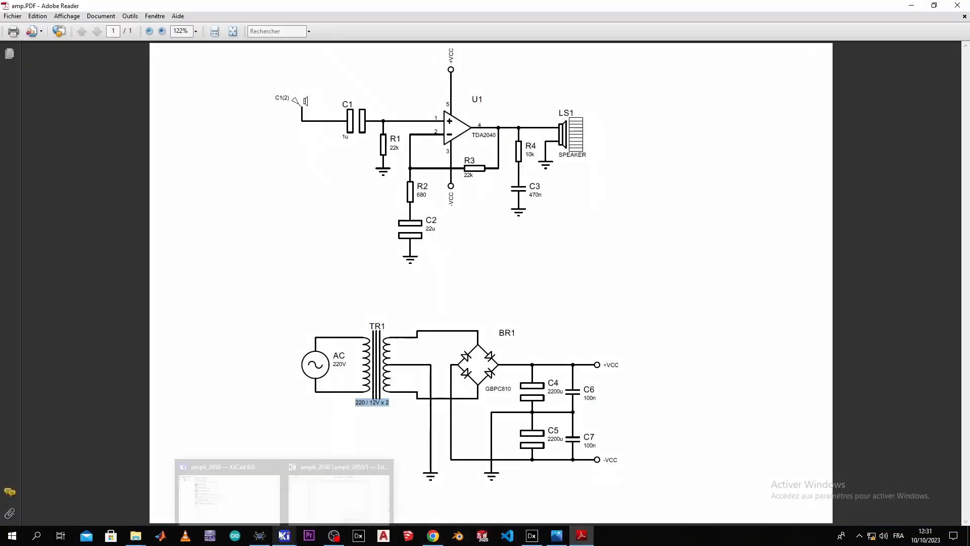
{"action": "mouse_move", "coordinate": [284, 536]}
{"action": "left_click", "coordinate": [358, 500]}
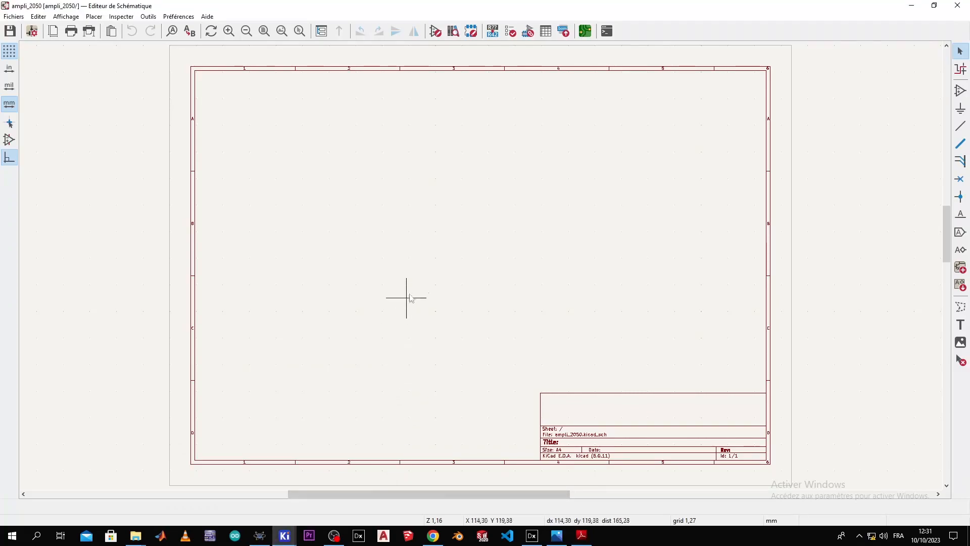
Step: Zoom and pan around the blank A4 ampli_2050 sheet
{"action": "scroll", "coordinate": [411, 281], "scroll_direction": "up", "scroll_amount": 1}
{"action": "scroll", "coordinate": [478, 262], "scroll_direction": "down", "scroll_amount": 1}
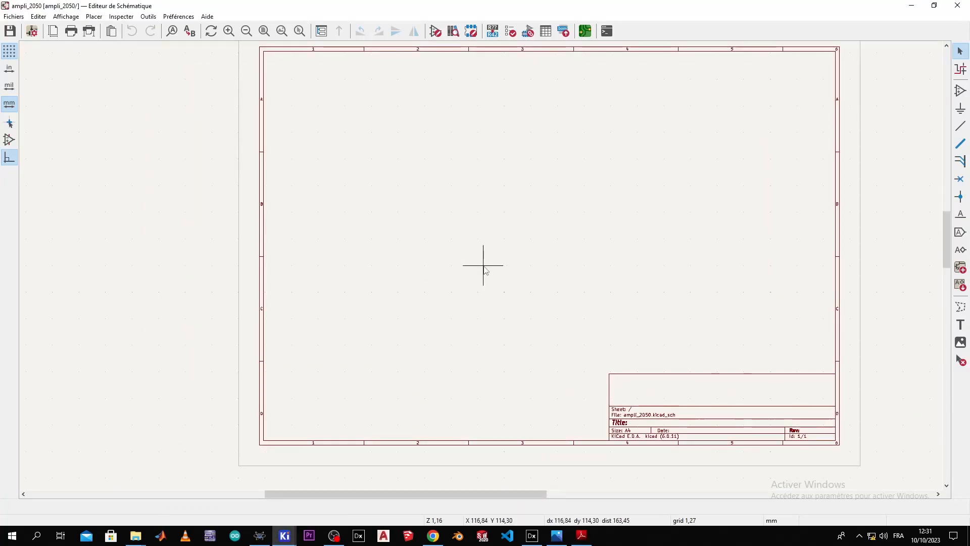
{"action": "middle_click_drag", "start_coordinate": [485, 269], "coordinate": [428, 278]}
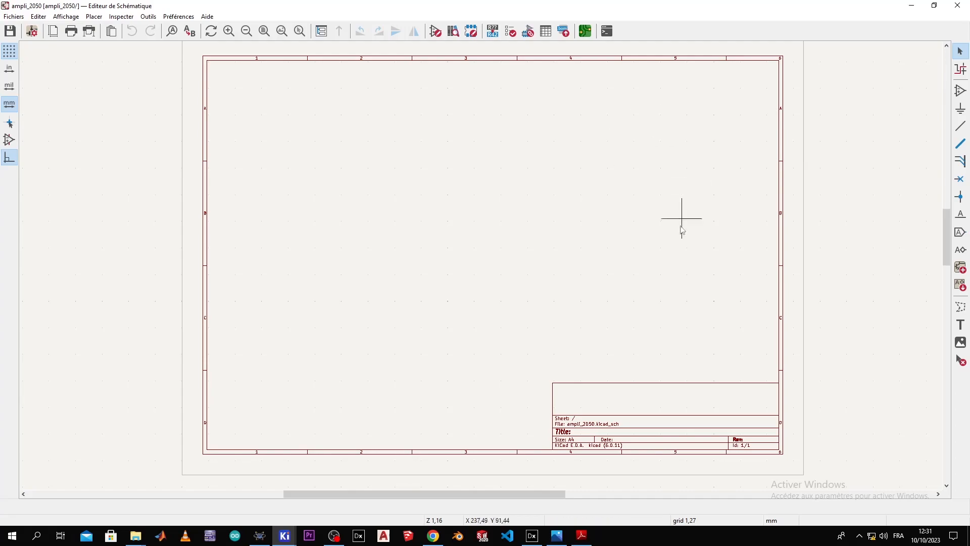
Step: Inspect the GBPC810, +VCC and -VCC labels in amp.PDF, then go back to KiCad
{"action": "mouse_move", "coordinate": [581, 535]}
{"action": "left_click", "coordinate": [582, 505]}
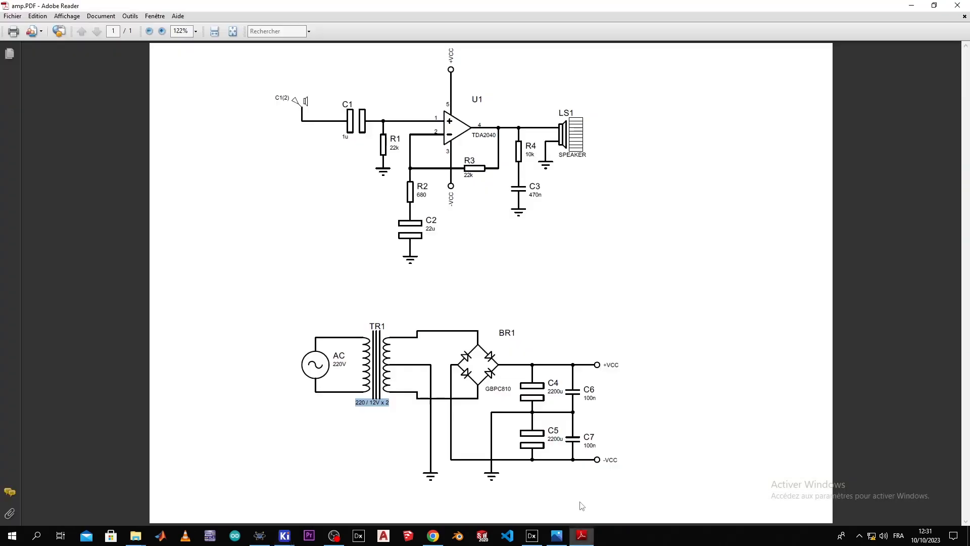
{"action": "left_click", "coordinate": [470, 317]}
{"action": "left_click_drag", "start_coordinate": [489, 392], "coordinate": [495, 394]}
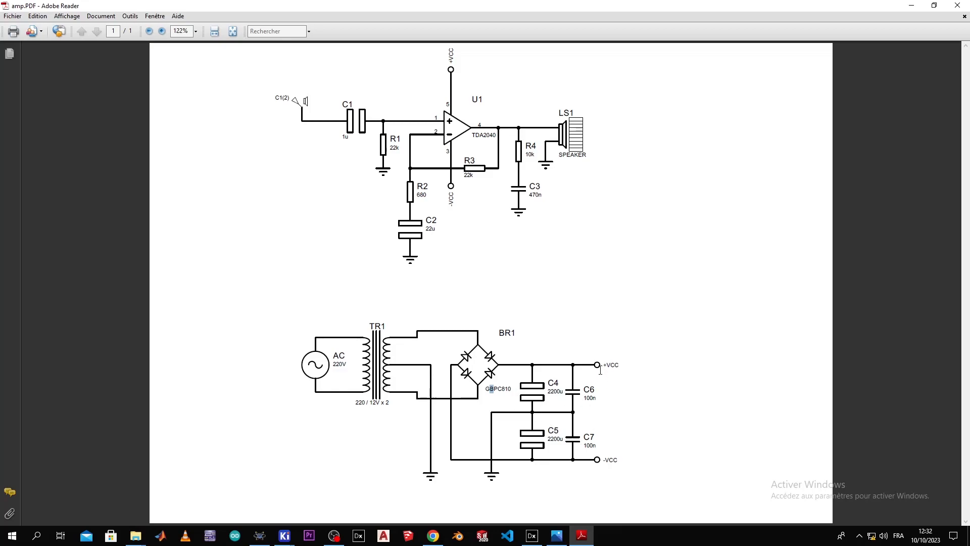
{"action": "left_click_drag", "start_coordinate": [603, 366], "coordinate": [606, 367]}
{"action": "left_click_drag", "start_coordinate": [598, 455], "coordinate": [645, 460]}
{"action": "left_click", "coordinate": [639, 424]}
{"action": "key", "text": "alt+Tab"}
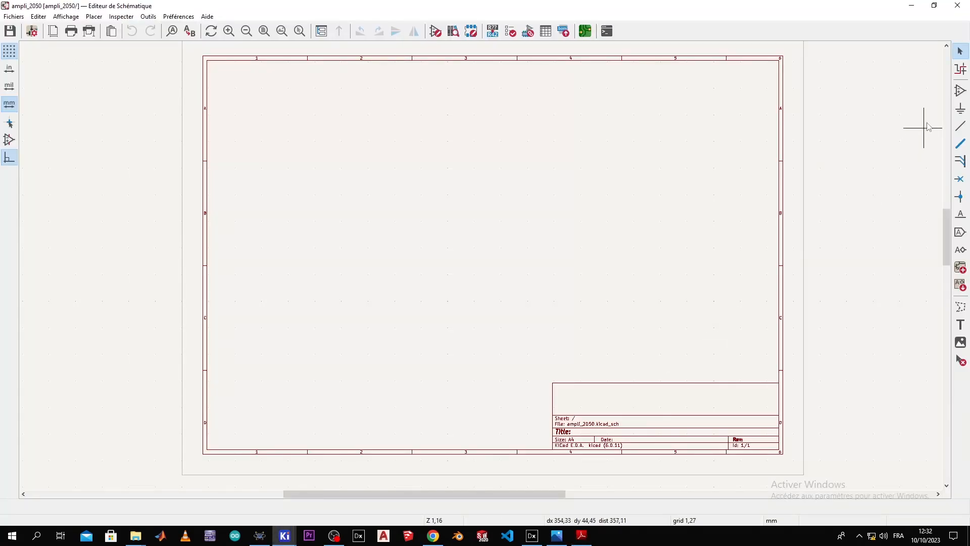
Step: Start adding a symbol and search the library for a GBPC bridge rectifier part
{"action": "left_click", "coordinate": [959, 91]}
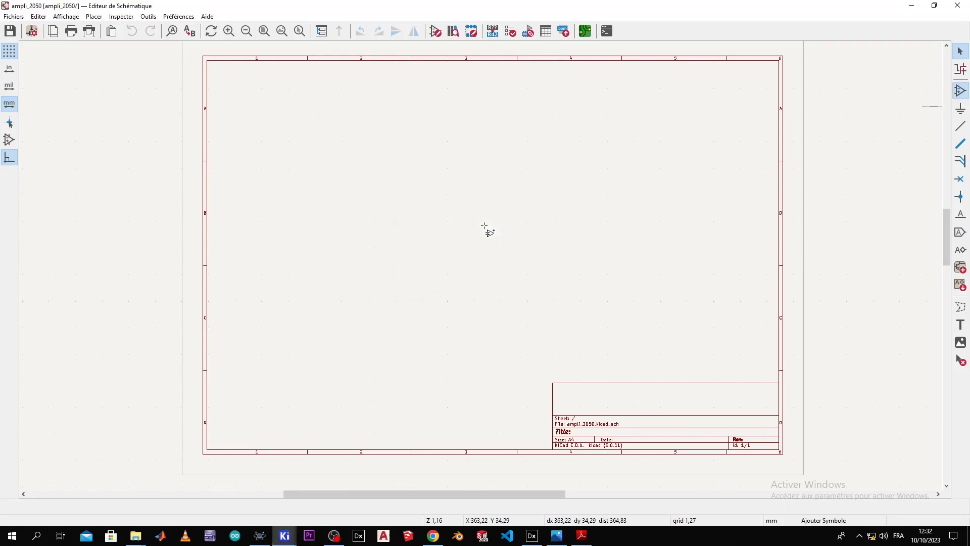
{"action": "left_click", "coordinate": [484, 226]}
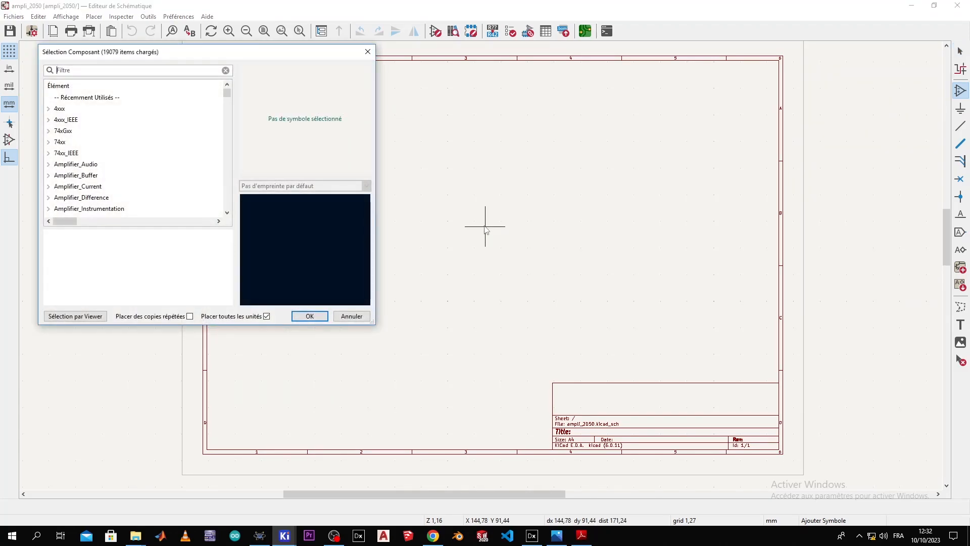
{"action": "type", "text": "bcp"}
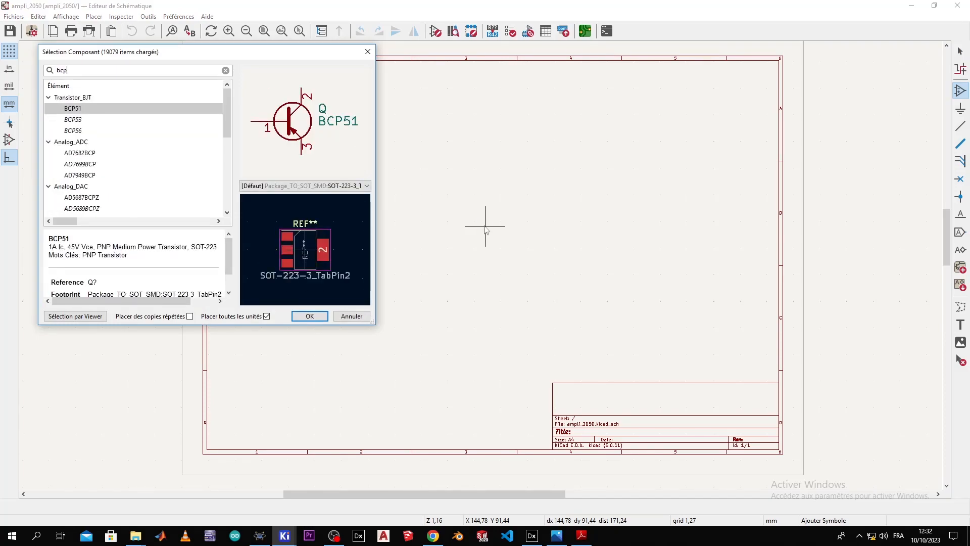
{"action": "key", "text": "alt+Tab"}
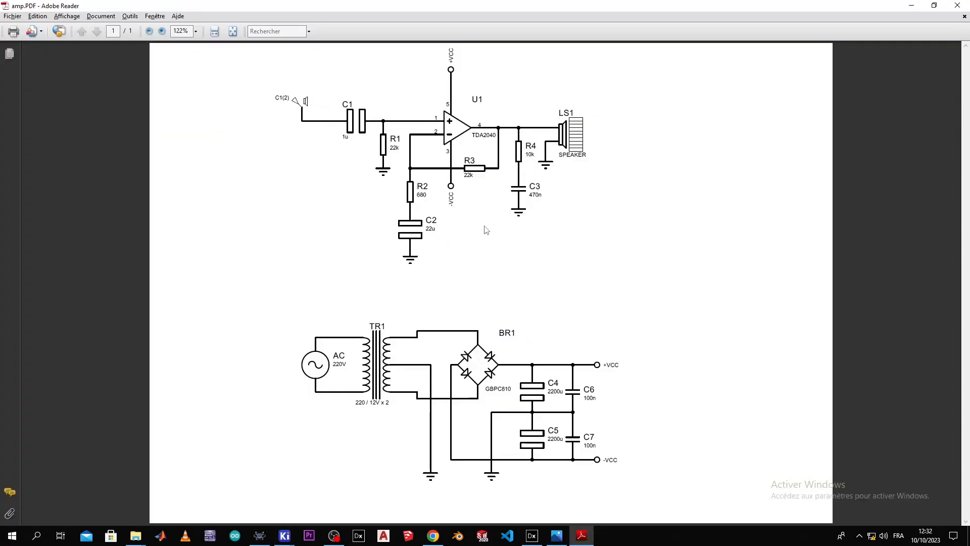
{"action": "key", "text": "alt+Tab"}
{"action": "key", "text": "Left"}
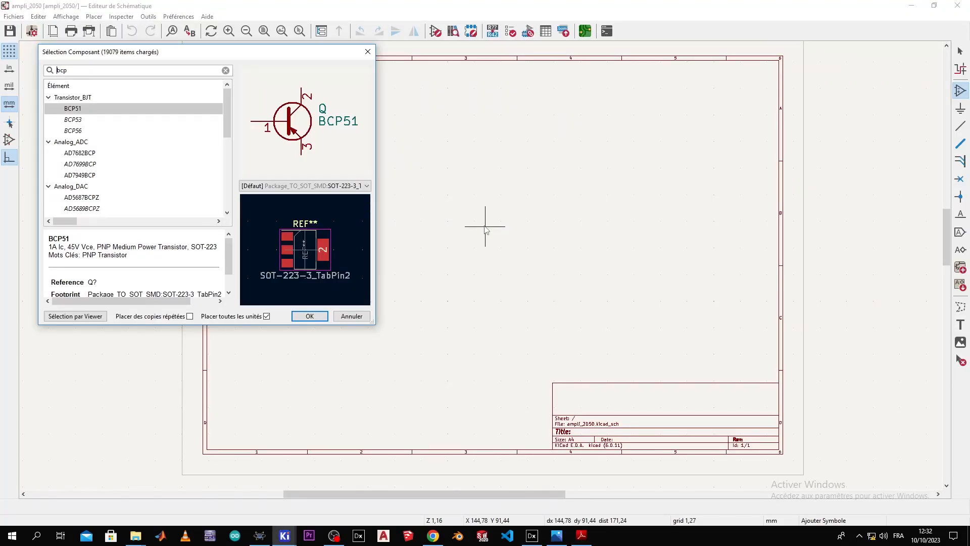
{"action": "type", "text": "g"}
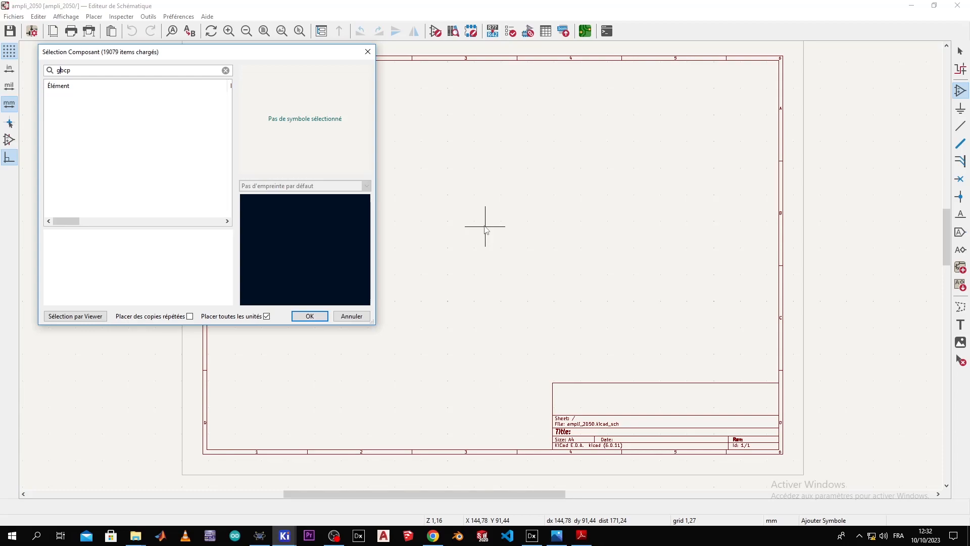
{"action": "key", "text": "alt+Tab"}
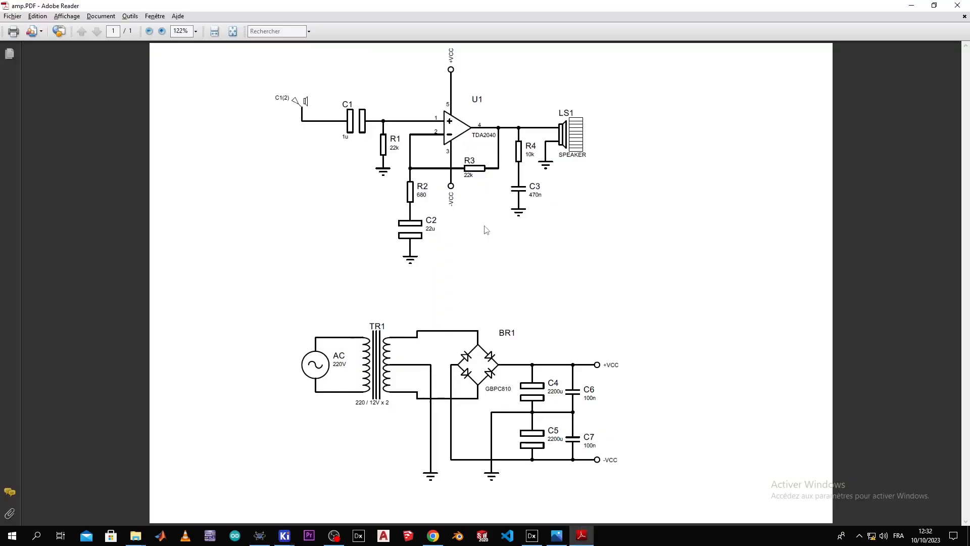
{"action": "key", "text": "alt+Tab"}
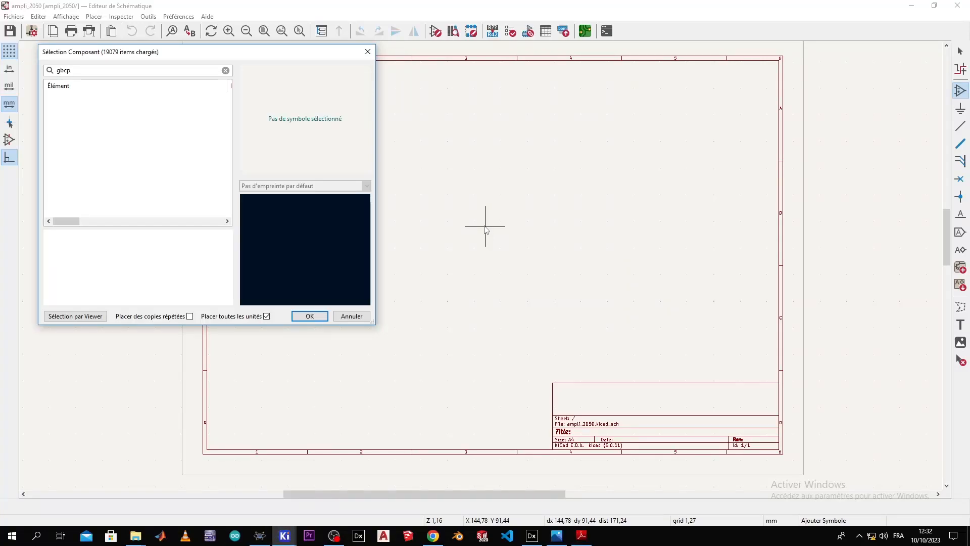
{"action": "key", "text": "BackSpace"}
{"action": "key", "text": "BackSpace"}
{"action": "type", "text": "p"}
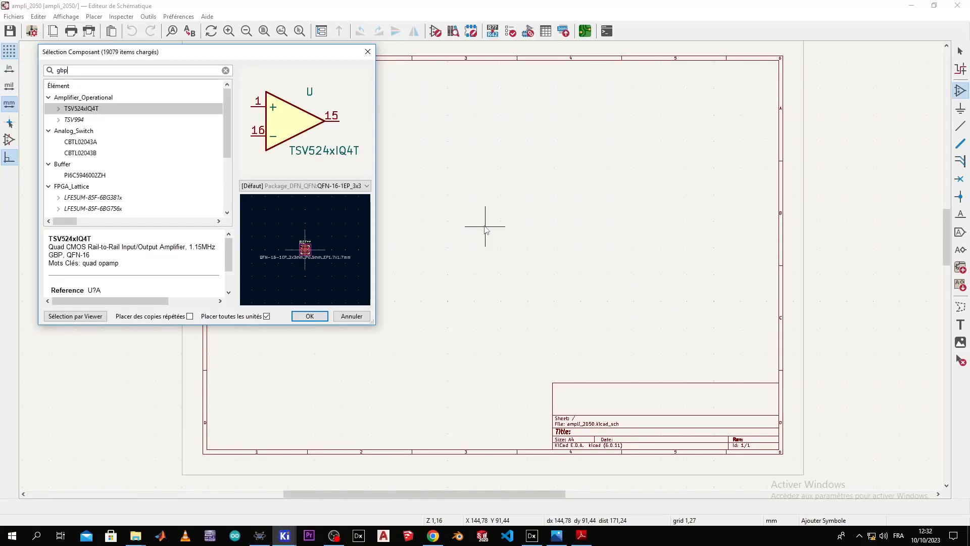
{"action": "type", "text": "c"}
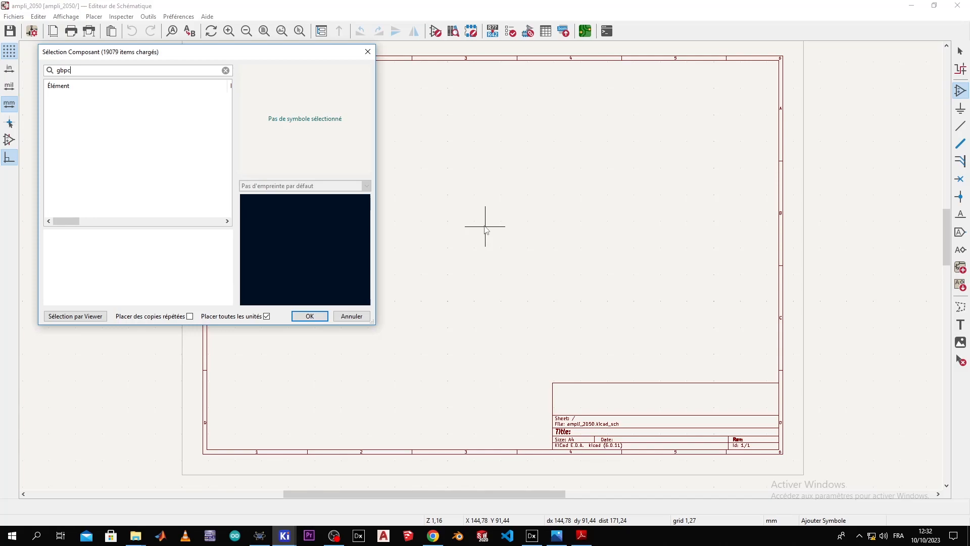
{"action": "key", "text": "BackSpace"}
{"action": "key", "text": "BackSpace"}
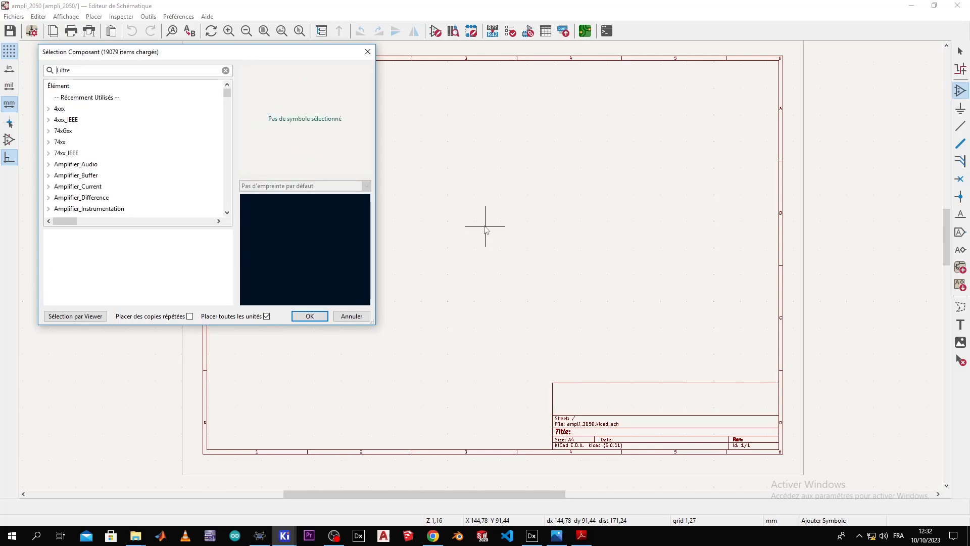
Step: Search 'bridge' and browse the D_Bridge diode bridge variants
{"action": "type", "text": "bri"}
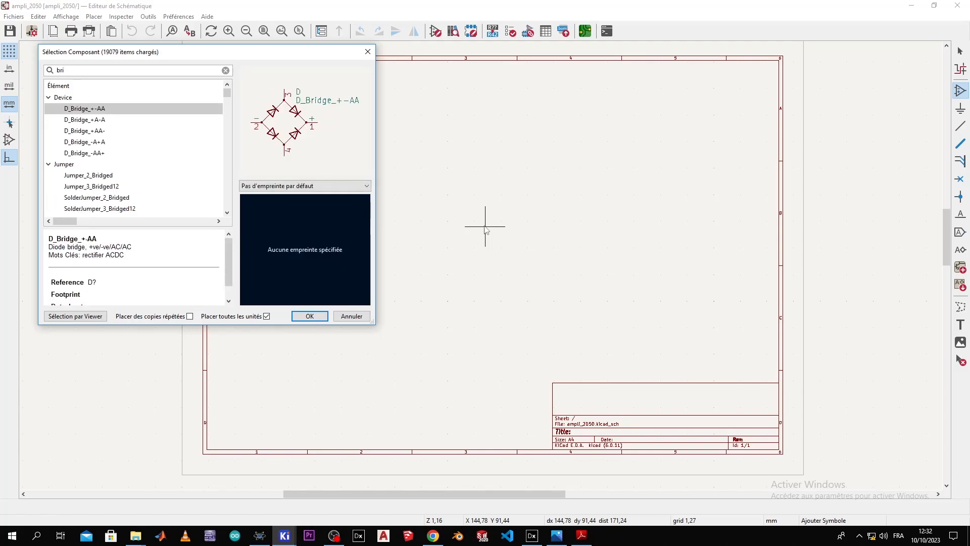
{"action": "type", "text": "dge"}
{"action": "left_click", "coordinate": [149, 125]}
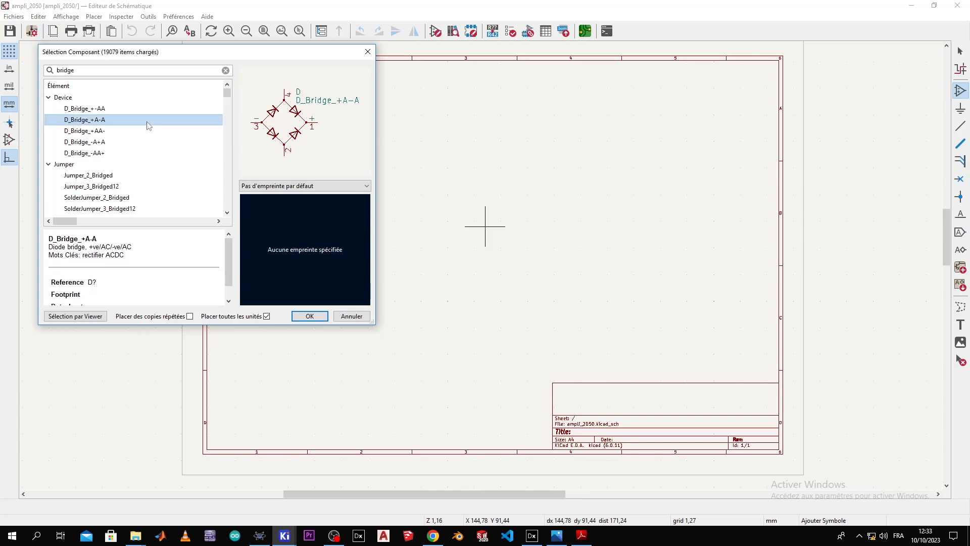
{"action": "key", "text": "Down"}
{"action": "key", "text": "Down"}
{"action": "key", "text": "Down"}
{"action": "key", "text": "Up"}
{"action": "key", "text": "Up"}
{"action": "key", "text": "Up"}
{"action": "key", "text": "Up"}
{"action": "key", "text": "Down"}
{"action": "key", "text": "Down"}
{"action": "key", "text": "Down"}
{"action": "key", "text": "Down"}
{"action": "key", "text": "Up"}
{"action": "key", "text": "Up"}
{"action": "key", "text": "Up"}
{"action": "key", "text": "Up"}
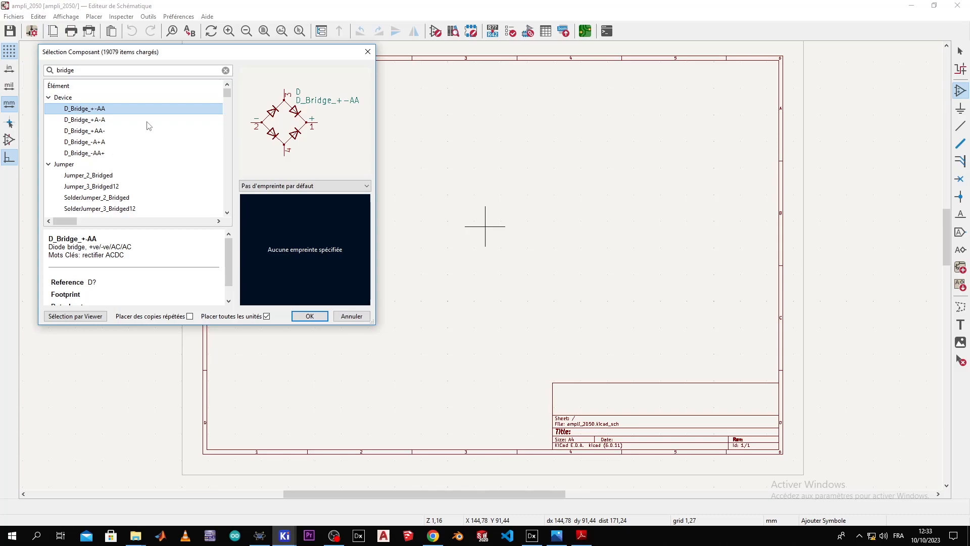
Step: Search '1n400' and select the 1N4007 diode instead
{"action": "double_click", "coordinate": [103, 70]}
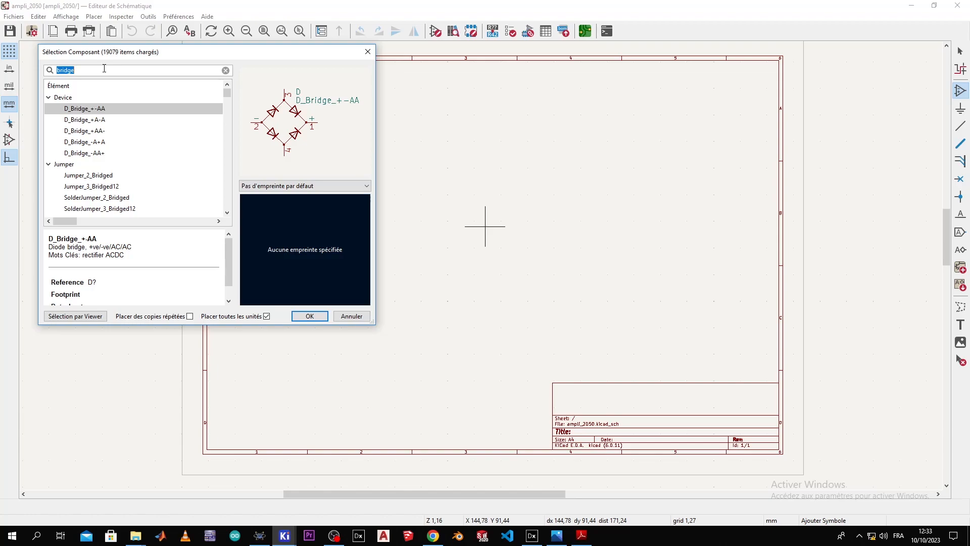
{"action": "type", "text": "1n4007"}
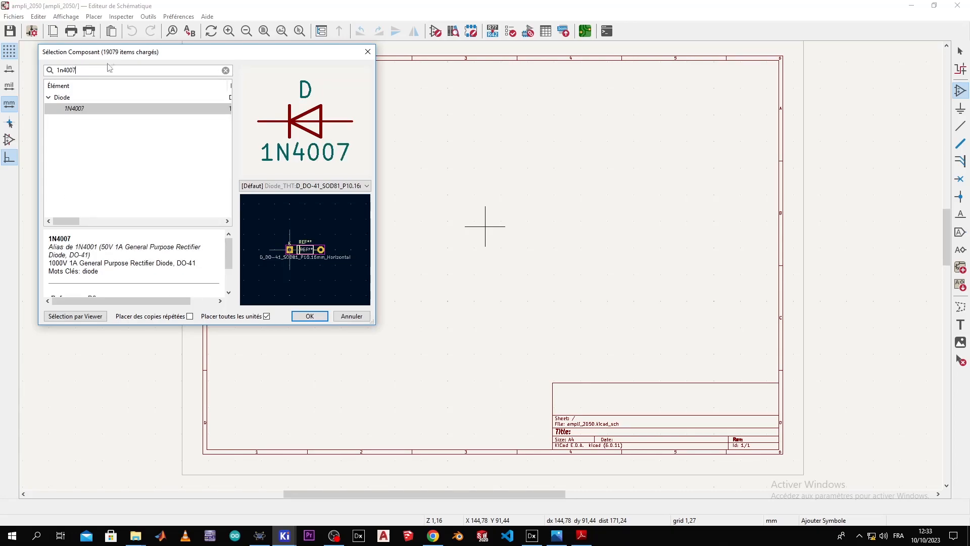
{"action": "left_click", "coordinate": [146, 109]}
Step: Place a 1N4007 diode on the sheet and rotate it clockwise to vertical
{"action": "double_click", "coordinate": [107, 107]}
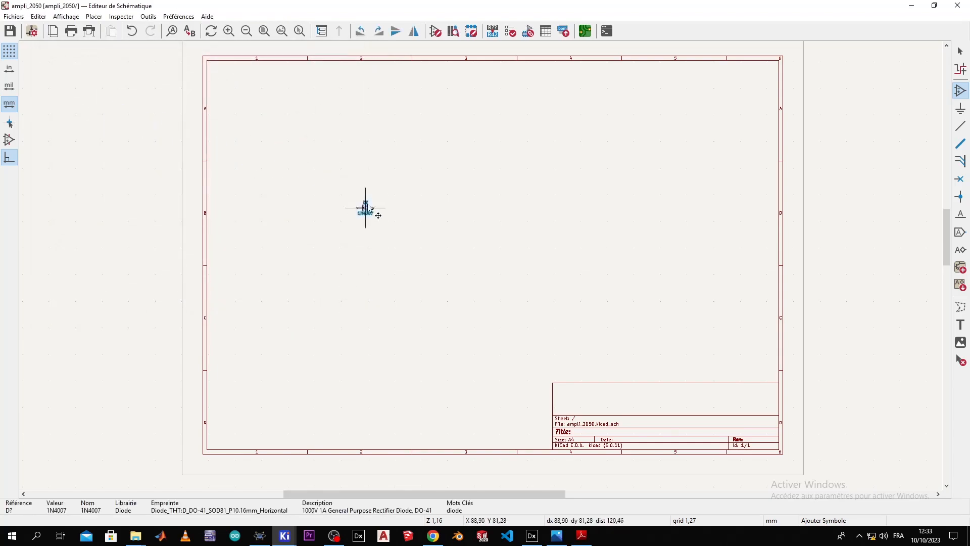
{"action": "left_click", "coordinate": [415, 216]}
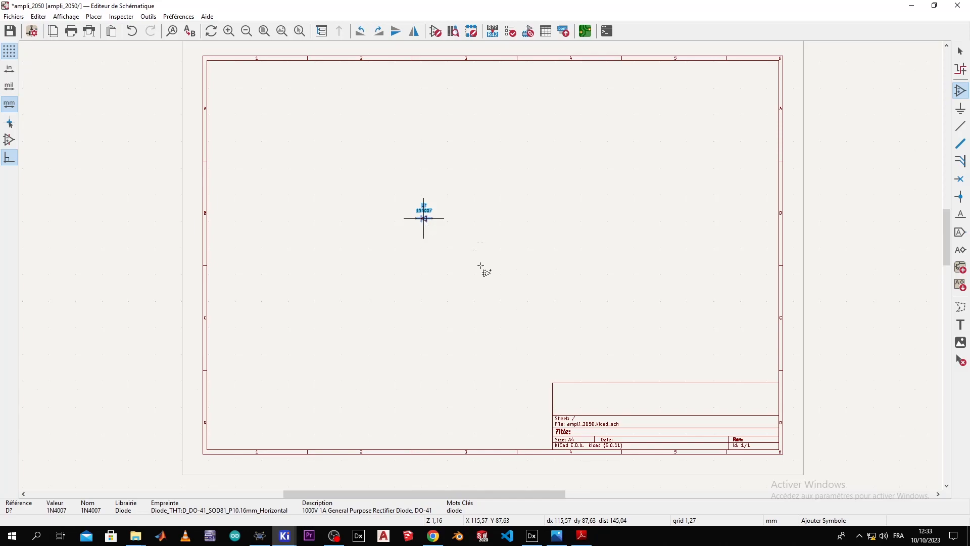
{"action": "scroll", "coordinate": [483, 269], "scroll_direction": "up", "scroll_amount": 3}
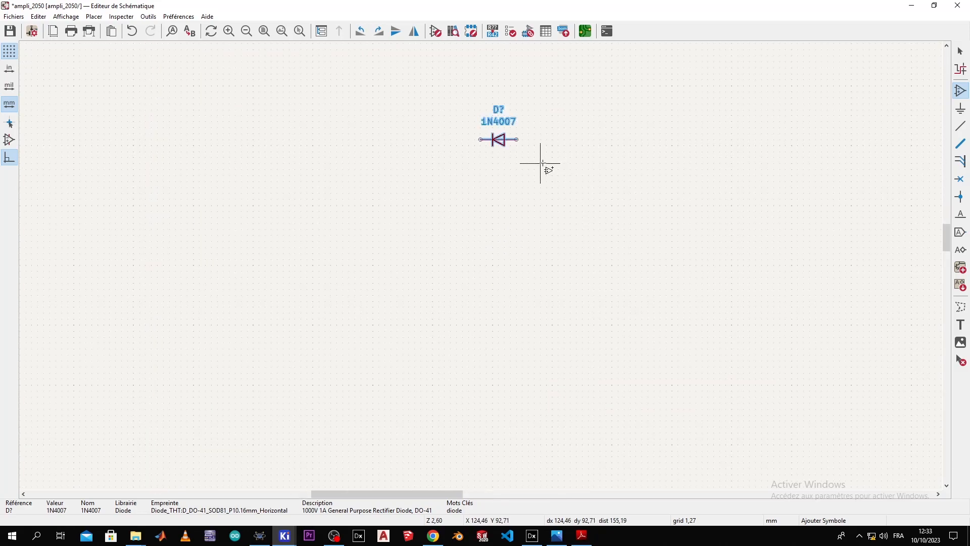
{"action": "right_click", "coordinate": [493, 137]}
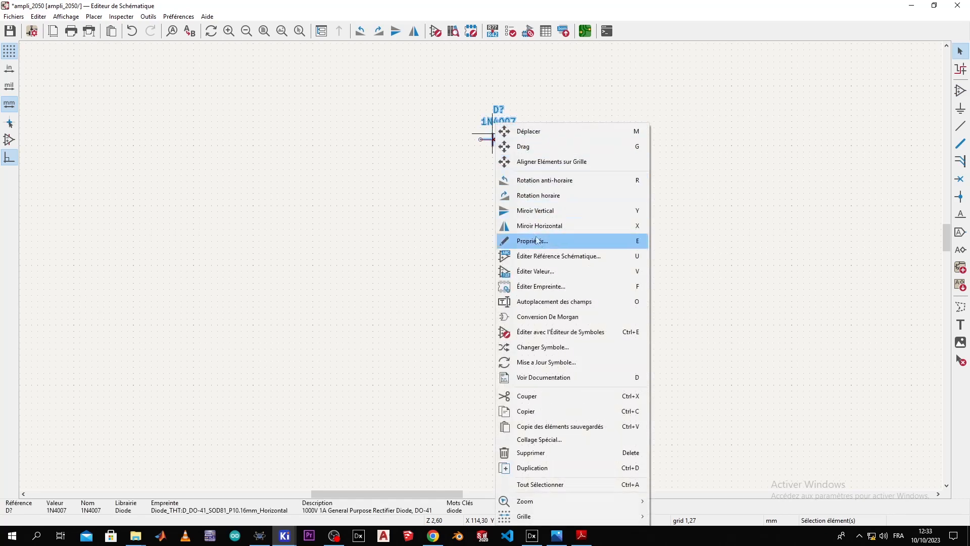
{"action": "left_click", "coordinate": [537, 196]}
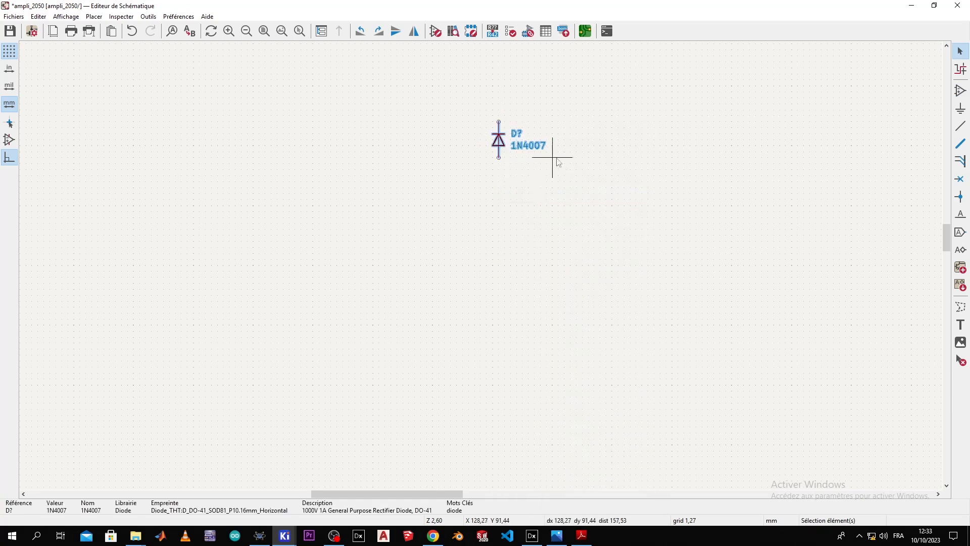
Step: Duplicate the diode three times into a two-by-two group
{"action": "key", "text": "ctrl+d"}
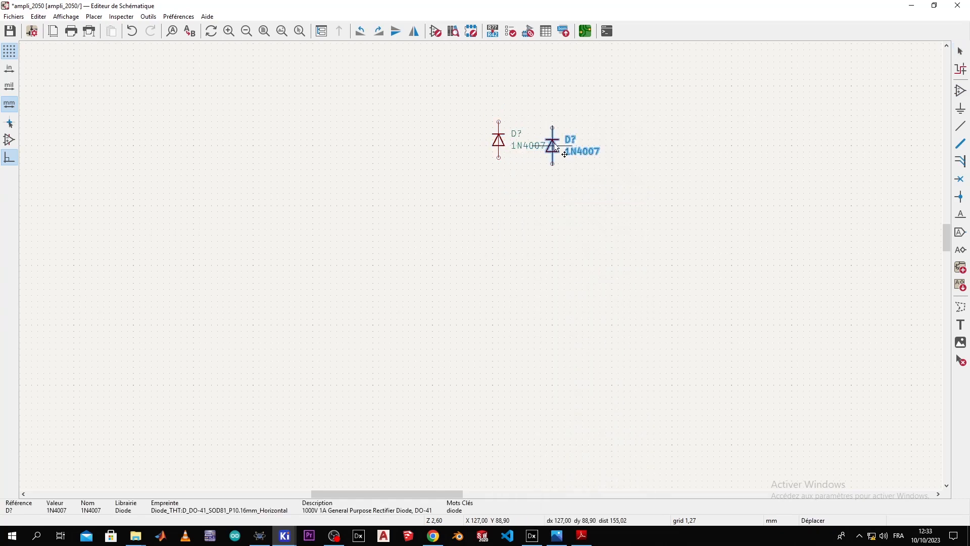
{"action": "left_click", "coordinate": [561, 150]}
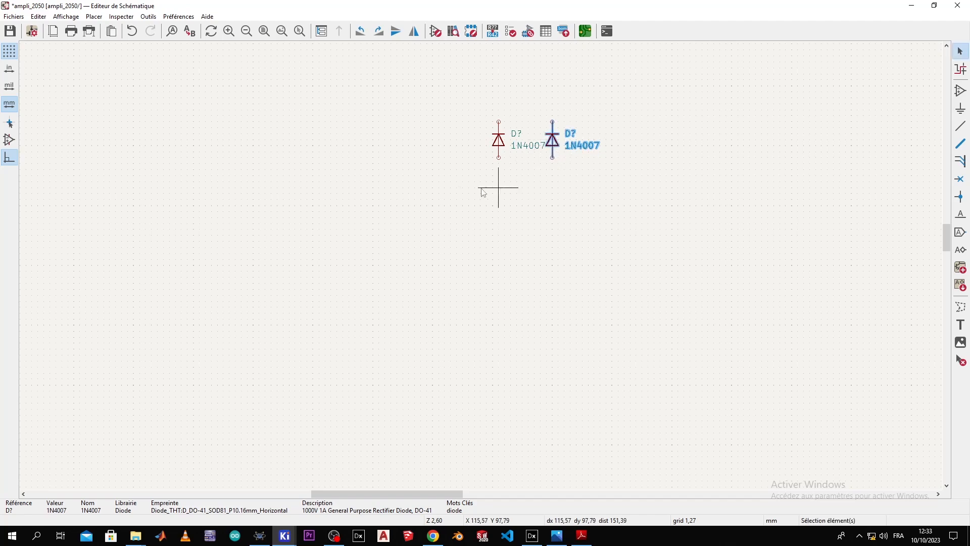
{"action": "key", "text": "ctrl+d"}
{"action": "left_click", "coordinate": [499, 207]}
{"action": "key", "text": "ctrl+d"}
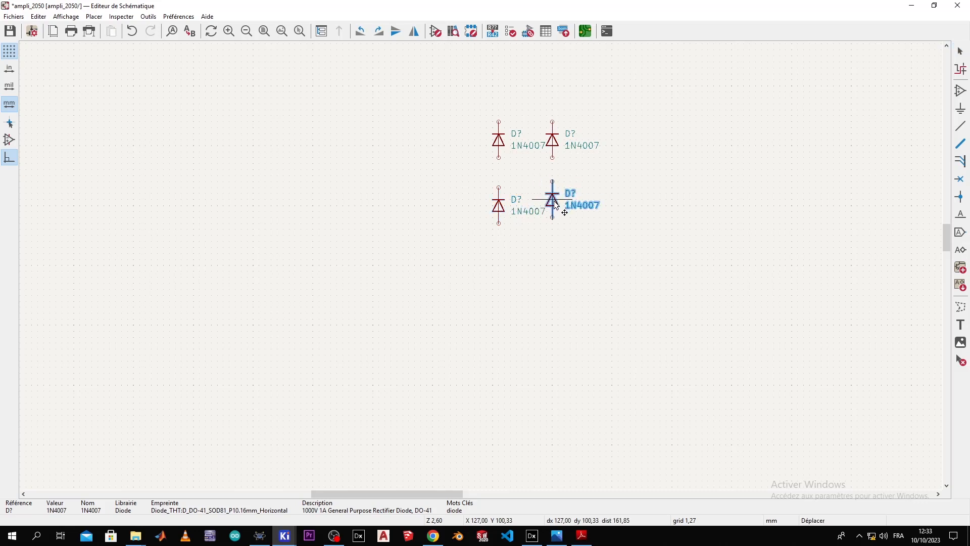
{"action": "left_click", "coordinate": [554, 208]}
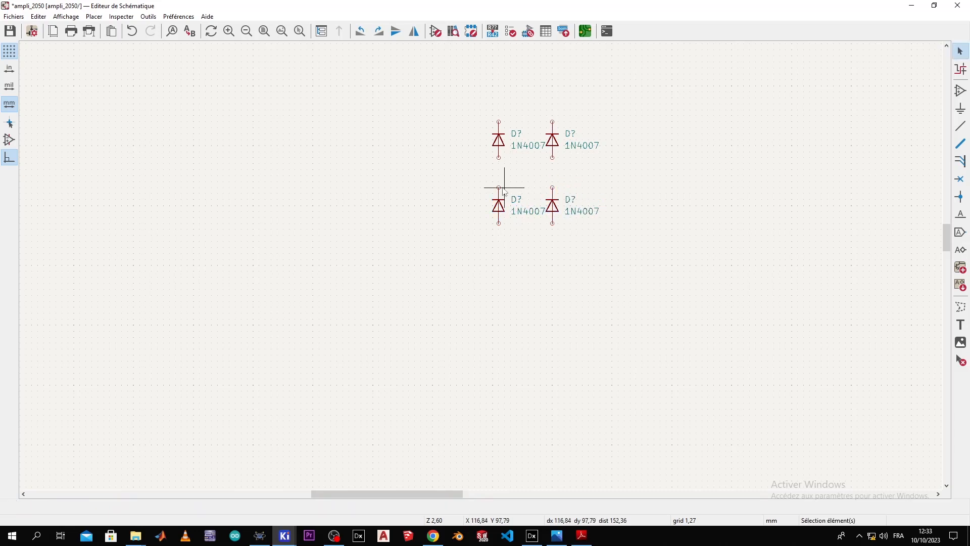
{"action": "key", "text": "alt+Tab"}
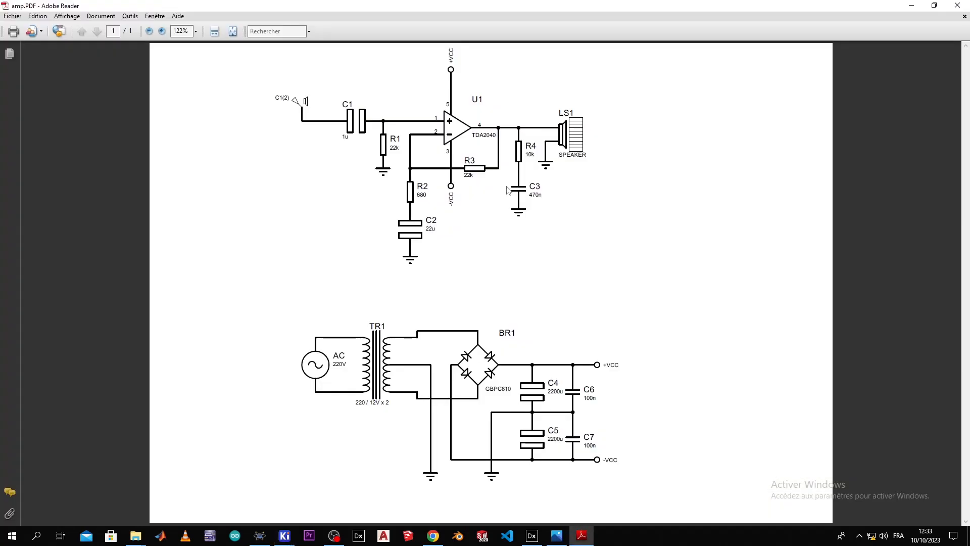
{"action": "key", "text": "alt+Tab"}
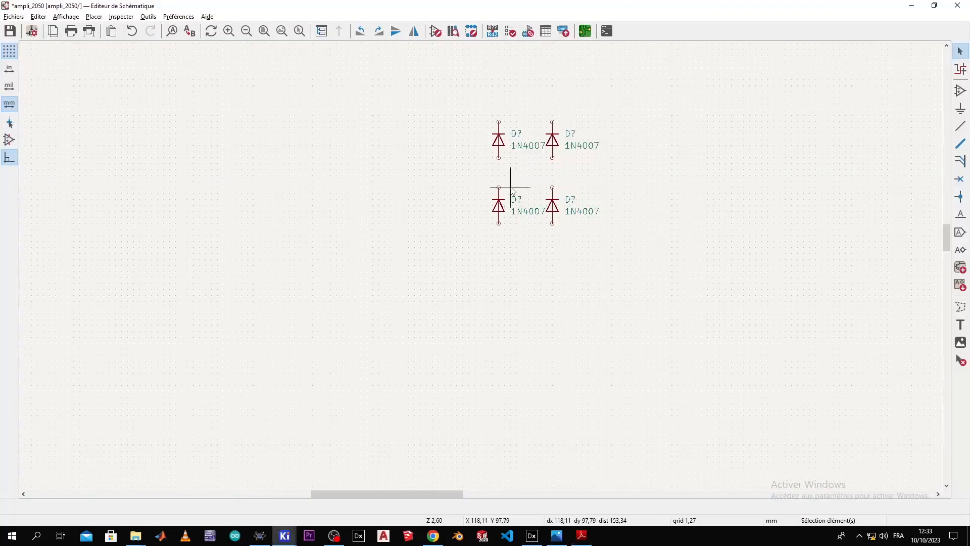
Step: Rotate all four diodes clockwise together and shift them into position
{"action": "left_click_drag", "start_coordinate": [608, 95], "coordinate": [451, 233]}
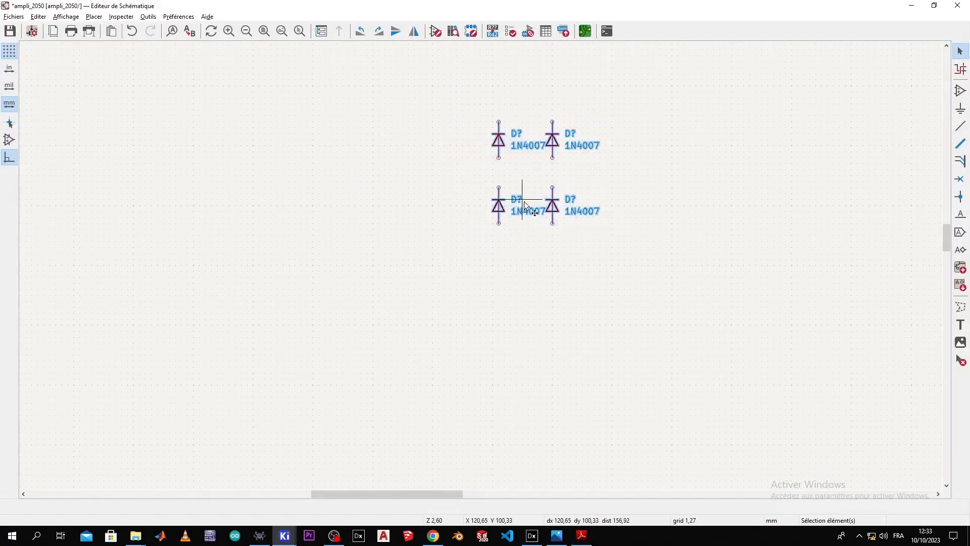
{"action": "right_click", "coordinate": [522, 200]}
{"action": "left_click", "coordinate": [575, 276]}
{"action": "left_click_drag", "start_coordinate": [559, 178], "coordinate": [528, 191]}
{"action": "left_click", "coordinate": [528, 191]}
{"action": "left_click", "coordinate": [594, 184]}
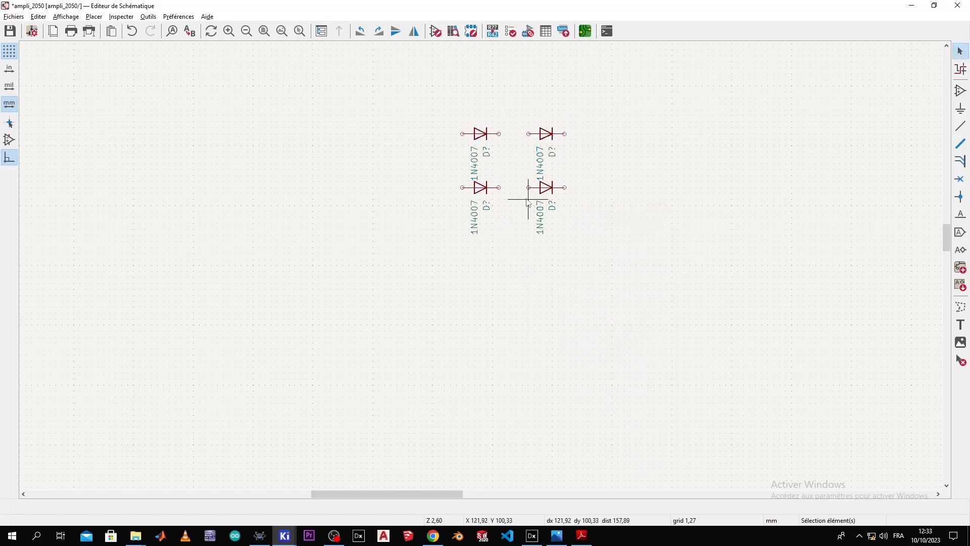
{"action": "scroll", "coordinate": [528, 199], "scroll_direction": "up", "scroll_amount": 1}
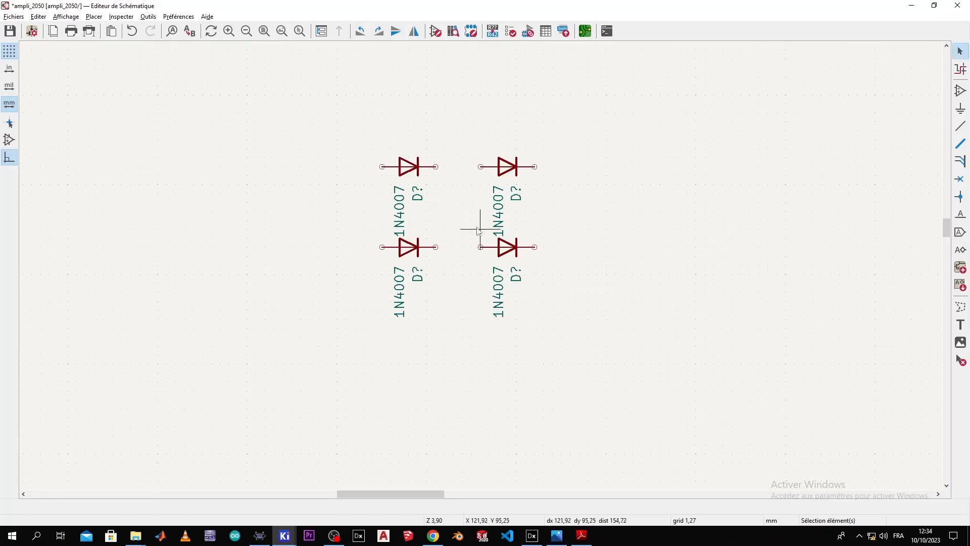
{"action": "key", "text": "alt+Tab"}
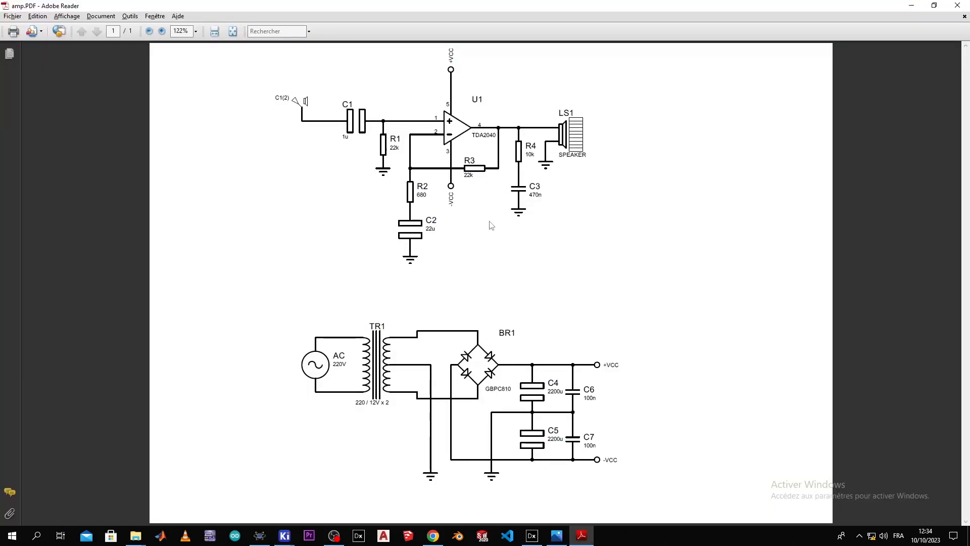
{"action": "key", "text": "alt+Tab"}
Step: Undo back to a single diode and reorient it horizontally, pointing right
{"action": "key", "text": "ctrl+z"}
{"action": "key", "text": "ctrl+z"}
{"action": "key", "text": "ctrl+z"}
{"action": "key", "text": "ctrl+z"}
{"action": "key", "text": "ctrl+z"}
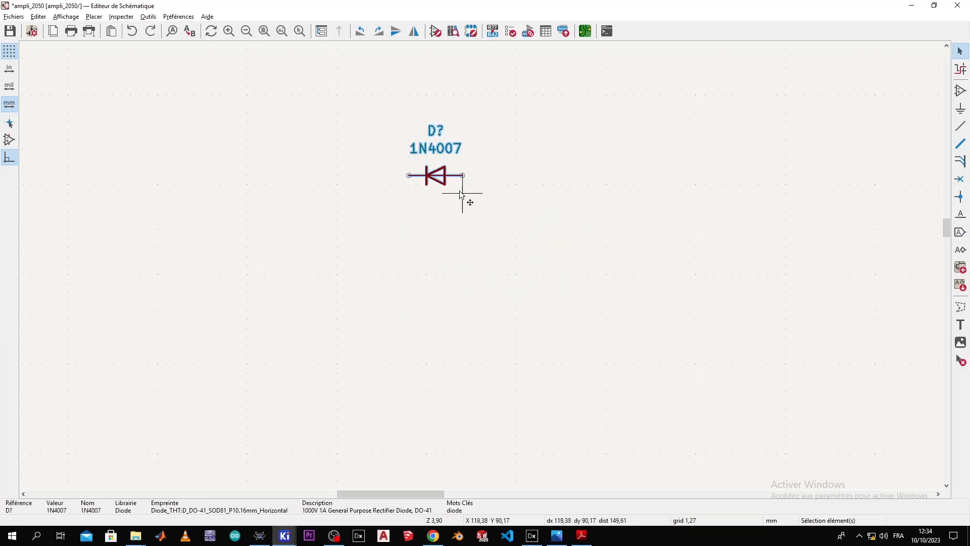
{"action": "left_click_drag", "start_coordinate": [439, 174], "coordinate": [516, 183]}
{"action": "key", "text": "Escape"}
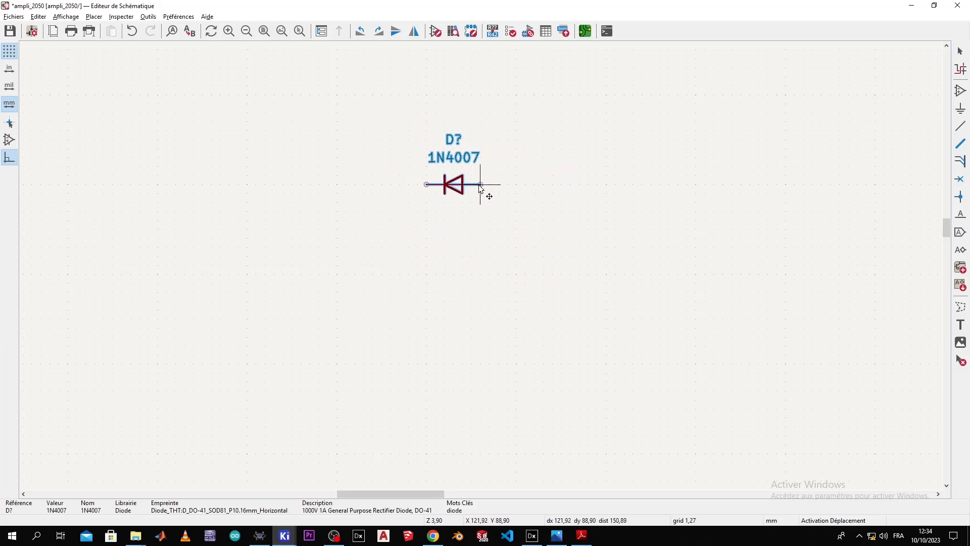
{"action": "key", "text": "ctrl+d"}
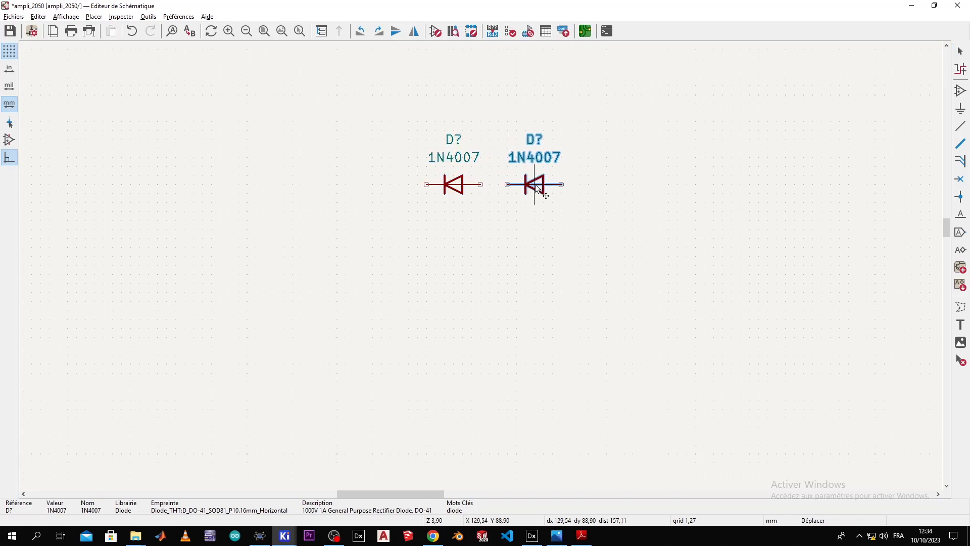
{"action": "key", "text": "Escape"}
{"action": "right_click", "coordinate": [460, 187]}
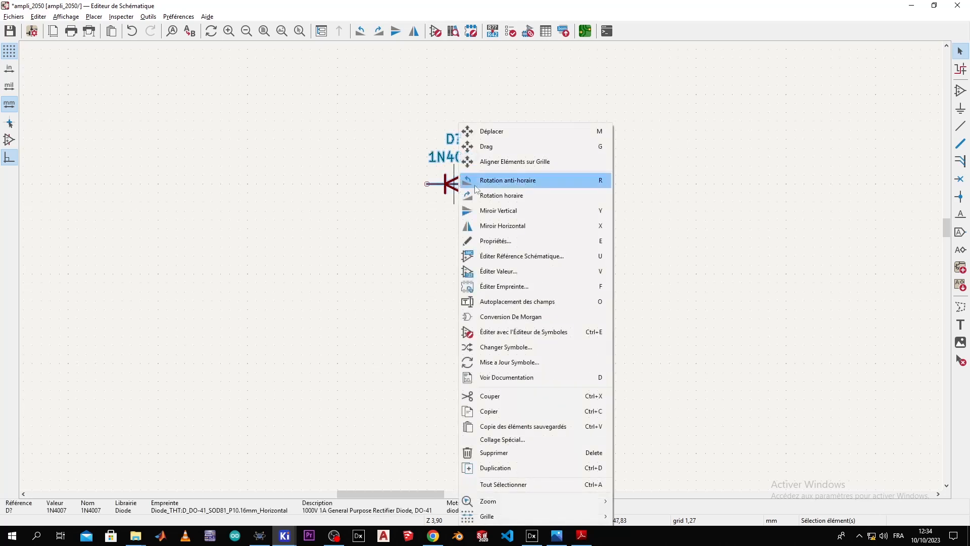
{"action": "left_click", "coordinate": [491, 194]}
{"action": "right_click", "coordinate": [492, 192]}
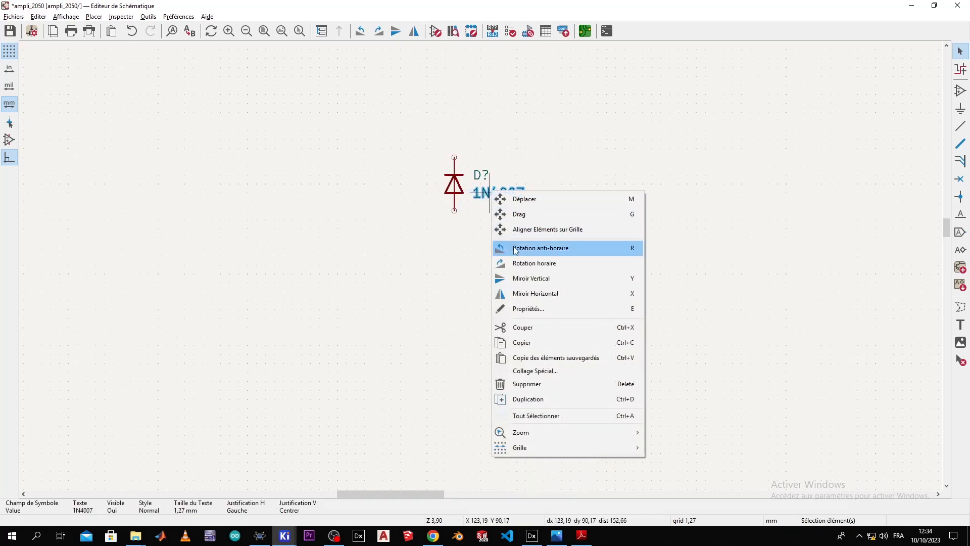
{"action": "left_click", "coordinate": [456, 194]}
{"action": "right_click", "coordinate": [456, 194]}
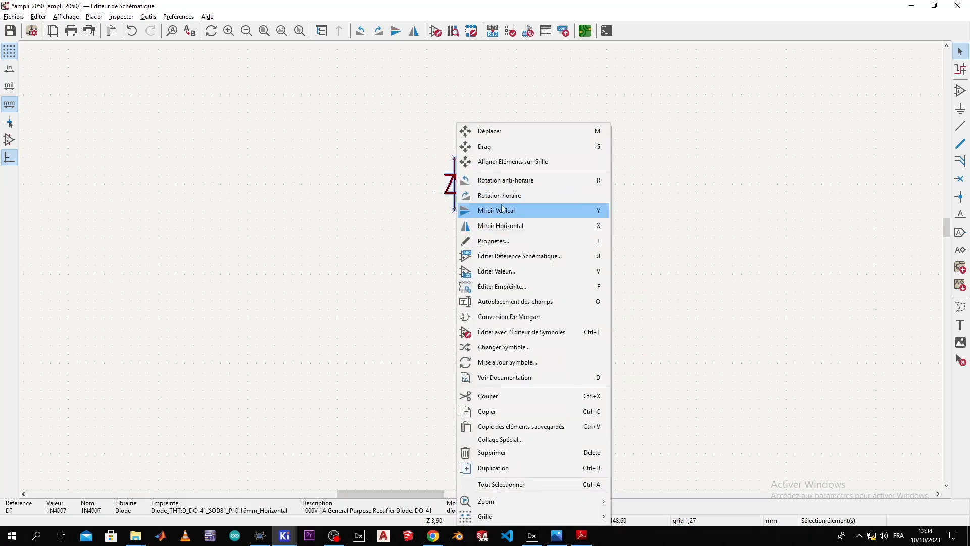
{"action": "left_click", "coordinate": [502, 201]}
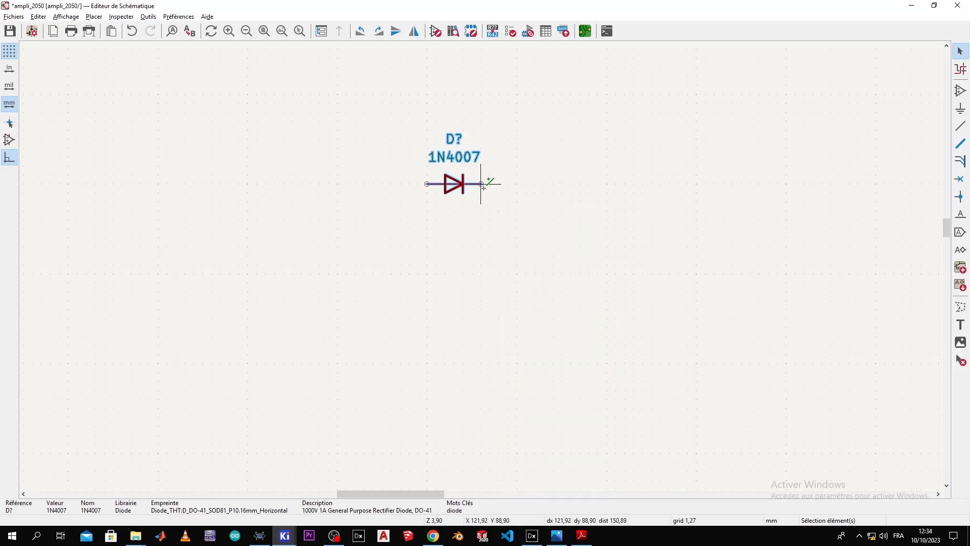
Step: Duplicate it three times to form two rows of two right-pointing diodes
{"action": "key", "text": "ctrl+d"}
{"action": "left_click", "coordinate": [530, 181]}
{"action": "key", "text": "ctrl+d"}
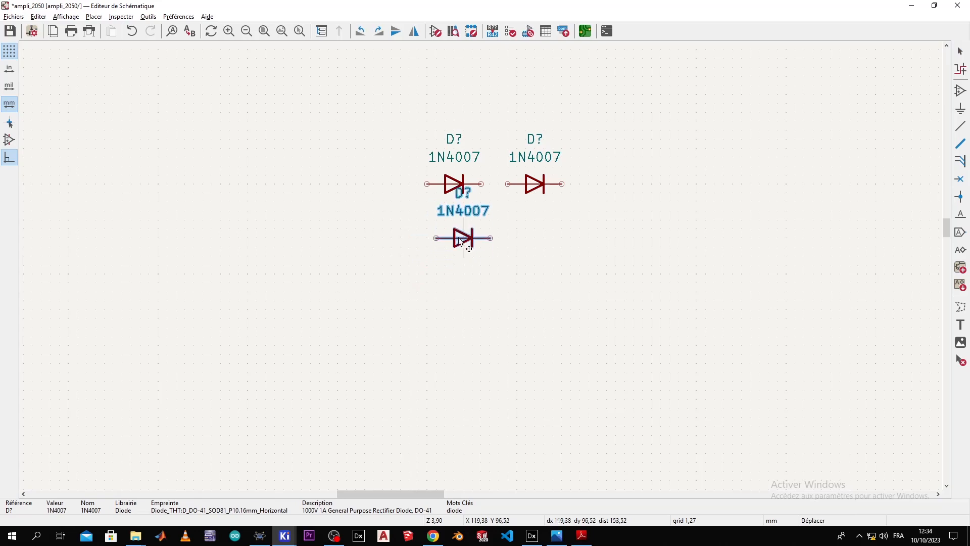
{"action": "left_click", "coordinate": [458, 249]}
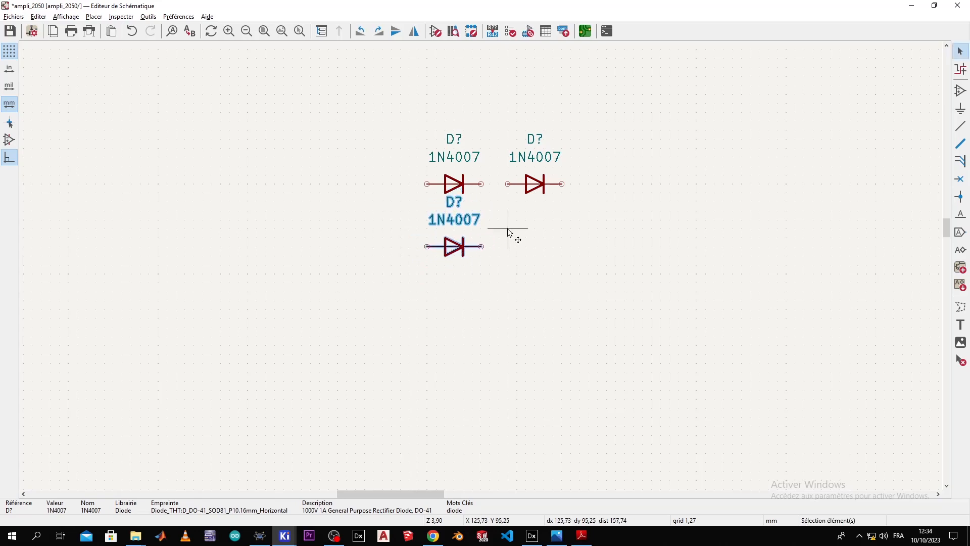
{"action": "key", "text": "ctrl+d"}
{"action": "left_click", "coordinate": [539, 249]}
{"action": "key", "text": "alt+Tab"}
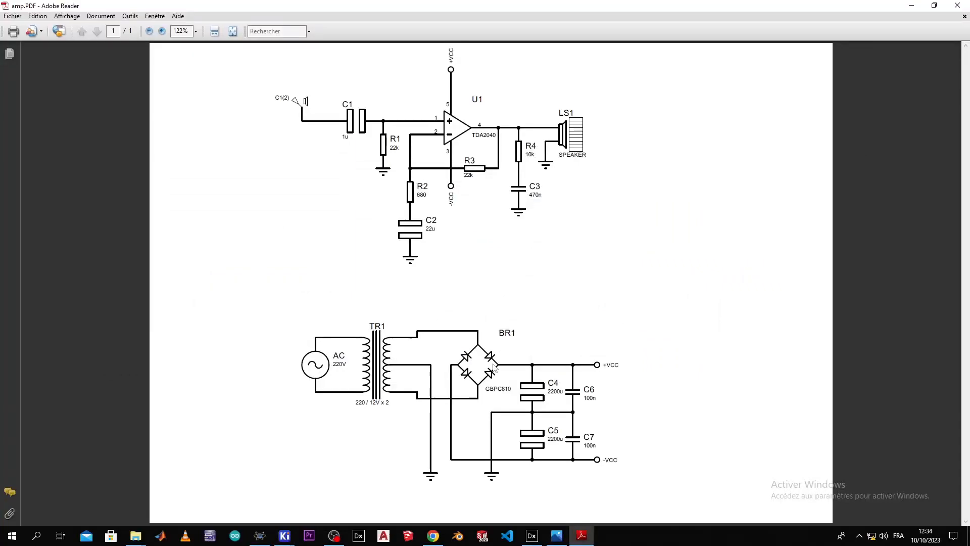
{"action": "key", "text": "alt+Tab"}
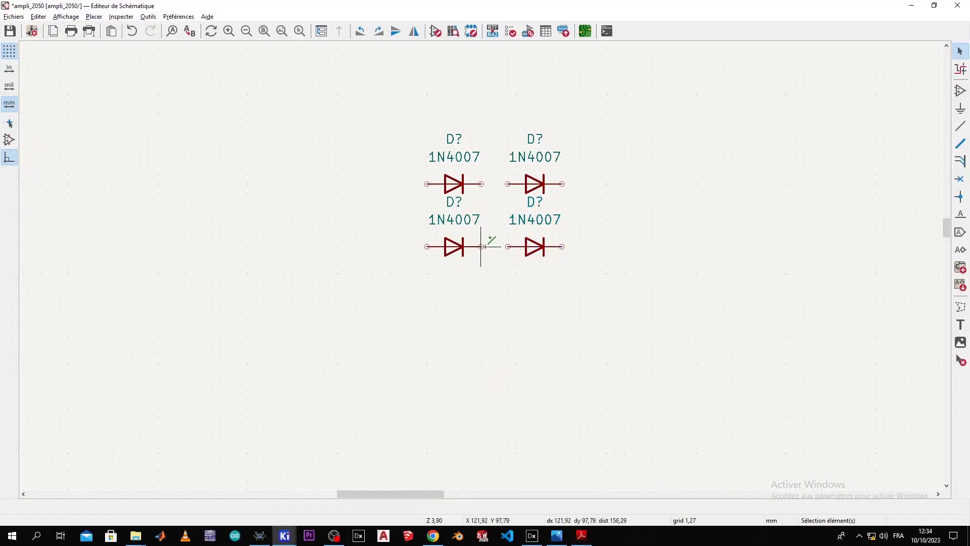
Step: Wire the lower diode pair, the right-side outer pins, and the upper diode pair
{"action": "key", "text": "w"}
{"action": "left_click", "coordinate": [508, 246]}
{"action": "key", "text": "Escape"}
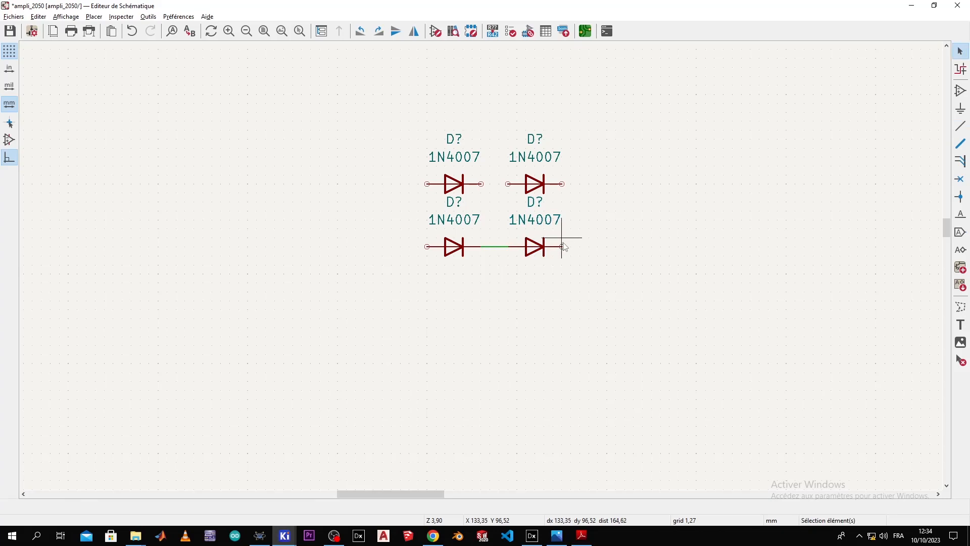
{"action": "key", "text": "w"}
{"action": "left_click", "coordinate": [562, 184]}
{"action": "key", "text": "Escape"}
{"action": "key", "text": "w"}
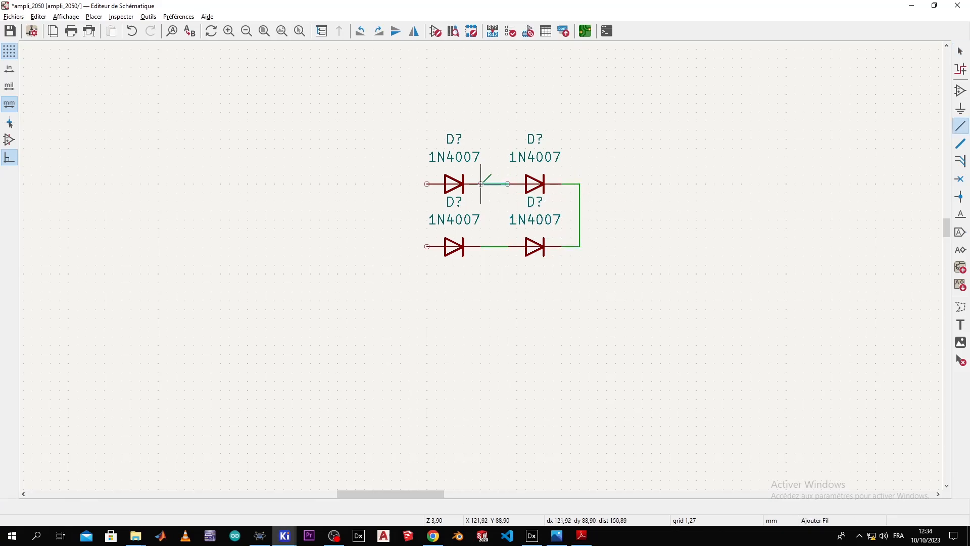
{"action": "left_click", "coordinate": [481, 183]}
{"action": "key", "text": "Escape"}
Step: Close the loop with a wire down the left side between the outer pins
{"action": "left_click", "coordinate": [427, 184]}
{"action": "left_click", "coordinate": [410, 192]}
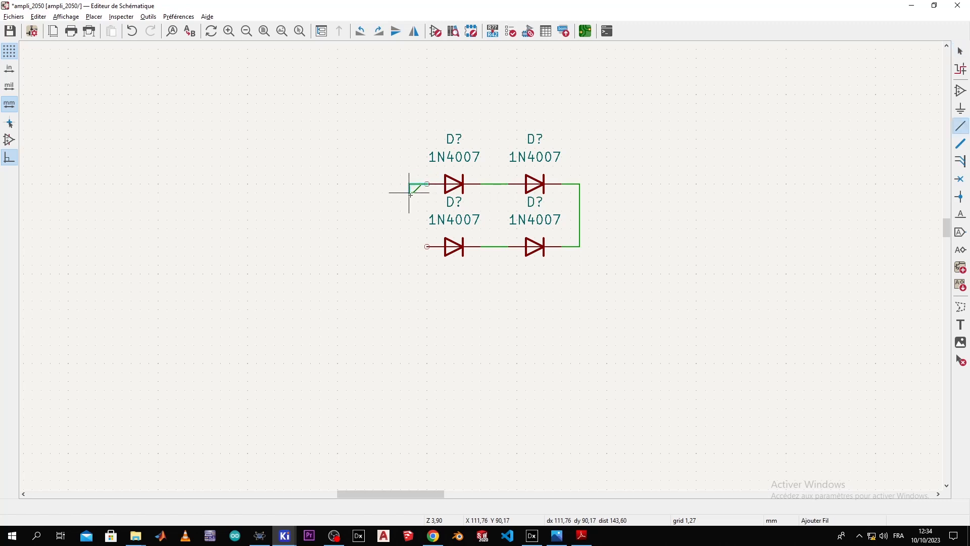
{"action": "left_click", "coordinate": [427, 246]}
{"action": "key", "text": "Escape"}
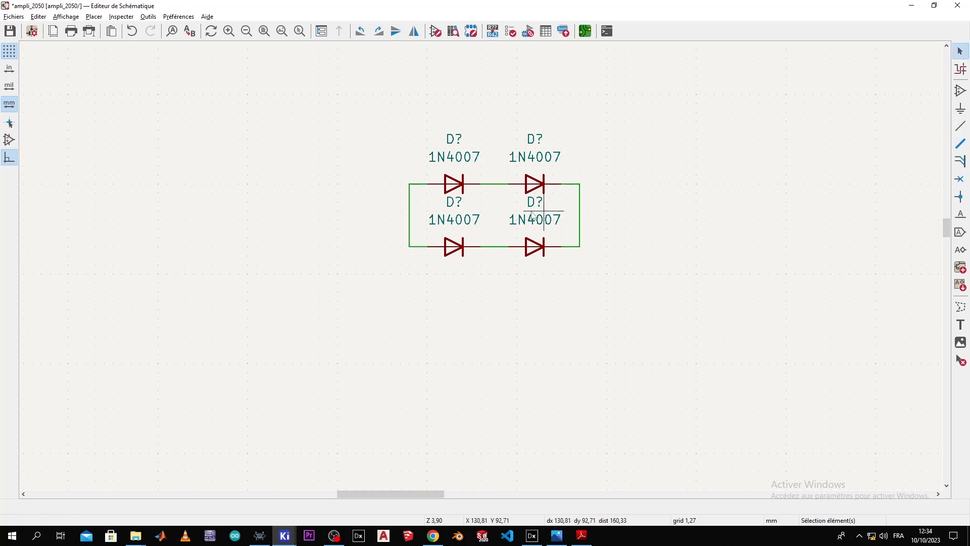
{"action": "key", "text": "alt+Tab"}
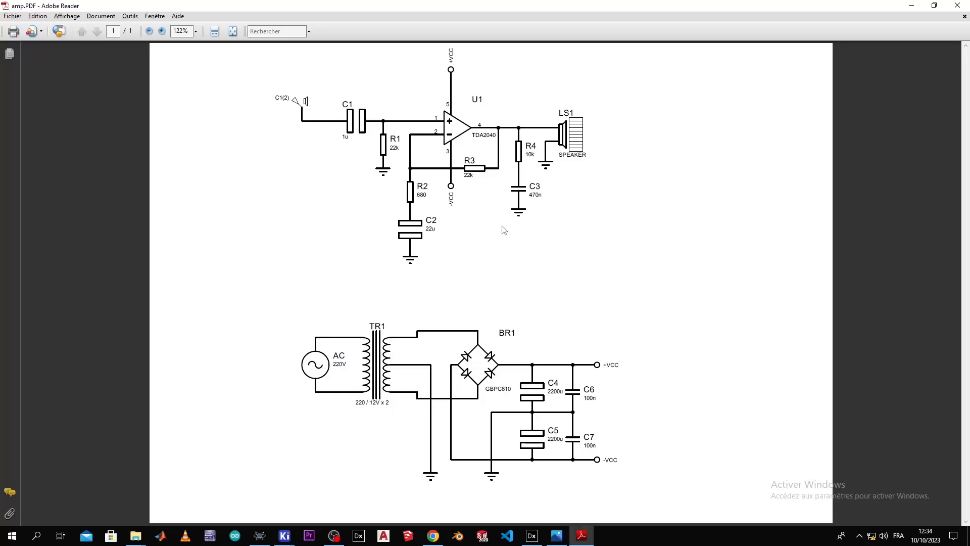
{"action": "key", "text": "alt+Tab"}
{"action": "key", "text": "alt+Tab"}
{"action": "key", "text": "alt+Tab"}
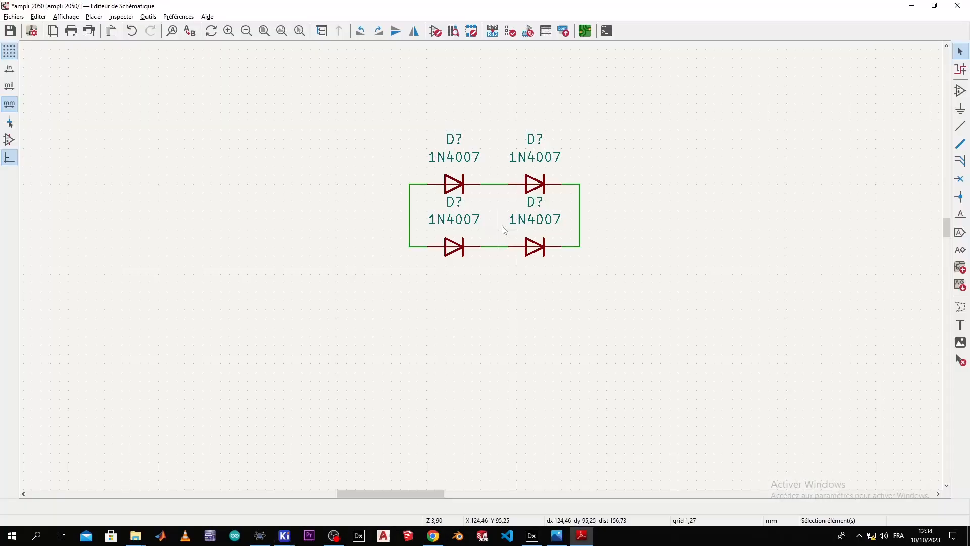
Step: Search 'c po' and place a C_Polarized capacitor right of the diode bridge
{"action": "left_click", "coordinate": [960, 90]}
{"action": "left_click", "coordinate": [695, 174]}
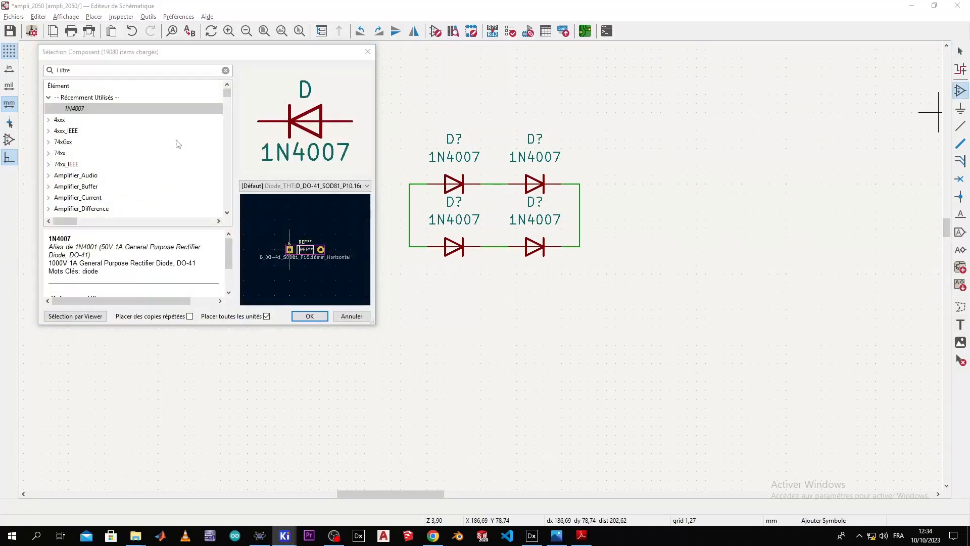
{"action": "type", "text": "c p"}
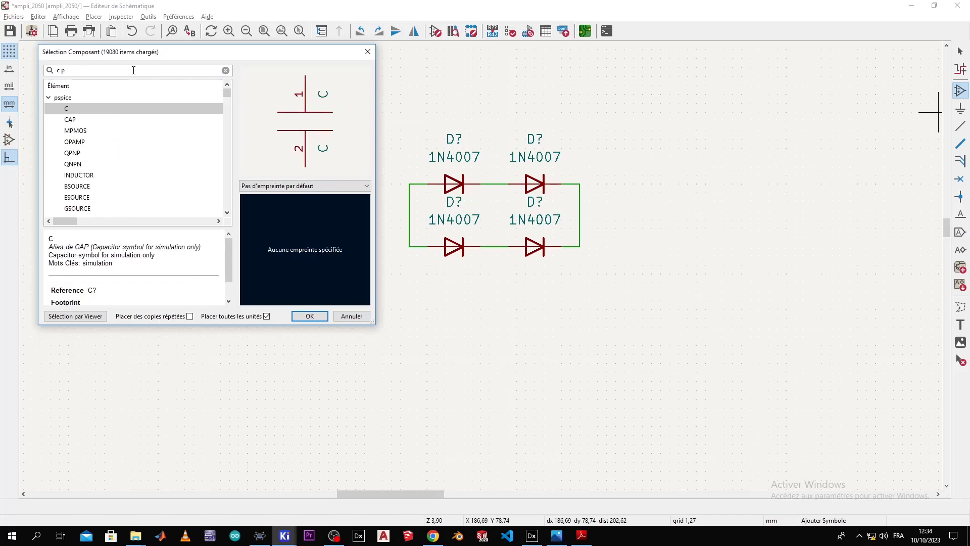
{"action": "type", "text": "ol"}
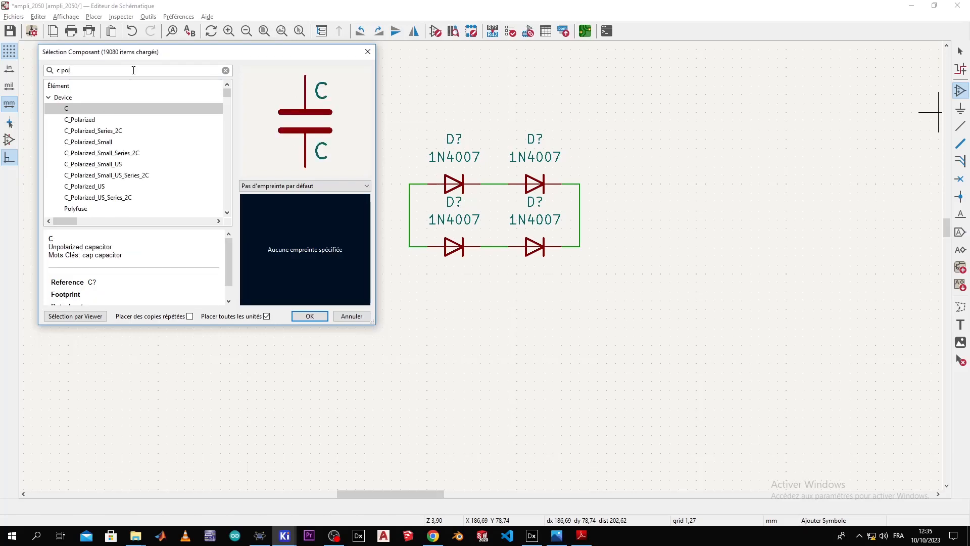
{"action": "double_click", "coordinate": [100, 123]}
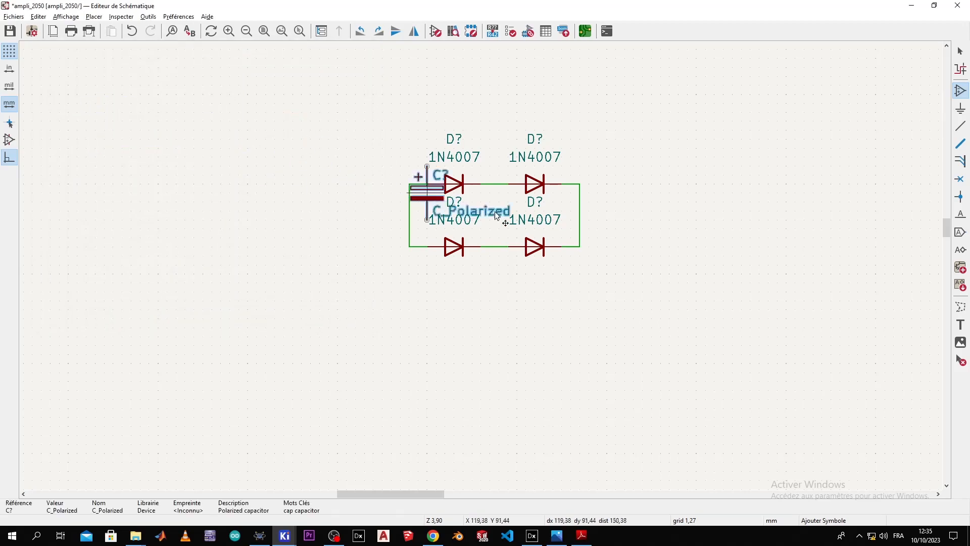
{"action": "left_click", "coordinate": [625, 284]}
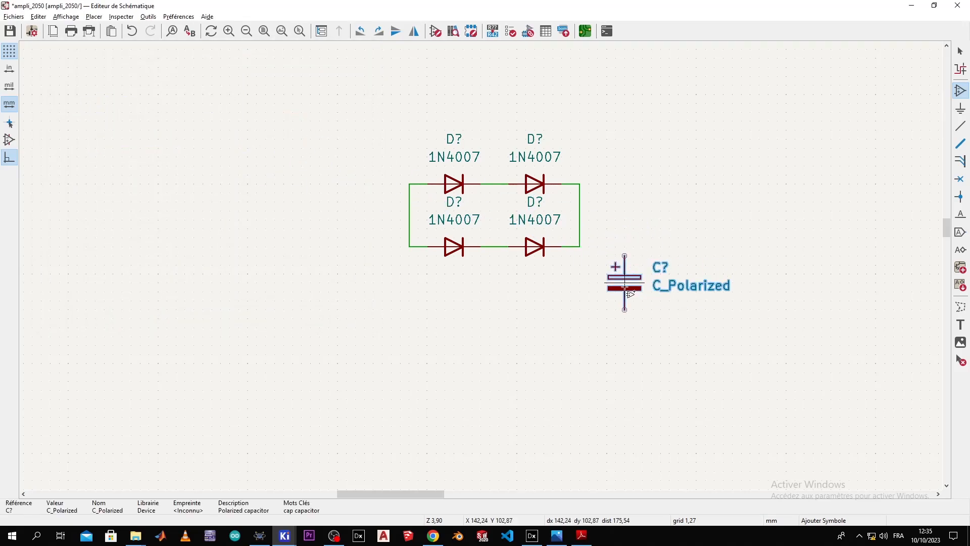
Step: Duplicate the polarized capacitor and place the copy below the first
{"action": "key", "text": "ctrl+d"}
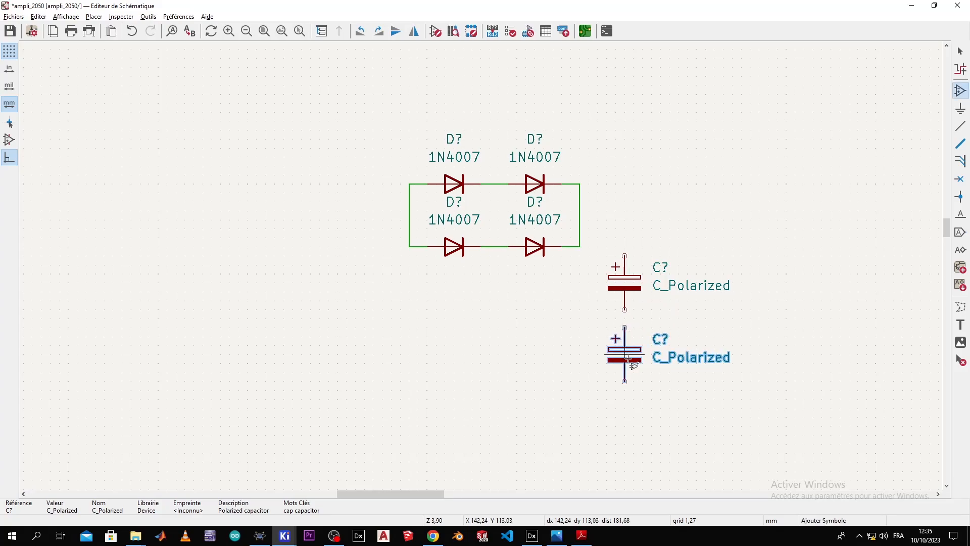
{"action": "key", "text": "alt+Tab"}
{"action": "key", "text": "alt+Tab"}
{"action": "scroll", "coordinate": [581, 343], "scroll_direction": "down", "scroll_amount": 2}
{"action": "scroll", "coordinate": [451, 265], "scroll_direction": "up", "scroll_amount": 2}
{"action": "scroll", "coordinate": [451, 265], "scroll_direction": "up", "scroll_amount": 2}
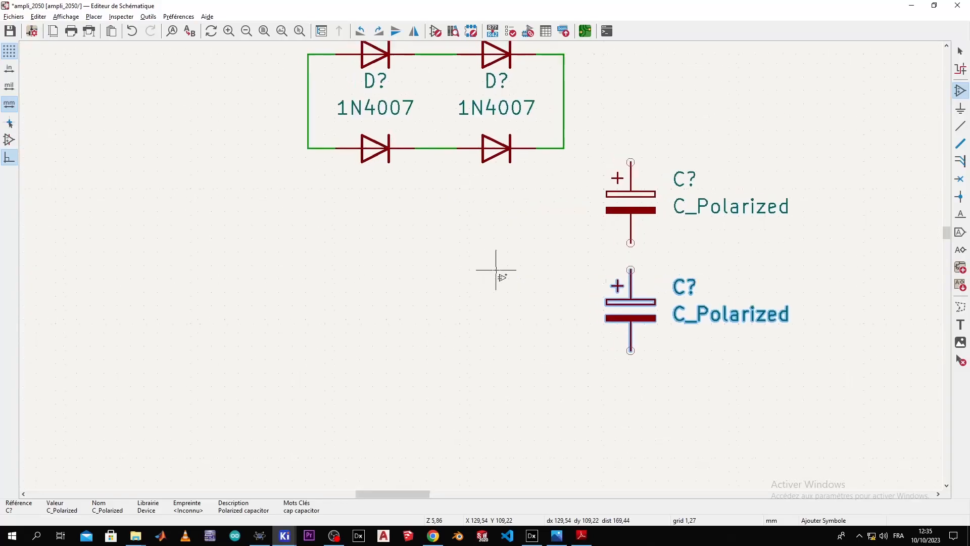
{"action": "left_click", "coordinate": [440, 248]}
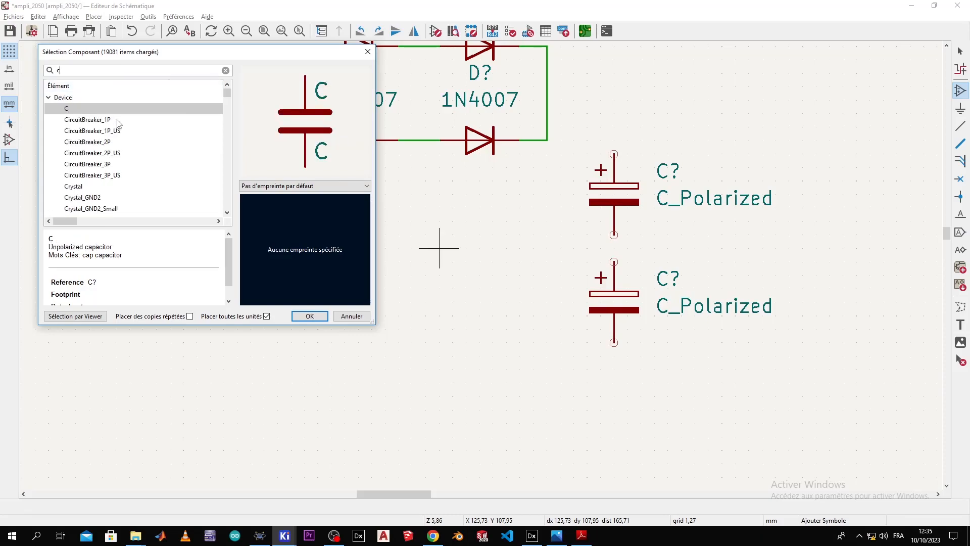
Step: Place two unpolarized C capacitors beside the polarized pair
{"action": "double_click", "coordinate": [122, 109]}
{"action": "scroll", "coordinate": [480, 265], "scroll_direction": "down", "scroll_amount": 4}
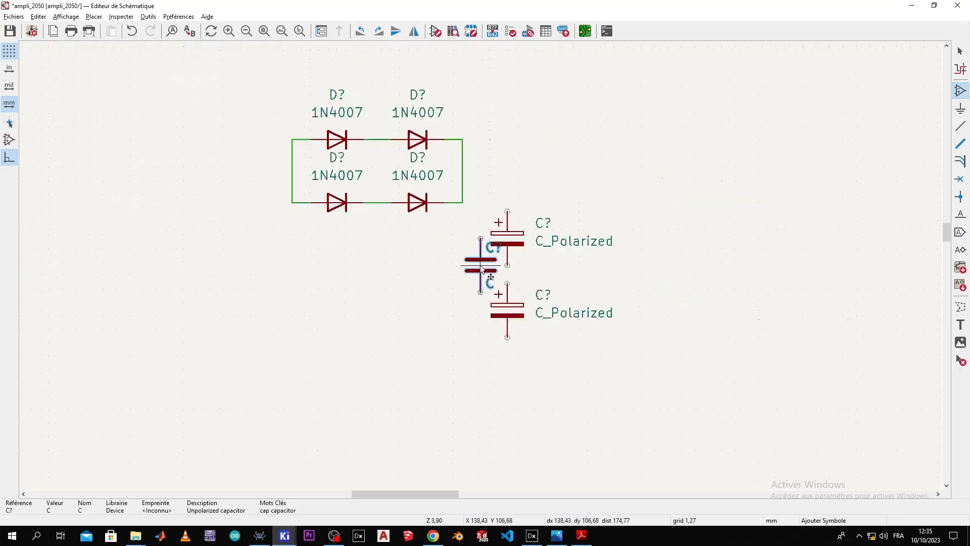
{"action": "left_click", "coordinate": [469, 261]}
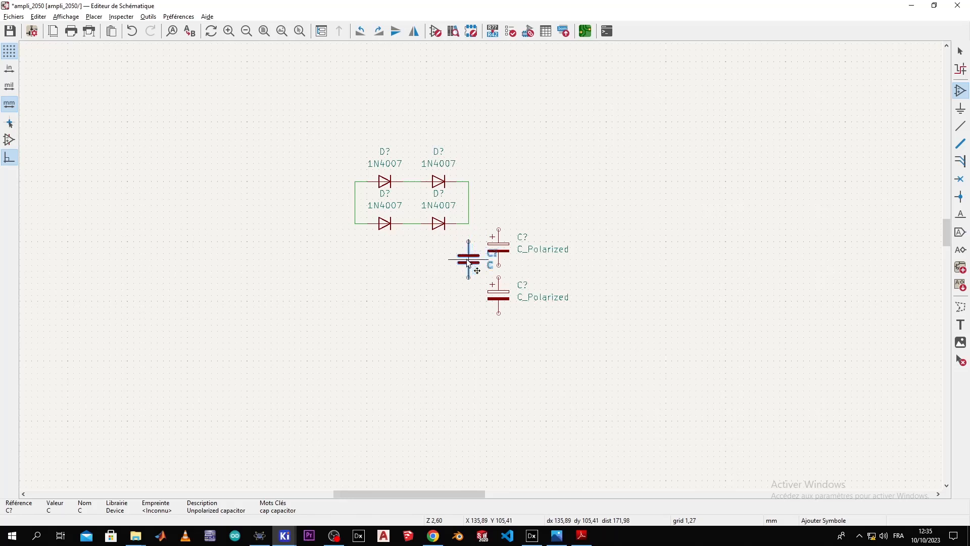
{"action": "left_click", "coordinate": [468, 305]}
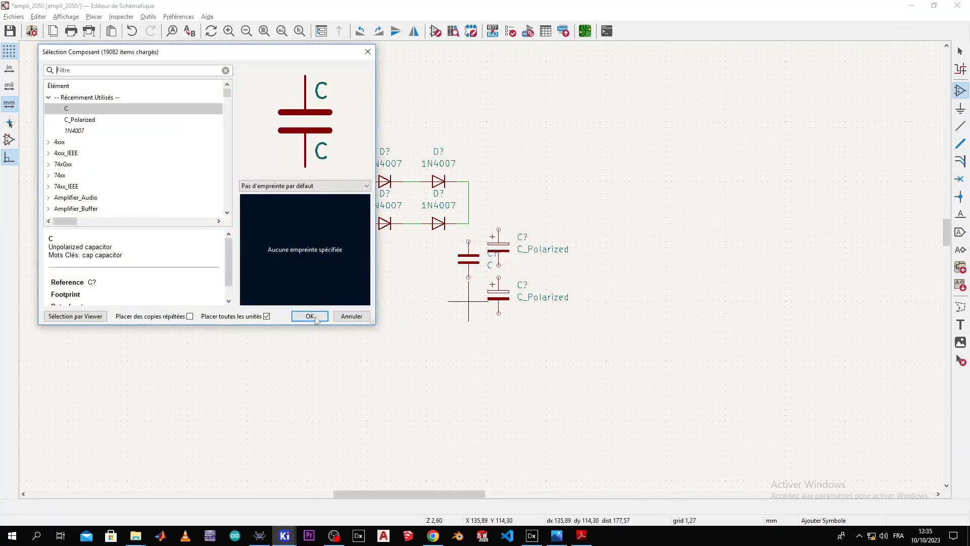
{"action": "left_click", "coordinate": [310, 316]}
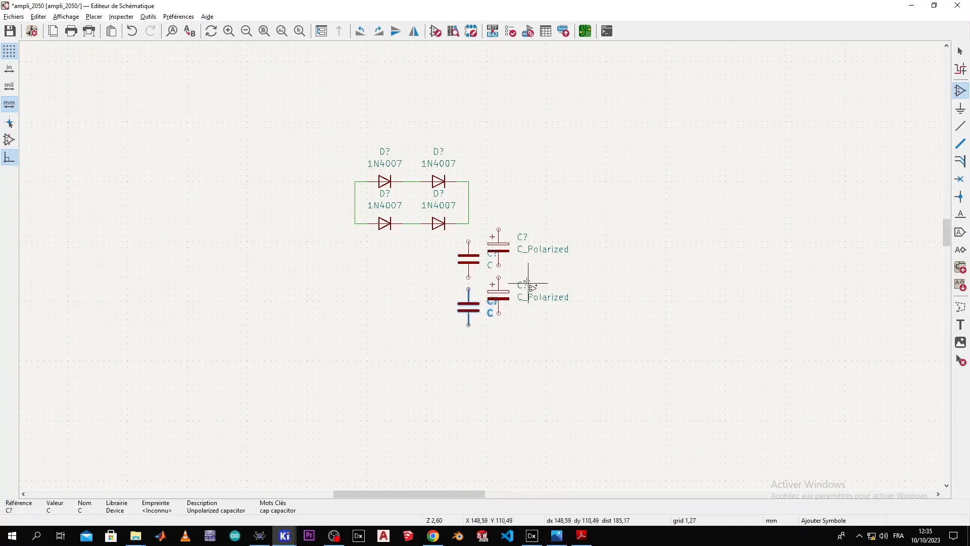
{"action": "scroll", "coordinate": [525, 280], "scroll_direction": "up", "scroll_amount": 3}
{"action": "key", "text": "Escape"}
Step: Reposition both polarized capacitors and move the upper C beside them
{"action": "left_click_drag", "start_coordinate": [576, 165], "coordinate": [467, 415]}
{"action": "left_click", "coordinate": [551, 244]}
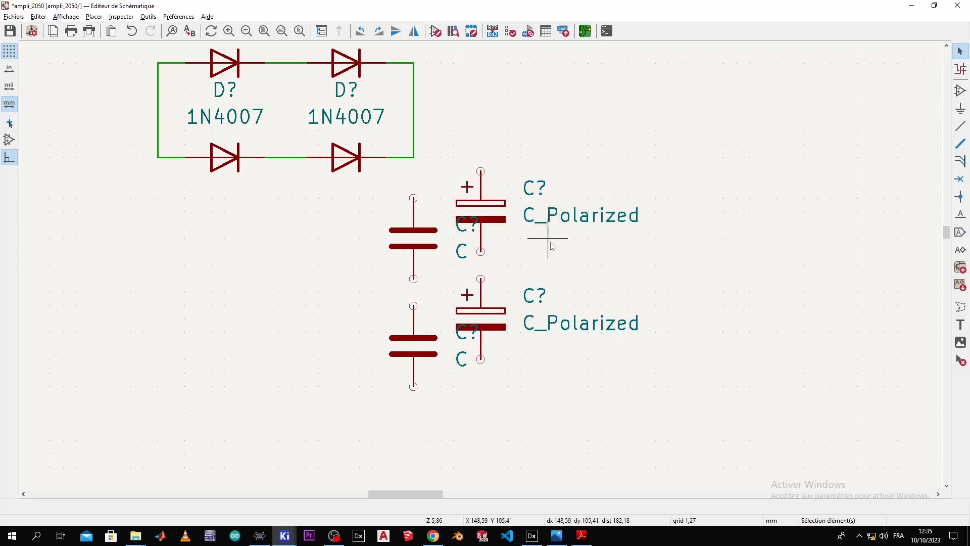
{"action": "left_click_drag", "start_coordinate": [510, 230], "coordinate": [580, 231]}
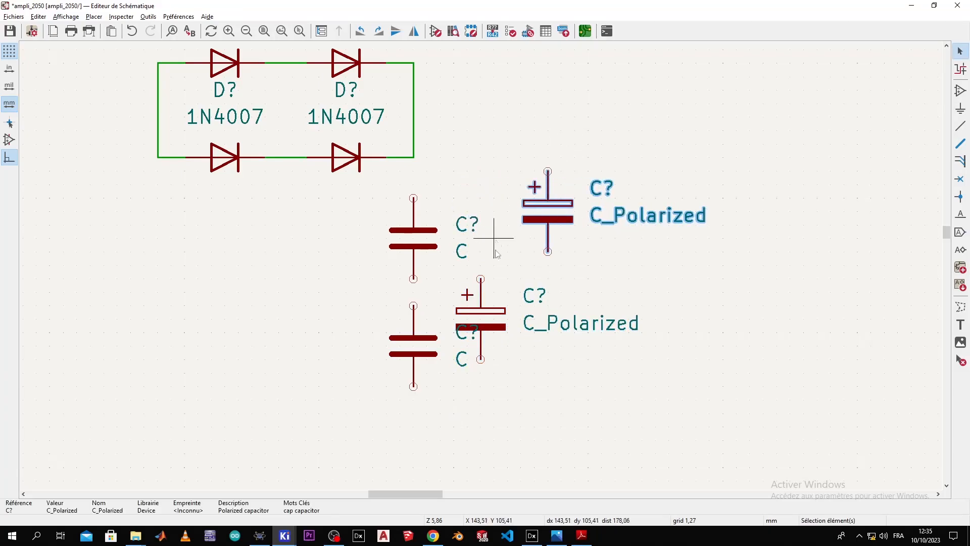
{"action": "left_click", "coordinate": [495, 317]}
{"action": "left_click_drag", "start_coordinate": [483, 321], "coordinate": [564, 335]}
{"action": "left_click", "coordinate": [438, 260]}
{"action": "left_click_drag", "start_coordinate": [424, 240], "coordinate": [464, 212]}
Step: Move the lower C under the upper one and wire the two C capacitors together
{"action": "double_click", "coordinate": [420, 339]}
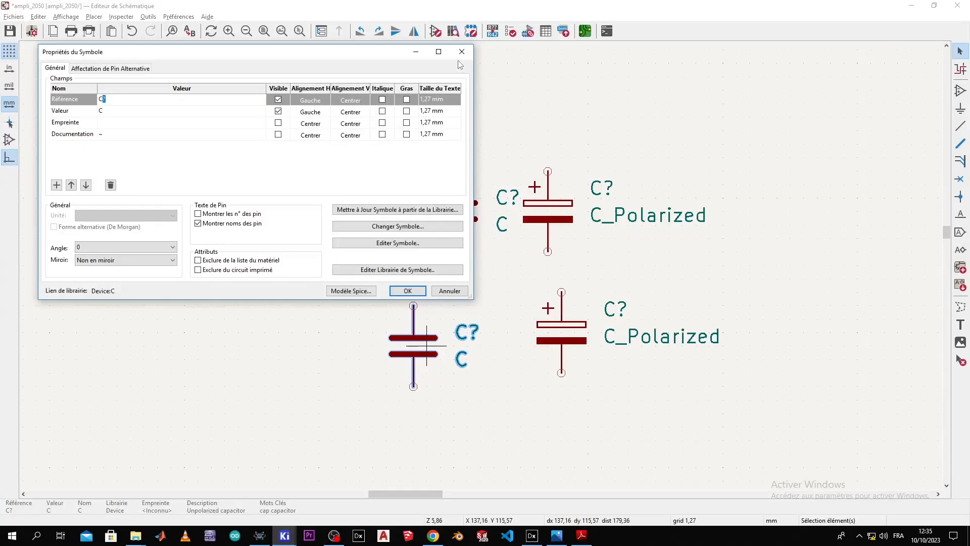
{"action": "left_click", "coordinate": [461, 52]}
{"action": "left_click_drag", "start_coordinate": [413, 343], "coordinate": [452, 329]}
{"action": "key", "text": "w"}
{"action": "left_click", "coordinate": [454, 251]}
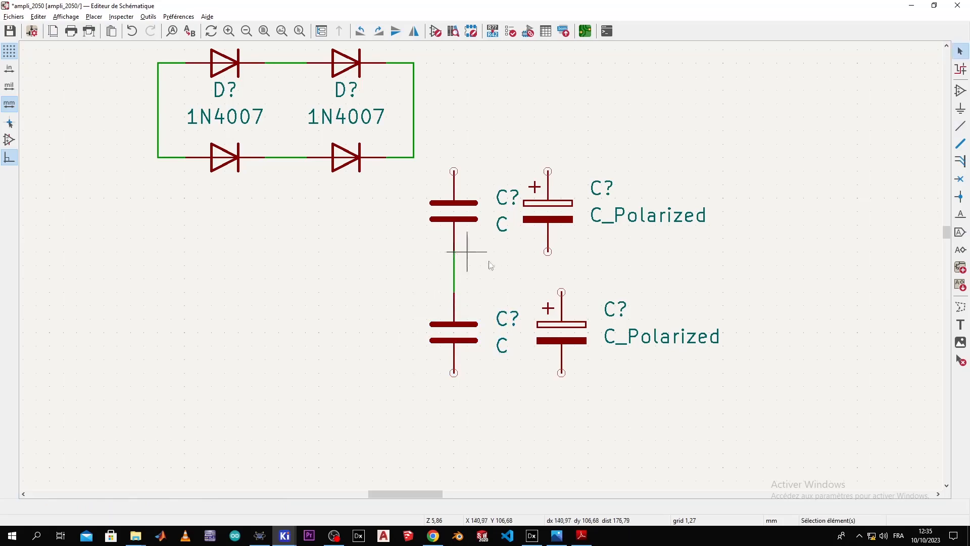
Step: Align the lower polarized capacitor, wire the polarized pair, and join the column tops
{"action": "left_click", "coordinate": [562, 333]}
{"action": "mouse_move", "coordinate": [562, 336]}
{"action": "left_mouse_down"}
{"action": "mouse_move", "coordinate": [536, 335]}
{"action": "mouse_move", "coordinate": [548, 334]}
{"action": "left_mouse_up"}
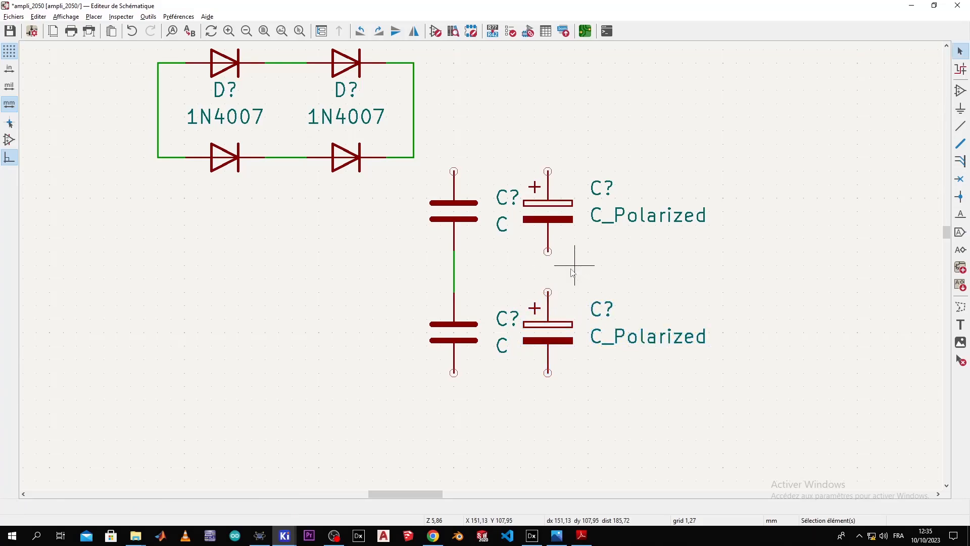
{"action": "left_click", "coordinate": [550, 254]}
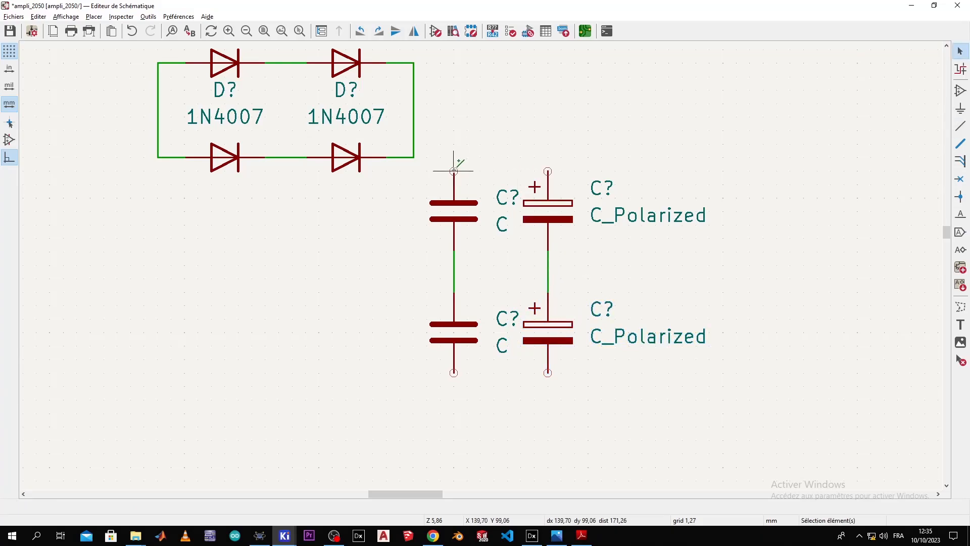
{"action": "key", "text": "w"}
{"action": "left_click", "coordinate": [548, 172]}
{"action": "key", "text": "Escape"}
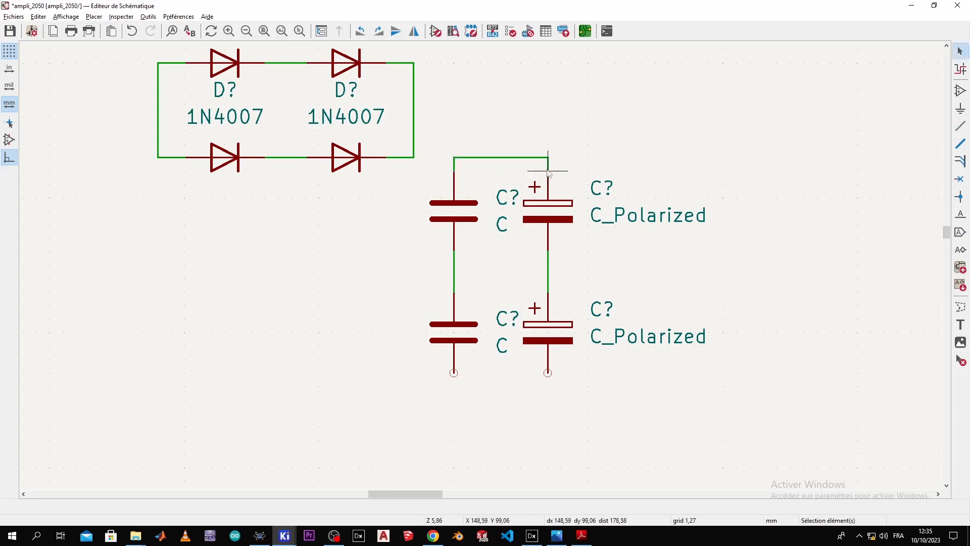
Step: Run a bottom wire linking both capacitor columns
{"action": "left_click", "coordinate": [547, 375]}
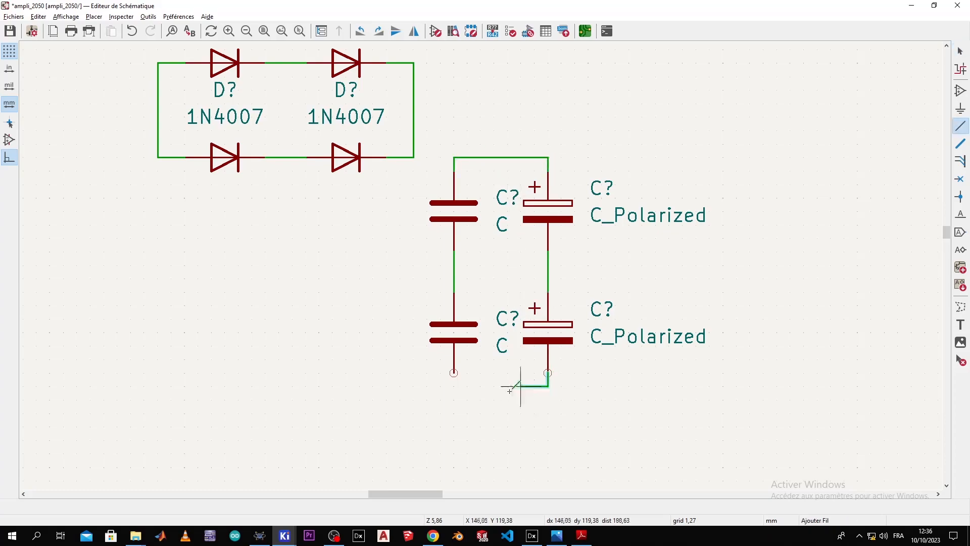
{"action": "left_click", "coordinate": [481, 398]}
{"action": "left_click", "coordinate": [454, 373]}
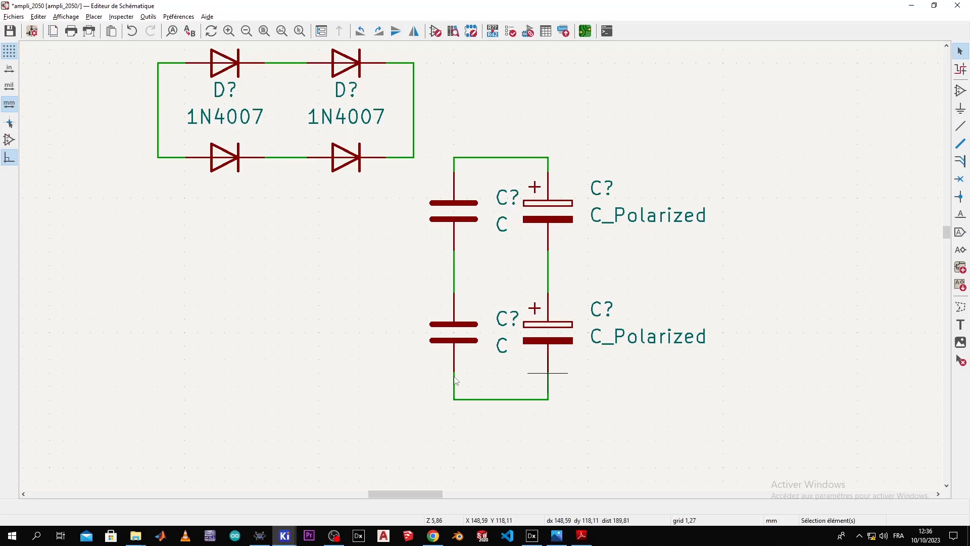
{"action": "key", "text": "alt+Tab"}
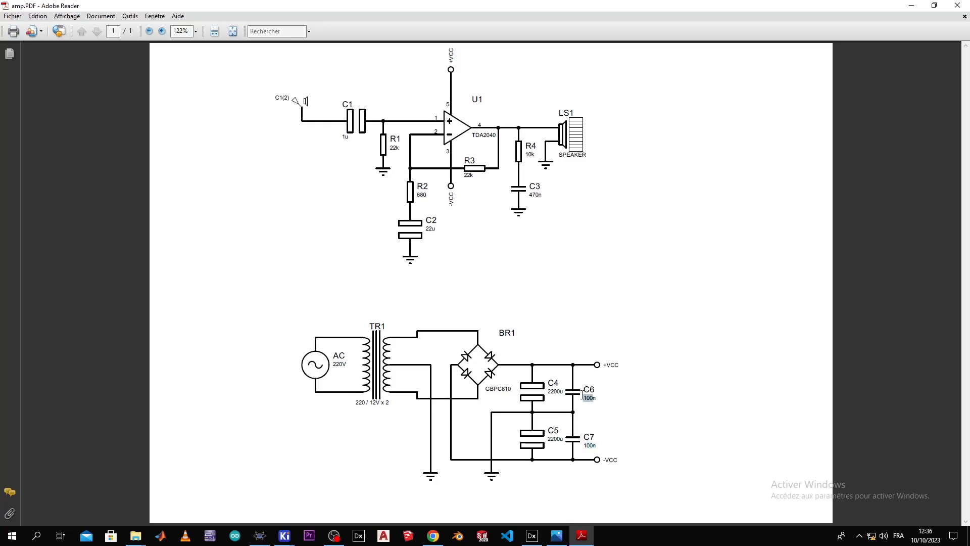
Step: Give both unpolarized capacitors the value 100n
{"action": "key", "text": "alt+Tab"}
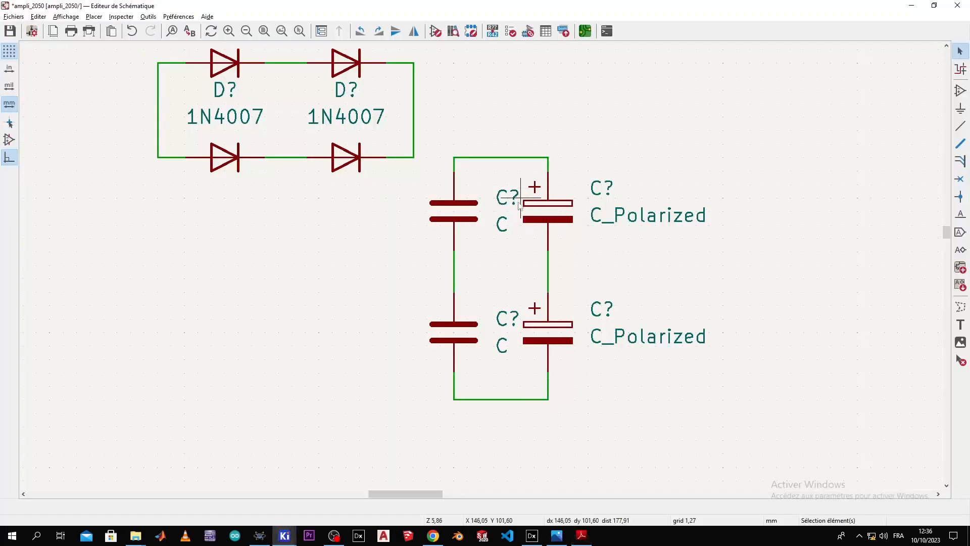
{"action": "left_click", "coordinate": [497, 223]}
{"action": "double_click", "coordinate": [497, 225]}
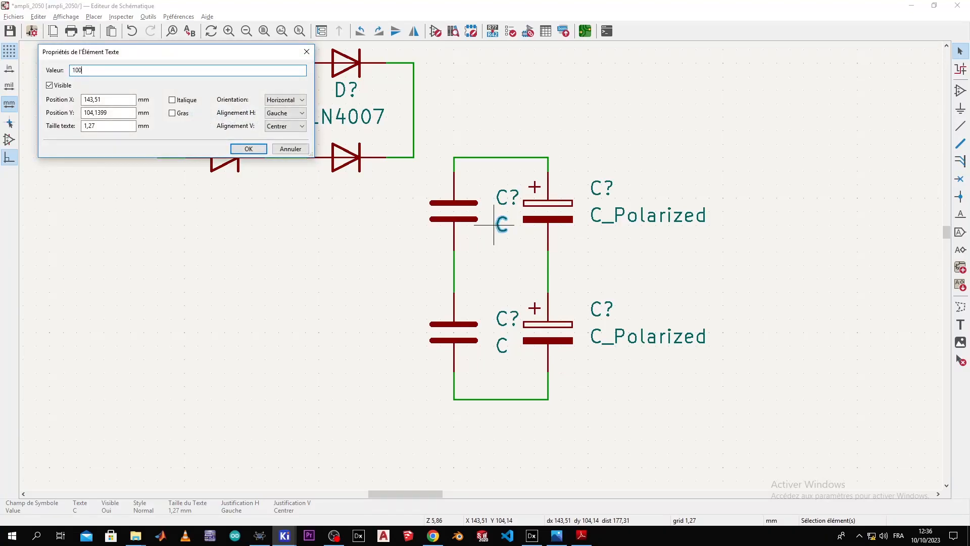
{"action": "key", "text": "Return"}
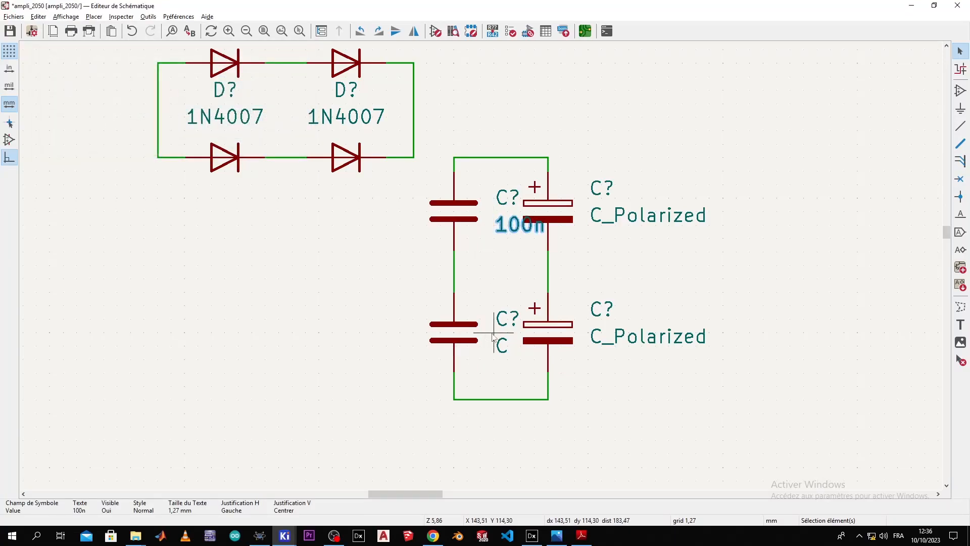
{"action": "double_click", "coordinate": [500, 348]}
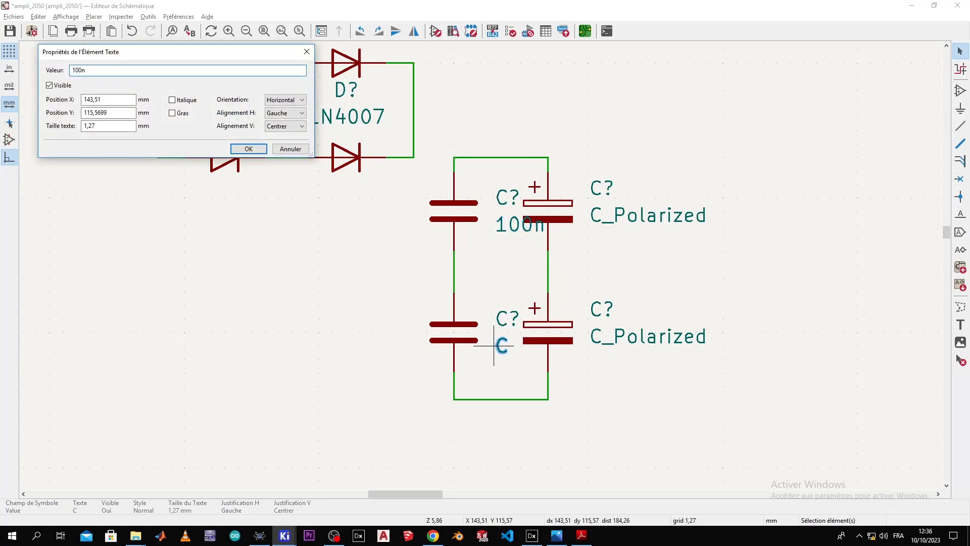
{"action": "key", "text": "Return"}
Step: Reposition the two 100n value labels below their capacitors and raise the upper reference label
{"action": "key", "text": "m"}
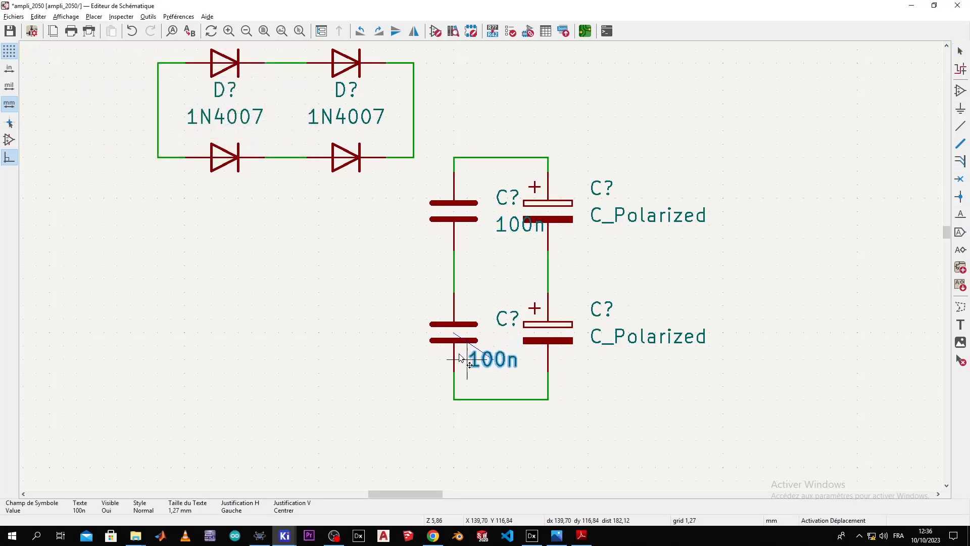
{"action": "left_click", "coordinate": [469, 359]}
{"action": "left_click", "coordinate": [505, 318]}
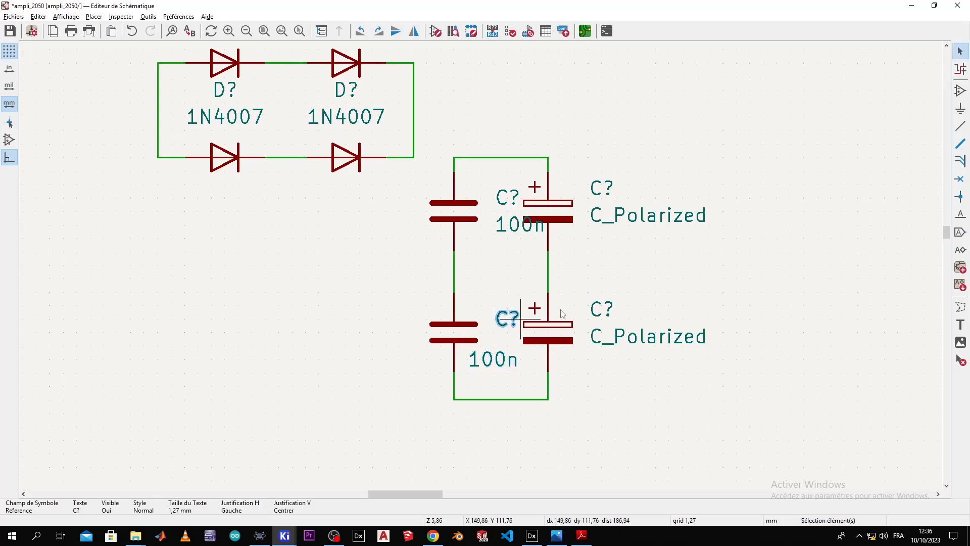
{"action": "left_click", "coordinate": [509, 196]}
{"action": "key", "text": "m"}
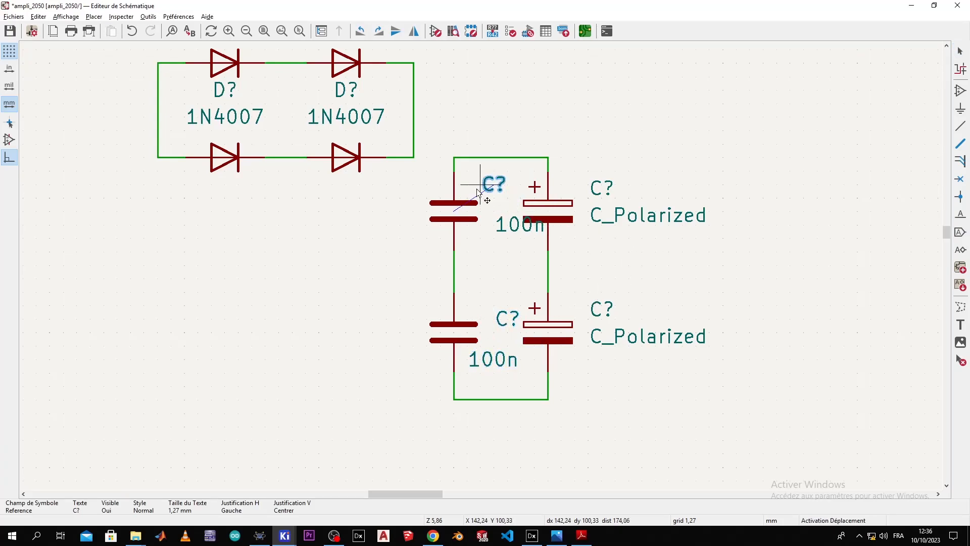
{"action": "left_click", "coordinate": [480, 187]}
{"action": "left_click", "coordinate": [513, 223]}
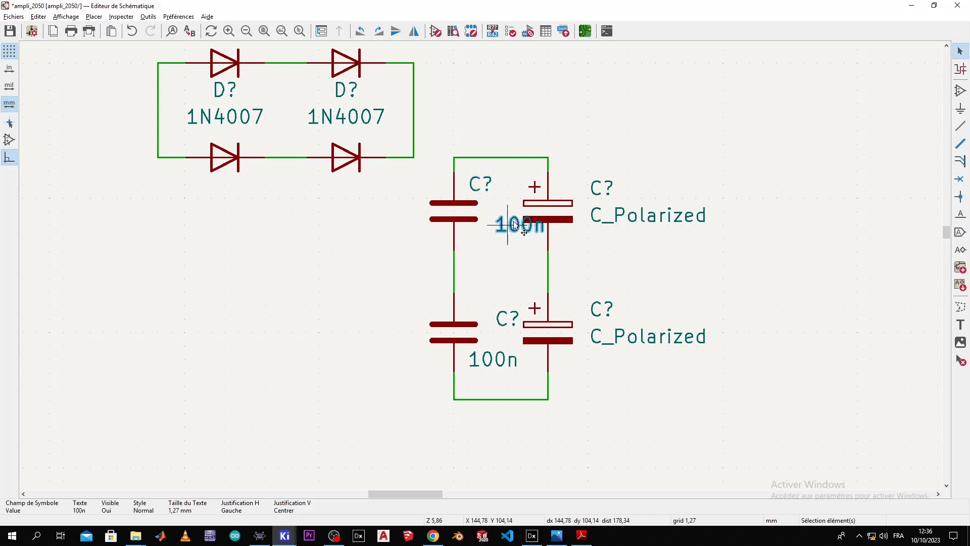
{"action": "key", "text": "m"}
{"action": "left_click", "coordinate": [464, 238]}
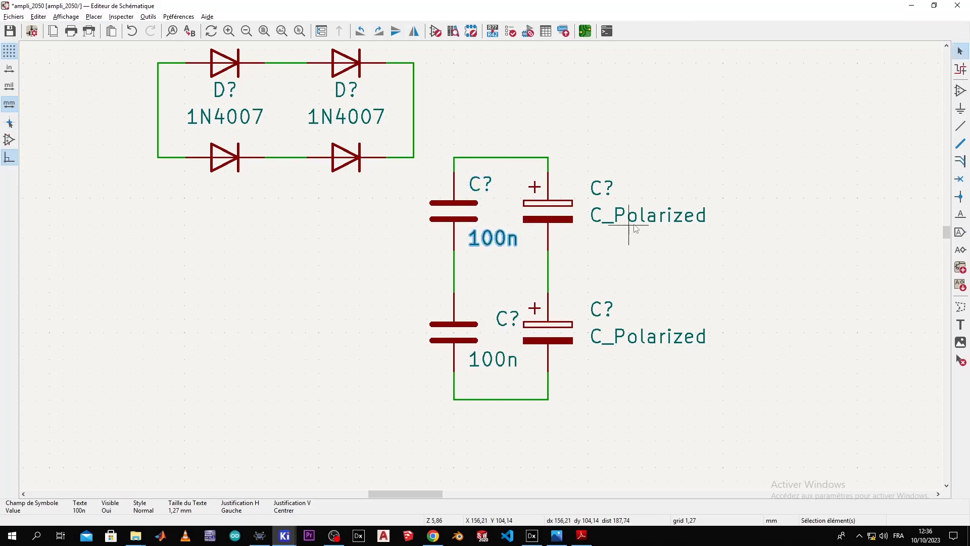
Step: Set both polarized capacitors' values to 2200u
{"action": "left_click", "coordinate": [635, 228]}
{"action": "type", "text": "e22"}
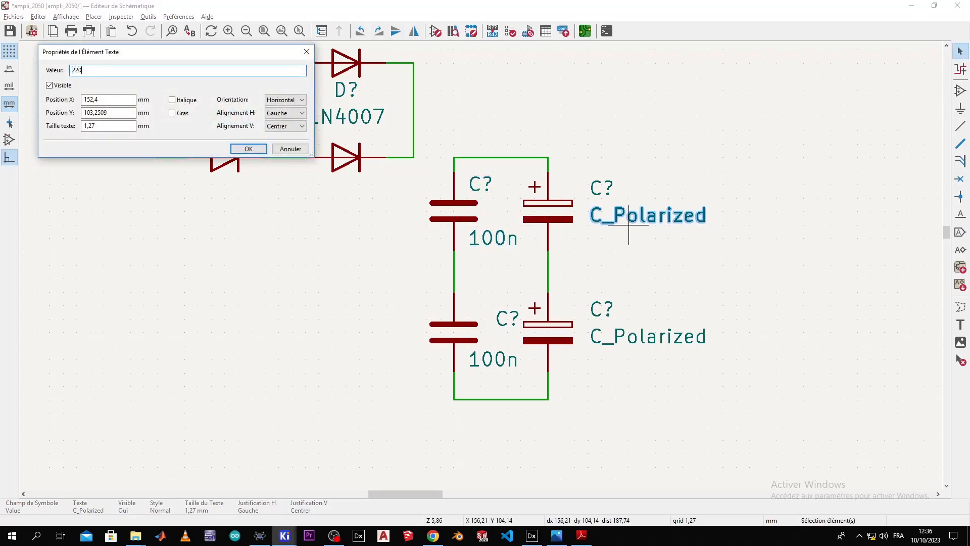
{"action": "type", "text": "00u"}
{"action": "key", "text": "Return"}
{"action": "left_click", "coordinate": [637, 343]}
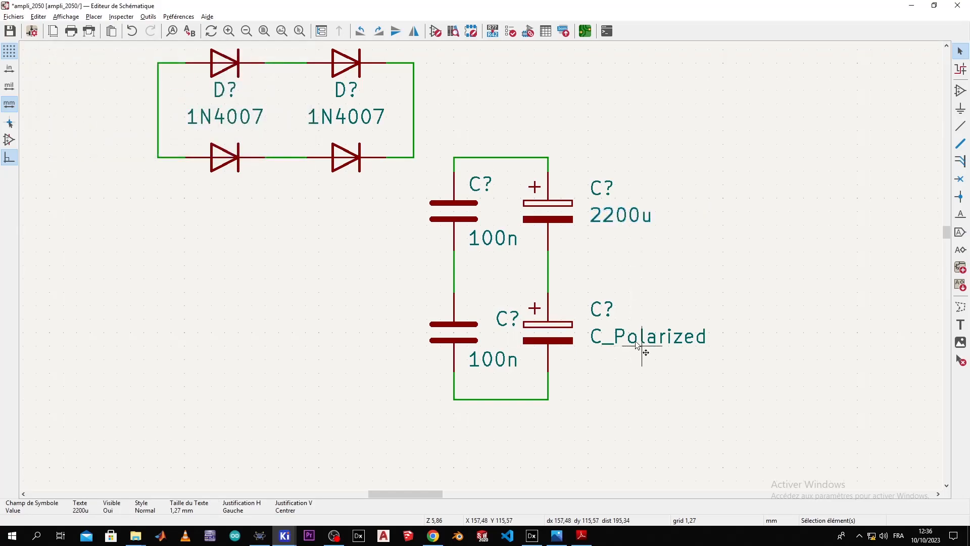
{"action": "type", "text": "e"}
{"action": "type", "text": "2200u"}
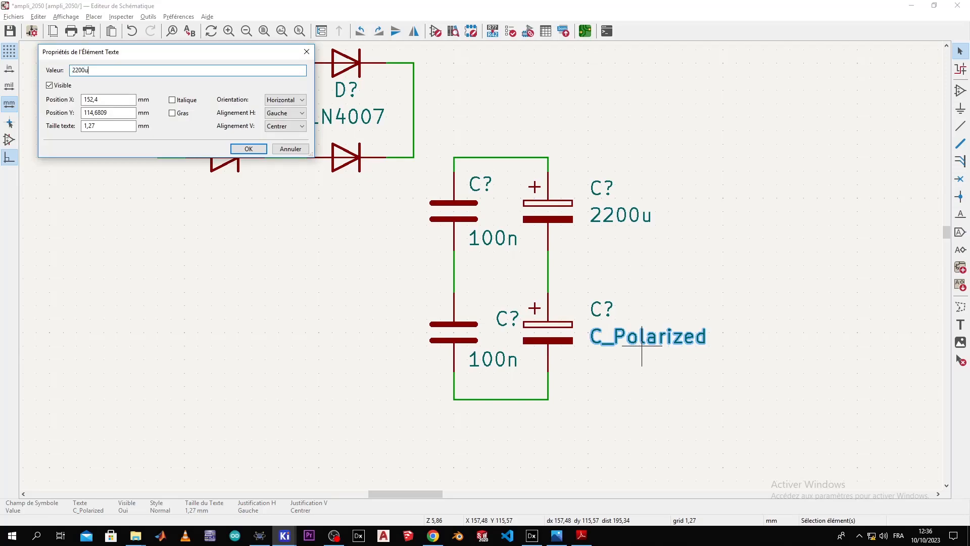
{"action": "left_click", "coordinate": [248, 149]}
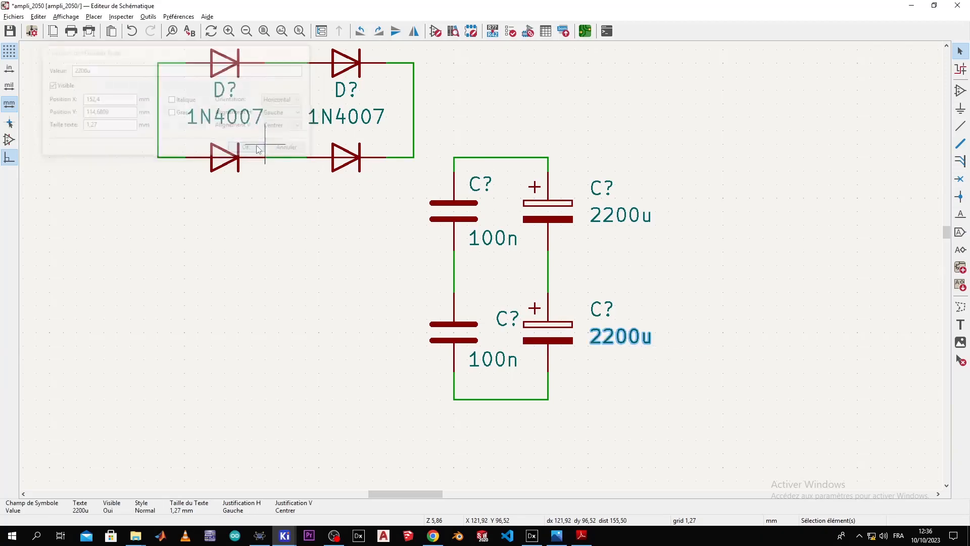
{"action": "scroll", "coordinate": [541, 199], "scroll_direction": "down", "scroll_amount": 2}
{"action": "key", "text": "alt+Tab"}
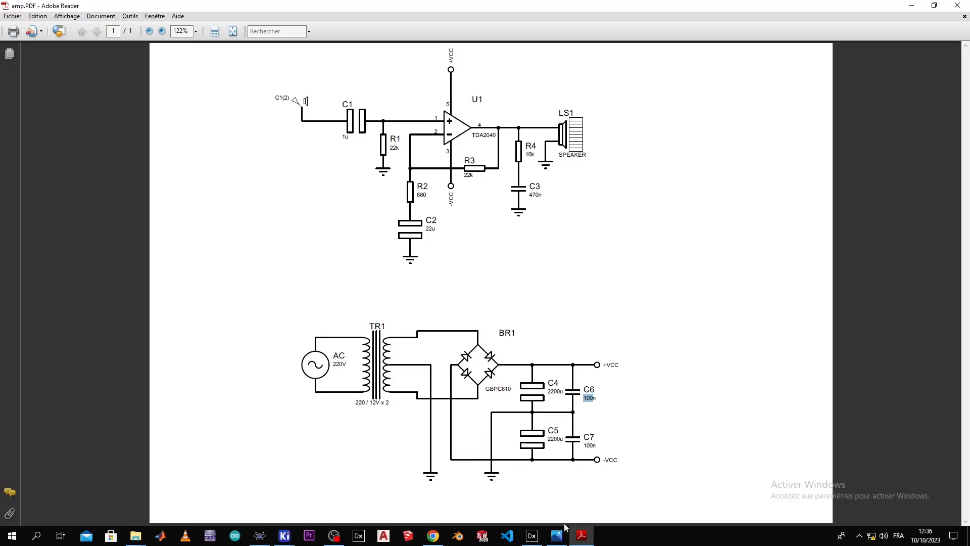
Step: Place a GND power symbol beside the 100n capacitors and start a wire from its pin
{"action": "key", "text": "alt+Tab"}
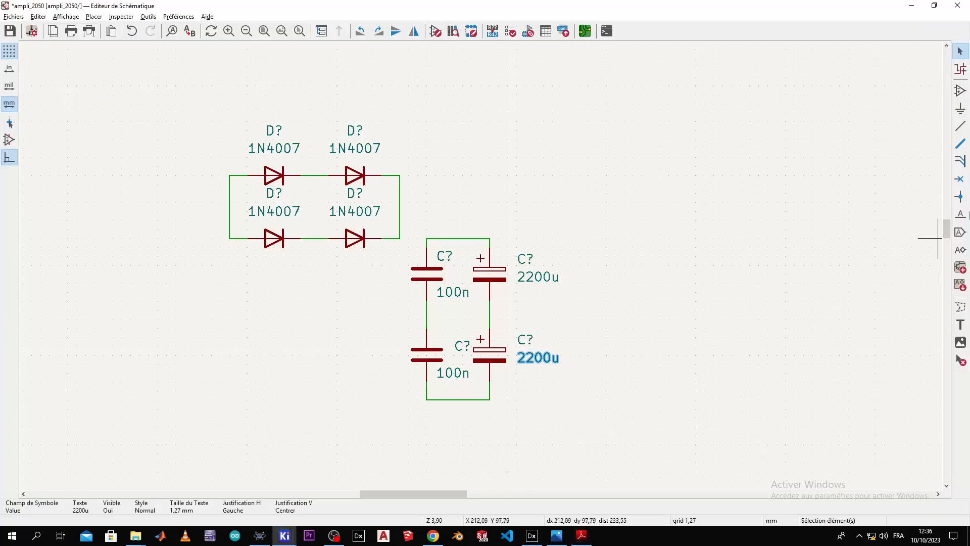
{"action": "left_click", "coordinate": [961, 109]}
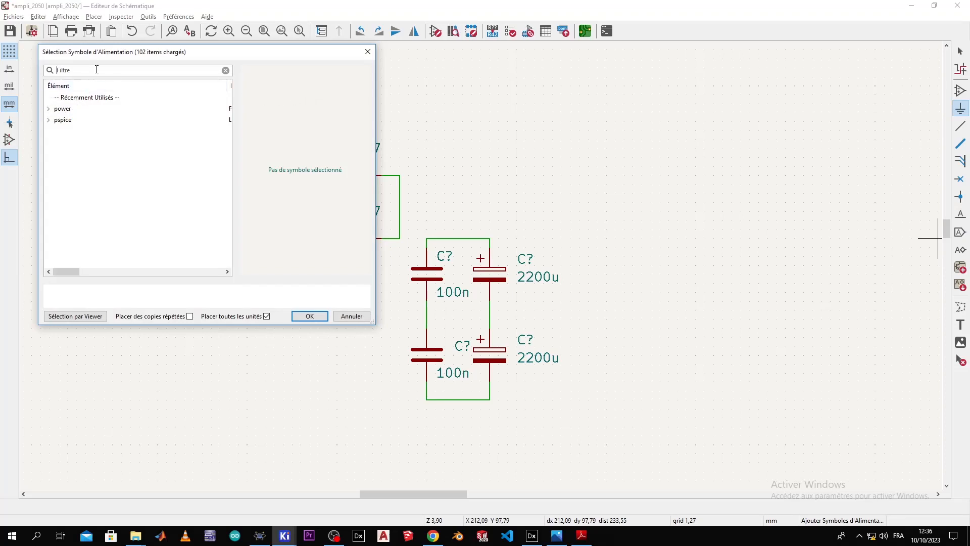
{"action": "type", "text": "gnd"}
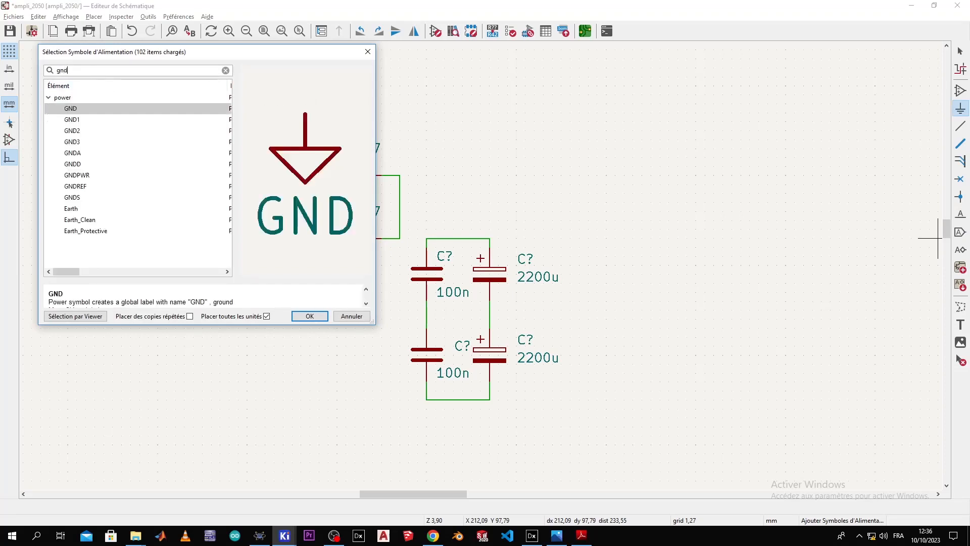
{"action": "left_click", "coordinate": [326, 315]}
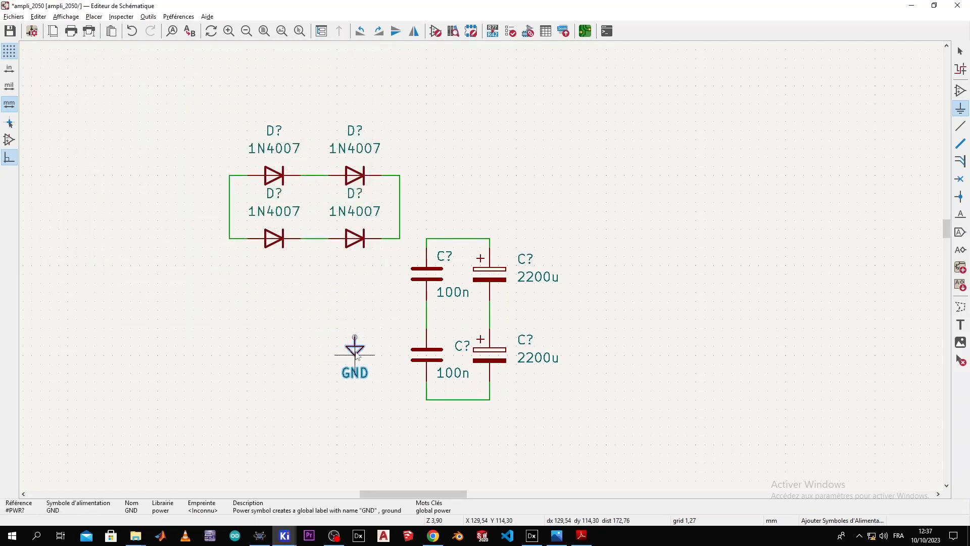
{"action": "key", "text": "Escape"}
{"action": "left_click", "coordinate": [354, 351]}
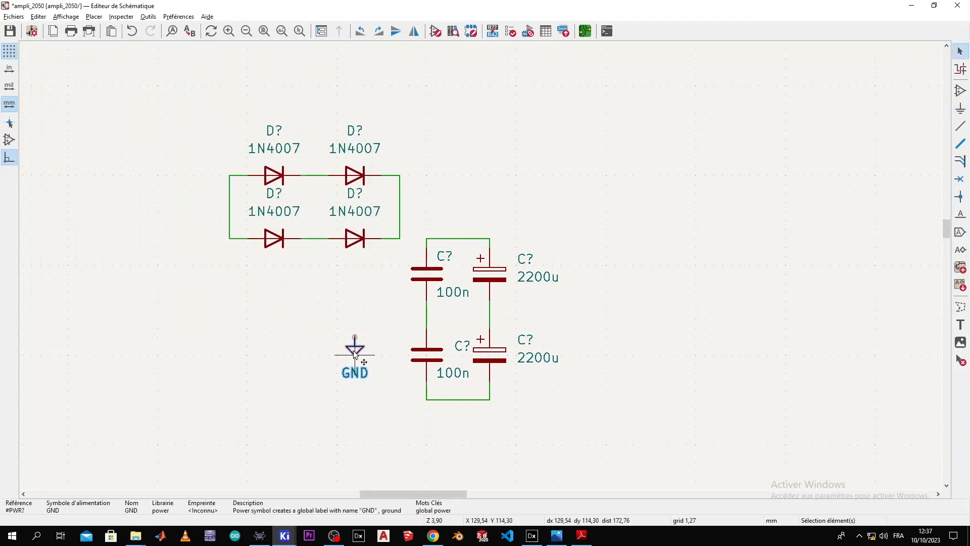
{"action": "double_click", "coordinate": [355, 354]}
{"action": "left_click", "coordinate": [462, 50]}
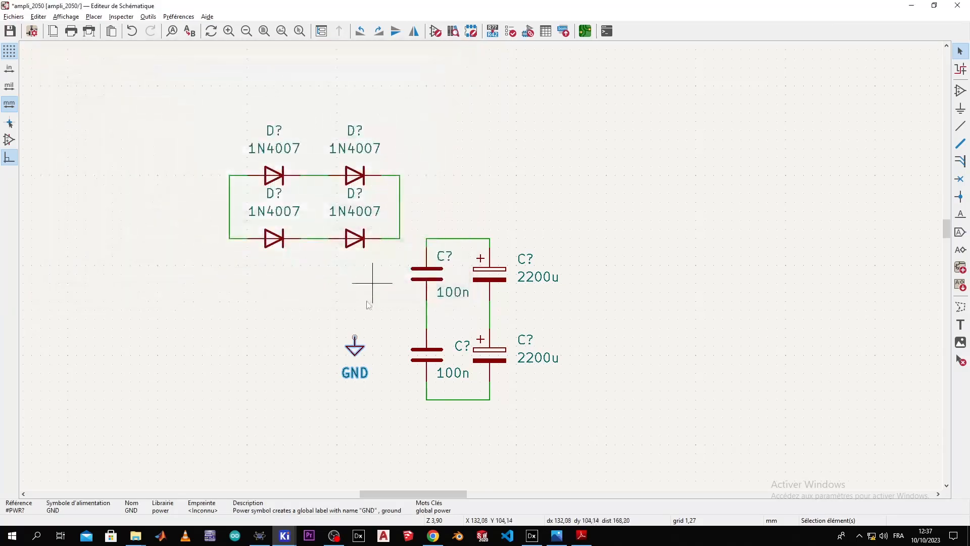
{"action": "mouse_move", "coordinate": [360, 344]}
{"action": "left_mouse_down"}
{"action": "mouse_move", "coordinate": [368, 325]}
{"action": "mouse_move", "coordinate": [368, 334]}
{"action": "left_mouse_up"}
{"action": "left_click", "coordinate": [368, 328]}
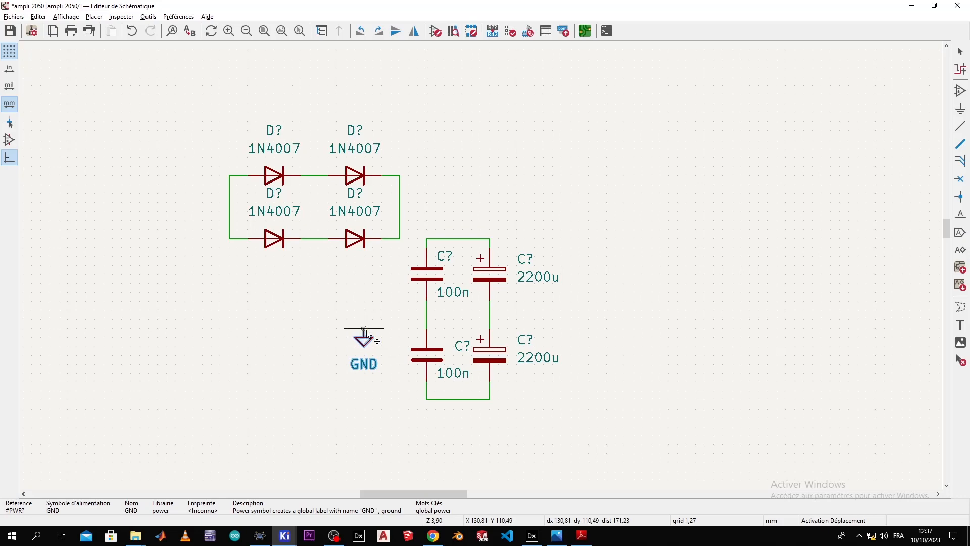
{"action": "key", "text": "w"}
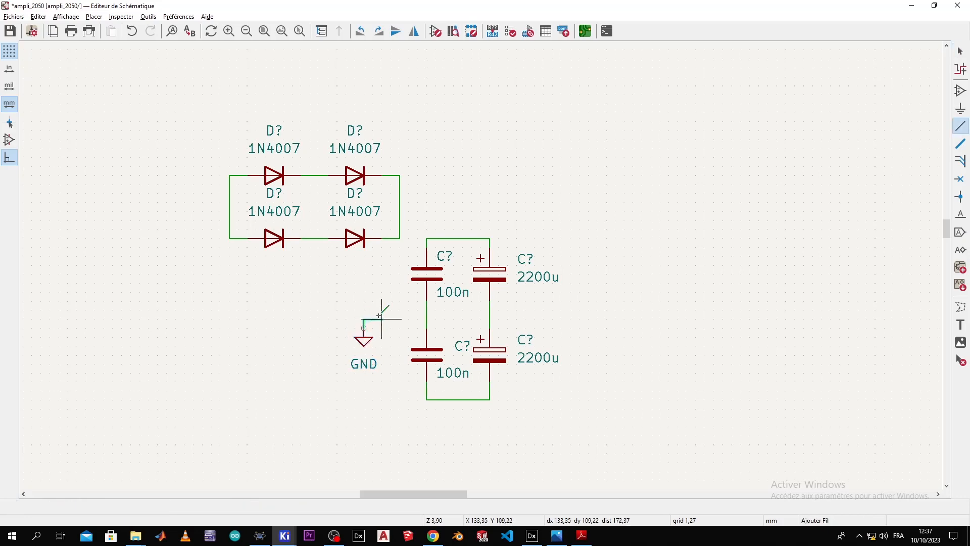
Step: Finish the wire from GND to the capacitor column's midpoint
{"action": "left_click", "coordinate": [427, 315]}
{"action": "key", "text": "Escape"}
{"action": "key", "text": "alt+Tab"}
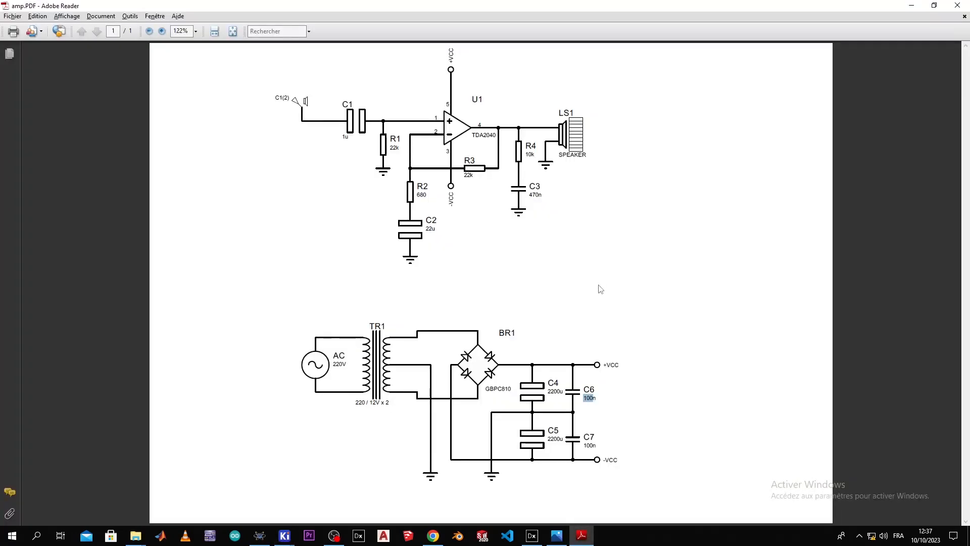
{"action": "key", "text": "alt+Tab"}
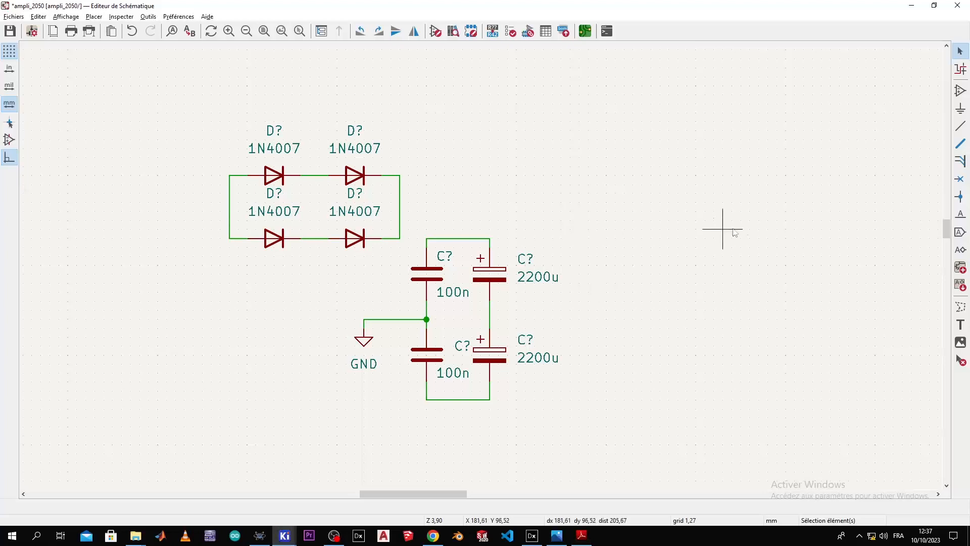
Step: Wire the capacitors' bottom rail to the diode bridge's left node
{"action": "left_click", "coordinate": [959, 125]}
{"action": "left_click", "coordinate": [426, 399]}
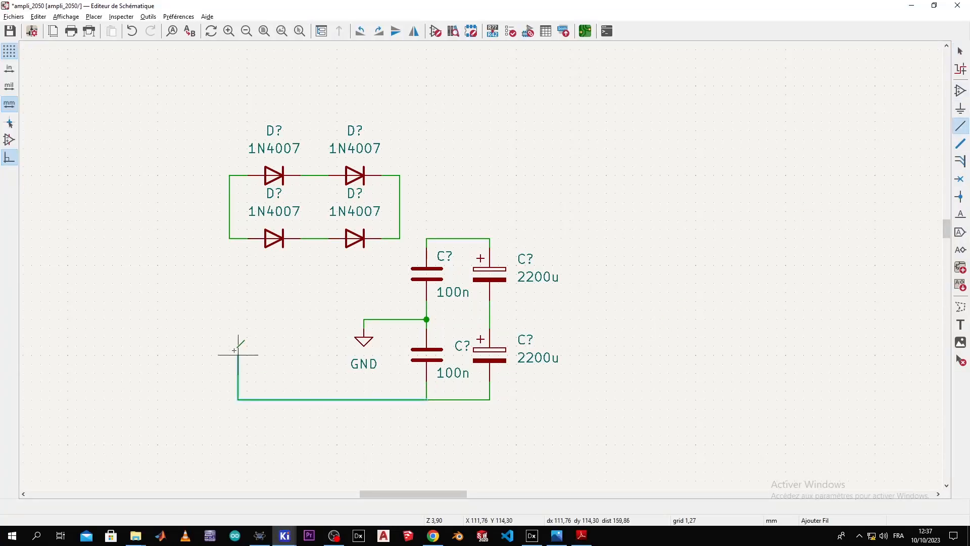
{"action": "key", "text": "alt+Tab"}
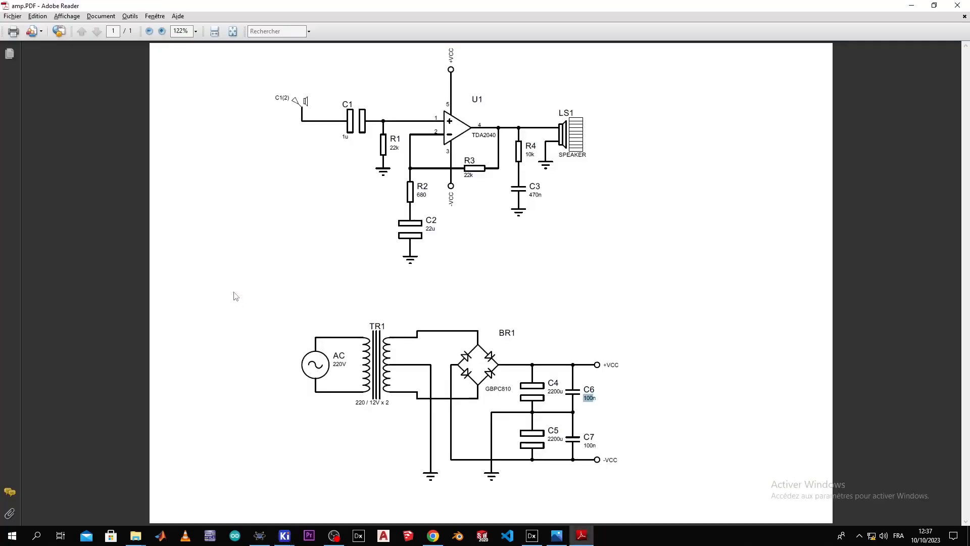
{"action": "key", "text": "alt+Tab"}
{"action": "left_click", "coordinate": [195, 230]}
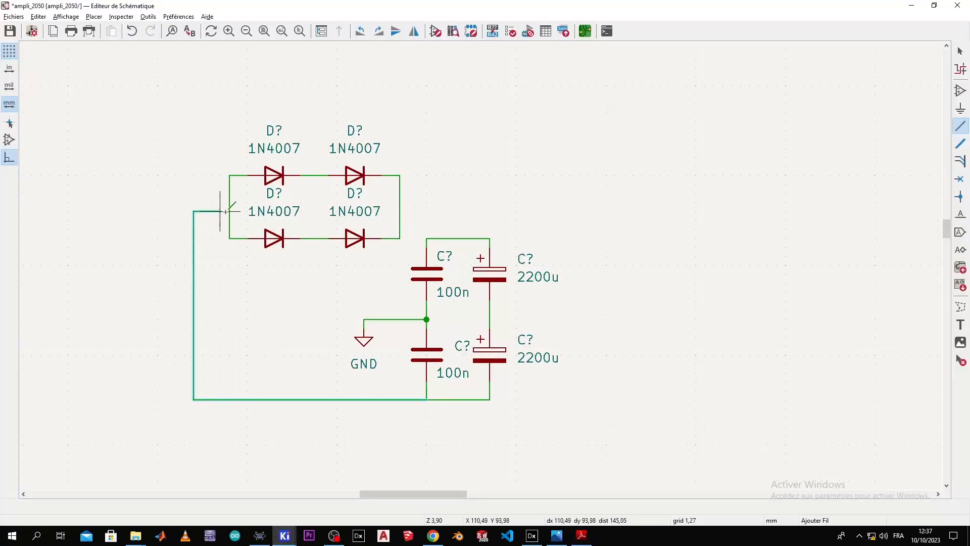
{"action": "left_click", "coordinate": [229, 211]}
{"action": "key", "text": "alt+Tab"}
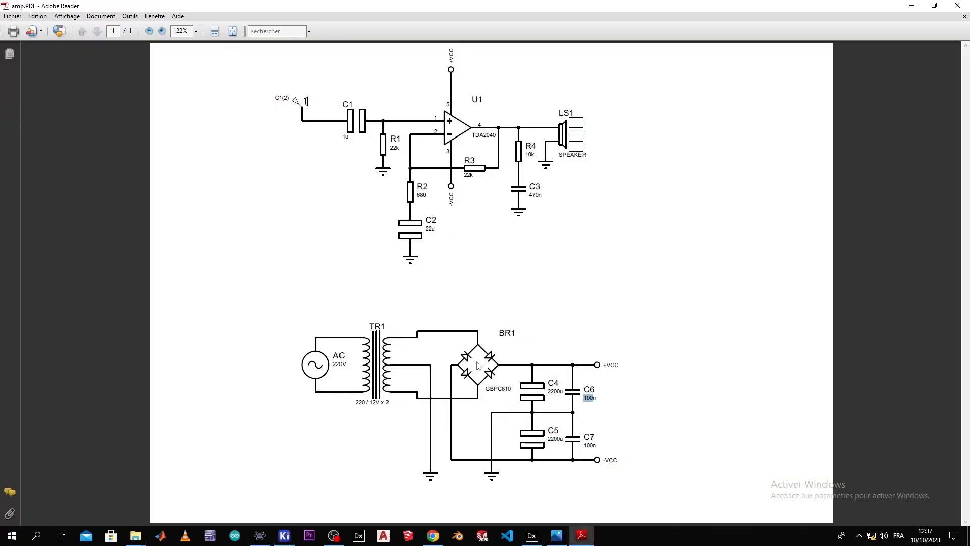
{"action": "key", "text": "alt+Tab"}
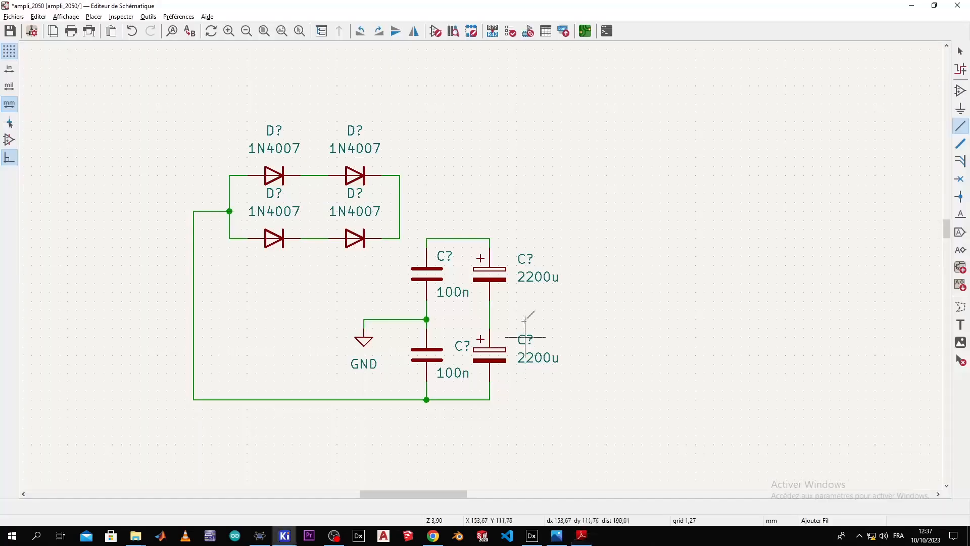
Step: Connect the bridge's right node to the capacitors' top rail
{"action": "left_click", "coordinate": [400, 211]}
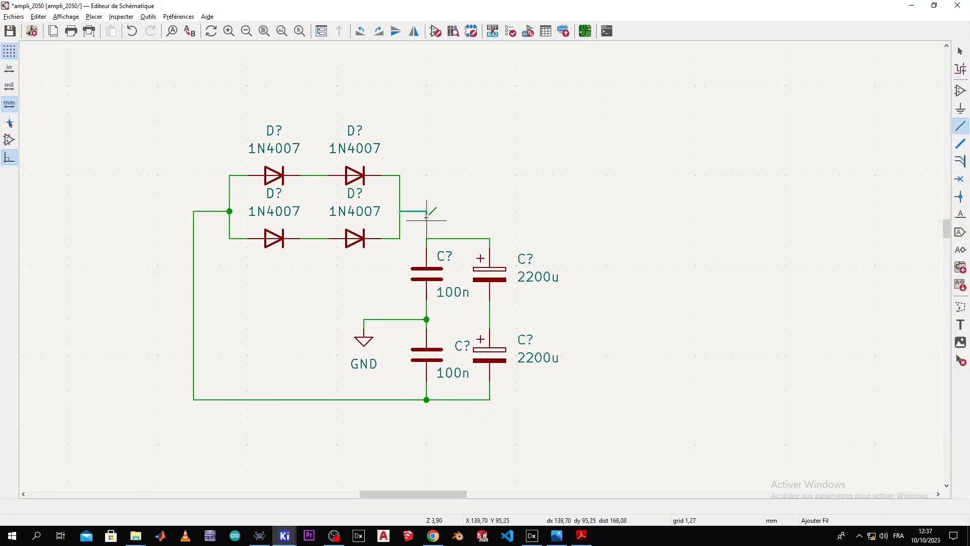
{"action": "left_click", "coordinate": [454, 238]}
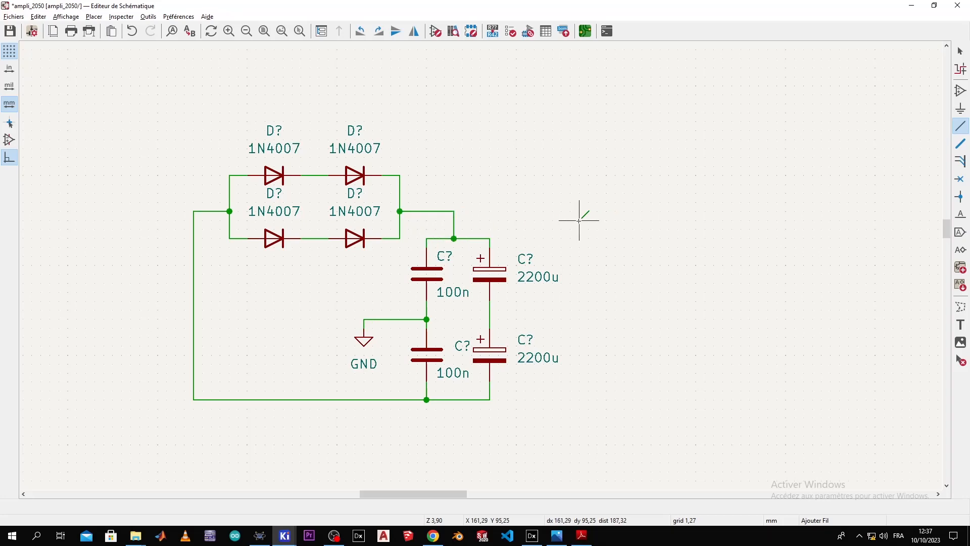
{"action": "key", "text": "alt+Tab"}
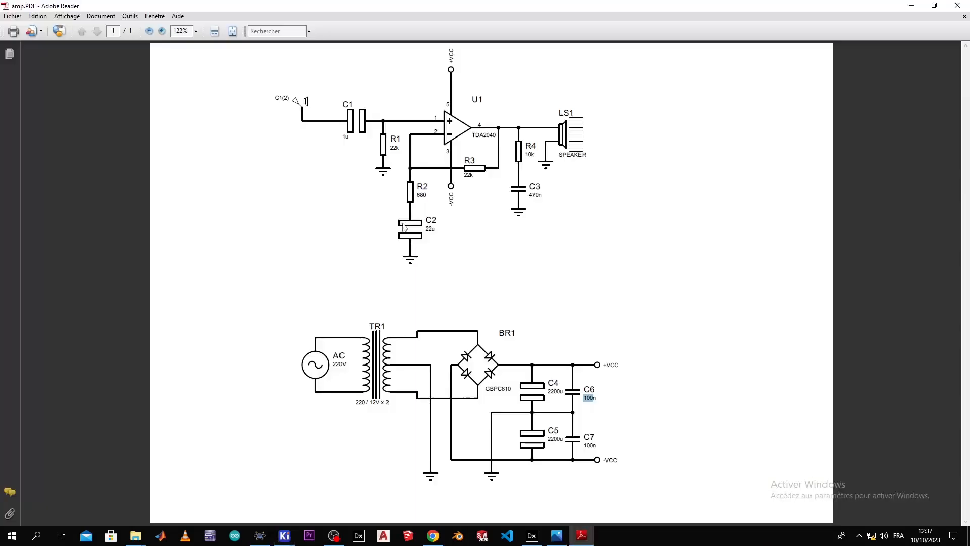
{"action": "key", "text": "alt"}
Step: Search the symbol library for 'conn', then cancel placing the two-pin connector
{"action": "key", "text": "alt+Tab"}
{"action": "scroll", "coordinate": [268, 288], "scroll_direction": "down", "scroll_amount": 2}
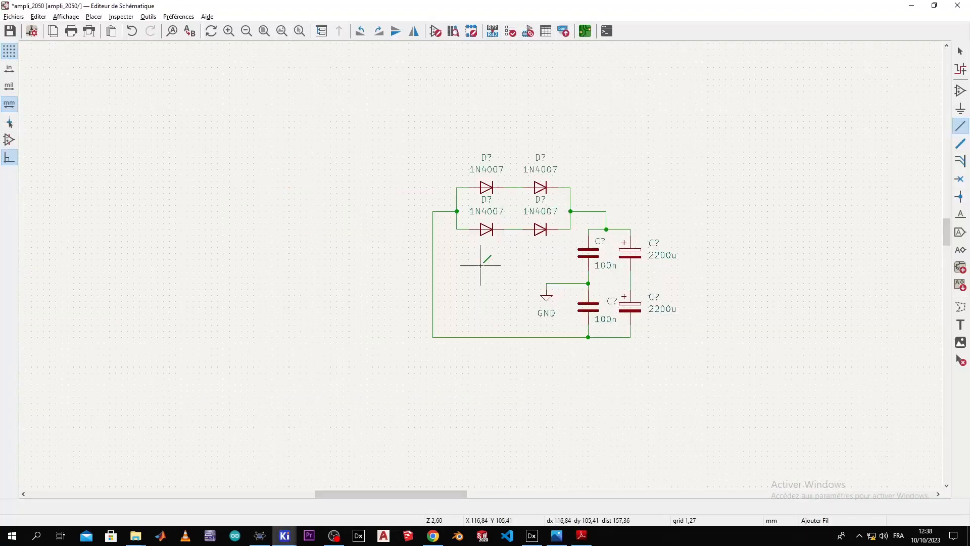
{"action": "scroll", "coordinate": [480, 262], "scroll_direction": "up", "scroll_amount": 2}
{"action": "left_click", "coordinate": [960, 91]}
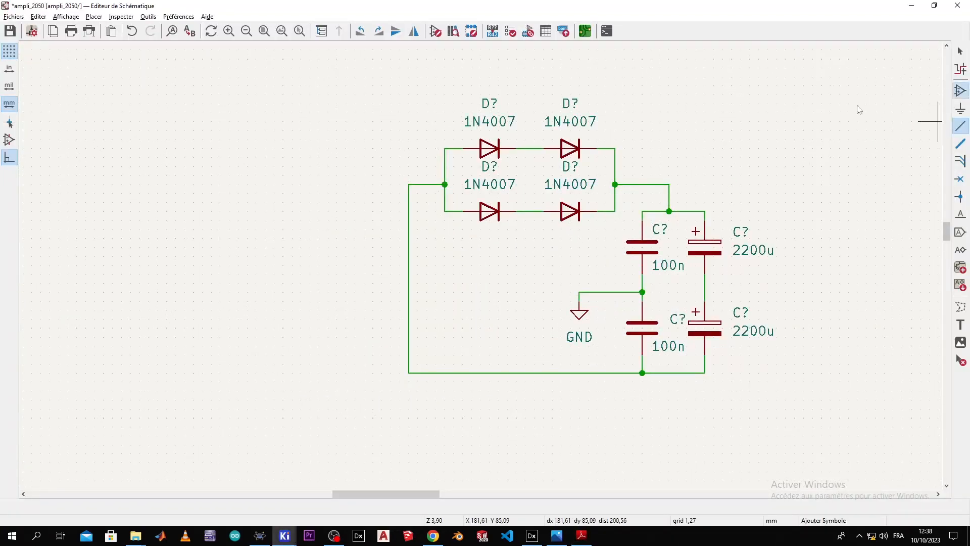
{"action": "type", "text": "conn"}
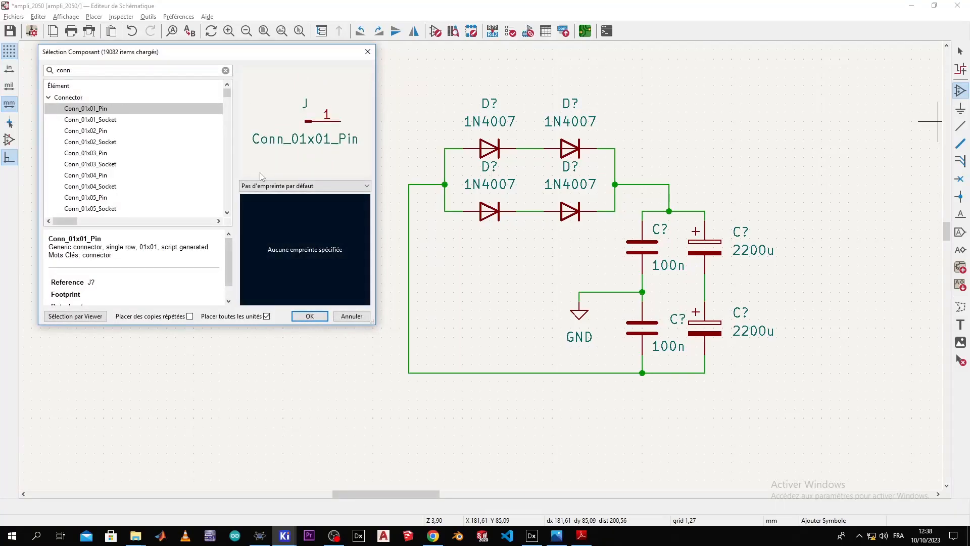
{"action": "double_click", "coordinate": [116, 131]}
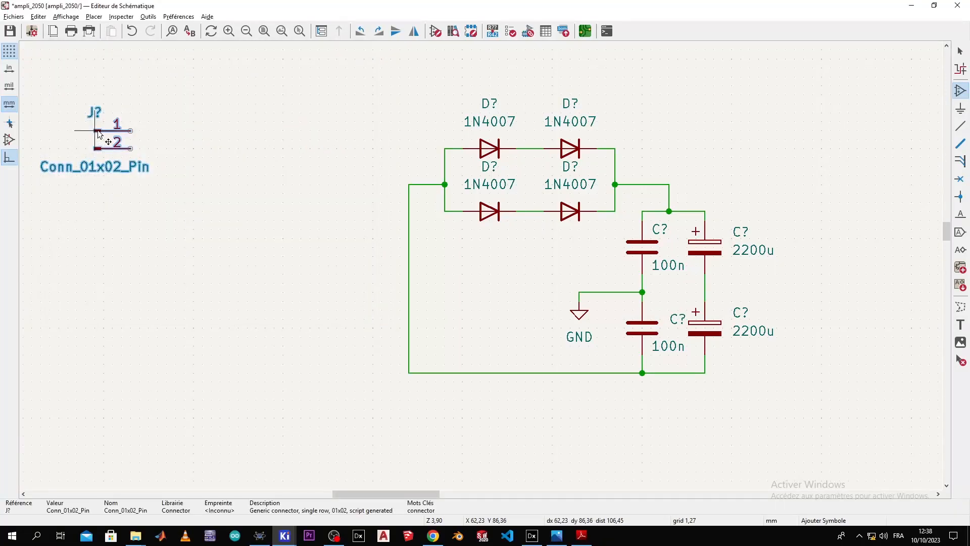
{"action": "key", "text": "Escape"}
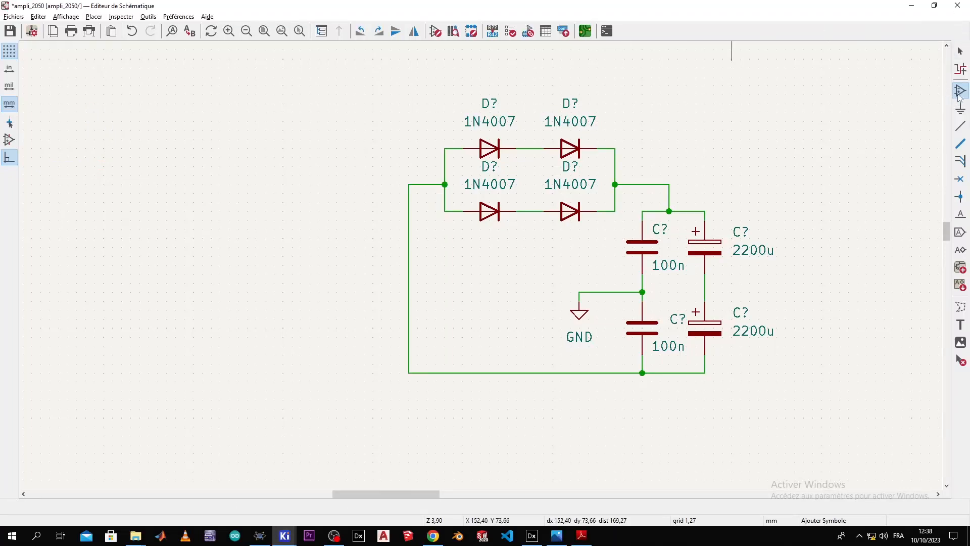
Step: Place a Conn_01x03_Pin three-pin connector left of the diode bridge
{"action": "left_click", "coordinate": [380, 144]}
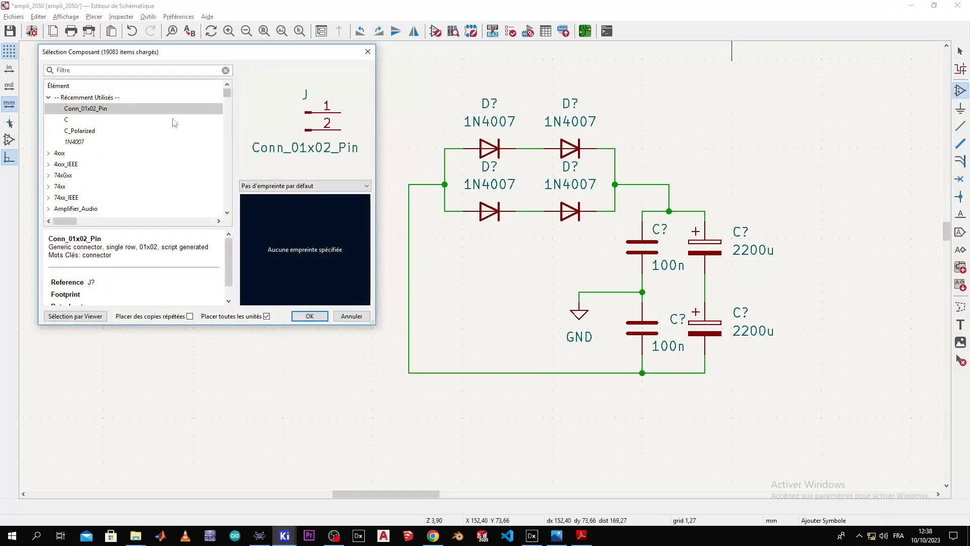
{"action": "type", "text": "conn"}
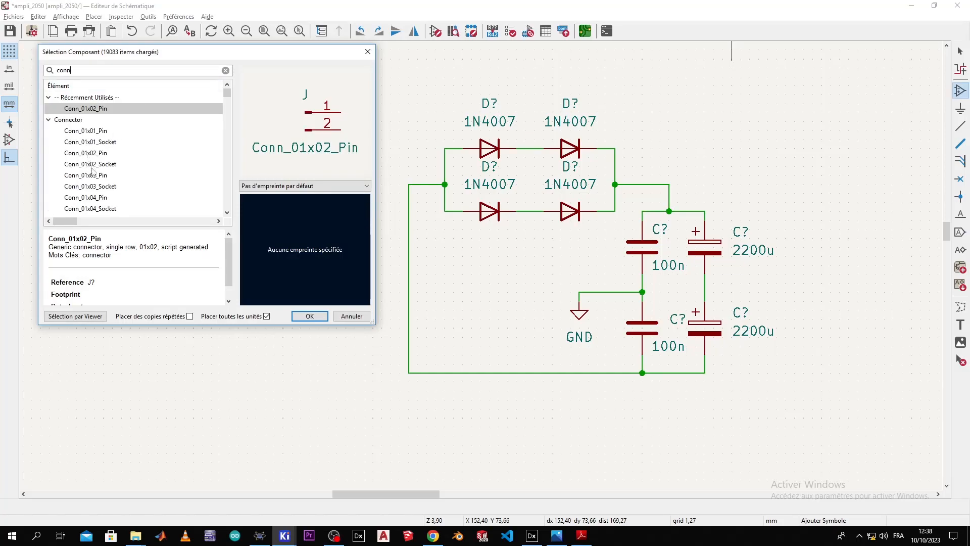
{"action": "left_click", "coordinate": [95, 175]}
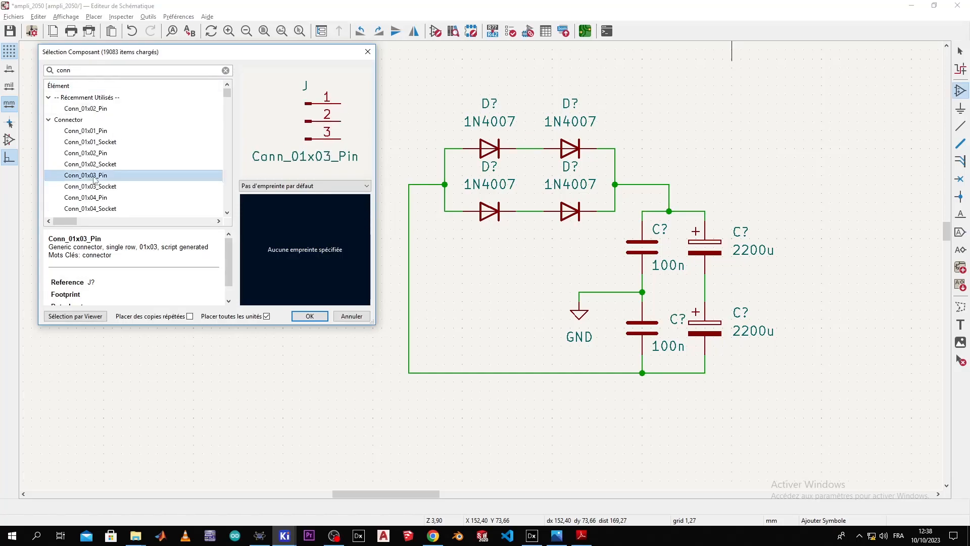
{"action": "double_click", "coordinate": [95, 176]}
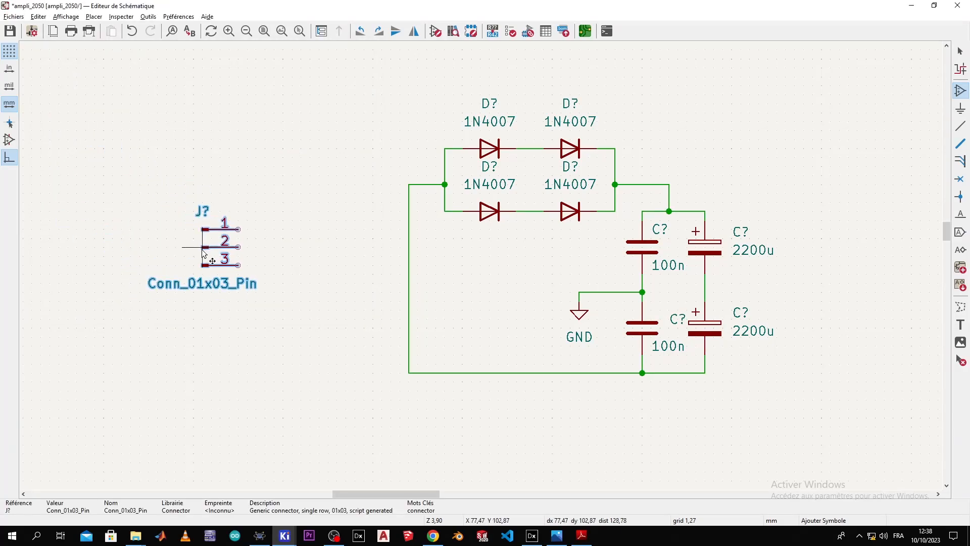
{"action": "left_click", "coordinate": [205, 248]}
{"action": "scroll", "coordinate": [279, 240], "scroll_direction": "down", "scroll_amount": 2}
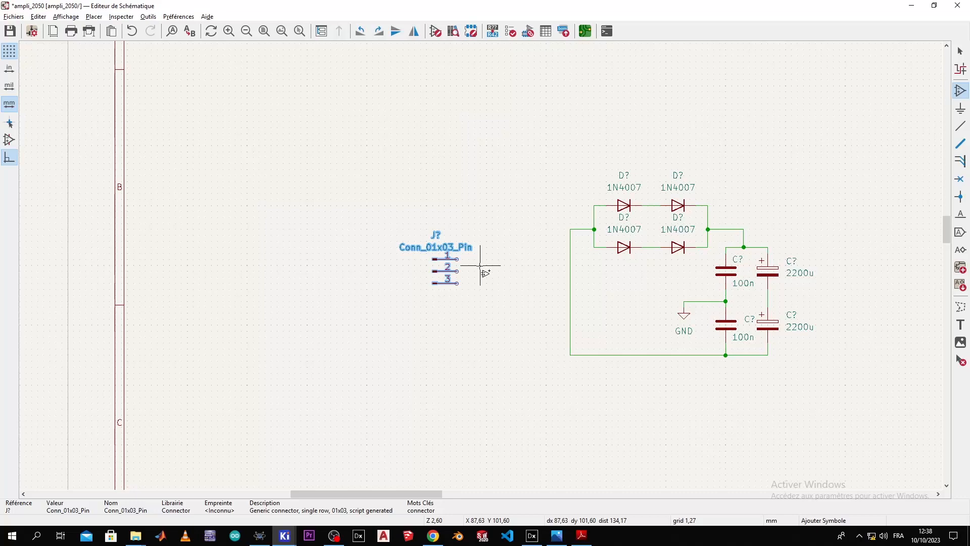
{"action": "key", "text": "Escape"}
Step: Compare the connector and bridge layout against the amp.PDF reference
{"action": "scroll", "coordinate": [481, 268], "scroll_direction": "up", "scroll_amount": 5}
{"action": "scroll", "coordinate": [480, 268], "scroll_direction": "down", "scroll_amount": 3}
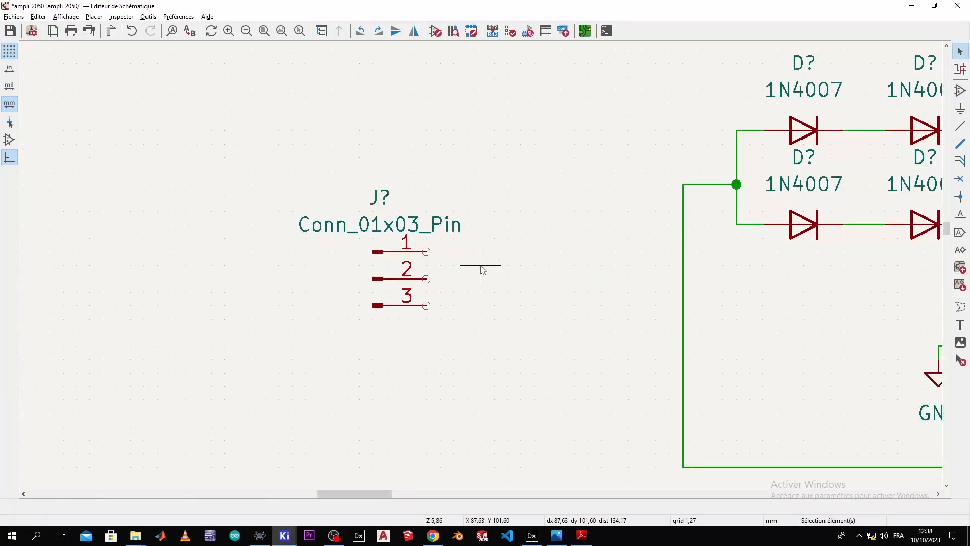
{"action": "key", "text": "alt+Tab"}
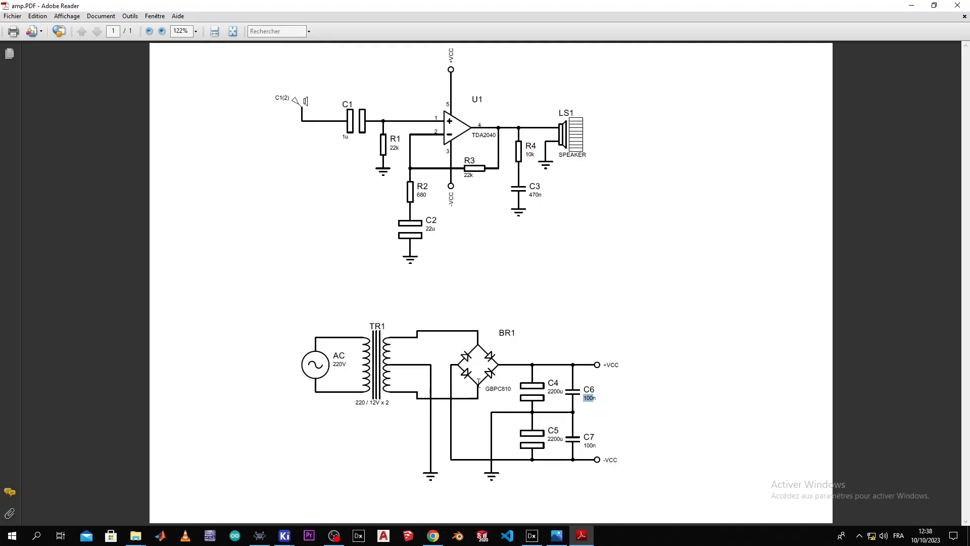
{"action": "key", "text": "alt+Tab"}
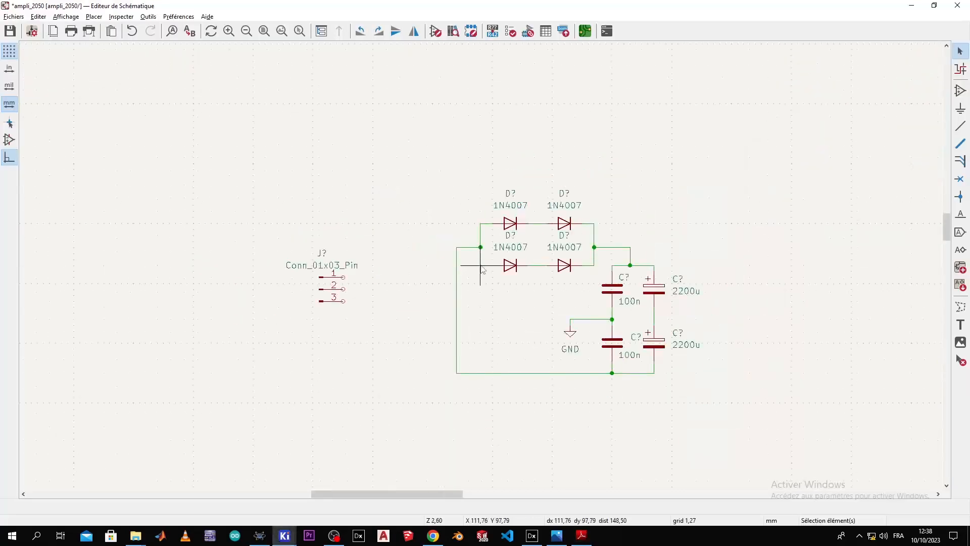
{"action": "key", "text": "alt+Tab"}
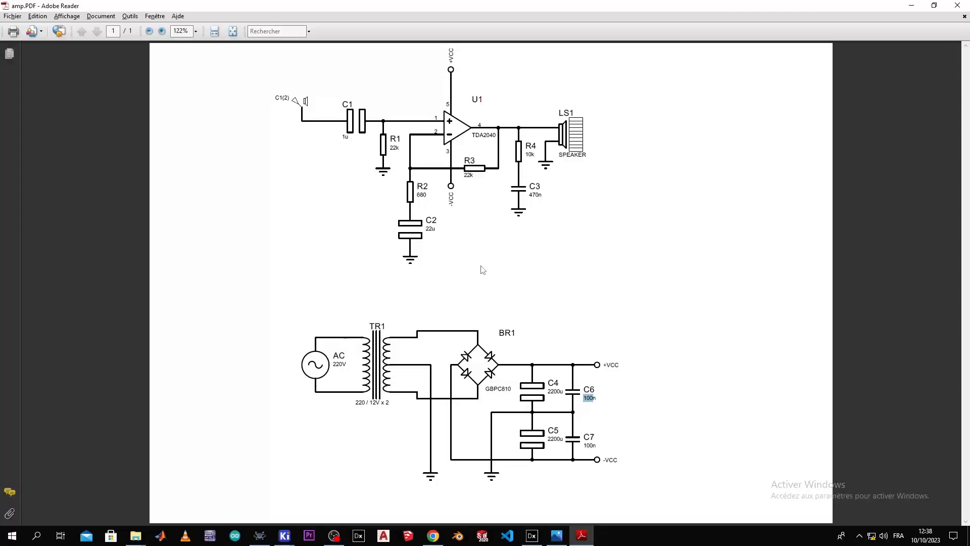
Step: Move connector J? closer to the bridge and wire pin 1 to the upper diode junction
{"action": "key", "text": "alt+Tab"}
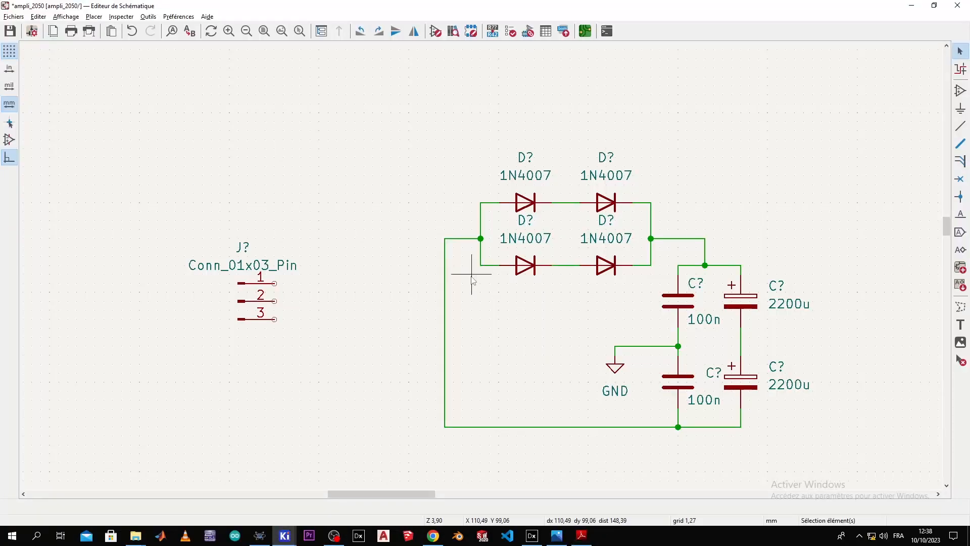
{"action": "left_click", "coordinate": [250, 309]}
{"action": "left_click_drag", "start_coordinate": [250, 309], "coordinate": [276, 222]}
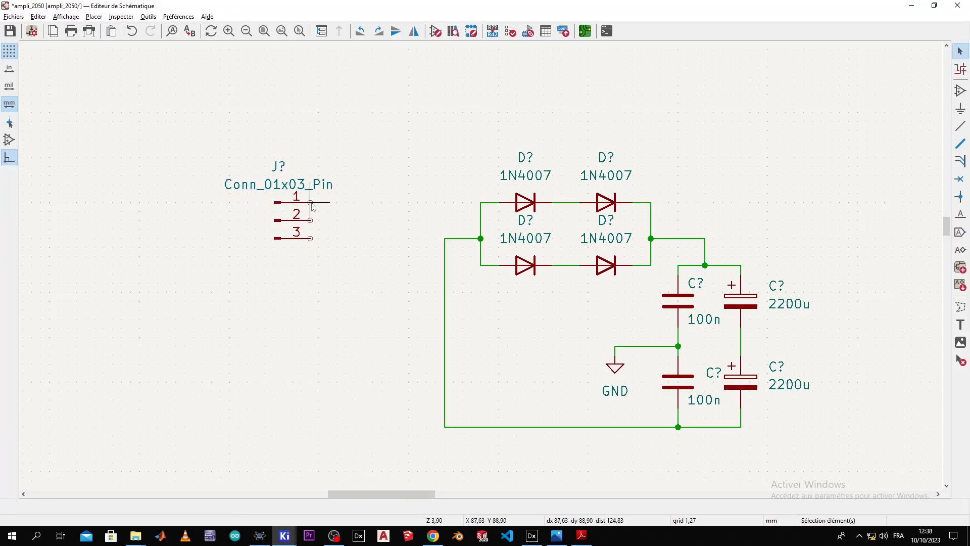
{"action": "key", "text": "w"}
{"action": "left_click", "coordinate": [382, 148]}
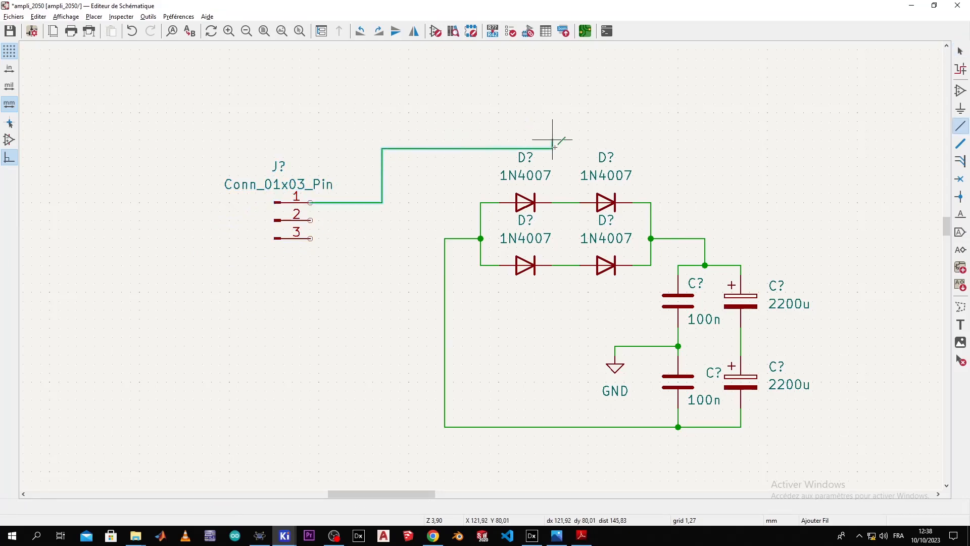
{"action": "left_click", "coordinate": [566, 203]}
{"action": "key", "text": "Escape"}
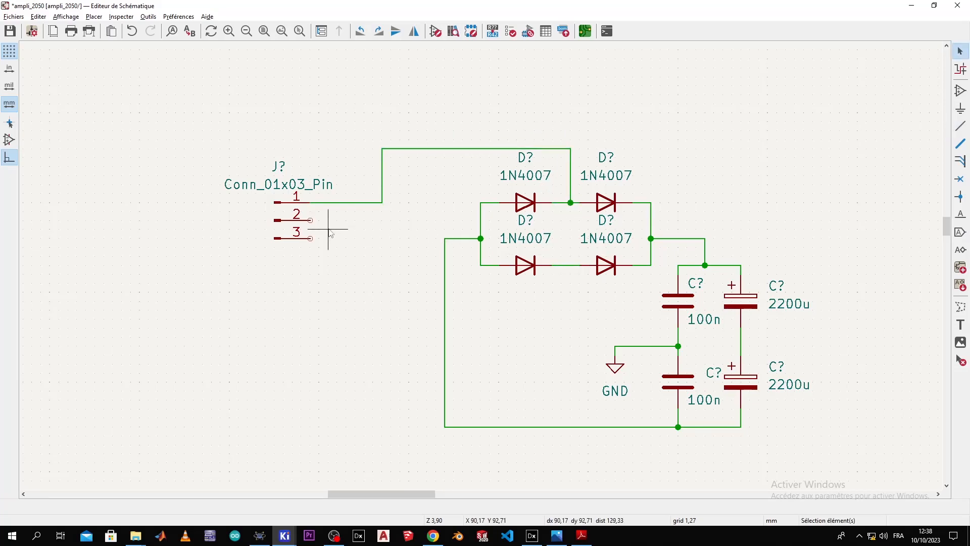
Step: Wire pin 3 to the lower diode junction and lower the new horizontal wire slightly
{"action": "key", "text": "w"}
{"action": "left_click", "coordinate": [382, 238]}
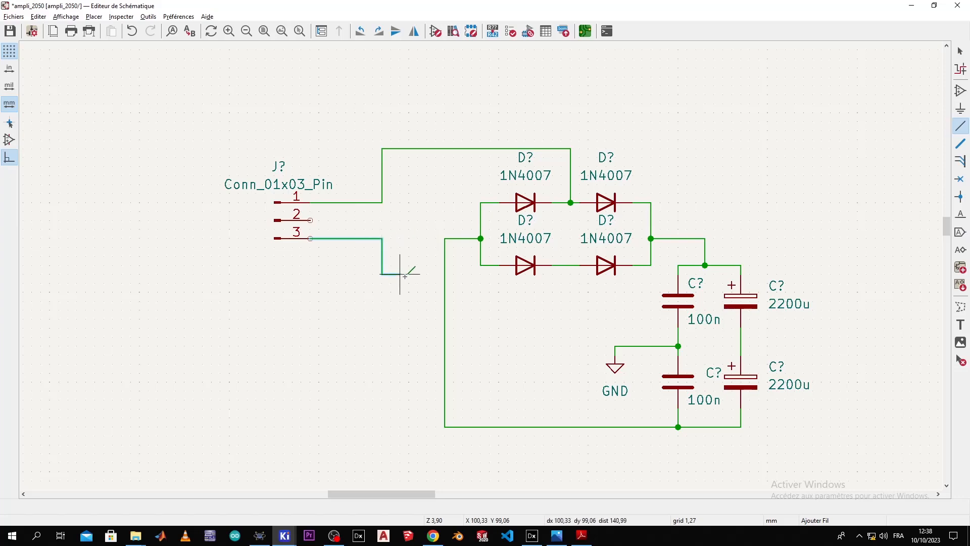
{"action": "left_click", "coordinate": [570, 301]}
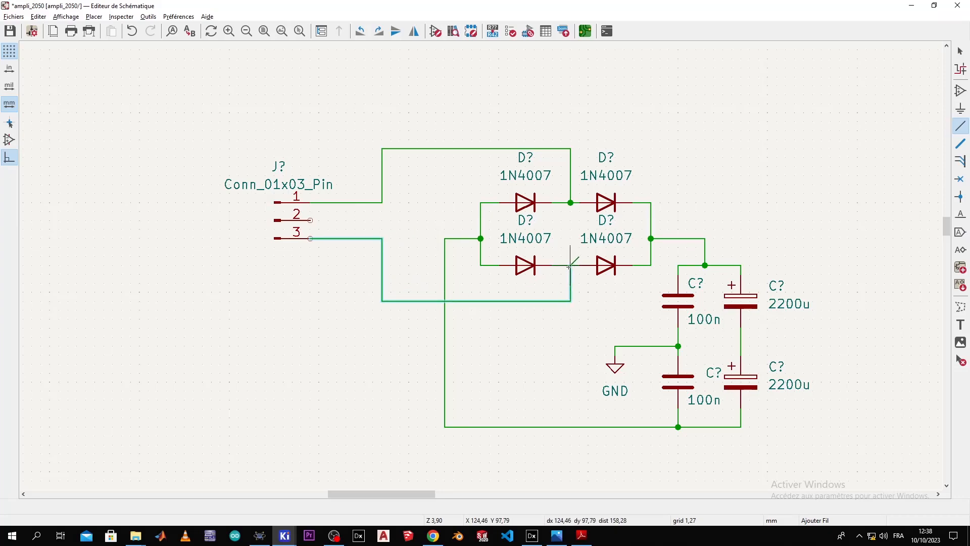
{"action": "left_click", "coordinate": [569, 266]}
{"action": "key", "text": "Escape"}
{"action": "left_click_drag", "start_coordinate": [515, 302], "coordinate": [571, 311]}
{"action": "left_click", "coordinate": [570, 310]}
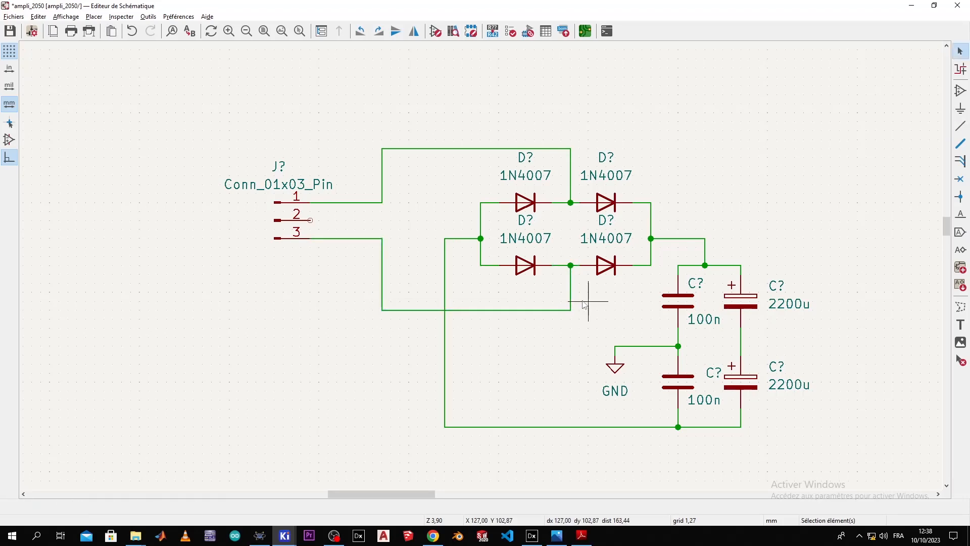
{"action": "scroll", "coordinate": [505, 283], "scroll_direction": "down", "scroll_amount": 3}
{"action": "scroll", "coordinate": [481, 269], "scroll_direction": "up", "scroll_amount": 3}
{"action": "scroll", "coordinate": [480, 268], "scroll_direction": "up", "scroll_amount": 2}
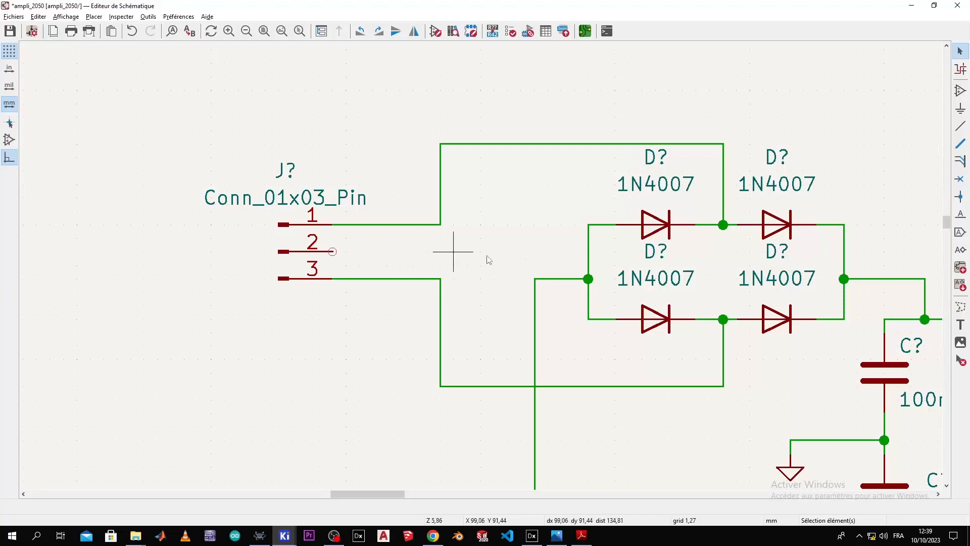
Step: Place a second GND symbol below connector J? and wire it to pin 2
{"action": "left_click", "coordinate": [963, 112]}
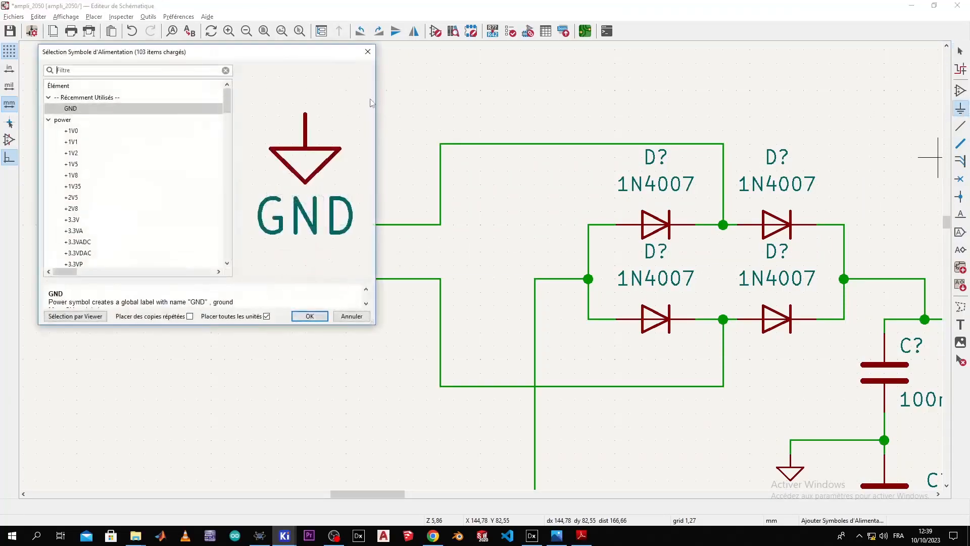
{"action": "left_click", "coordinate": [308, 316]}
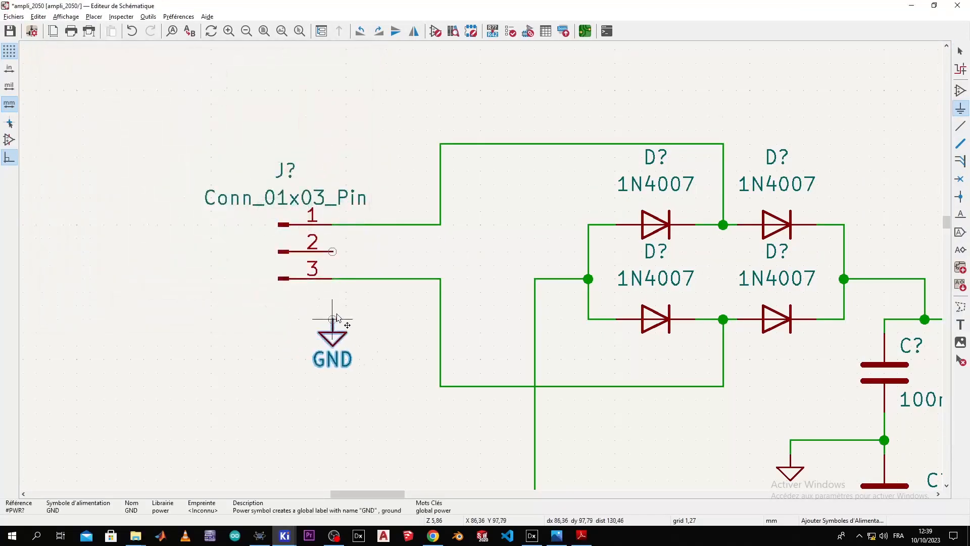
{"action": "left_click", "coordinate": [372, 306]}
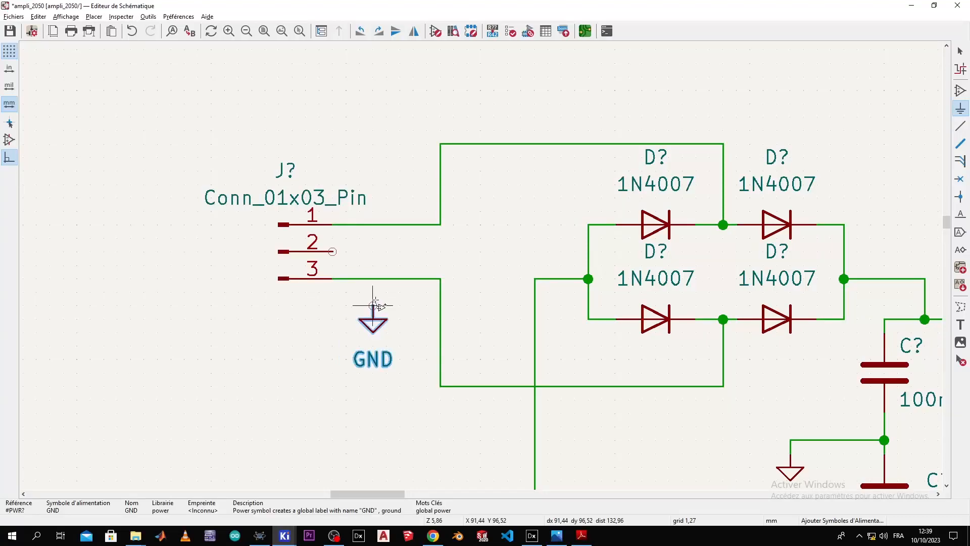
{"action": "key", "text": "Escape"}
{"action": "key", "text": "w"}
{"action": "left_click", "coordinate": [366, 251]}
{"action": "key", "text": "Escape"}
{"action": "scroll", "coordinate": [480, 268], "scroll_direction": "down", "scroll_amount": 5}
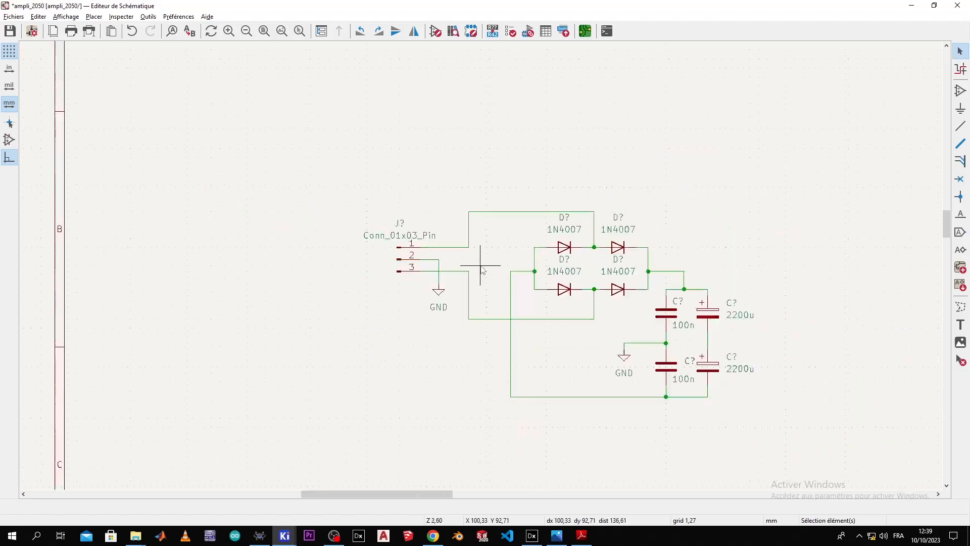
{"action": "scroll", "coordinate": [483, 269], "scroll_direction": "up", "scroll_amount": 4}
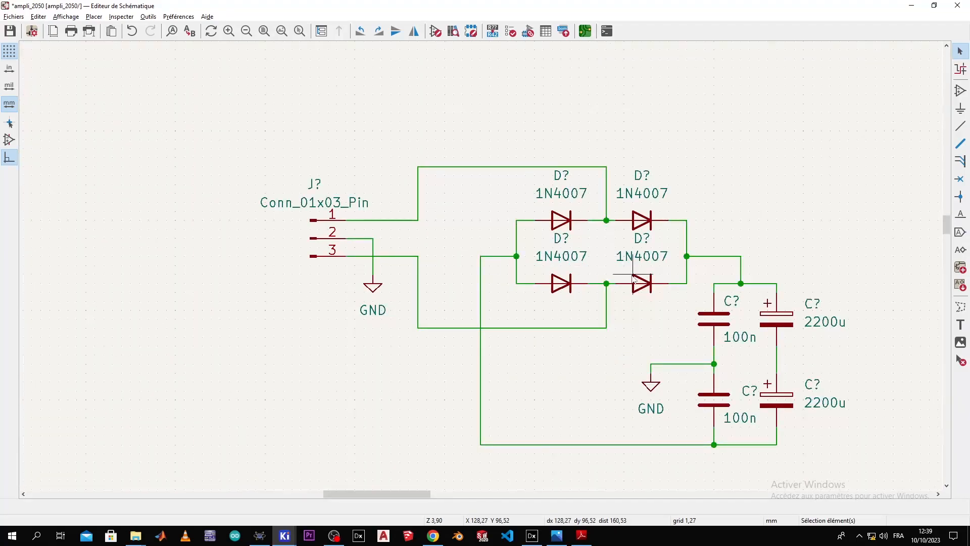
{"action": "key", "text": "alt+Tab"}
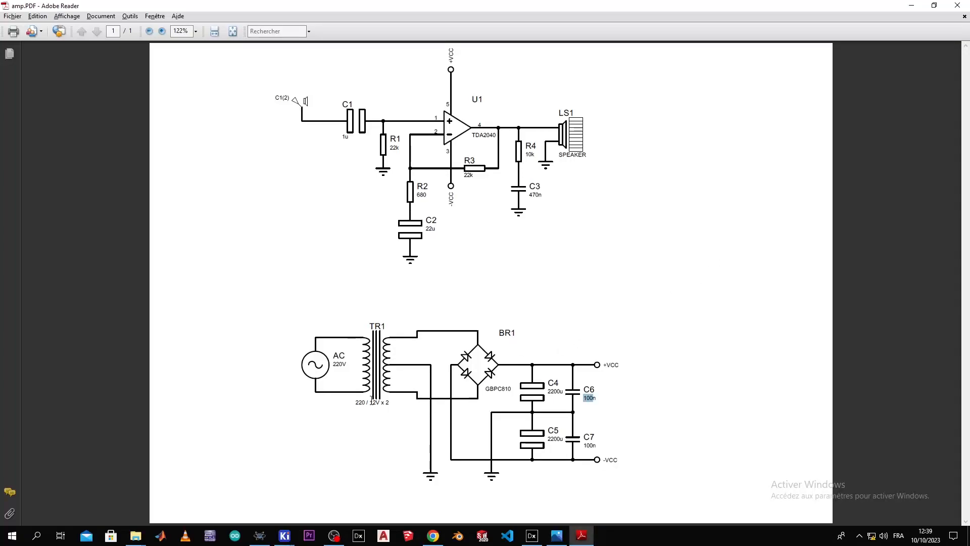
Step: Rename the connector's value to 'Transfo' and recenter the view on the supply circuit
{"action": "key", "text": "alt+Tab"}
{"action": "double_click", "coordinate": [329, 205]}
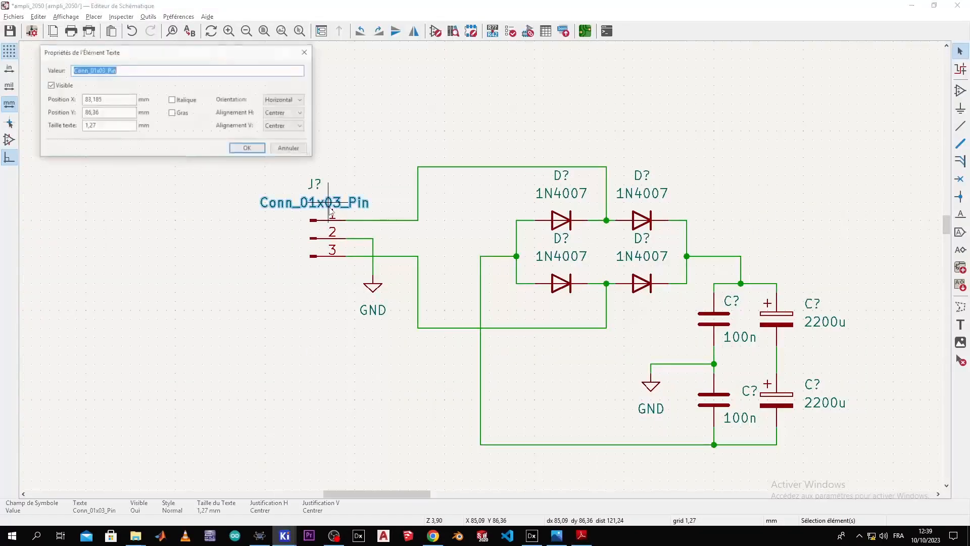
{"action": "type", "text": "Trans"}
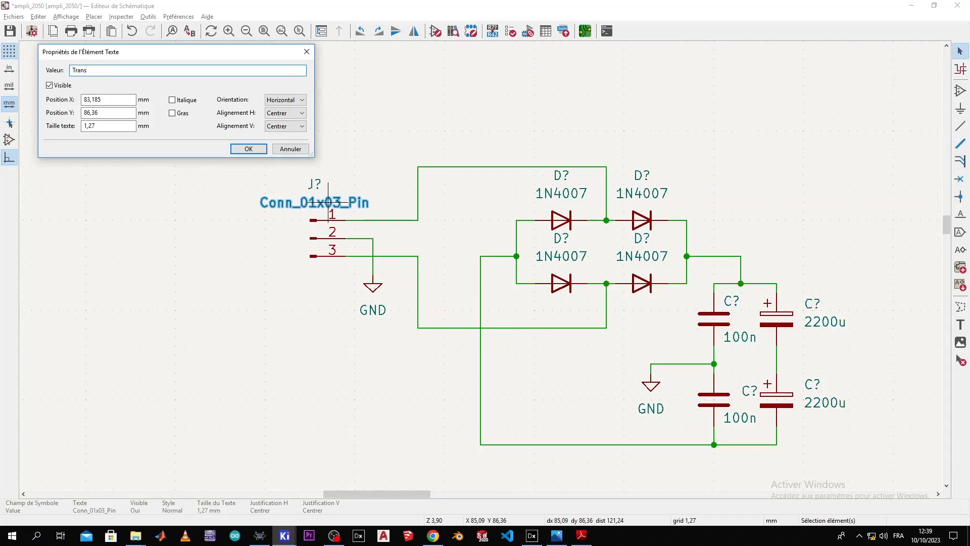
{"action": "type", "text": "fo"}
{"action": "key", "text": "Return"}
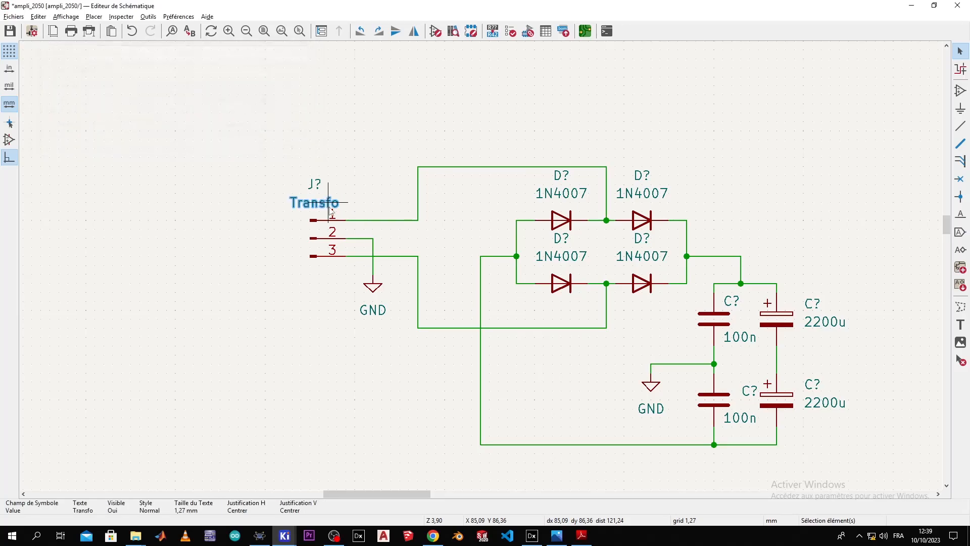
{"action": "left_click", "coordinate": [389, 173]}
{"action": "scroll", "coordinate": [505, 296], "scroll_direction": "down", "scroll_amount": 5}
{"action": "scroll", "coordinate": [550, 295], "scroll_direction": "up", "scroll_amount": 3}
{"action": "middle_click_drag", "start_coordinate": [452, 245], "coordinate": [506, 222]}
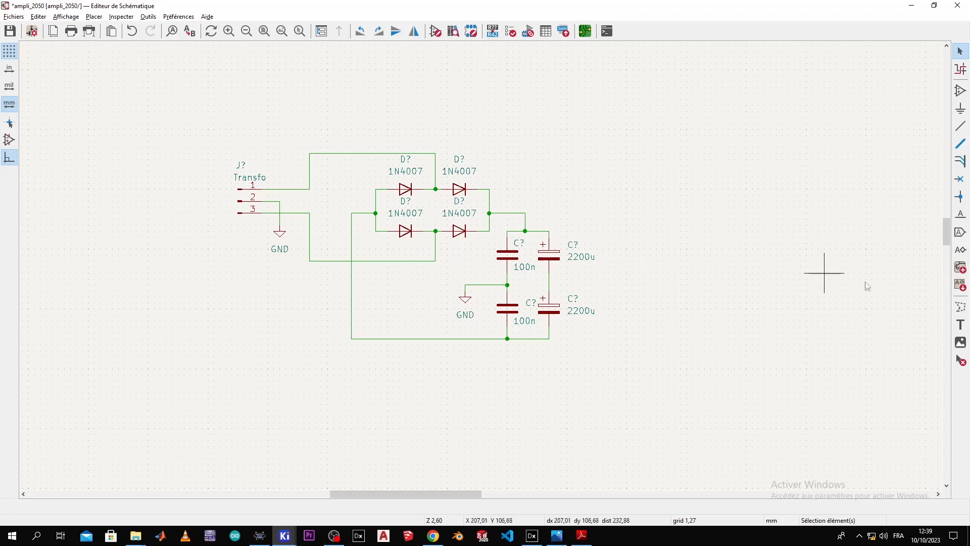
Step: Draw a dashed graphic-line rectangle around the whole supply circuit
{"action": "left_click", "coordinate": [961, 306]}
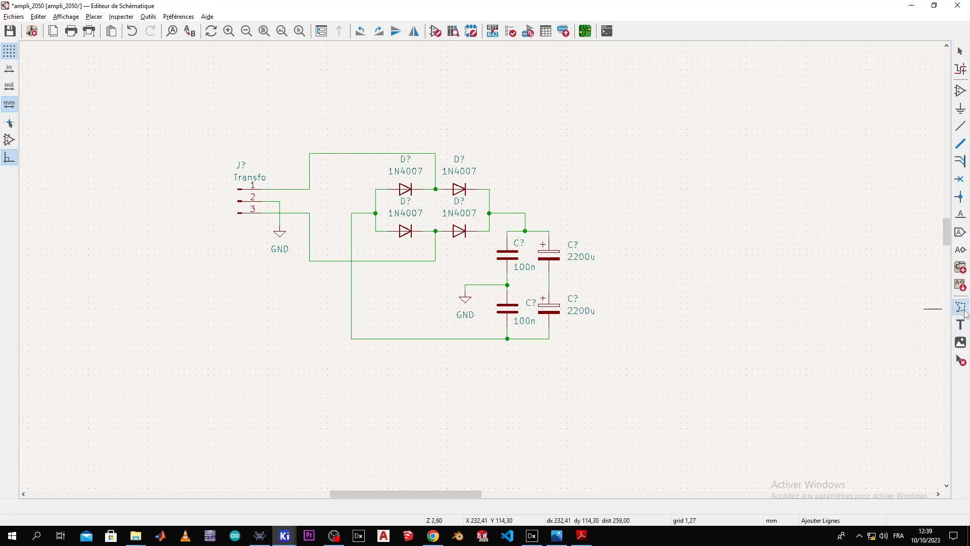
{"action": "left_click", "coordinate": [208, 123]}
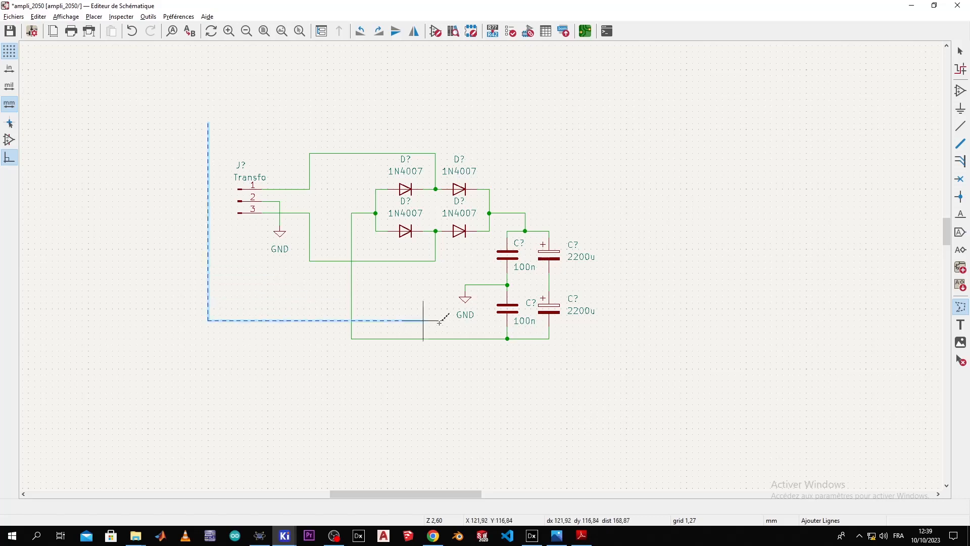
{"action": "left_click", "coordinate": [633, 356]}
{"action": "left_click", "coordinate": [632, 118]}
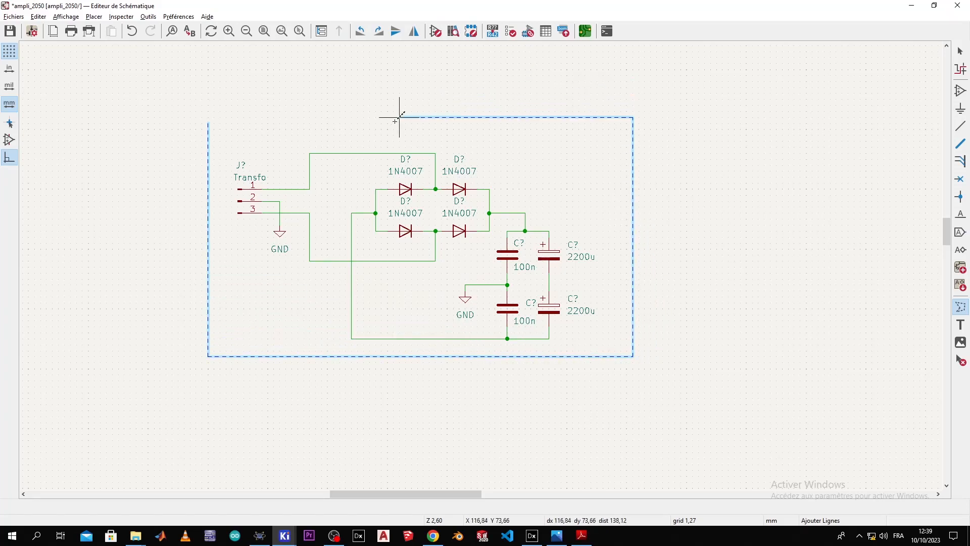
{"action": "double_click", "coordinate": [207, 126]}
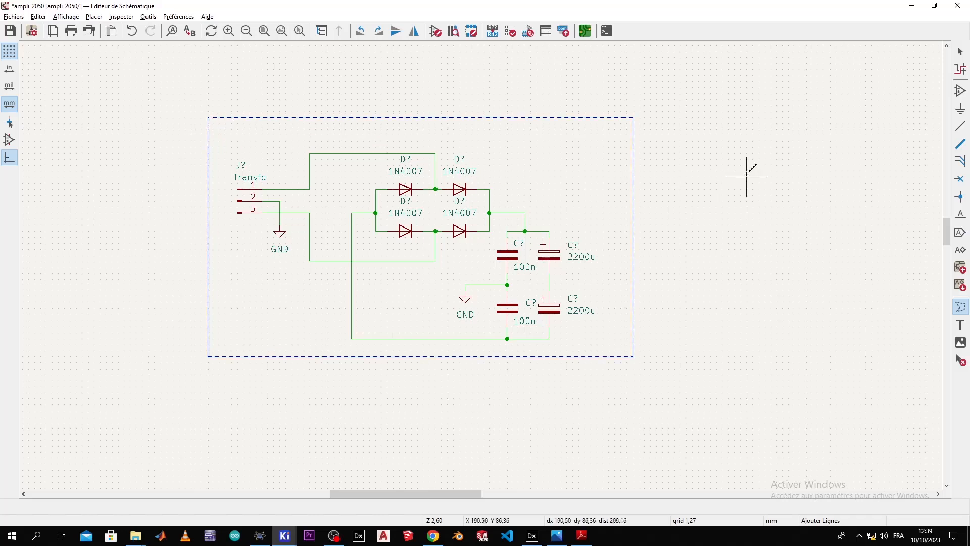
Step: Add the title text 'Alimentation Symétrique' for the frame
{"action": "left_click", "coordinate": [960, 324]}
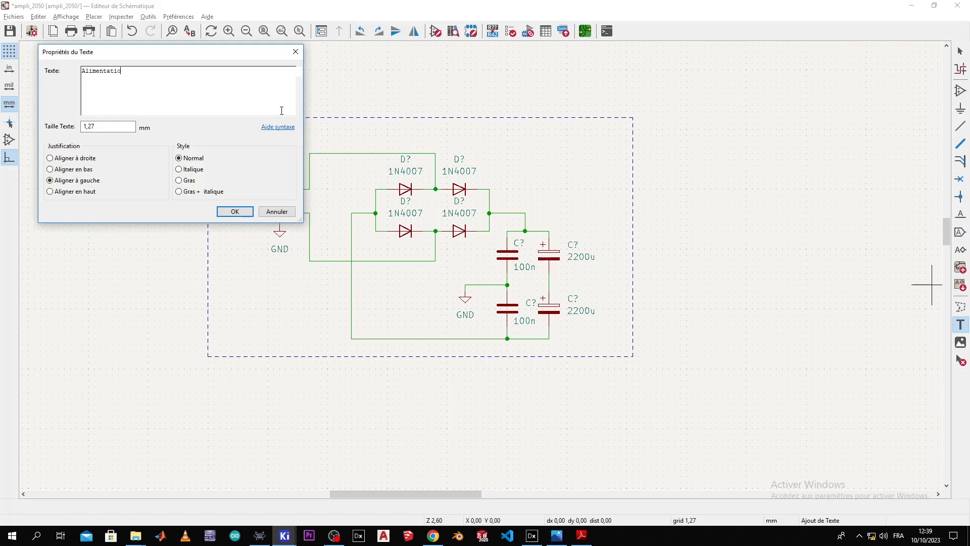
{"action": "type", "text": "Alimentati"}
{"action": "key", "text": "BackSpace"}
{"action": "key", "text": "BackSpace"}
{"action": "key", "text": "BackSpace"}
{"action": "key", "text": "BackSpace"}
{"action": "key", "text": "BackSpace"}
{"action": "key", "text": "BackSpace"}
{"action": "key", "text": "BackSpace"}
{"action": "key", "text": "BackSpace"}
{"action": "key", "text": "BackSpace"}
{"action": "key", "text": "BackSpace"}
{"action": "left_click", "coordinate": [235, 212]}
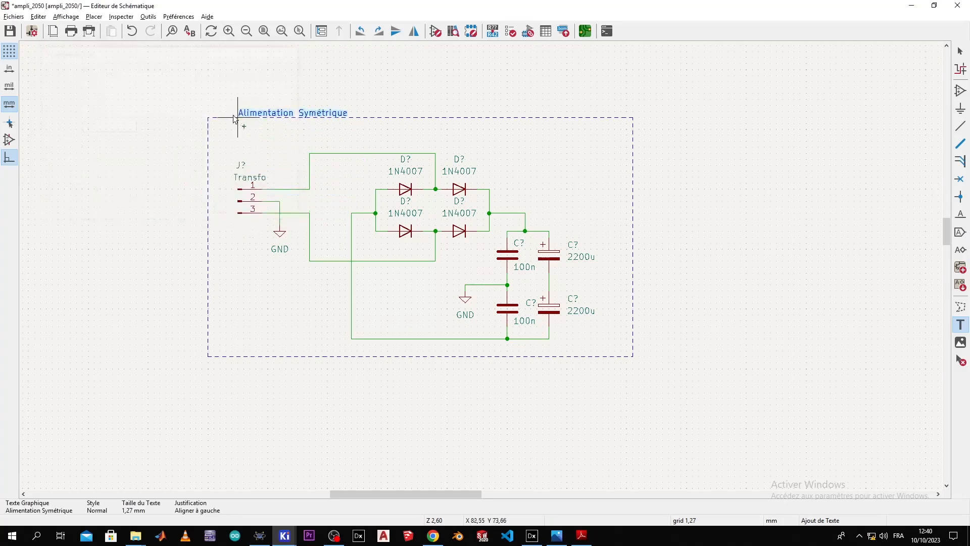
Step: Place the Alimentation Symétrique title just above the dashed frame
{"action": "left_click", "coordinate": [214, 112]}
{"action": "scroll", "coordinate": [381, 108], "scroll_direction": "up", "scroll_amount": 1}
{"action": "scroll", "coordinate": [515, 278], "scroll_direction": "down", "scroll_amount": 4}
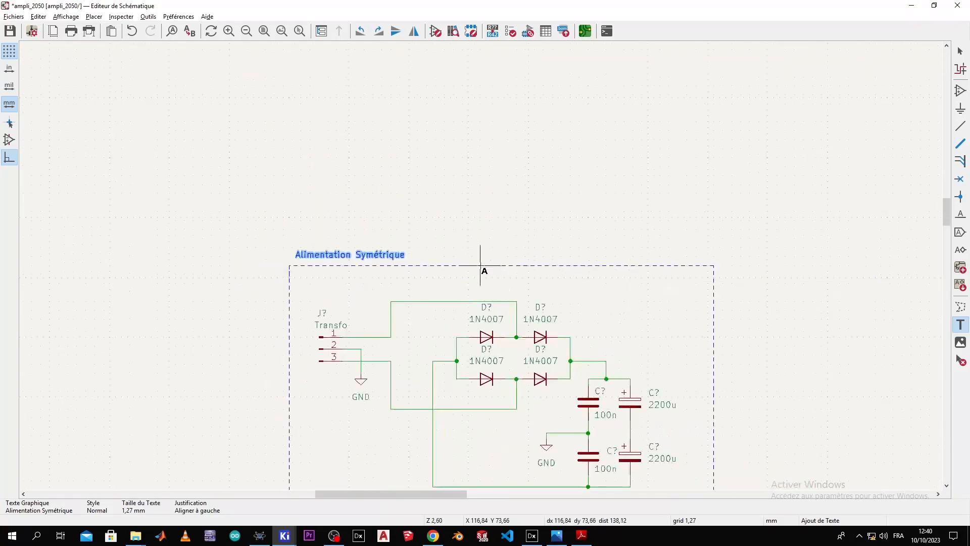
{"action": "left_click", "coordinate": [509, 266]}
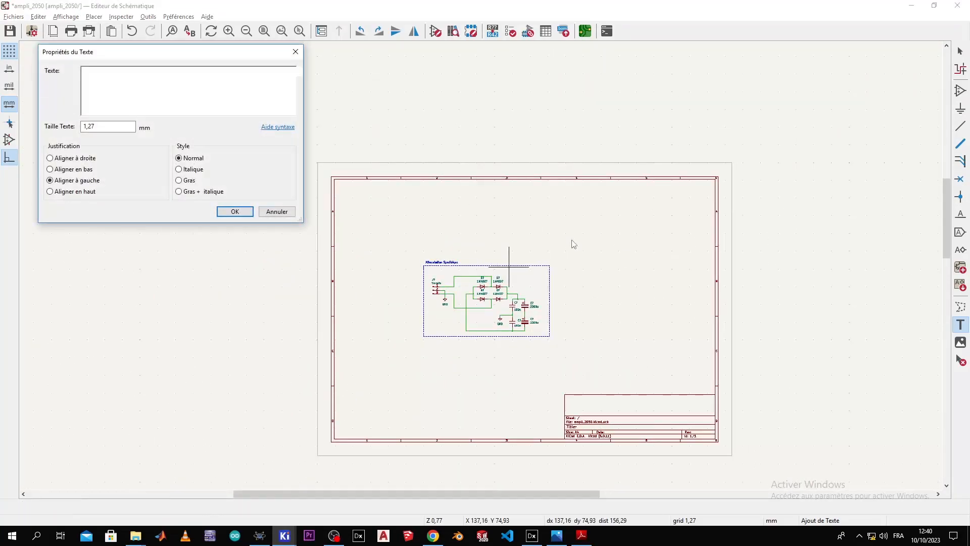
{"action": "key", "text": "Escape"}
{"action": "left_click", "coordinate": [960, 51]}
Step: Box-select the framed supply block and move it toward the sheet's upper left
{"action": "left_click_drag", "start_coordinate": [568, 216], "coordinate": [392, 379]}
{"action": "key", "text": "m"}
{"action": "left_click", "coordinate": [430, 255]}
{"action": "left_click", "coordinate": [520, 249]}
{"action": "scroll", "coordinate": [482, 270], "scroll_direction": "up", "scroll_amount": 6}
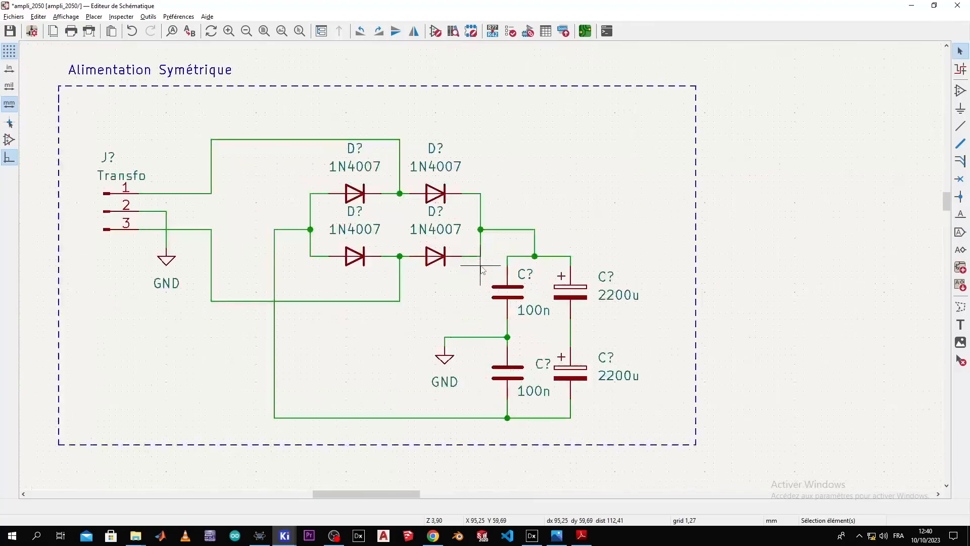
{"action": "scroll", "coordinate": [482, 270], "scroll_direction": "down", "scroll_amount": 1}
{"action": "middle_click_drag", "start_coordinate": [437, 238], "coordinate": [392, 225]}
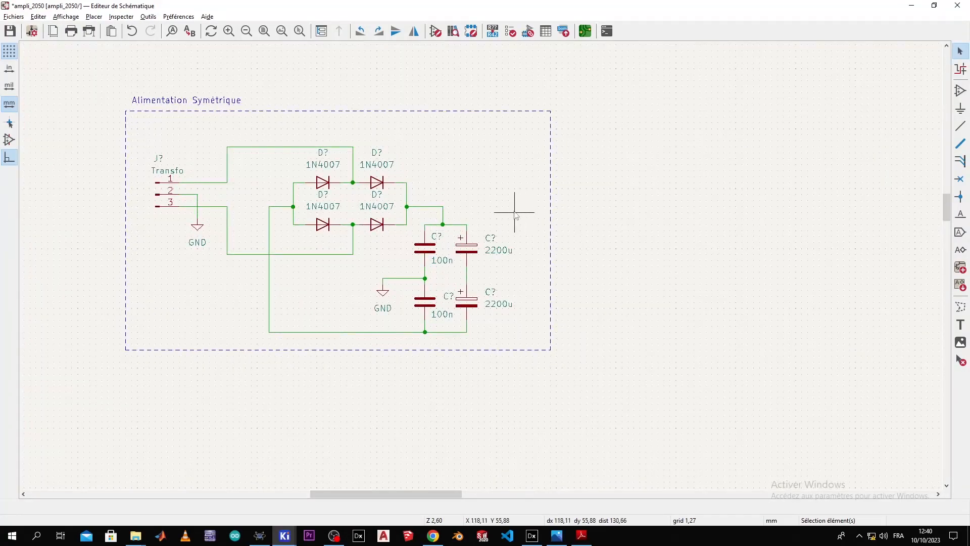
{"action": "key", "text": "alt+Tab"}
{"action": "left_click", "coordinate": [596, 364]}
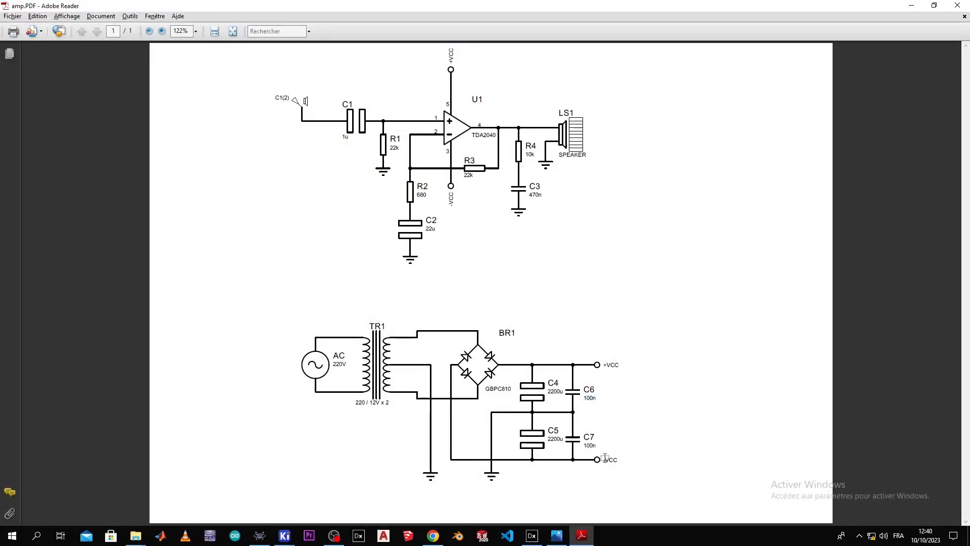
Step: Start a +VCC net label but abandon it without placing it on the sheet
{"action": "key", "text": "alt+Tab"}
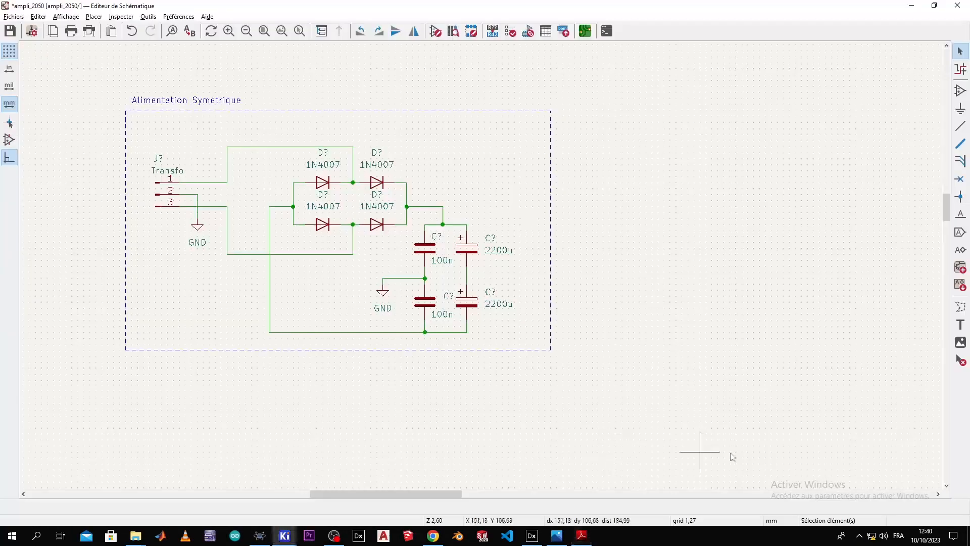
{"action": "left_click", "coordinate": [961, 216]}
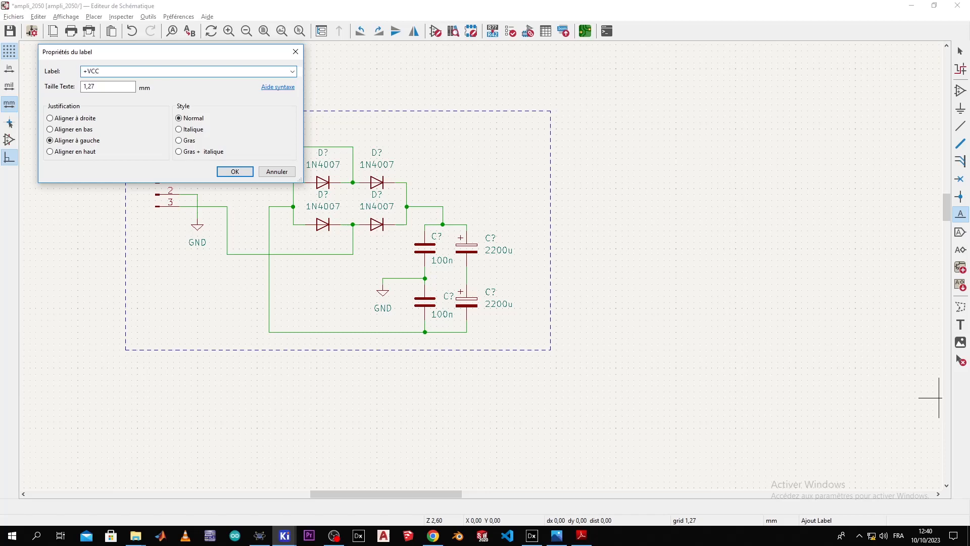
{"action": "left_click", "coordinate": [236, 173]}
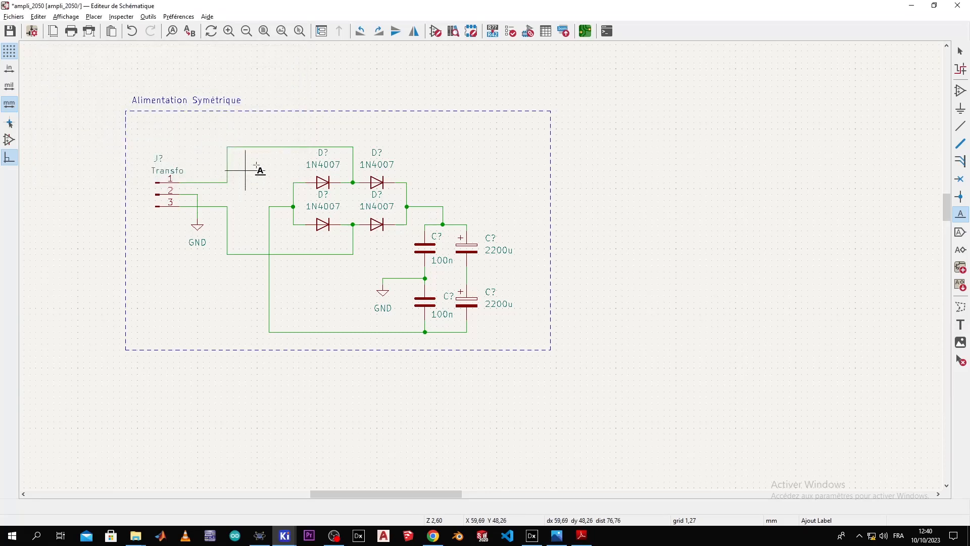
{"action": "left_click", "coordinate": [960, 91]}
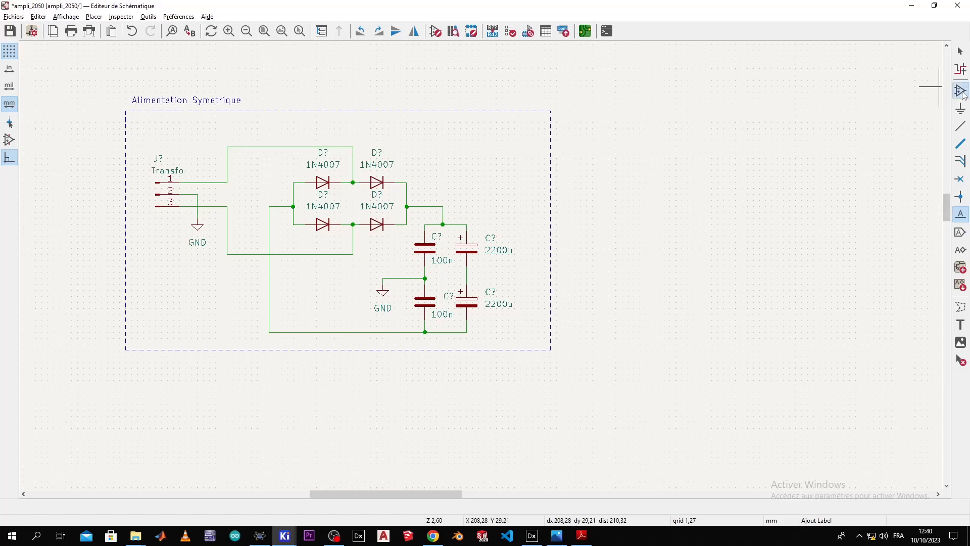
Step: Search 'vcc' and place the VCC power symbol above the upper 2200u capacitor
{"action": "left_click", "coordinate": [848, 115]}
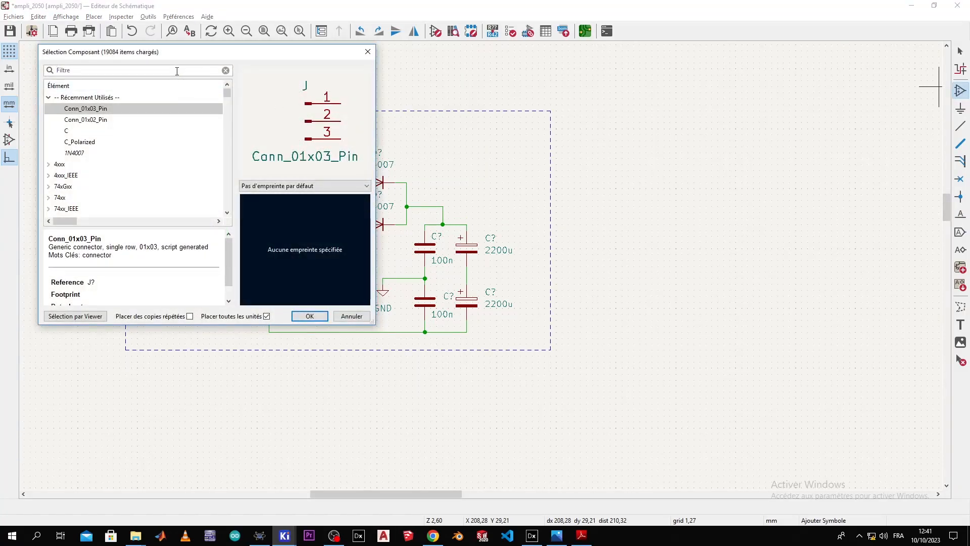
{"action": "type", "text": "+vcc"}
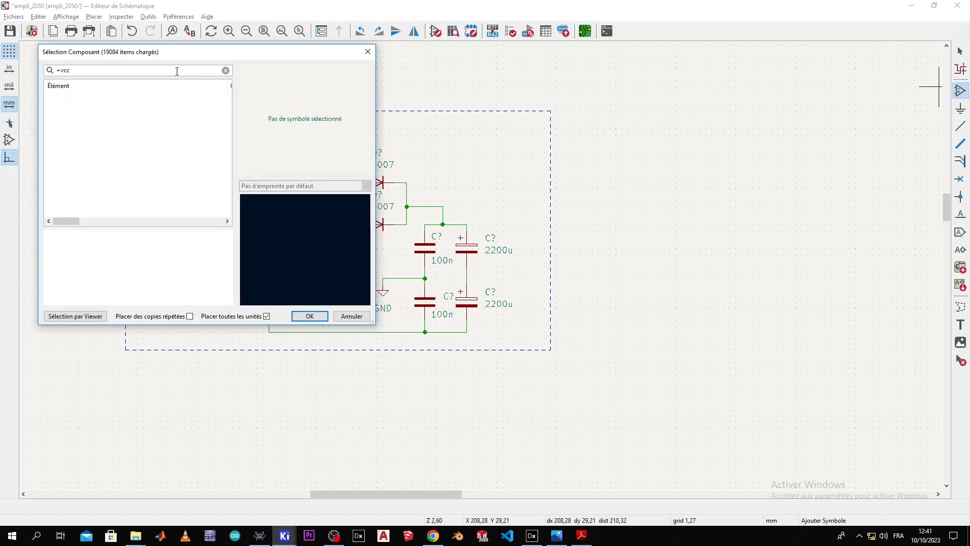
{"action": "key", "text": "BackSpace"}
{"action": "type", "text": "v"}
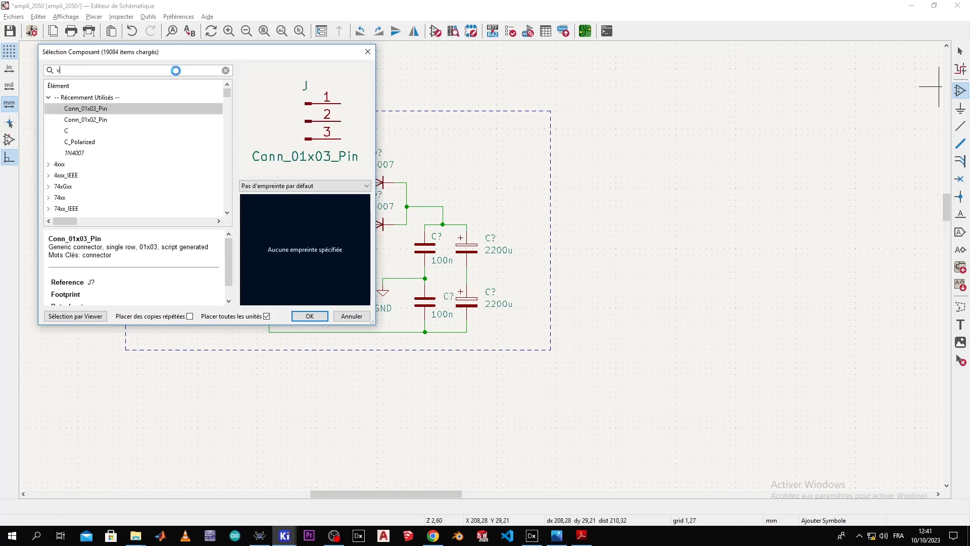
{"action": "type", "text": "cc"}
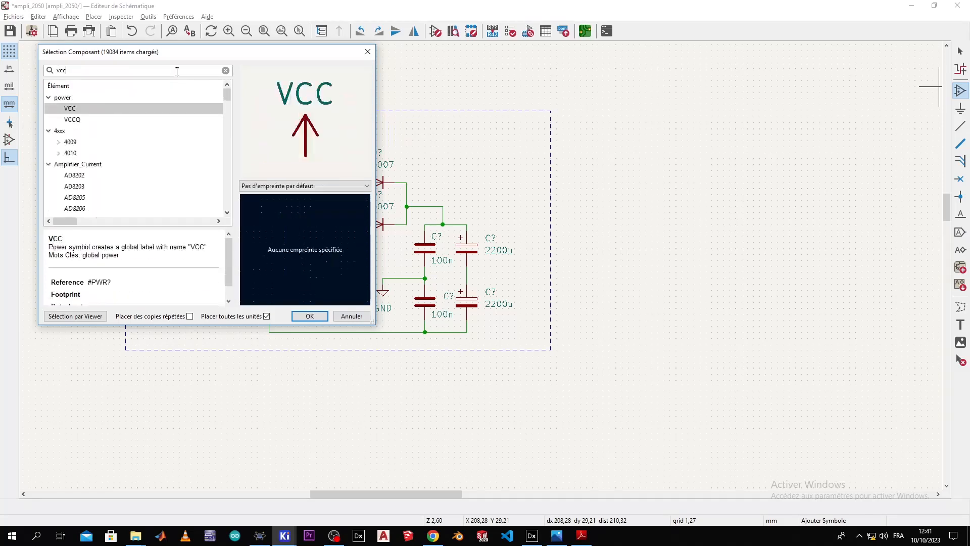
{"action": "double_click", "coordinate": [135, 108]}
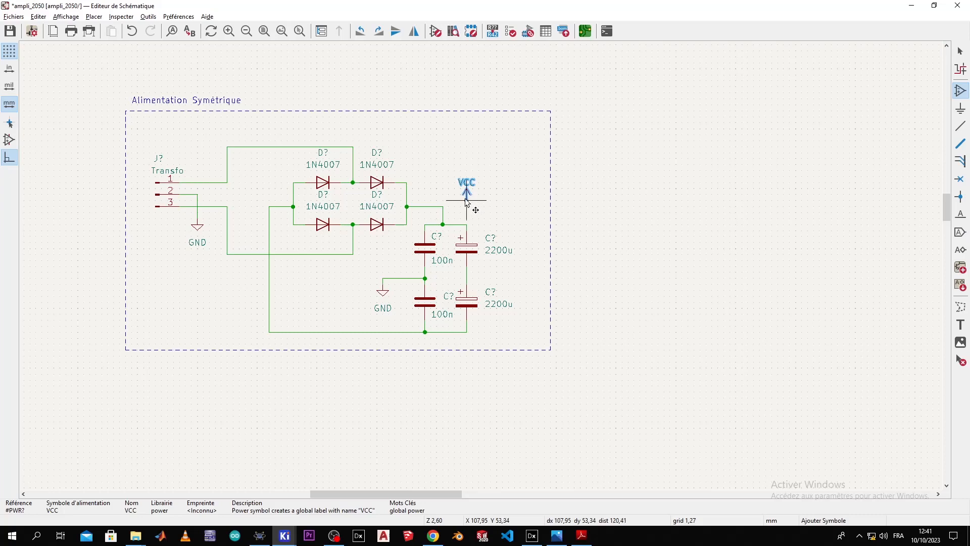
{"action": "scroll", "coordinate": [466, 208], "scroll_direction": "up", "scroll_amount": 2}
{"action": "scroll", "coordinate": [481, 266], "scroll_direction": "up", "scroll_amount": 1}
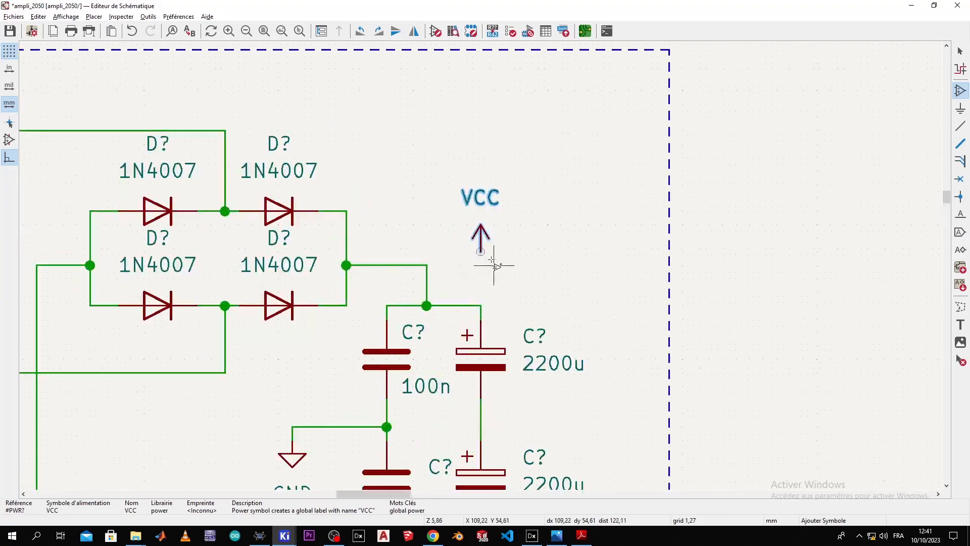
{"action": "key", "text": "Escape"}
Step: Wire the VCC pin down to the capacitor's top rail
{"action": "key", "text": "w"}
{"action": "left_click", "coordinate": [480, 305]}
{"action": "key", "text": "Escape"}
{"action": "scroll", "coordinate": [480, 273], "scroll_direction": "down", "scroll_amount": 4}
{"action": "scroll", "coordinate": [481, 273], "scroll_direction": "up", "scroll_amount": 2}
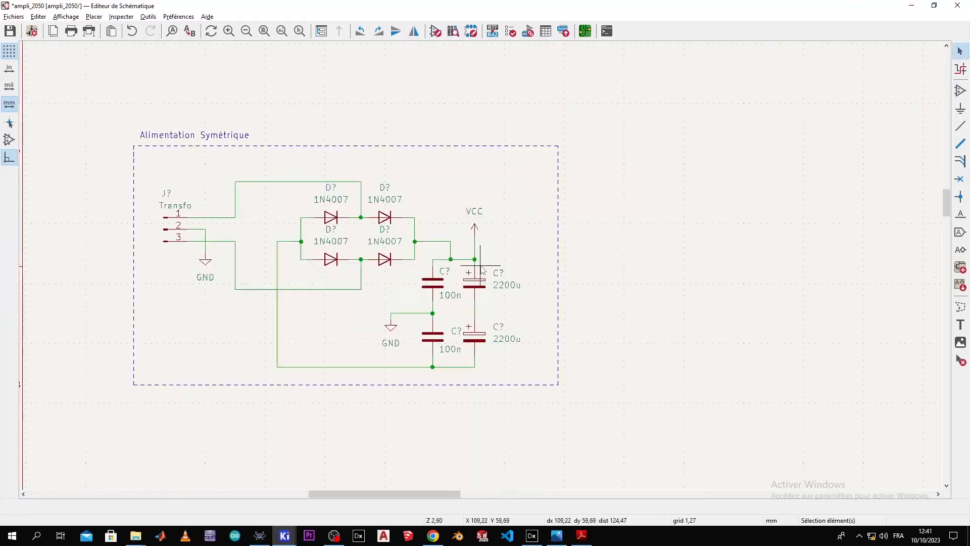
Step: Bring up the list of power symbols instead of the general symbol chooser
{"action": "left_click", "coordinate": [959, 90]}
{"action": "left_click", "coordinate": [435, 134]}
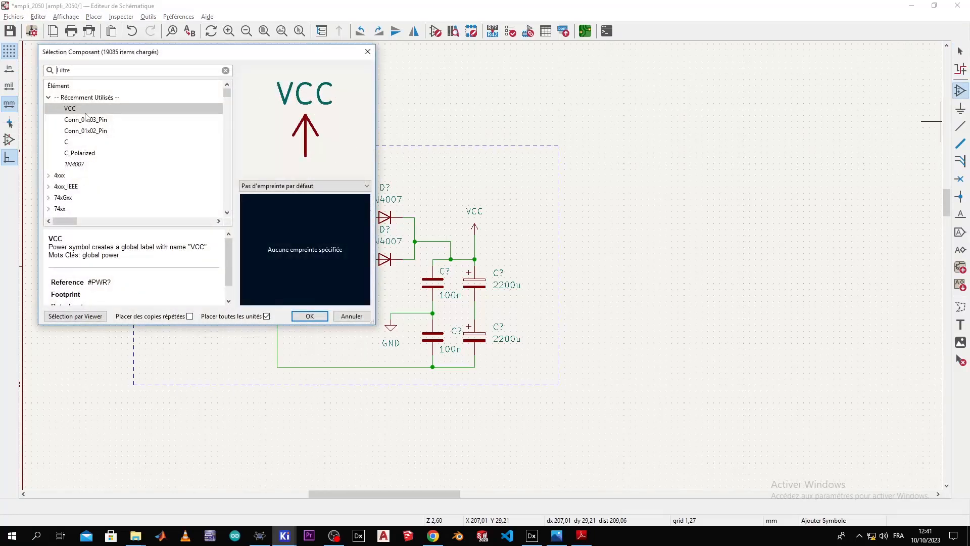
{"action": "left_click", "coordinate": [367, 52]}
{"action": "left_click", "coordinate": [960, 108]}
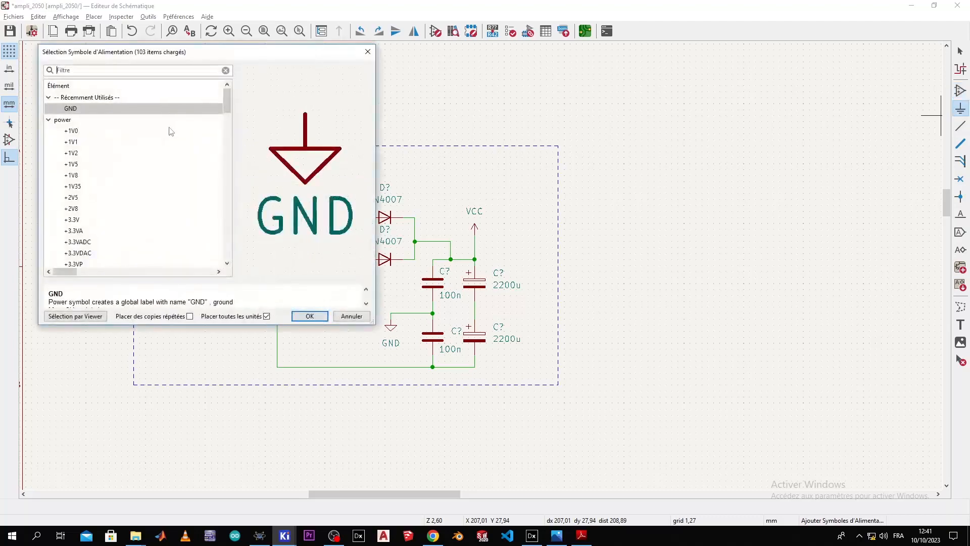
Step: Filter the power symbols with '-' and pick -BATT so it attaches to the cursor
{"action": "scroll", "coordinate": [162, 141], "scroll_direction": "down", "scroll_amount": 10}
{"action": "scroll", "coordinate": [150, 159], "scroll_direction": "down", "scroll_amount": 8}
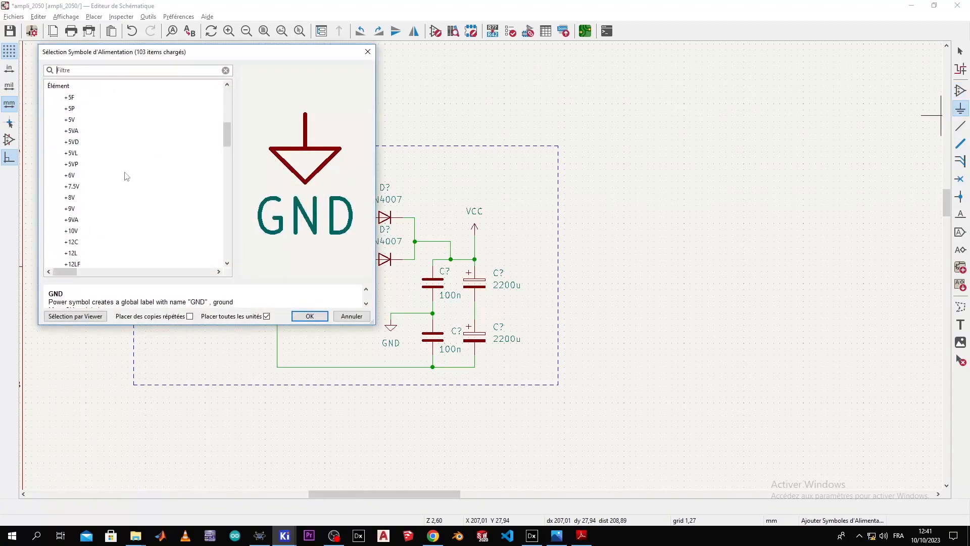
{"action": "scroll", "coordinate": [122, 180], "scroll_direction": "down", "scroll_amount": 5}
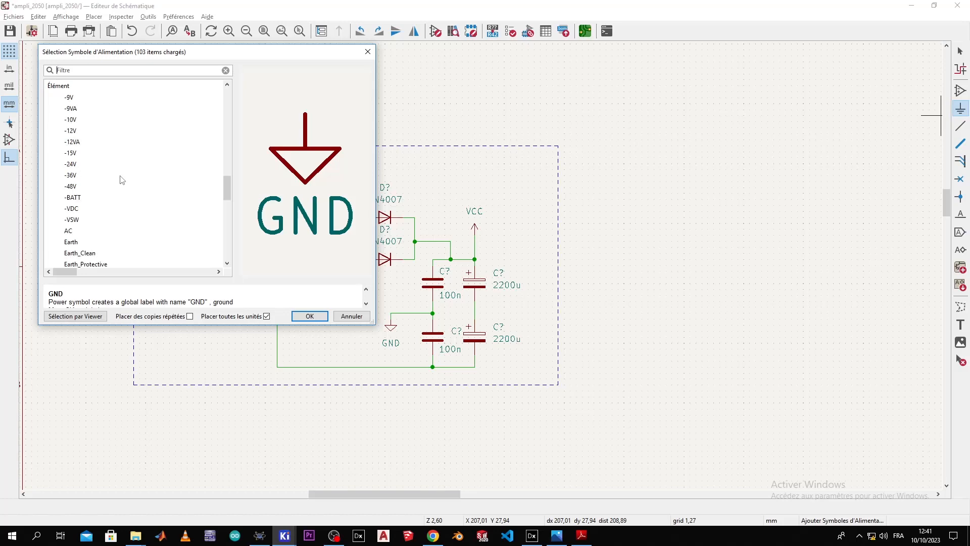
{"action": "scroll", "coordinate": [122, 180], "scroll_direction": "down", "scroll_amount": 10}
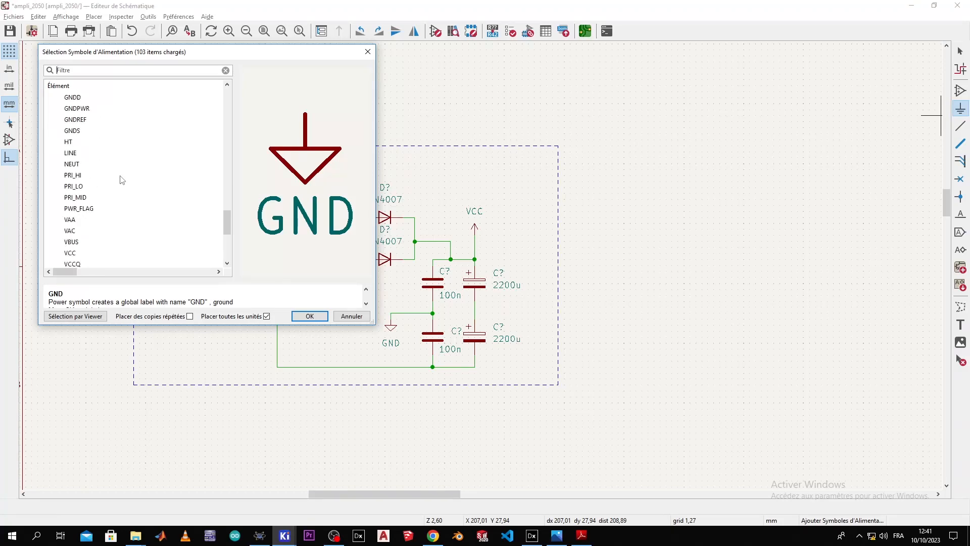
{"action": "scroll", "coordinate": [122, 180], "scroll_direction": "down", "scroll_amount": 3}
{"action": "scroll", "coordinate": [122, 180], "scroll_direction": "up", "scroll_amount": 12}
{"action": "scroll", "coordinate": [122, 180], "scroll_direction": "down", "scroll_amount": 12}
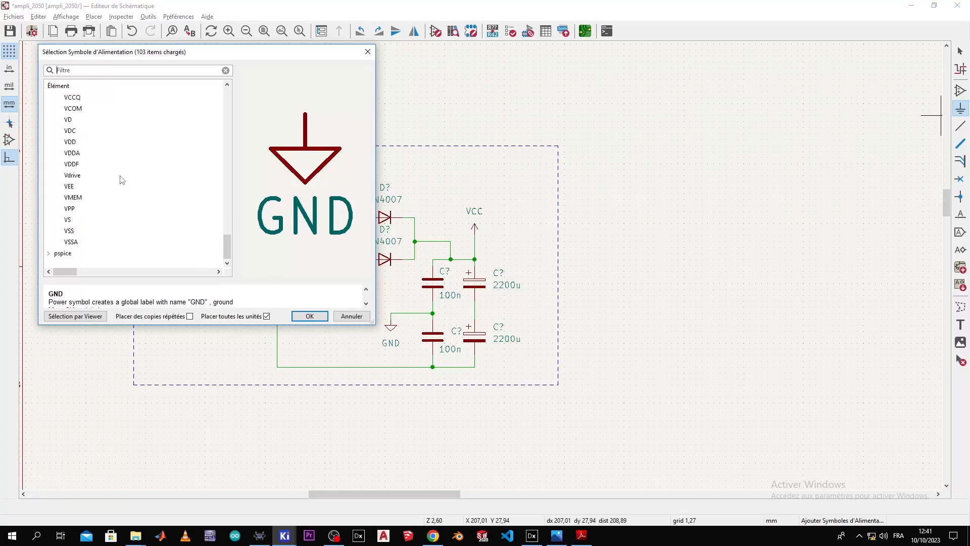
{"action": "type", "text": "-"}
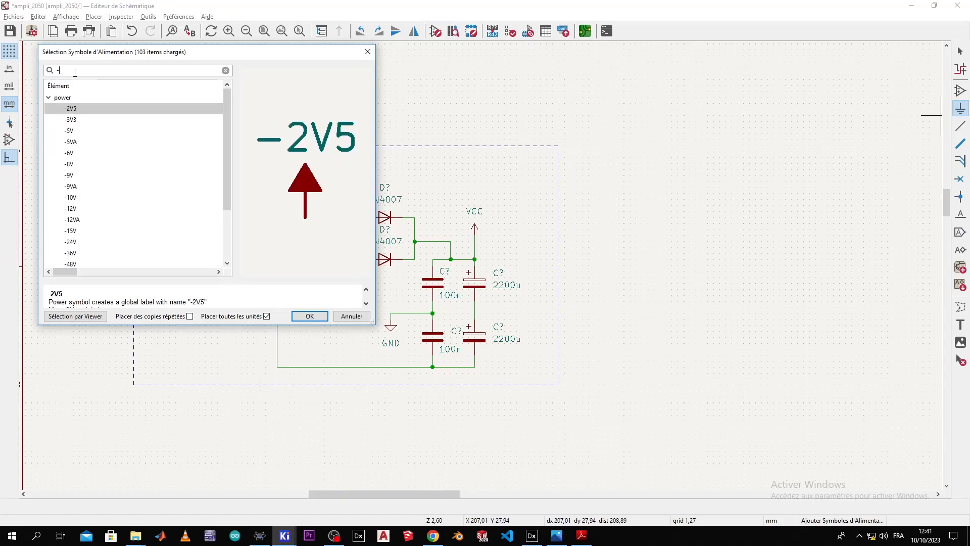
{"action": "scroll", "coordinate": [163, 207], "scroll_direction": "down", "scroll_amount": 2}
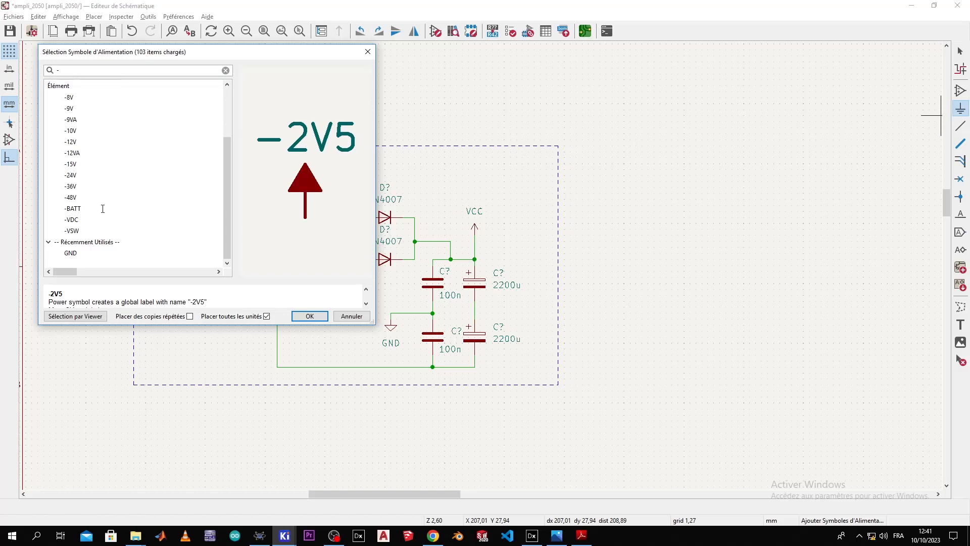
{"action": "left_click", "coordinate": [86, 220]}
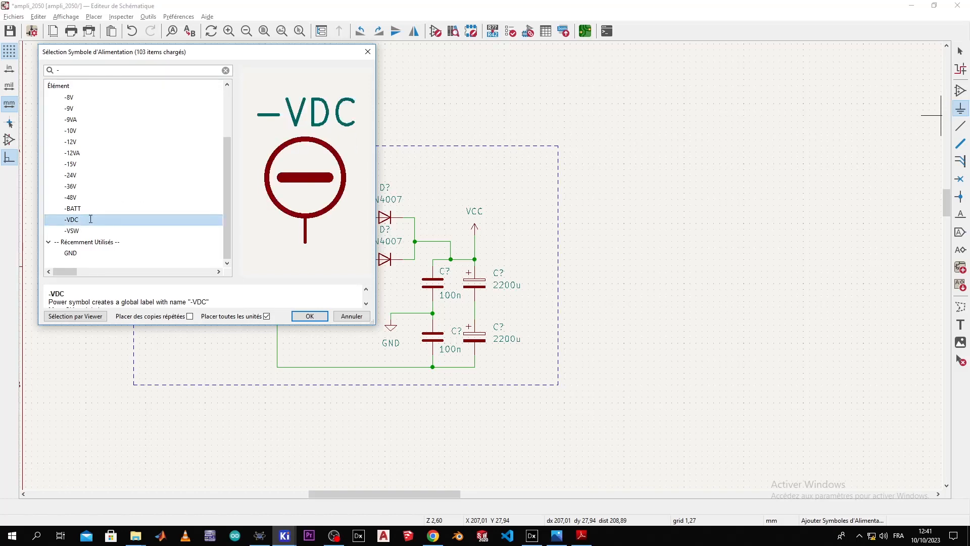
{"action": "left_click", "coordinate": [85, 209]}
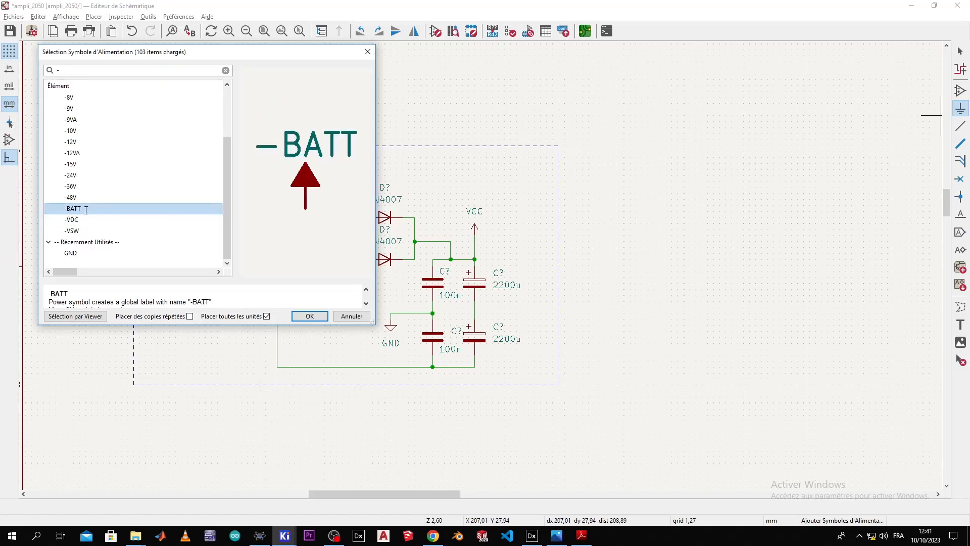
{"action": "left_click", "coordinate": [310, 316]}
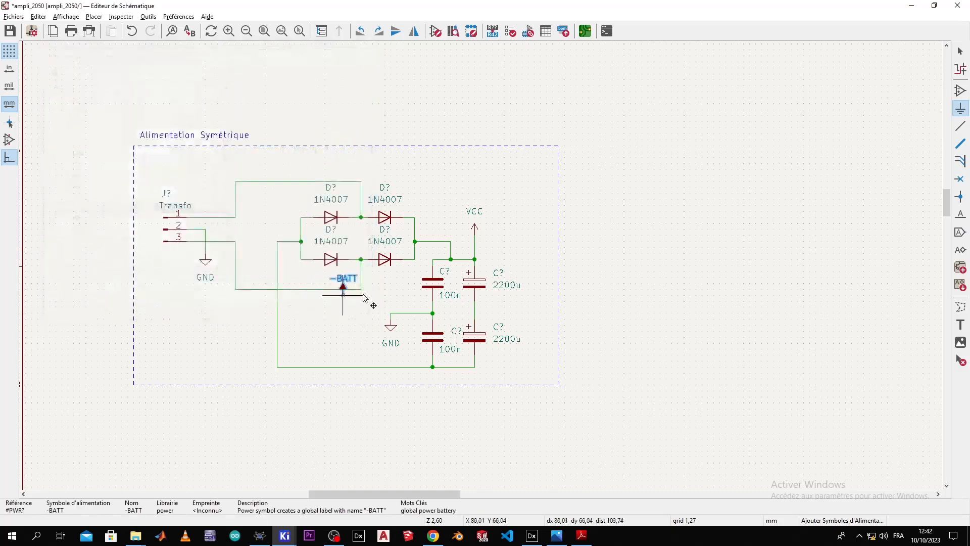
Step: Drop the -BATT symbol on the sheet below the power supply frame
{"action": "left_click", "coordinate": [495, 432]}
{"action": "scroll", "coordinate": [517, 402], "scroll_direction": "up", "scroll_amount": 2}
{"action": "scroll", "coordinate": [480, 265], "scroll_direction": "down", "scroll_amount": 2}
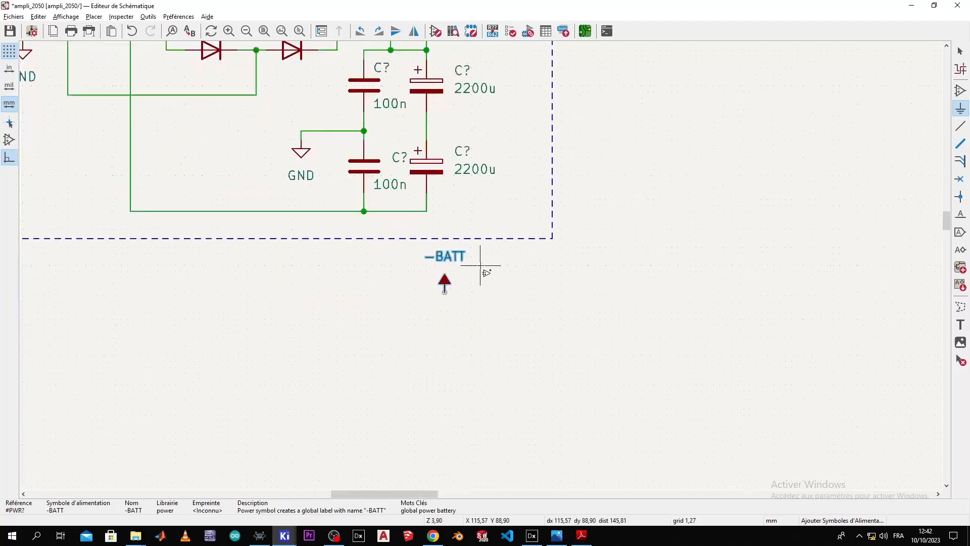
{"action": "key", "text": "Escape"}
{"action": "scroll", "coordinate": [481, 265], "scroll_direction": "down", "scroll_amount": 3}
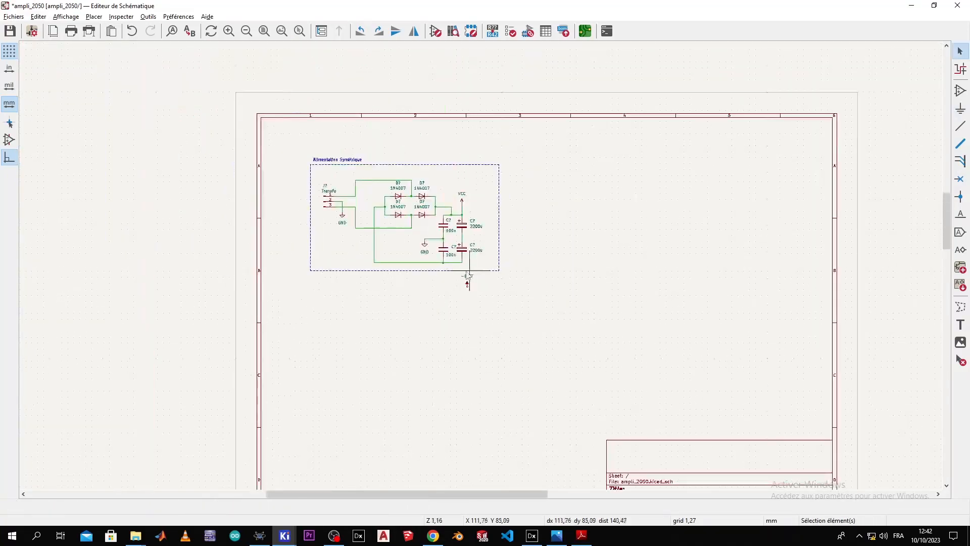
{"action": "scroll", "coordinate": [480, 265], "scroll_direction": "up", "scroll_amount": 2}
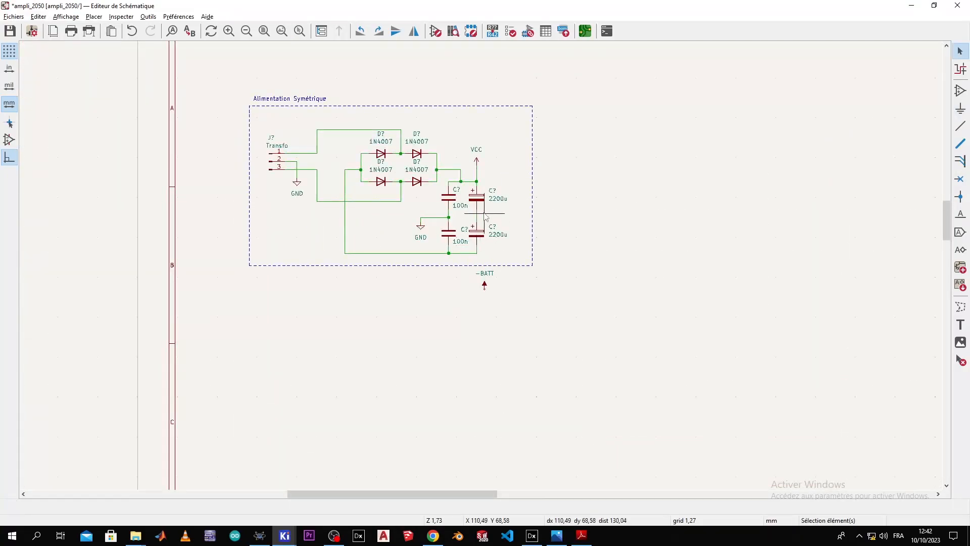
Step: Shift the whole power-supply circuit up slightly
{"action": "left_click_drag", "start_coordinate": [507, 133], "coordinate": [258, 260]}
{"action": "left_click_drag", "start_coordinate": [363, 213], "coordinate": [407, 194]}
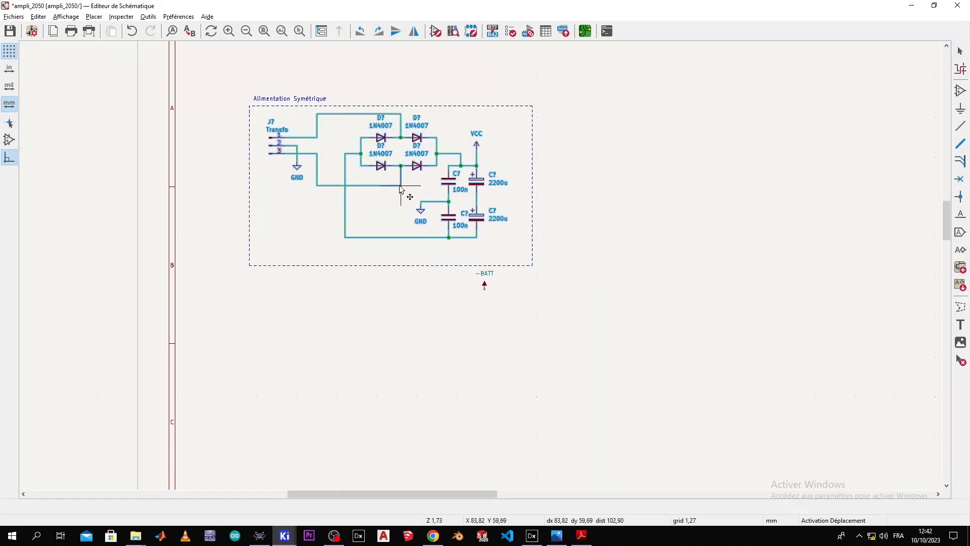
{"action": "double_click", "coordinate": [485, 284]}
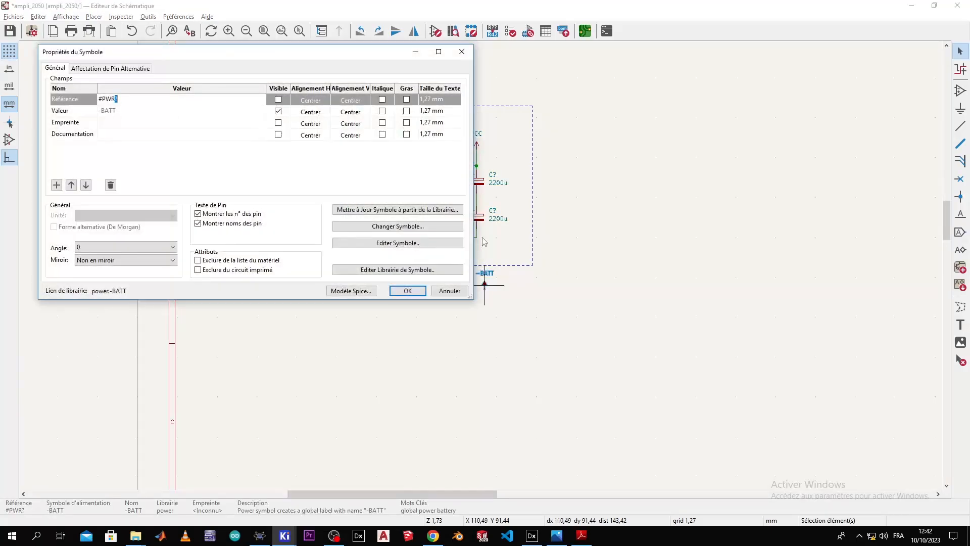
{"action": "key", "text": "Escape"}
Step: Move -BATT under the lower capacitor and rotate it twice so it points down
{"action": "left_click_drag", "start_coordinate": [485, 288], "coordinate": [473, 252]}
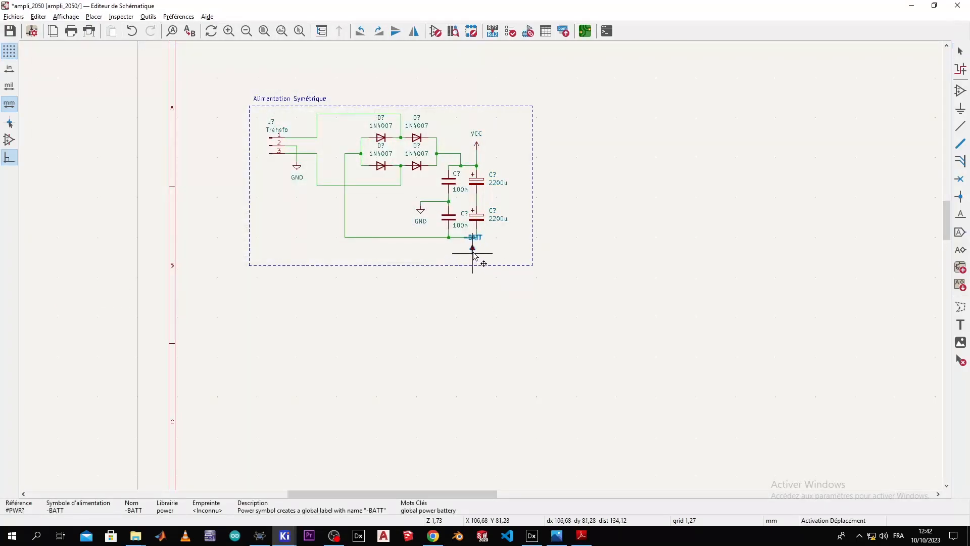
{"action": "scroll", "coordinate": [473, 255], "scroll_direction": "up", "scroll_amount": 5}
{"action": "right_click", "coordinate": [481, 251]}
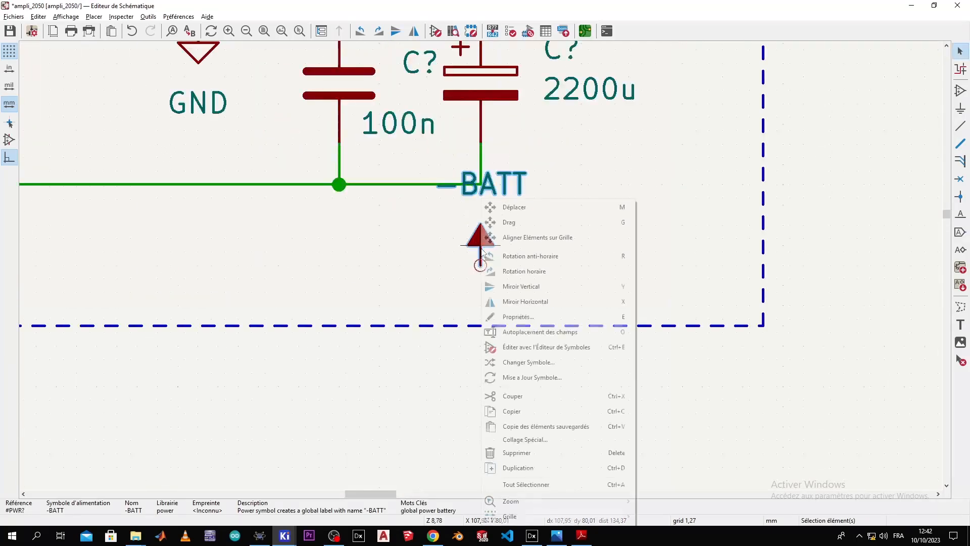
{"action": "left_click", "coordinate": [504, 256]}
{"action": "right_click", "coordinate": [504, 258]}
{"action": "left_click", "coordinate": [504, 254]}
{"action": "key", "text": "m"}
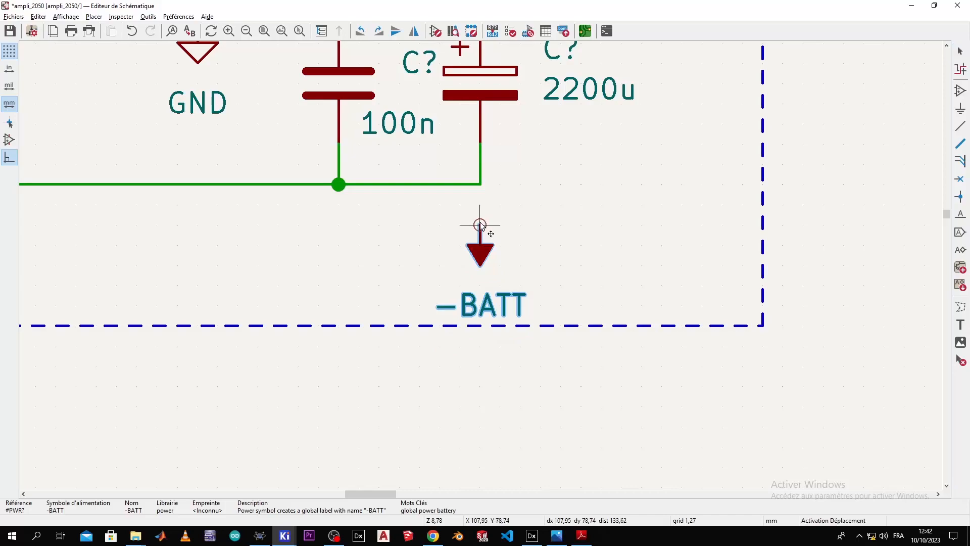
{"action": "left_click", "coordinate": [480, 205]}
Step: Lower -BATT one grid step and wire its pin to the bottom capacitor rail
{"action": "scroll", "coordinate": [480, 204], "scroll_direction": "down", "scroll_amount": 3}
{"action": "scroll", "coordinate": [480, 268], "scroll_direction": "down", "scroll_amount": 2}
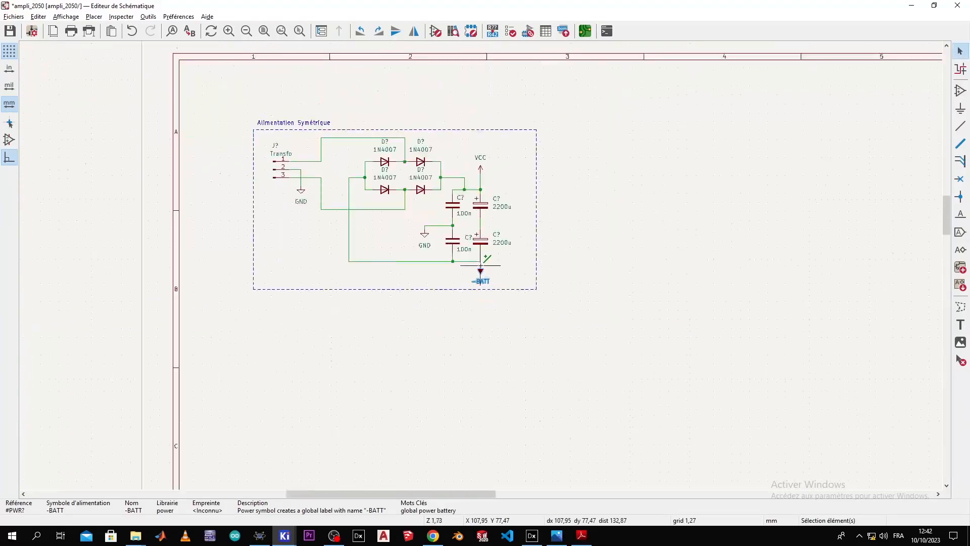
{"action": "scroll", "coordinate": [481, 271], "scroll_direction": "up", "scroll_amount": 1}
{"action": "scroll", "coordinate": [469, 197], "scroll_direction": "up", "scroll_amount": 3}
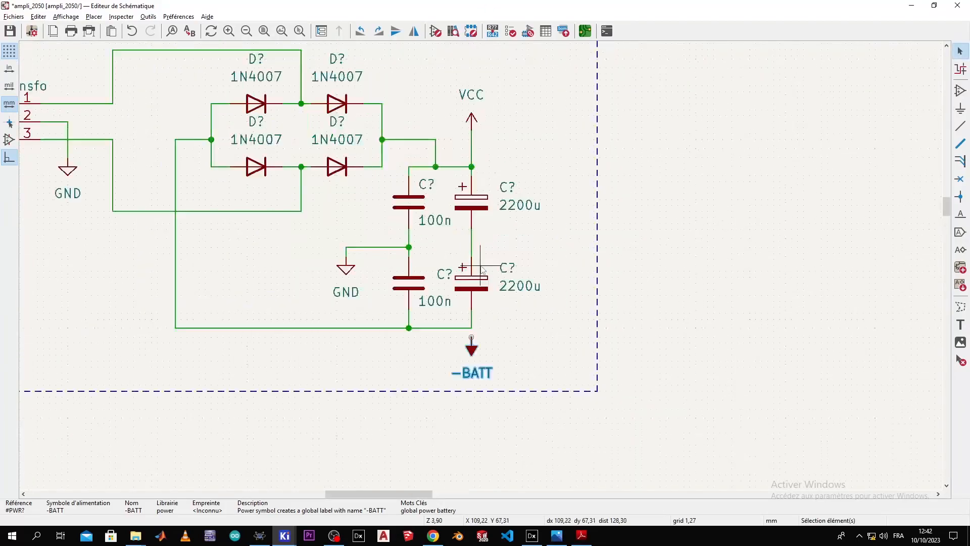
{"action": "key", "text": "m"}
{"action": "left_click", "coordinate": [467, 388]}
{"action": "left_click", "coordinate": [479, 365]}
{"action": "key", "text": "w"}
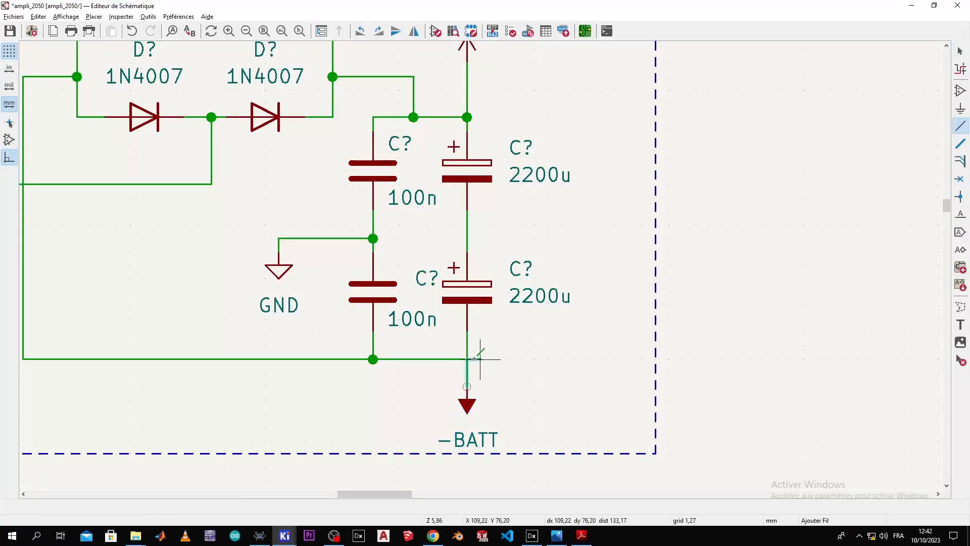
{"action": "left_click", "coordinate": [466, 358]}
{"action": "key", "text": "Escape"}
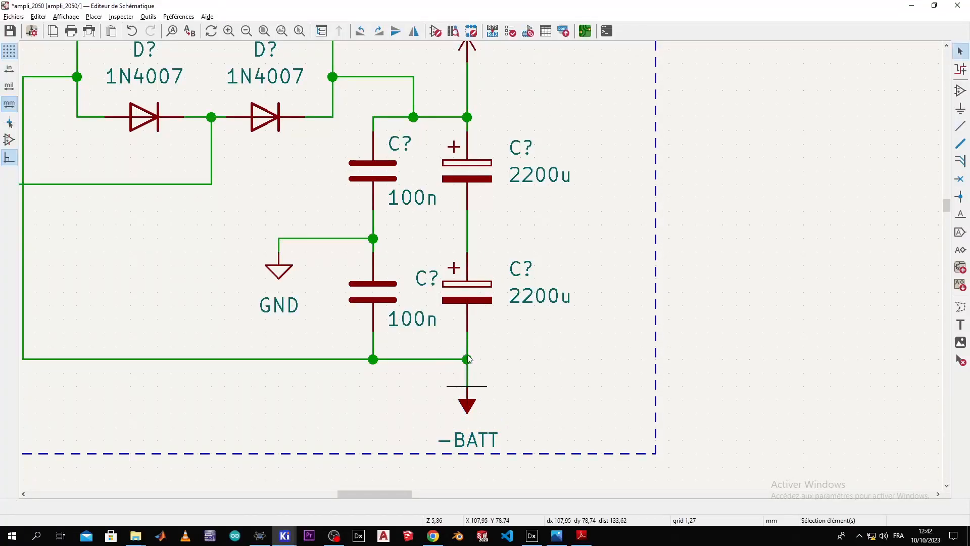
Step: Seat VCC on the top capacitor junction, then switch to the reference PDF
{"action": "scroll", "coordinate": [498, 309], "scroll_direction": "down", "scroll_amount": 3}
{"action": "scroll", "coordinate": [481, 268], "scroll_direction": "up", "scroll_amount": 2}
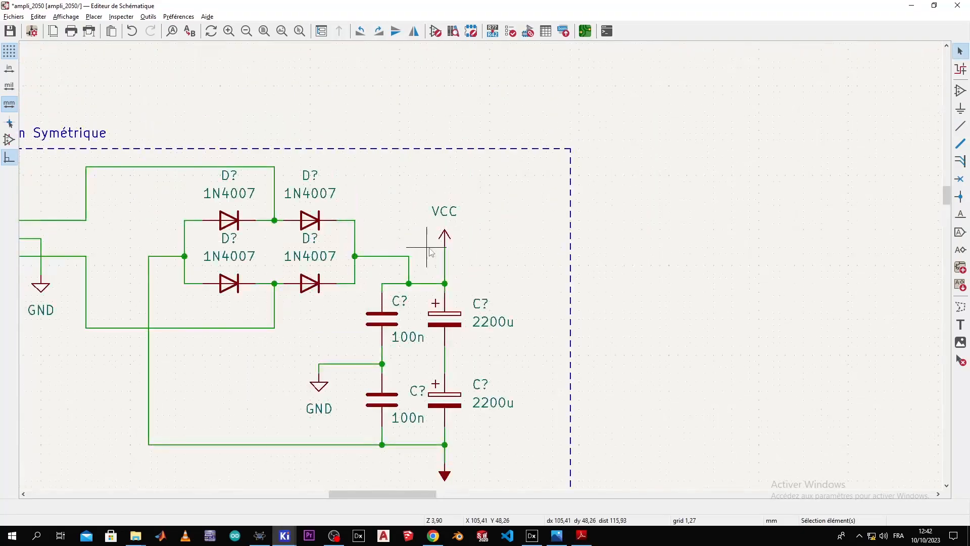
{"action": "left_click", "coordinate": [444, 252]}
{"action": "key", "text": "m"}
{"action": "left_click", "coordinate": [443, 268]}
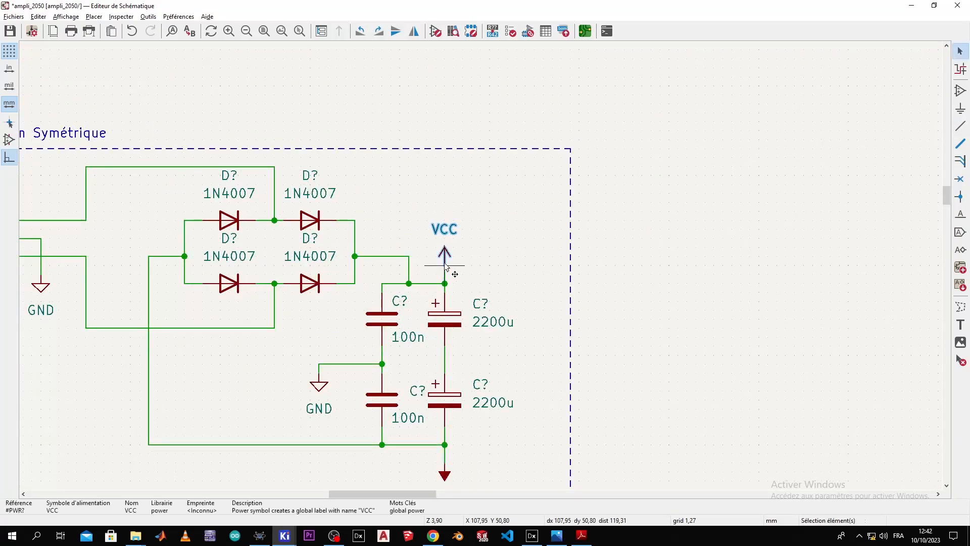
{"action": "key", "text": "Escape"}
{"action": "scroll", "coordinate": [483, 270], "scroll_direction": "down", "scroll_amount": 3}
{"action": "scroll", "coordinate": [481, 269], "scroll_direction": "up", "scroll_amount": 2}
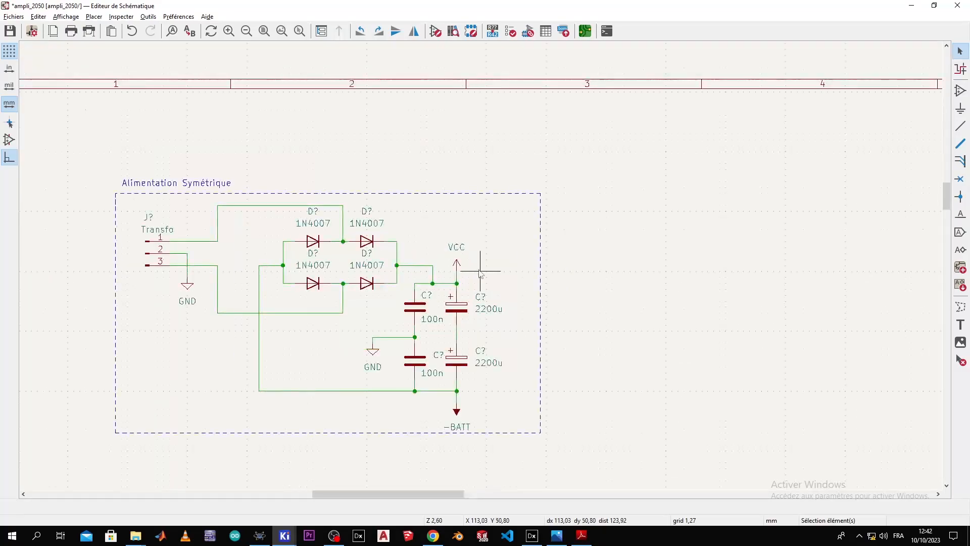
{"action": "middle_click_drag", "start_coordinate": [481, 268], "coordinate": [526, 205]}
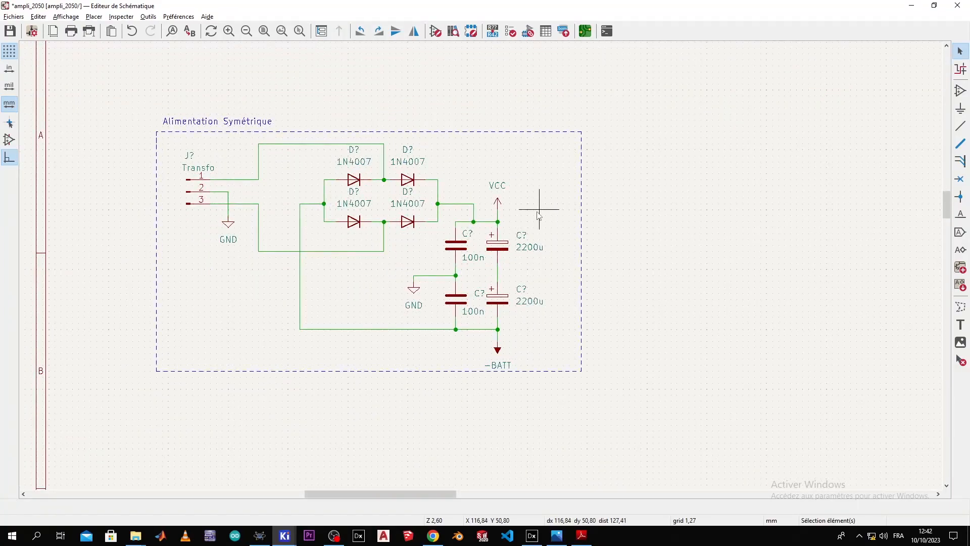
{"action": "key", "text": "alt+Tab"}
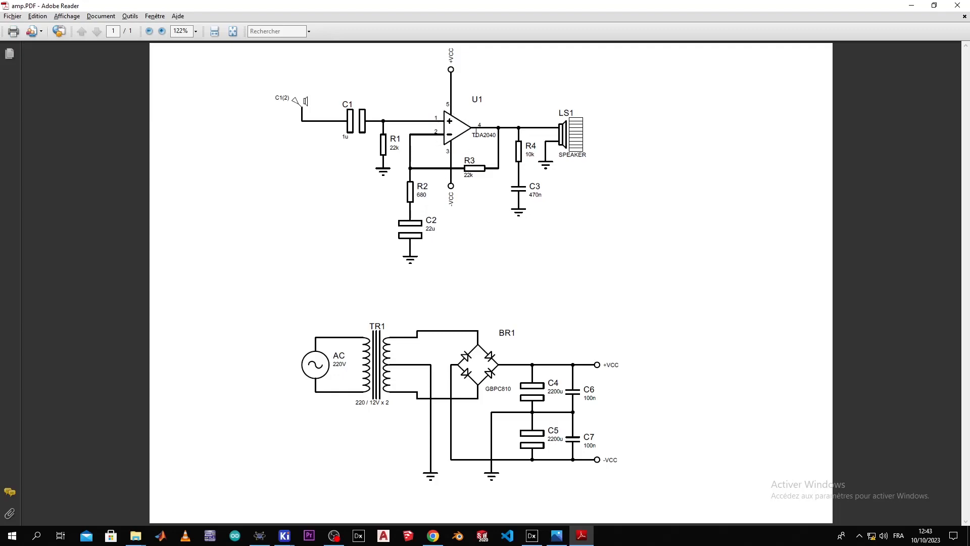
Step: Highlight the TDA2040 part number in amp.PDF, then return to KiCad
{"action": "left_click_drag", "start_coordinate": [475, 136], "coordinate": [494, 136]}
{"action": "key", "text": "alt+Tab"}
Step: Filter 'tda' and place a TDA2050 right of the Alimentation Symétrique frame
{"action": "scroll", "coordinate": [408, 144], "scroll_direction": "down", "scroll_amount": 2}
{"action": "middle_click_drag", "start_coordinate": [671, 334], "coordinate": [444, 284]}
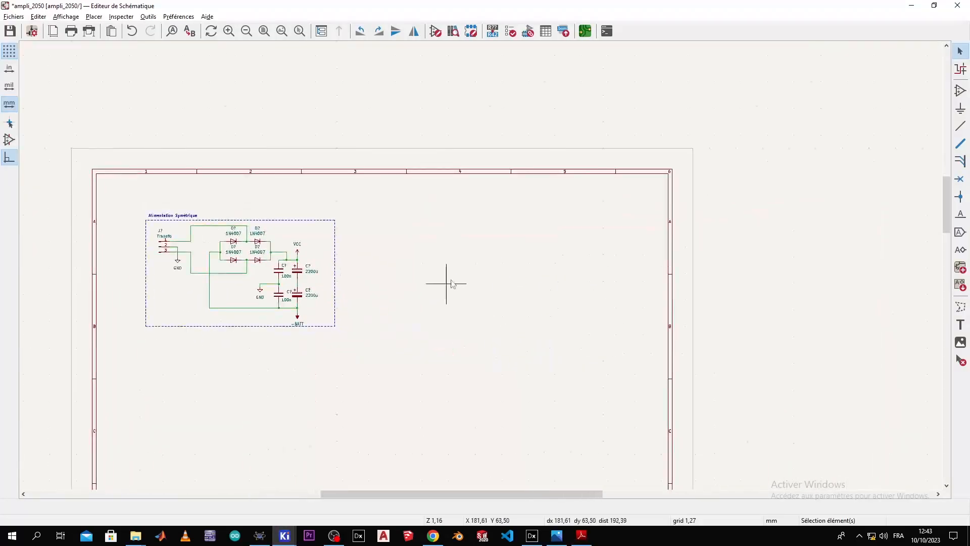
{"action": "left_click", "coordinate": [960, 91]}
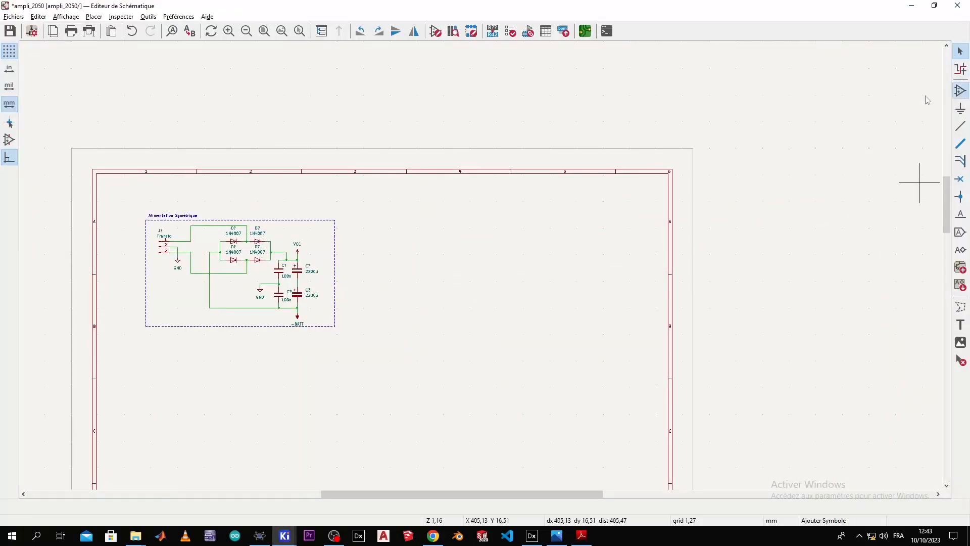
{"action": "left_click", "coordinate": [515, 278]}
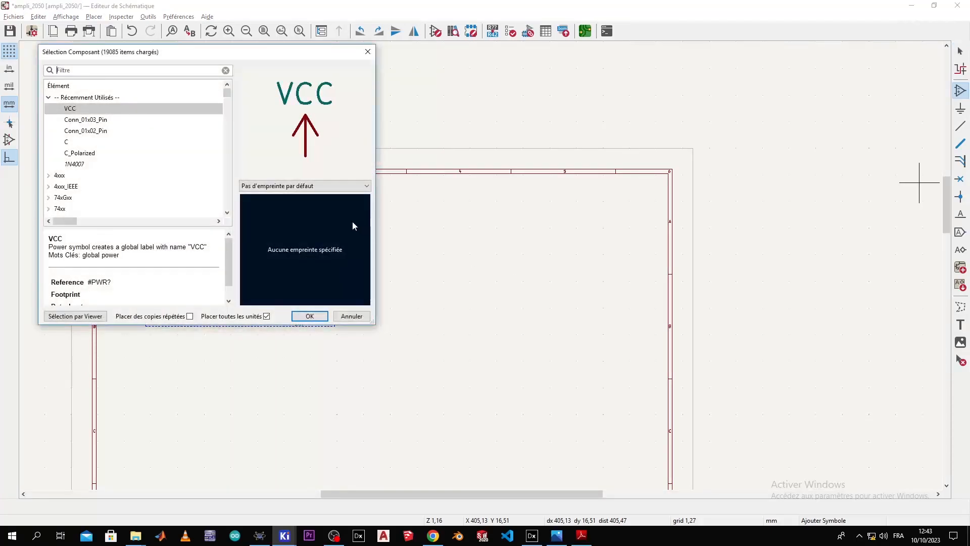
{"action": "type", "text": "tda"}
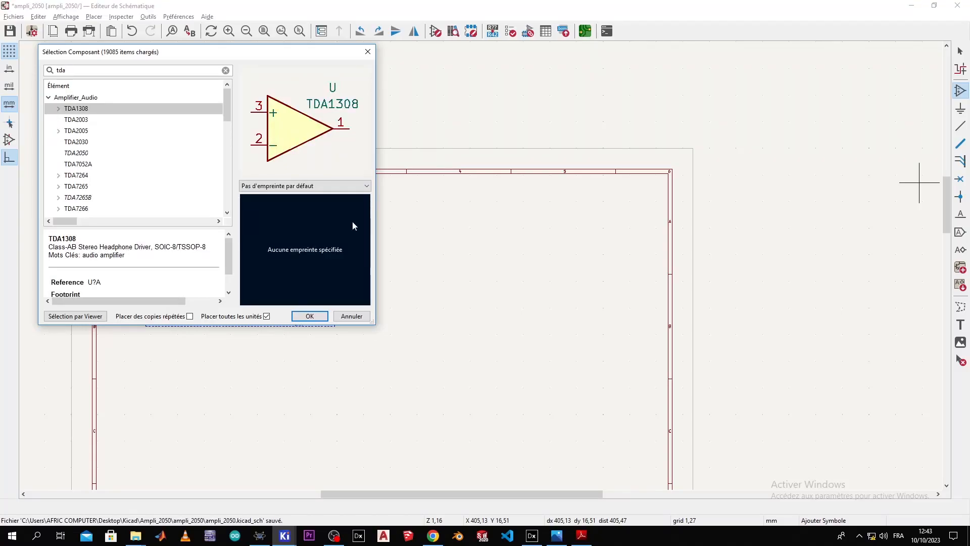
{"action": "double_click", "coordinate": [78, 152]}
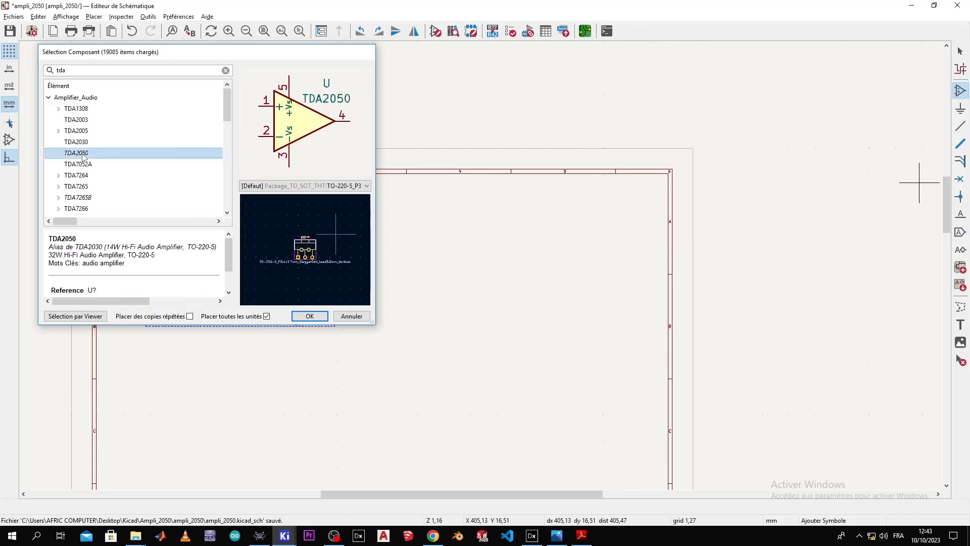
{"action": "scroll", "coordinate": [449, 271], "scroll_direction": "up", "scroll_amount": 3}
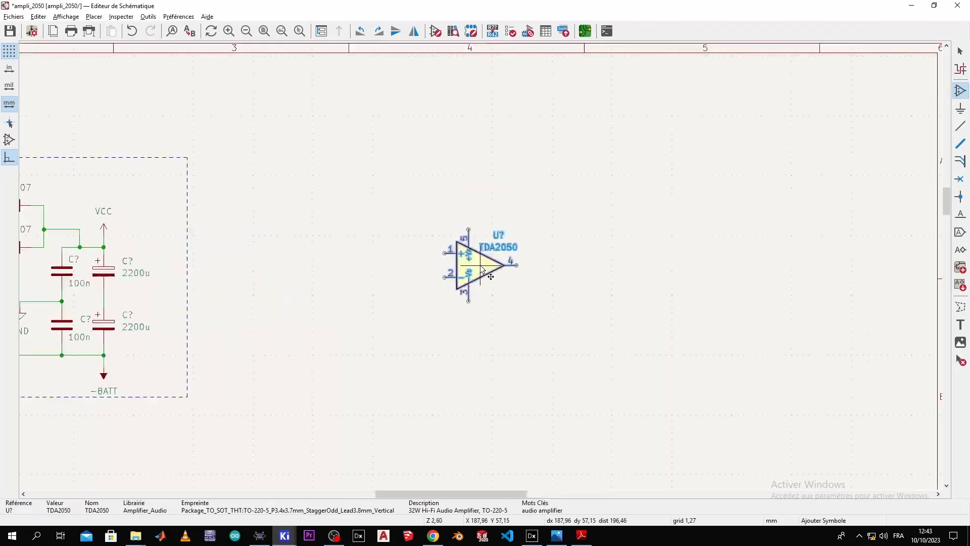
{"action": "left_click", "coordinate": [503, 270]}
{"action": "scroll", "coordinate": [465, 257], "scroll_direction": "down", "scroll_amount": 3}
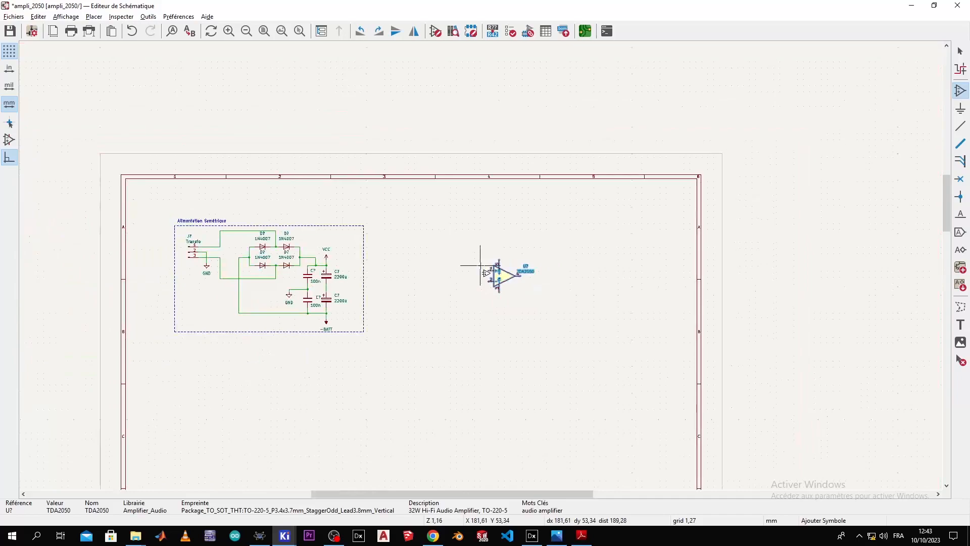
{"action": "scroll", "coordinate": [481, 269], "scroll_direction": "up", "scroll_amount": 1}
{"action": "left_click", "coordinate": [480, 269]}
{"action": "key", "text": "Escape"}
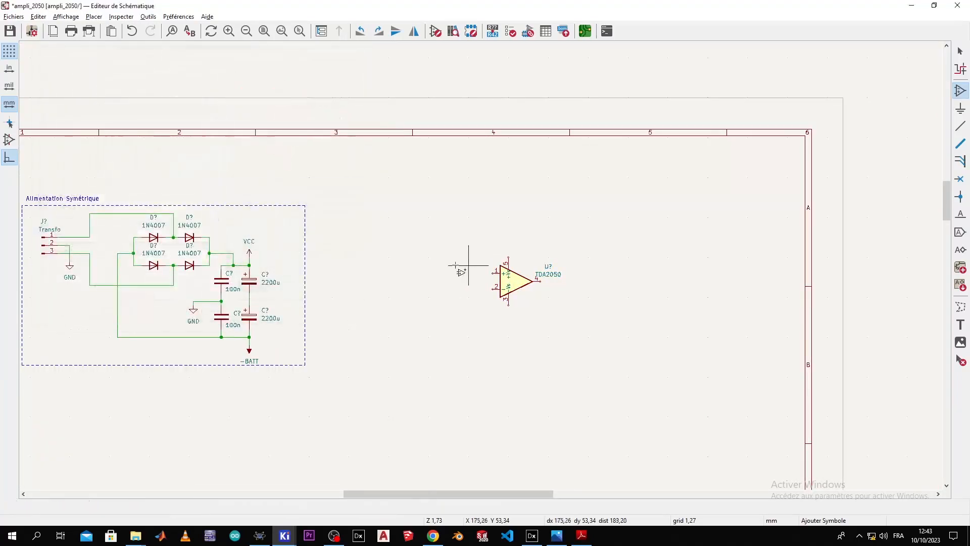
{"action": "key", "text": "Escape"}
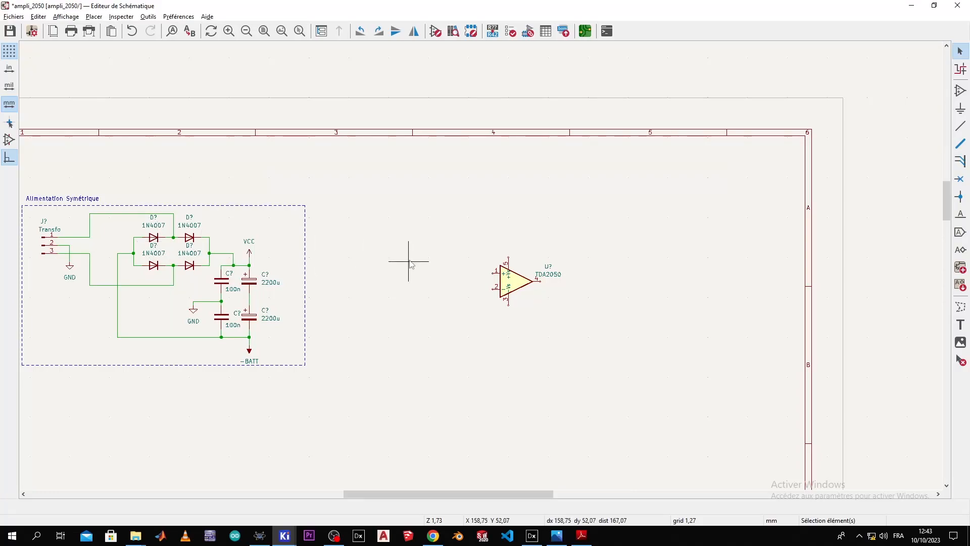
Step: Add a plain R resistor and move it below the TDA2050
{"action": "left_click", "coordinate": [960, 90]}
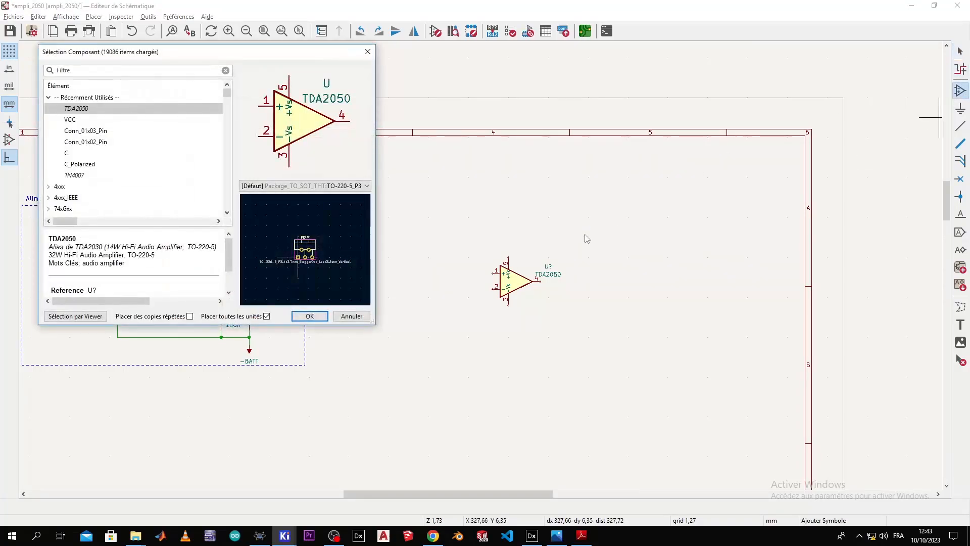
{"action": "type", "text": "r"}
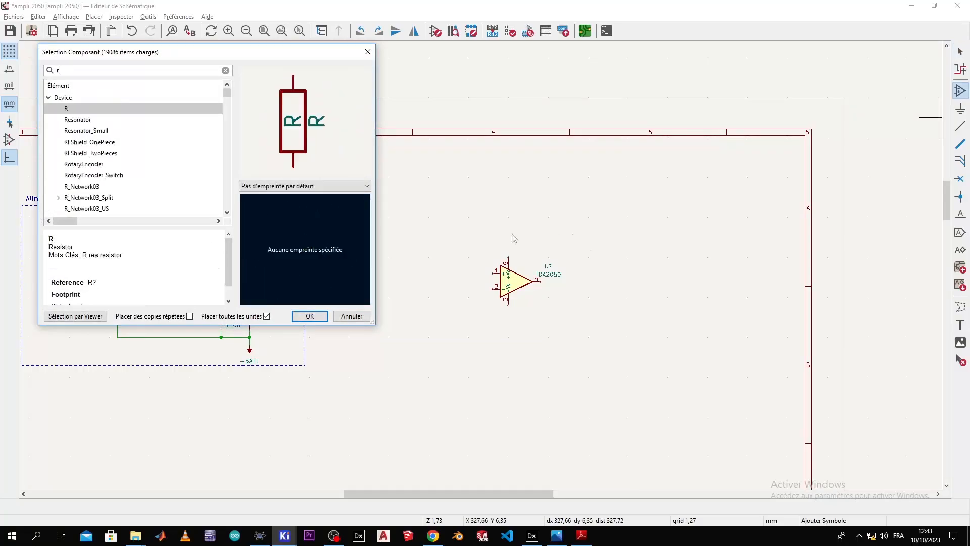
{"action": "double_click", "coordinate": [116, 109]}
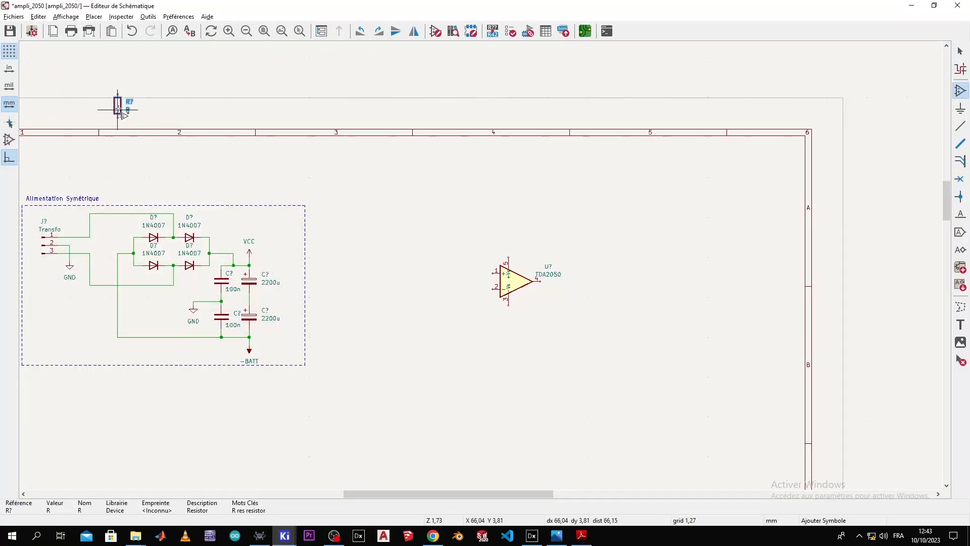
{"action": "left_click", "coordinate": [123, 112]}
{"action": "left_click_drag", "start_coordinate": [118, 106], "coordinate": [465, 258]}
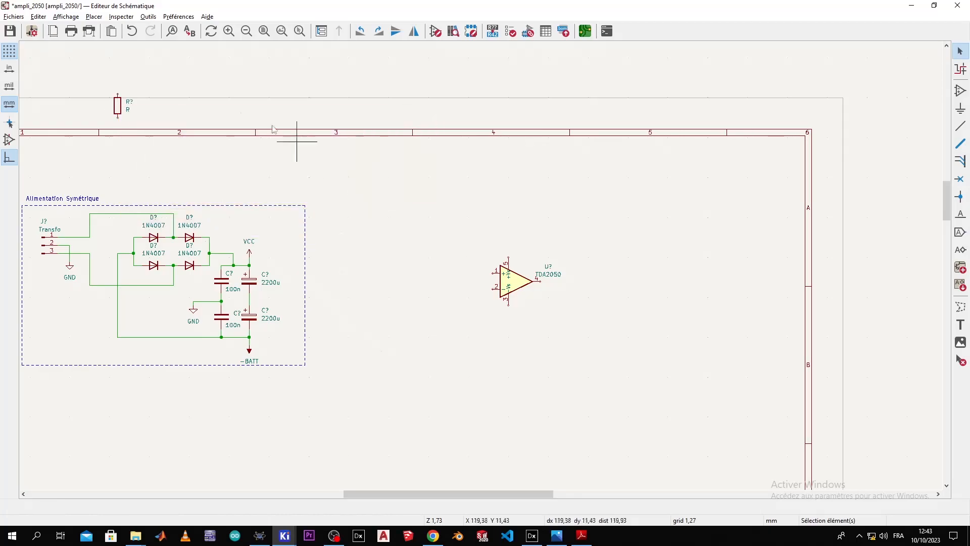
{"action": "left_click_drag", "start_coordinate": [117, 111], "coordinate": [475, 326]}
{"action": "key", "text": "alt+Tab"}
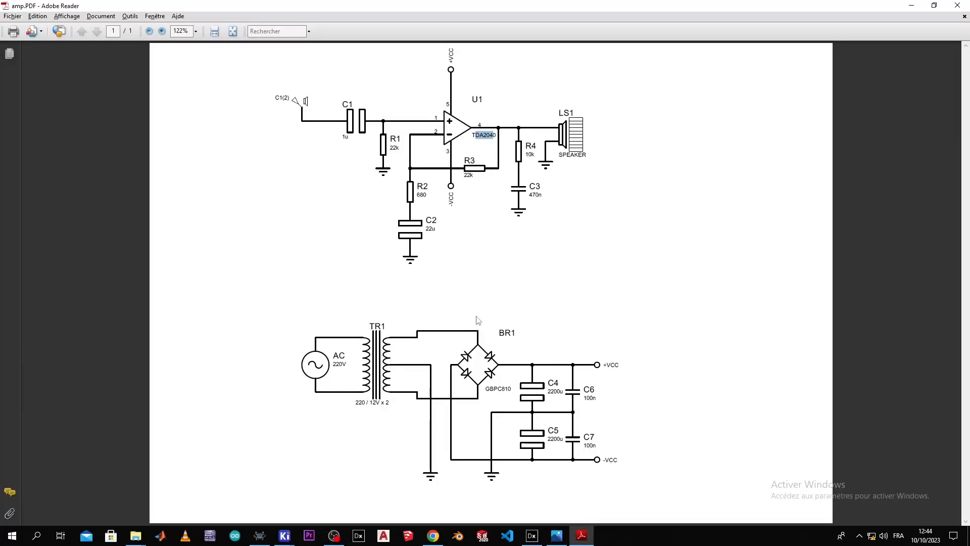
{"action": "key", "text": "alt+Tab"}
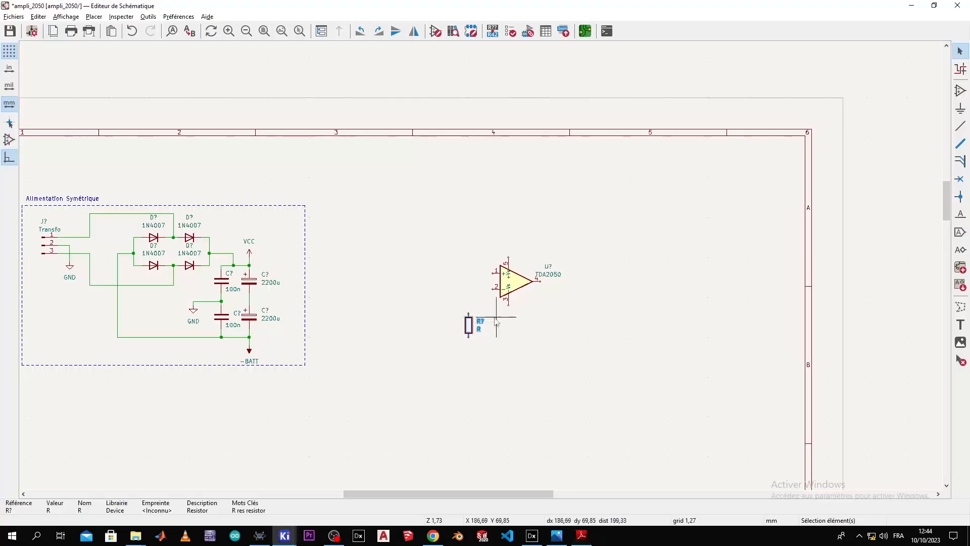
{"action": "scroll", "coordinate": [480, 267], "scroll_direction": "up", "scroll_amount": 3}
Step: Turn the resistor horizontal under the amplifier and wire it to output pin 4
{"action": "right_click", "coordinate": [435, 266]}
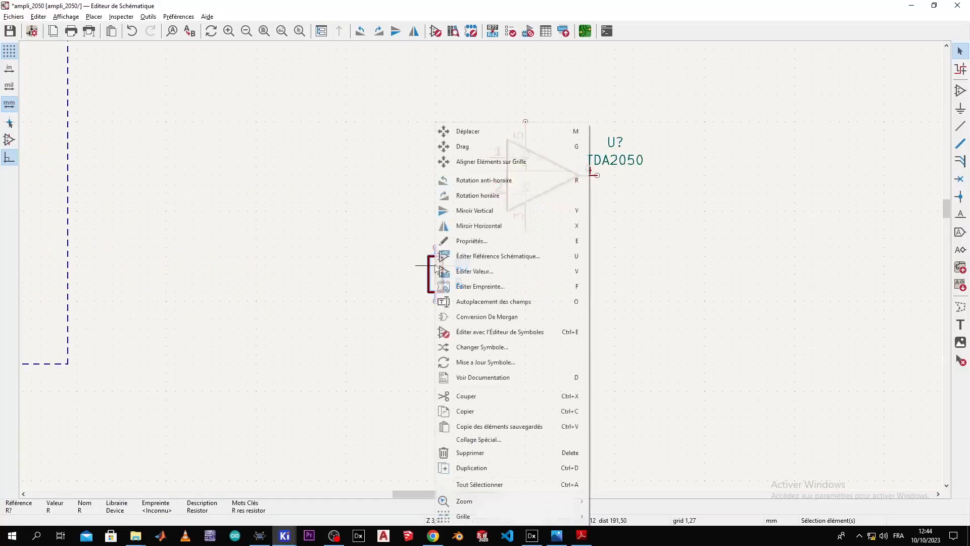
{"action": "left_click", "coordinate": [525, 195]}
{"action": "left_click_drag", "start_coordinate": [437, 273], "coordinate": [581, 241]}
{"action": "left_click", "coordinate": [581, 240]}
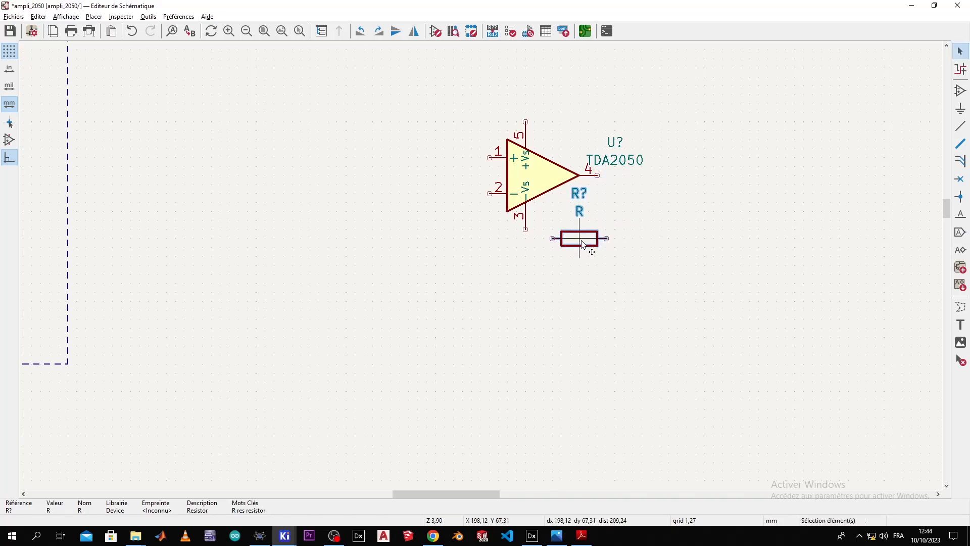
{"action": "key", "text": "w"}
{"action": "left_click", "coordinate": [624, 177]}
{"action": "left_click", "coordinate": [597, 176]}
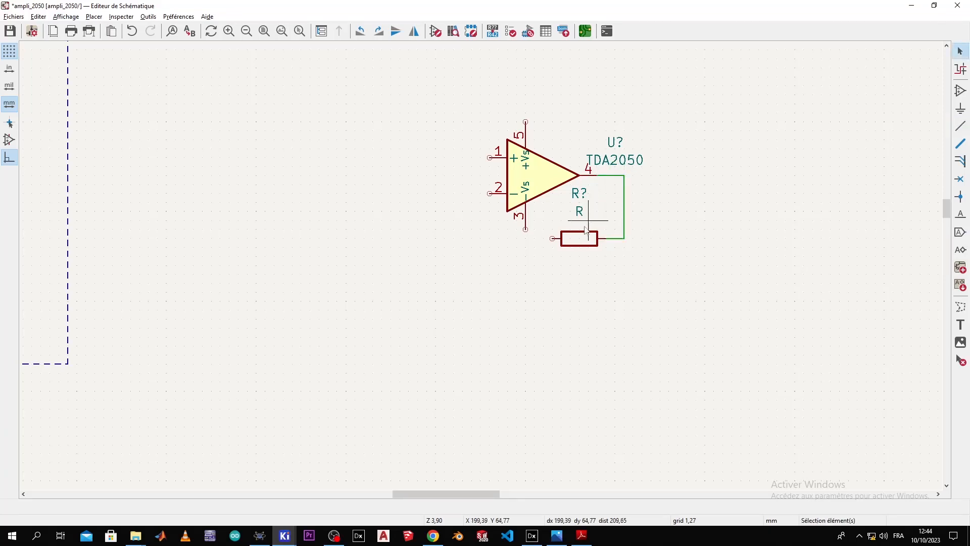
Step: Copy the resistor, turn it vertical and place it left of the amplifier
{"action": "left_click", "coordinate": [582, 242]}
{"action": "key", "text": "m"}
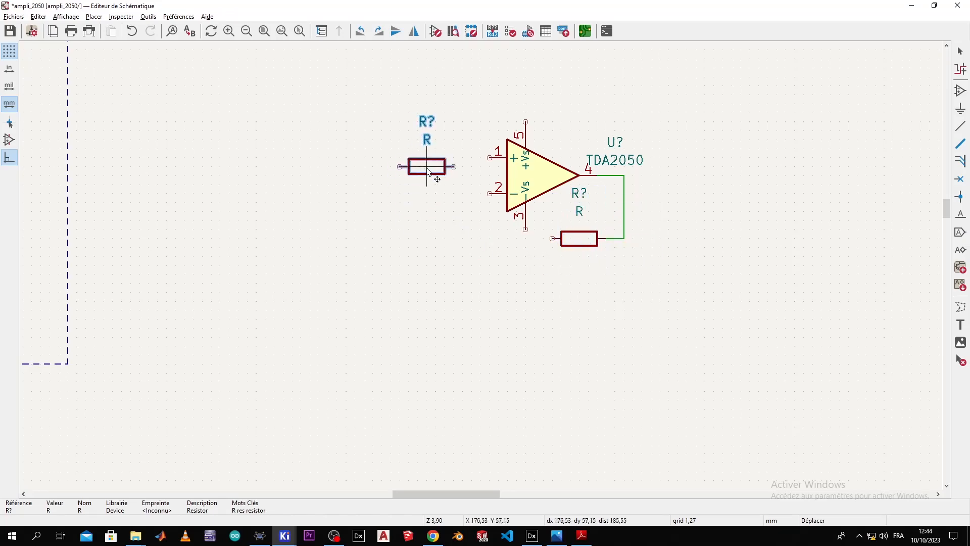
{"action": "right_click", "coordinate": [414, 174]}
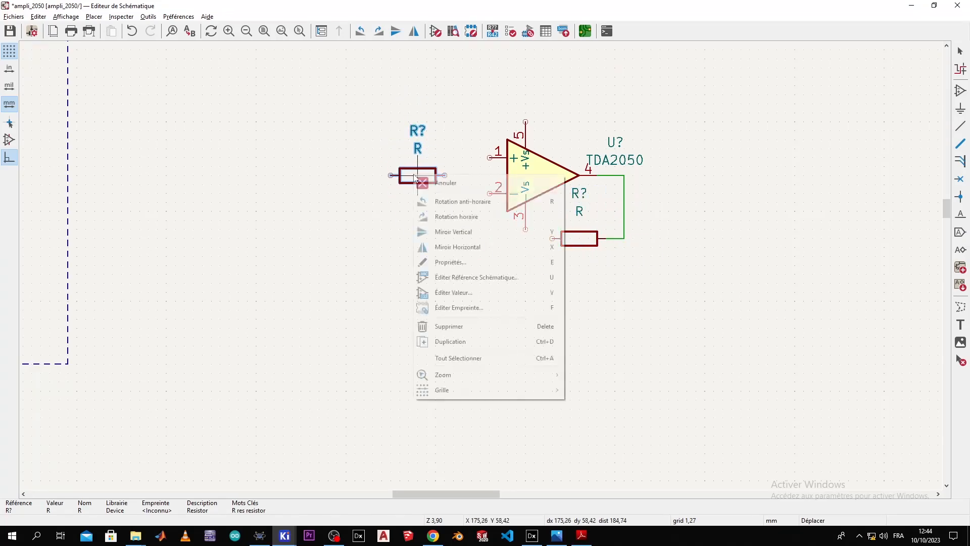
{"action": "left_click", "coordinate": [446, 216]}
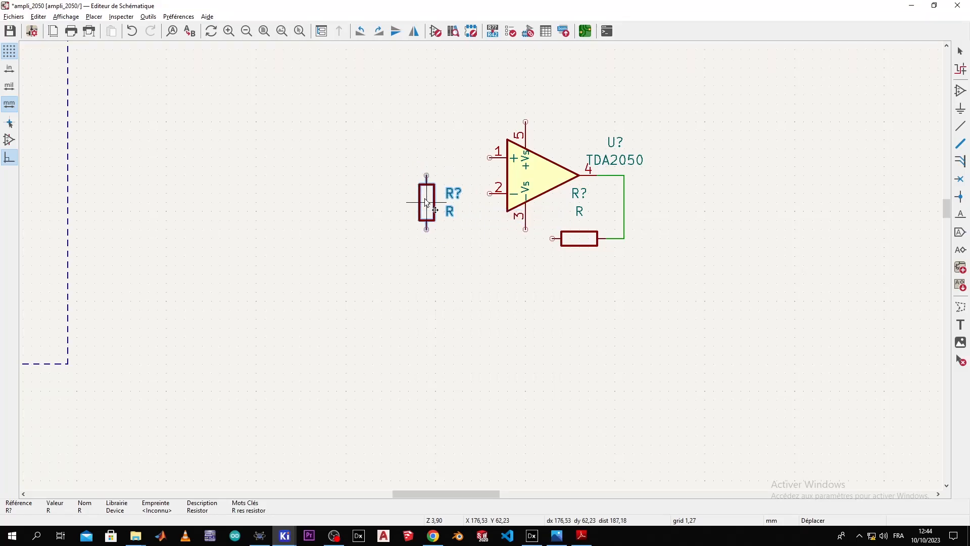
{"action": "left_click", "coordinate": [425, 200]}
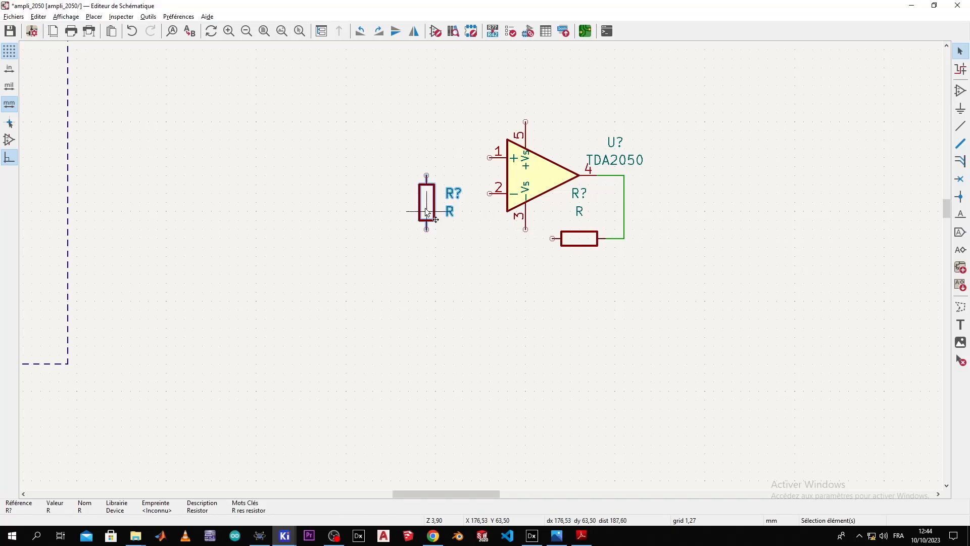
Step: Duplicate resistors right of and below the amplifier, wiring the lower one to pin 2
{"action": "key", "text": "ctrl+d"}
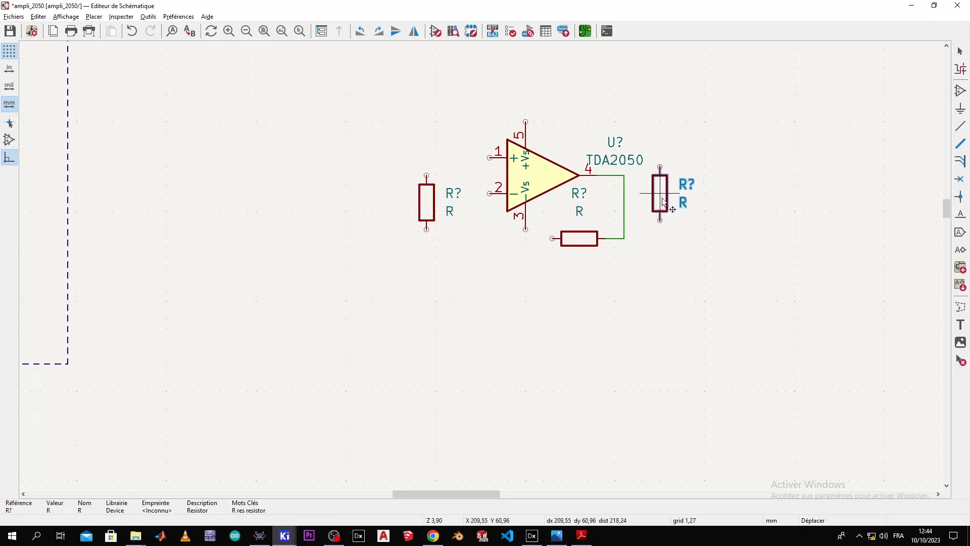
{"action": "left_click", "coordinate": [672, 218]}
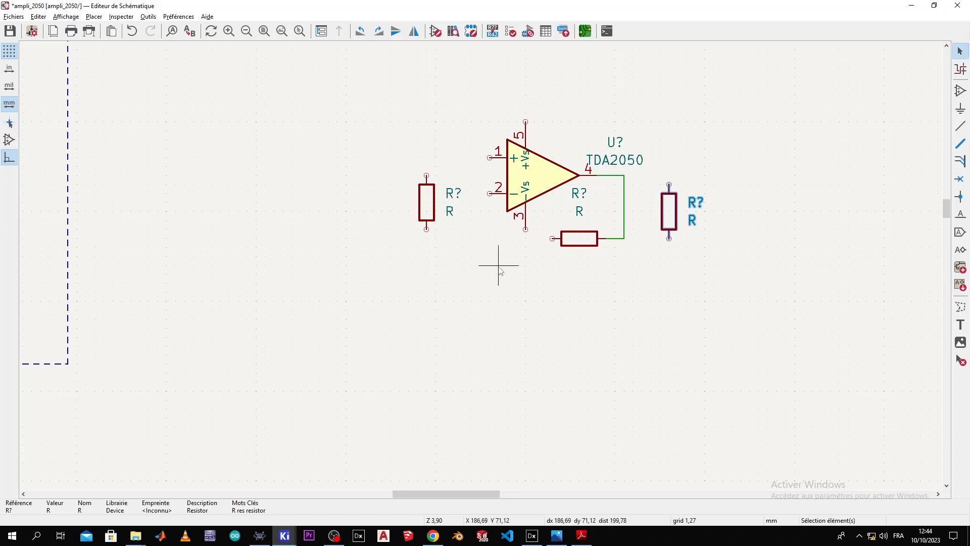
{"action": "key", "text": "ctrl+d"}
{"action": "left_click", "coordinate": [476, 260]}
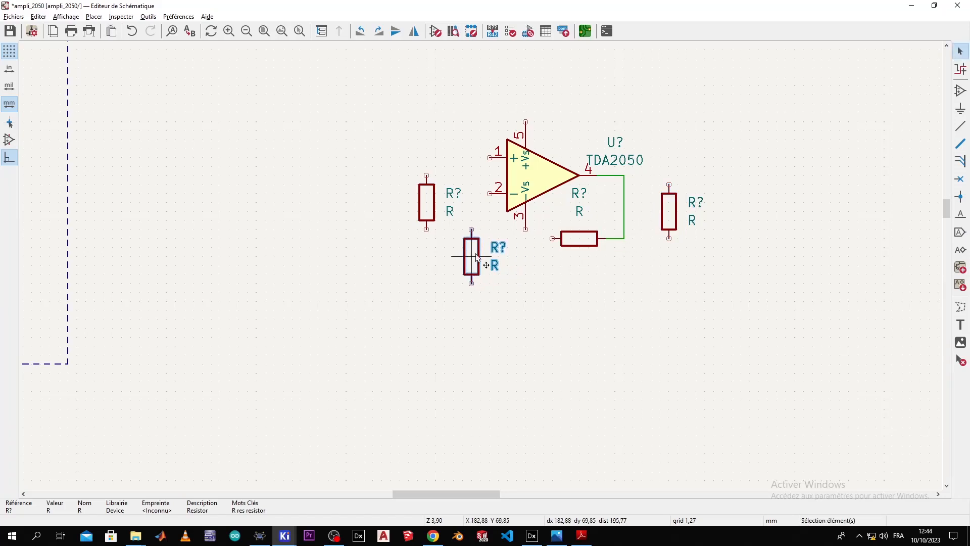
{"action": "key", "text": "w"}
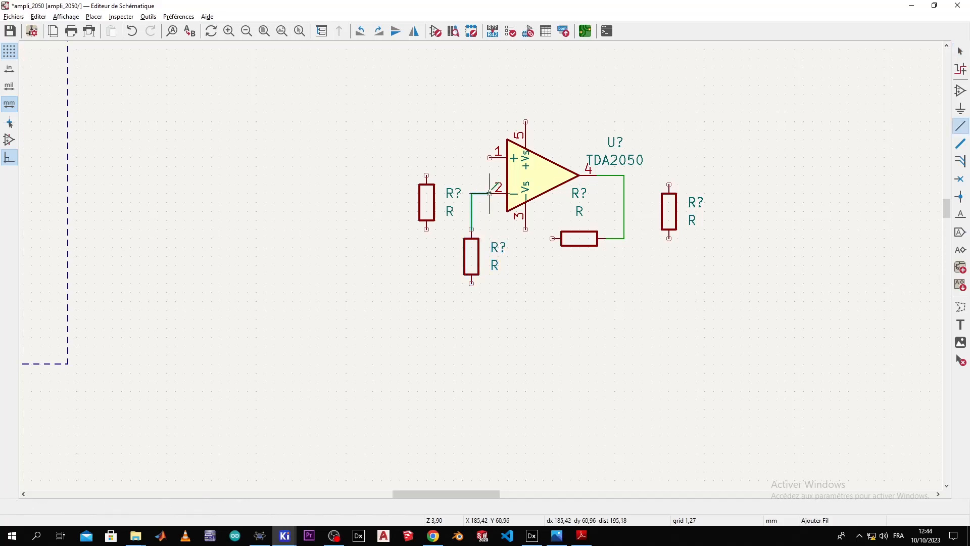
{"action": "left_click", "coordinate": [490, 193]}
{"action": "key", "text": "Escape"}
Step: Duplicate the supply's lower 2200u capacitor and drop the copy below the left resistor
{"action": "scroll", "coordinate": [480, 281], "scroll_direction": "down", "scroll_amount": 3}
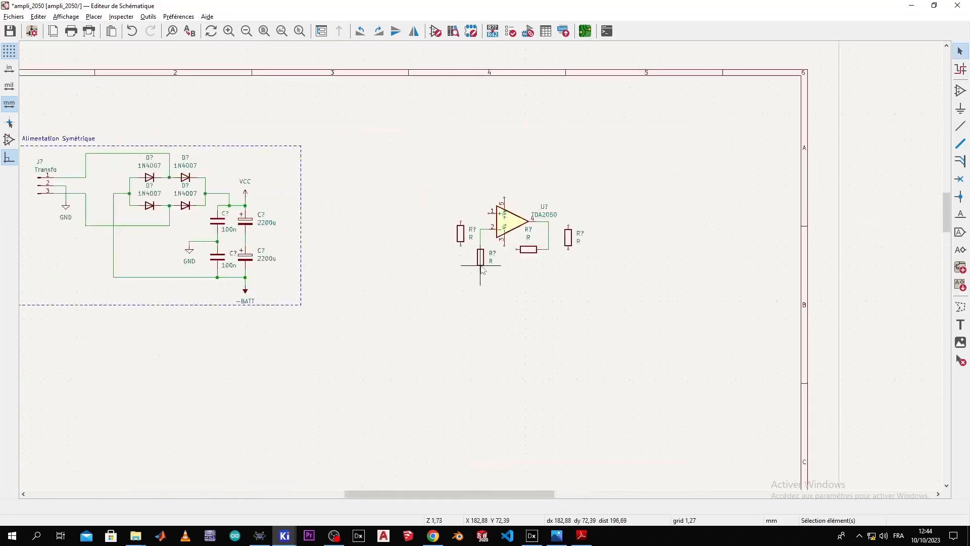
{"action": "scroll", "coordinate": [482, 272], "scroll_direction": "up", "scroll_amount": 3}
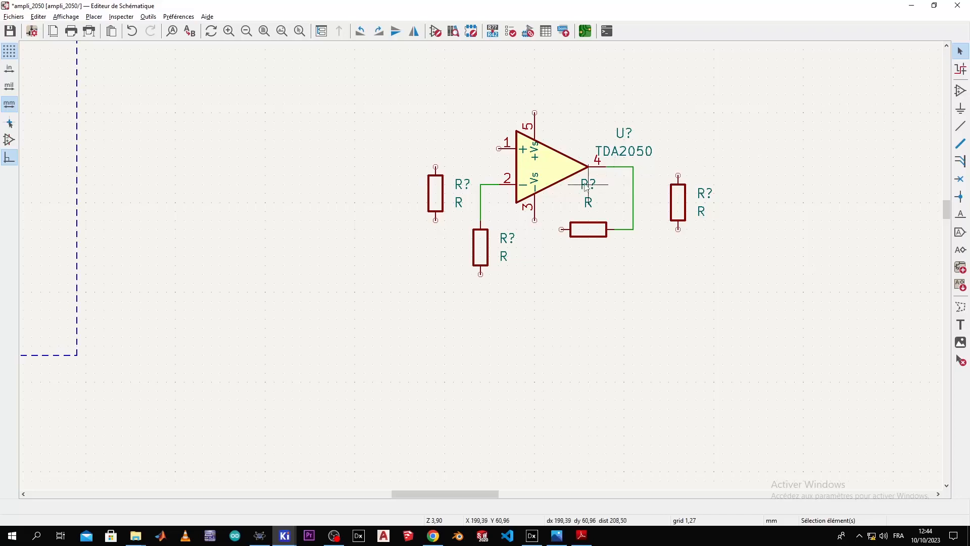
{"action": "scroll", "coordinate": [455, 283], "scroll_direction": "down", "scroll_amount": 3}
{"action": "left_click", "coordinate": [253, 298]}
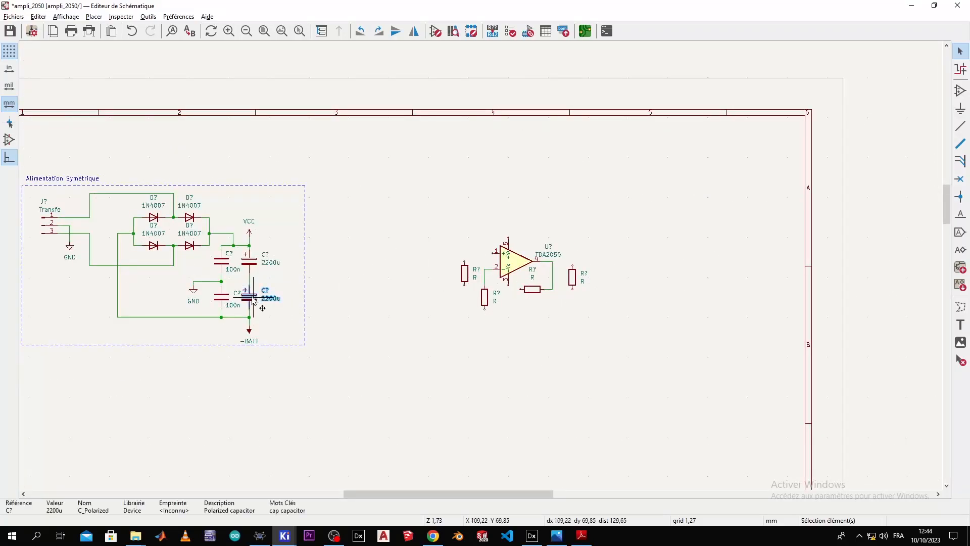
{"action": "key", "text": "alt+Tab"}
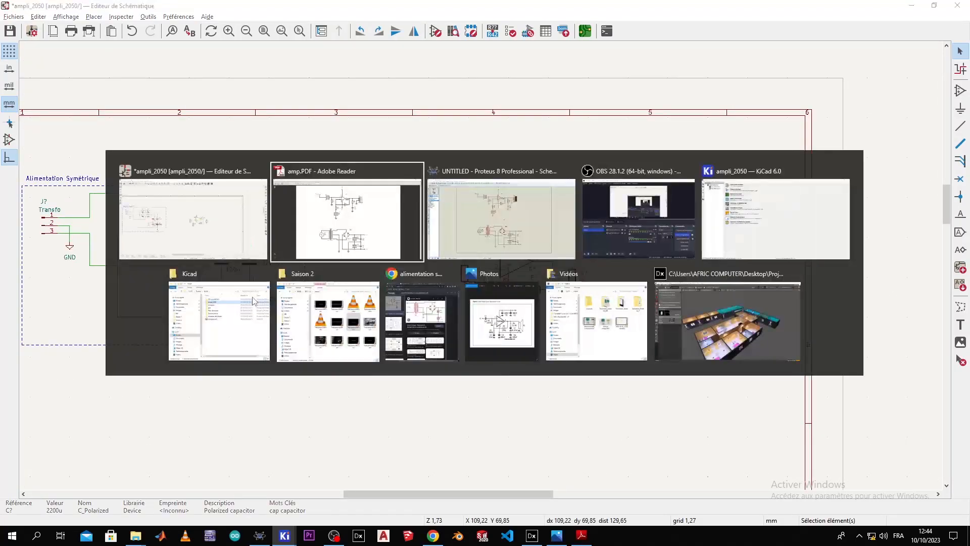
{"action": "key", "text": "alt+Tab"}
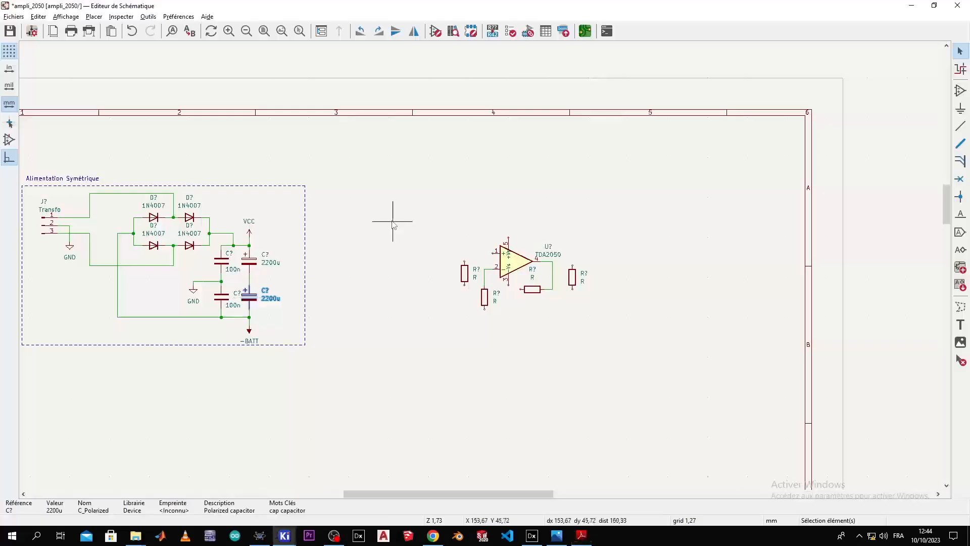
{"action": "key", "text": "ctrl+d"}
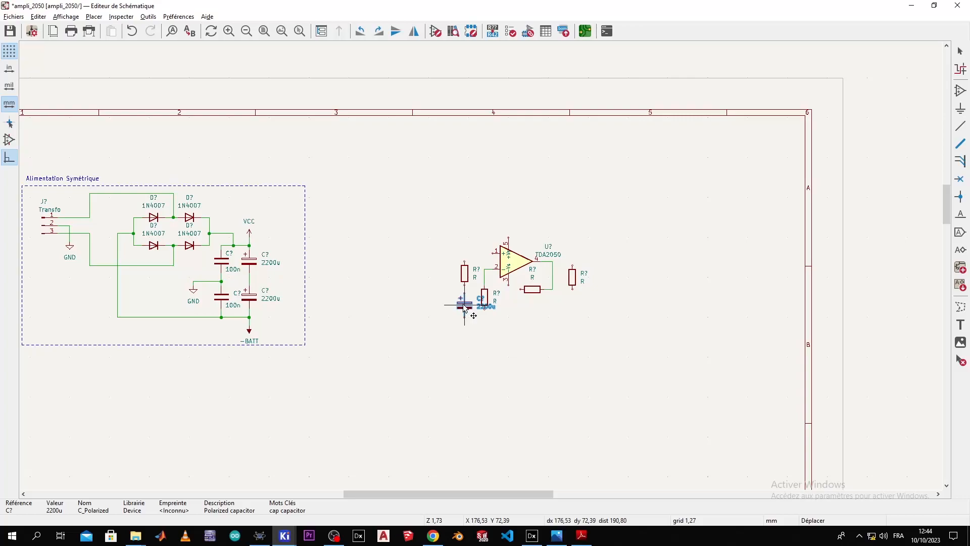
{"action": "left_click", "coordinate": [464, 307]}
Step: Wire the resistor to the capacitor's positive pin and move the group left
{"action": "scroll", "coordinate": [464, 303], "scroll_direction": "up", "scroll_amount": 5}
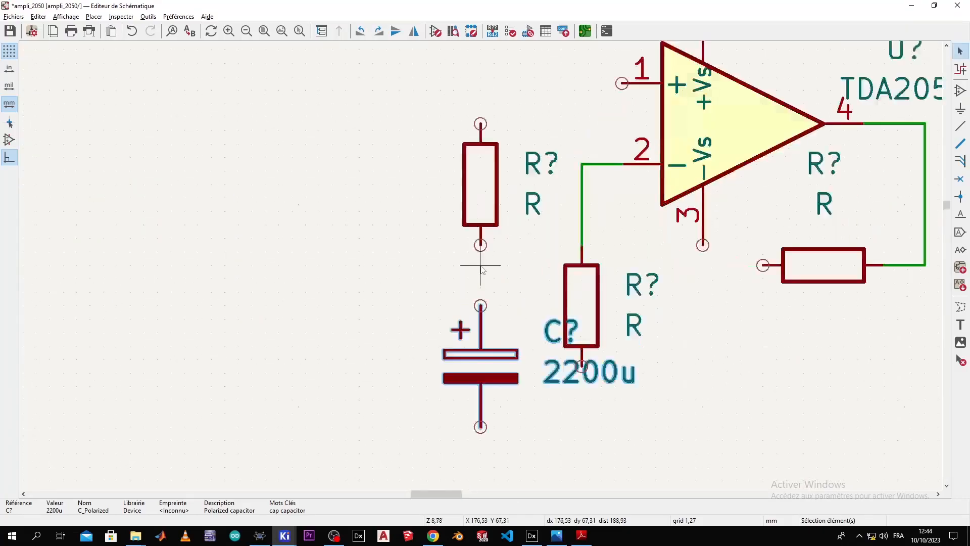
{"action": "left_click", "coordinate": [480, 306]}
{"action": "left_click", "coordinate": [480, 245]}
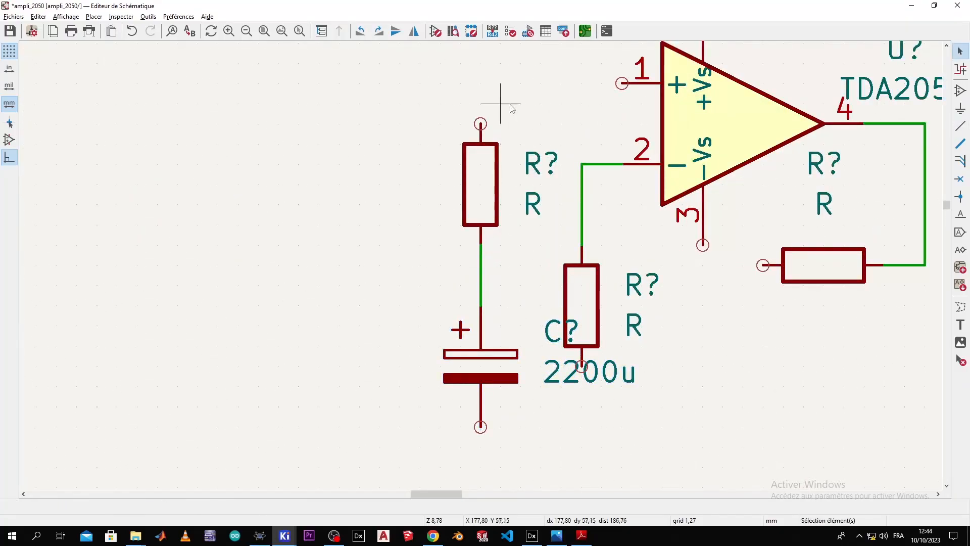
{"action": "left_click_drag", "start_coordinate": [440, 100], "coordinate": [541, 464]}
{"action": "left_click_drag", "start_coordinate": [489, 357], "coordinate": [399, 361]}
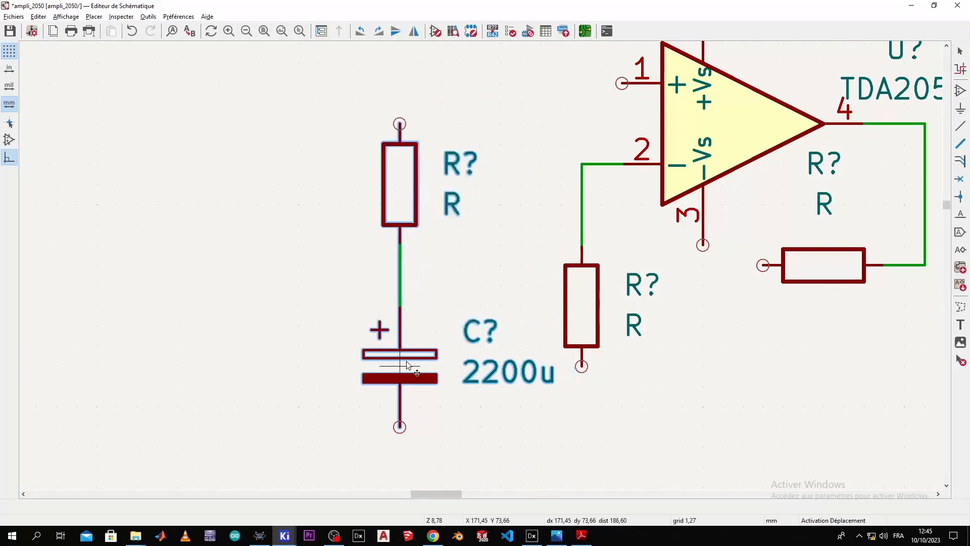
{"action": "scroll", "coordinate": [497, 408], "scroll_direction": "down", "scroll_amount": 5}
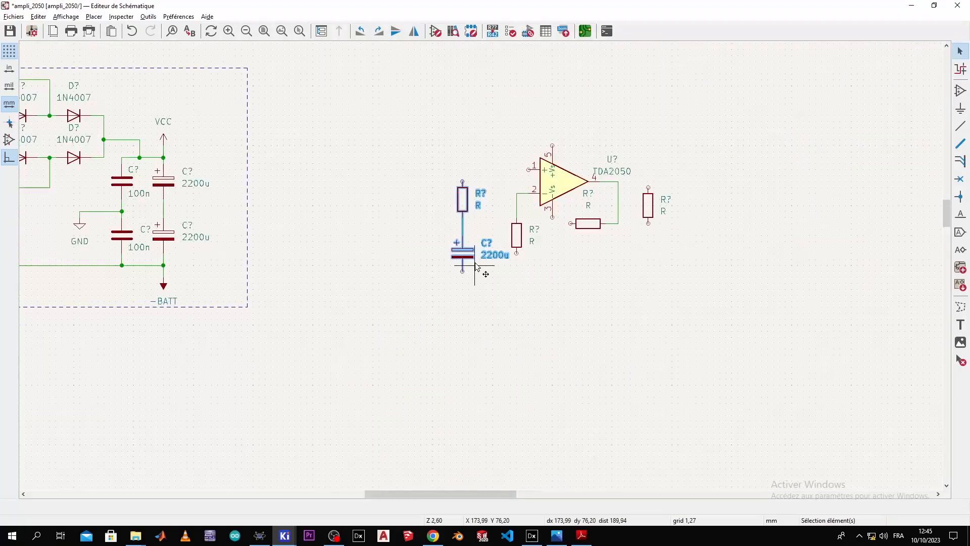
{"action": "scroll", "coordinate": [488, 273], "scroll_direction": "up", "scroll_amount": 2}
{"action": "left_click", "coordinate": [500, 311]}
Step: Move the pin-2 resistor aside and place the resistor–2200u capacitor chain under pin 2's wire
{"action": "key", "text": "alt+Tab"}
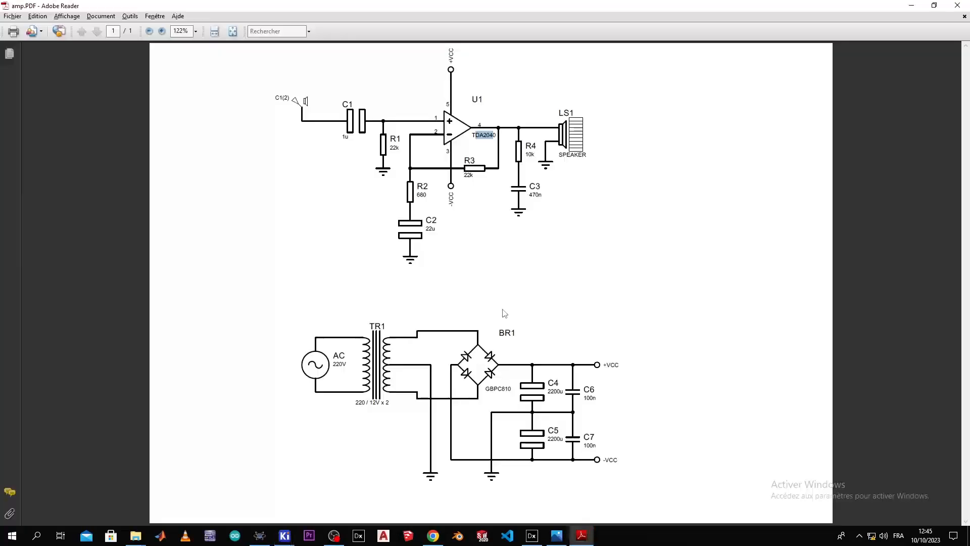
{"action": "key", "text": "alt+Tab"}
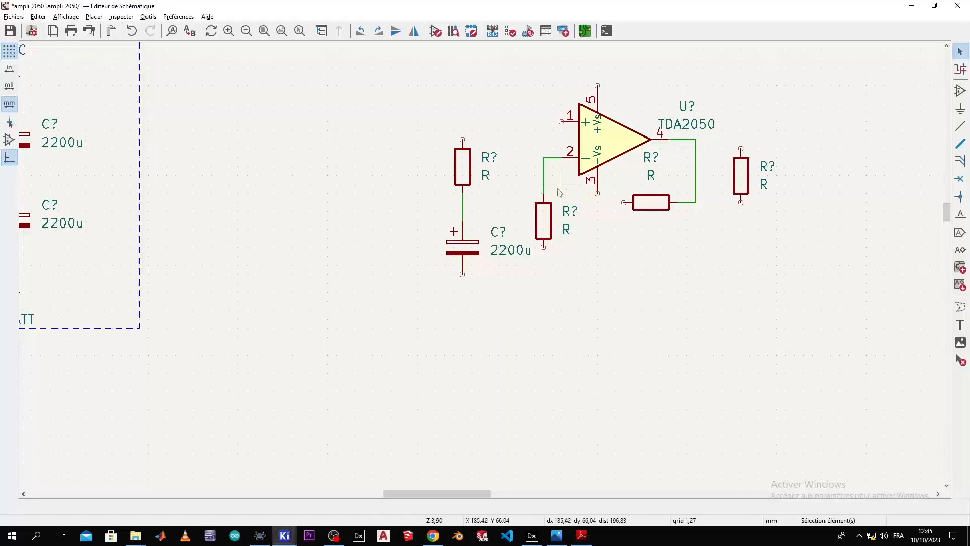
{"action": "left_click", "coordinate": [543, 220]}
{"action": "left_click_drag", "start_coordinate": [543, 220], "coordinate": [391, 202]}
{"action": "left_click_drag", "start_coordinate": [496, 109], "coordinate": [434, 306]}
{"action": "left_click_drag", "start_coordinate": [467, 247], "coordinate": [524, 279]}
Step: Slide the leftmost resistor closer to the TDA2050 amplifier
{"action": "key", "text": "w"}
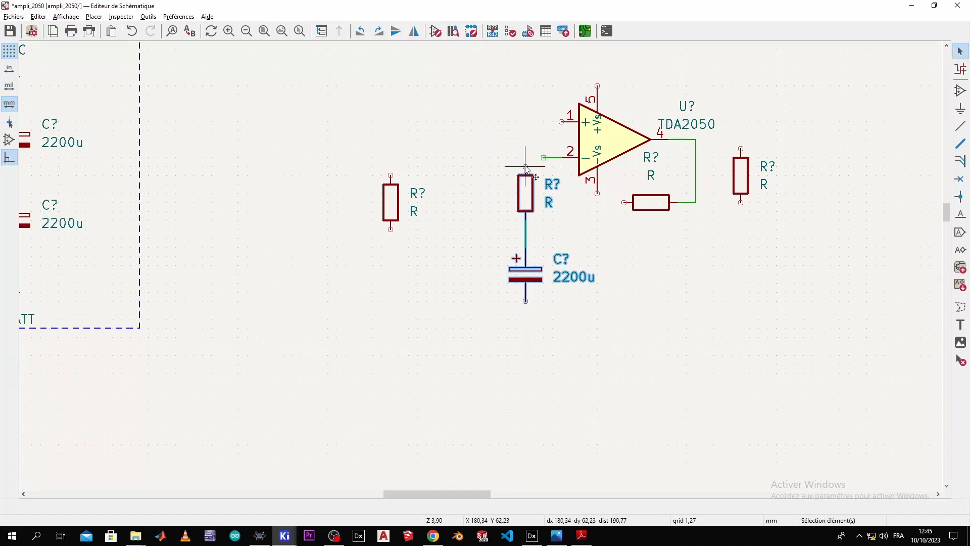
{"action": "key", "text": "Escape"}
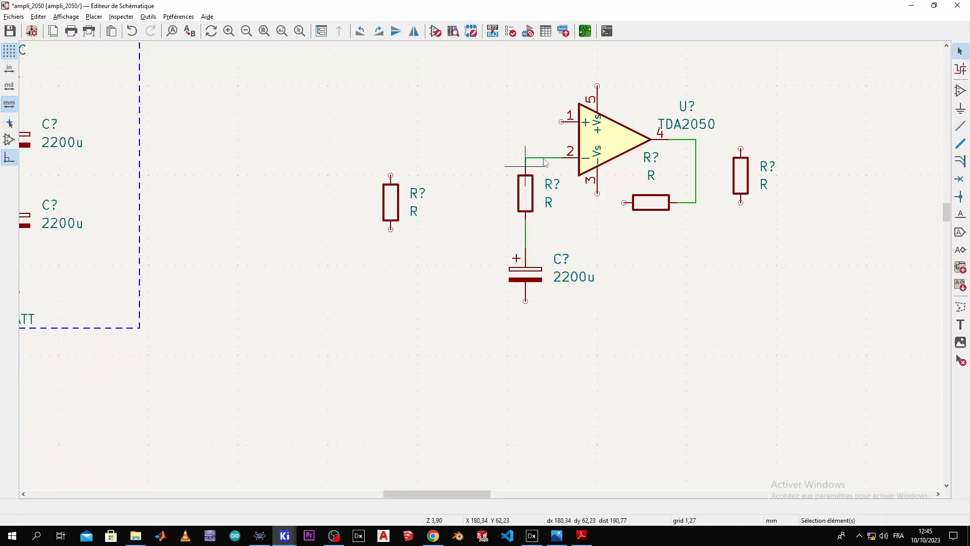
{"action": "scroll", "coordinate": [515, 194], "scroll_direction": "down", "scroll_amount": 2}
{"action": "scroll", "coordinate": [482, 267], "scroll_direction": "up", "scroll_amount": 2}
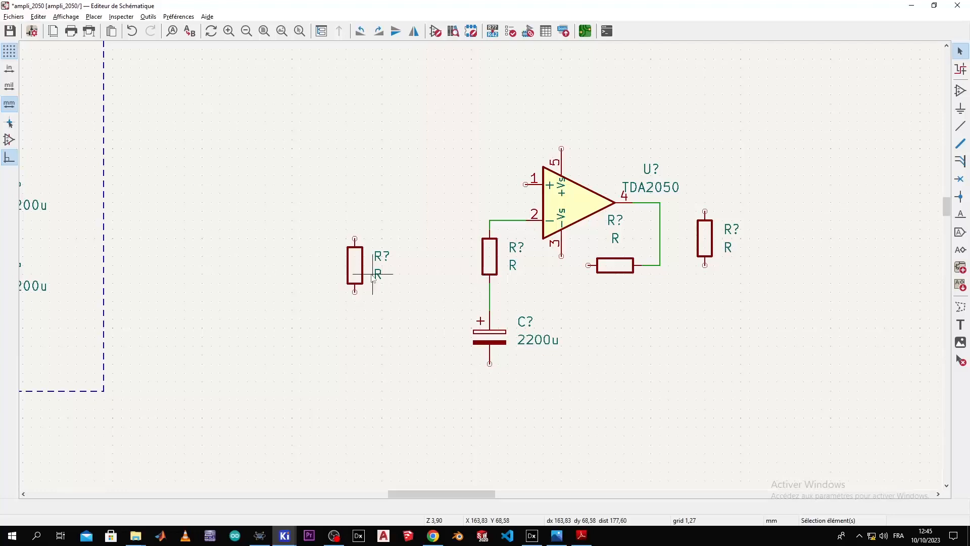
{"action": "left_click", "coordinate": [355, 268]}
{"action": "left_click_drag", "start_coordinate": [355, 268], "coordinate": [418, 269]}
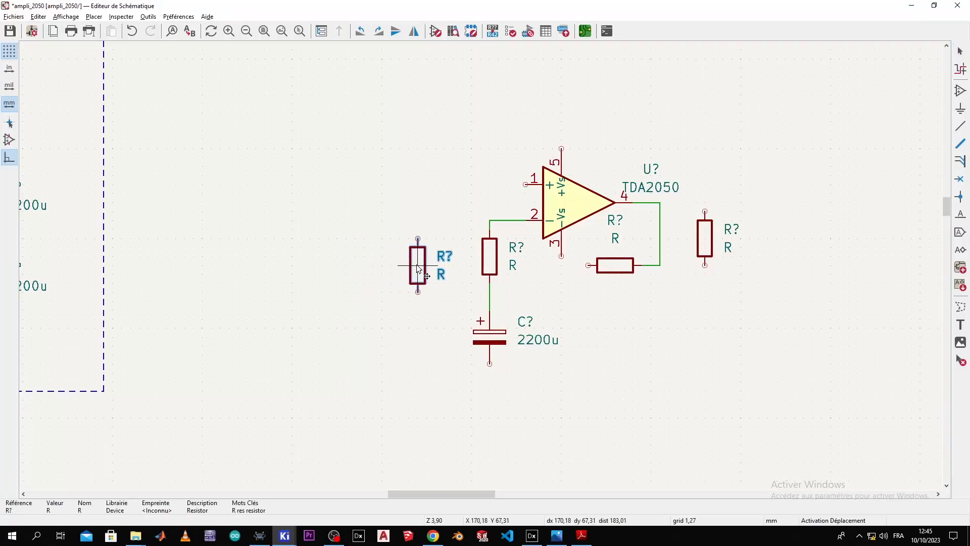
Step: Wire the left resistor to the TDA2050's pin 1 and nudge the resistor upward
{"action": "key", "text": "alt+Tab"}
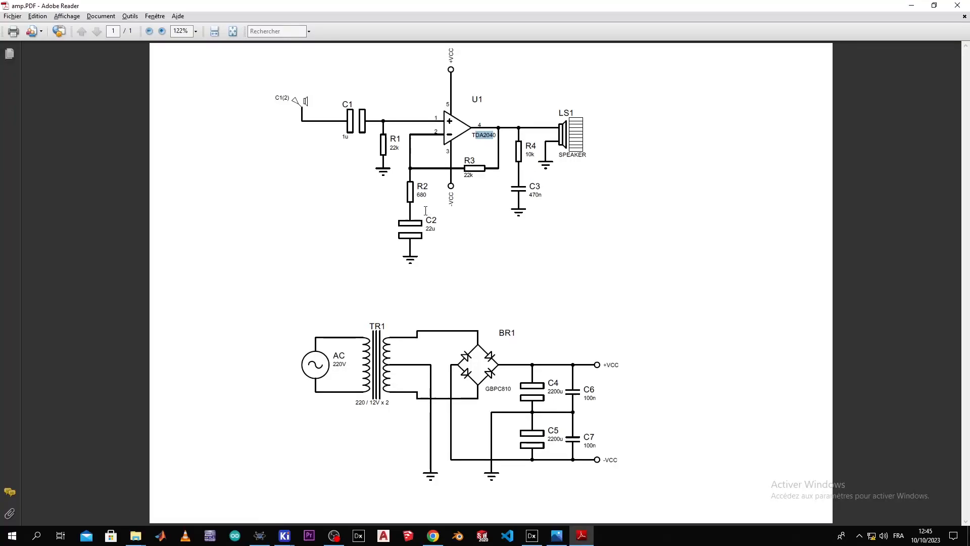
{"action": "key", "text": "alt+Tab"}
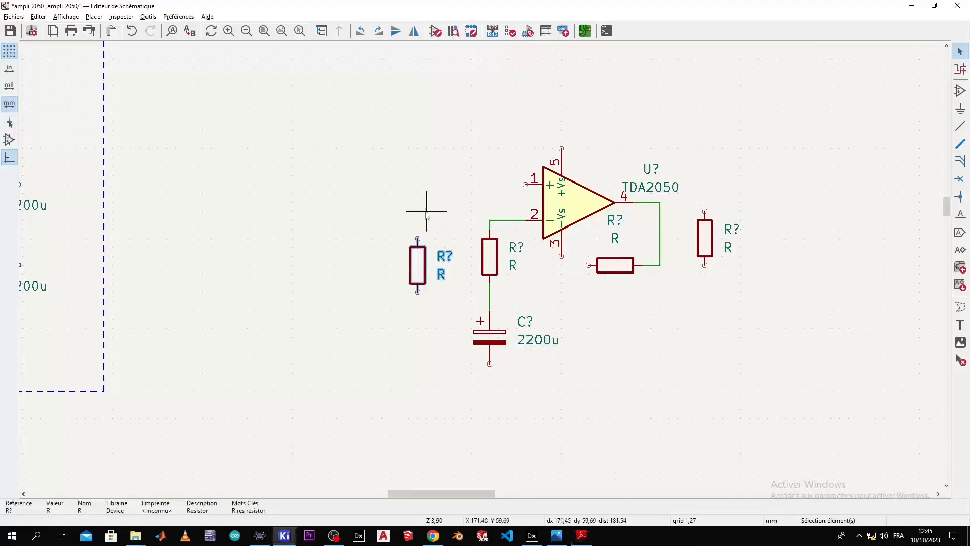
{"action": "left_click", "coordinate": [418, 238]}
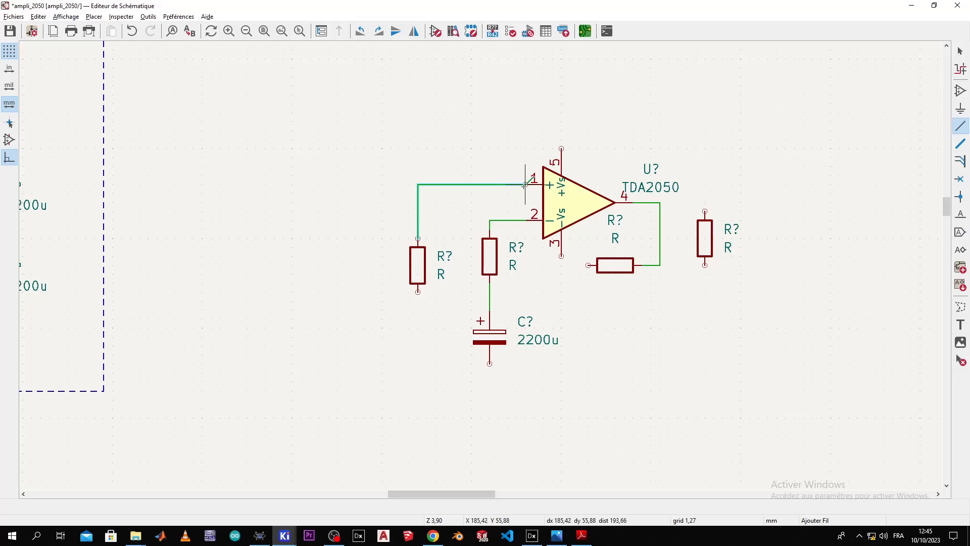
{"action": "left_click", "coordinate": [525, 185]}
{"action": "left_click", "coordinate": [416, 268]}
{"action": "left_click_drag", "start_coordinate": [417, 268], "coordinate": [415, 226]}
{"action": "key", "text": "alt+Tab"}
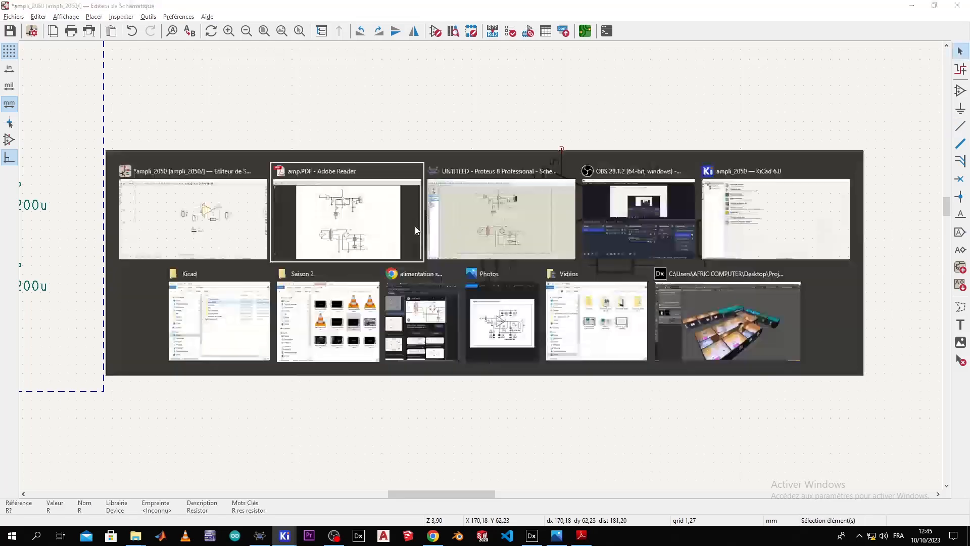
{"action": "key", "text": "alt+Tab"}
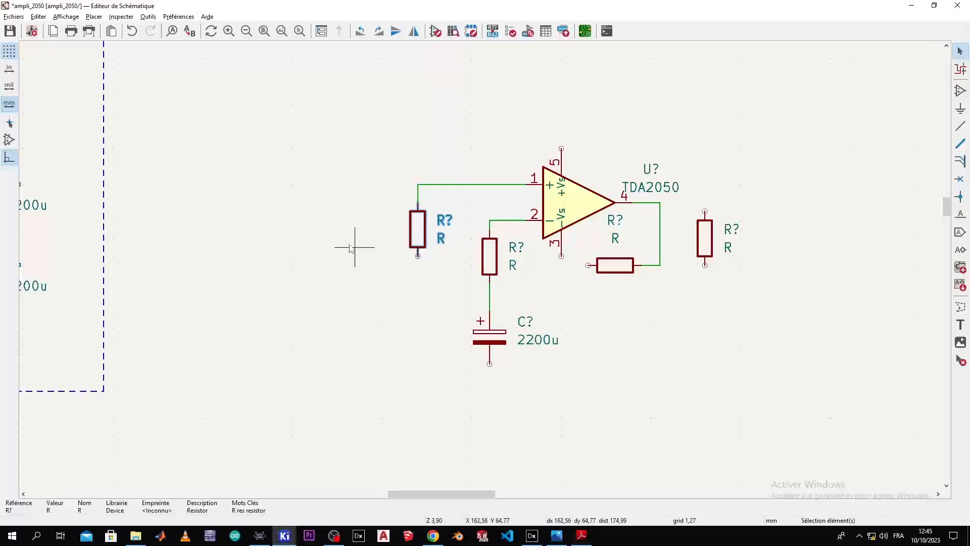
{"action": "scroll", "coordinate": [314, 282], "scroll_direction": "down", "scroll_amount": 3}
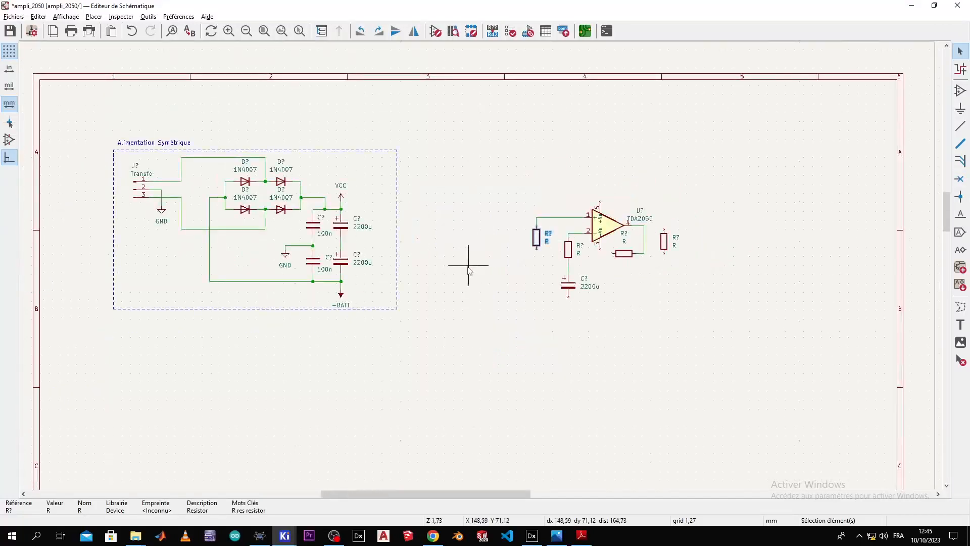
Step: Copy the supply's GND symbol and place it under the pin-1 resistor
{"action": "left_click", "coordinate": [296, 264]}
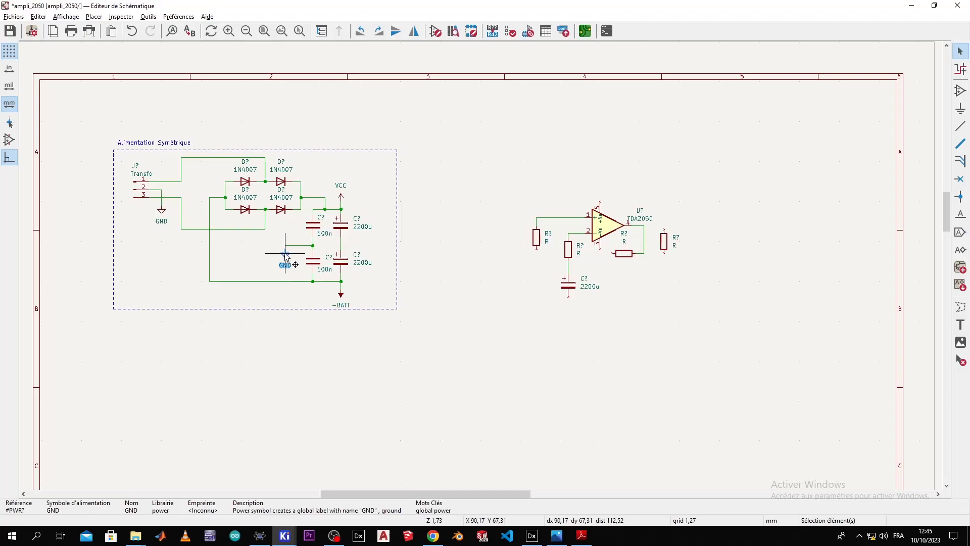
{"action": "key", "text": "m"}
{"action": "scroll", "coordinate": [540, 276], "scroll_direction": "up", "scroll_amount": 5}
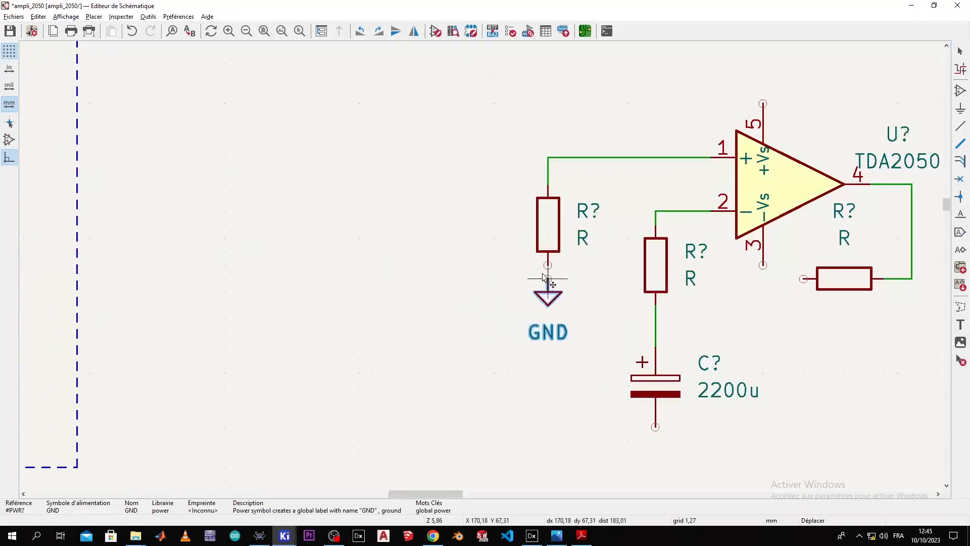
{"action": "left_click", "coordinate": [556, 277]}
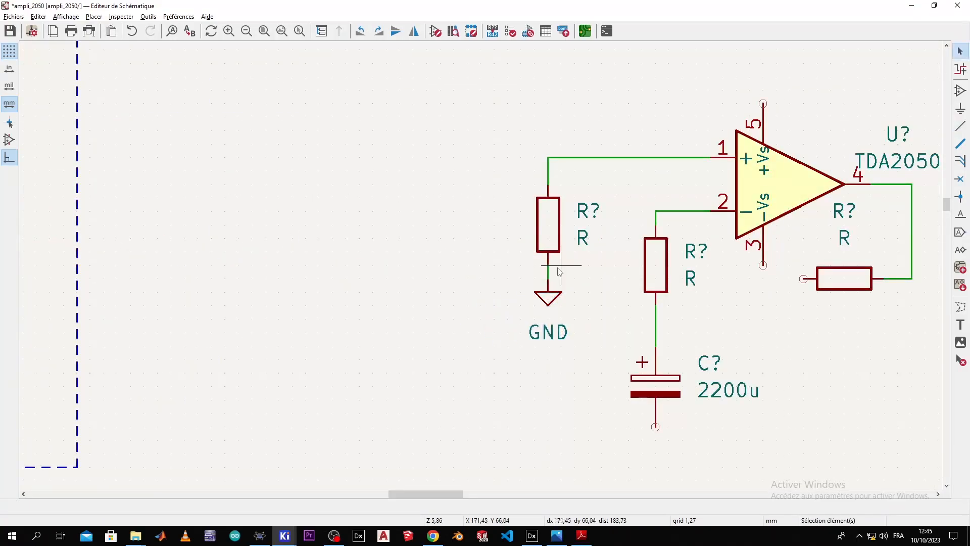
Step: Paste another GND under the 2200u capacitor and wire the capacitor's lower pin to it
{"action": "scroll", "coordinate": [482, 271], "scroll_direction": "down", "scroll_amount": 5}
{"action": "scroll", "coordinate": [480, 273], "scroll_direction": "up", "scroll_amount": 2}
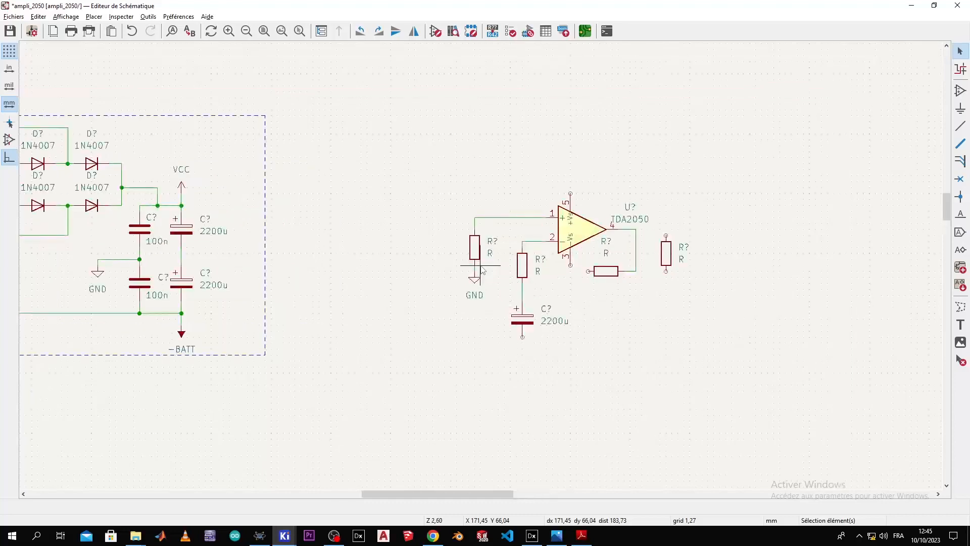
{"action": "key", "text": "ctrl+v"}
{"action": "left_click", "coordinate": [523, 343]}
{"action": "scroll", "coordinate": [523, 343], "scroll_direction": "up", "scroll_amount": 5}
{"action": "left_click", "coordinate": [523, 337]}
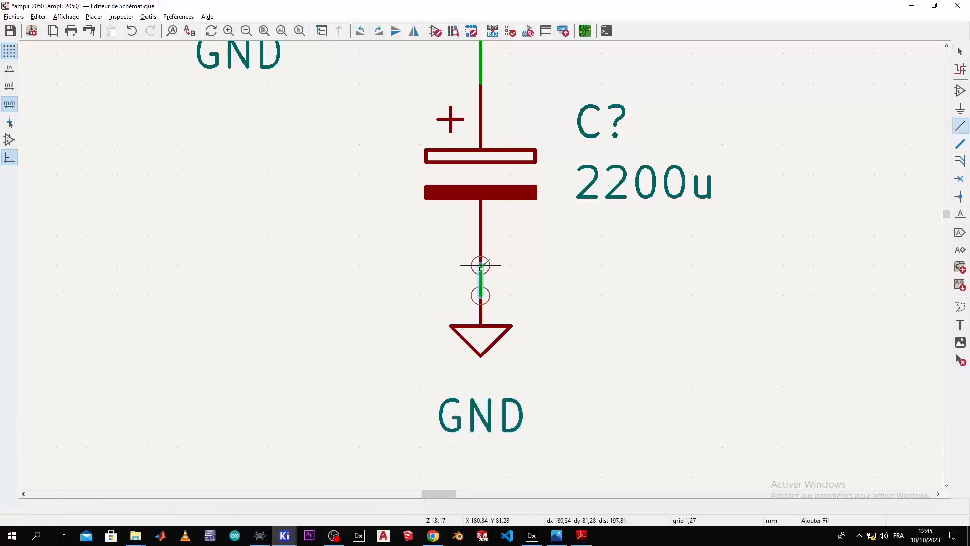
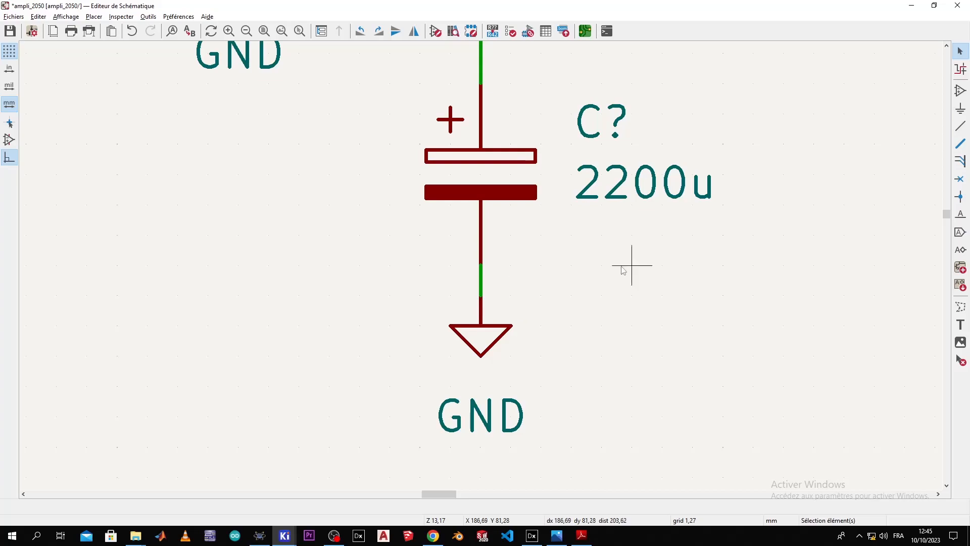
Step: Duplicate the 2200u capacitor and rotate the copy to horizontal
{"action": "scroll", "coordinate": [479, 270], "scroll_direction": "down", "scroll_amount": 4}
{"action": "scroll", "coordinate": [480, 268], "scroll_direction": "down", "scroll_amount": 1}
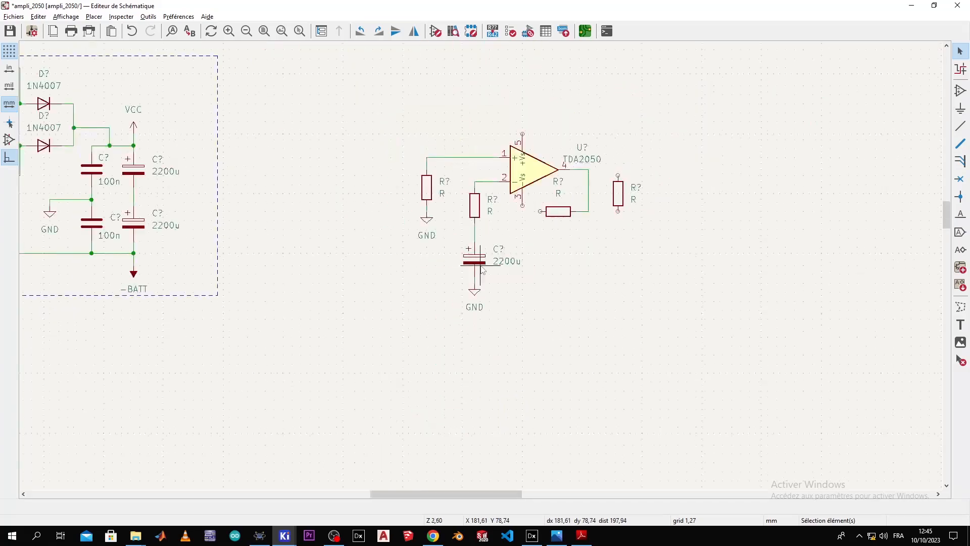
{"action": "scroll", "coordinate": [481, 270], "scroll_direction": "up", "scroll_amount": 1}
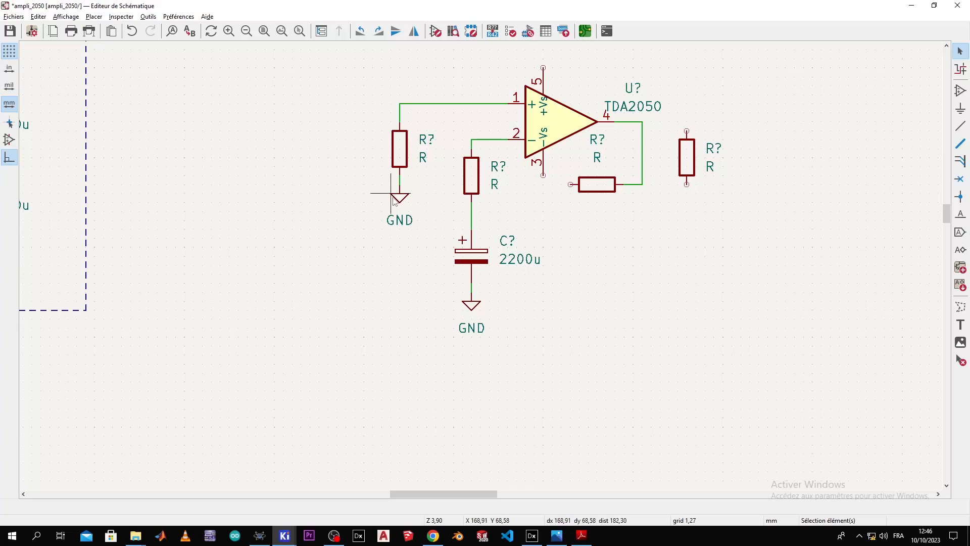
{"action": "scroll", "coordinate": [395, 238], "scroll_direction": "up", "scroll_amount": 1}
{"action": "key", "text": "alt+Tab"}
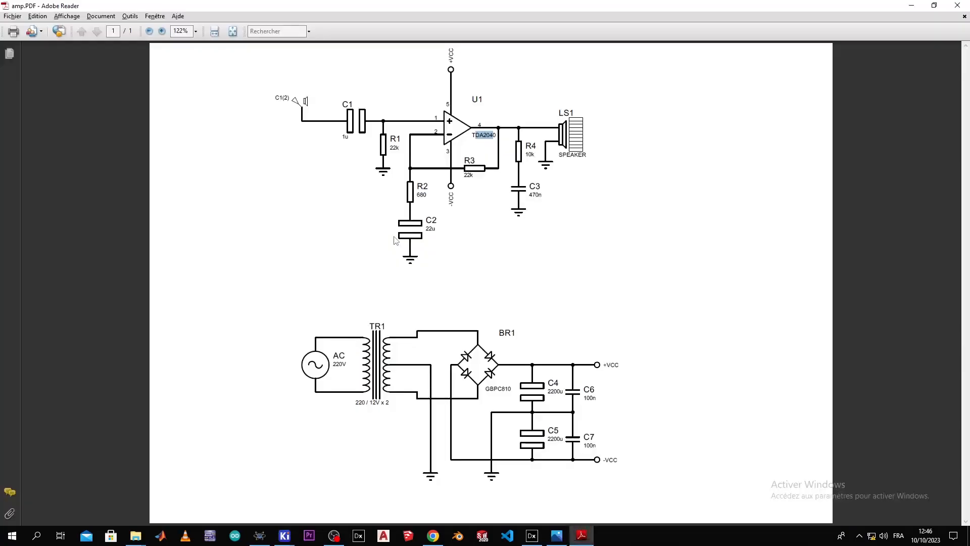
{"action": "key", "text": "alt+Tab"}
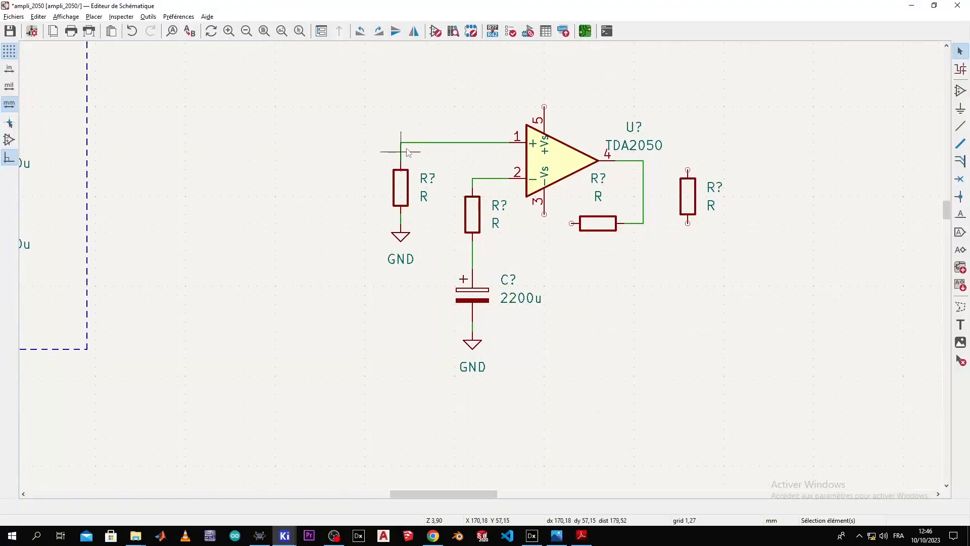
{"action": "scroll", "coordinate": [428, 279], "scroll_direction": "down", "scroll_amount": 1}
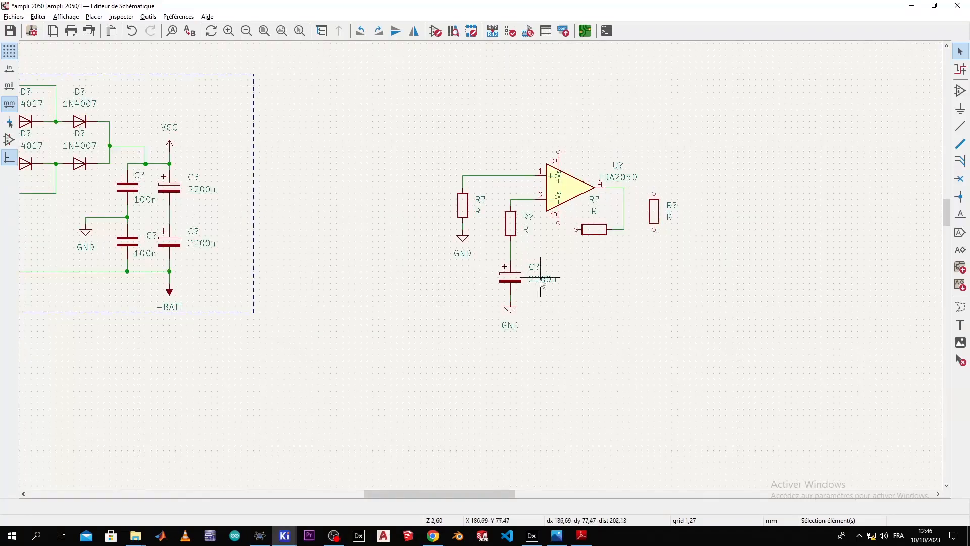
{"action": "left_click", "coordinate": [517, 273]}
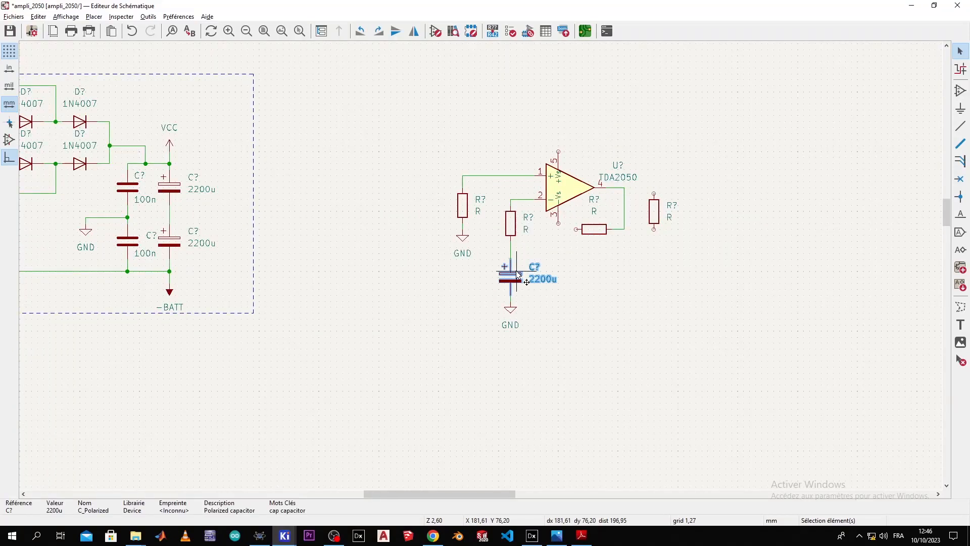
{"action": "key", "text": "m"}
{"action": "right_click", "coordinate": [397, 183]}
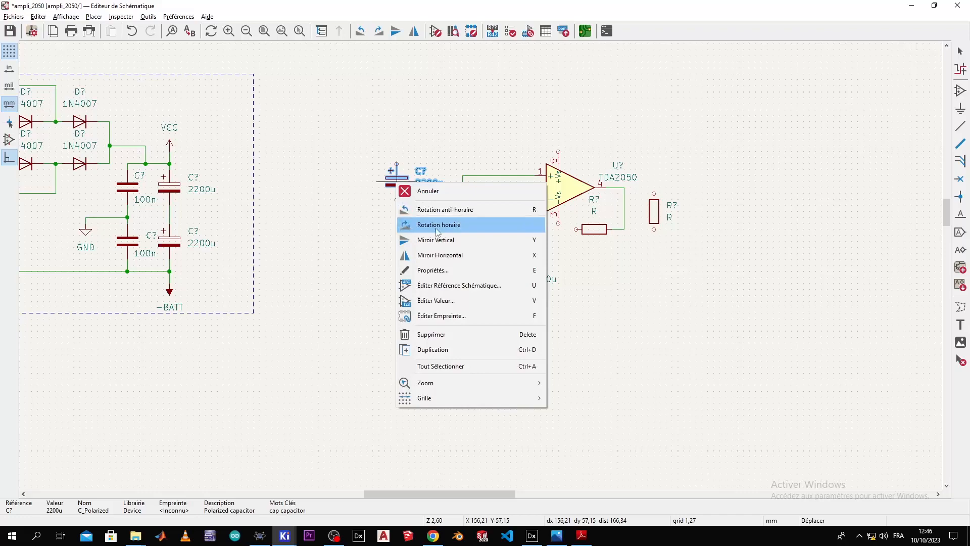
{"action": "left_click", "coordinate": [438, 225]}
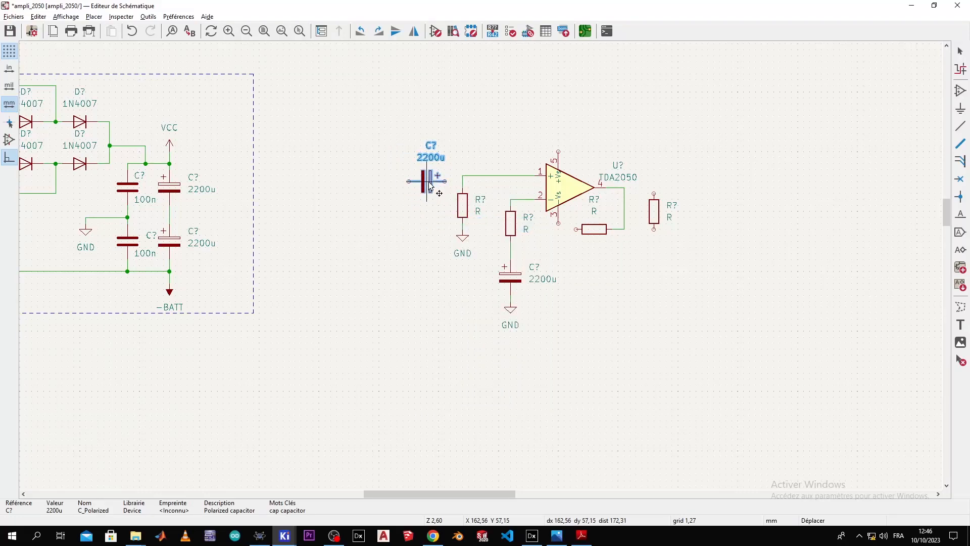
Step: Place the horizontal 2200u capacitor just before the TDA2050's pin 1 input wire
{"action": "key", "text": "alt+Tab"}
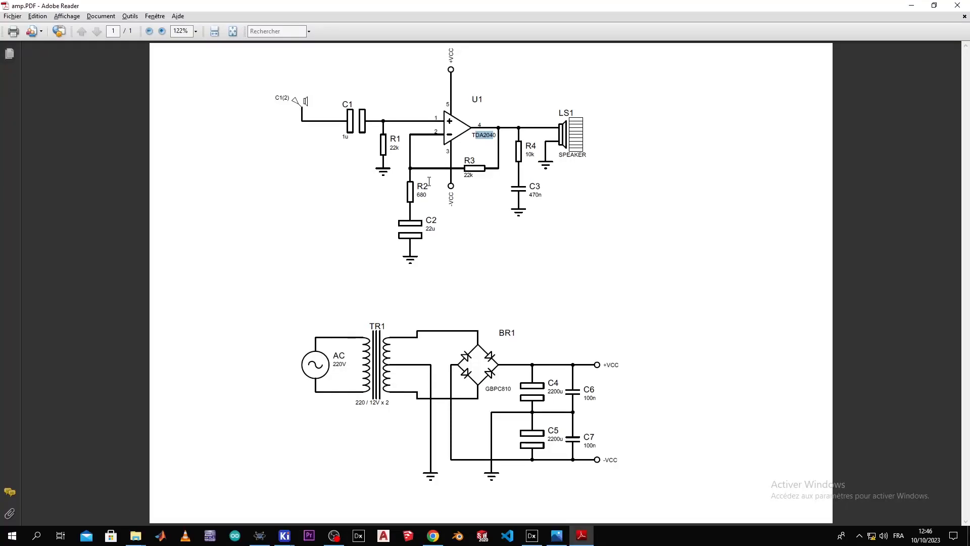
{"action": "key", "text": "alt+Tab"}
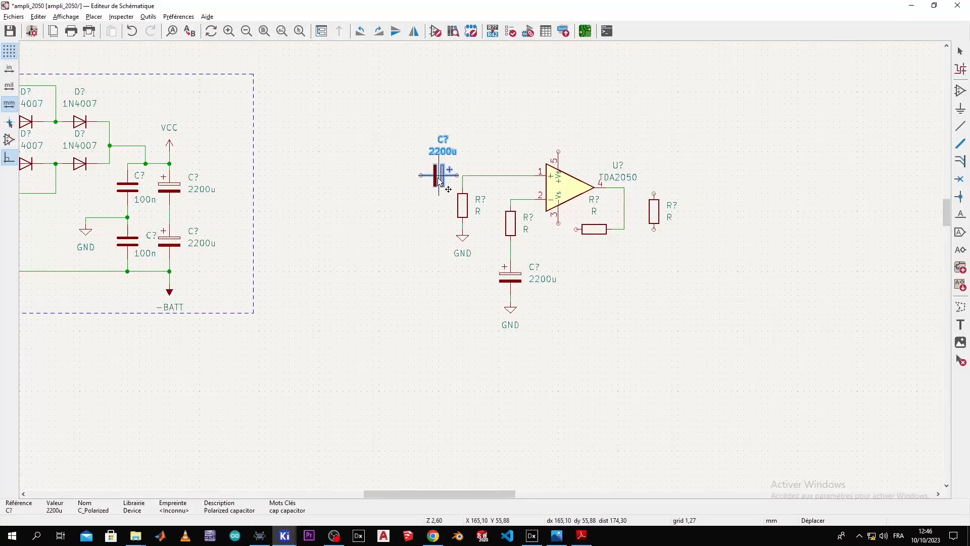
{"action": "right_click", "coordinate": [438, 183]}
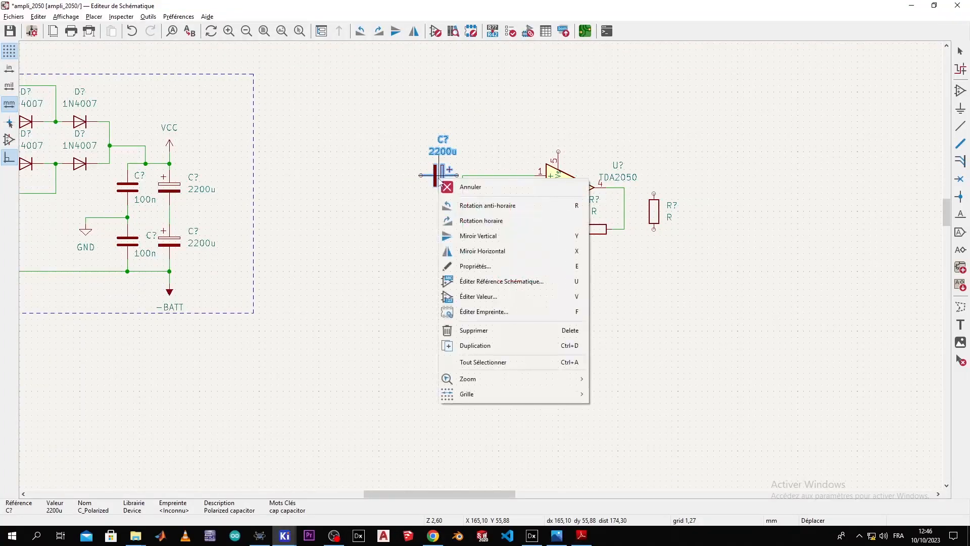
{"action": "left_click", "coordinate": [498, 203]}
{"action": "right_click", "coordinate": [439, 191]}
{"action": "left_click", "coordinate": [498, 217]}
{"action": "left_click", "coordinate": [441, 182]}
{"action": "scroll", "coordinate": [452, 177], "scroll_direction": "up", "scroll_amount": 5}
Step: Wire the capacitor's right pin to the pin 1 junction and bring up the symbol chooser
{"action": "left_click", "coordinate": [501, 265]}
{"action": "left_click", "coordinate": [521, 266]}
{"action": "scroll", "coordinate": [404, 267], "scroll_direction": "down", "scroll_amount": 3}
{"action": "scroll", "coordinate": [482, 271], "scroll_direction": "up", "scroll_amount": 2}
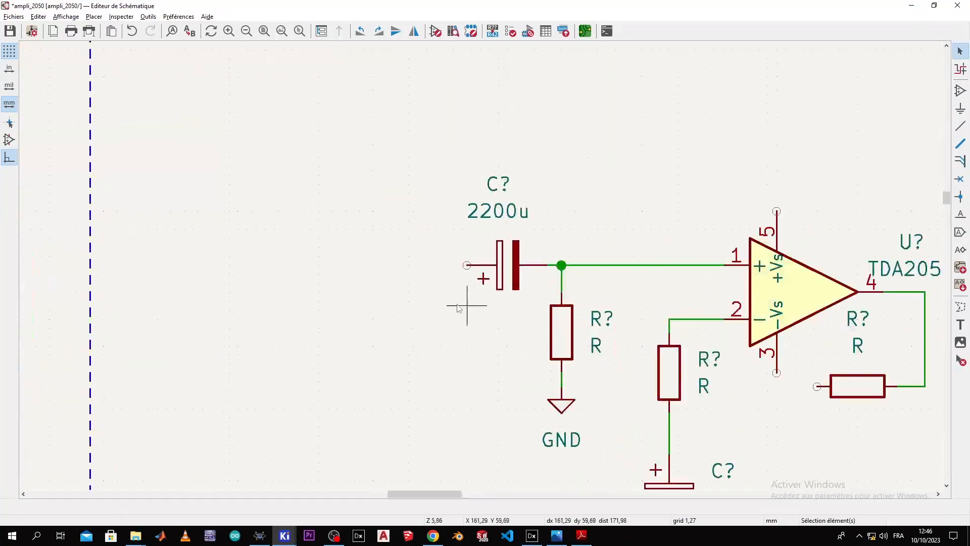
{"action": "left_click", "coordinate": [960, 90]}
{"action": "left_click", "coordinate": [379, 222]}
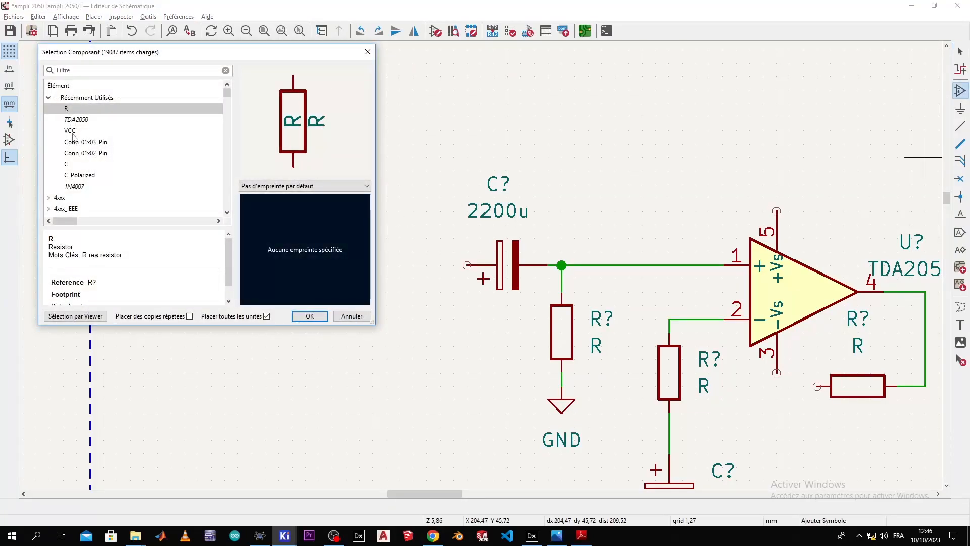
Step: Place a Conn_01x02_Pin connector left of the 2200u capacitor and wire pin 1 to it
{"action": "double_click", "coordinate": [94, 152]}
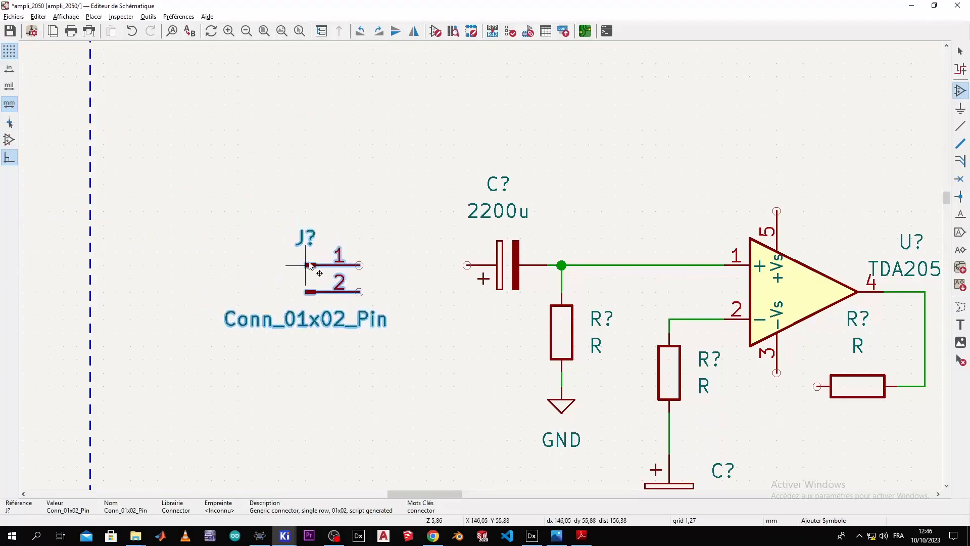
{"action": "left_click", "coordinate": [324, 267]}
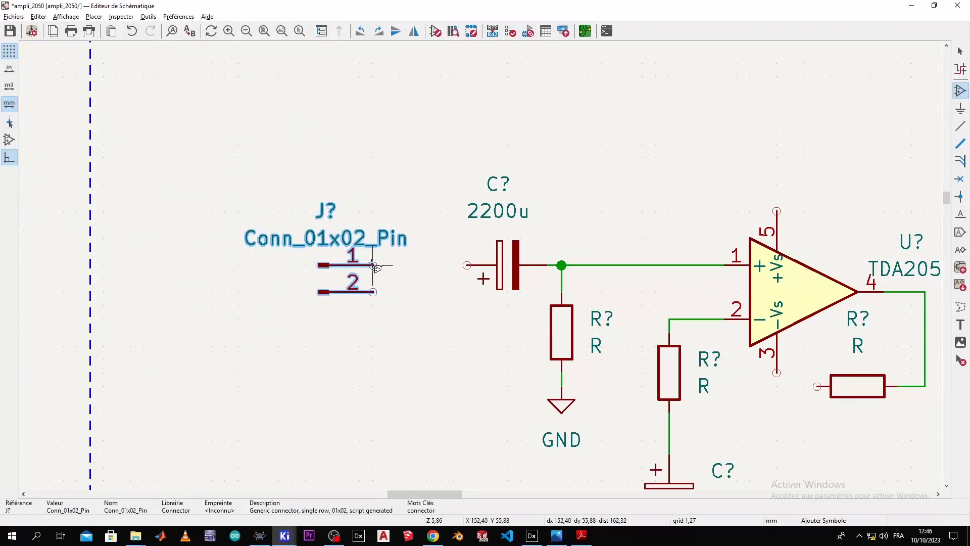
{"action": "key", "text": "Escape"}
{"action": "key", "text": "w"}
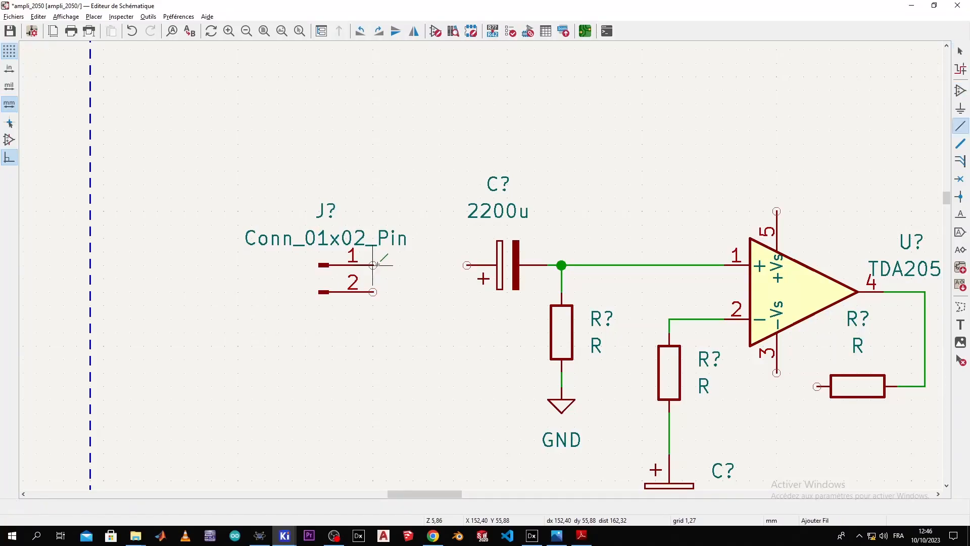
{"action": "left_click", "coordinate": [467, 265]}
{"action": "key", "text": "Escape"}
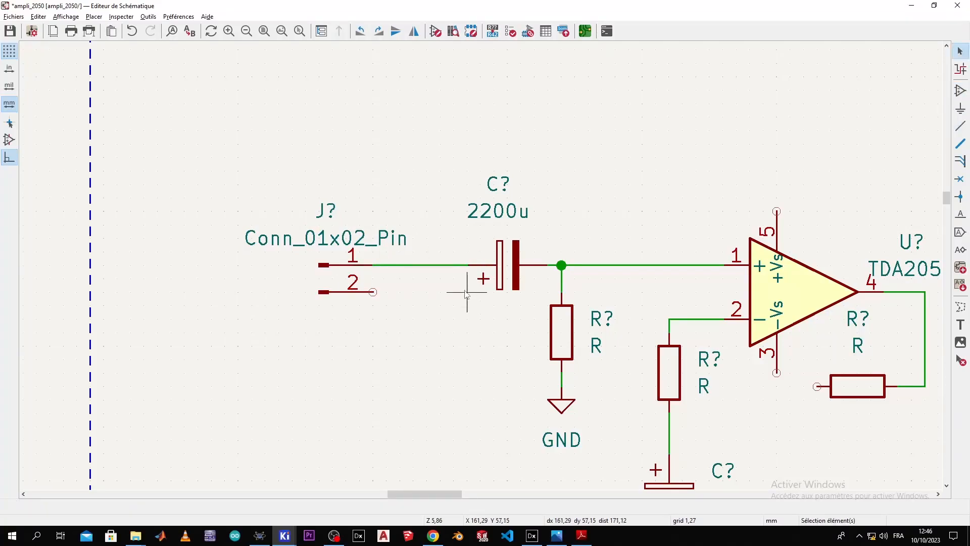
Step: Add a duplicated GND below the connector and wire it to connector pin 2
{"action": "scroll", "coordinate": [463, 303], "scroll_direction": "down", "scroll_amount": 2}
{"action": "left_click", "coordinate": [550, 341]}
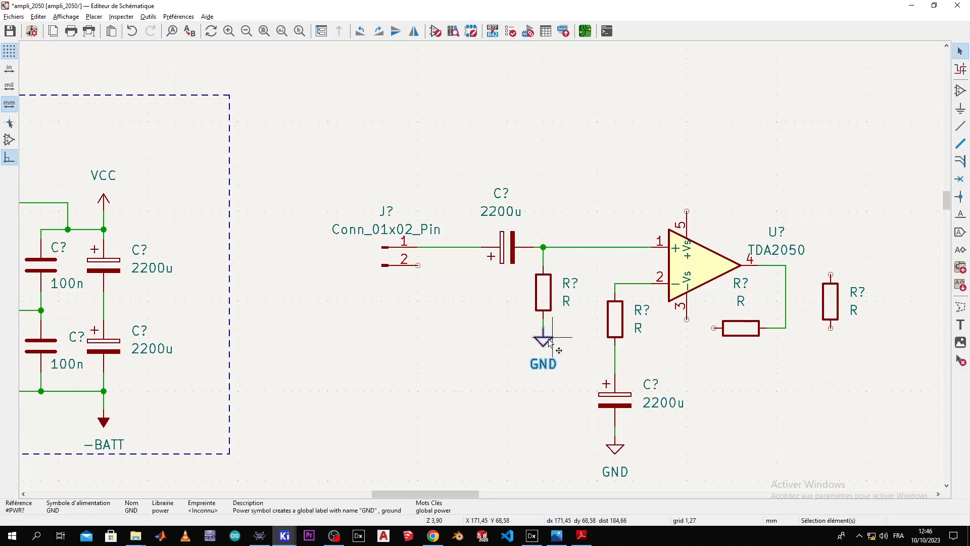
{"action": "key", "text": "ctrl+v"}
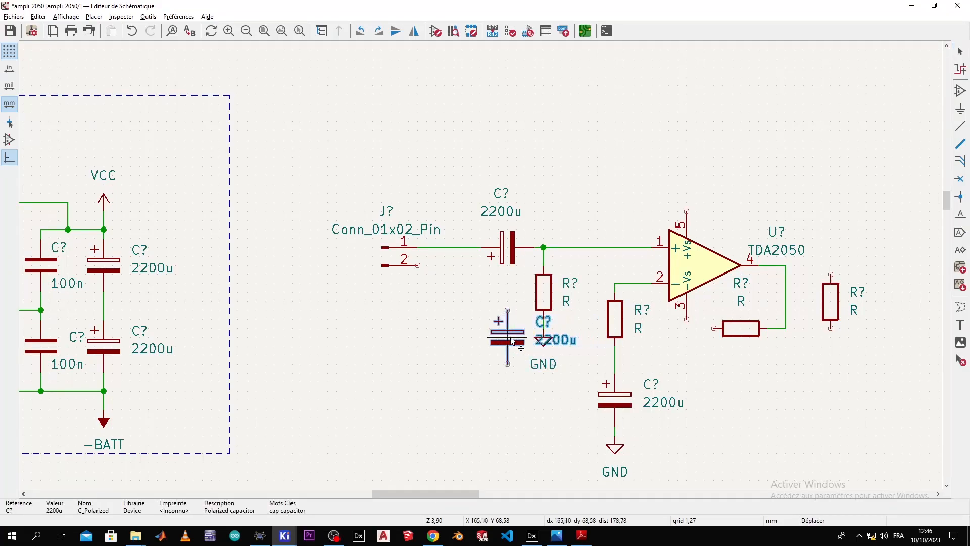
{"action": "key", "text": "Escape"}
{"action": "left_click", "coordinate": [548, 343]}
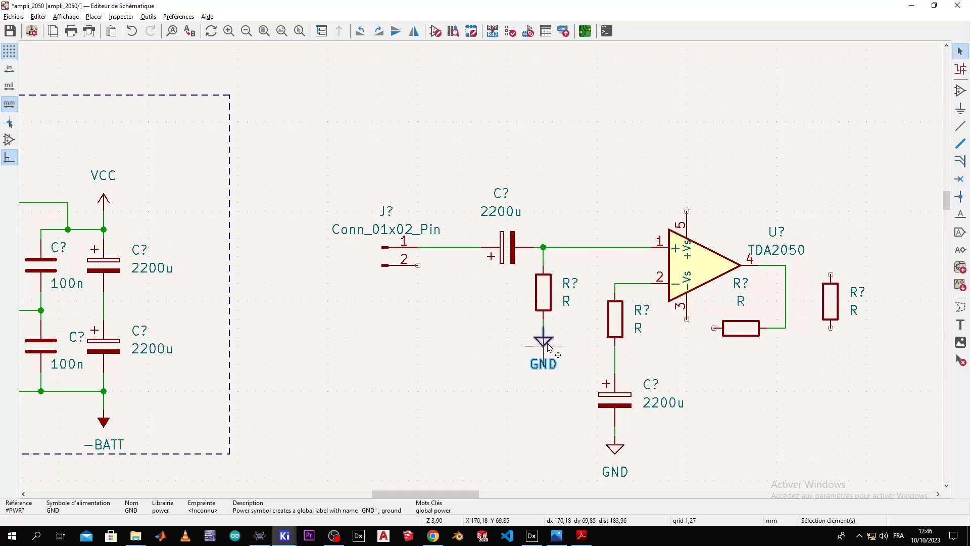
{"action": "key", "text": "ctrl+d"}
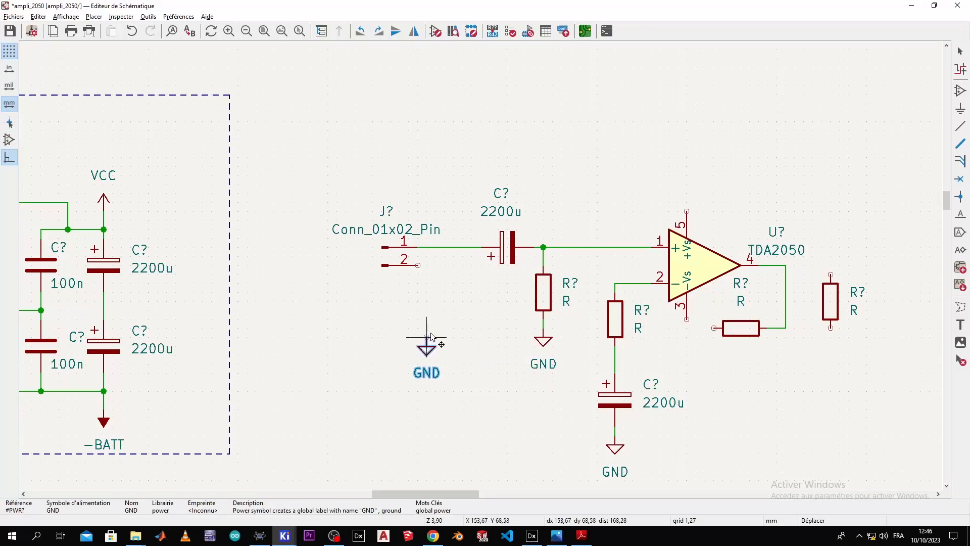
{"action": "left_click", "coordinate": [435, 327]}
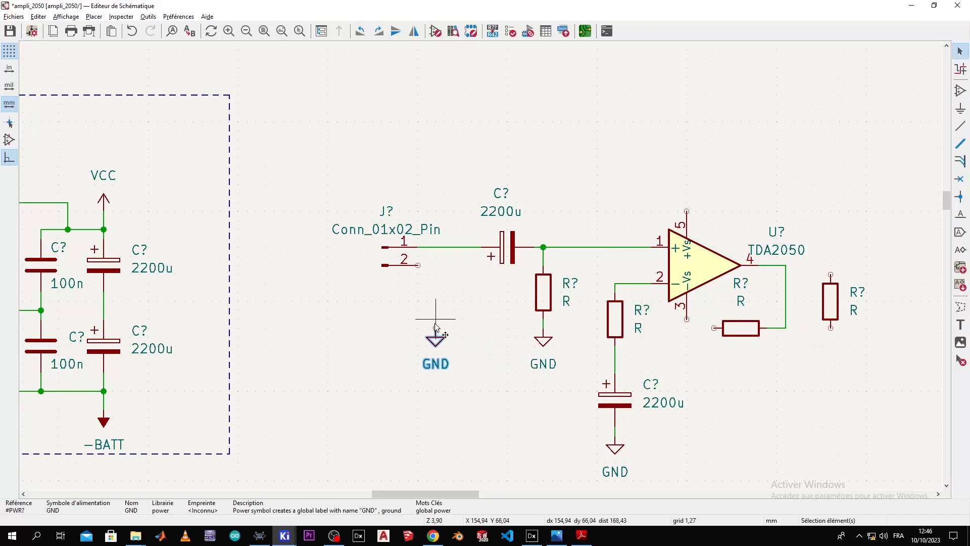
{"action": "key", "text": "Escape"}
{"action": "key", "text": "w"}
{"action": "left_click", "coordinate": [418, 264]}
{"action": "key", "text": "Escape"}
Step: Change the connector's value from Conn_01x02_Pin to Audio
{"action": "double_click", "coordinate": [391, 230]}
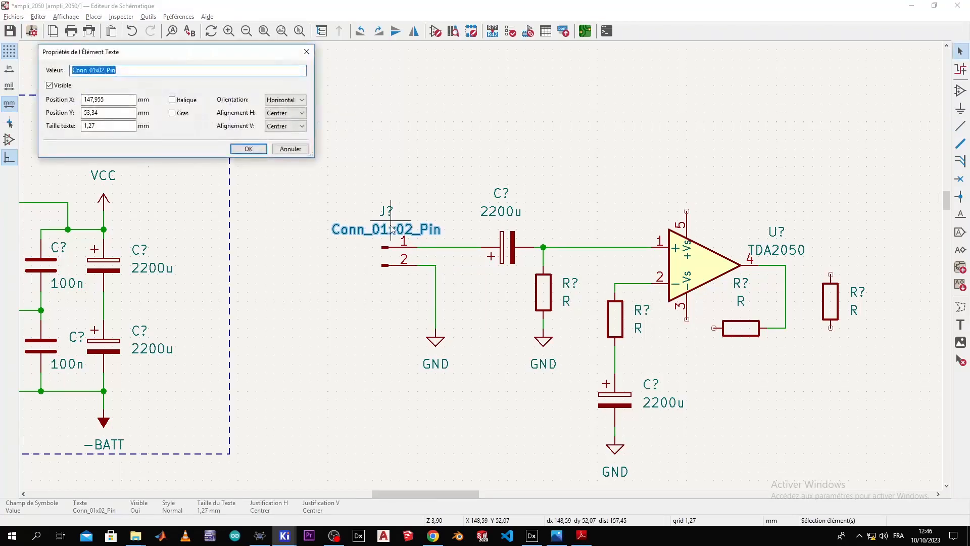
{"action": "type", "text": "A"}
{"action": "key", "text": "Return"}
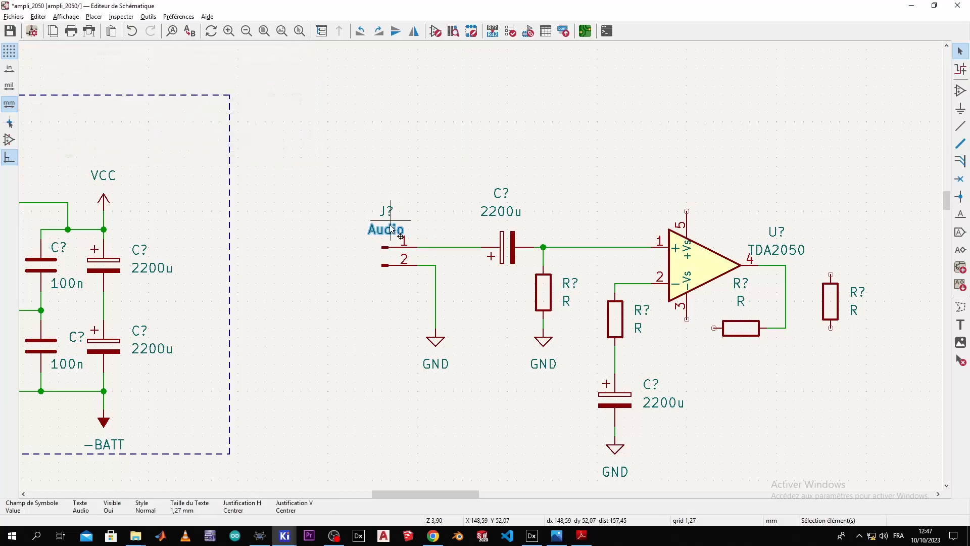
{"action": "scroll", "coordinate": [392, 230], "scroll_direction": "down", "scroll_amount": 2}
{"action": "scroll", "coordinate": [505, 265], "scroll_direction": "down", "scroll_amount": 2}
{"action": "scroll", "coordinate": [480, 265], "scroll_direction": "up", "scroll_amount": 4}
{"action": "middle_click_drag", "start_coordinate": [480, 265], "coordinate": [484, 194]}
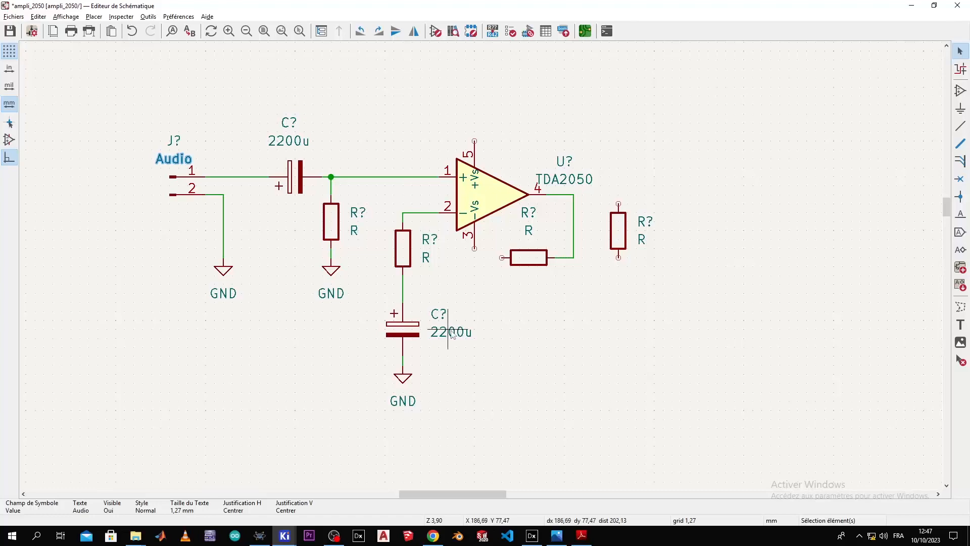
Step: Set the capacitor to 22u and the resistors to 680, 22k input and 22k feedback
{"action": "key", "text": "alt+Tab"}
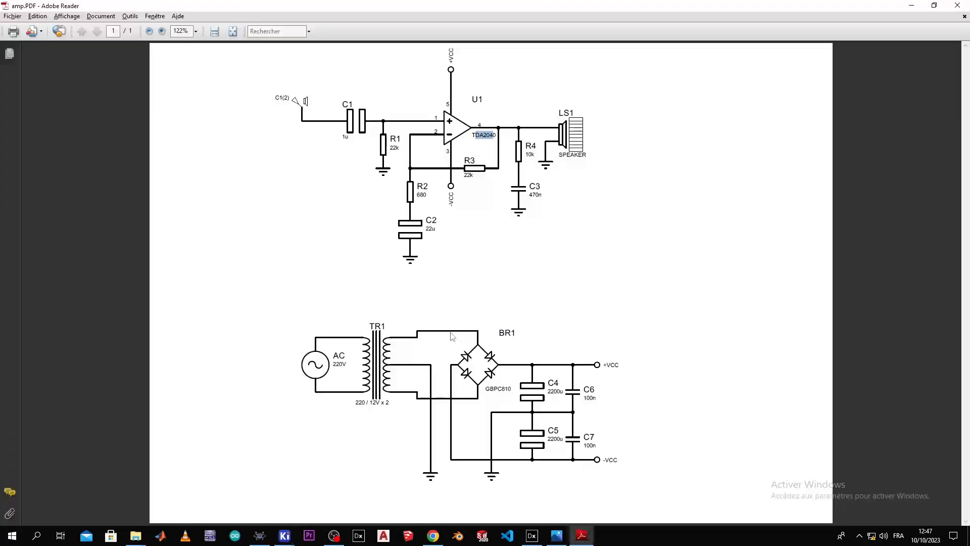
{"action": "key", "text": "alt+Tab"}
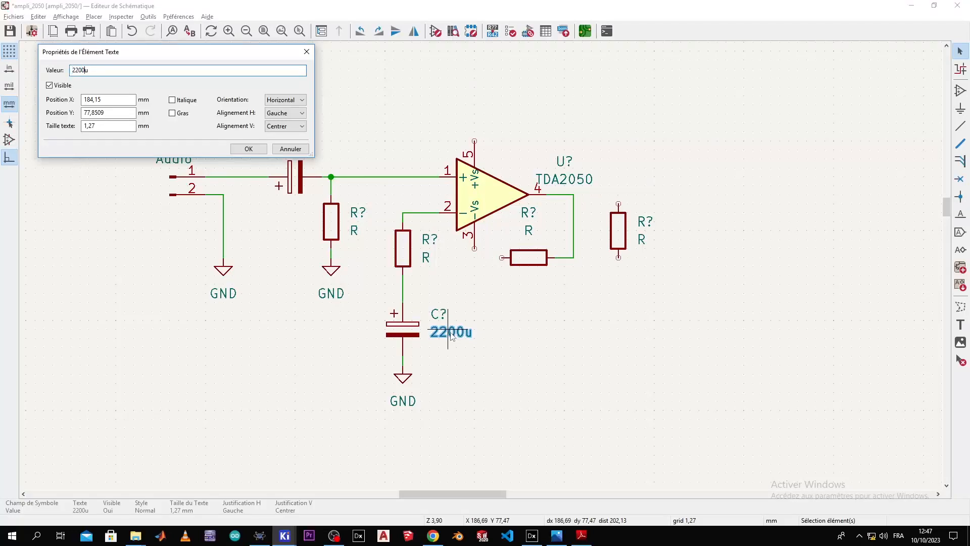
{"action": "key", "text": "Return"}
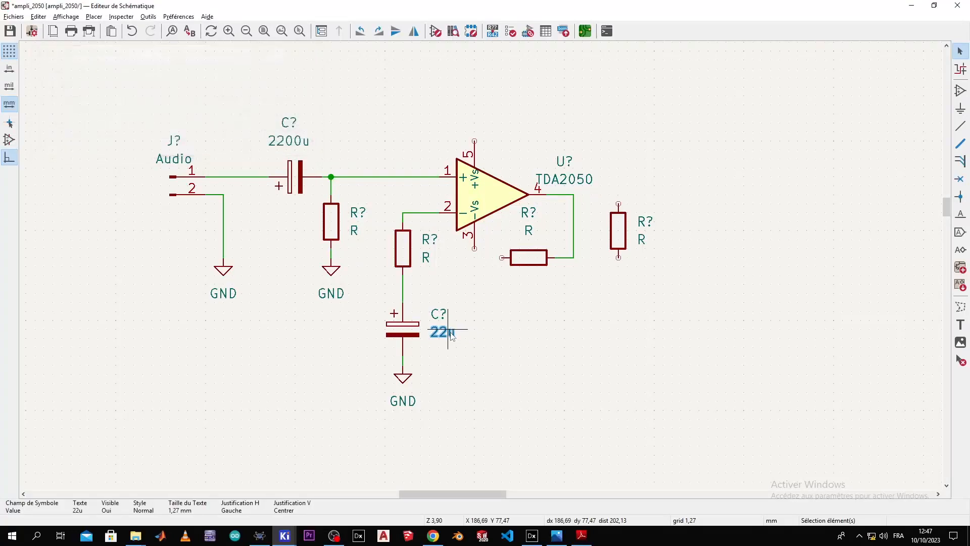
{"action": "left_click", "coordinate": [483, 314]}
{"action": "double_click", "coordinate": [427, 258]}
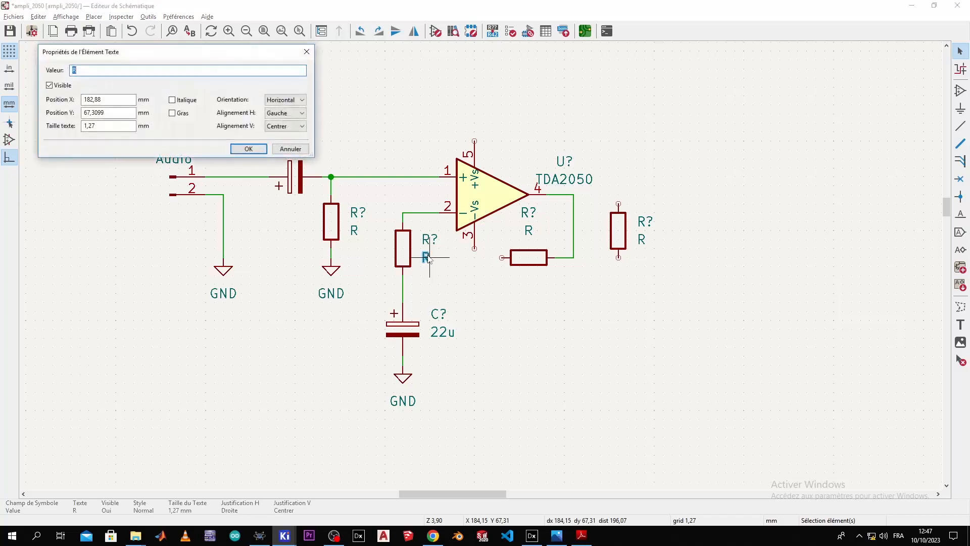
{"action": "key", "text": "Return"}
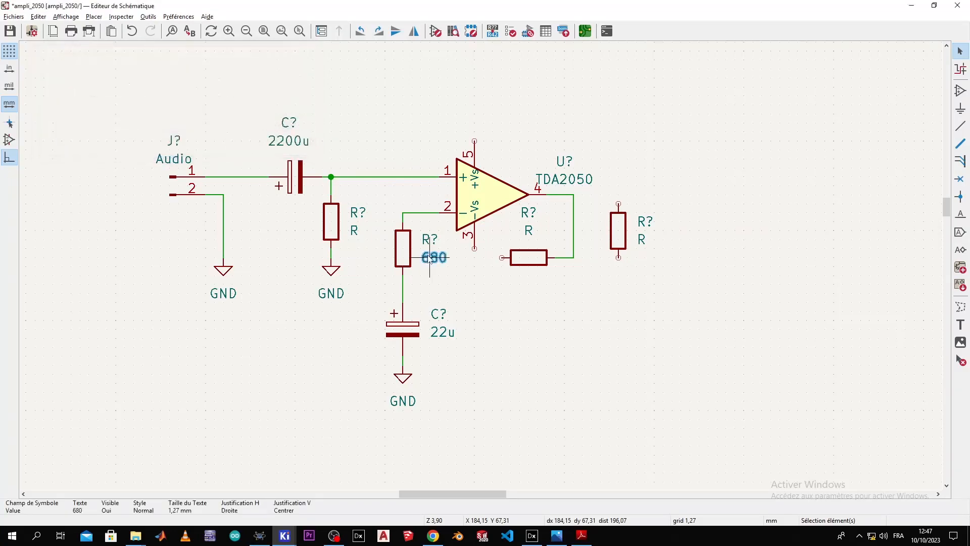
{"action": "double_click", "coordinate": [355, 231]}
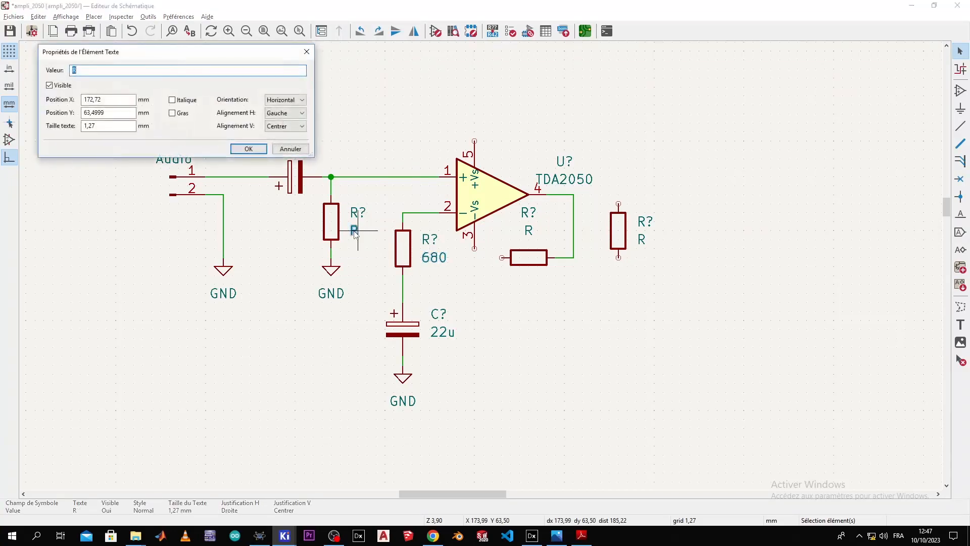
{"action": "key", "text": "Return"}
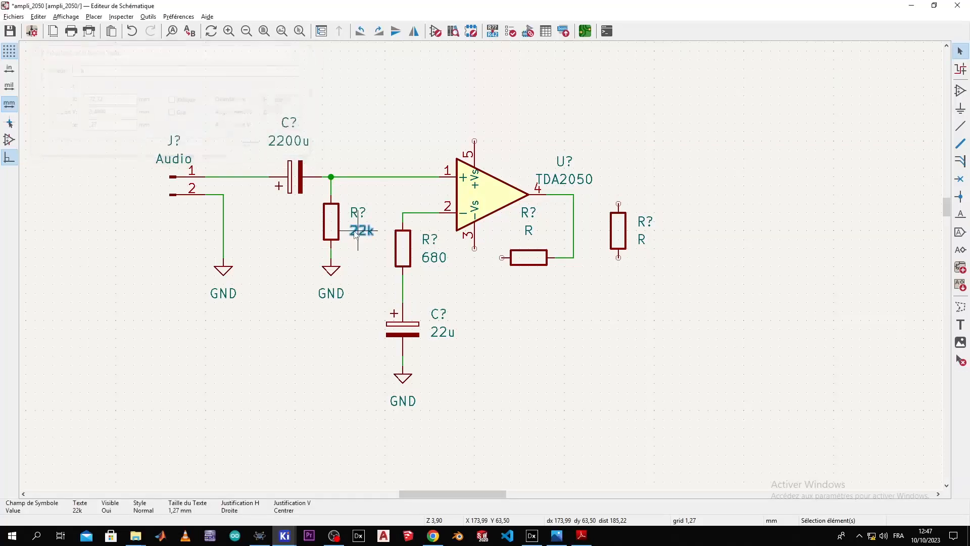
{"action": "double_click", "coordinate": [528, 232]}
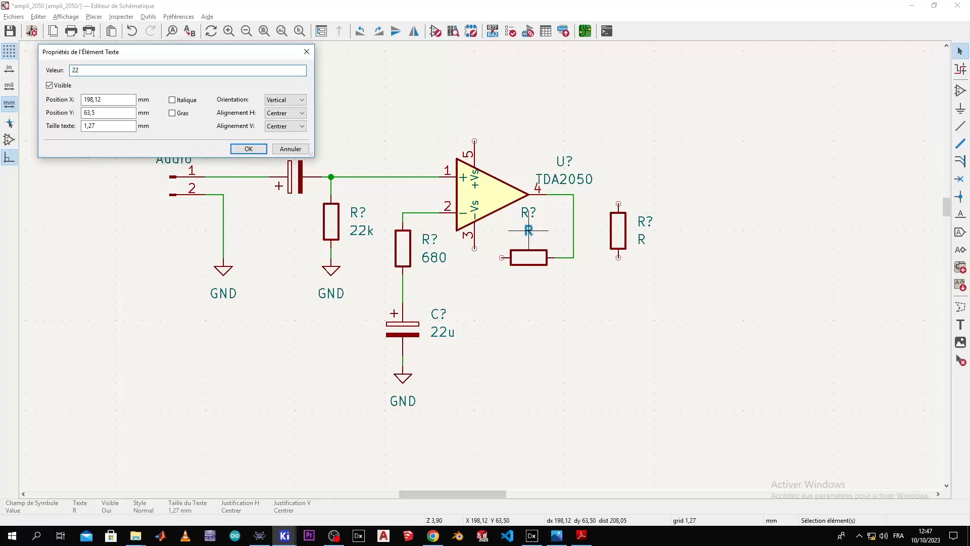
{"action": "key", "text": "Return"}
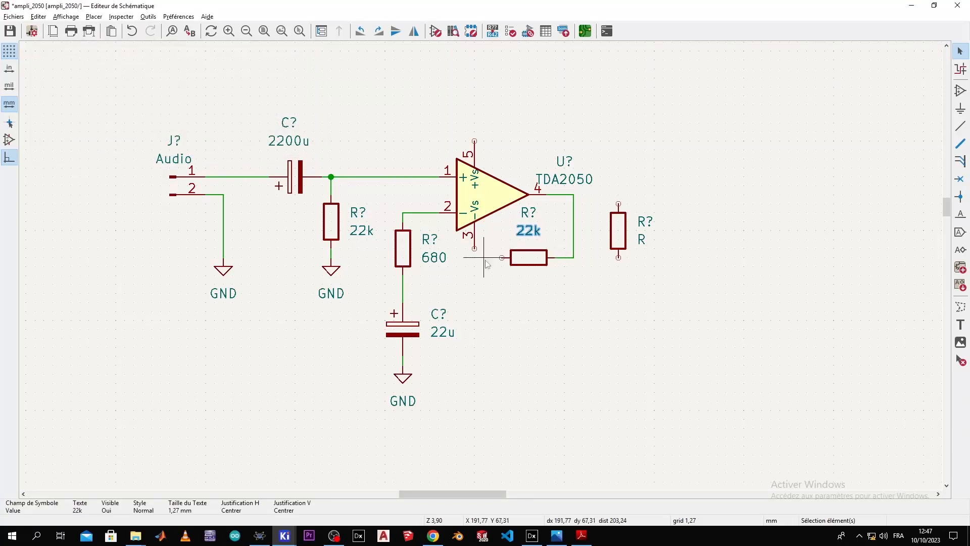
Step: Move the 680/22u/GND branch down and wire the feedback resistor to it
{"action": "left_click_drag", "start_coordinate": [383, 224], "coordinate": [456, 419]}
{"action": "left_click_drag", "start_coordinate": [404, 337], "coordinate": [404, 384]}
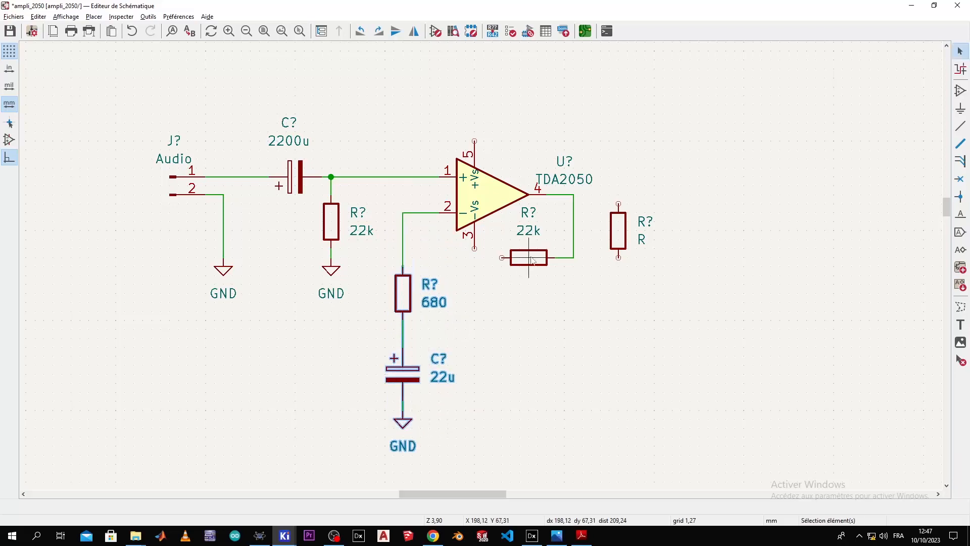
{"action": "left_click", "coordinate": [501, 257]}
{"action": "left_click", "coordinate": [403, 258]}
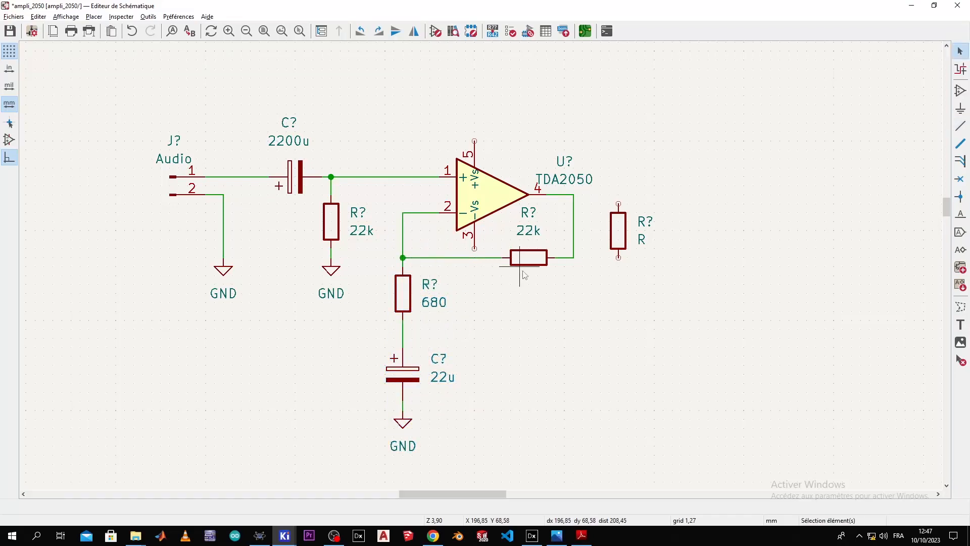
Step: Set the rightmost resistor's value to 10k
{"action": "key", "text": "alt+Tab"}
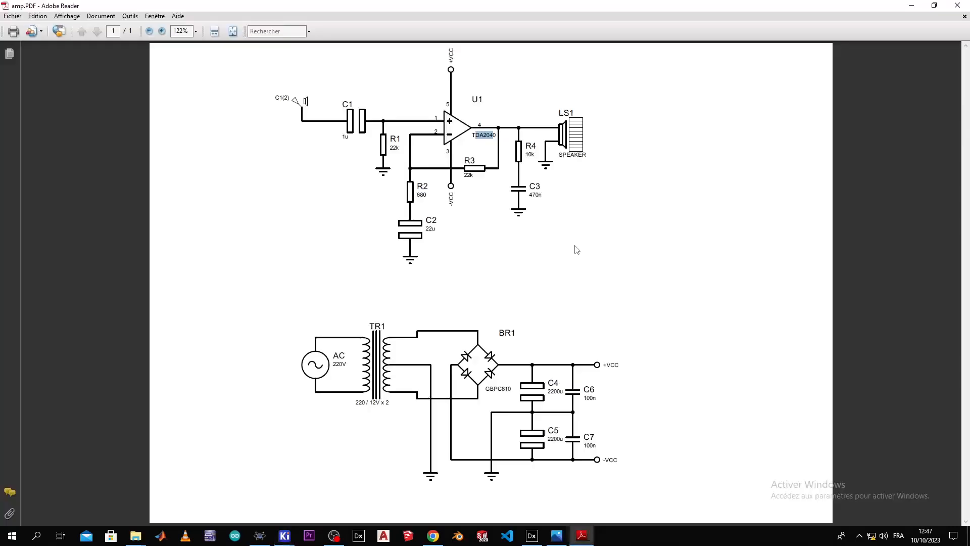
{"action": "key", "text": "alt+Tab"}
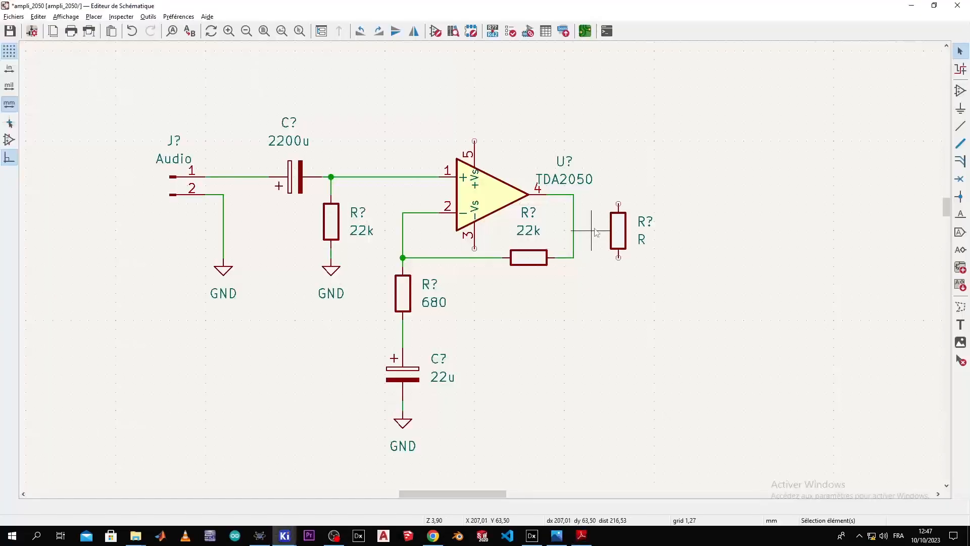
{"action": "double_click", "coordinate": [644, 240]}
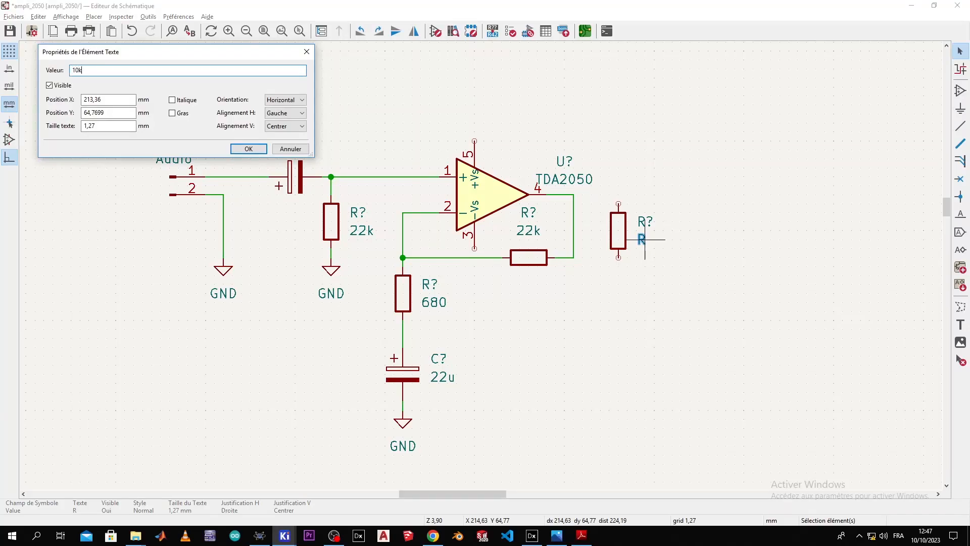
{"action": "type", "text": "10k"}
{"action": "key", "text": "Return"}
{"action": "key", "text": "alt+Tab"}
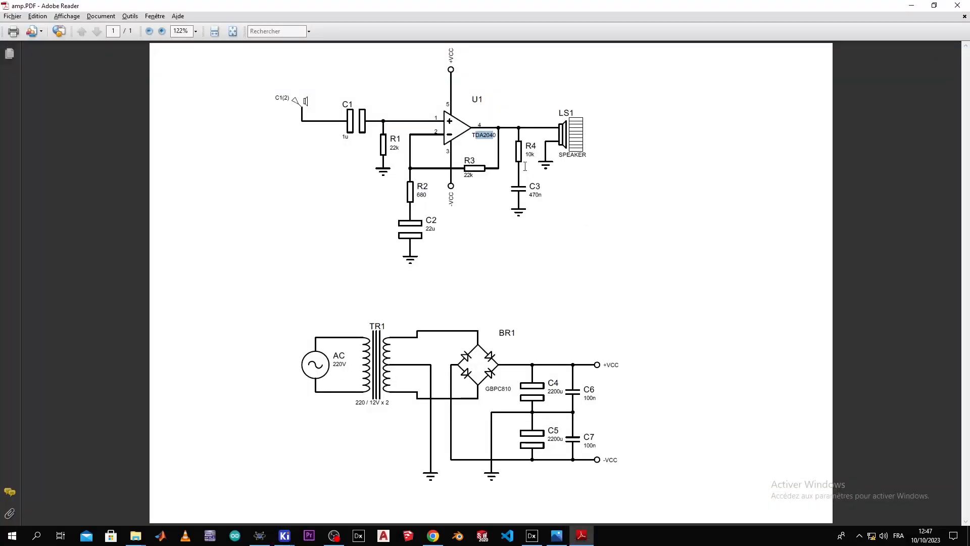
{"action": "key", "text": "alt+Tab"}
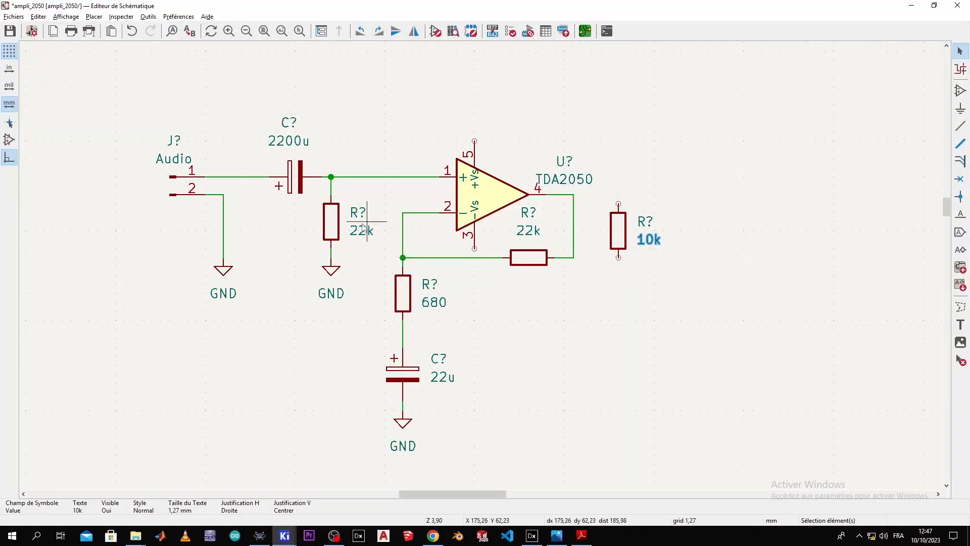
{"action": "scroll", "coordinate": [340, 257], "scroll_direction": "down", "scroll_amount": 3}
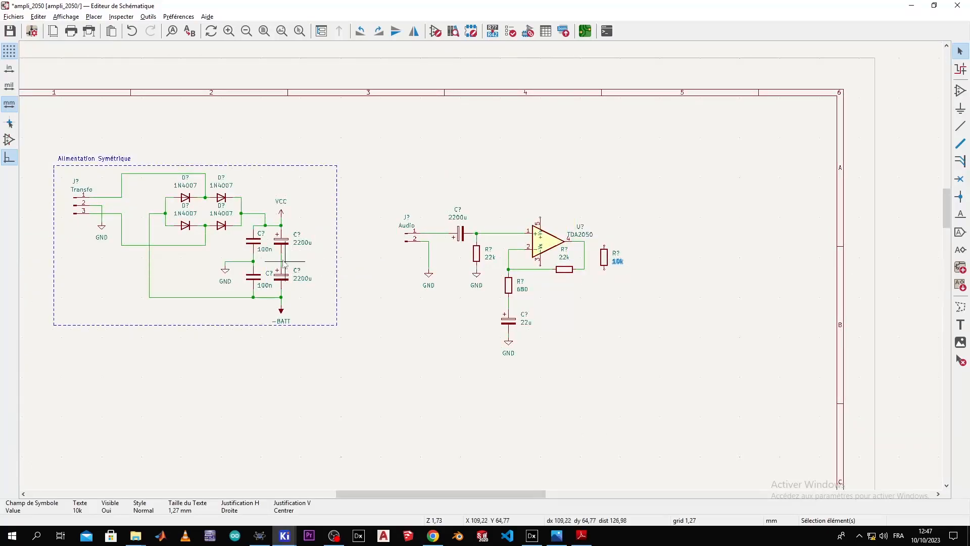
Step: Duplicate a 100n capacitor below the 10k resistor and change its value to 470n
{"action": "left_click", "coordinate": [253, 241]}
{"action": "key", "text": "ctrl+d"}
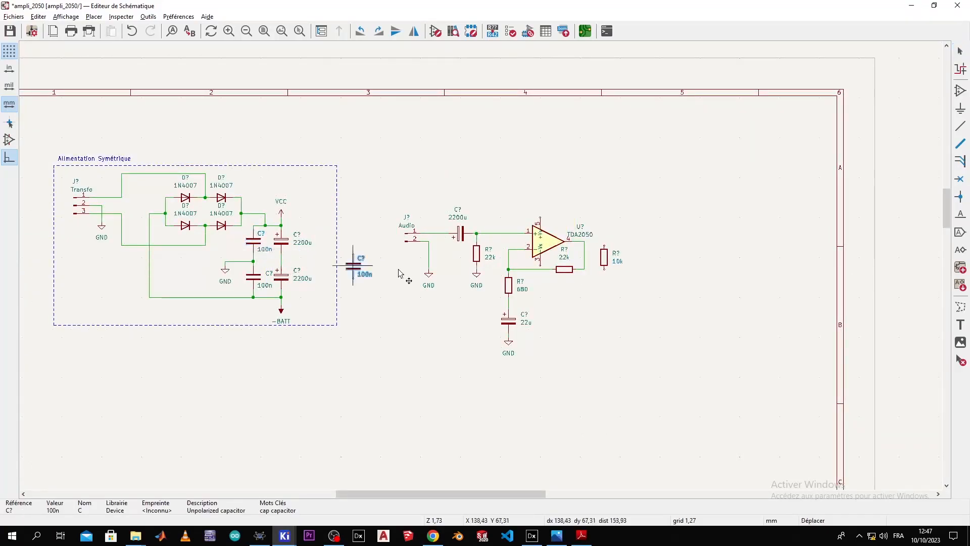
{"action": "scroll", "coordinate": [606, 296], "scroll_direction": "up", "scroll_amount": 3}
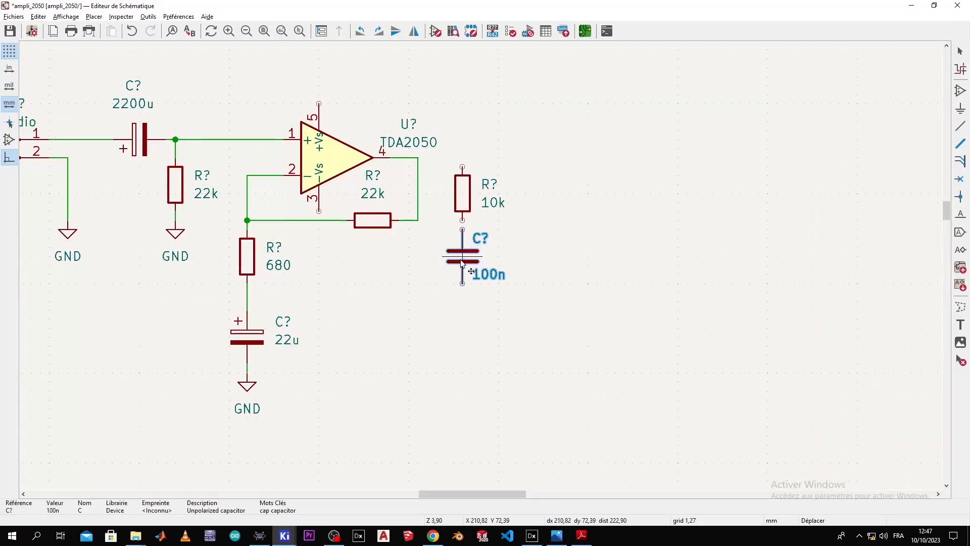
{"action": "left_click", "coordinate": [470, 270]}
{"action": "key", "text": "Escape"}
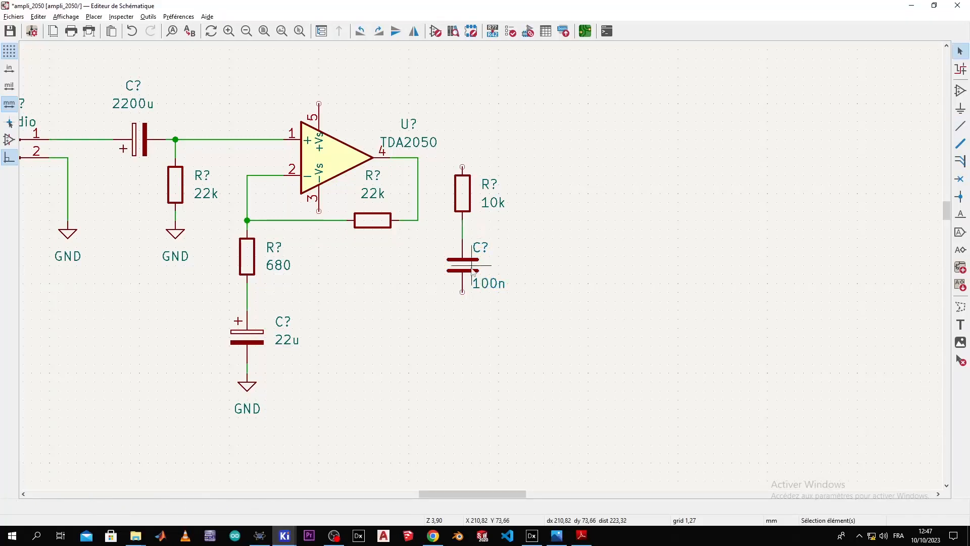
{"action": "double_click", "coordinate": [487, 283]}
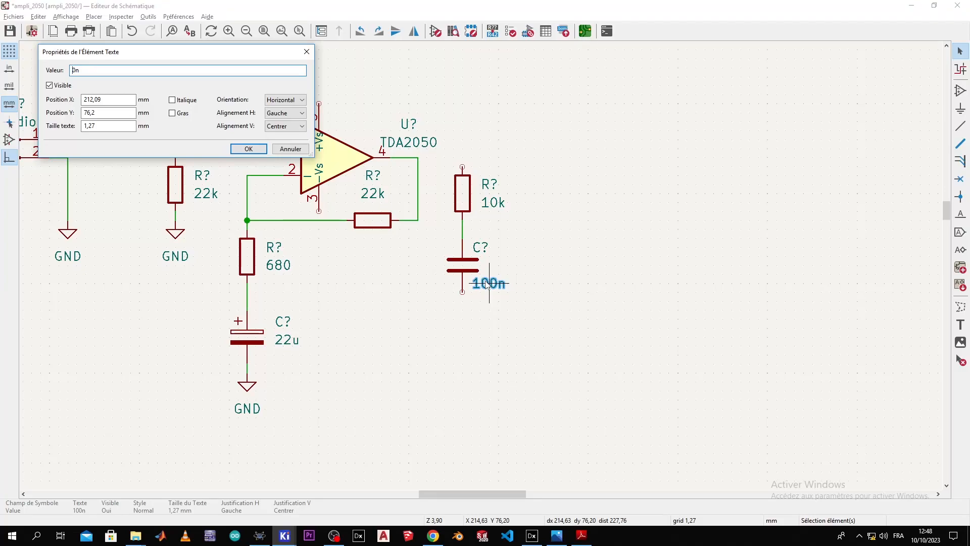
{"action": "type", "text": "470n"}
{"action": "key", "text": "Return"}
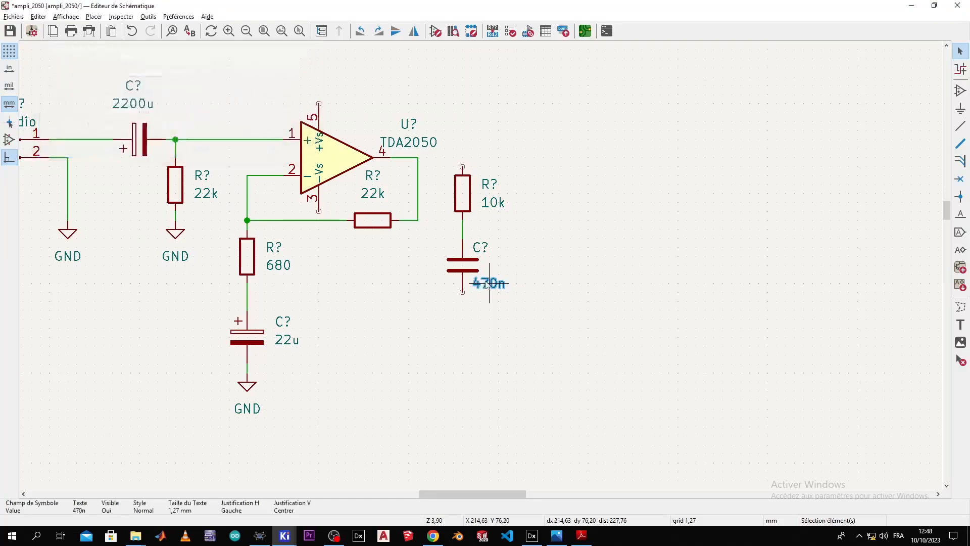
Step: Wire the 10k resistor to the TDA2050's output pin 4
{"action": "key", "text": "alt+Tab"}
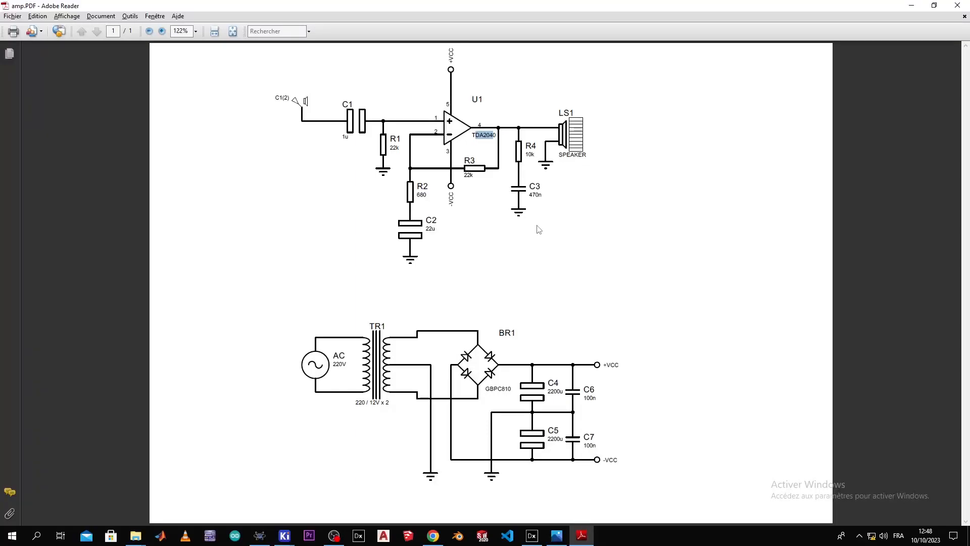
{"action": "key", "text": "alt+Tab"}
{"action": "key", "text": "w"}
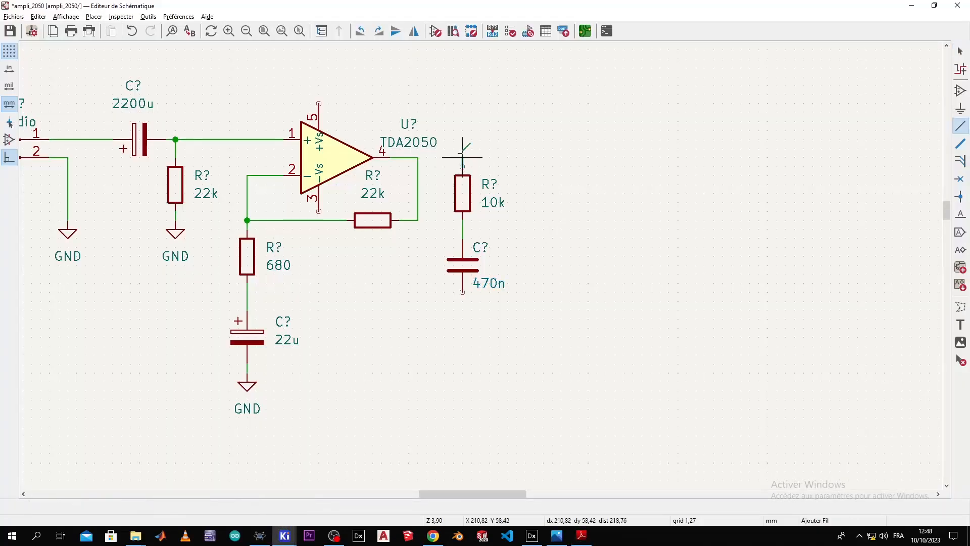
{"action": "key", "text": "Escape"}
{"action": "key", "text": "alt+Tab"}
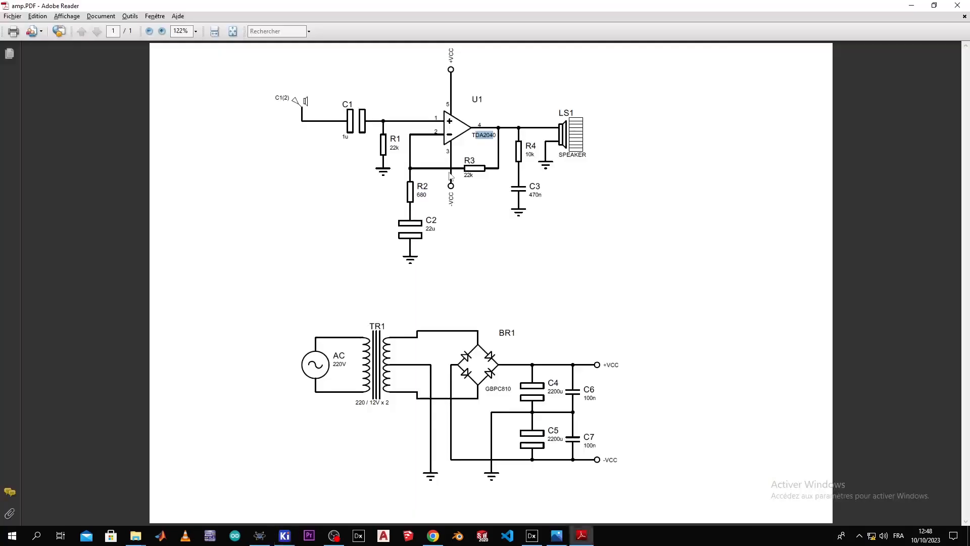
{"action": "key", "text": "alt+Tab"}
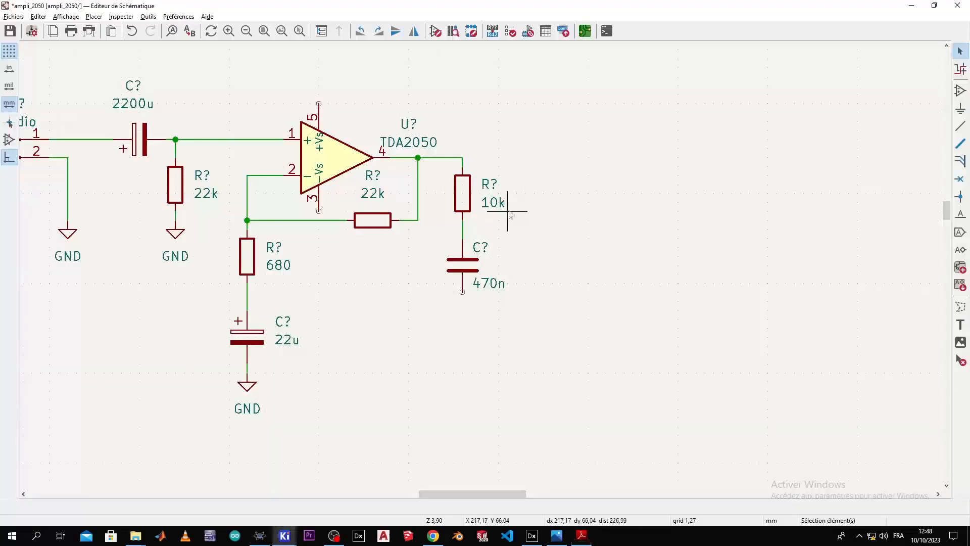
Step: Ground the lower end of the 470n capacitor with a duplicated GND symbol
{"action": "left_click", "coordinate": [245, 387]}
{"action": "key", "text": "ctrl+d"}
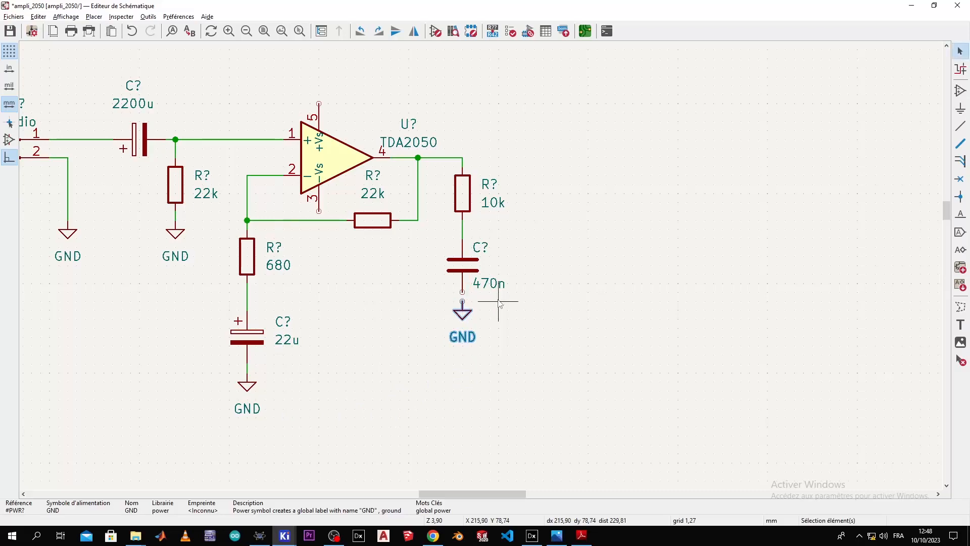
{"action": "left_click", "coordinate": [464, 296]}
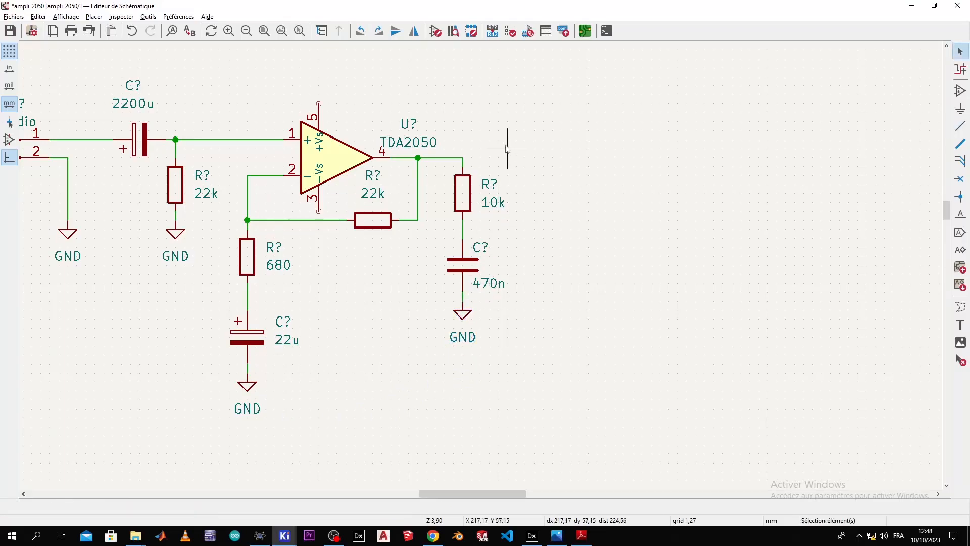
{"action": "scroll", "coordinate": [507, 149], "scroll_direction": "down", "scroll_amount": 2}
{"action": "scroll", "coordinate": [481, 268], "scroll_direction": "up", "scroll_amount": 2}
{"action": "middle_click_drag", "start_coordinate": [489, 229], "coordinate": [673, 124]}
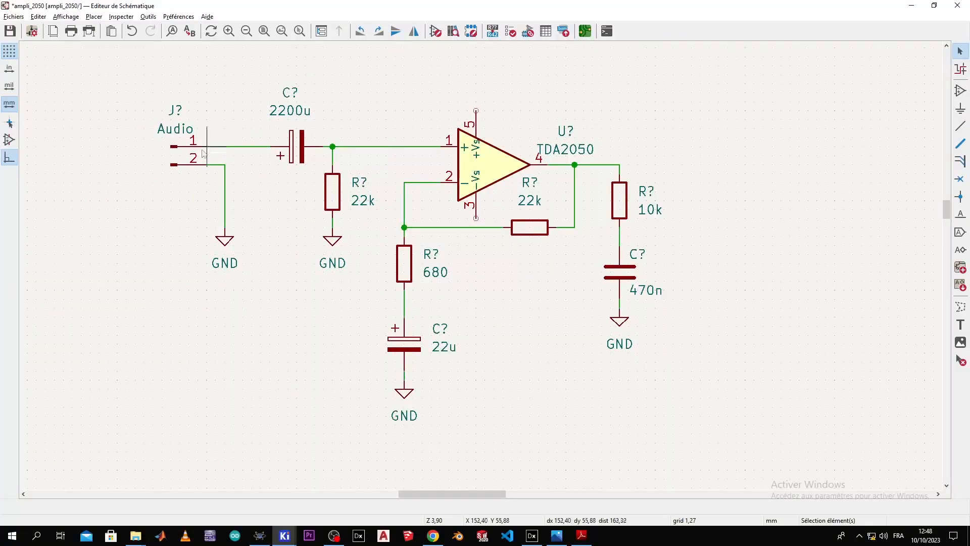
Step: Place a rotated copy of the Audio connector right of the amplifier, wiring pin 2 to the output
{"action": "left_click", "coordinate": [178, 172]}
{"action": "key", "text": "ctrl+d"}
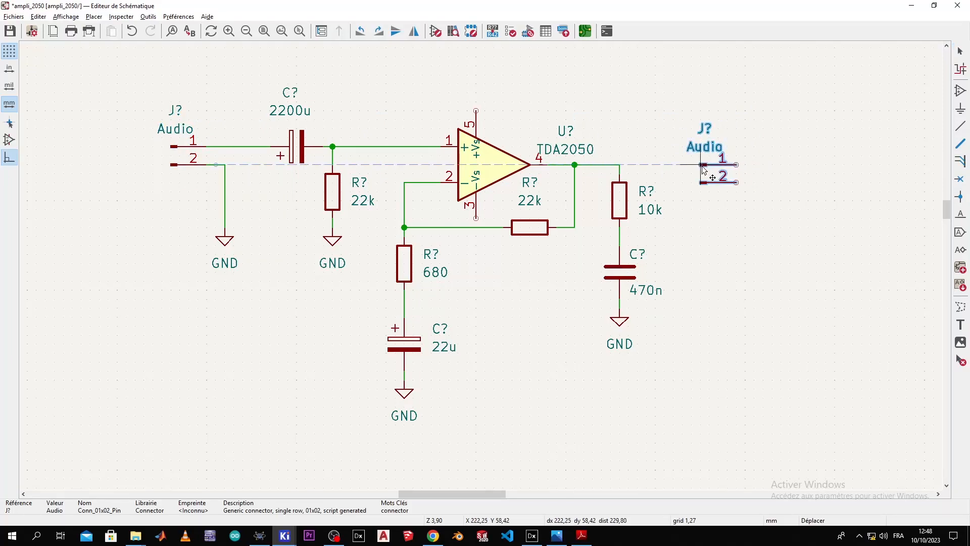
{"action": "left_click", "coordinate": [711, 154]}
{"action": "right_click", "coordinate": [711, 154]}
{"action": "left_click", "coordinate": [722, 181]}
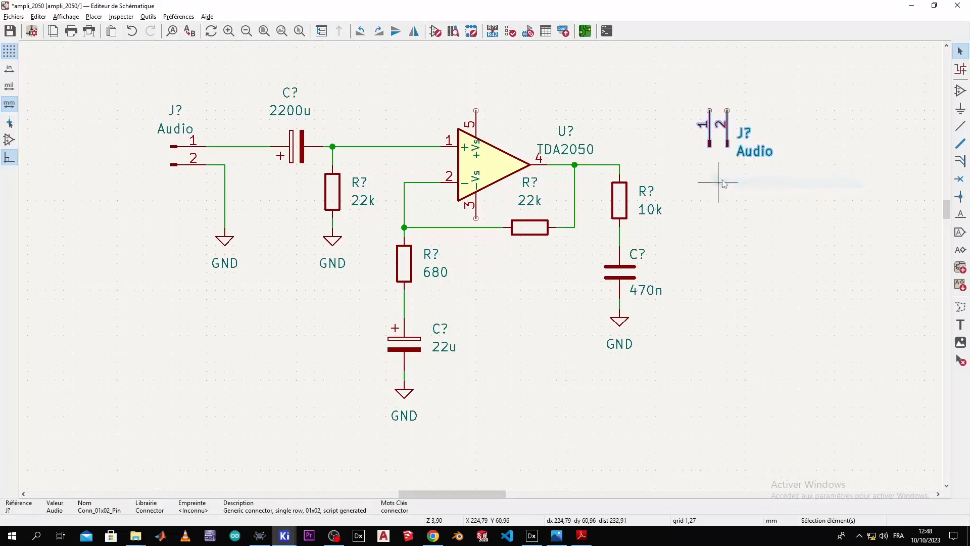
{"action": "right_click", "coordinate": [724, 182]}
{"action": "left_click", "coordinate": [729, 181]}
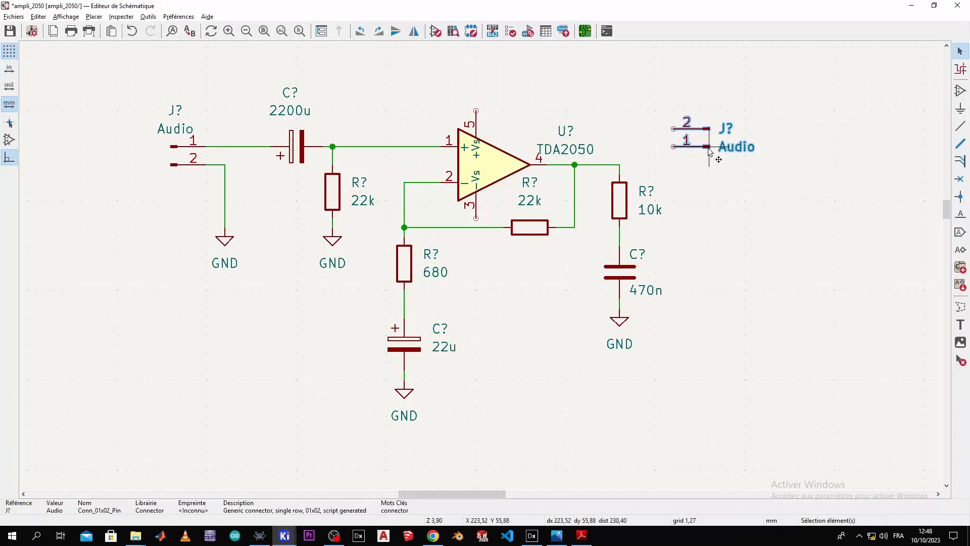
{"action": "key", "text": "m"}
{"action": "left_click", "coordinate": [727, 182]}
{"action": "left_click", "coordinate": [695, 166]}
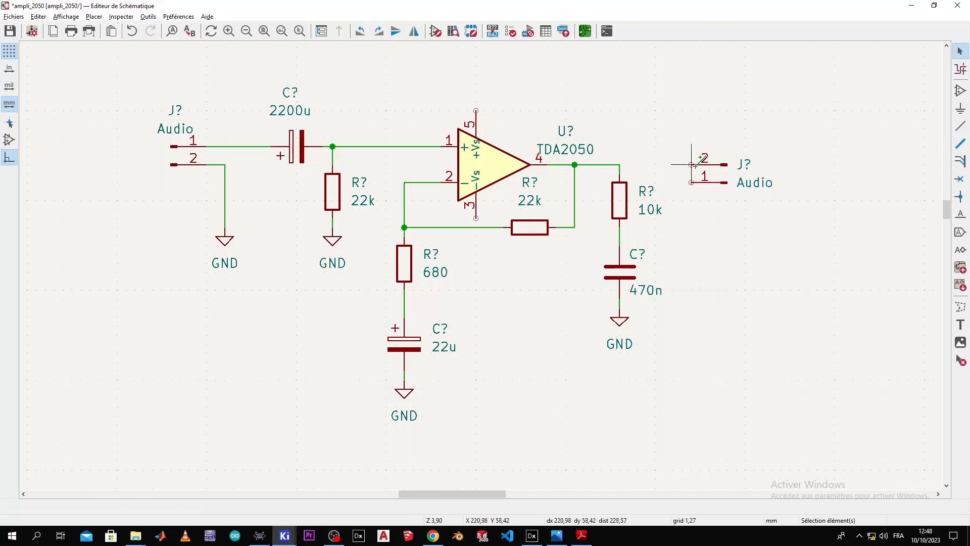
{"action": "left_click", "coordinate": [692, 164]}
{"action": "left_click", "coordinate": [619, 164]}
Step: Ground the output connector's pin 1 with a duplicated GND symbol
{"action": "left_click", "coordinate": [233, 238]}
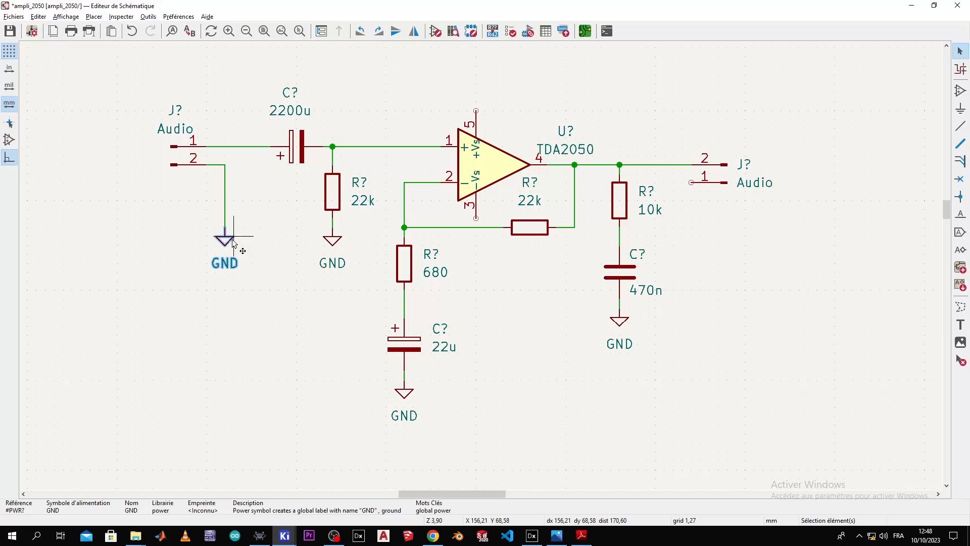
{"action": "key", "text": "ctrl+d"}
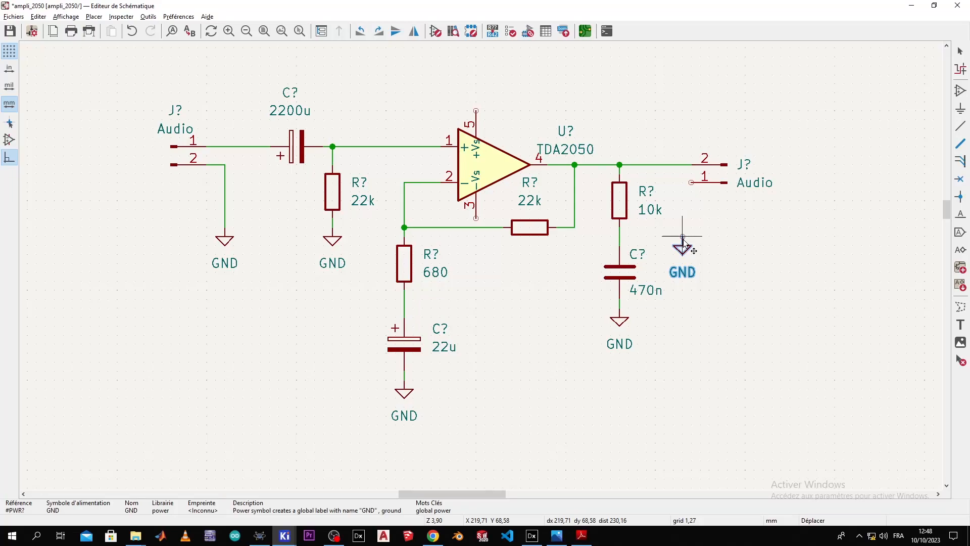
{"action": "left_click", "coordinate": [683, 230]}
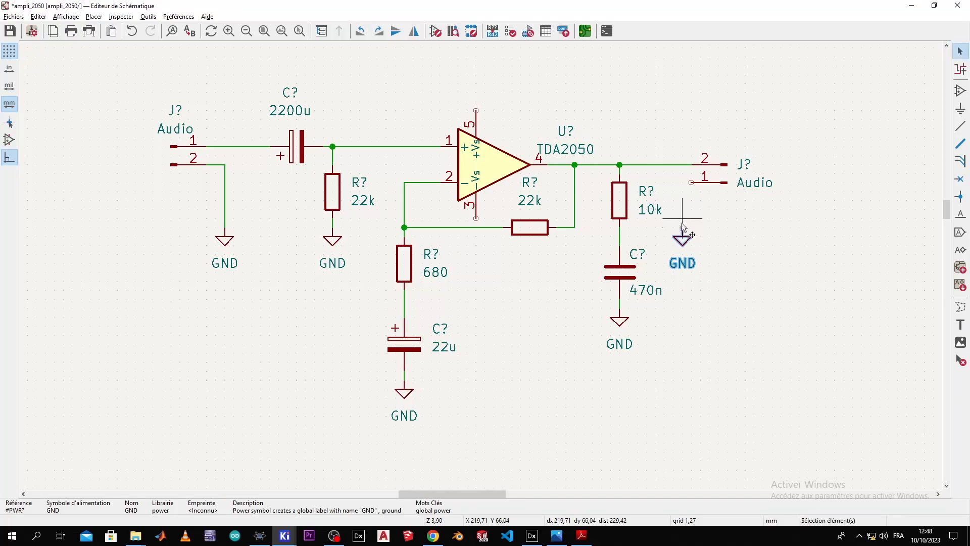
{"action": "key", "text": "w"}
{"action": "left_click", "coordinate": [692, 182]}
{"action": "key", "text": "Escape"}
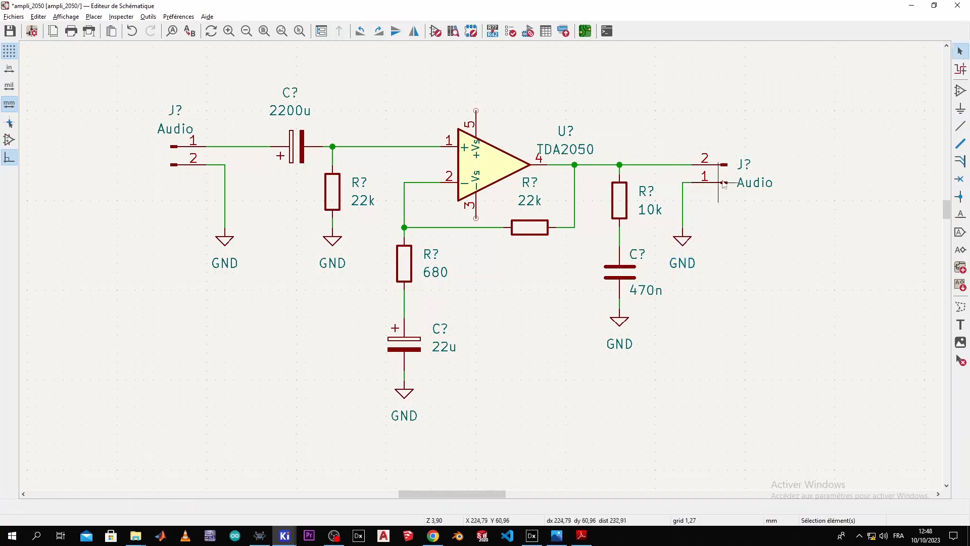
{"action": "scroll", "coordinate": [692, 182], "scroll_direction": "down", "scroll_amount": 3}
{"action": "scroll", "coordinate": [552, 238], "scroll_direction": "up", "scroll_amount": 4}
Step: Relabel the output connector from Audio to Speaker
{"action": "double_click", "coordinate": [561, 246]}
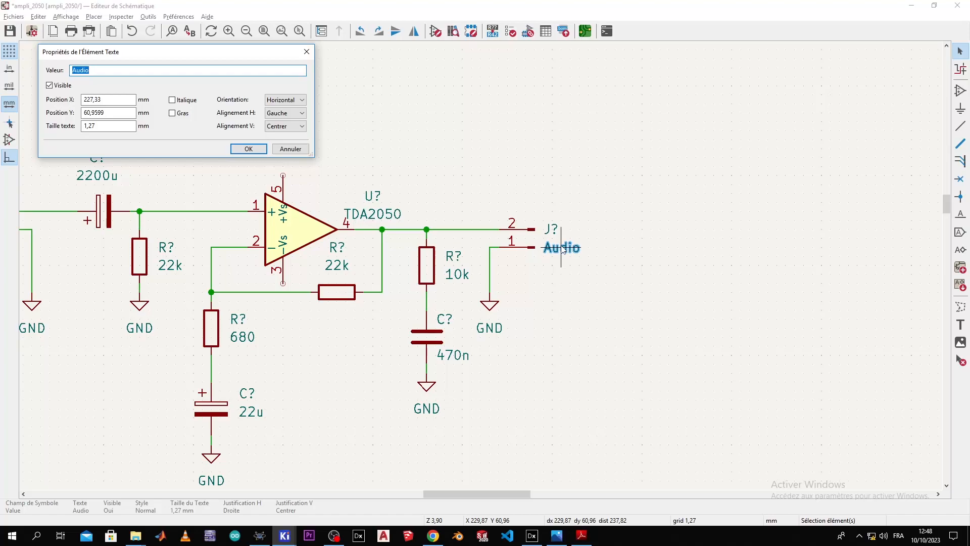
{"action": "type", "text": "S"}
{"action": "key", "text": "Return"}
{"action": "scroll", "coordinate": [418, 242], "scroll_direction": "down", "scroll_amount": 2}
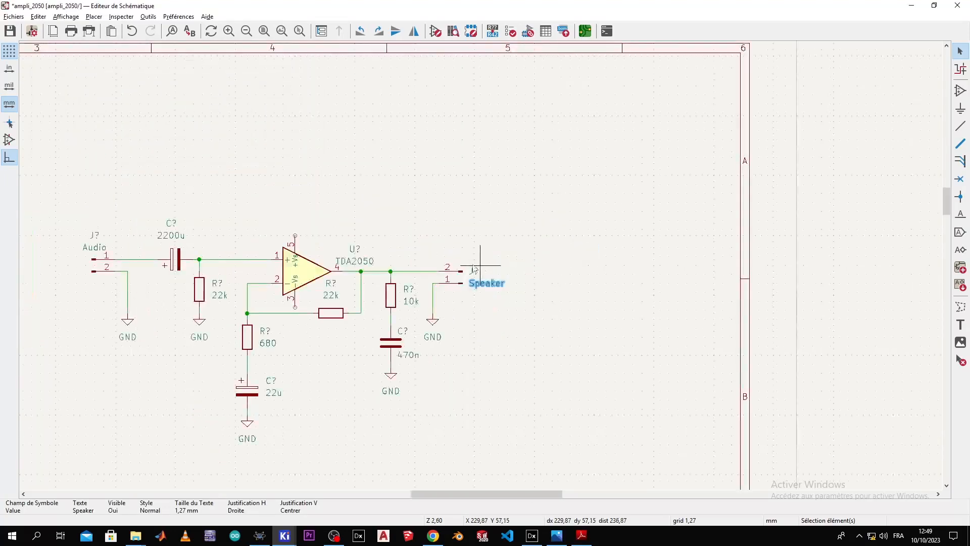
{"action": "left_click", "coordinate": [418, 243]}
{"action": "middle_click_drag", "start_coordinate": [418, 243], "coordinate": [691, 152]}
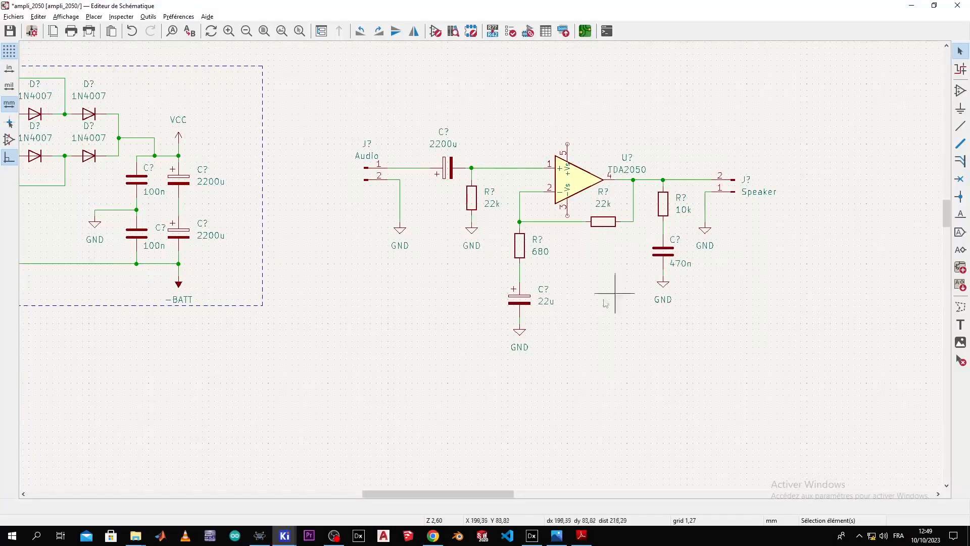
{"action": "key", "text": "alt+Tab"}
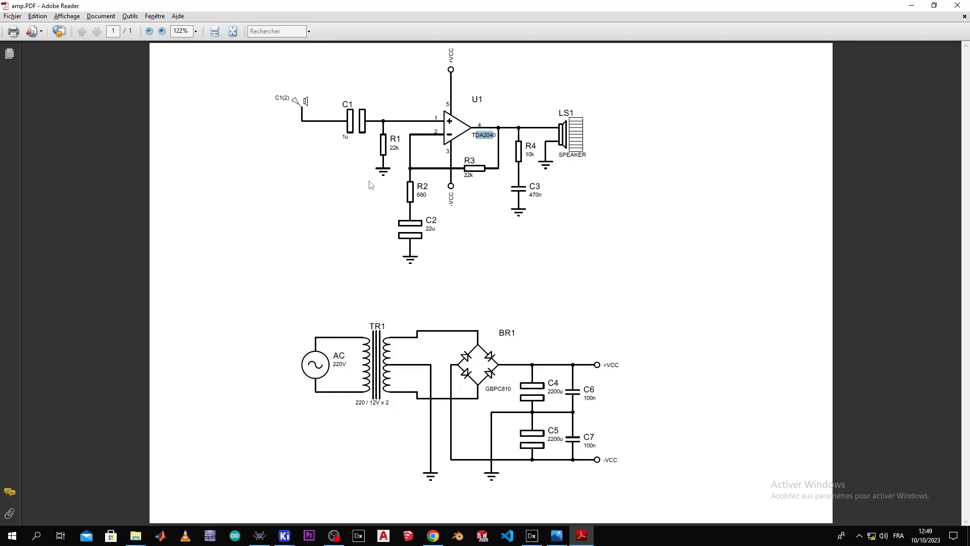
{"action": "key", "text": "alt+Tab"}
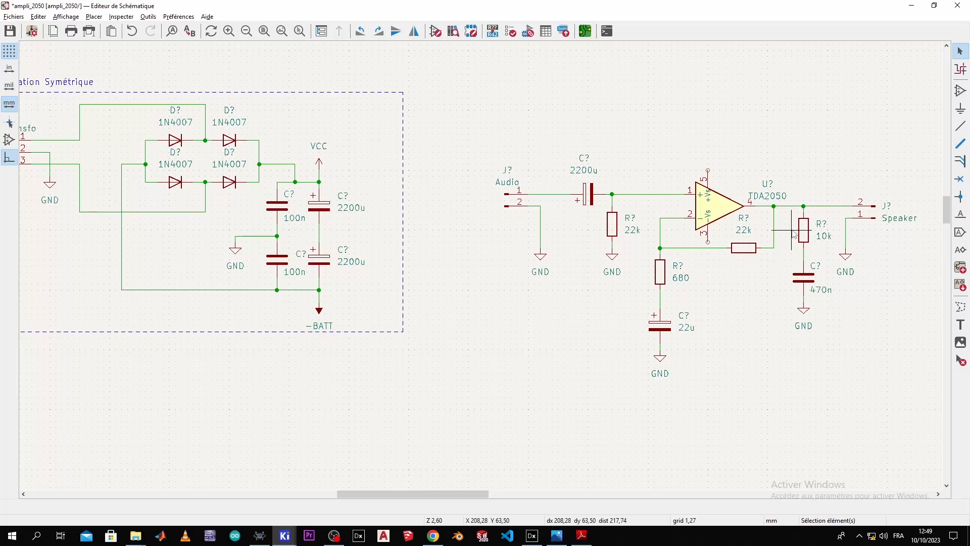
Step: Place a VCC power symbol above the TDA2050's pin 5
{"action": "left_click", "coordinate": [319, 170]}
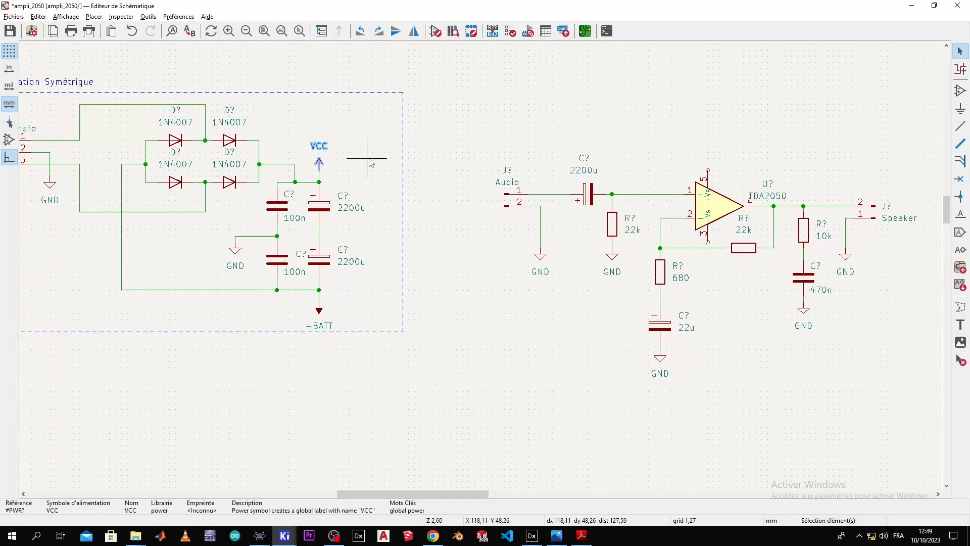
{"action": "key", "text": "m"}
{"action": "scroll", "coordinate": [707, 172], "scroll_direction": "up", "scroll_amount": 2}
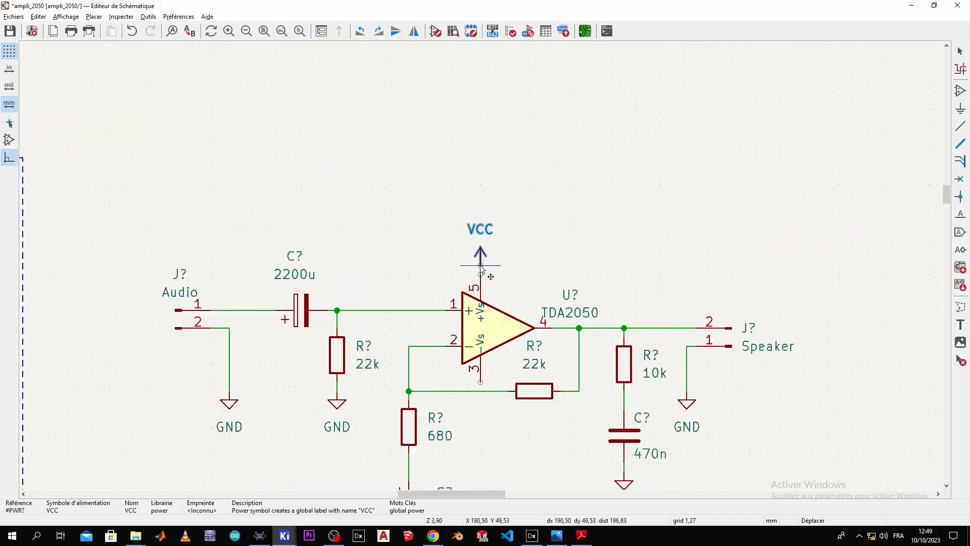
{"action": "left_click", "coordinate": [480, 265]}
{"action": "scroll", "coordinate": [351, 260], "scroll_direction": "up", "scroll_amount": 1}
{"action": "scroll", "coordinate": [480, 256], "scroll_direction": "down", "scroll_amount": 1}
{"action": "scroll", "coordinate": [479, 266], "scroll_direction": "down", "scroll_amount": 2}
Step: Place a -BATT power symbol below the TDA2050's pin 3
{"action": "left_click", "coordinate": [200, 395]}
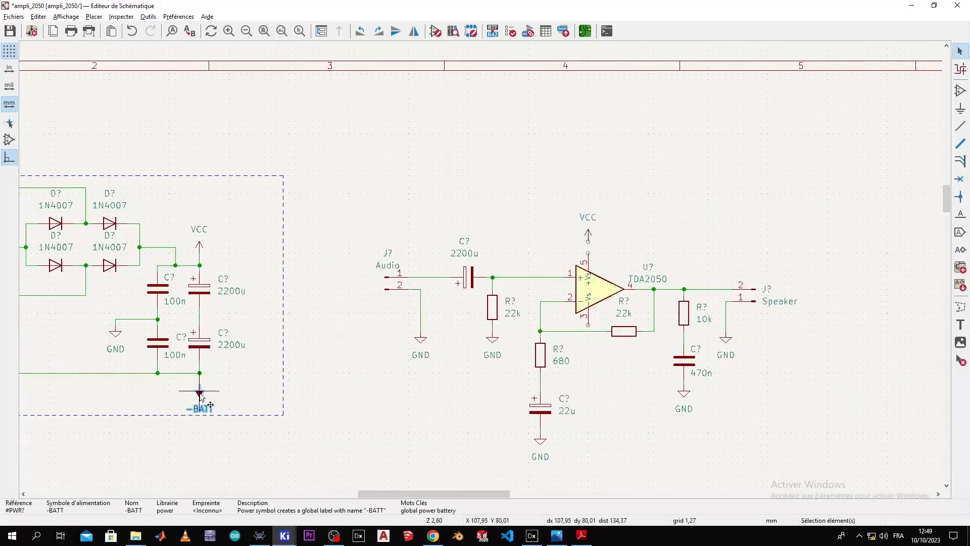
{"action": "key", "text": "m"}
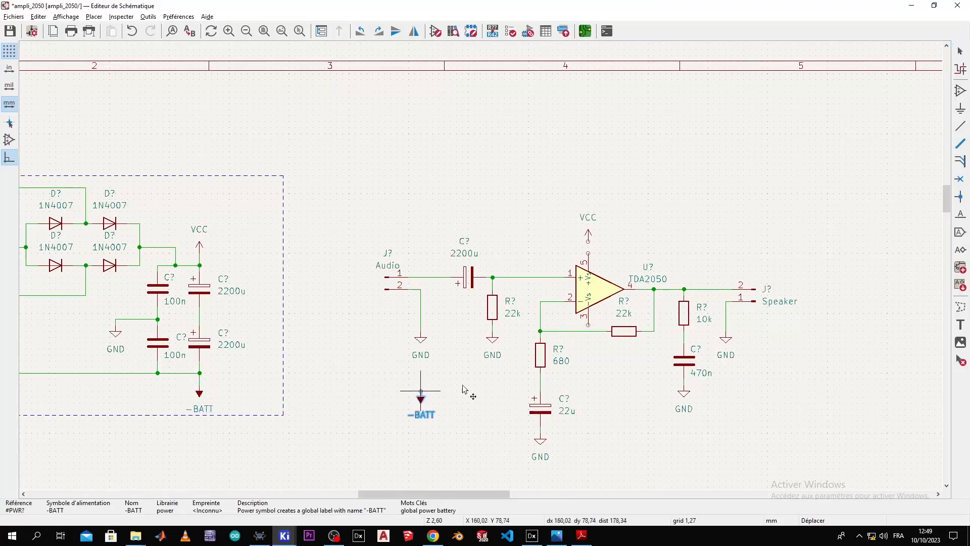
{"action": "scroll", "coordinate": [587, 336], "scroll_direction": "up", "scroll_amount": 2}
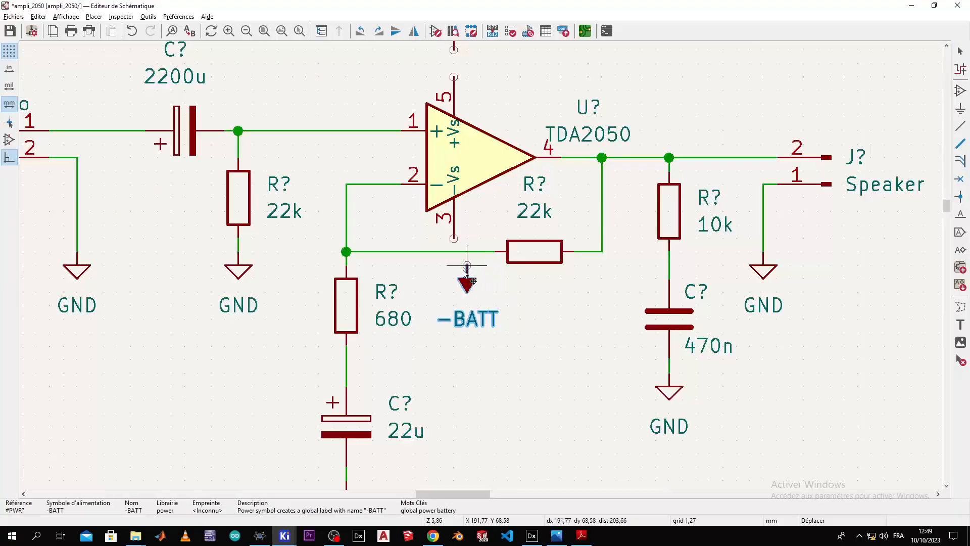
{"action": "left_click", "coordinate": [463, 274]}
{"action": "scroll", "coordinate": [485, 205], "scroll_direction": "down", "scroll_amount": 4}
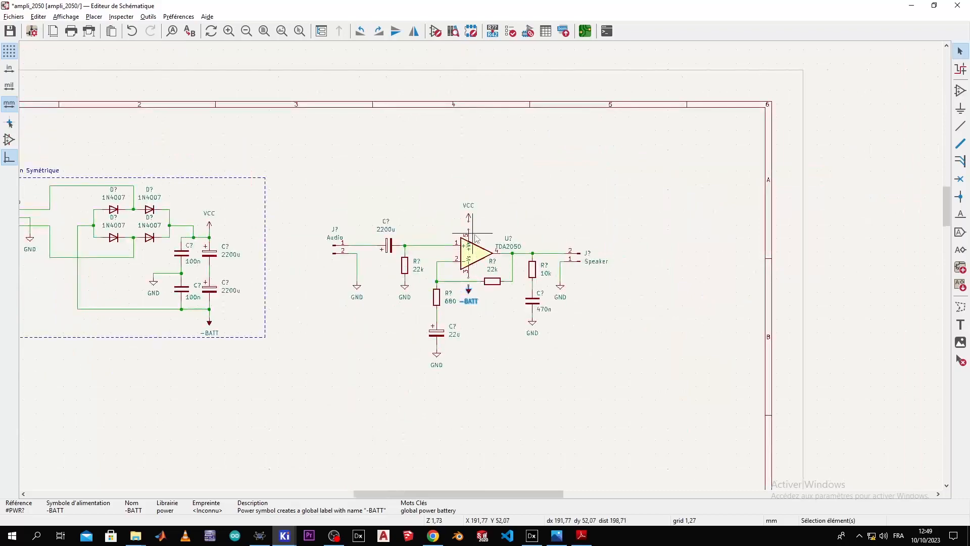
Step: Wire -BATT to pin 3 and VCC to pin 5 of the TDA2050
{"action": "double_click", "coordinate": [469, 205]}
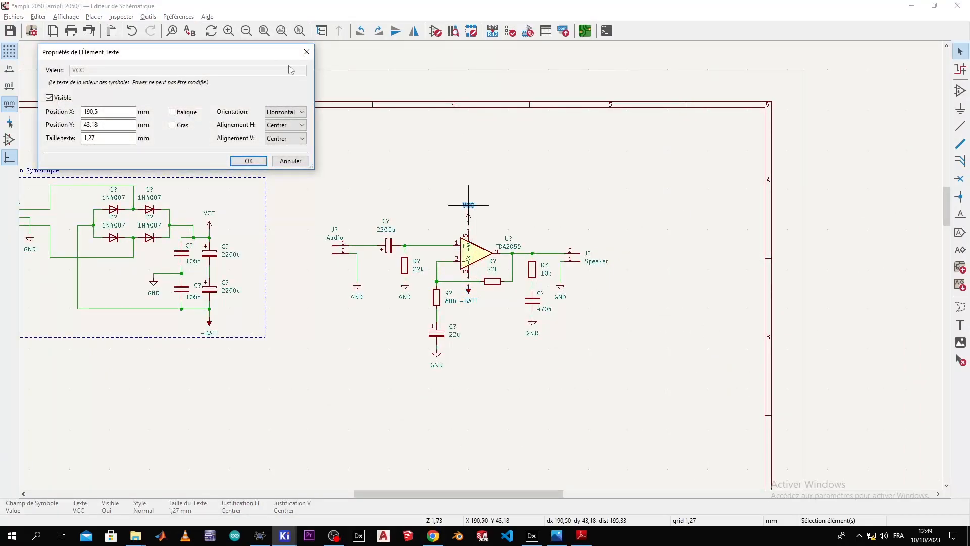
{"action": "left_click", "coordinate": [306, 51]}
{"action": "scroll", "coordinate": [475, 283], "scroll_direction": "up", "scroll_amount": 4}
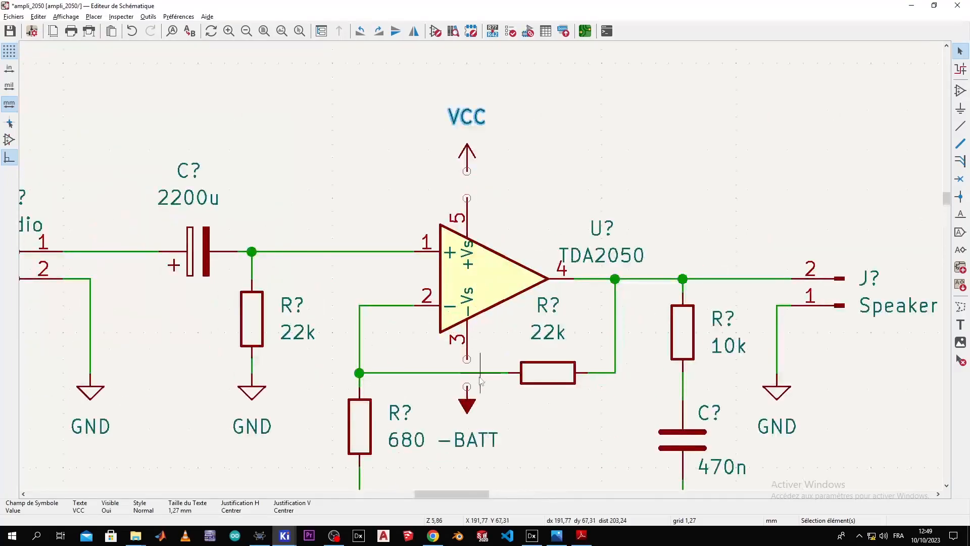
{"action": "left_click", "coordinate": [467, 387]}
{"action": "left_click", "coordinate": [467, 359]}
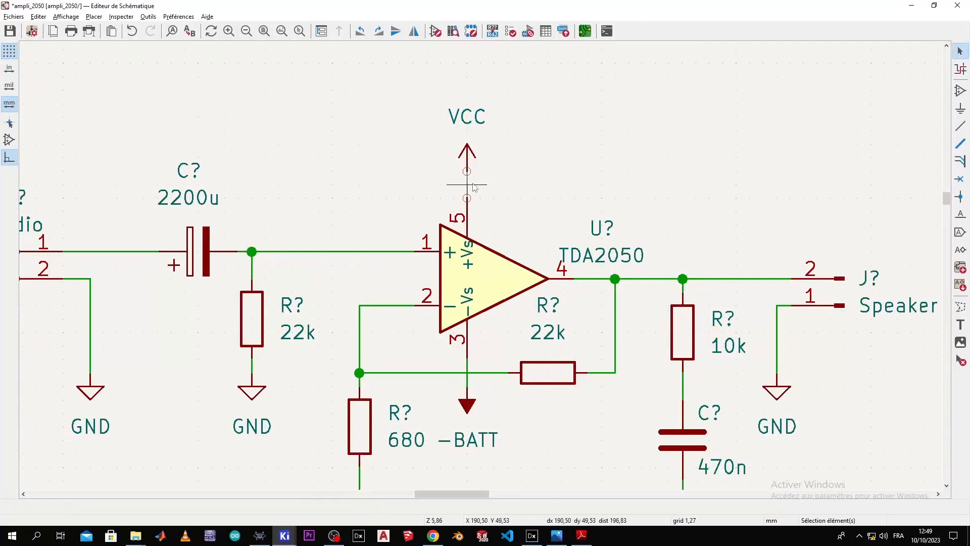
{"action": "key", "text": "w"}
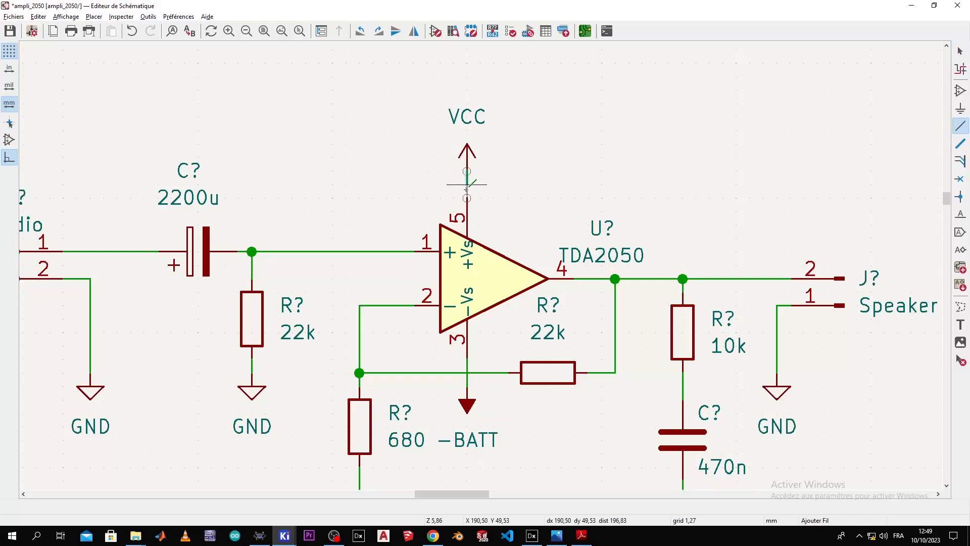
{"action": "left_click", "coordinate": [467, 198]}
{"action": "scroll", "coordinate": [466, 173], "scroll_direction": "down", "scroll_amount": 3}
{"action": "scroll", "coordinate": [481, 268], "scroll_direction": "up", "scroll_amount": 1}
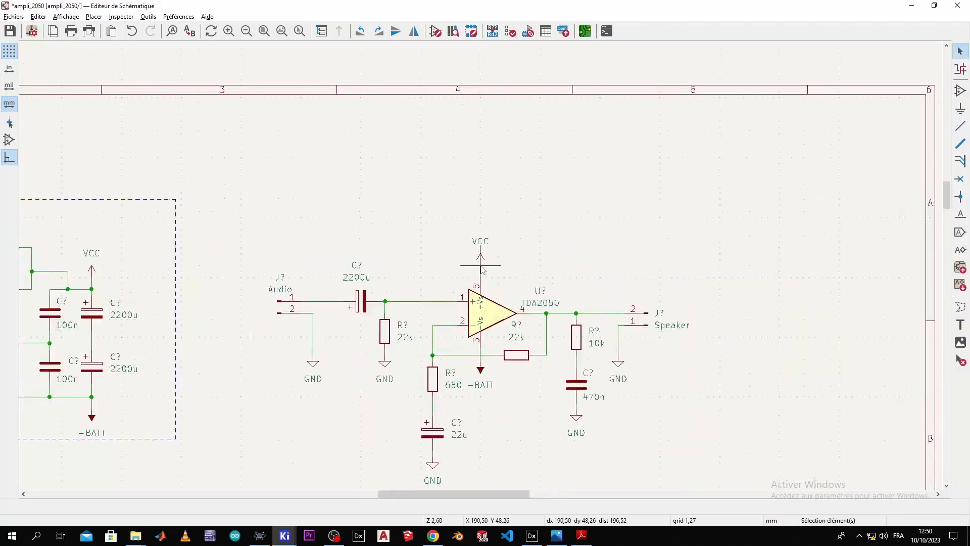
Step: Draw a four-corner graphic-line rectangle around the TDA2050 amplifier circuit, closing it at the top-left corner
{"action": "middle_click_drag", "start_coordinate": [481, 273], "coordinate": [562, 181]}
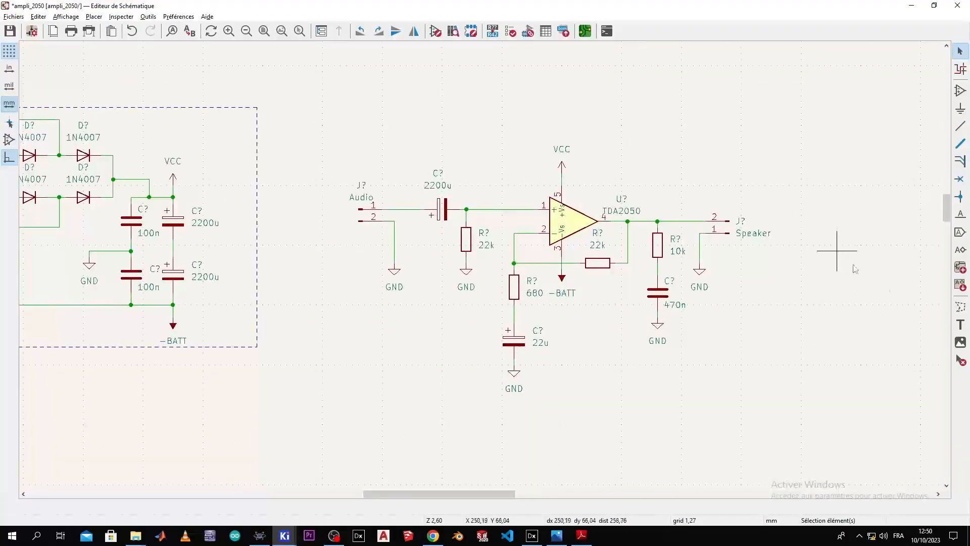
{"action": "left_click", "coordinate": [963, 308]}
{"action": "left_click_drag", "start_coordinate": [780, 94], "coordinate": [358, 407]}
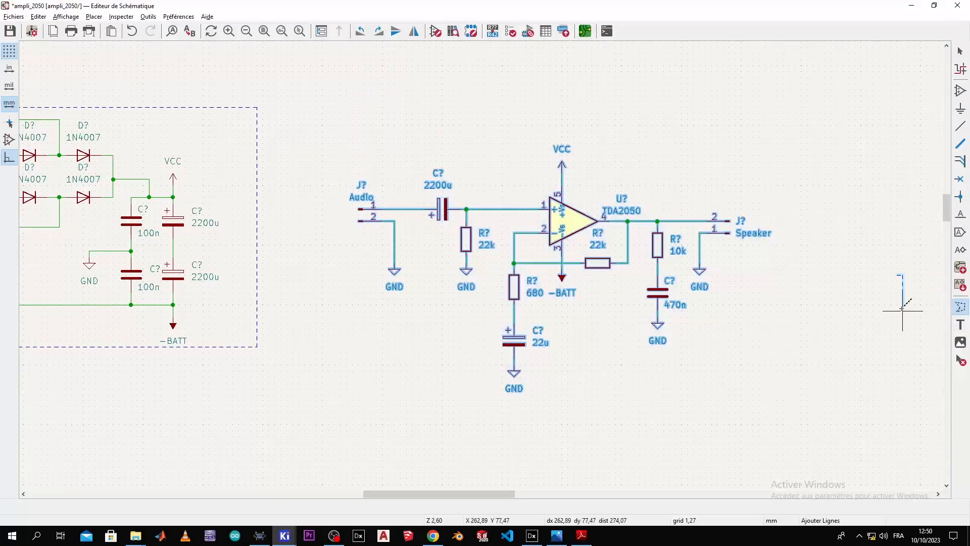
{"action": "key", "text": "Escape"}
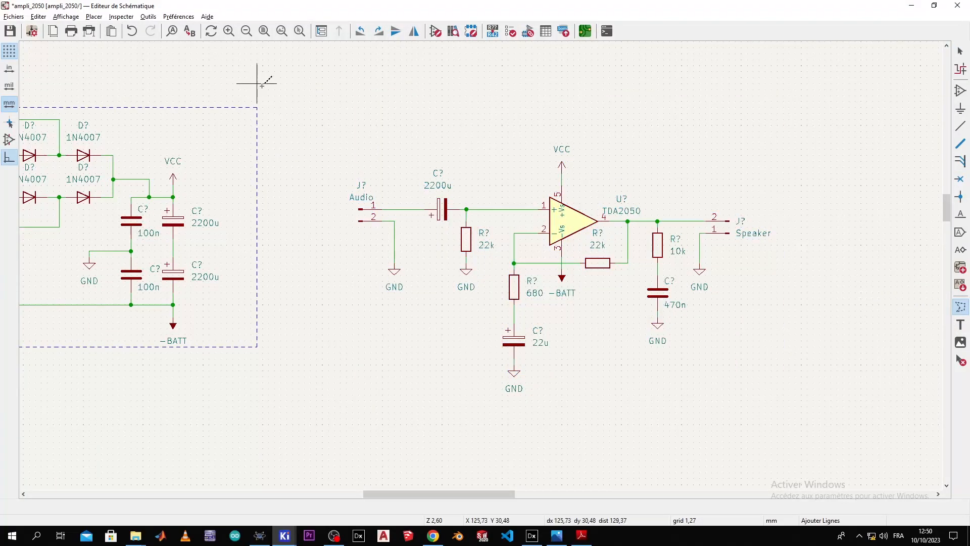
{"action": "left_click", "coordinate": [322, 107]}
{"action": "left_click", "coordinate": [322, 405]}
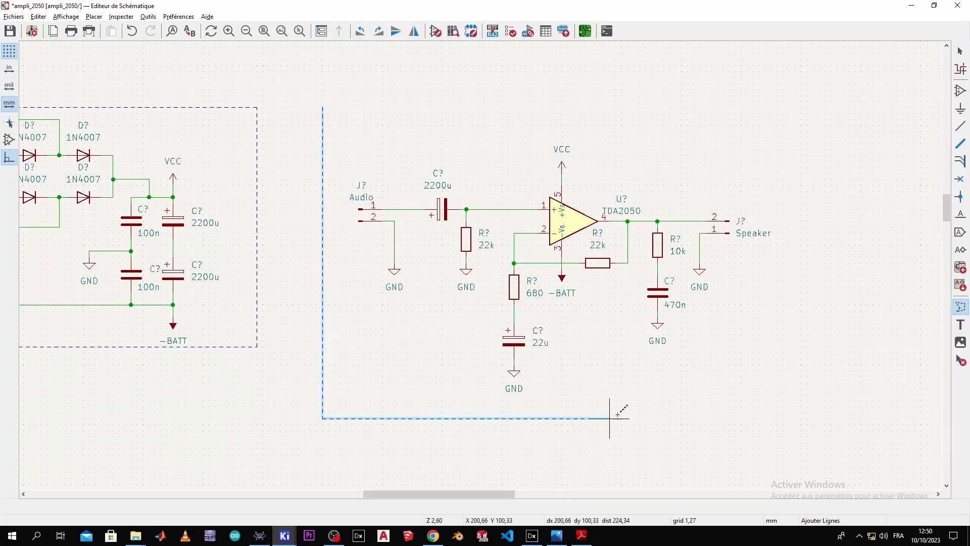
{"action": "left_click", "coordinate": [801, 405]}
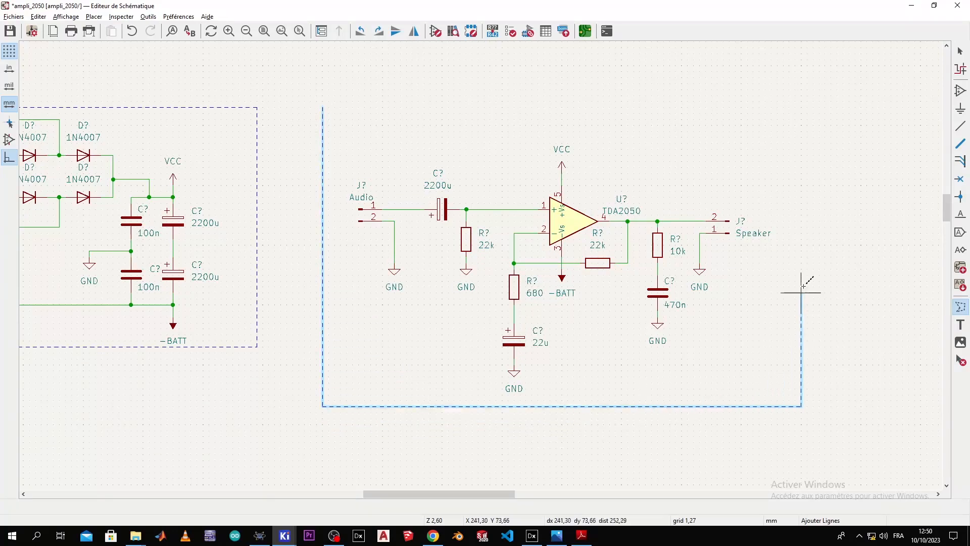
{"action": "left_click", "coordinate": [789, 119]}
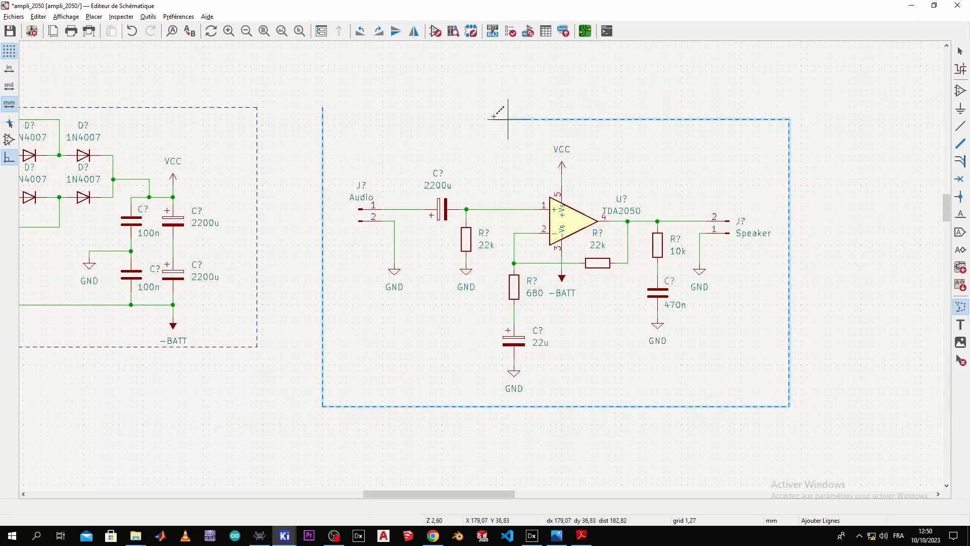
{"action": "double_click", "coordinate": [323, 104]}
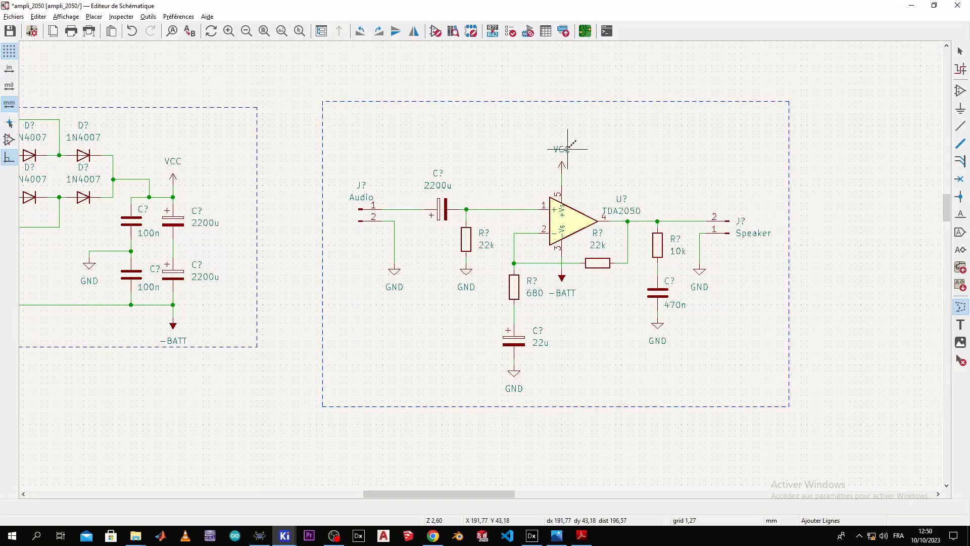
Step: Place the title text 'Circuit d'amplification' above the amplifier frame
{"action": "left_click", "coordinate": [959, 325]}
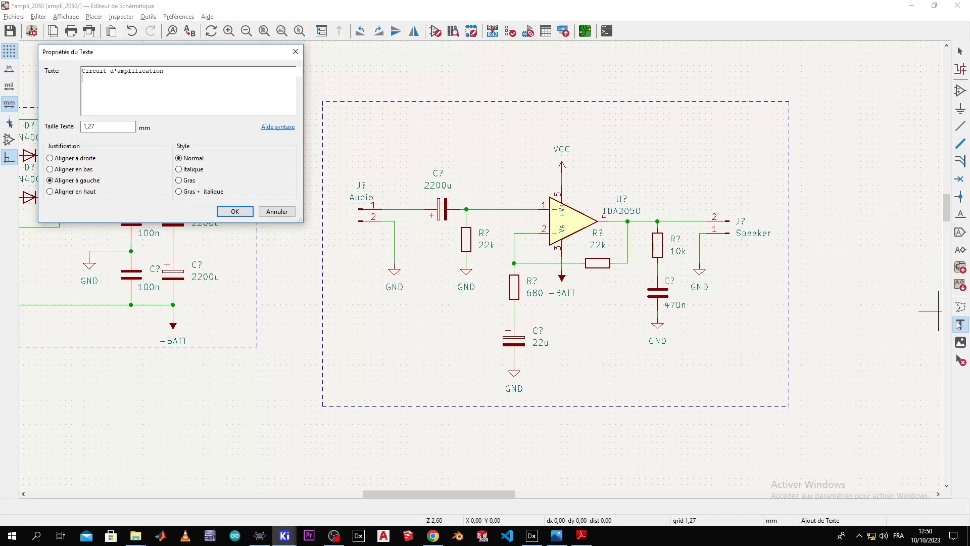
{"action": "left_click", "coordinate": [225, 211]}
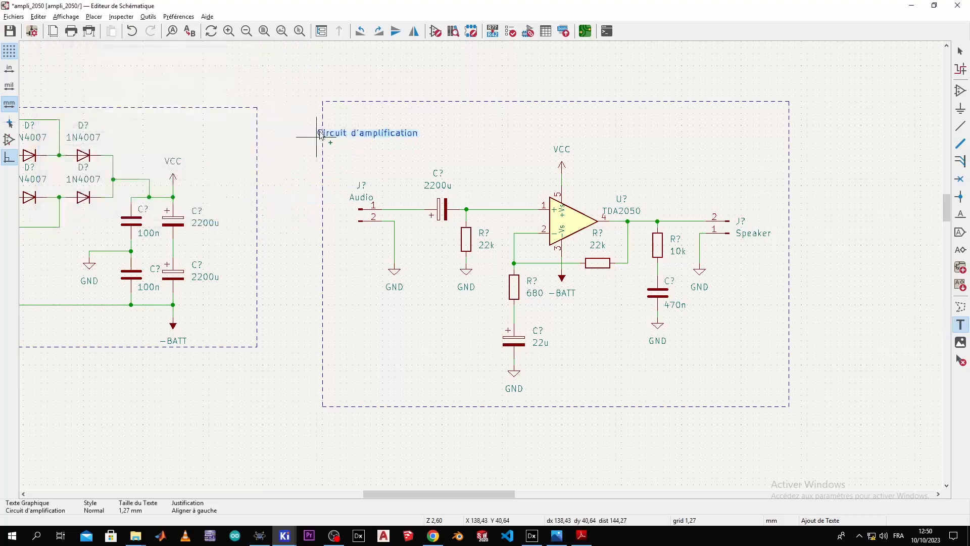
{"action": "left_click", "coordinate": [340, 94]}
{"action": "scroll", "coordinate": [373, 120], "scroll_direction": "down", "scroll_amount": 3}
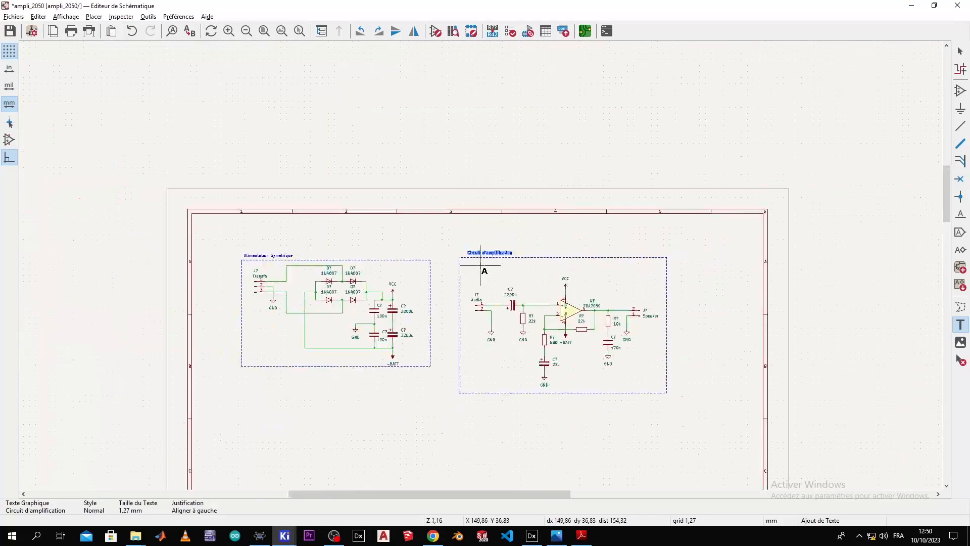
{"action": "key", "text": "Escape"}
Step: Move both framed circuit blocks together right and down on the sheet
{"action": "left_click_drag", "start_coordinate": [676, 230], "coordinate": [218, 415]}
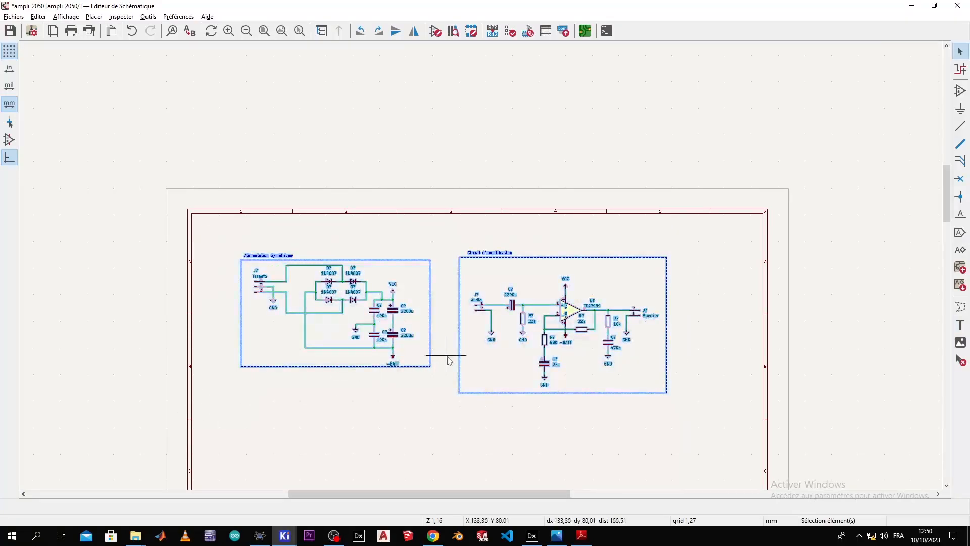
{"action": "scroll", "coordinate": [485, 354], "scroll_direction": "down", "scroll_amount": 3}
{"action": "scroll", "coordinate": [483, 270], "scroll_direction": "up", "scroll_amount": 2}
{"action": "left_click_drag", "start_coordinate": [481, 266], "coordinate": [502, 318]}
Step: Move the framed 'Circuit d'amplification' block up and slightly right, next to the power-supply block
{"action": "left_click", "coordinate": [533, 250]}
{"action": "scroll", "coordinate": [533, 250], "scroll_direction": "up", "scroll_amount": 4}
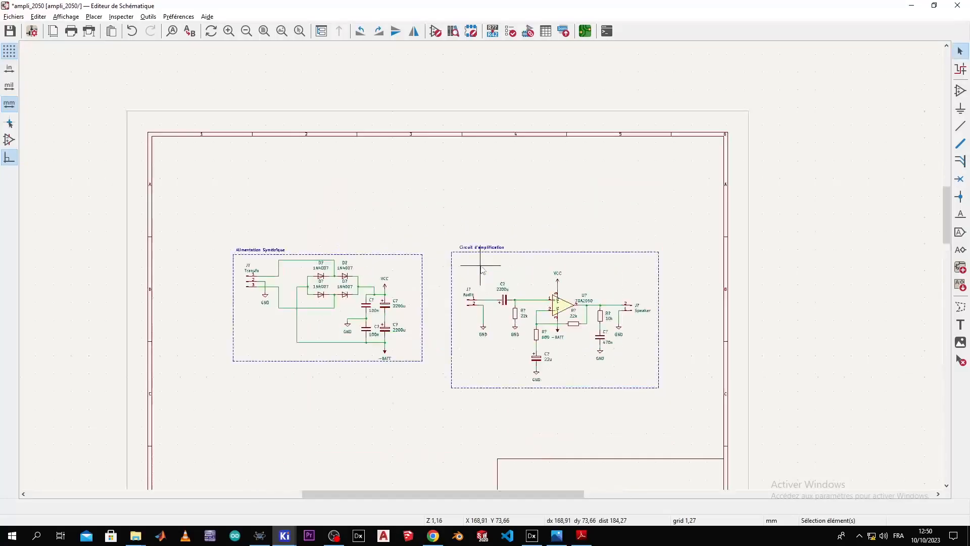
{"action": "left_click_drag", "start_coordinate": [833, 91], "coordinate": [476, 374]}
{"action": "left_click", "coordinate": [550, 310]}
{"action": "left_click_drag", "start_coordinate": [476, 108], "coordinate": [822, 360]}
{"action": "key", "text": "m"}
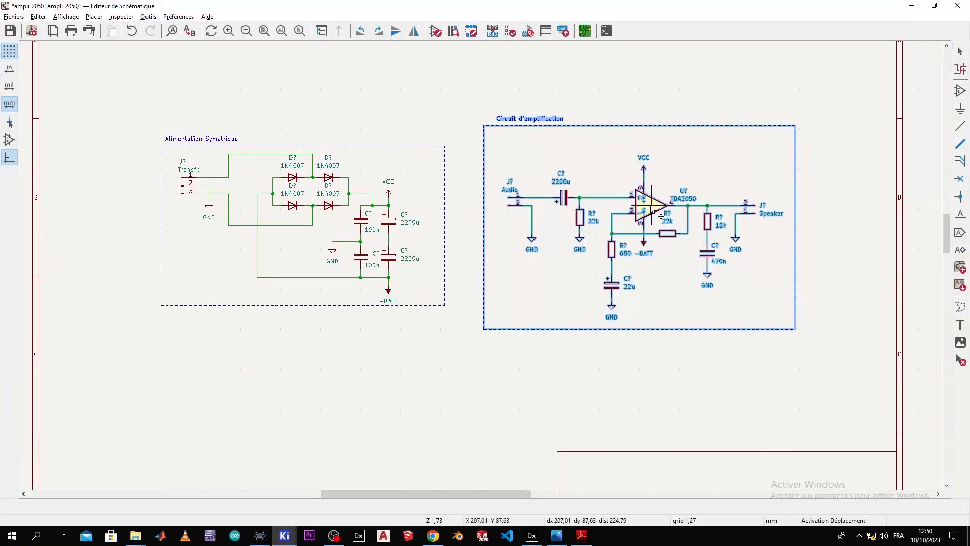
{"action": "left_click", "coordinate": [668, 215]}
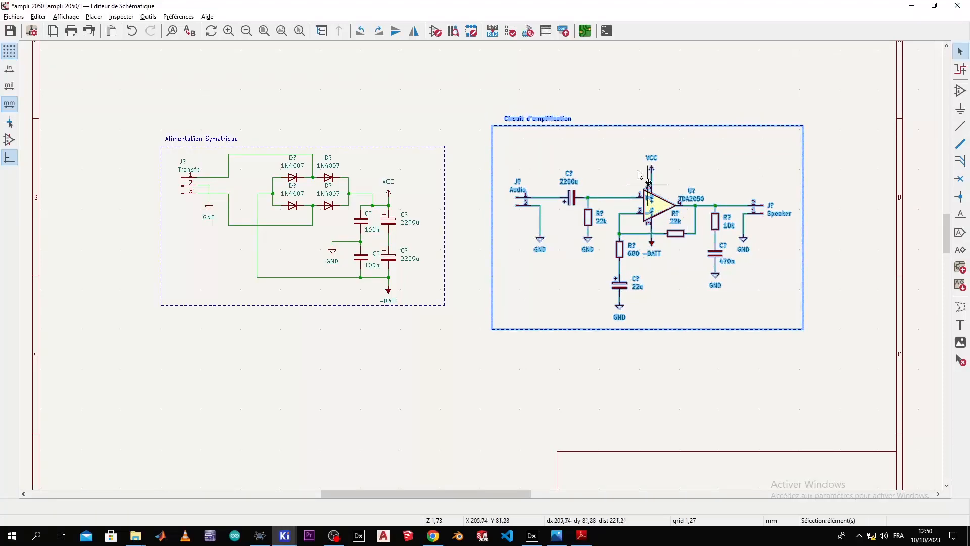
{"action": "left_click", "coordinate": [627, 99]}
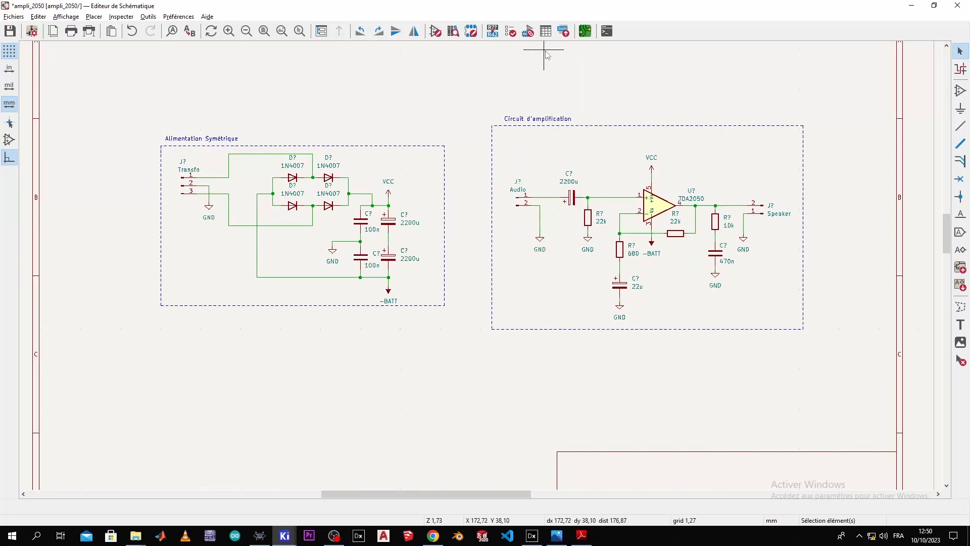
Step: Change the output resistor's value from 10k to 2.2
{"action": "left_click", "coordinate": [492, 31]}
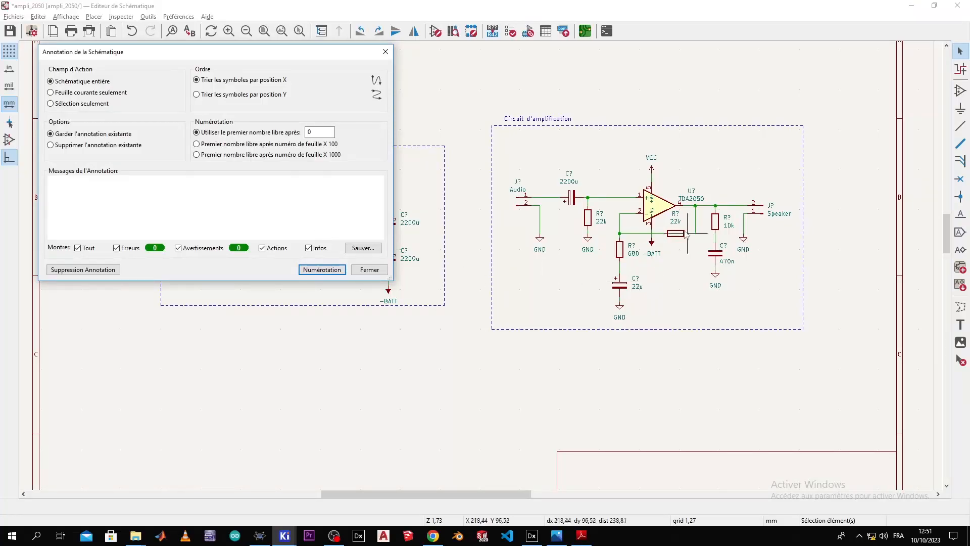
{"action": "key", "text": "Escape"}
{"action": "double_click", "coordinate": [728, 225]}
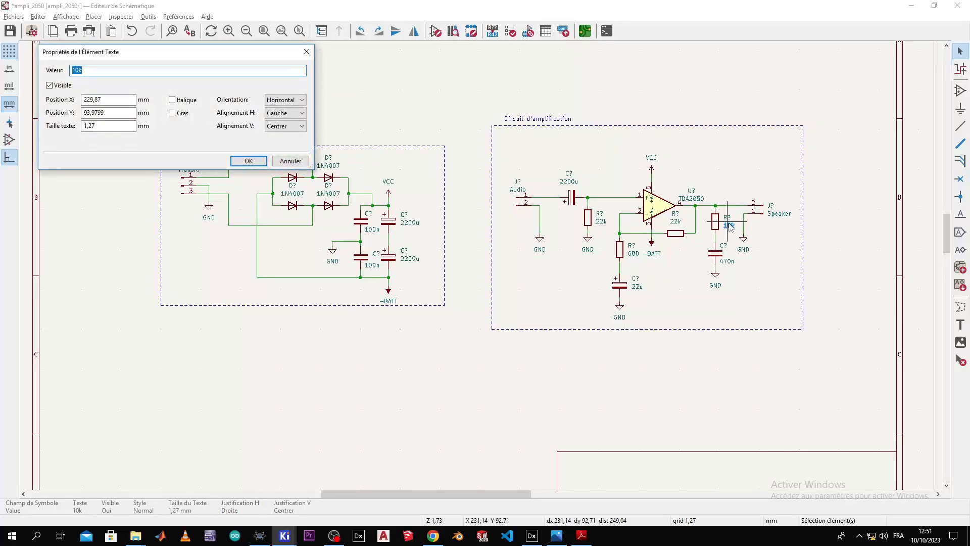
{"action": "key", "text": "Return"}
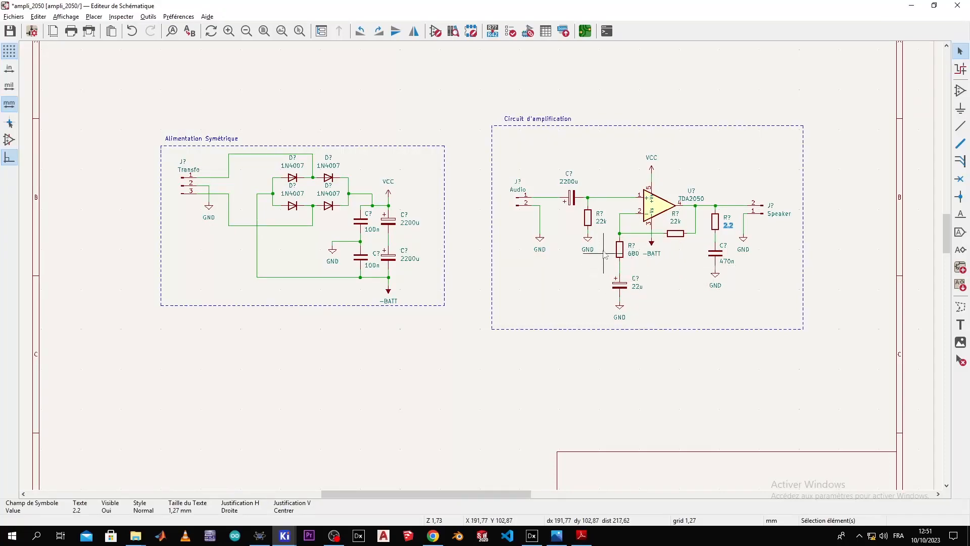
Step: Change the input capacitor's value from 2200u to 1u
{"action": "double_click", "coordinate": [565, 183]}
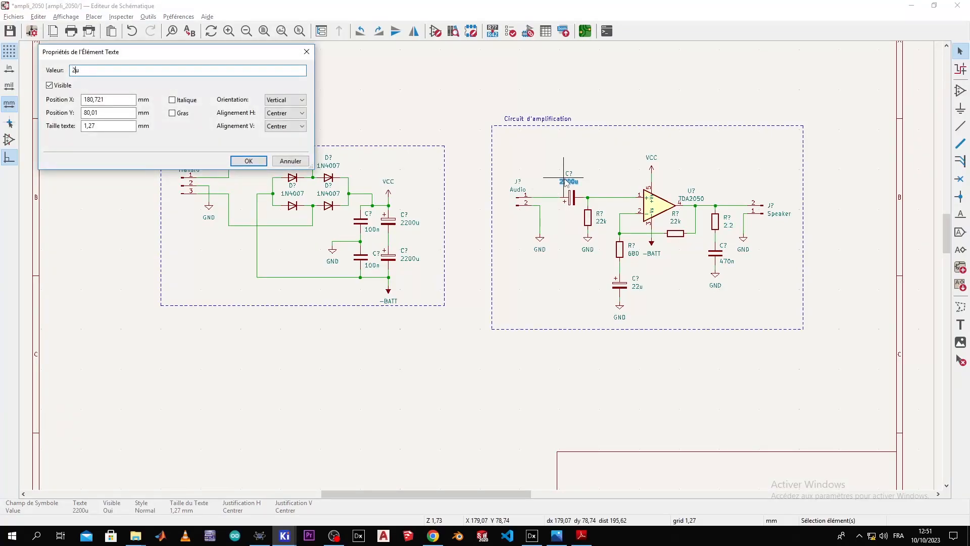
{"action": "key", "text": "Return"}
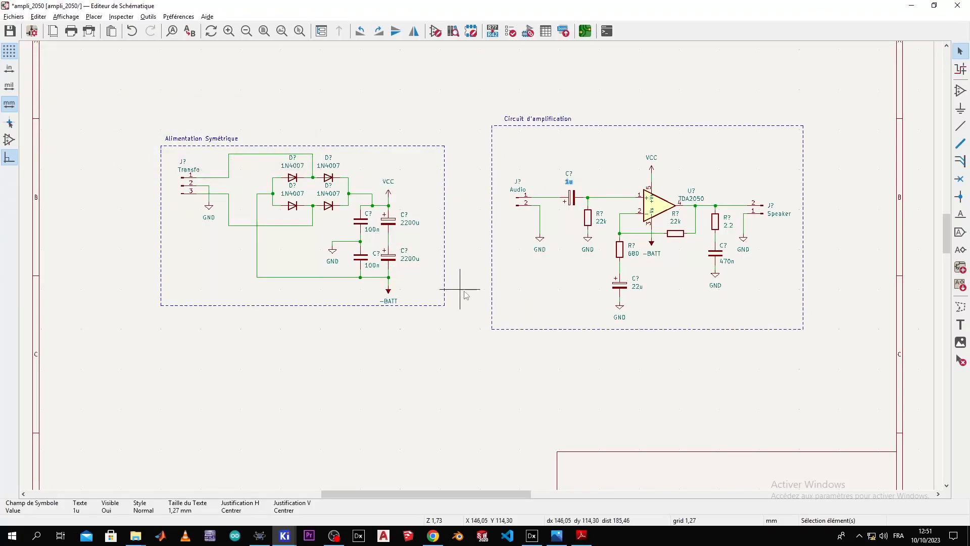
{"action": "left_click", "coordinate": [678, 312]}
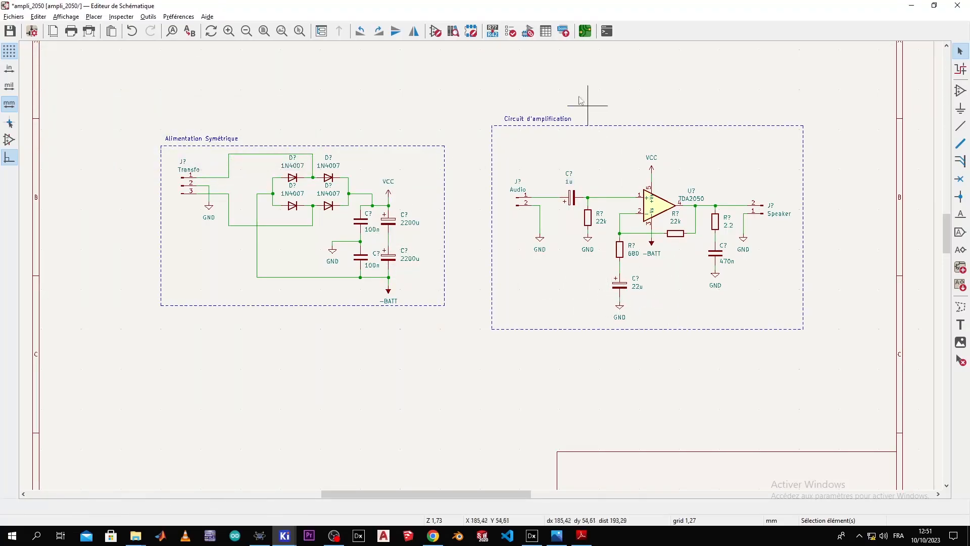
Step: Annotate all symbols (C1–C7, D1–D4, J1–J3, R1–R4, U1) and open Assign Footprints
{"action": "left_click", "coordinate": [491, 32]}
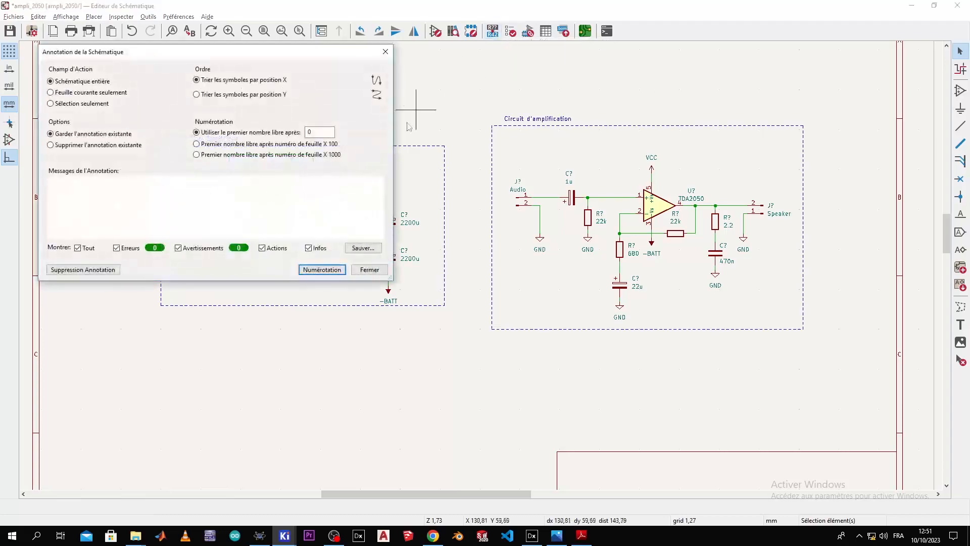
{"action": "left_click", "coordinate": [321, 270]}
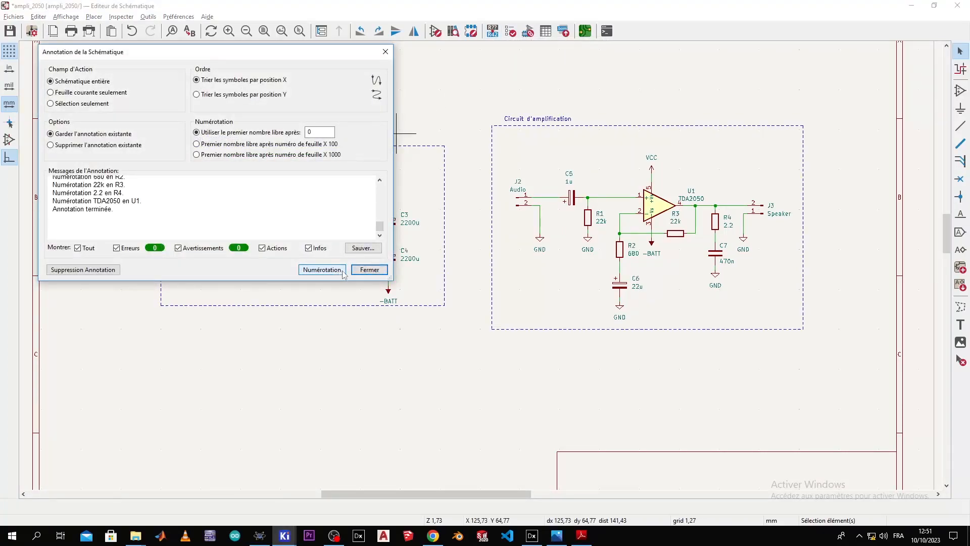
{"action": "left_click", "coordinate": [369, 270]}
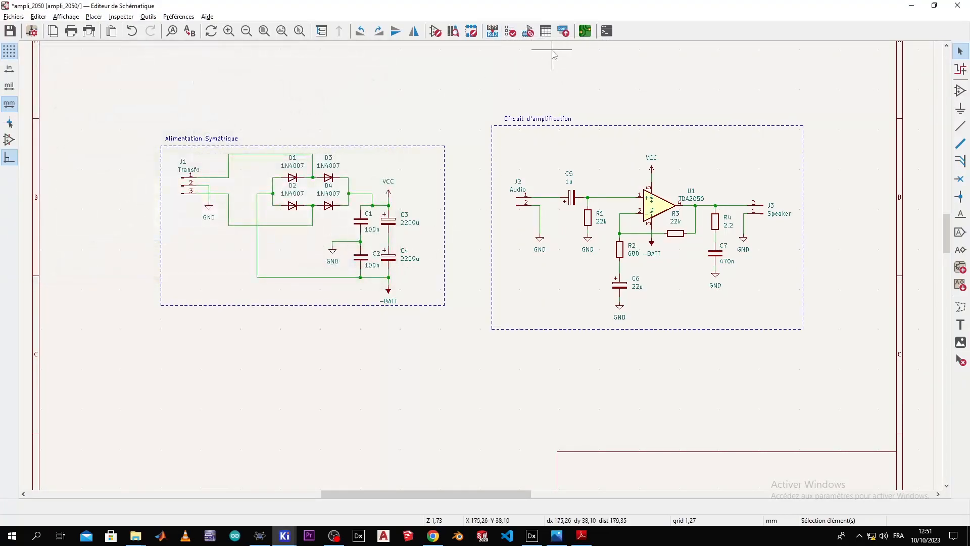
{"action": "left_click", "coordinate": [544, 31]}
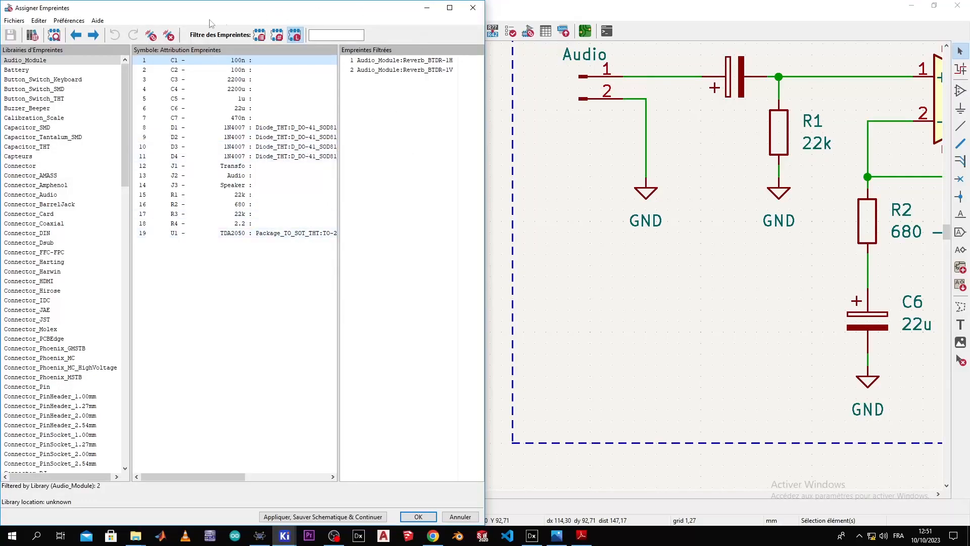
Step: Select C1 and browse the Capacitor_THT axial and radial footprints, checking one in 3D
{"action": "left_click", "coordinate": [55, 36]}
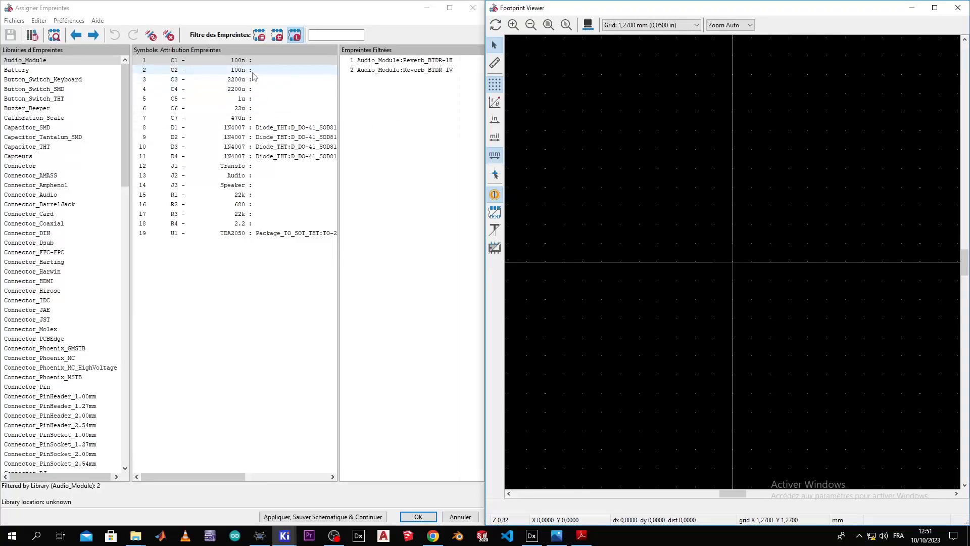
{"action": "left_click", "coordinate": [260, 63]}
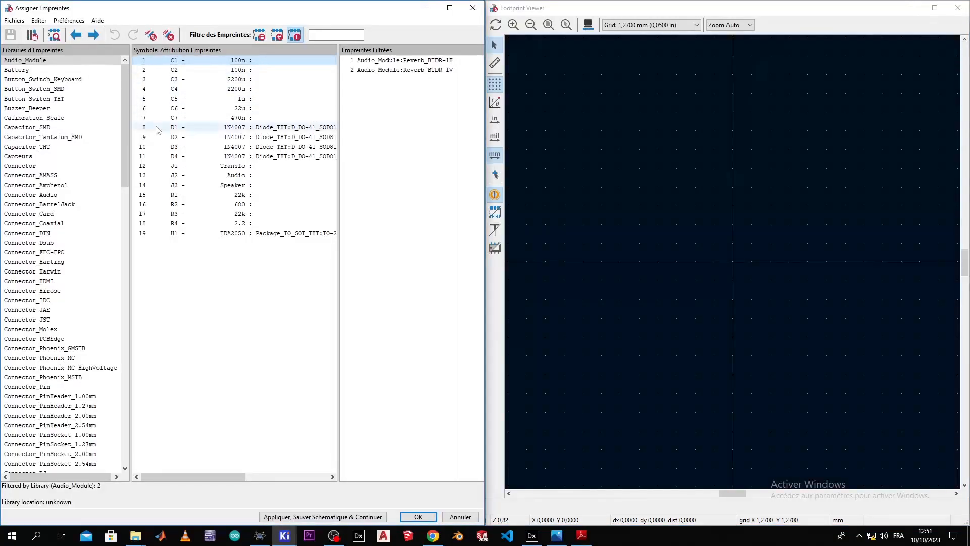
{"action": "left_click", "coordinate": [120, 166]}
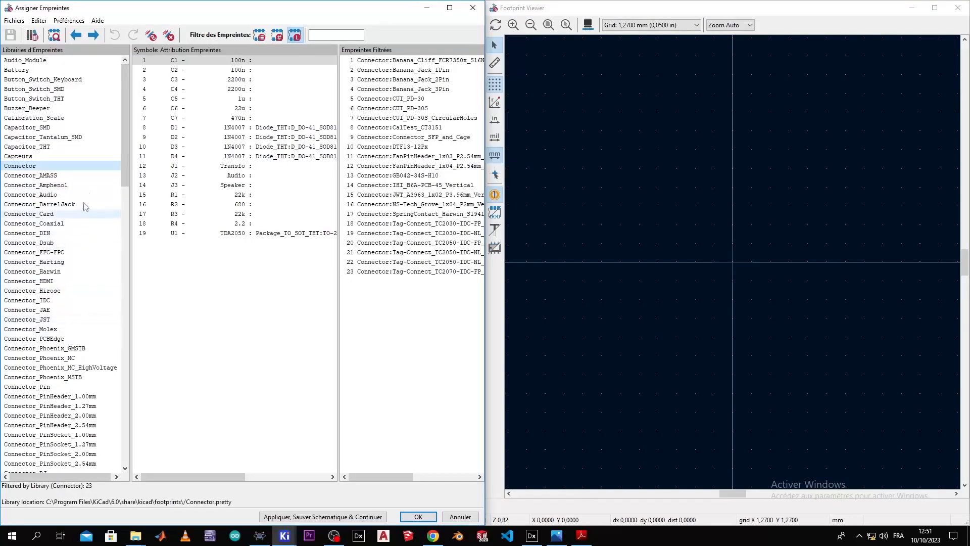
{"action": "left_click", "coordinate": [30, 146]}
{"action": "left_click", "coordinate": [384, 234]}
{"action": "left_click", "coordinate": [392, 367]}
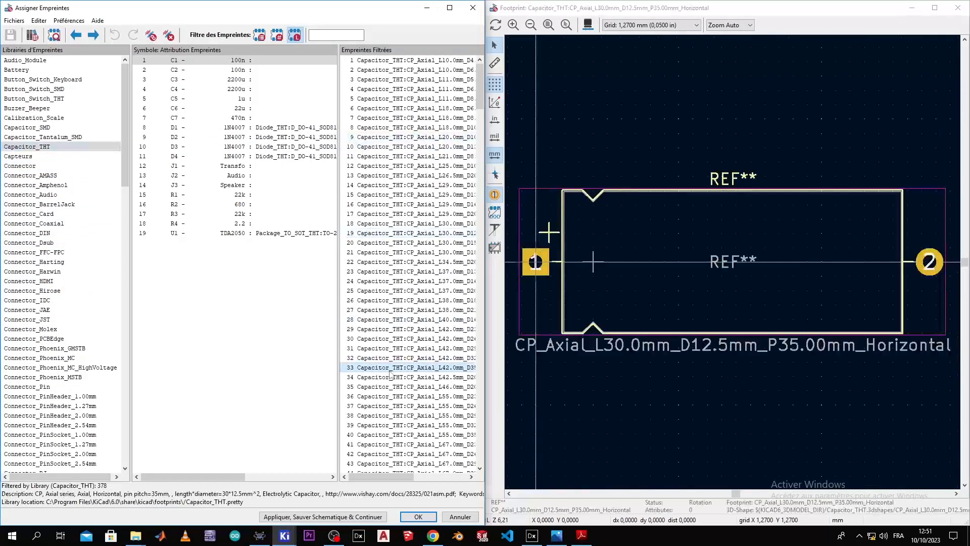
{"action": "left_click", "coordinate": [391, 377]}
{"action": "key", "text": "Down"}
{"action": "key", "text": "Down"}
{"action": "key", "text": "Down"}
{"action": "key", "text": "Down"}
{"action": "key", "text": "Down"}
{"action": "key", "text": "Down"}
{"action": "key", "text": "Down"}
{"action": "key", "text": "Down"}
{"action": "key", "text": "Down"}
{"action": "key", "text": "Down"}
{"action": "key", "text": "Down"}
{"action": "key", "text": "Down"}
{"action": "key", "text": "Down"}
{"action": "key", "text": "Down"}
{"action": "key", "text": "Down"}
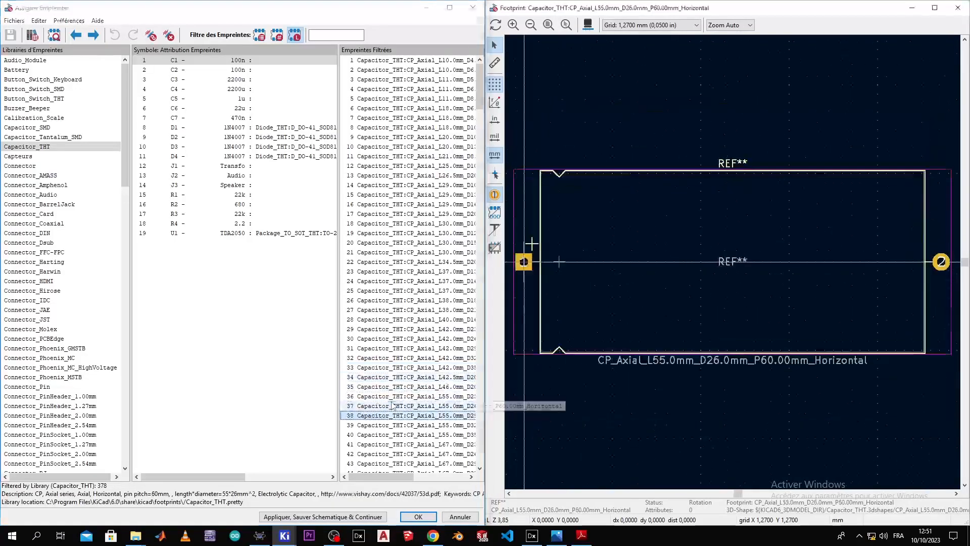
{"action": "key", "text": "Down"}
{"action": "key", "text": "Down"}
{"action": "key", "text": "Down"}
{"action": "key", "text": "Down"}
{"action": "key", "text": "Down"}
{"action": "key", "text": "Down"}
{"action": "key", "text": "Down"}
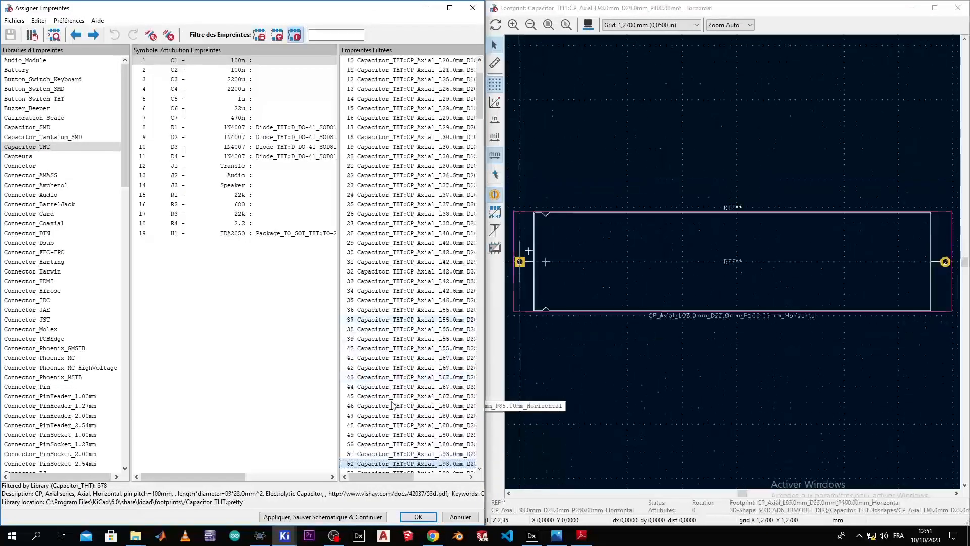
{"action": "key", "text": "Down"}
{"action": "key", "text": "Down"}
{"action": "key", "text": "Down"}
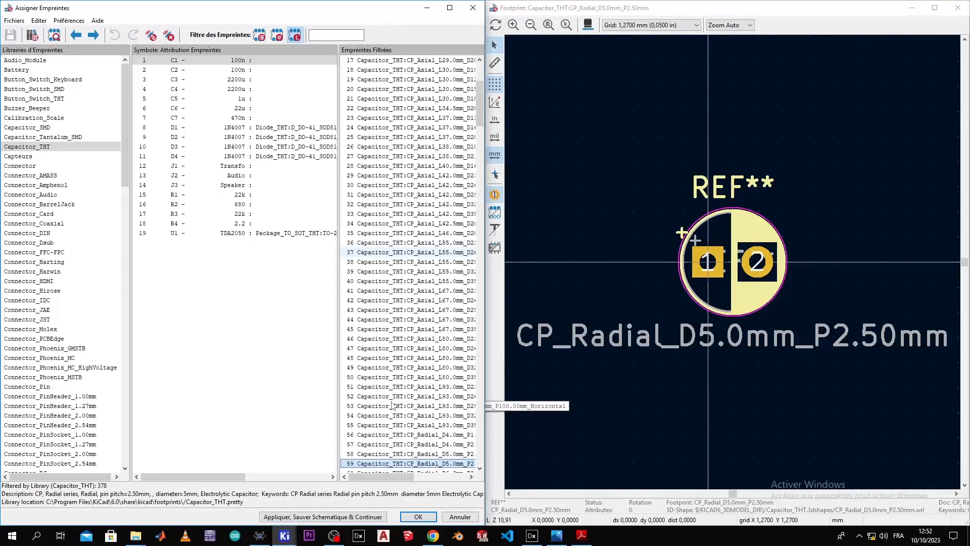
{"action": "key", "text": "Down"}
{"action": "key", "text": "Down"}
{"action": "key", "text": "Down"}
{"action": "key", "text": "Down"}
{"action": "key", "text": "Down"}
{"action": "key", "text": "Down"}
{"action": "key", "text": "Down"}
{"action": "key", "text": "Down"}
{"action": "key", "text": "Down"}
{"action": "key", "text": "Down"}
{"action": "key", "text": "Down"}
{"action": "key", "text": "Down"}
{"action": "key", "text": "Down"}
{"action": "key", "text": "Down"}
{"action": "key", "text": "Down"}
{"action": "key", "text": "Down"}
{"action": "key", "text": "Down"}
{"action": "key", "text": "Down"}
{"action": "key", "text": "Down"}
{"action": "key", "text": "Down"}
{"action": "key", "text": "Down"}
{"action": "key", "text": "Down"}
{"action": "key", "text": "Down"}
{"action": "key", "text": "Down"}
{"action": "key", "text": "Down"}
{"action": "key", "text": "Down"}
{"action": "key", "text": "Down"}
{"action": "key", "text": "Down"}
{"action": "key", "text": "Down"}
{"action": "key", "text": "Down"}
{"action": "key", "text": "Down"}
{"action": "key", "text": "Down"}
{"action": "key", "text": "Down"}
{"action": "key", "text": "Down"}
{"action": "key", "text": "Down"}
{"action": "key", "text": "Down"}
{"action": "key", "text": "Down"}
{"action": "key", "text": "Down"}
{"action": "key", "text": "Down"}
{"action": "key", "text": "Down"}
{"action": "key", "text": "Down"}
{"action": "key", "text": "Down"}
{"action": "key", "text": "Down"}
{"action": "key", "text": "Down"}
{"action": "key", "text": "Down"}
{"action": "key", "text": "Down"}
{"action": "key", "text": "Down"}
{"action": "key", "text": "Down"}
{"action": "key", "text": "Down"}
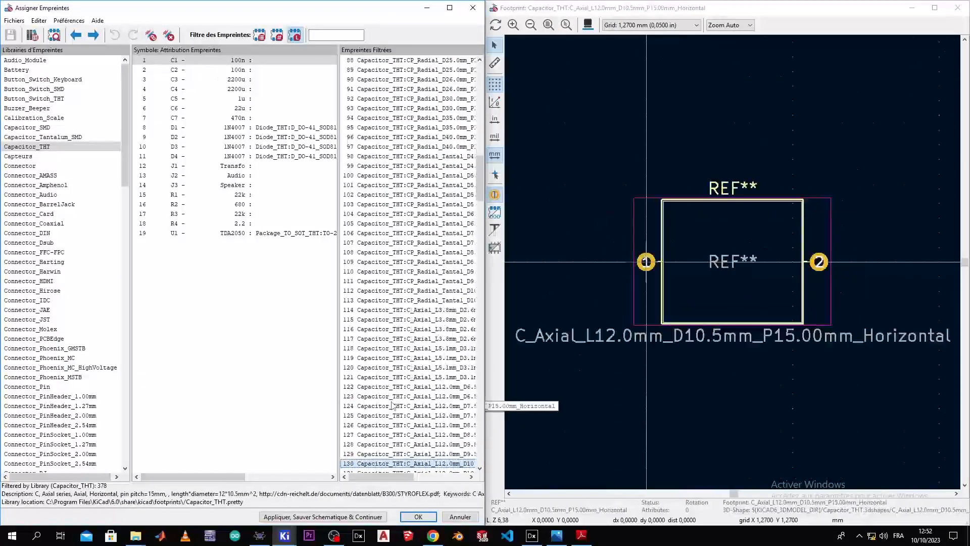
{"action": "key", "text": "Down"}
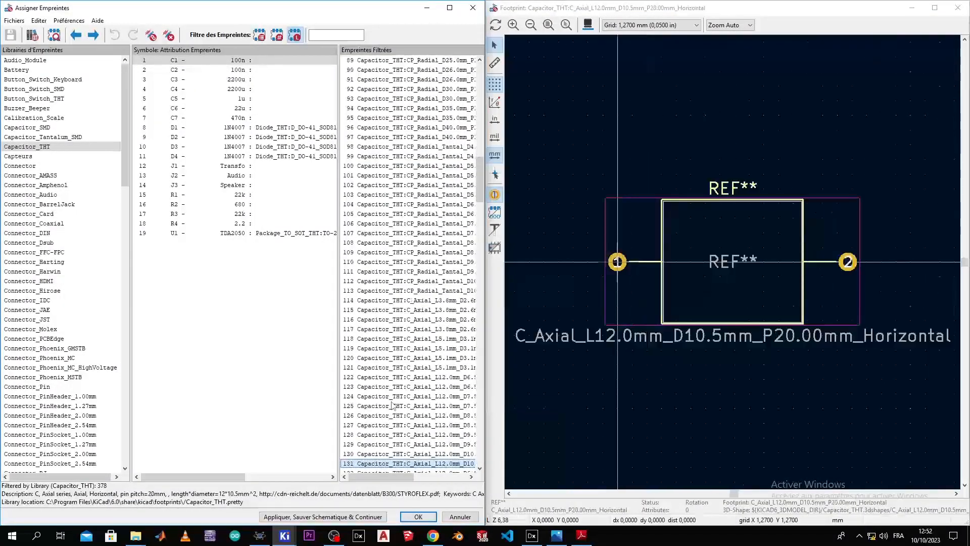
{"action": "left_click", "coordinate": [588, 25]}
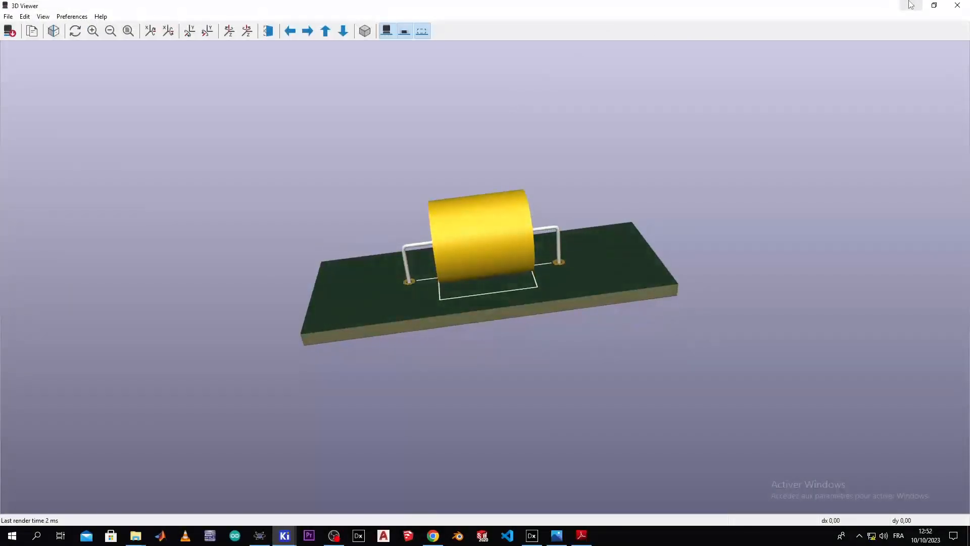
{"action": "left_click", "coordinate": [964, 9]}
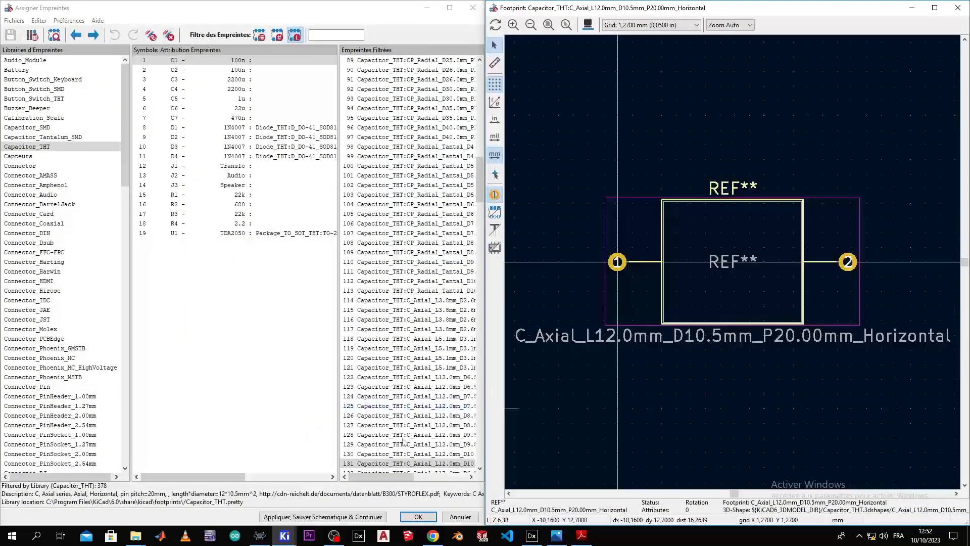
Step: Assign C_Disc_D8.0mm_W2.5mm_P5.00mm to C1 after previewing it in 3D
{"action": "left_click", "coordinate": [405, 468]}
{"action": "key", "text": "Down"}
{"action": "key", "text": "Down"}
{"action": "key", "text": "Down"}
{"action": "key", "text": "Down"}
{"action": "key", "text": "Down"}
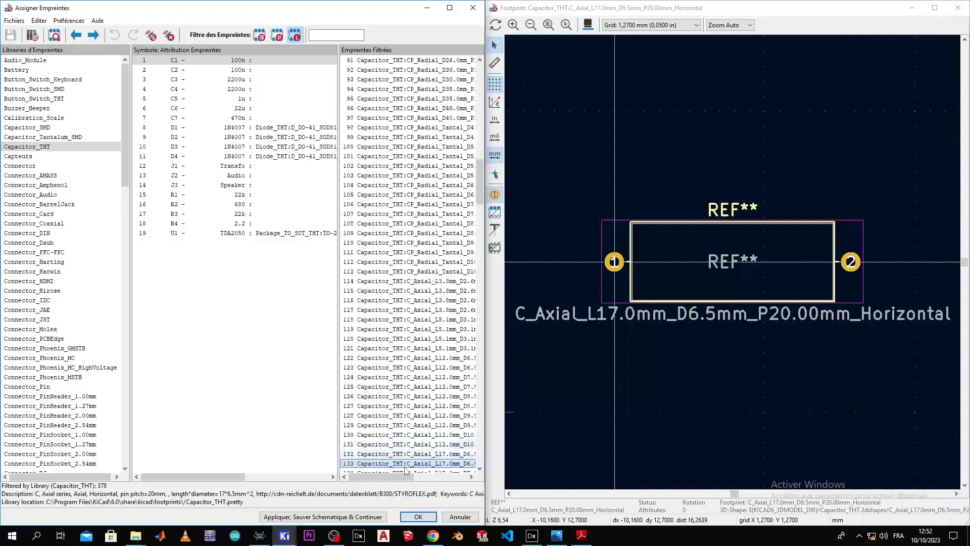
{"action": "key", "text": "Down"}
{"action": "key", "text": "Down"}
{"action": "key", "text": "Down"}
{"action": "key", "text": "Down"}
{"action": "key", "text": "Down"}
{"action": "key", "text": "Down"}
{"action": "key", "text": "Down"}
{"action": "key", "text": "Down"}
{"action": "key", "text": "Down"}
{"action": "key", "text": "Down"}
{"action": "key", "text": "Down"}
{"action": "key", "text": "Down"}
{"action": "key", "text": "Down"}
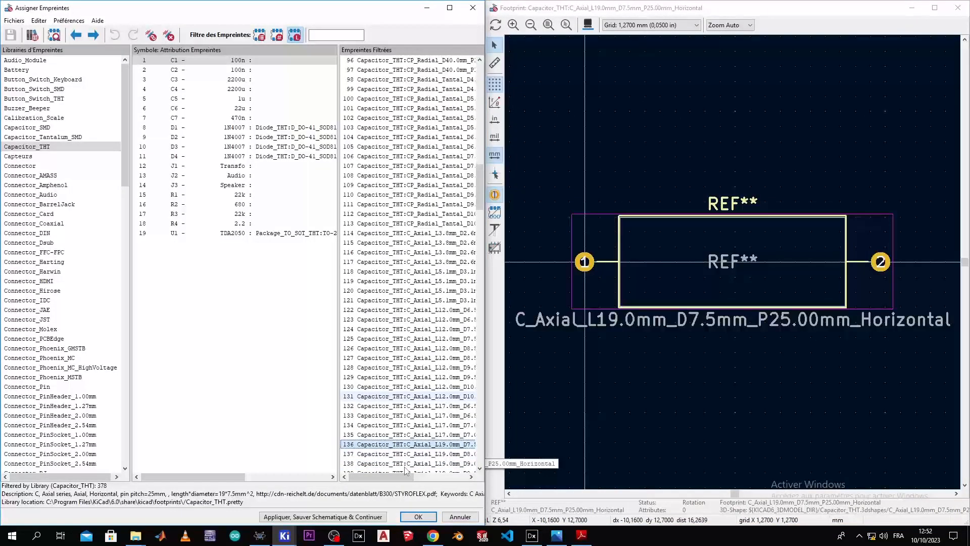
{"action": "key", "text": "Down"}
{"action": "key", "text": "Down"}
{"action": "key", "text": "Down"}
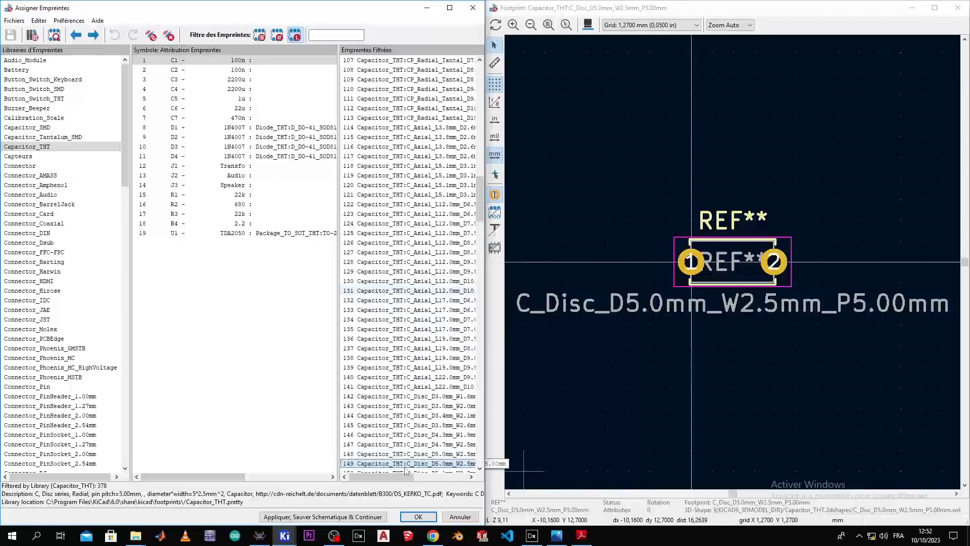
{"action": "key", "text": "Down"}
{"action": "key", "text": "Down"}
{"action": "key", "text": "Down"}
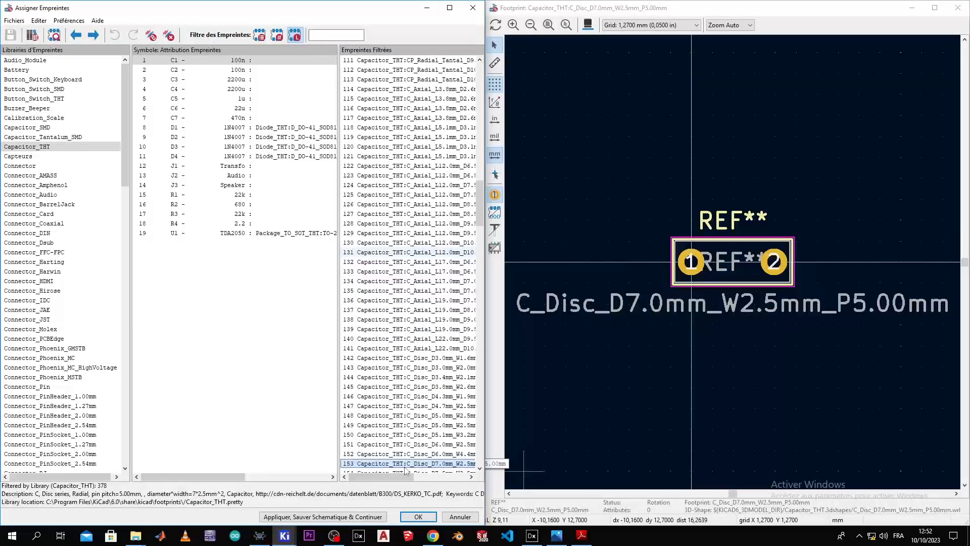
{"action": "key", "text": "Down"}
{"action": "key", "text": "Down"}
{"action": "key", "text": "Down"}
{"action": "key", "text": "Down"}
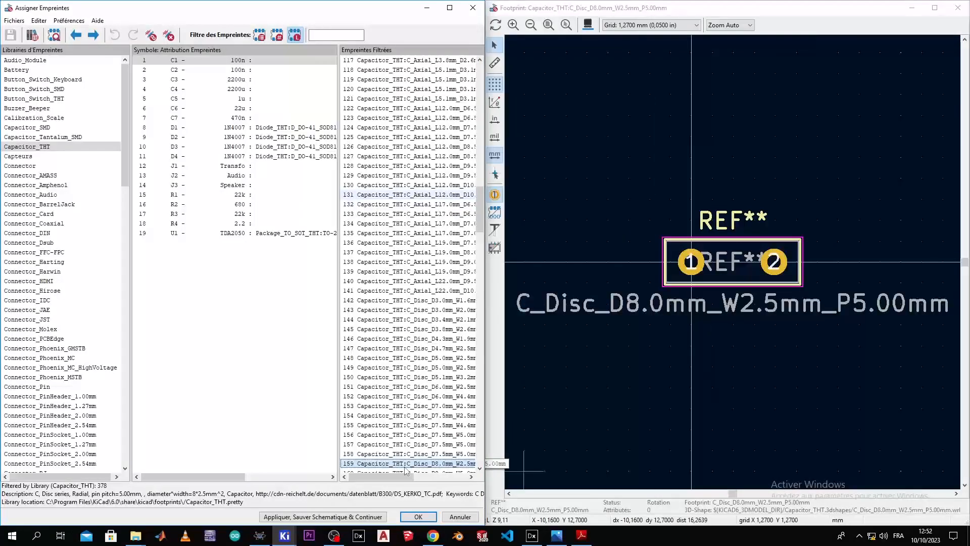
{"action": "left_click", "coordinate": [587, 24]}
{"action": "left_click_drag", "start_coordinate": [556, 186], "coordinate": [559, 22]}
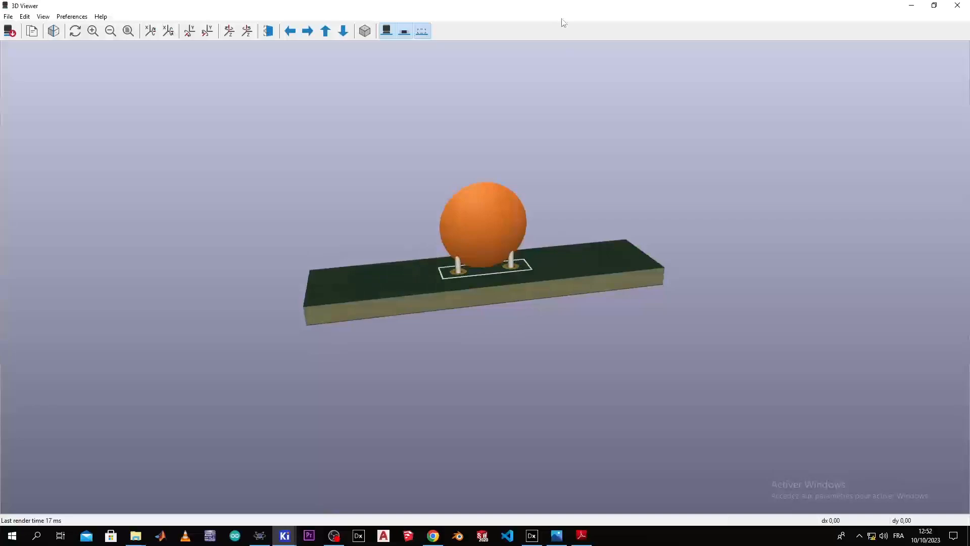
{"action": "left_click", "coordinate": [960, 7]}
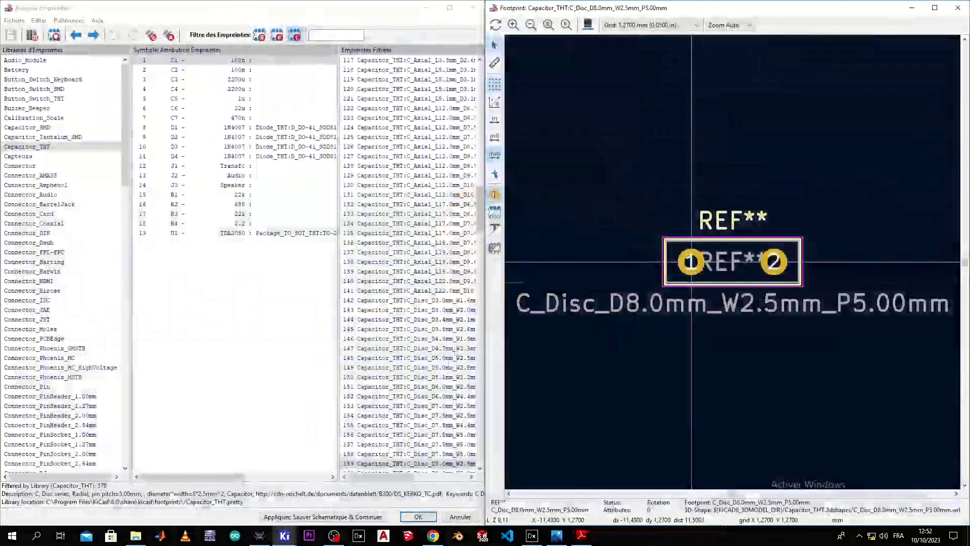
{"action": "double_click", "coordinate": [420, 464]}
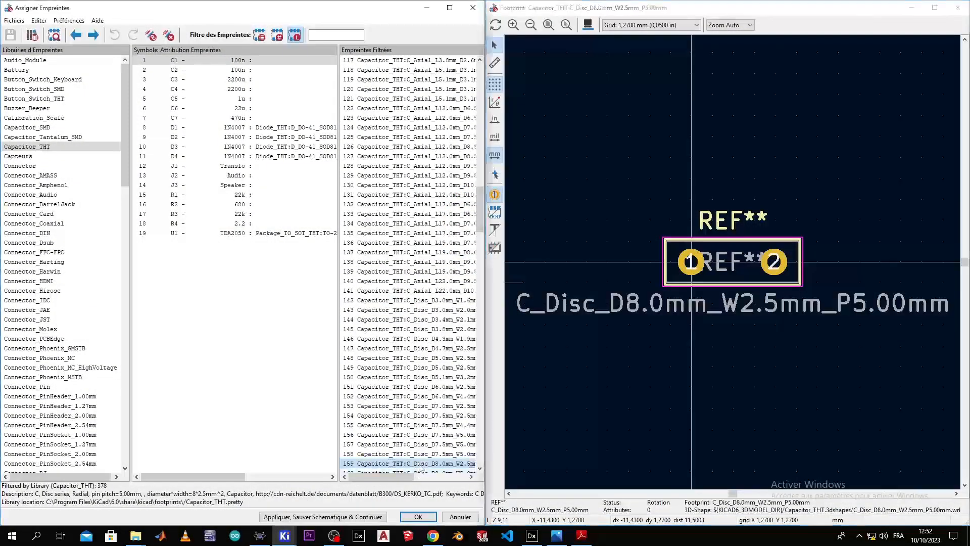
Step: Give C2 the same C_Disc_D8.0mm footprint as C1 and check it in 3D
{"action": "left_click", "coordinate": [290, 60]}
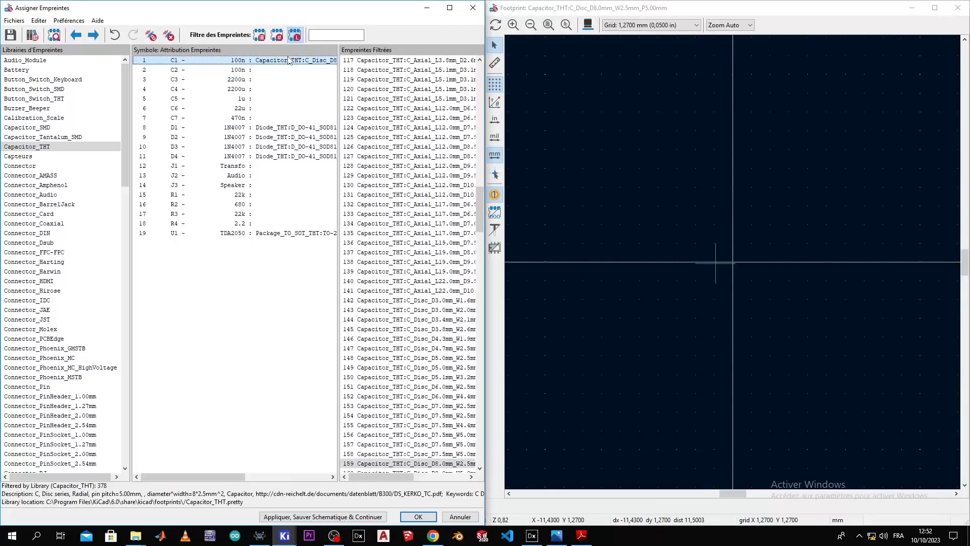
{"action": "left_click", "coordinate": [286, 72]}
{"action": "type", "text": "Capacitor_THT:C_Disc_D8.0mm_W2.5mm_P5.00mm"}
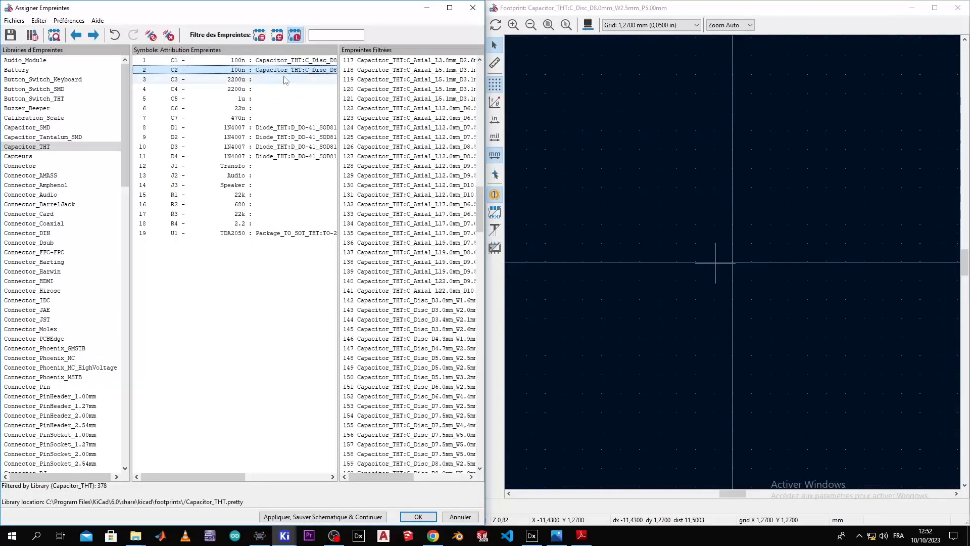
{"action": "left_click", "coordinate": [587, 25]}
{"action": "left_click", "coordinate": [956, 5]}
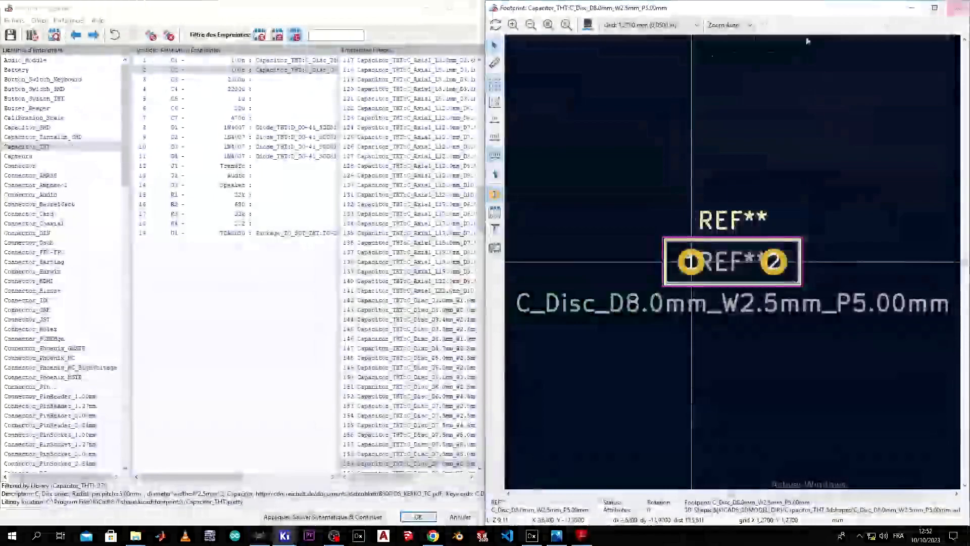
Step: Select C3 and browse the polarized axial and radial capacitor footprints
{"action": "left_click", "coordinate": [259, 82]}
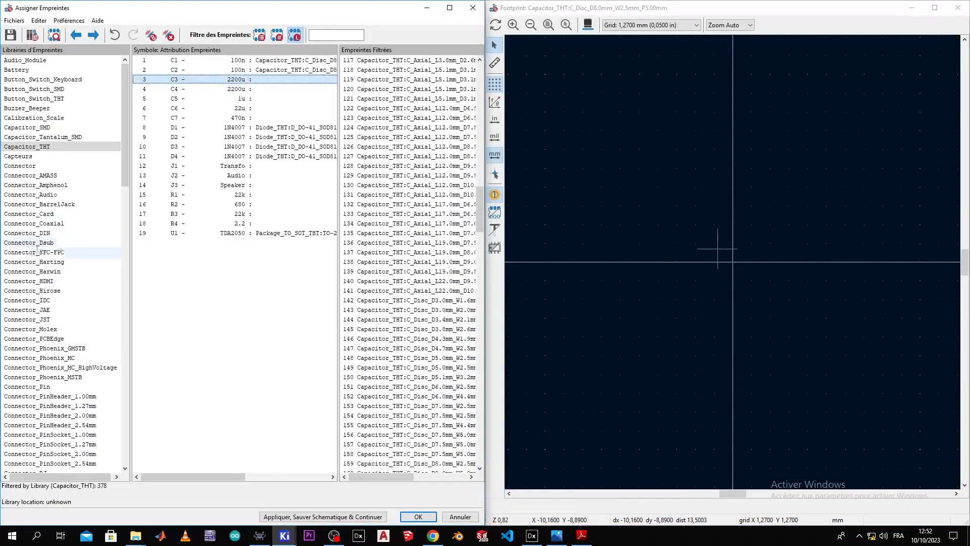
{"action": "left_click", "coordinate": [422, 98]}
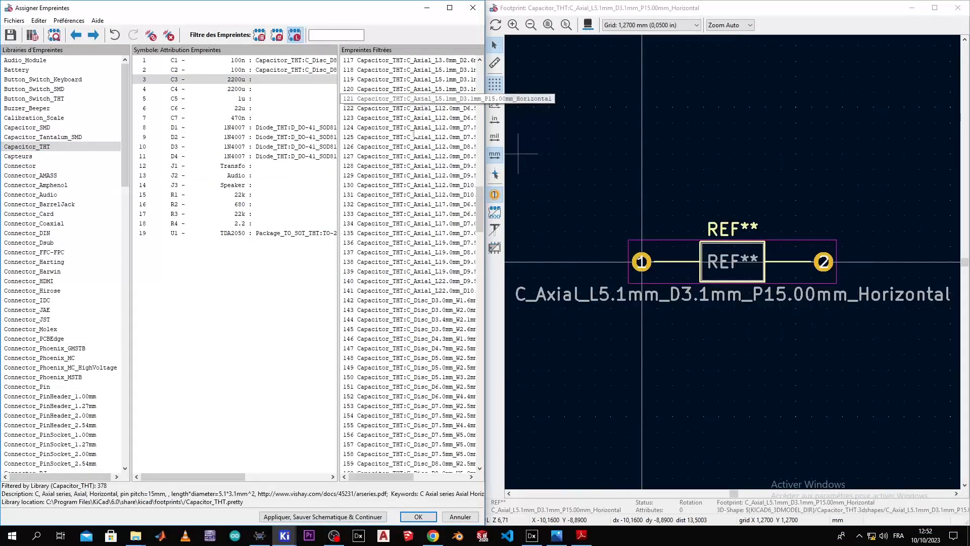
{"action": "left_click_drag", "start_coordinate": [478, 228], "coordinate": [478, 91]}
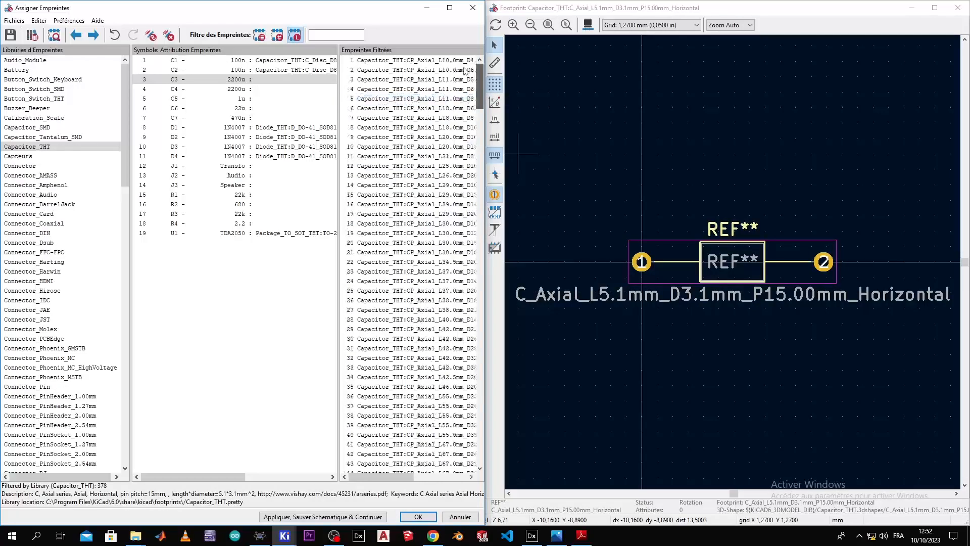
{"action": "left_click", "coordinate": [416, 205]}
{"action": "key", "text": "Down"}
{"action": "key", "text": "Down"}
{"action": "key", "text": "Down"}
{"action": "key", "text": "Down"}
{"action": "key", "text": "Down"}
{"action": "key", "text": "Down"}
{"action": "key", "text": "Down"}
{"action": "key", "text": "Down"}
{"action": "key", "text": "Down"}
{"action": "key", "text": "Down"}
{"action": "key", "text": "Down"}
{"action": "key", "text": "Down"}
{"action": "key", "text": "Down"}
{"action": "key", "text": "Down"}
{"action": "key", "text": "Down"}
{"action": "key", "text": "Down"}
{"action": "key", "text": "Down"}
{"action": "key", "text": "Down"}
{"action": "key", "text": "Down"}
{"action": "key", "text": "Down"}
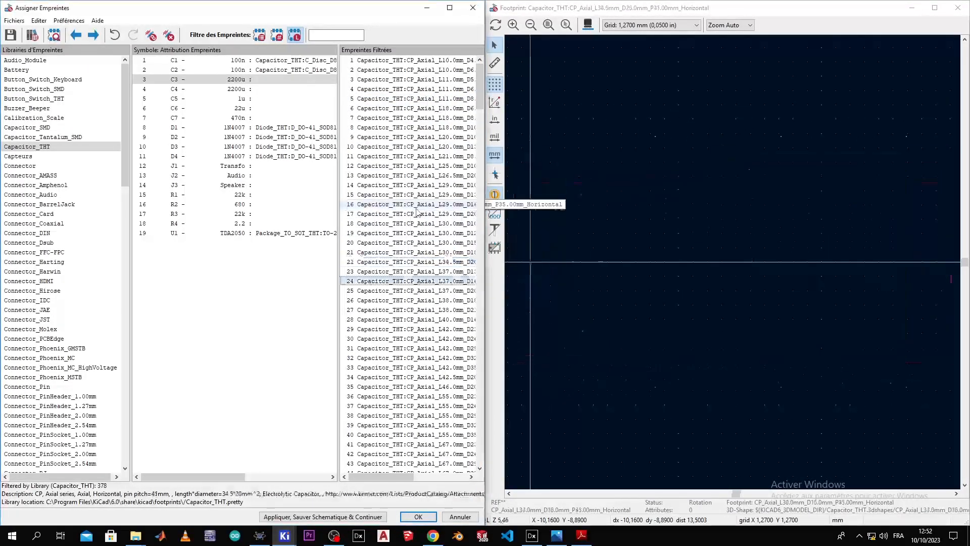
{"action": "key", "text": "Down"}
{"action": "key", "text": "Down"}
{"action": "key", "text": "Down"}
{"action": "key", "text": "Down"}
{"action": "key", "text": "Down"}
{"action": "key", "text": "Down"}
{"action": "key", "text": "Down"}
{"action": "key", "text": "Down"}
{"action": "key", "text": "Down"}
{"action": "key", "text": "Down"}
{"action": "key", "text": "Down"}
{"action": "key", "text": "Down"}
{"action": "key", "text": "Down"}
{"action": "key", "text": "Down"}
{"action": "key", "text": "Down"}
{"action": "key", "text": "Down"}
{"action": "key", "text": "Down"}
{"action": "key", "text": "Down"}
{"action": "key", "text": "Down"}
{"action": "key", "text": "Down"}
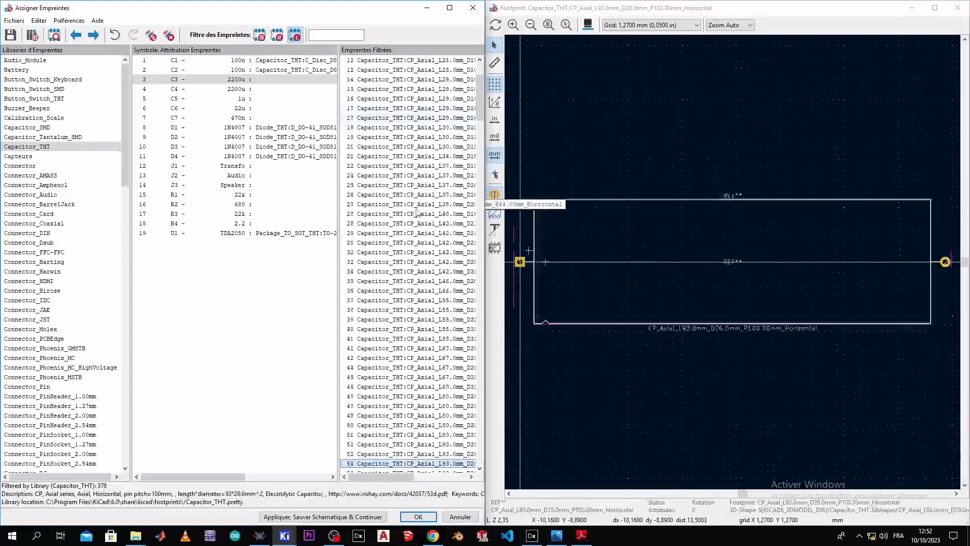
{"action": "key", "text": "Down"}
{"action": "key", "text": "Down"}
{"action": "key", "text": "Down"}
{"action": "key", "text": "Down"}
{"action": "key", "text": "Down"}
{"action": "key", "text": "Down"}
{"action": "key", "text": "Down"}
{"action": "key", "text": "Down"}
{"action": "key", "text": "Down"}
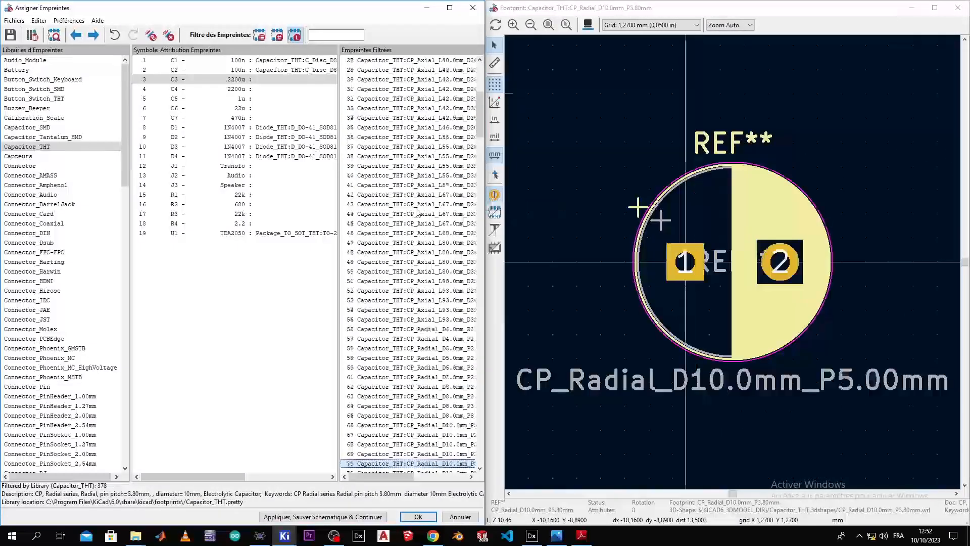
Step: Assign the CP_Radial_D40.0mm footprint to C3 after comparing the larger radial sizes
{"action": "key", "text": "Down"}
{"action": "key", "text": "Down"}
{"action": "key", "text": "Down"}
{"action": "key", "text": "Down"}
{"action": "key", "text": "Down"}
{"action": "key", "text": "Down"}
{"action": "key", "text": "Down"}
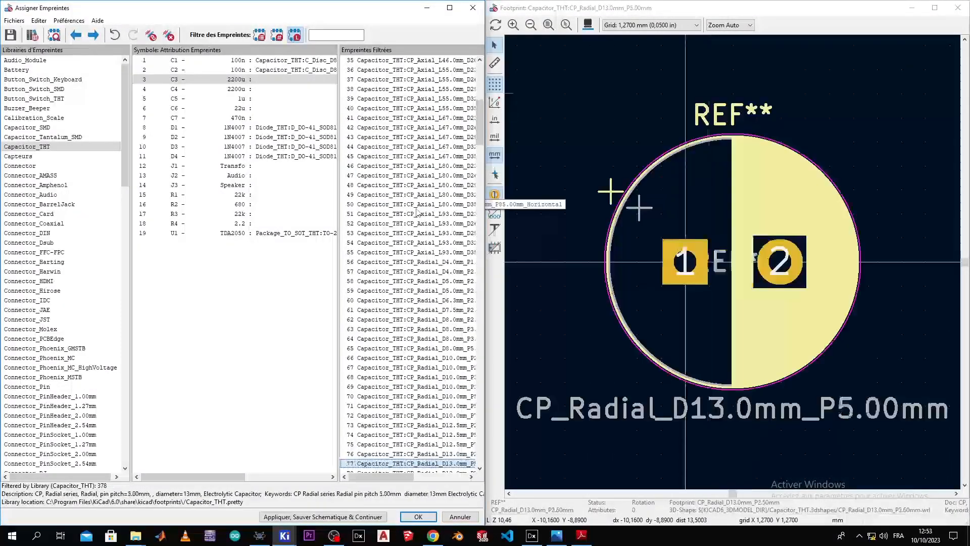
{"action": "key", "text": "Down"}
{"action": "key", "text": "Down"}
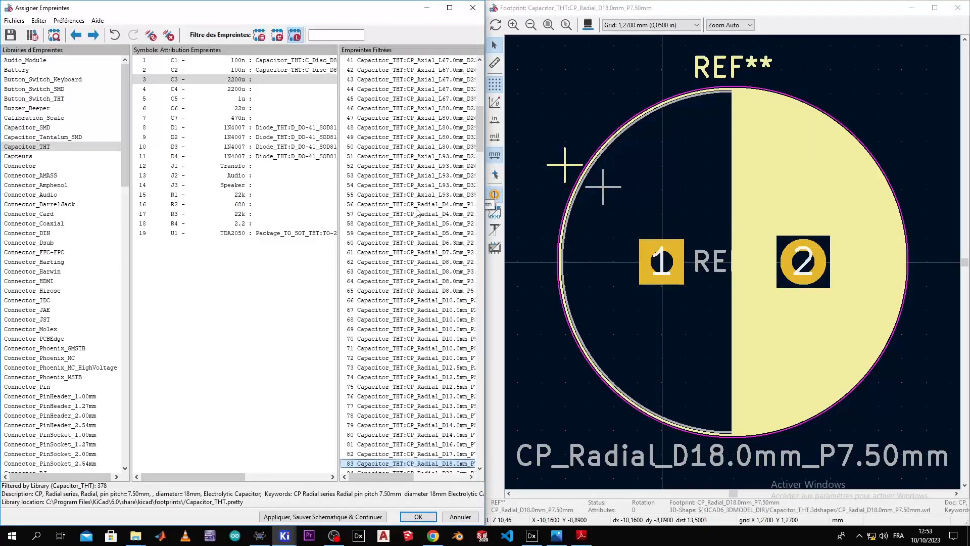
{"action": "key", "text": "Down"}
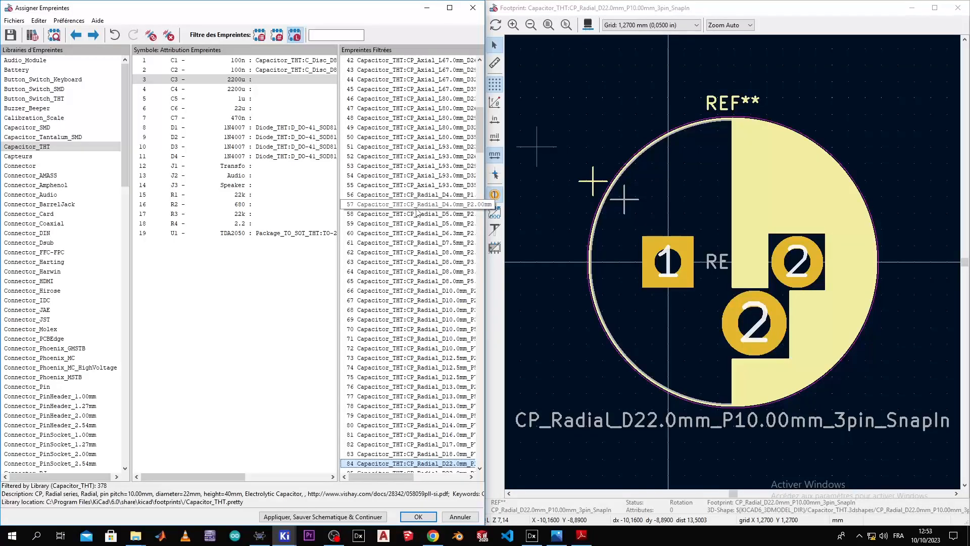
{"action": "key", "text": "Down"}
{"action": "key", "text": "Down"}
{"action": "key", "text": "Down"}
{"action": "key", "text": "Down"}
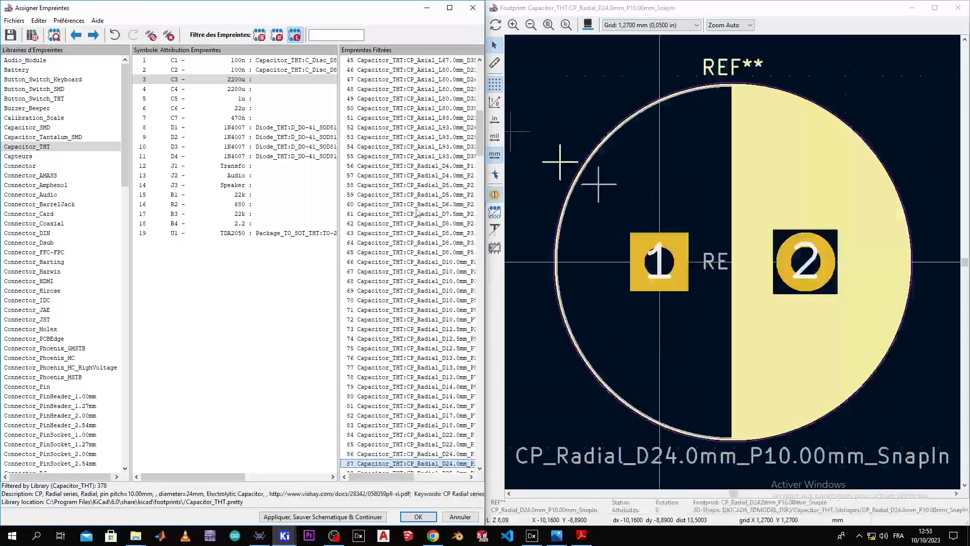
{"action": "key", "text": "Down"}
{"action": "key", "text": "Down"}
{"action": "key", "text": "Down"}
{"action": "key", "text": "Down"}
{"action": "key", "text": "Down"}
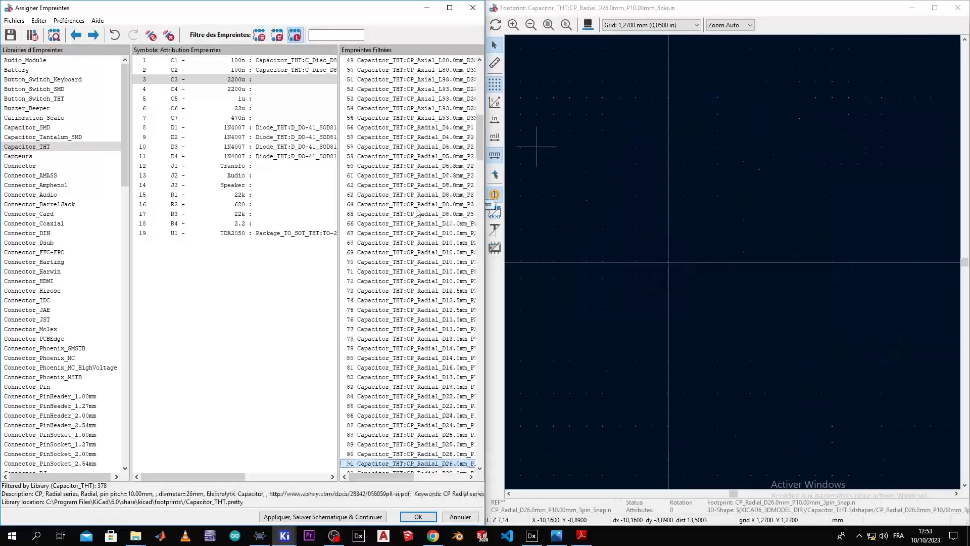
{"action": "key", "text": "Down"}
{"action": "key", "text": "Down"}
{"action": "key", "text": "Down"}
{"action": "key", "text": "Down"}
{"action": "key", "text": "Down"}
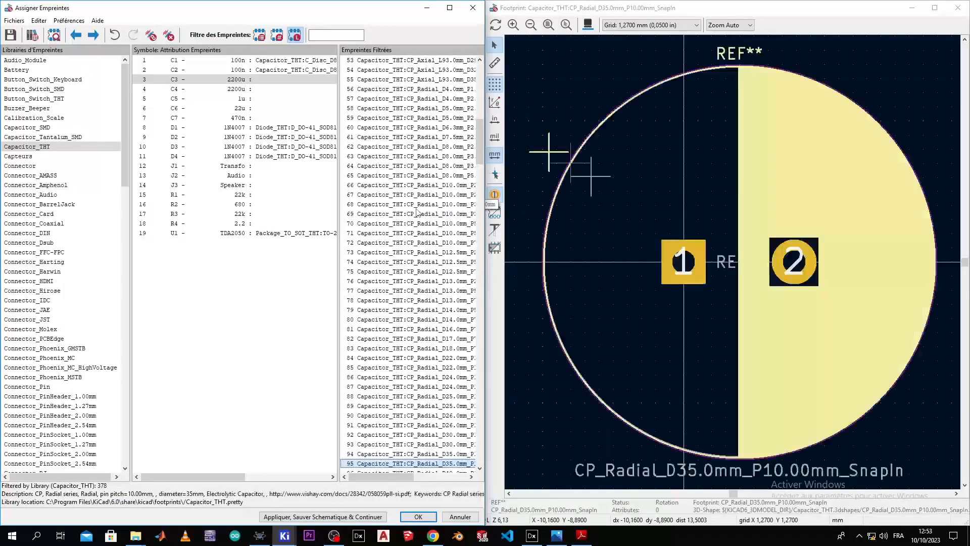
{"action": "key", "text": "Up"}
{"action": "key", "text": "Up"}
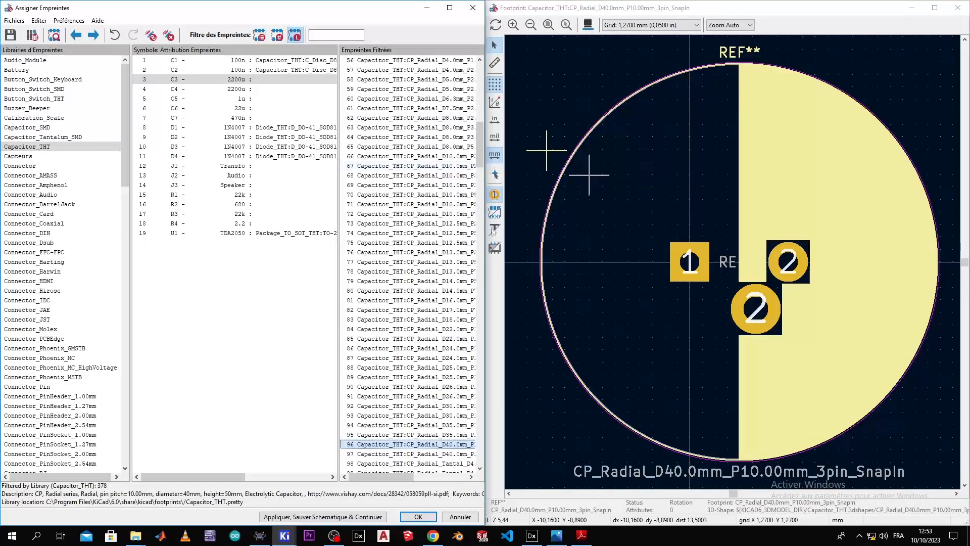
{"action": "double_click", "coordinate": [411, 447]}
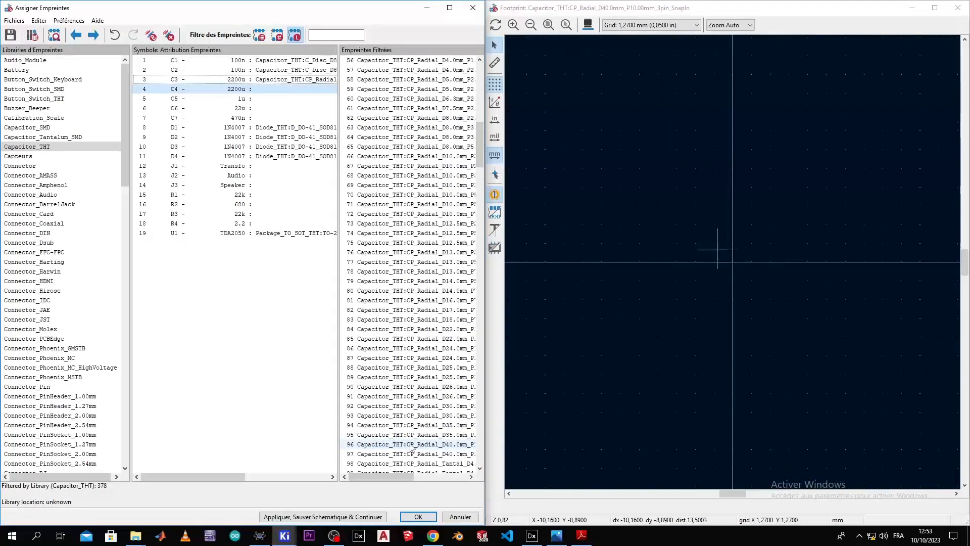
Step: Give C4 the same CP_Radial_D40.0mm footprint as C3 and inspect it in 3D
{"action": "left_click", "coordinate": [311, 81]}
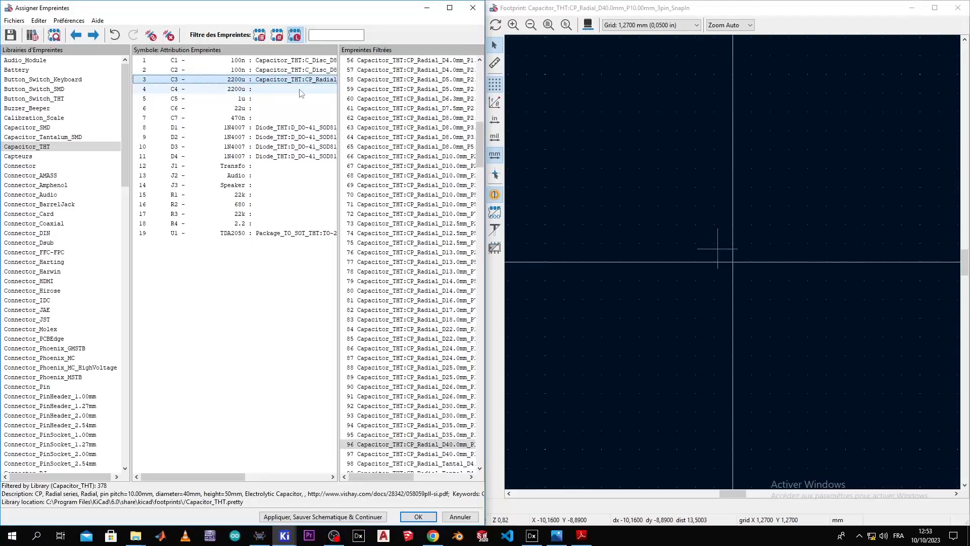
{"action": "left_click", "coordinate": [300, 93]}
{"action": "key", "text": "ctrl+v"}
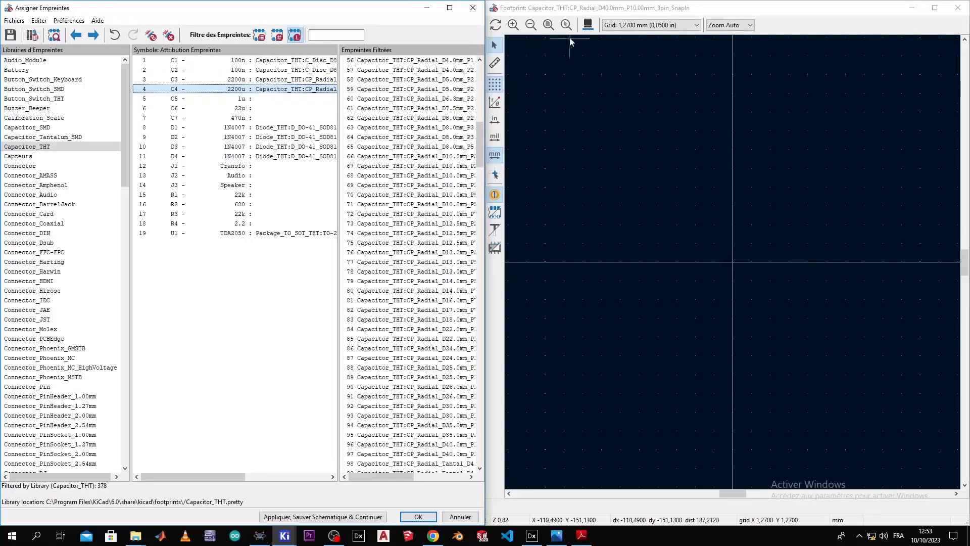
{"action": "left_click", "coordinate": [587, 25]}
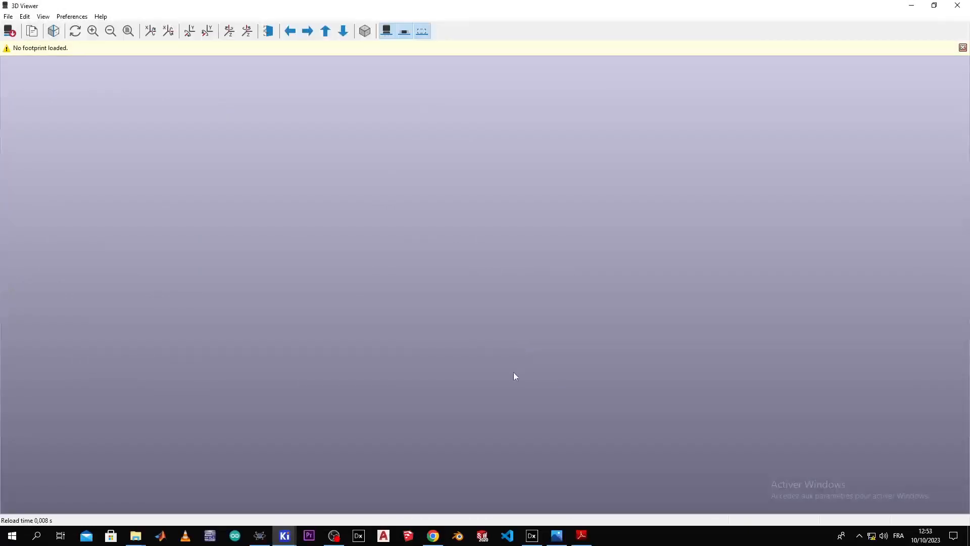
{"action": "left_click", "coordinate": [962, 48]}
{"action": "left_click", "coordinate": [957, 6]}
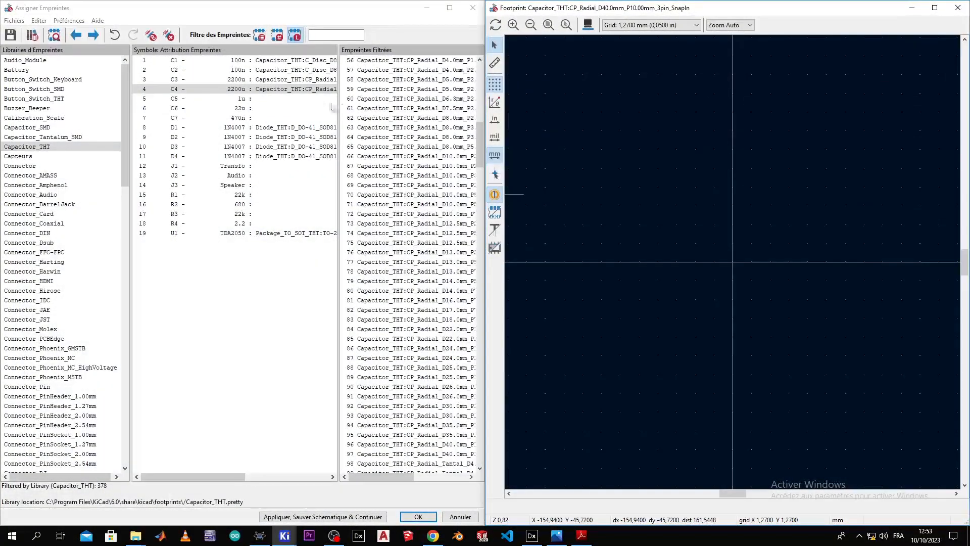
{"action": "left_click", "coordinate": [309, 90]}
{"action": "left_click", "coordinate": [585, 28]}
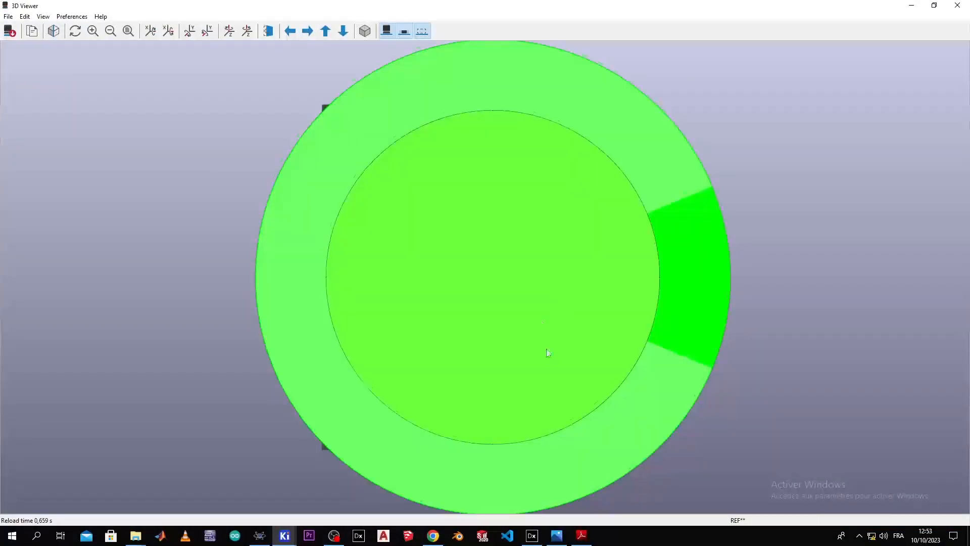
{"action": "left_click_drag", "start_coordinate": [548, 351], "coordinate": [592, 136]}
{"action": "left_click_drag", "start_coordinate": [550, 163], "coordinate": [384, 313]}
{"action": "left_click", "coordinate": [956, 5]}
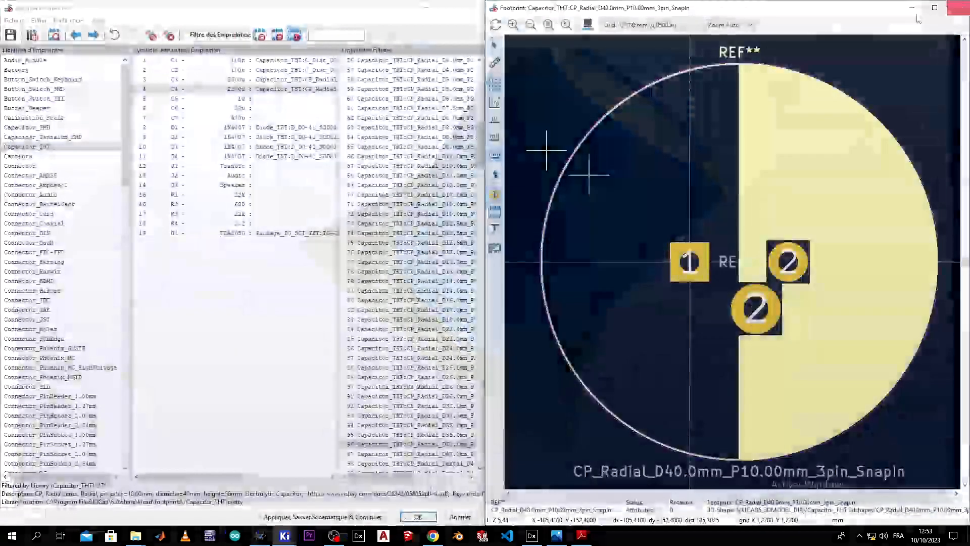
{"action": "left_click", "coordinate": [302, 99]}
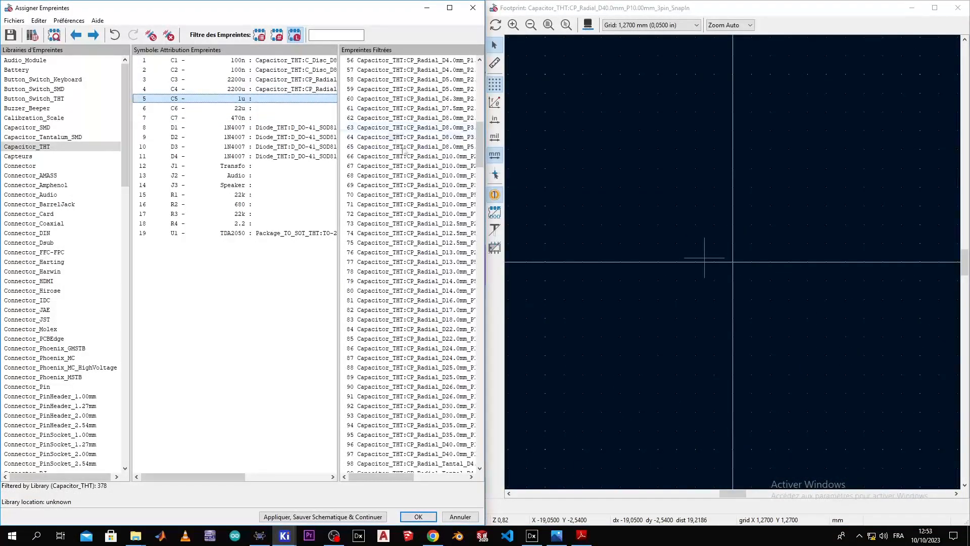
Step: Assign CP_Radial_D4.0mm_P1.50mm to capacitor C5
{"action": "left_click", "coordinate": [410, 137]}
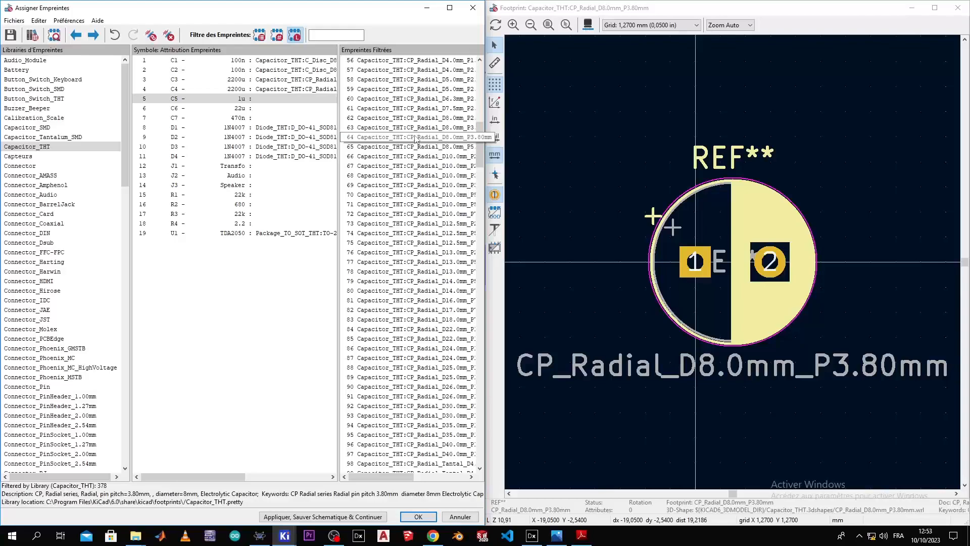
{"action": "key", "text": "Up"}
{"action": "key", "text": "Up"}
{"action": "key", "text": "Up"}
{"action": "key", "text": "Up"}
{"action": "key", "text": "Up"}
{"action": "key", "text": "Up"}
{"action": "key", "text": "Up"}
{"action": "key", "text": "Up"}
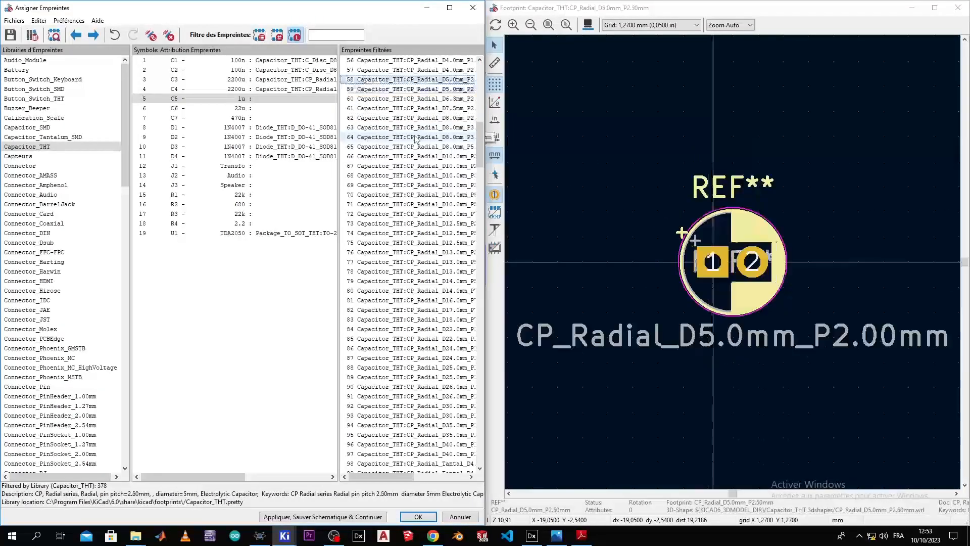
{"action": "key", "text": "Down"}
{"action": "key", "text": "Down"}
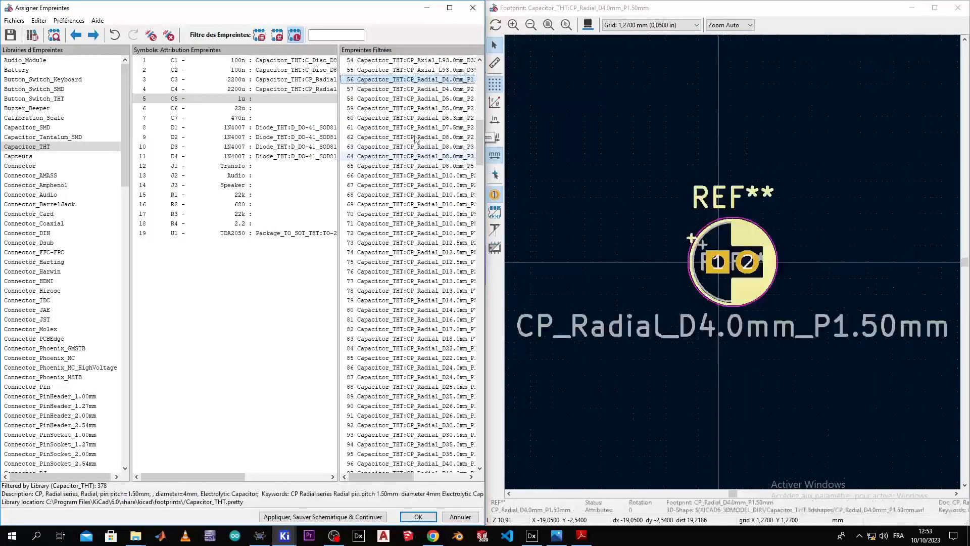
{"action": "double_click", "coordinate": [422, 80]}
Step: Assign CP_Radial_D7.5mm_P2.50mm to capacitor C6
{"action": "left_click", "coordinate": [297, 119]}
{"action": "left_click", "coordinate": [298, 109]}
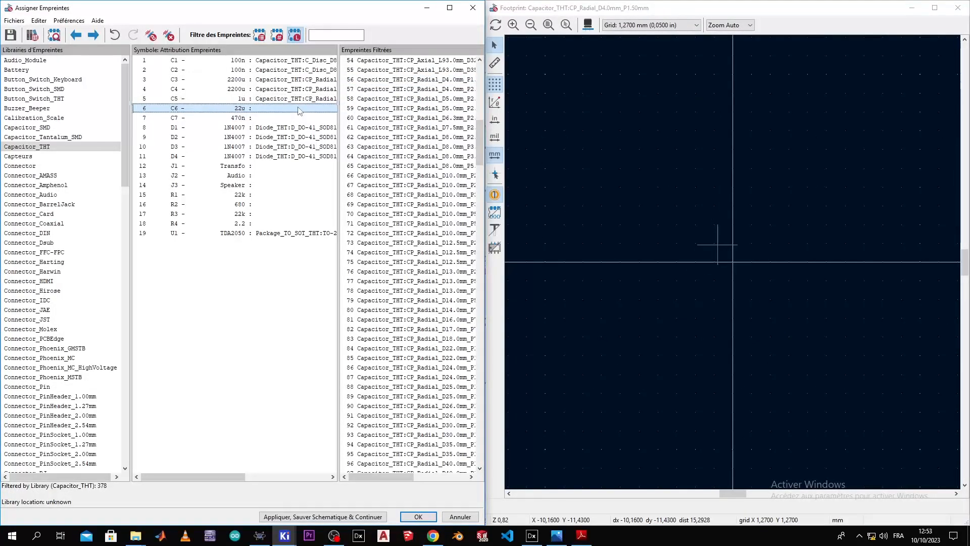
{"action": "left_click", "coordinate": [377, 109]}
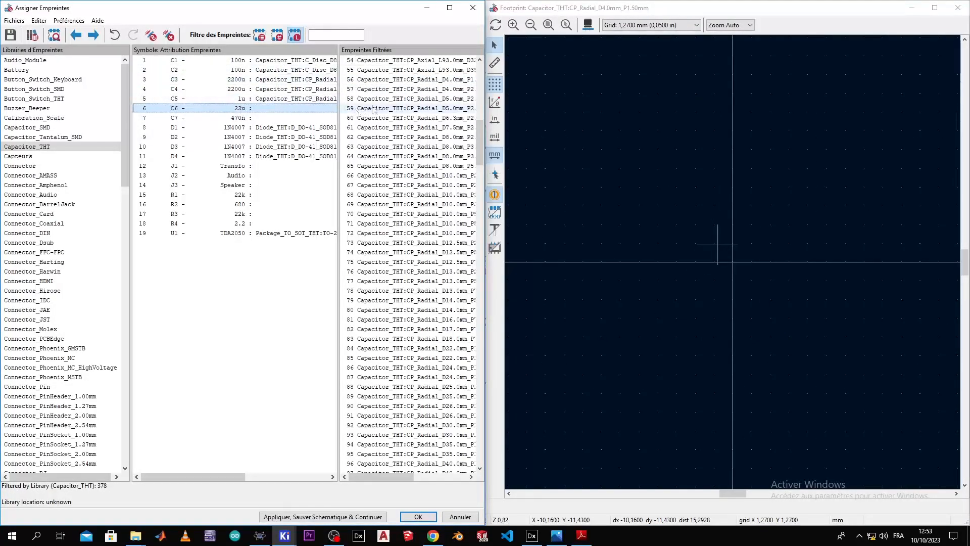
{"action": "key", "text": "Down"}
{"action": "key", "text": "Down"}
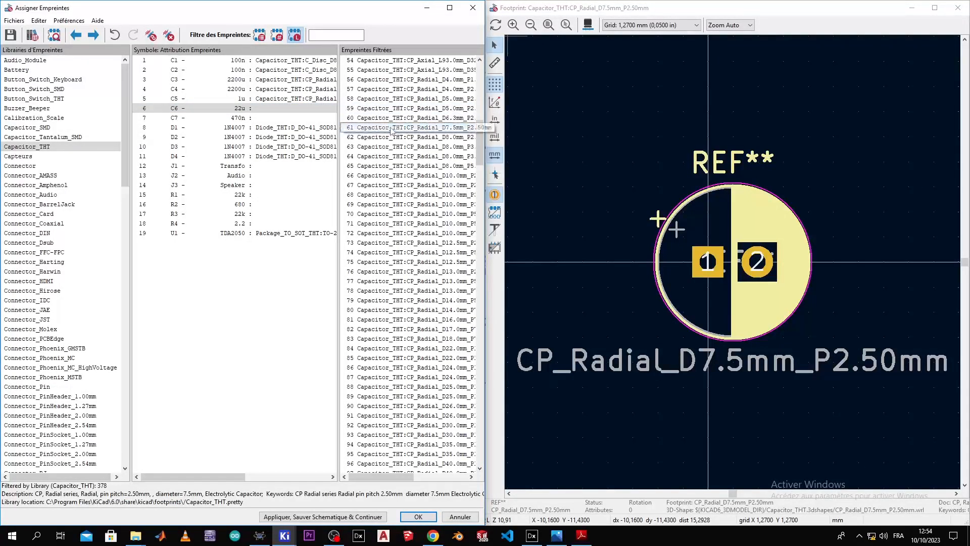
{"action": "double_click", "coordinate": [384, 127]}
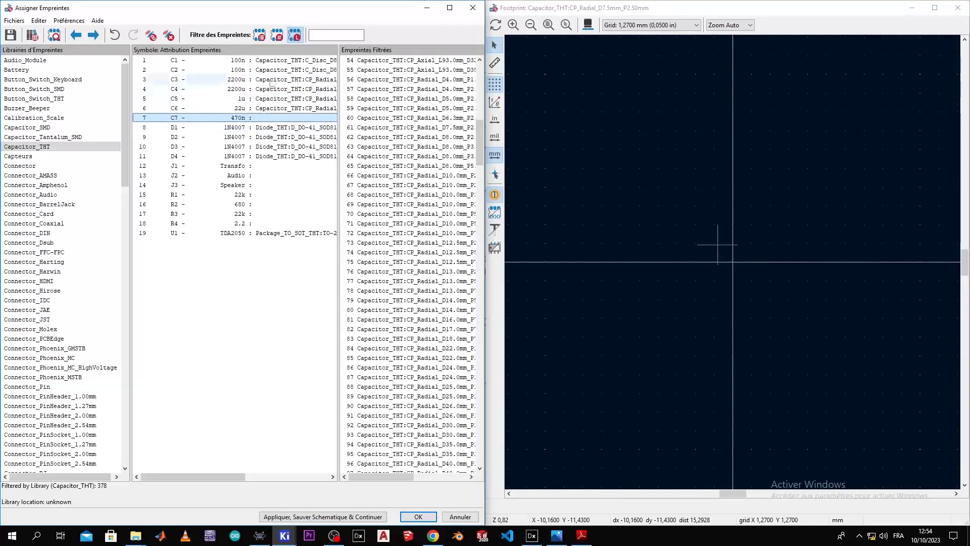
Step: Give C7 the same C_Disc_D8.0mm_W2.5mm_P5.00mm footprint as C1
{"action": "left_click", "coordinate": [278, 61]}
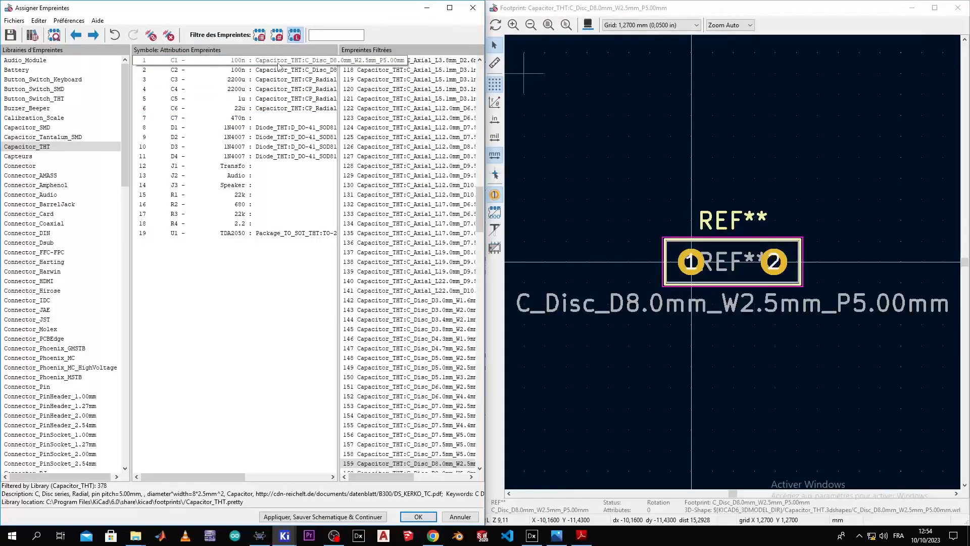
{"action": "left_click", "coordinate": [268, 118]}
{"action": "type", "text": "Capacitor_THT:C_Disc_D8.0mm_W2.5mm_P5.00mm"}
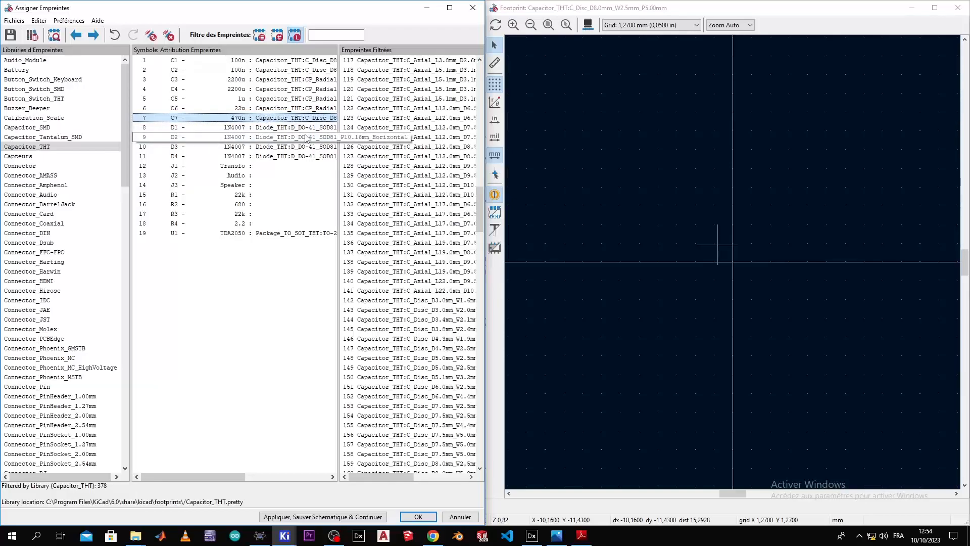
{"action": "left_click", "coordinate": [295, 167]}
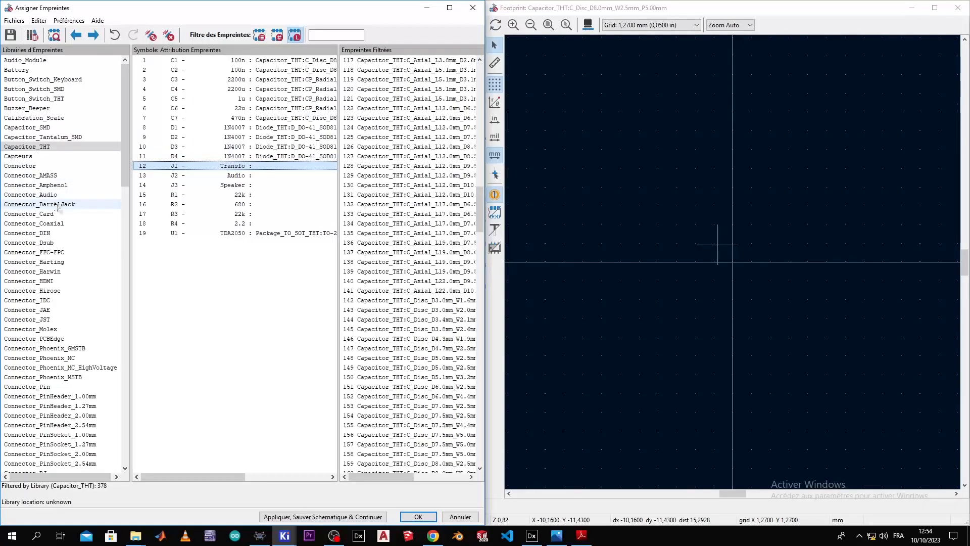
Step: Assign the 3-pin JST_EH_B3B footprint from Connector_JST to J1 Transfo
{"action": "left_click", "coordinate": [59, 320]}
{"action": "left_click", "coordinate": [402, 168]}
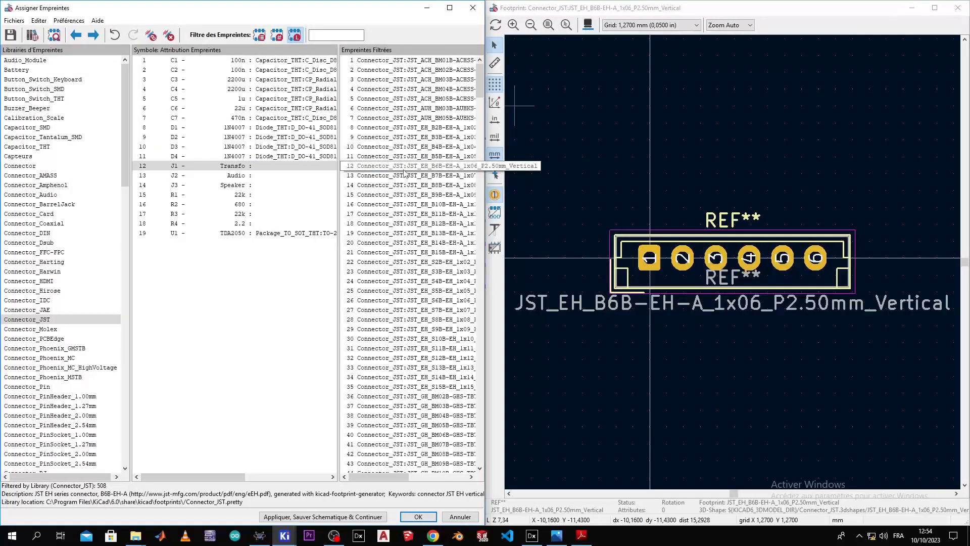
{"action": "key", "text": "Up"}
{"action": "key", "text": "Up"}
{"action": "key", "text": "Up"}
{"action": "key", "text": "Up"}
{"action": "key", "text": "Down"}
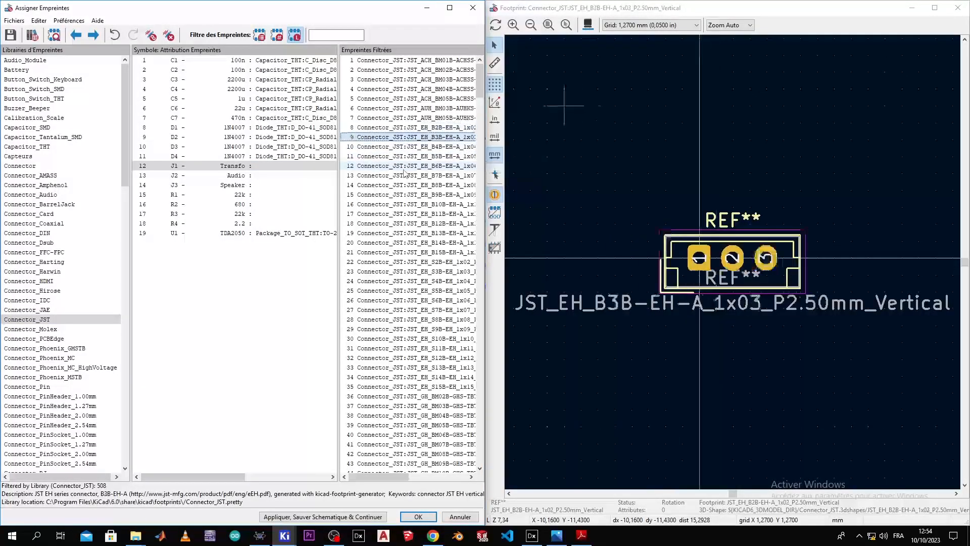
{"action": "left_click", "coordinate": [588, 25]}
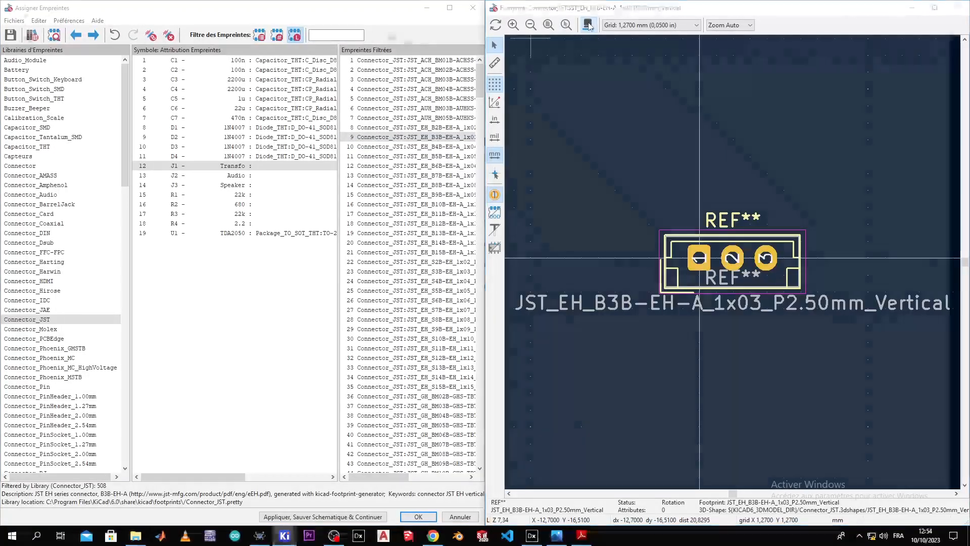
{"action": "left_click_drag", "start_coordinate": [615, 215], "coordinate": [583, 105]}
{"action": "left_click", "coordinate": [956, 5]}
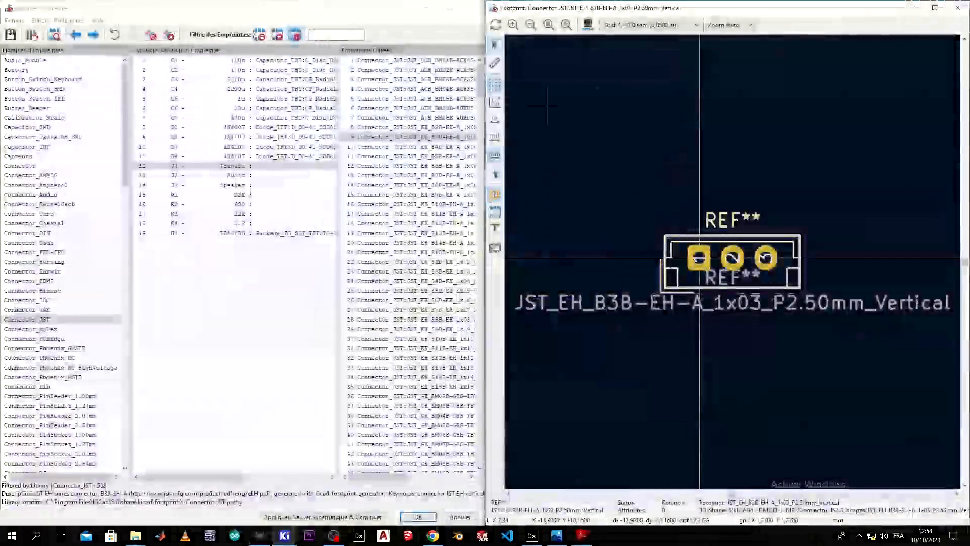
{"action": "left_click", "coordinate": [394, 137]}
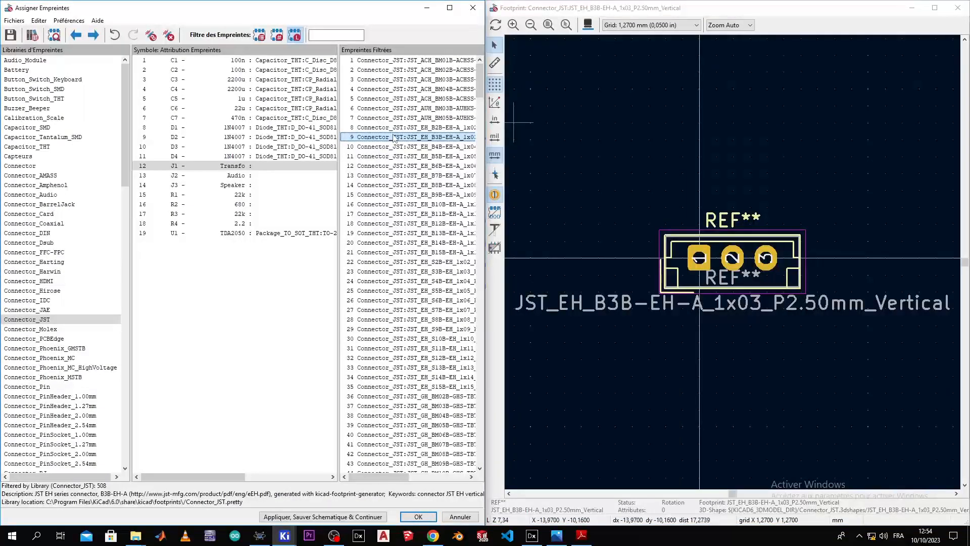
{"action": "double_click", "coordinate": [401, 138]}
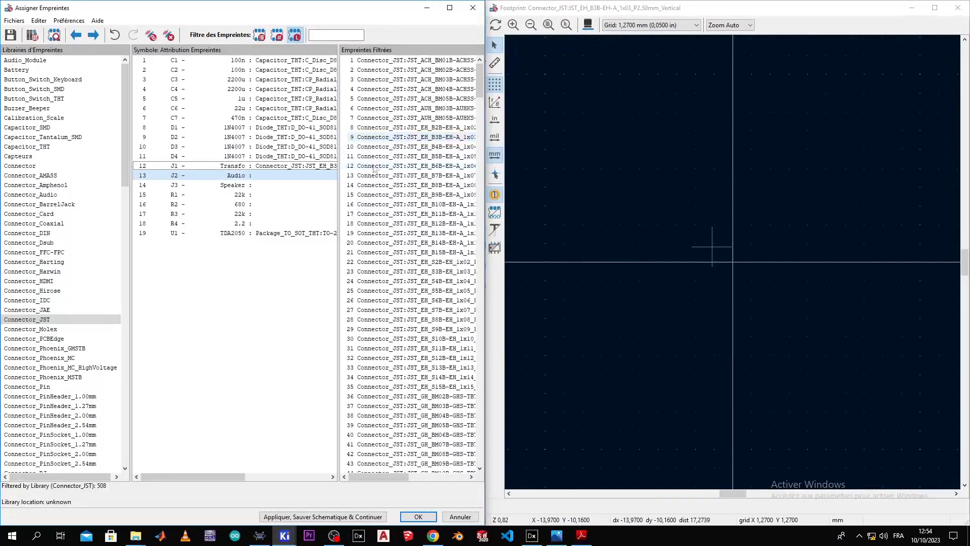
Step: Assign the 2-pin JST_EH_B2B footprint to J2 Audio and J3 Speaker
{"action": "left_click", "coordinate": [291, 176]}
{"action": "left_click", "coordinate": [414, 127]}
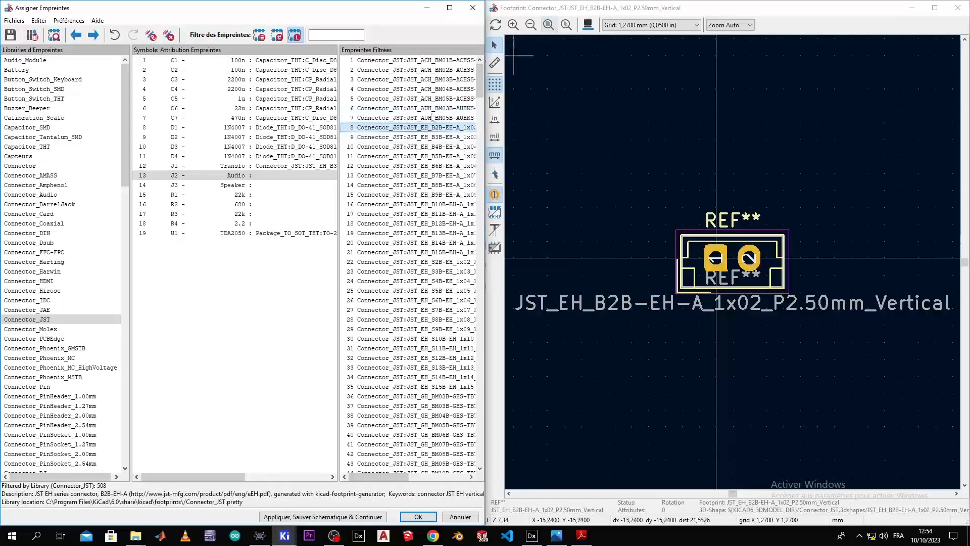
{"action": "double_click", "coordinate": [406, 128]}
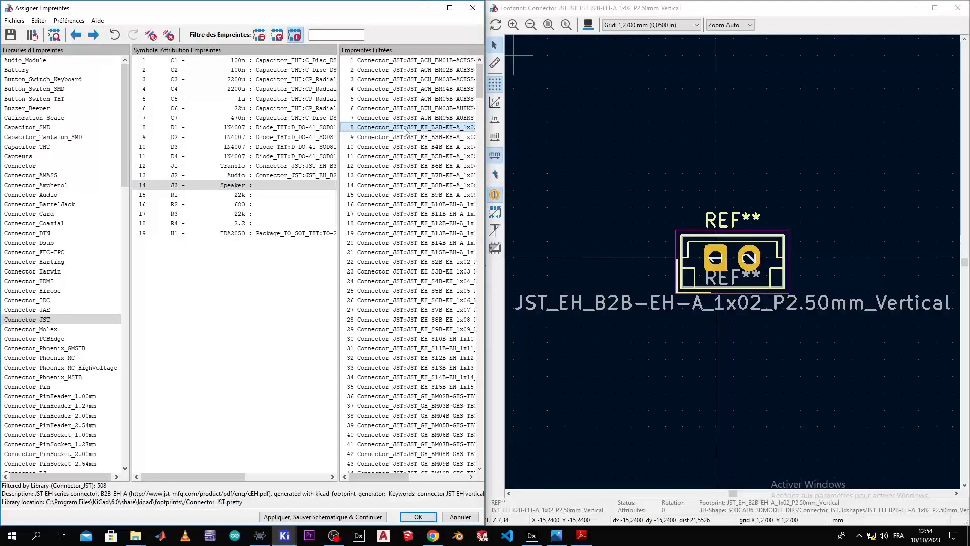
{"action": "double_click", "coordinate": [404, 128]}
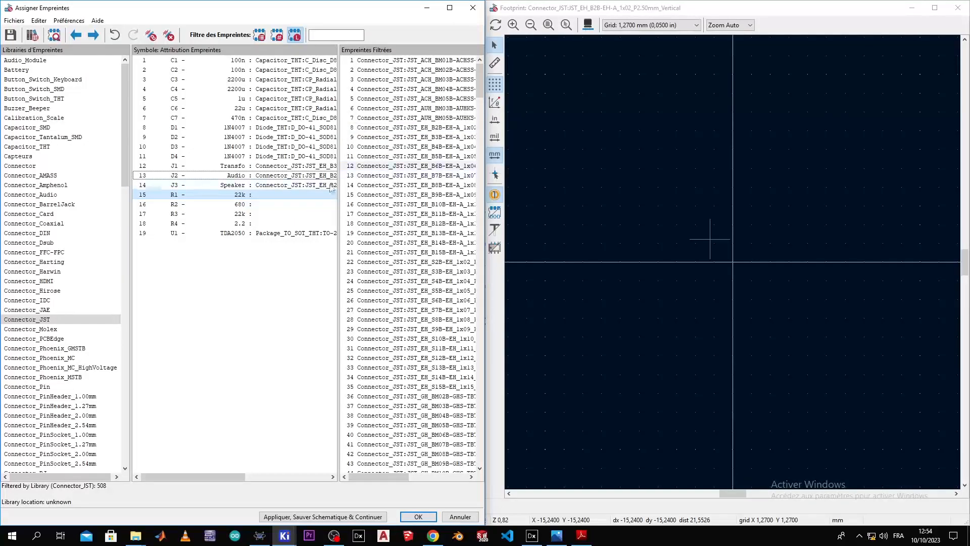
{"action": "left_click_drag", "start_coordinate": [124, 196], "coordinate": [125, 384]}
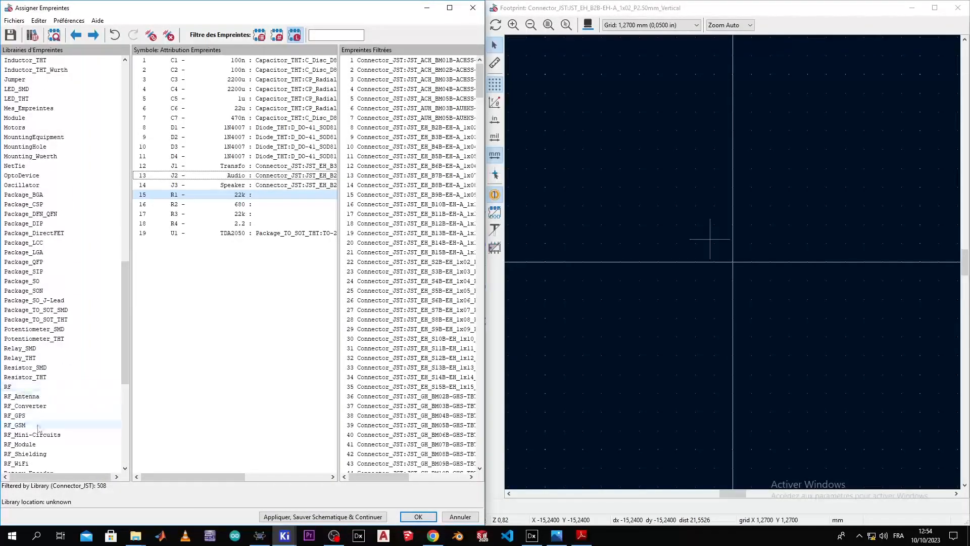
Step: Browse the Resistor_THT footprints and assign the horizontal R_Axial_DIN0207 footprint to R1
{"action": "left_click", "coordinate": [41, 367]}
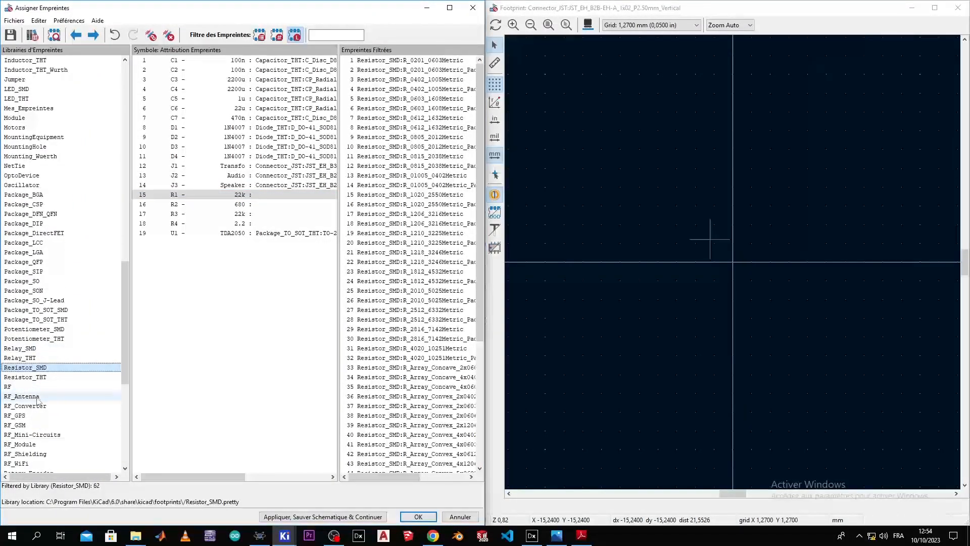
{"action": "left_click", "coordinate": [45, 377]}
{"action": "left_click", "coordinate": [405, 206]}
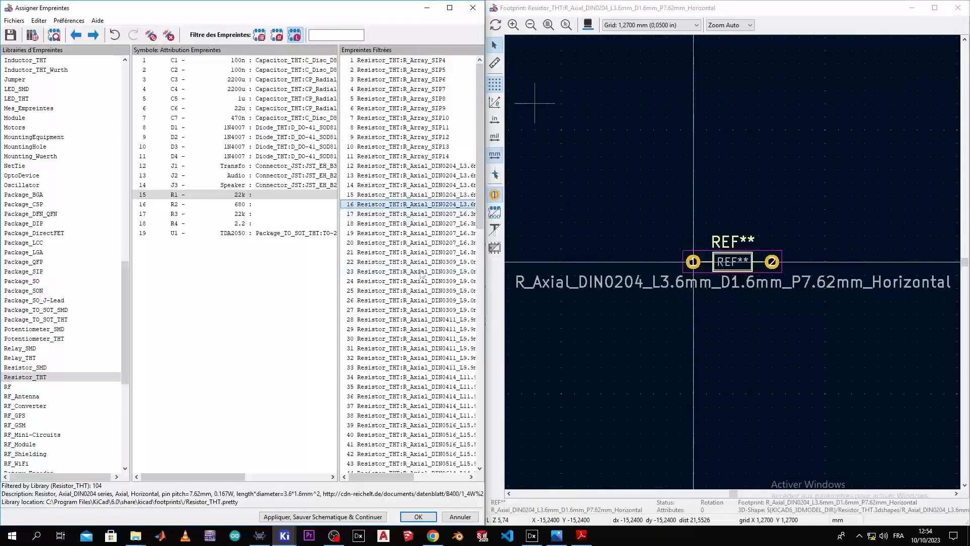
{"action": "left_click", "coordinate": [417, 270]}
{"action": "left_click", "coordinate": [418, 224]}
{"action": "left_click", "coordinate": [417, 269]}
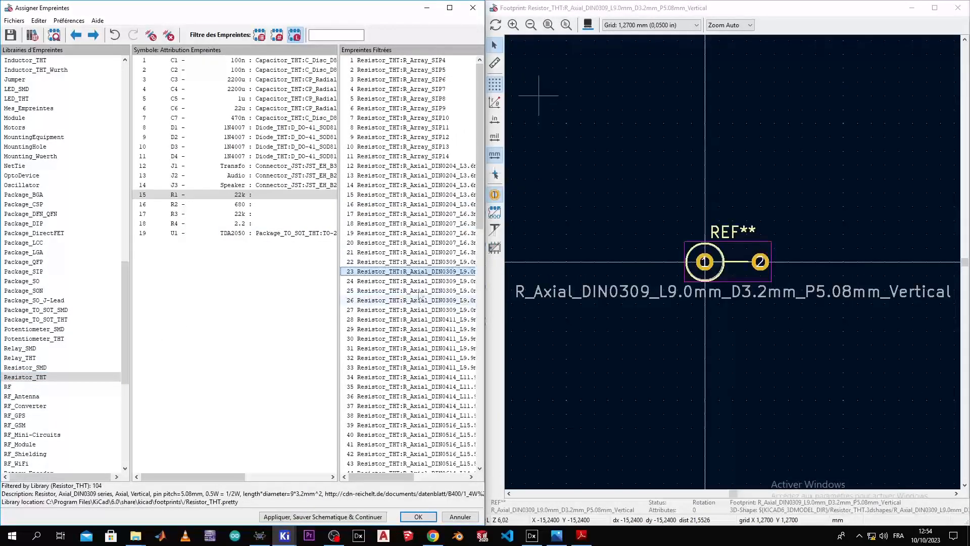
{"action": "left_click", "coordinate": [419, 292]}
{"action": "key", "text": "Down"}
{"action": "key", "text": "Down"}
{"action": "key", "text": "Up"}
{"action": "key", "text": "Up"}
{"action": "key", "text": "Up"}
{"action": "key", "text": "Up"}
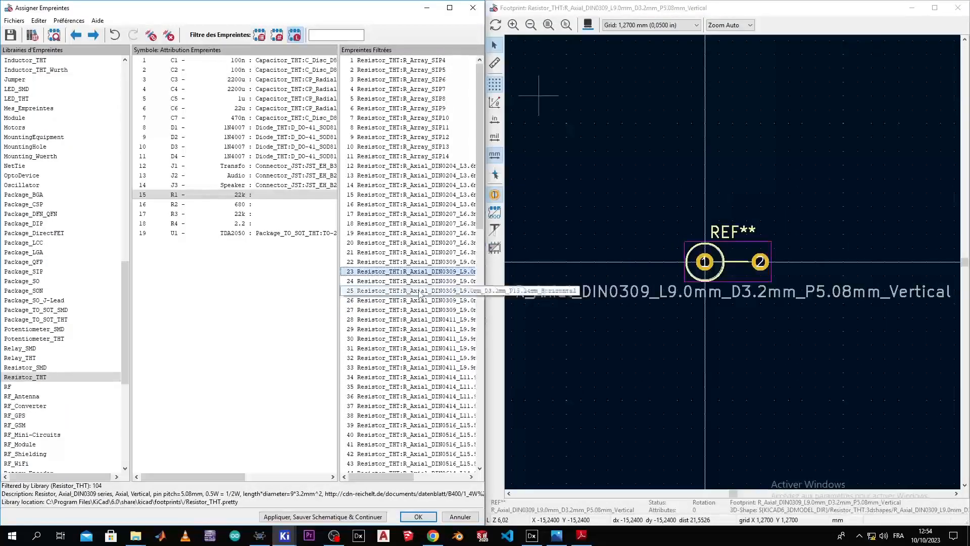
{"action": "key", "text": "Up"}
{"action": "key", "text": "Up"}
{"action": "key", "text": "Up"}
{"action": "key", "text": "Up"}
{"action": "key", "text": "Down"}
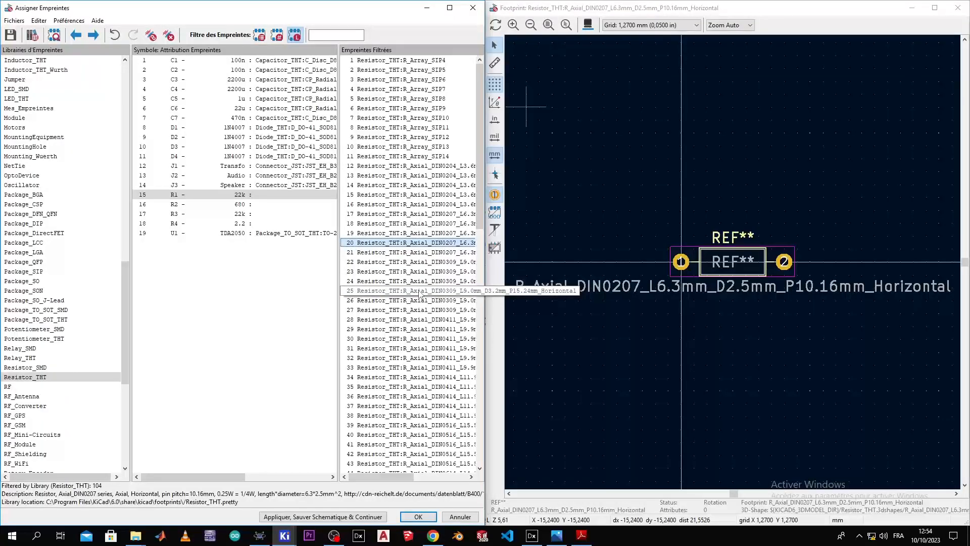
{"action": "double_click", "coordinate": [403, 244]}
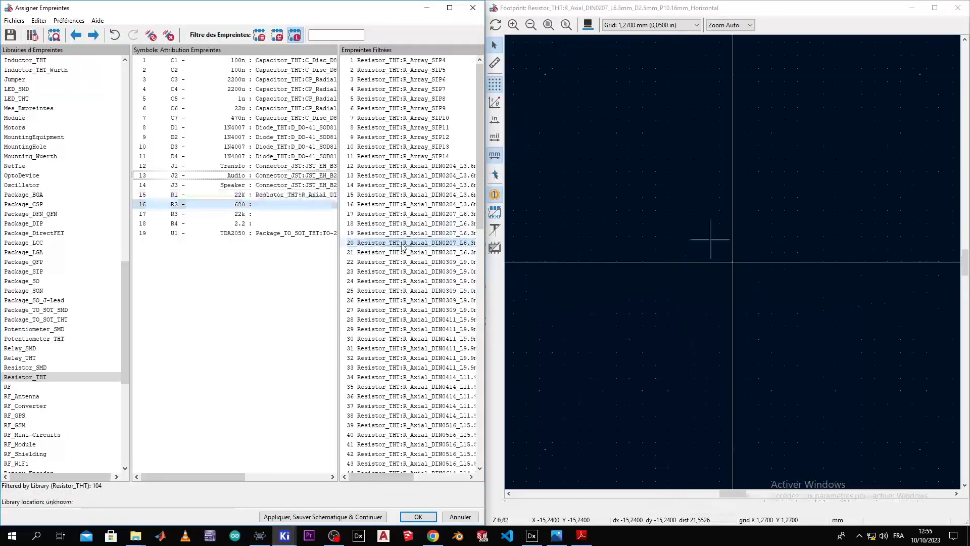
Step: Paste R1's R_Axial_DIN0207 footprint onto the other resistors, R2 through R4
{"action": "left_click", "coordinate": [318, 197]}
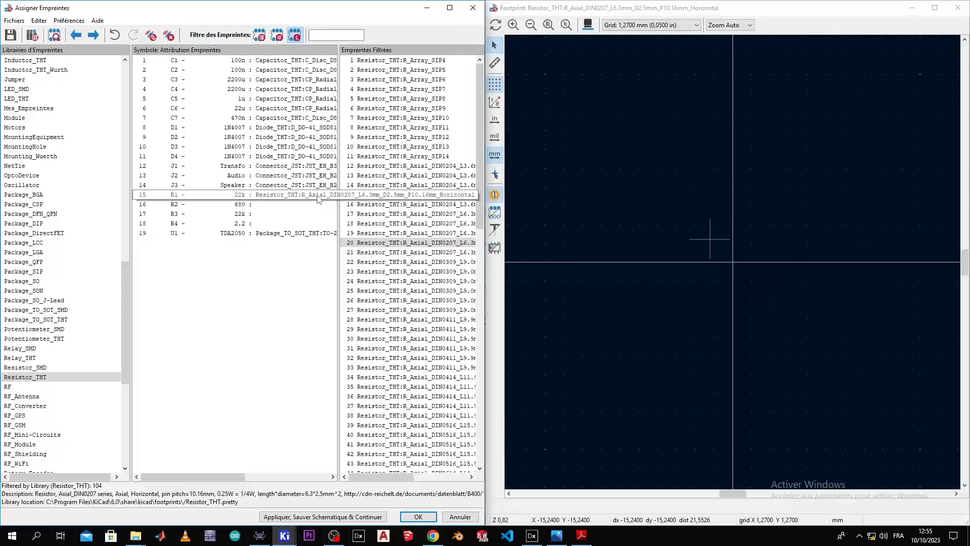
{"action": "left_click", "coordinate": [282, 205], "text": "shift"}
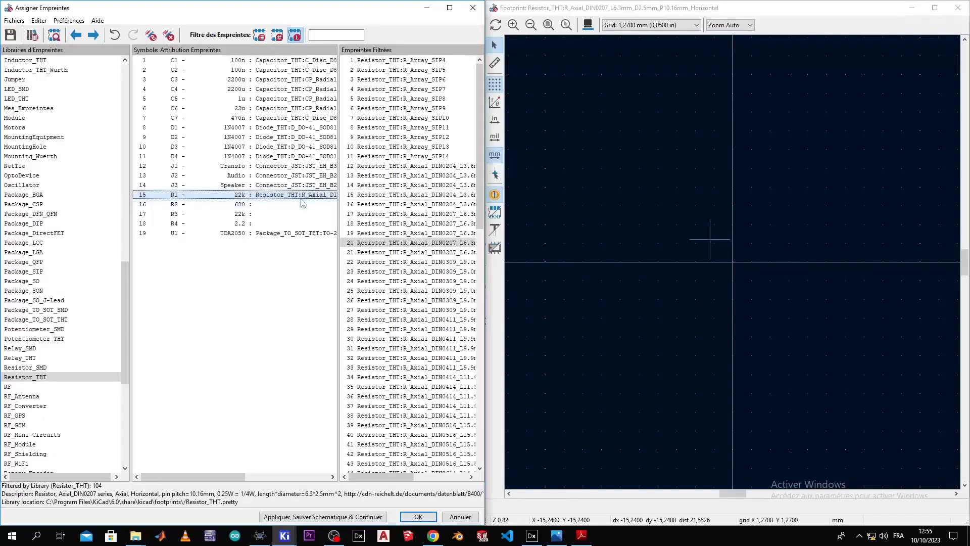
{"action": "left_click", "coordinate": [280, 213], "text": "ctrl"}
{"action": "key", "text": "ctrl+v"}
{"action": "left_click", "coordinate": [282, 223], "text": "ctrl"}
{"action": "key", "text": "ctrl+v"}
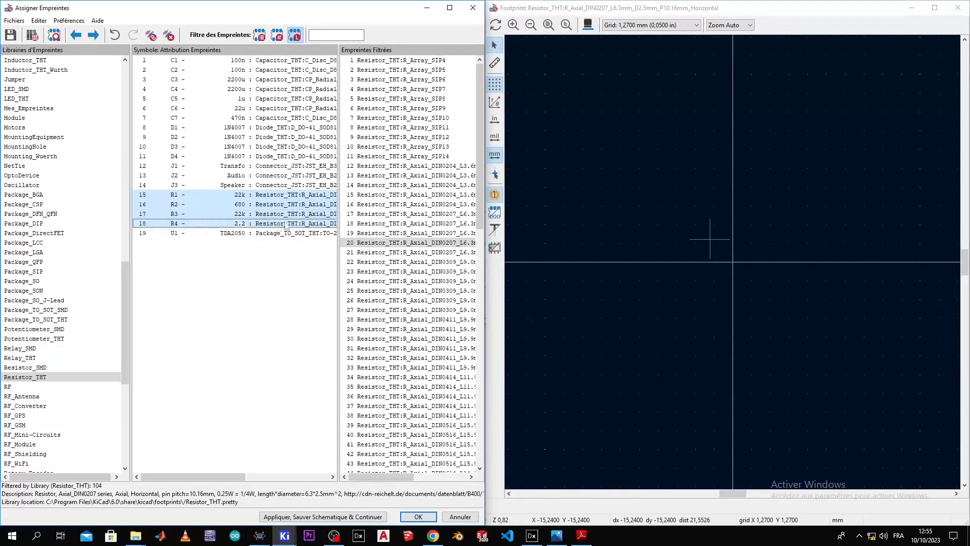
Step: Preview R3's resistor footprint in the 3D viewer, then close the footprint assigner
{"action": "left_click", "coordinate": [587, 25]}
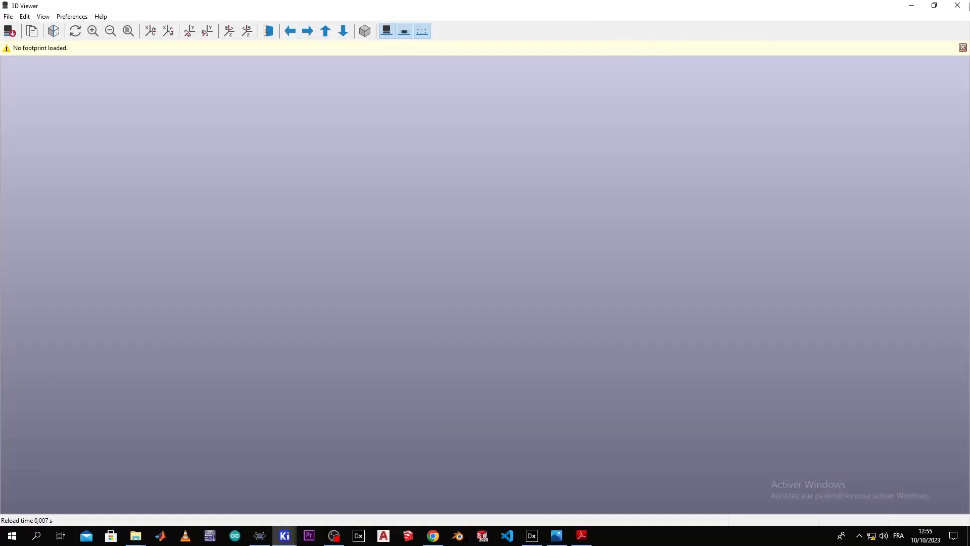
{"action": "left_click", "coordinate": [965, 3]}
{"action": "left_click", "coordinate": [223, 213]}
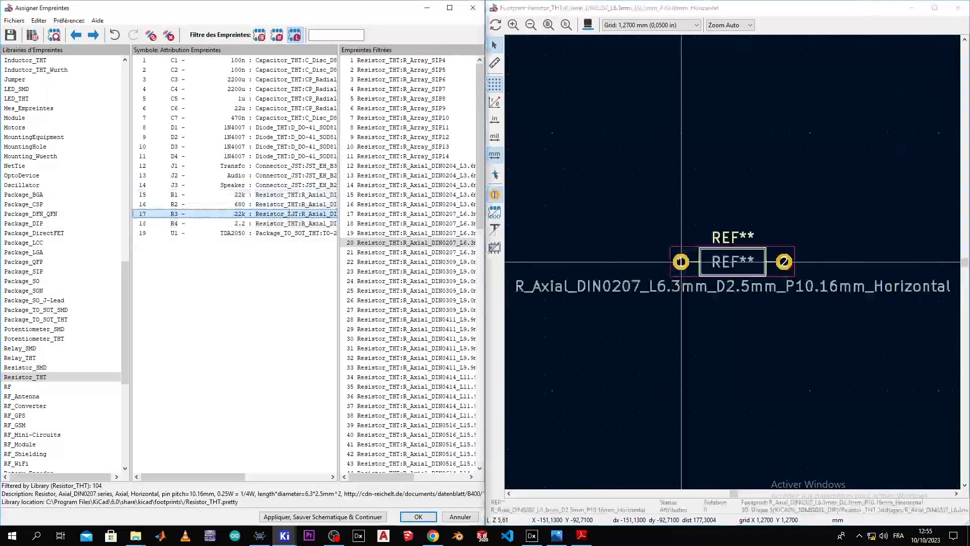
{"action": "left_click", "coordinate": [587, 25]}
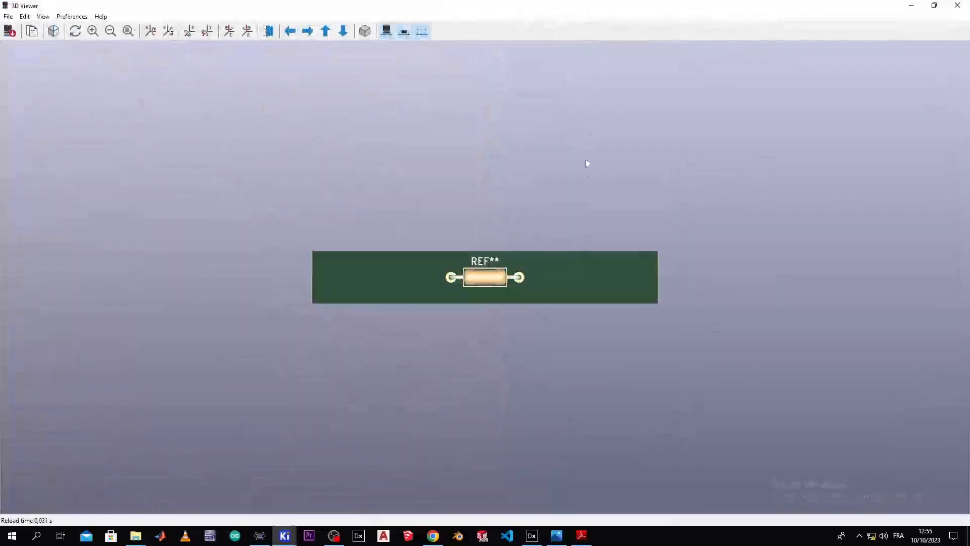
{"action": "left_click", "coordinate": [956, 5]}
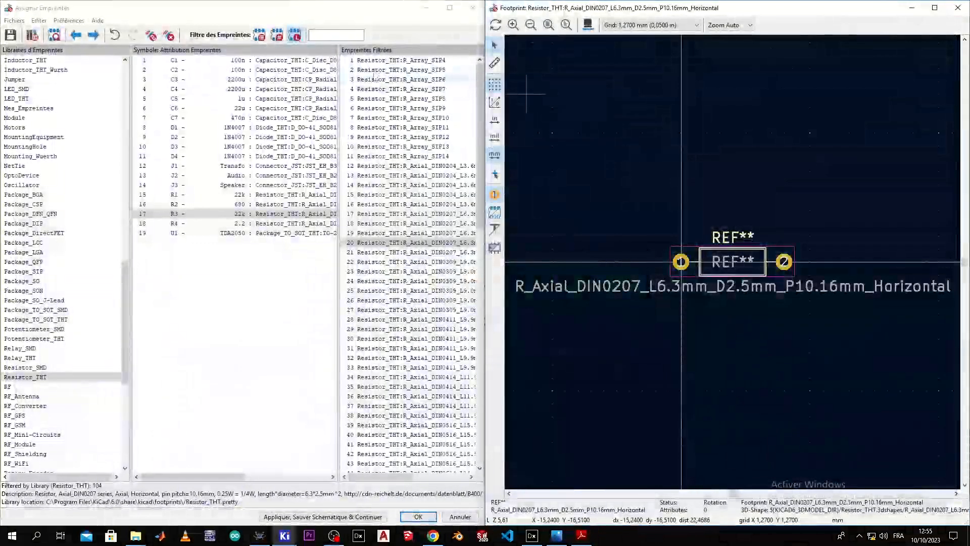
{"action": "left_click", "coordinate": [475, 8]}
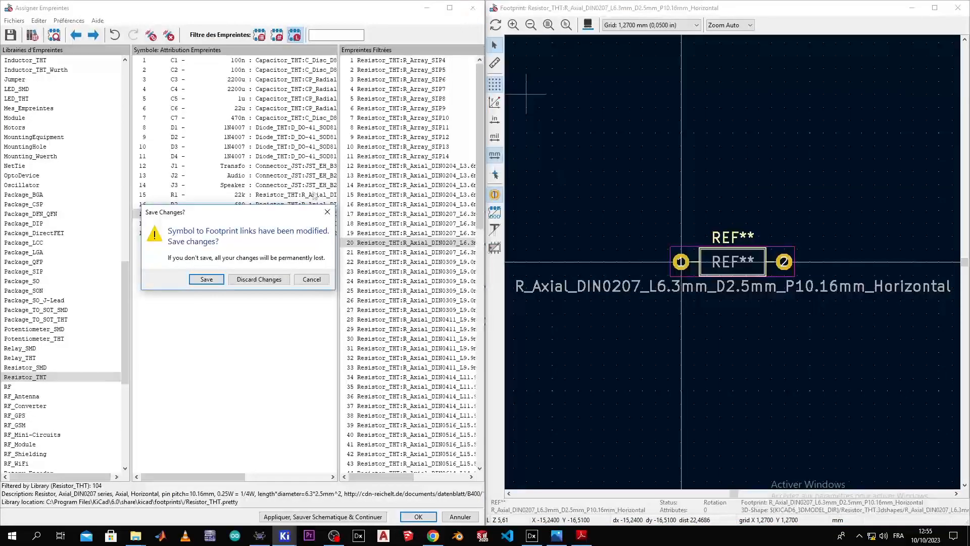
Step: Save the changed footprint assignments, pan to show both circuit blocks, and deselect R3
{"action": "left_click", "coordinate": [223, 281]}
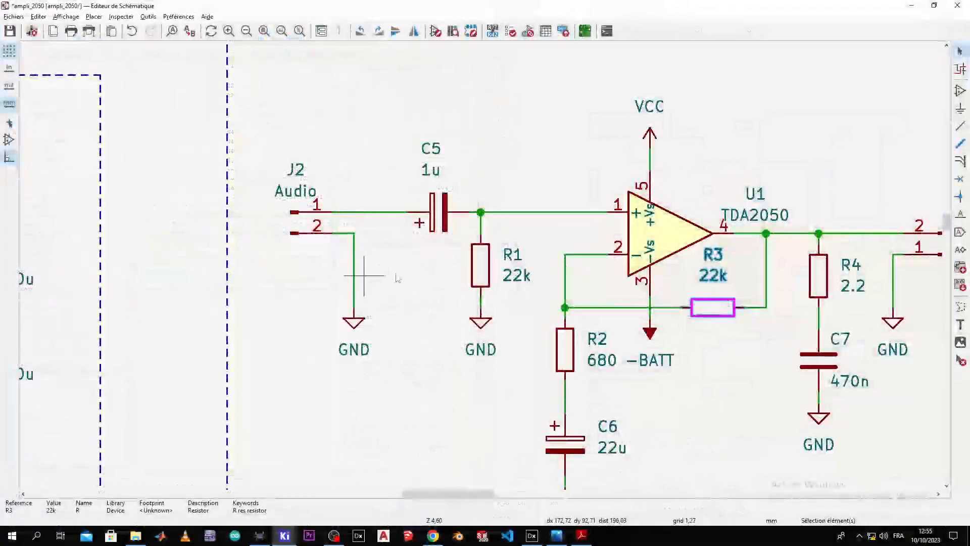
{"action": "middle_click_drag", "start_coordinate": [456, 227], "coordinate": [597, 190]}
{"action": "left_click", "coordinate": [511, 175]}
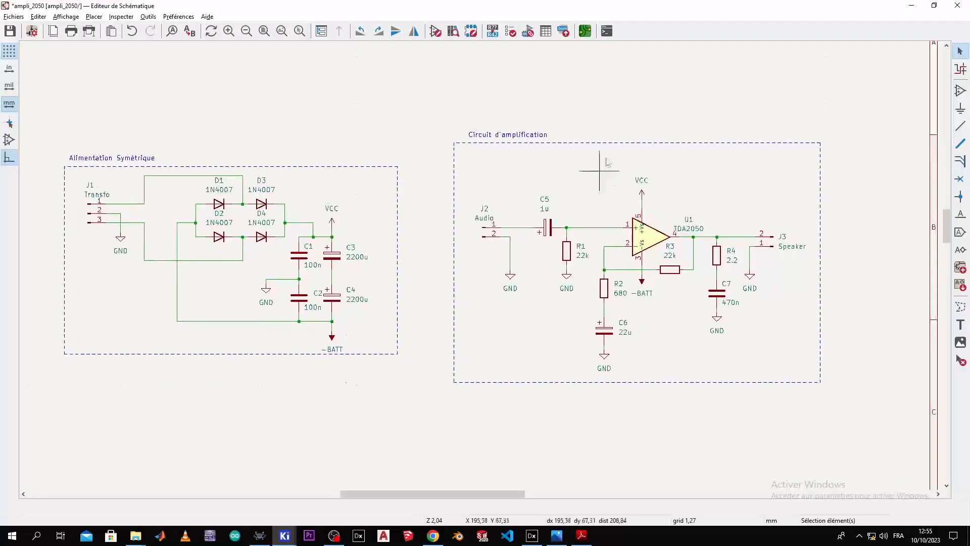
Step: Run ERC, review the three undriven power-input errors on GND and U1's supply pins, then recenter the view
{"action": "left_click", "coordinate": [510, 31]}
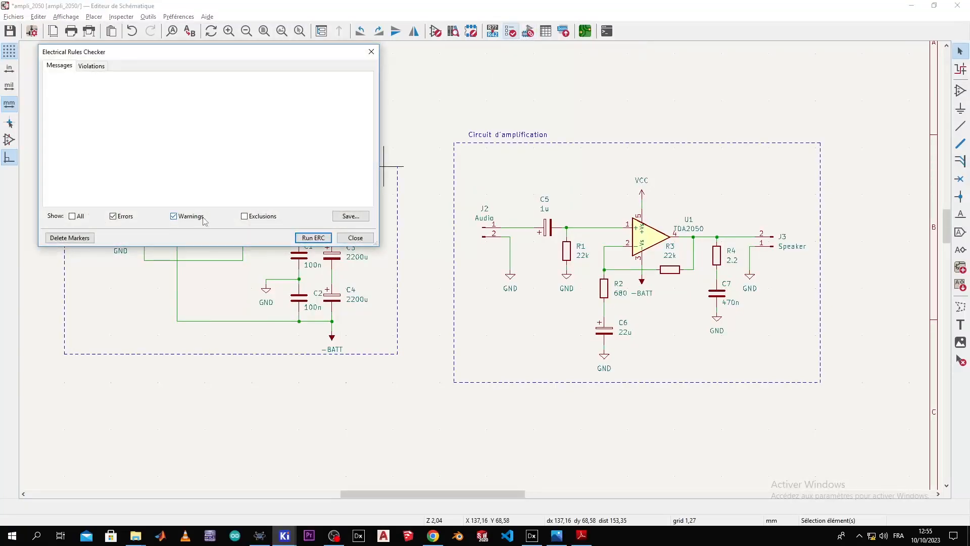
{"action": "left_click", "coordinate": [311, 238]}
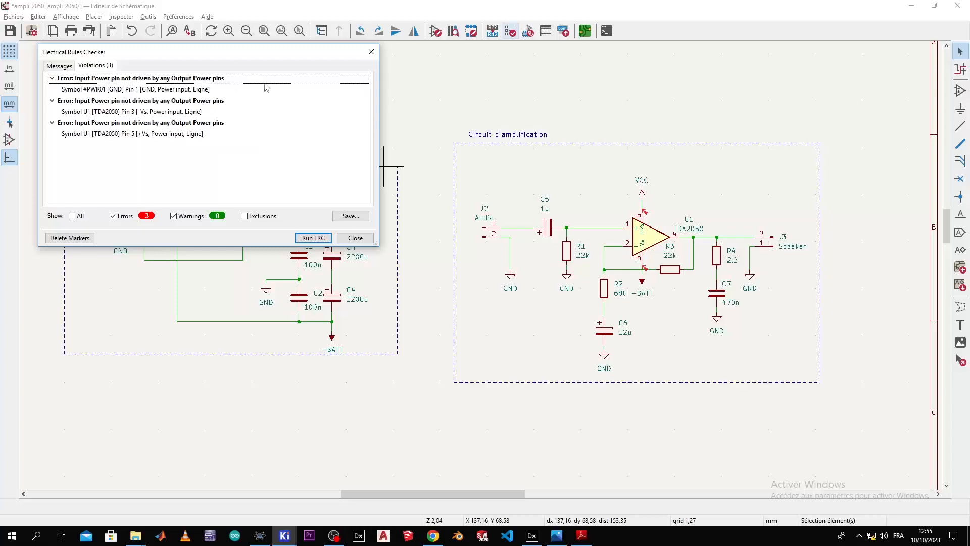
{"action": "left_click", "coordinate": [372, 55]}
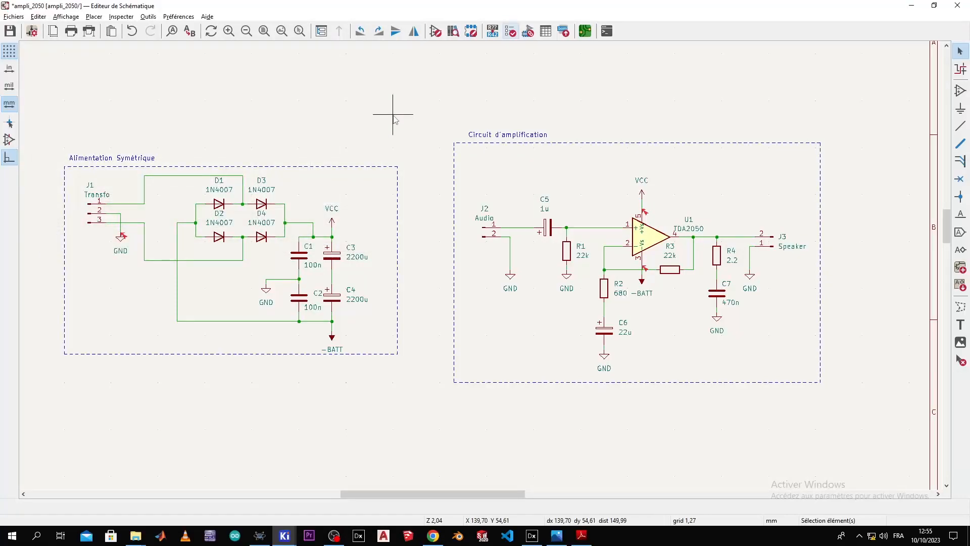
{"action": "scroll", "coordinate": [147, 238], "scroll_direction": "up", "scroll_amount": 2}
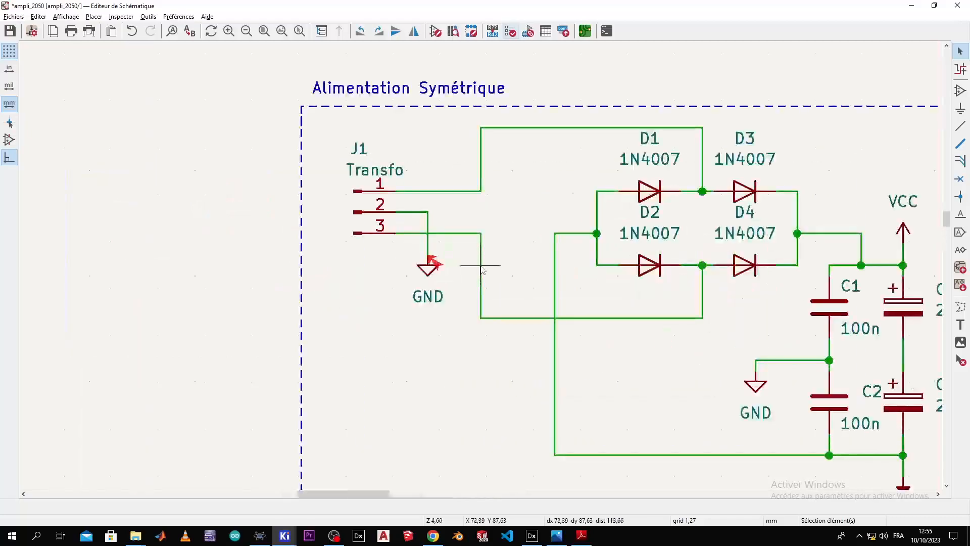
{"action": "scroll", "coordinate": [482, 270], "scroll_direction": "down", "scroll_amount": 2}
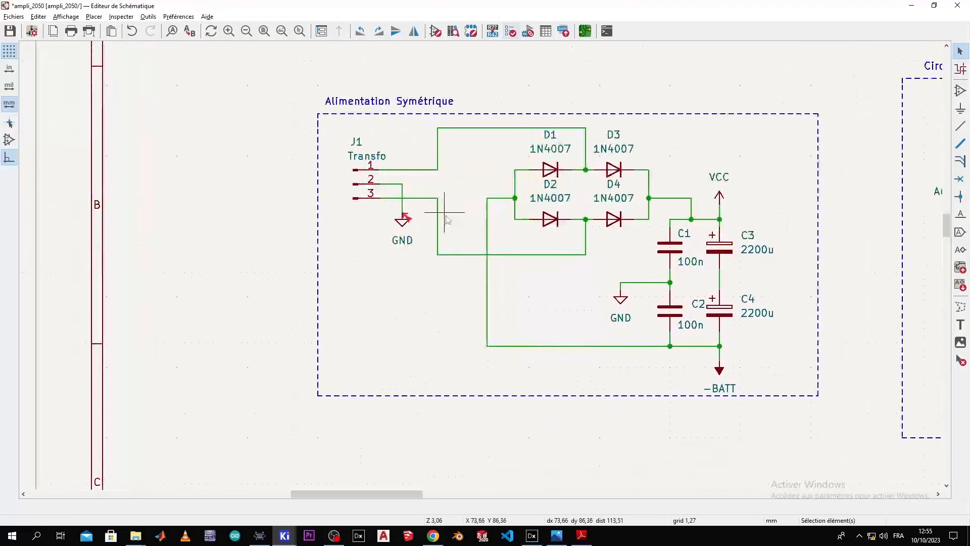
{"action": "middle_click_drag", "start_coordinate": [547, 280], "coordinate": [362, 215]}
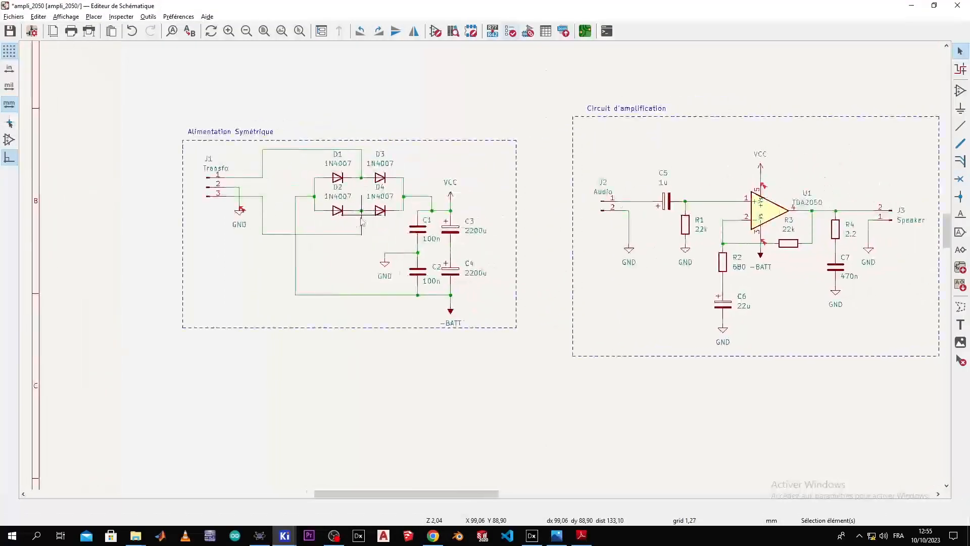
{"action": "left_click", "coordinate": [362, 215]}
Step: Place a PWR_FLAG power symbol, found by searching 'pwr', above the J1 connector
{"action": "left_click", "coordinate": [960, 108]}
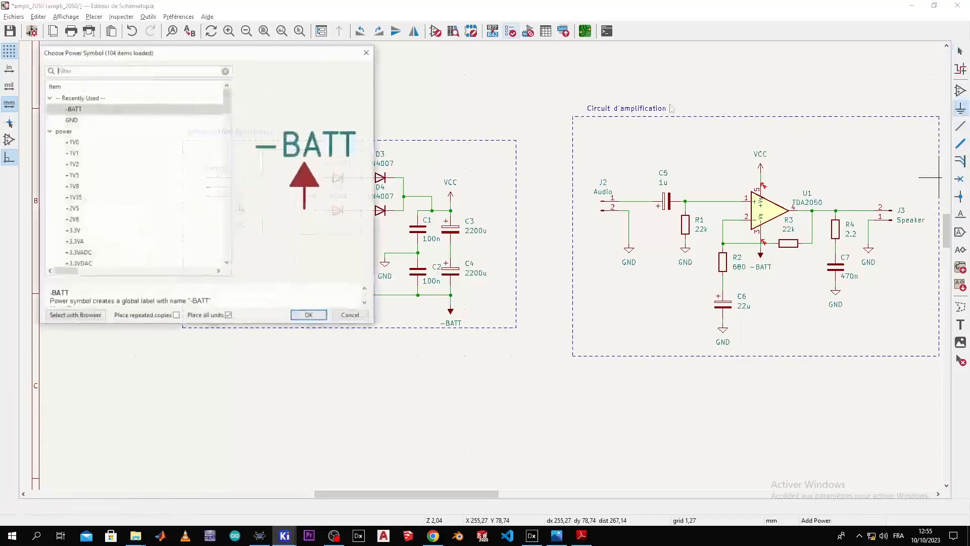
{"action": "type", "text": "pwr"}
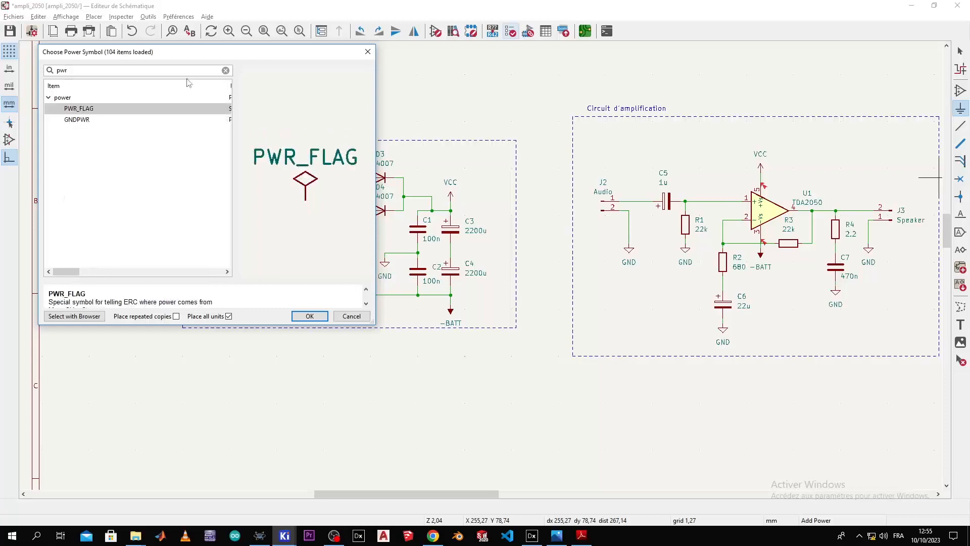
{"action": "double_click", "coordinate": [151, 108]}
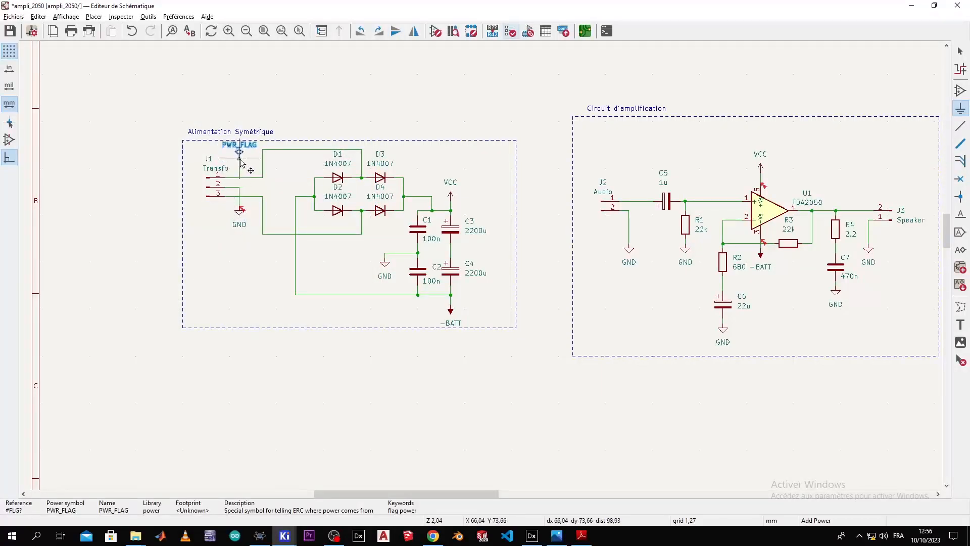
{"action": "scroll", "coordinate": [239, 172], "scroll_direction": "up", "scroll_amount": 4}
{"action": "left_click", "coordinate": [482, 269]}
{"action": "key", "text": "Escape"}
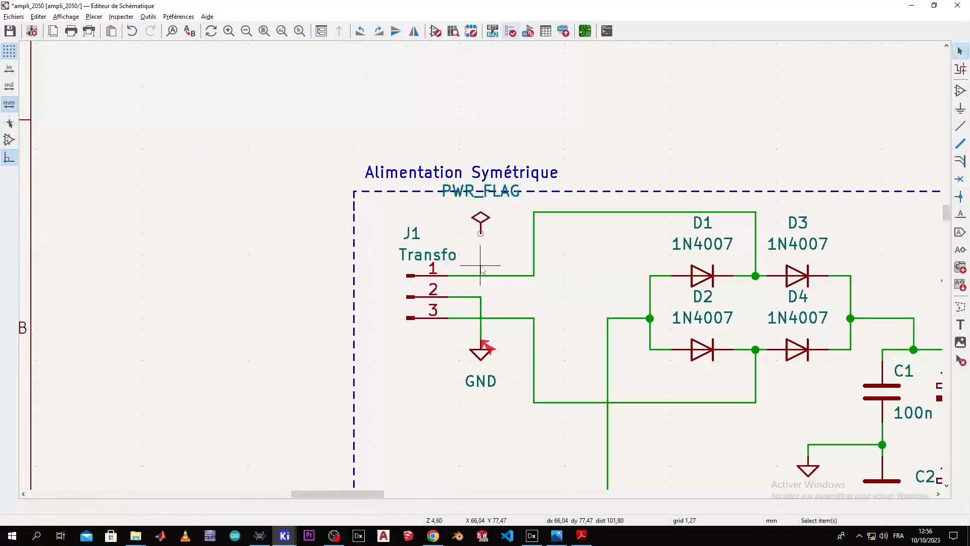
Step: Wire J1 pin 2 and move the PWR_FLAG onto that GND wire toward the diodes
{"action": "key", "text": "w"}
{"action": "left_click", "coordinate": [479, 294]}
{"action": "key", "text": "Escape"}
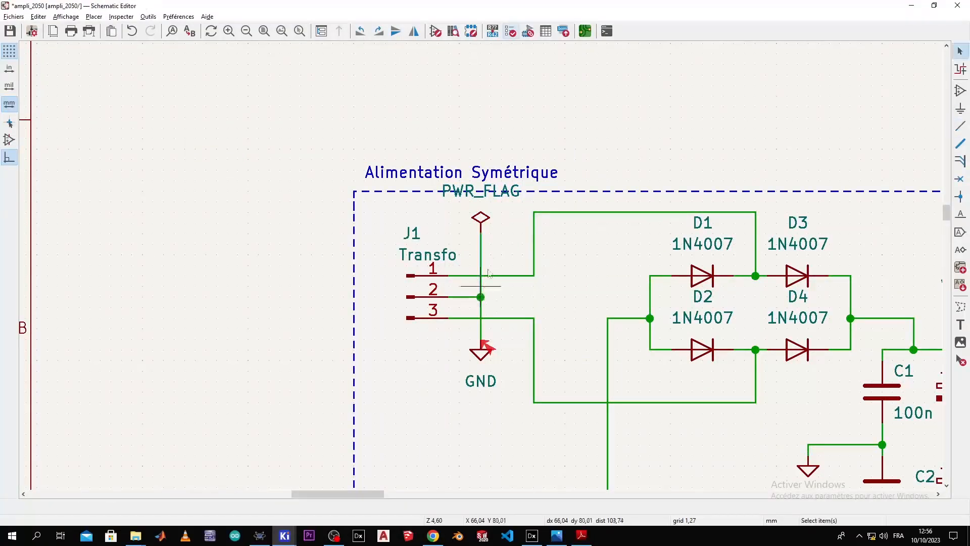
{"action": "left_click", "coordinate": [480, 217]}
{"action": "left_click_drag", "start_coordinate": [481, 219], "coordinate": [584, 289]}
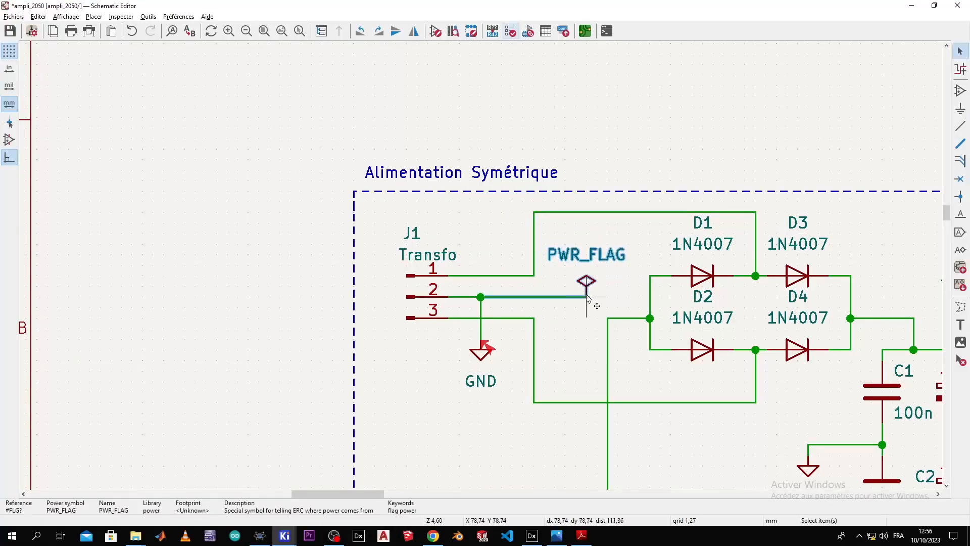
{"action": "left_click", "coordinate": [606, 281]}
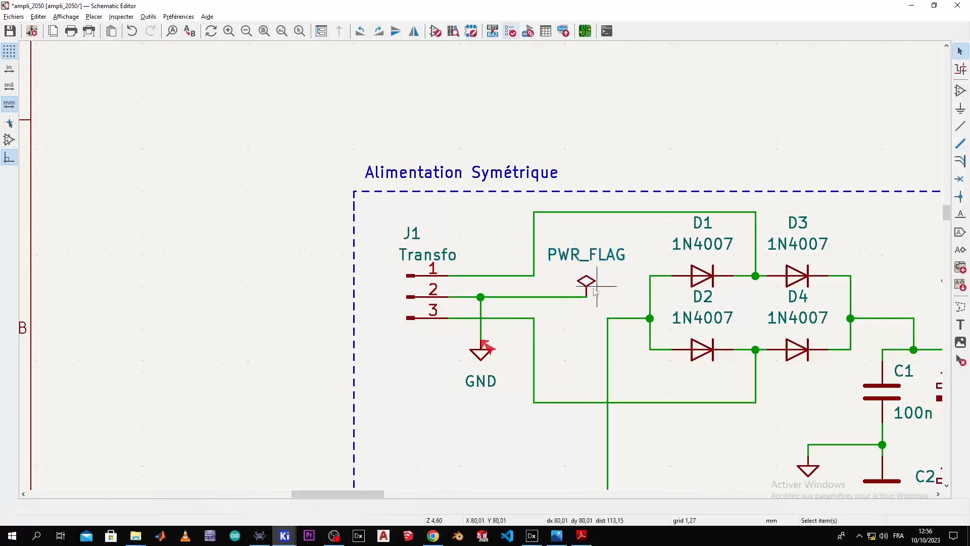
{"action": "scroll", "coordinate": [585, 310], "scroll_direction": "down", "scroll_amount": 2}
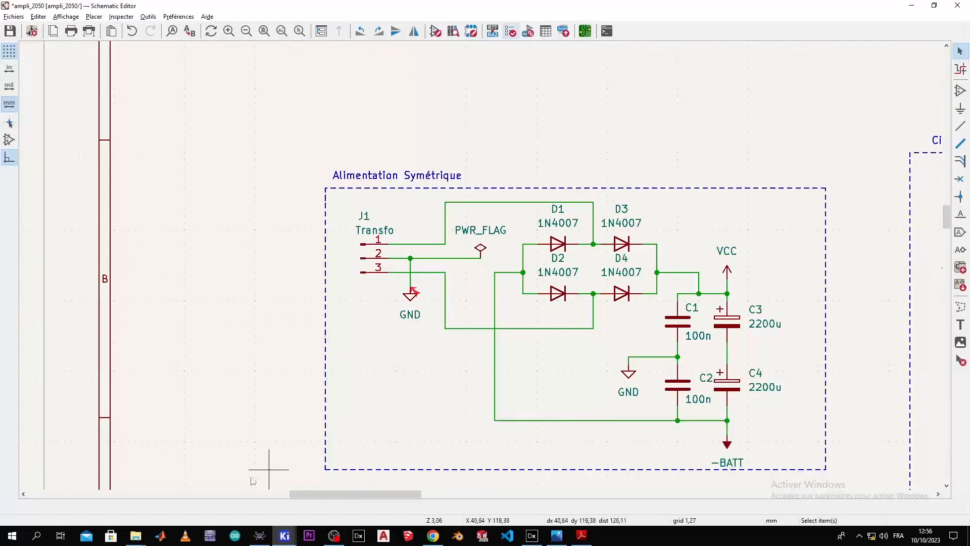
Step: Rerun ERC and review the two remaining errors on U1's -Vs and +Vs pins 3 and 5
{"action": "left_click", "coordinate": [510, 32]}
{"action": "left_click", "coordinate": [311, 256]}
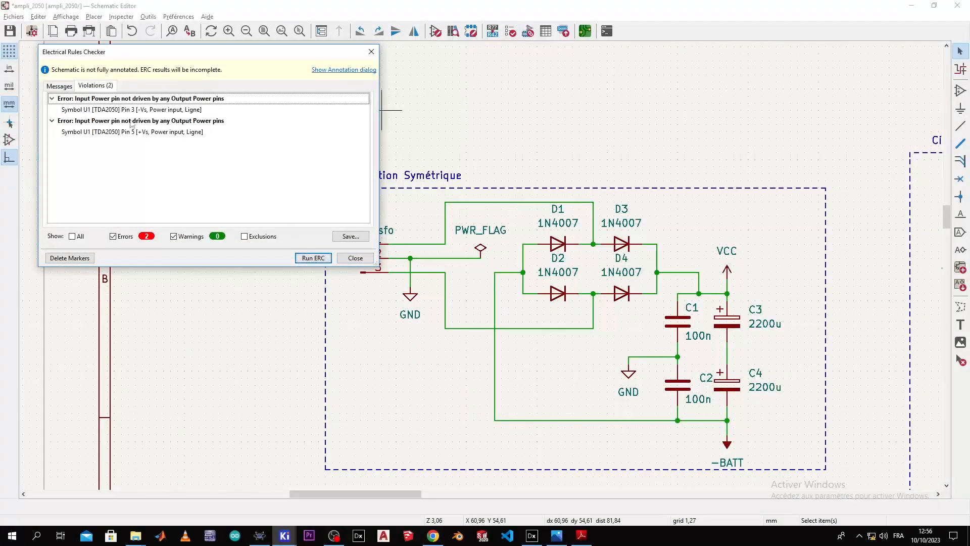
{"action": "scroll", "coordinate": [404, 253], "scroll_direction": "down", "scroll_amount": 3}
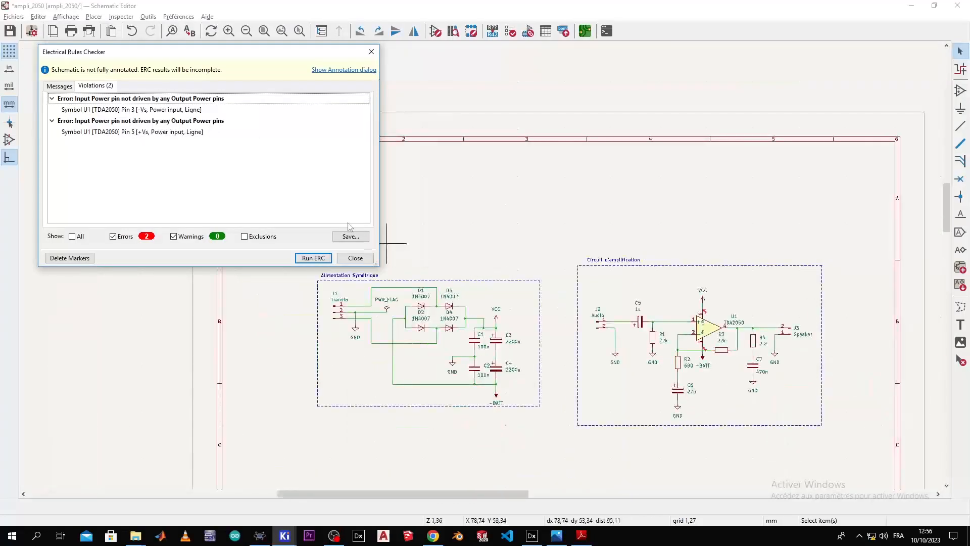
{"action": "scroll", "coordinate": [480, 256], "scroll_direction": "up", "scroll_amount": 3}
{"action": "scroll", "coordinate": [481, 255], "scroll_direction": "down", "scroll_amount": 1}
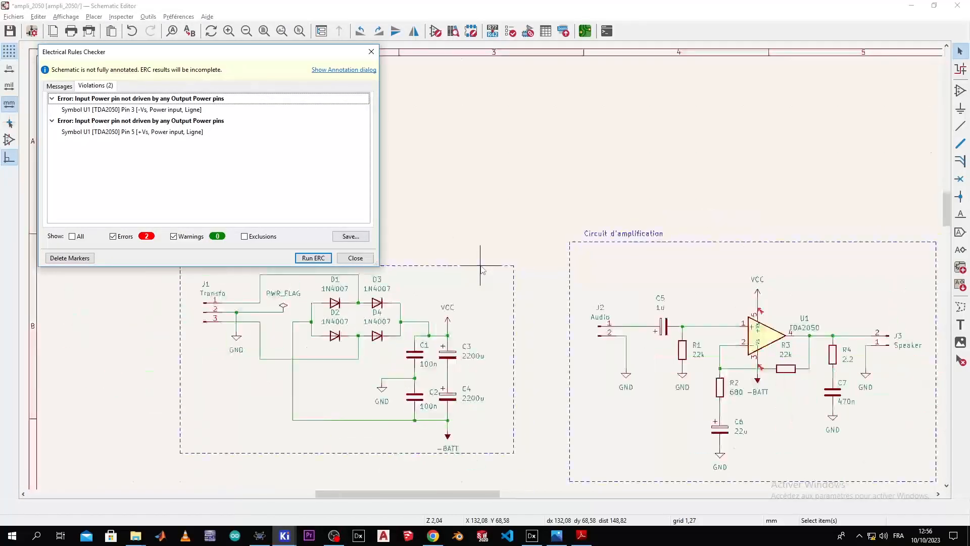
{"action": "left_click", "coordinate": [368, 55]}
{"action": "scroll", "coordinate": [481, 265], "scroll_direction": "down", "scroll_amount": 2}
Step: Duplicate the existing PWR_FLAG with Ctrl+D and place the copy beside VCC
{"action": "scroll", "coordinate": [480, 265], "scroll_direction": "up", "scroll_amount": 4}
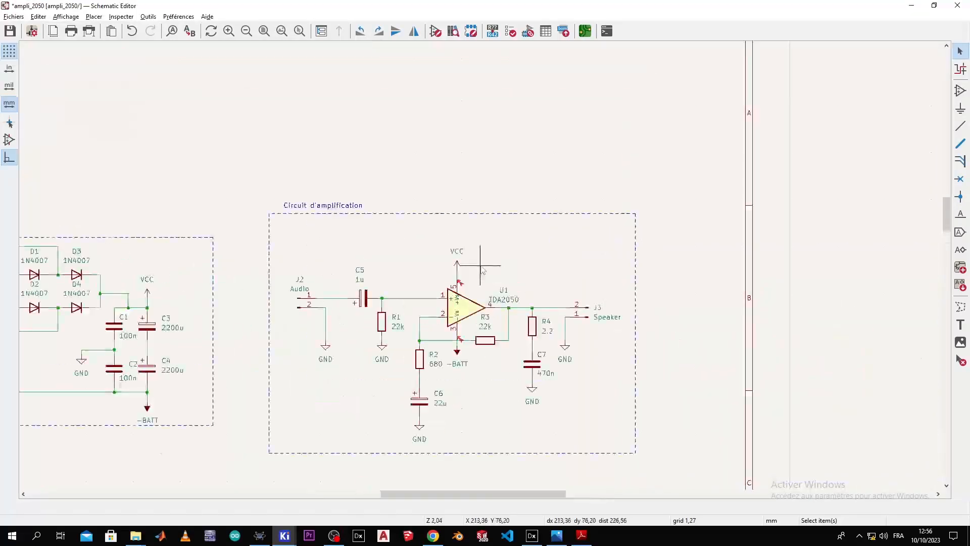
{"action": "scroll", "coordinate": [450, 289], "scroll_direction": "down", "scroll_amount": 2}
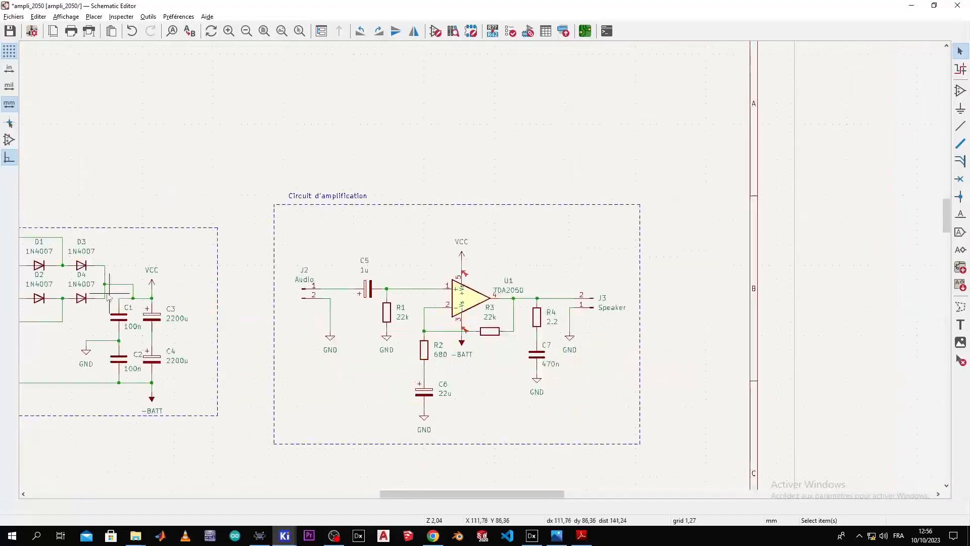
{"action": "scroll", "coordinate": [101, 286], "scroll_direction": "down", "scroll_amount": 2}
{"action": "scroll", "coordinate": [482, 269], "scroll_direction": "up", "scroll_amount": 2}
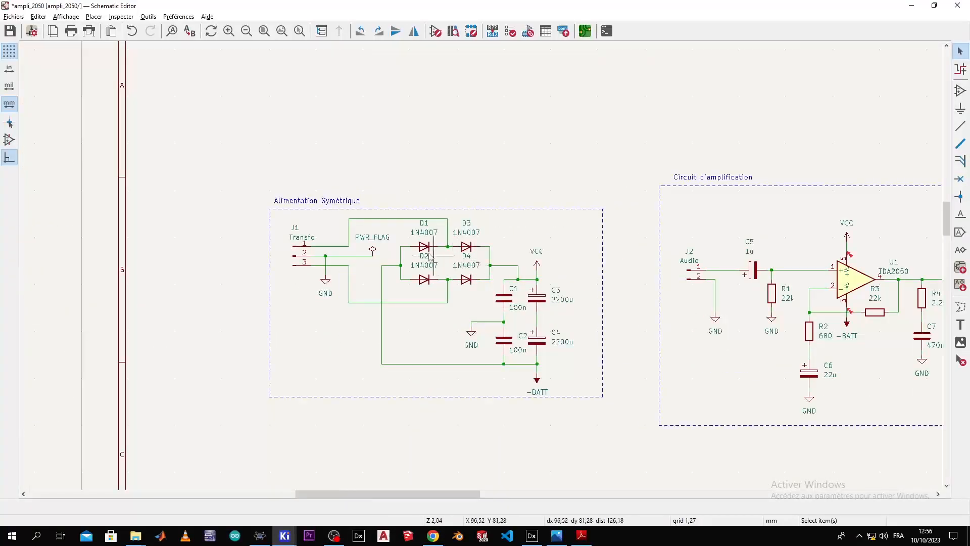
{"action": "left_click", "coordinate": [409, 258]}
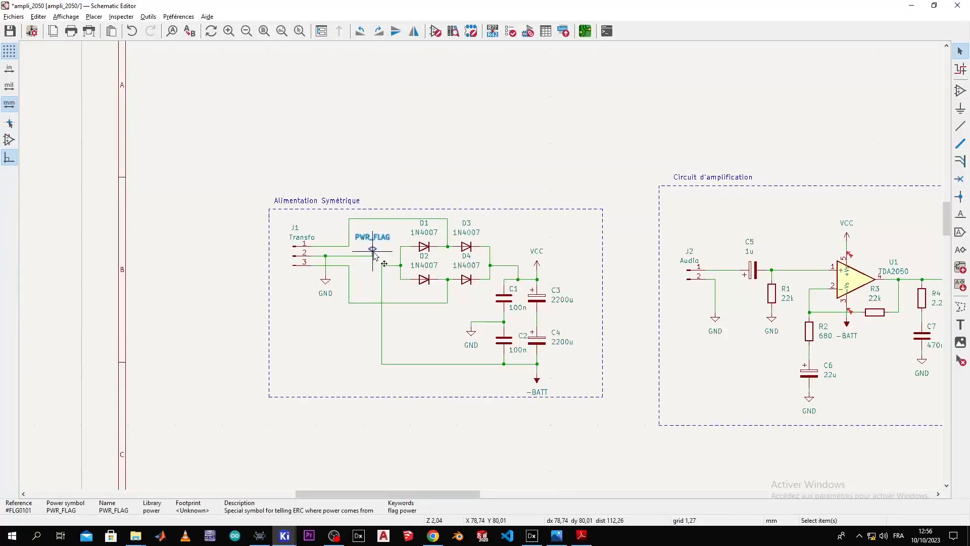
{"action": "key", "text": "ctrl+d"}
{"action": "scroll", "coordinate": [555, 277], "scroll_direction": "up", "scroll_amount": 4}
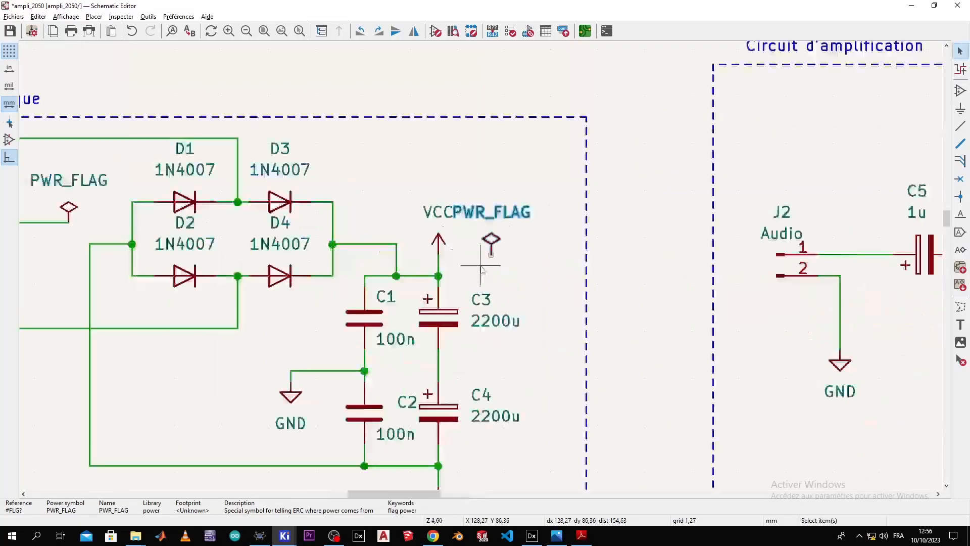
{"action": "left_click", "coordinate": [493, 256]}
Step: Wire the new PWR_FLAG's pin to the VCC junction
{"action": "key", "text": "w"}
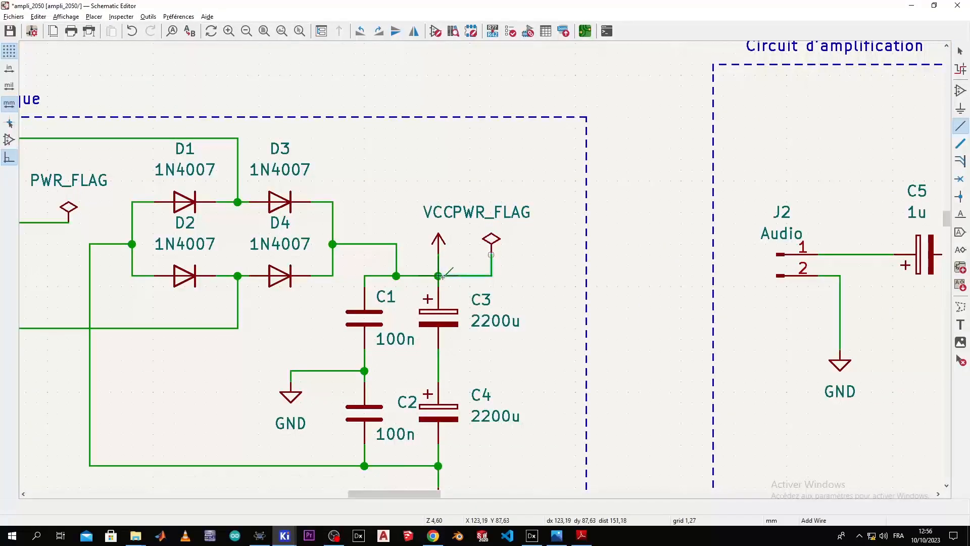
{"action": "left_click", "coordinate": [439, 276]}
{"action": "scroll", "coordinate": [522, 360], "scroll_direction": "down", "scroll_amount": 2}
{"action": "scroll", "coordinate": [482, 269], "scroll_direction": "up", "scroll_amount": 1}
{"action": "middle_click_drag", "start_coordinate": [482, 267], "coordinate": [484, 213]}
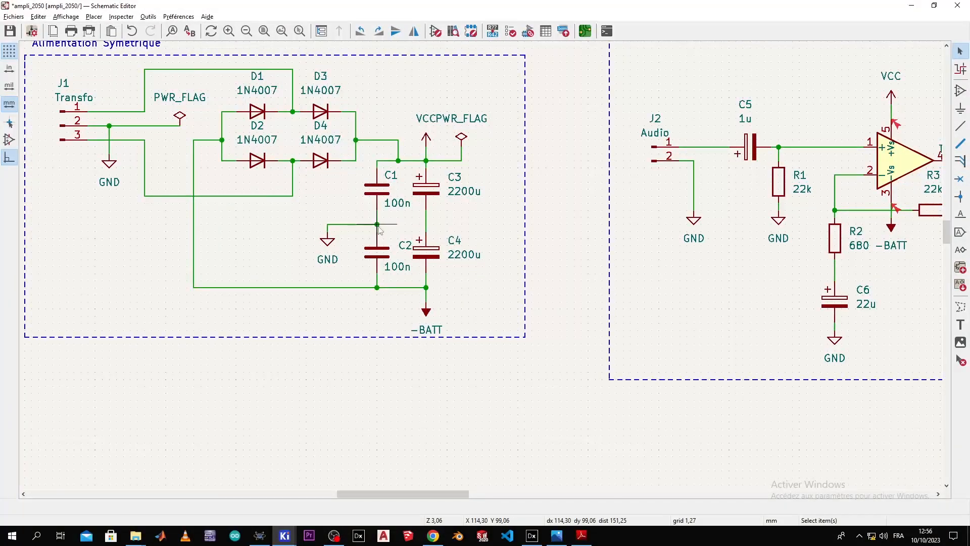
{"action": "key", "text": "w"}
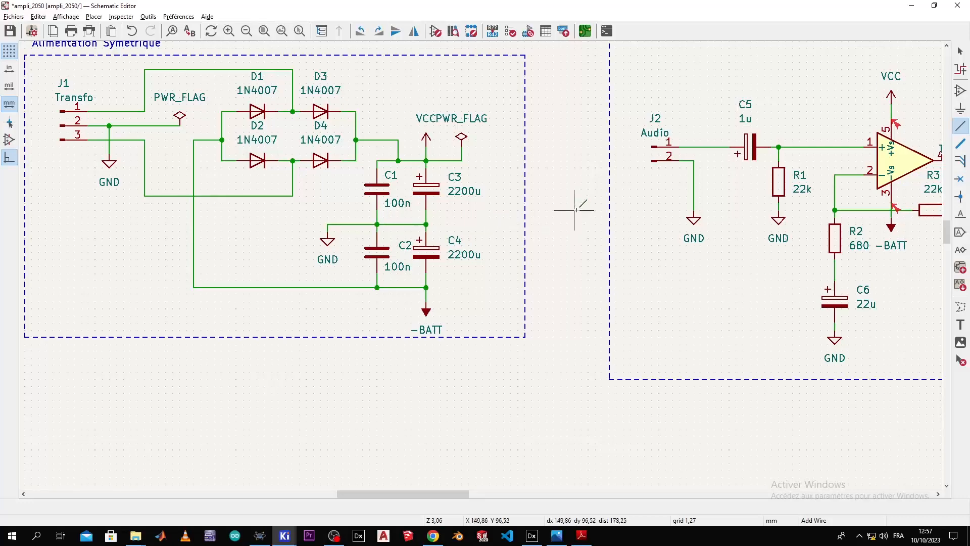
{"action": "key", "text": "Escape"}
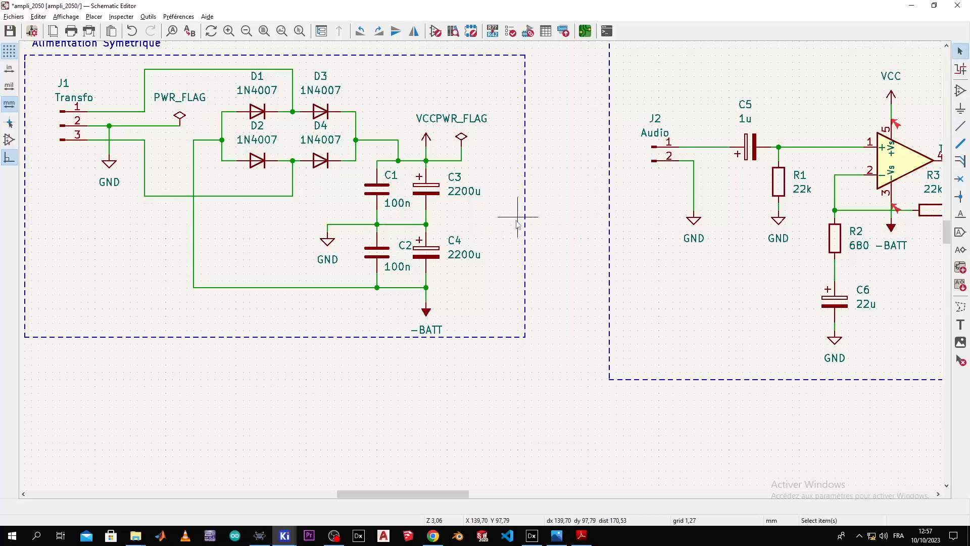
Step: Duplicate the VCC PWR_FLAG, rotate the copy, and rotate C4's 2200u value text
{"action": "left_click", "coordinate": [460, 138]}
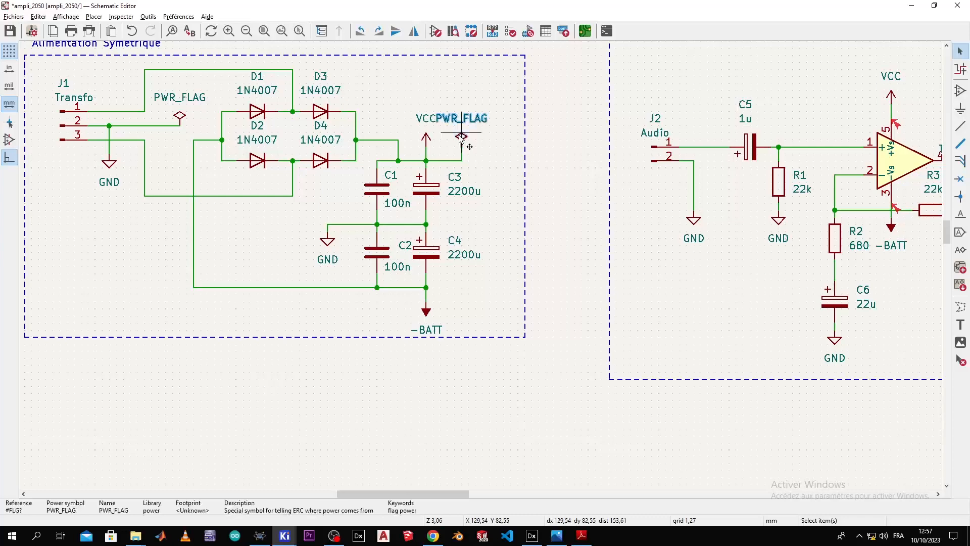
{"action": "key", "text": "ctrl+d"}
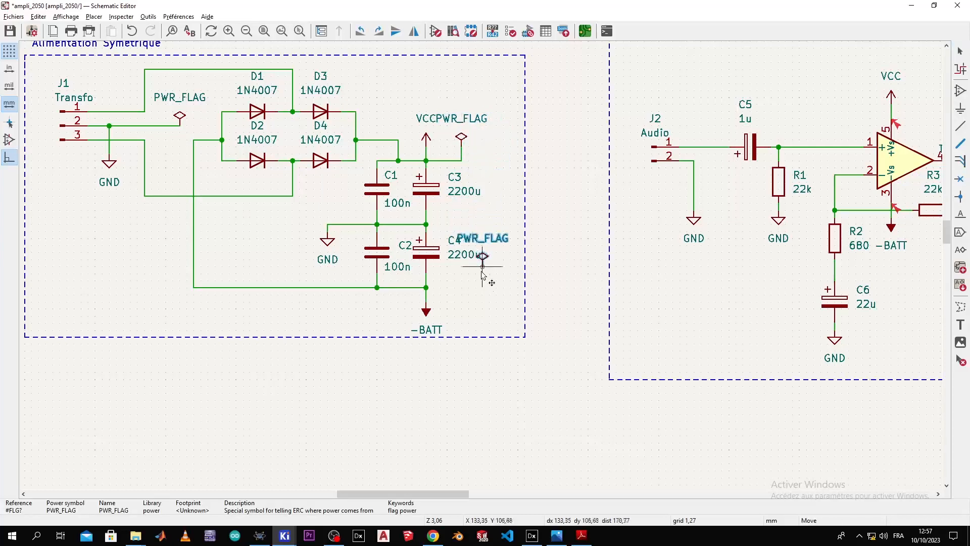
{"action": "right_click", "coordinate": [466, 287]}
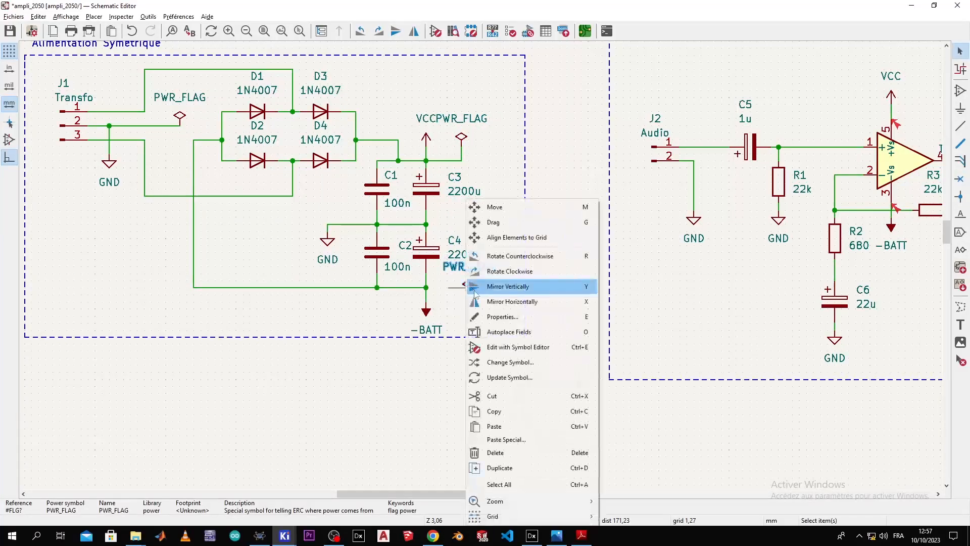
{"action": "left_click", "coordinate": [481, 272]}
{"action": "right_click", "coordinate": [484, 259]}
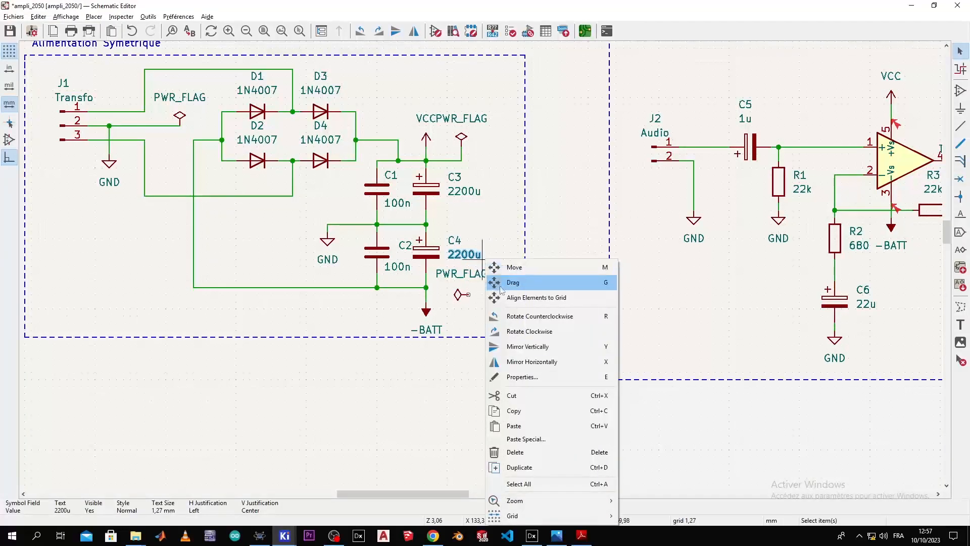
{"action": "left_click", "coordinate": [507, 316]}
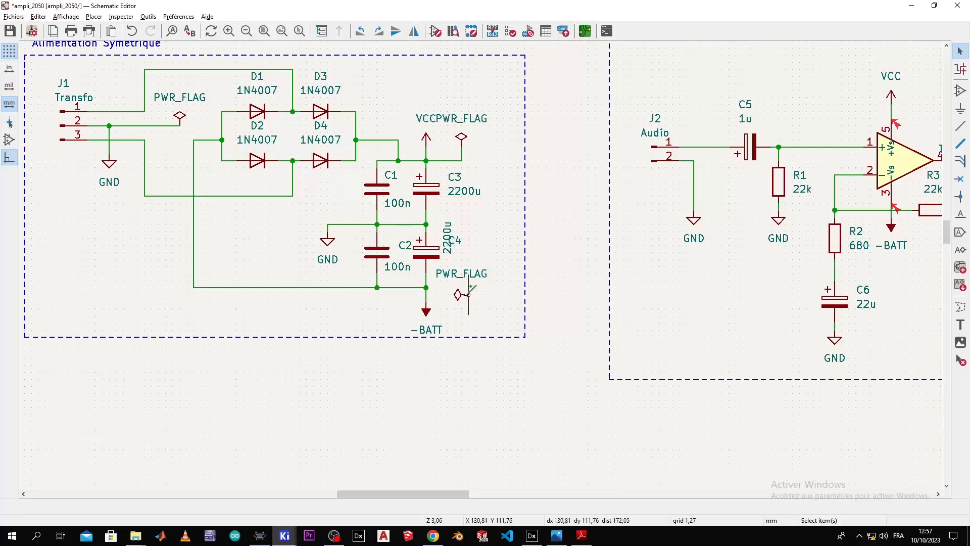
Step: Rotate the copied PWR_FLAG pin-up, set it just right of -BATT, and wire it to the -BATT junction
{"action": "left_click", "coordinate": [462, 298]}
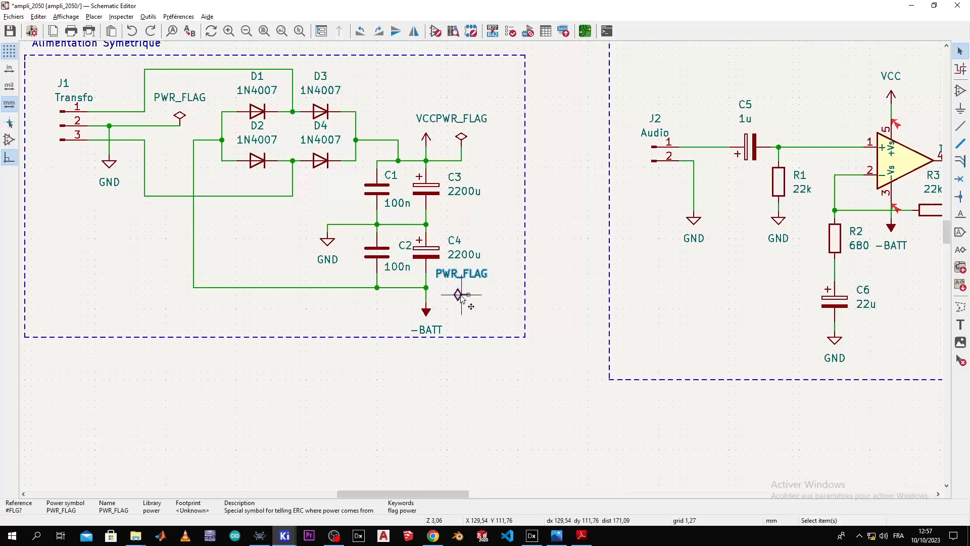
{"action": "right_click", "coordinate": [461, 298]}
{"action": "left_click", "coordinate": [505, 264]}
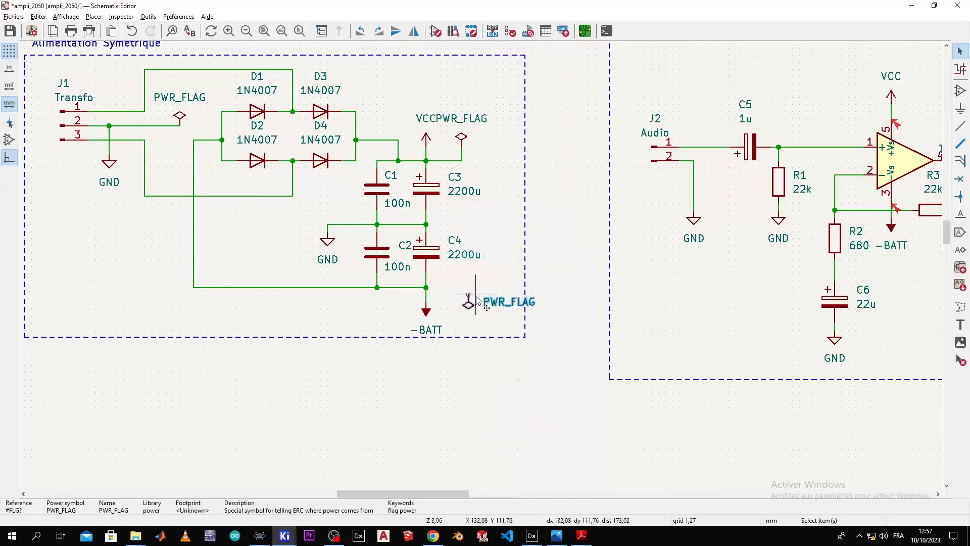
{"action": "left_click_drag", "start_coordinate": [469, 295], "coordinate": [462, 300]}
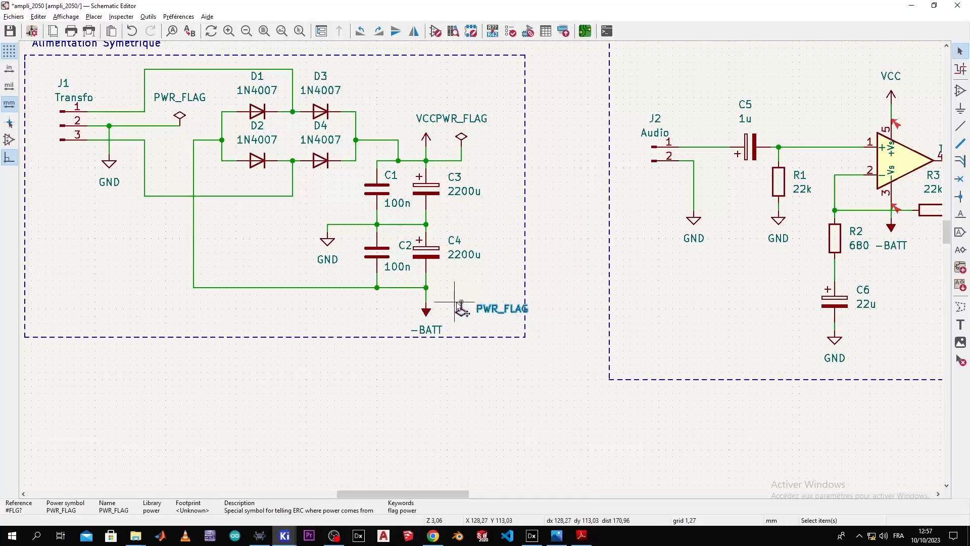
{"action": "left_click", "coordinate": [460, 302]}
{"action": "key", "text": "Escape"}
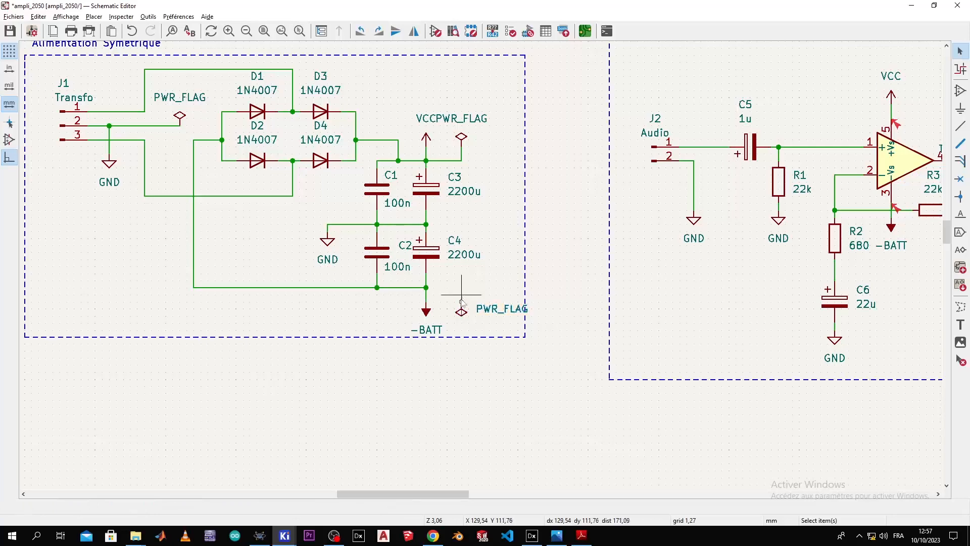
{"action": "key", "text": "w"}
{"action": "left_click", "coordinate": [427, 287]}
{"action": "key", "text": "Escape"}
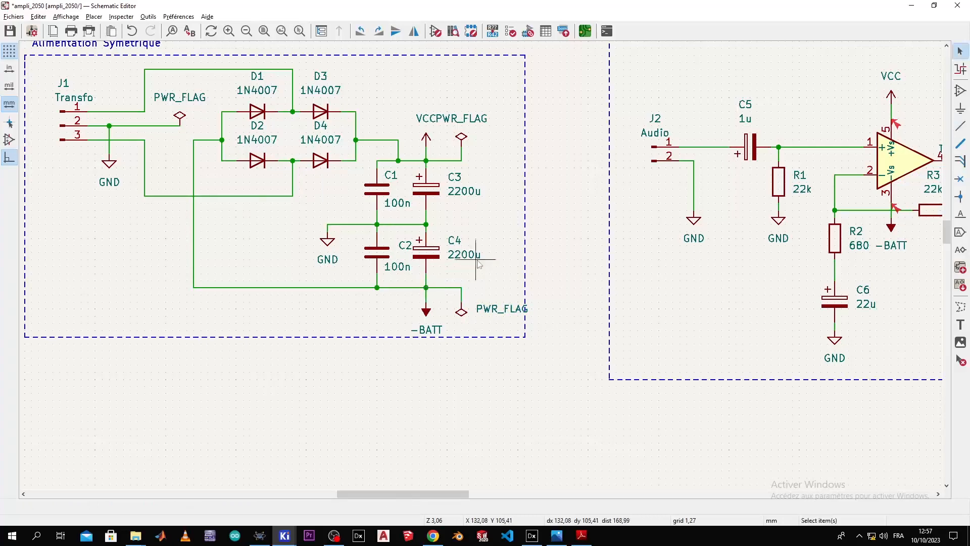
Step: Move the new flag's PWR_FLAG label so it sits beside the -BATT flag
{"action": "scroll", "coordinate": [503, 244], "scroll_direction": "down", "scroll_amount": 2}
{"action": "scroll", "coordinate": [470, 265], "scroll_direction": "up", "scroll_amount": 2}
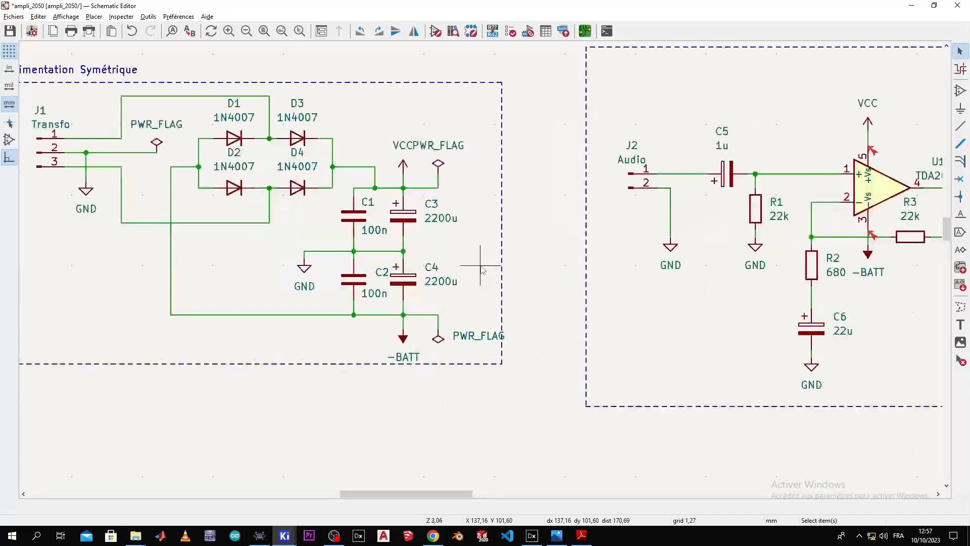
{"action": "left_click", "coordinate": [486, 338]}
{"action": "key", "text": "m"}
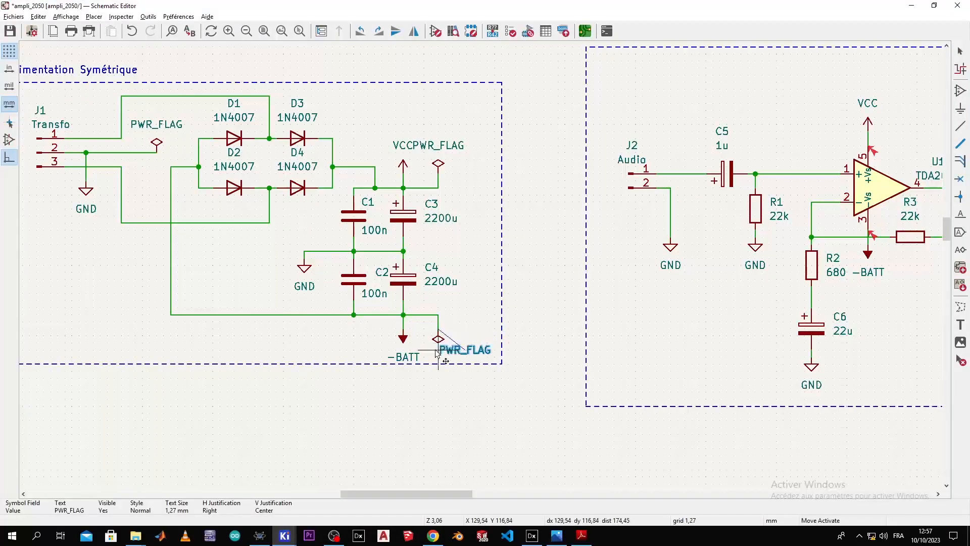
{"action": "left_click", "coordinate": [432, 359]}
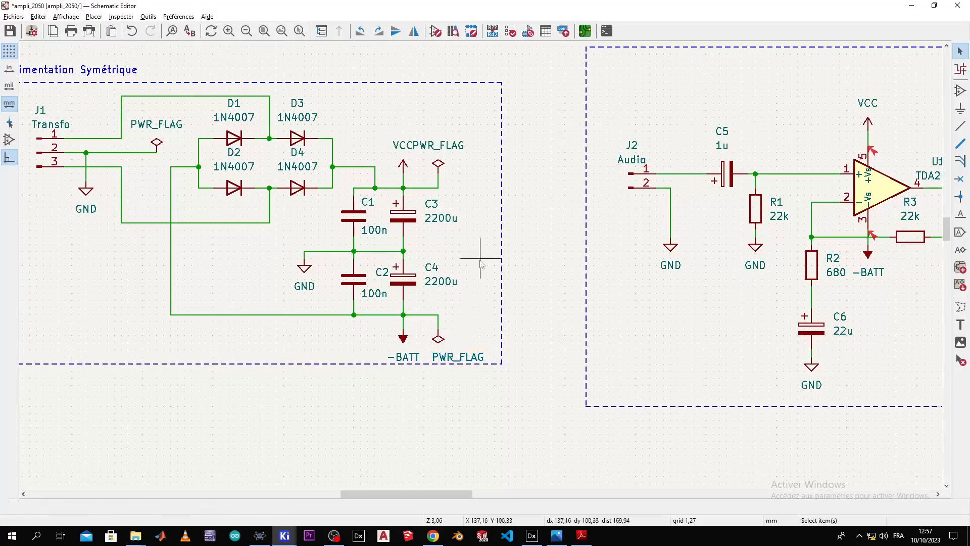
{"action": "scroll", "coordinate": [480, 276], "scroll_direction": "down", "scroll_amount": 2}
Step: Rerun ERC, confirm 0 errors and 0 warnings, and close the checker
{"action": "left_click", "coordinate": [510, 32]}
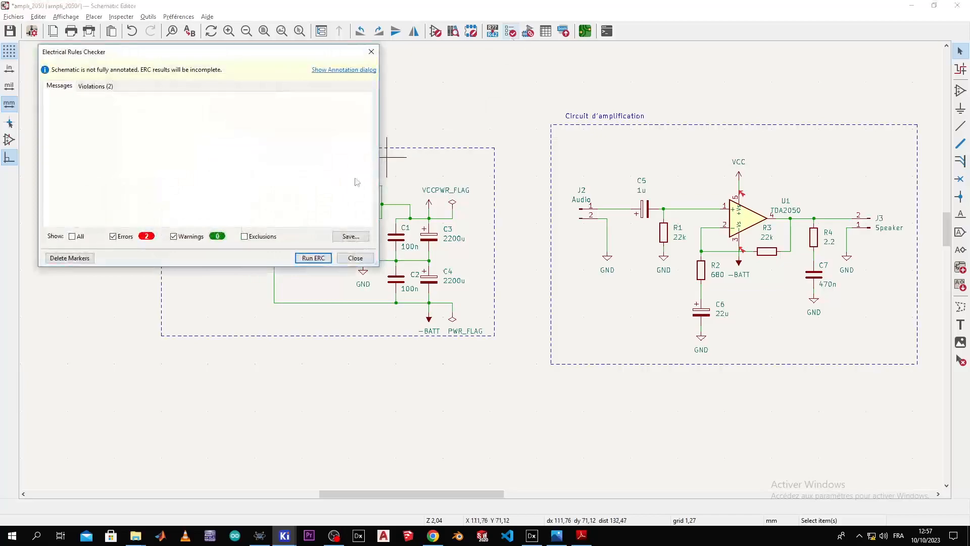
{"action": "left_click", "coordinate": [319, 258]}
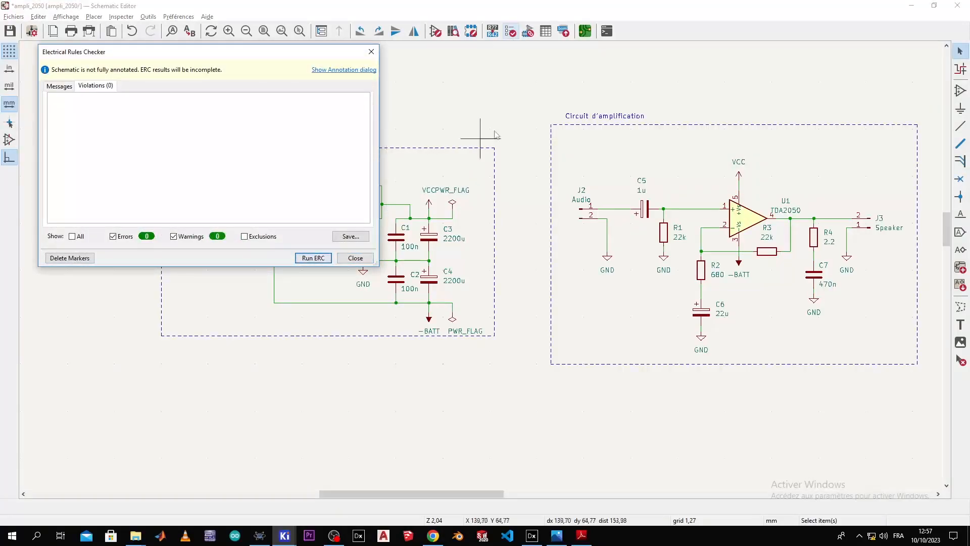
{"action": "left_click", "coordinate": [372, 52]}
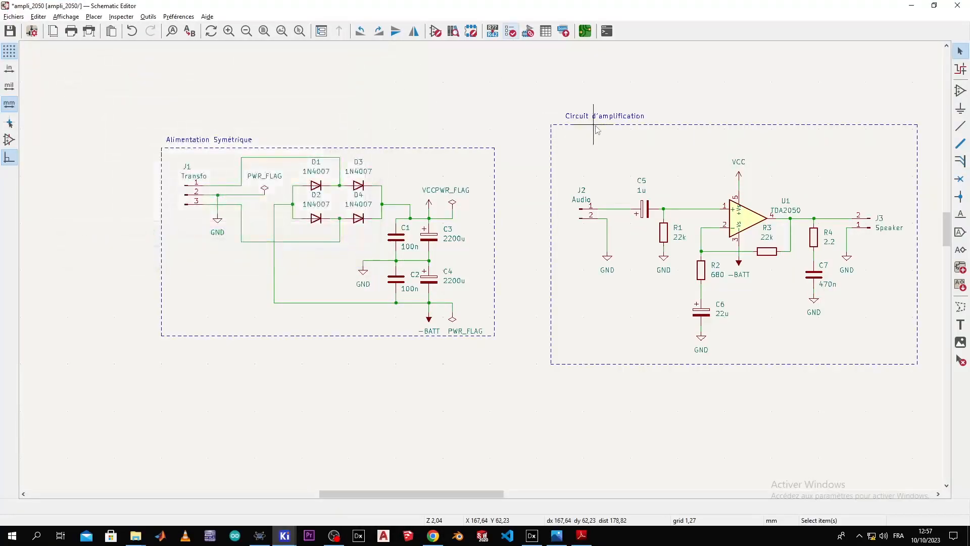
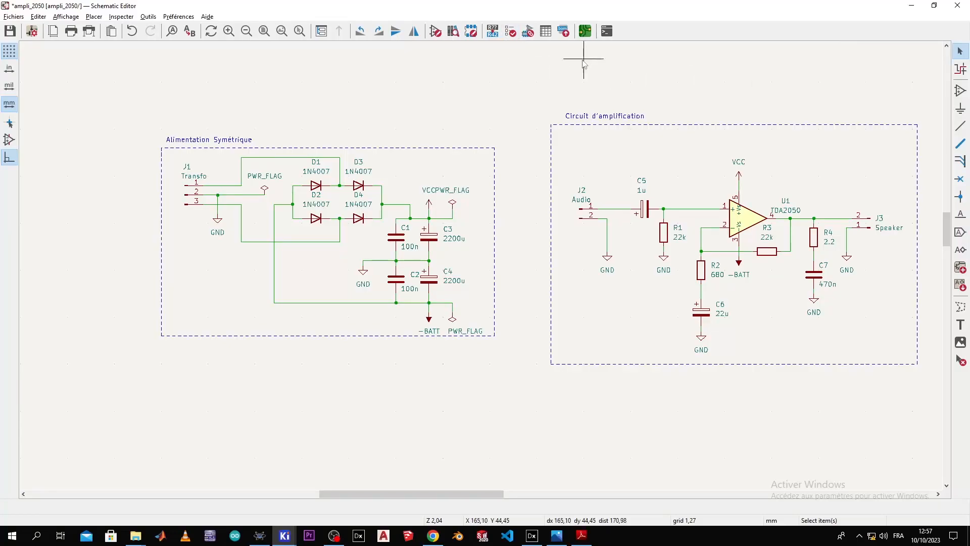
Step: Open the still-empty ampli_2050 board layout in the PCB Editor from the schematic
{"action": "left_click", "coordinate": [592, 31]}
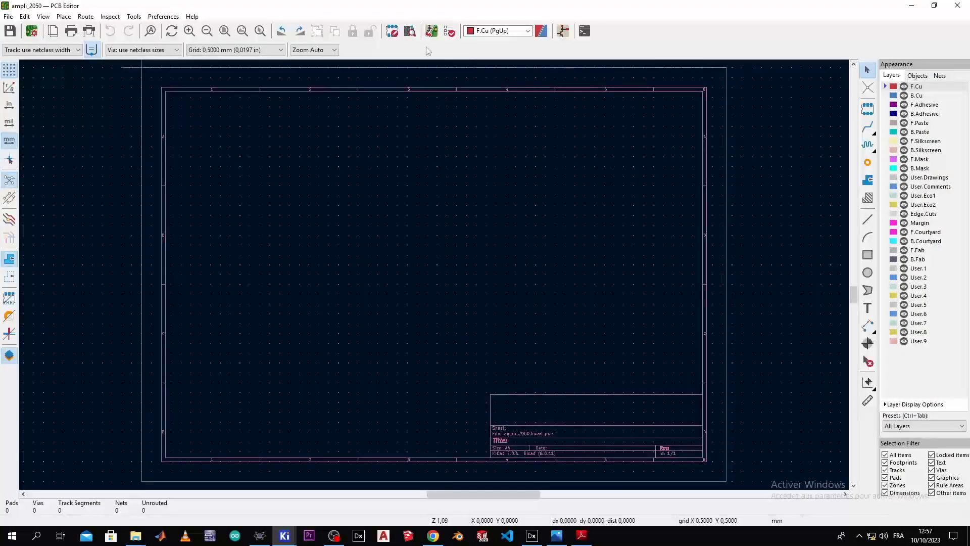
Step: Update the PCB from the schematic and drop all amplifier footprints (44 pads, 11 nets) at the board's upper right
{"action": "left_click", "coordinate": [431, 31]}
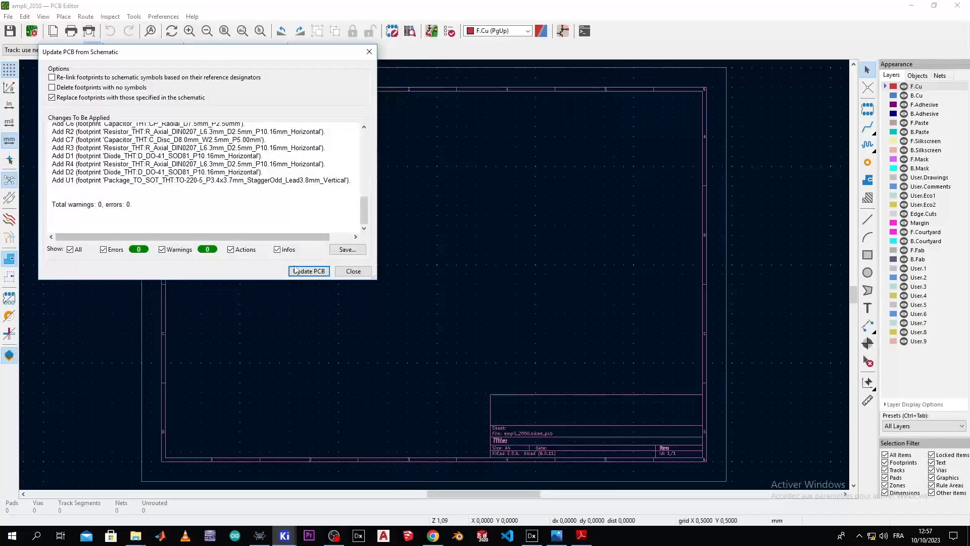
{"action": "left_click", "coordinate": [308, 271]}
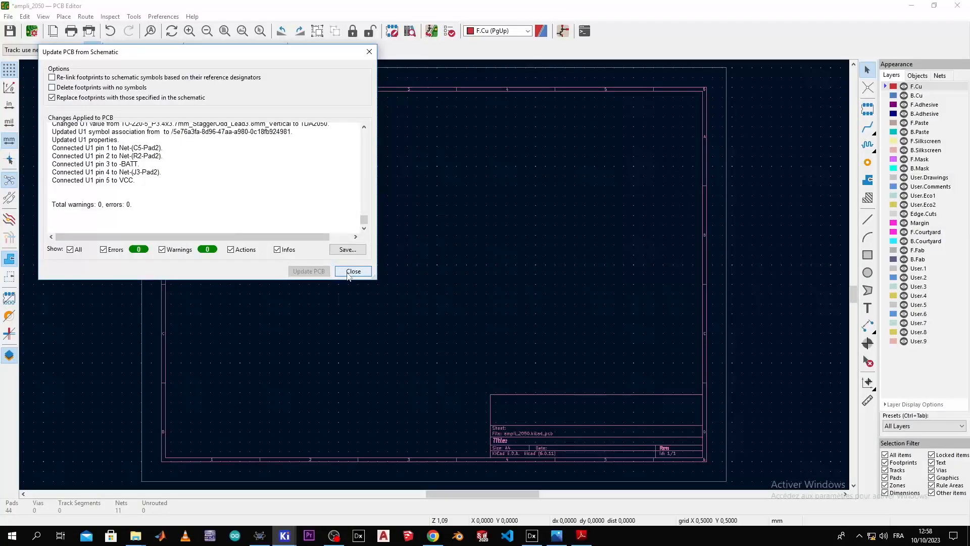
{"action": "left_click", "coordinate": [353, 272]}
{"action": "left_click", "coordinate": [565, 247]}
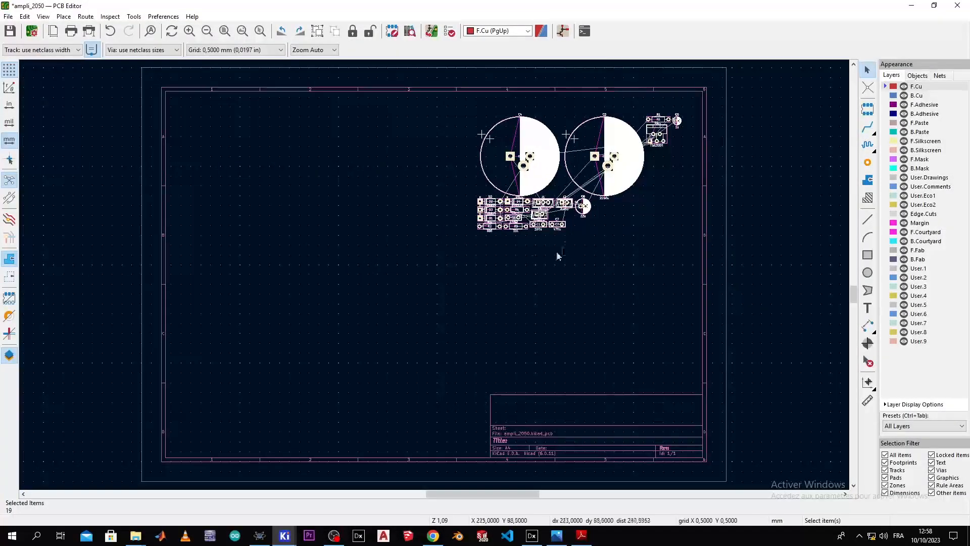
{"action": "left_click", "coordinate": [517, 250]}
{"action": "scroll", "coordinate": [511, 218], "scroll_direction": "up", "scroll_amount": 1}
{"action": "scroll", "coordinate": [385, 269], "scroll_direction": "up", "scroll_amount": 2}
Step: Cross-probe the J1 Transfo connector from the schematic's power supply block to find its footprint
{"action": "scroll", "coordinate": [407, 273], "scroll_direction": "down", "scroll_amount": 2}
{"action": "middle_click_drag", "start_coordinate": [415, 279], "coordinate": [467, 267]}
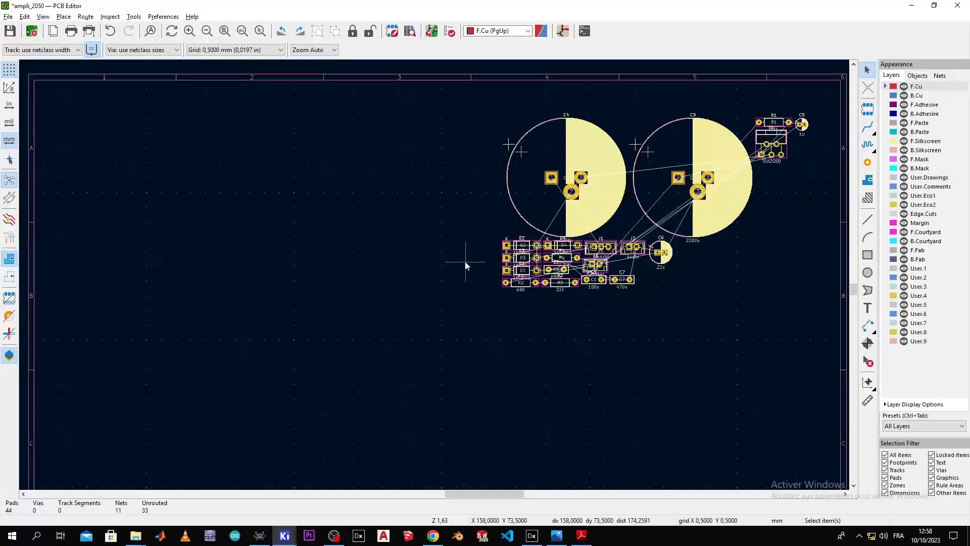
{"action": "key", "text": "alt+Tab"}
{"action": "scroll", "coordinate": [444, 253], "scroll_direction": "down", "scroll_amount": 6}
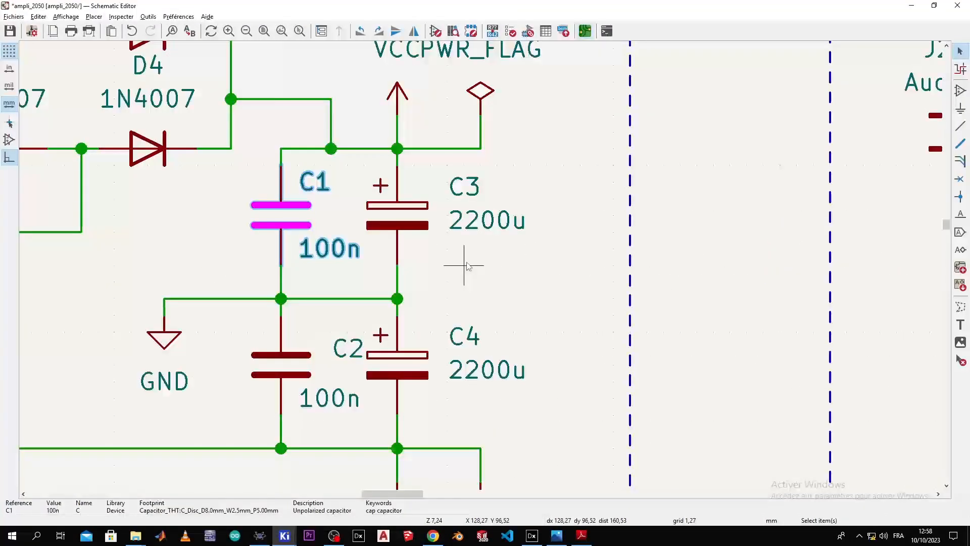
{"action": "scroll", "coordinate": [475, 268], "scroll_direction": "up", "scroll_amount": 4}
{"action": "middle_click_drag", "start_coordinate": [473, 265], "coordinate": [397, 260]}
{"action": "left_click", "coordinate": [116, 185]}
{"action": "key", "text": "alt+Tab"}
Step: Move J1 far left on the board and rotate it 90° counterclockwise to stand upright
{"action": "scroll", "coordinate": [434, 275], "scroll_direction": "down", "scroll_amount": 2}
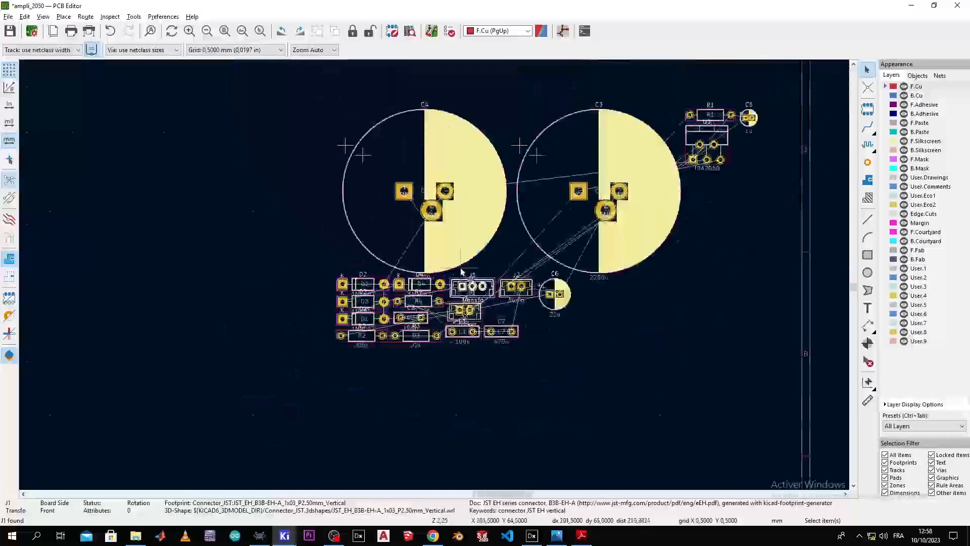
{"action": "middle_click_drag", "start_coordinate": [483, 285], "coordinate": [650, 255]}
{"action": "left_click_drag", "start_coordinate": [649, 256], "coordinate": [143, 181]}
{"action": "scroll", "coordinate": [192, 217], "scroll_direction": "up", "scroll_amount": 3}
{"action": "middle_click_drag", "start_coordinate": [444, 306], "coordinate": [501, 387]}
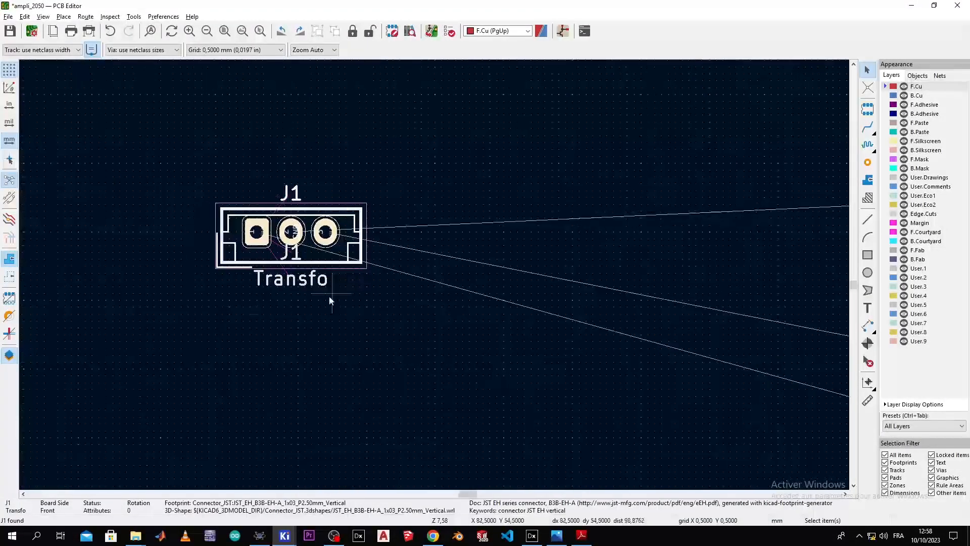
{"action": "right_click", "coordinate": [321, 256]}
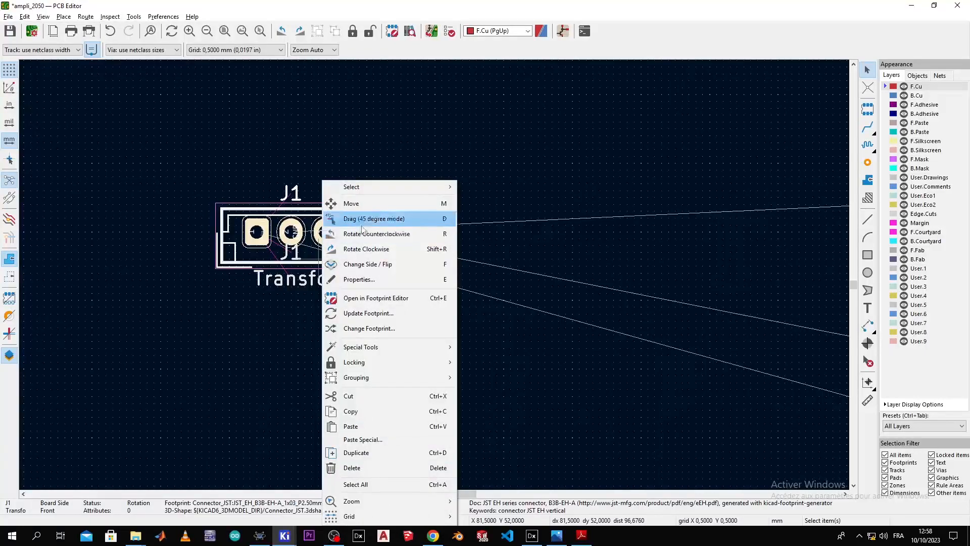
{"action": "left_click", "coordinate": [358, 233]}
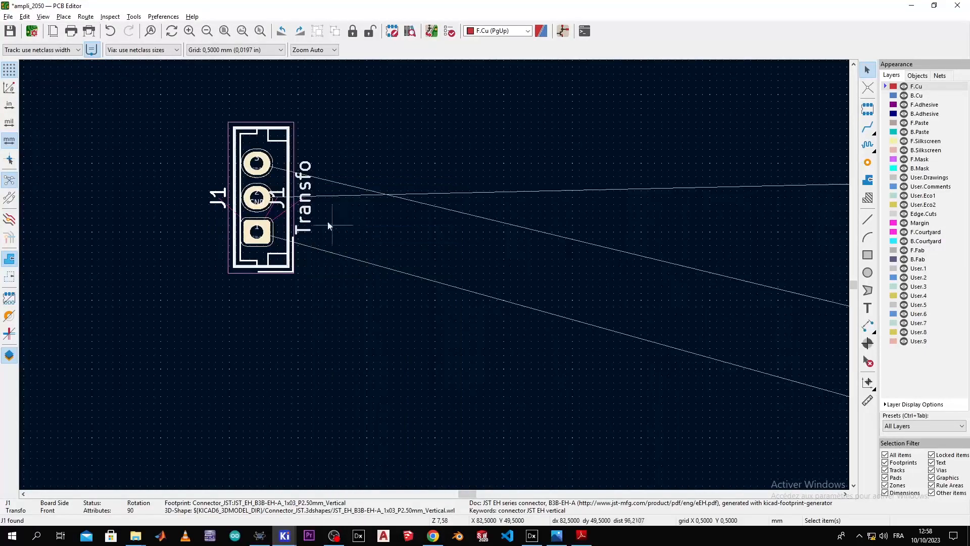
Step: Place J1 left of the diodes, level with them, then return to the schematic's amplifier block
{"action": "left_click_drag", "start_coordinate": [293, 223], "coordinate": [165, 199]}
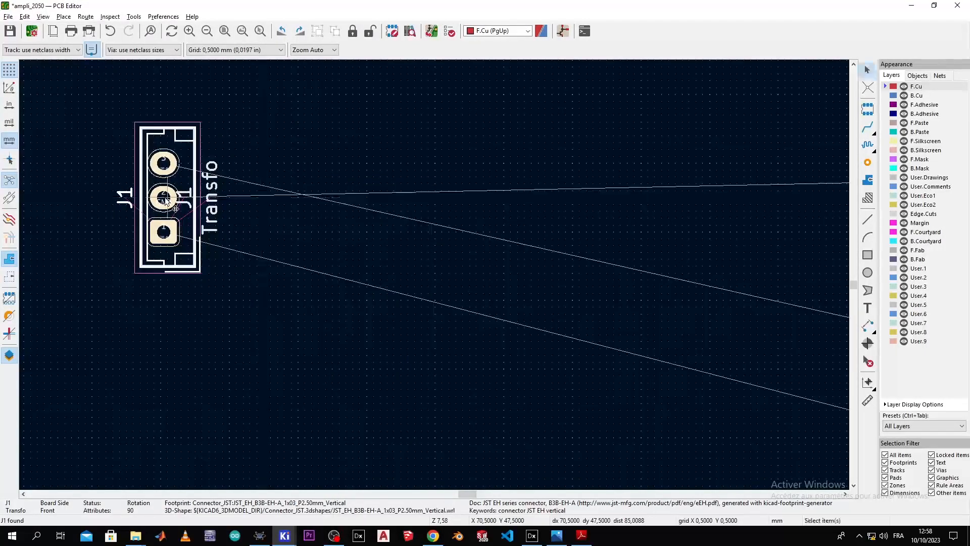
{"action": "scroll", "coordinate": [432, 277], "scroll_direction": "down", "scroll_amount": 3}
{"action": "middle_click_drag", "start_coordinate": [624, 326], "coordinate": [422, 297]}
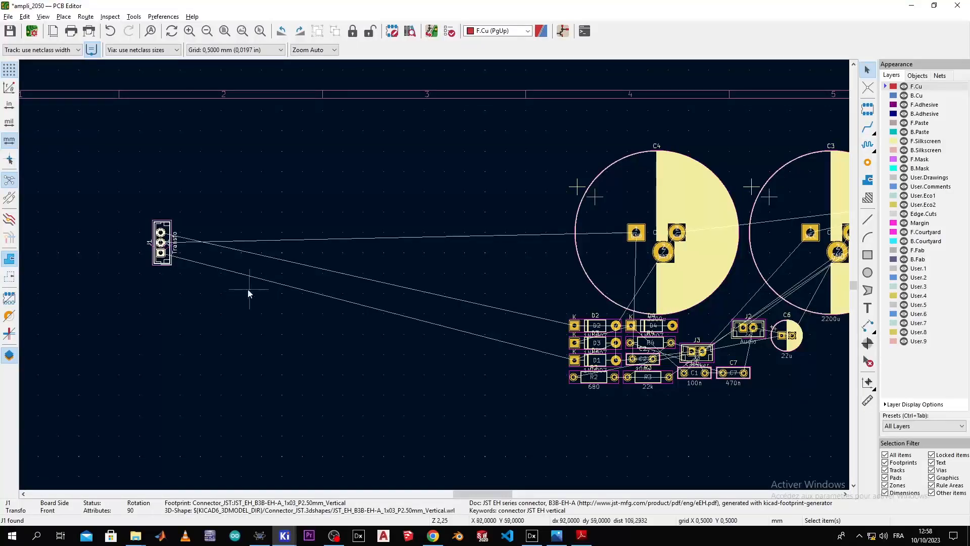
{"action": "middle_click_drag", "start_coordinate": [180, 289], "coordinate": [295, 167]}
{"action": "left_click_drag", "start_coordinate": [271, 144], "coordinate": [227, 256]}
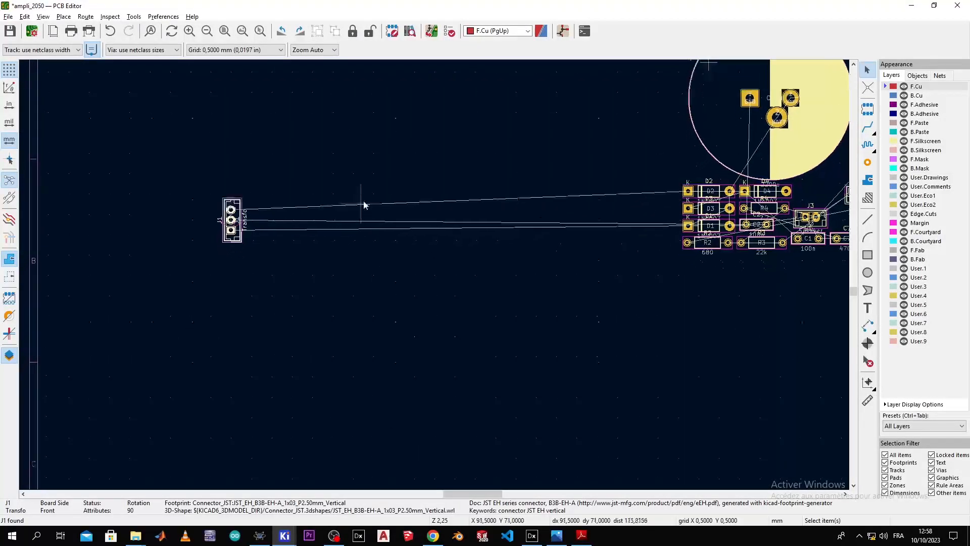
{"action": "scroll", "coordinate": [362, 204], "scroll_direction": "up", "scroll_amount": 1}
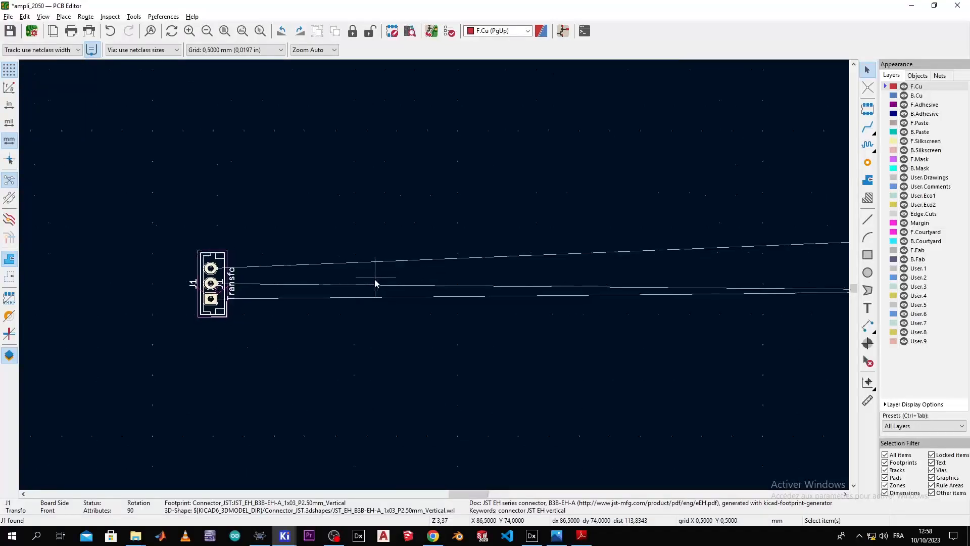
{"action": "key", "text": "alt+Tab"}
{"action": "middle_click_drag", "start_coordinate": [605, 265], "coordinate": [310, 254]}
Step: Cross-probe diode D1 and move its footprint just right of J1
{"action": "left_click", "coordinate": [410, 242]}
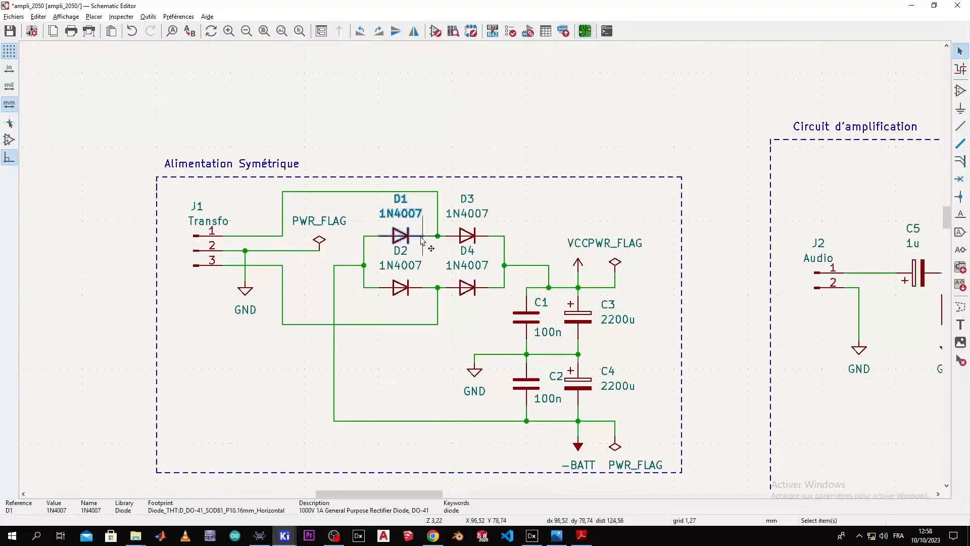
{"action": "key", "text": "alt+Tab"}
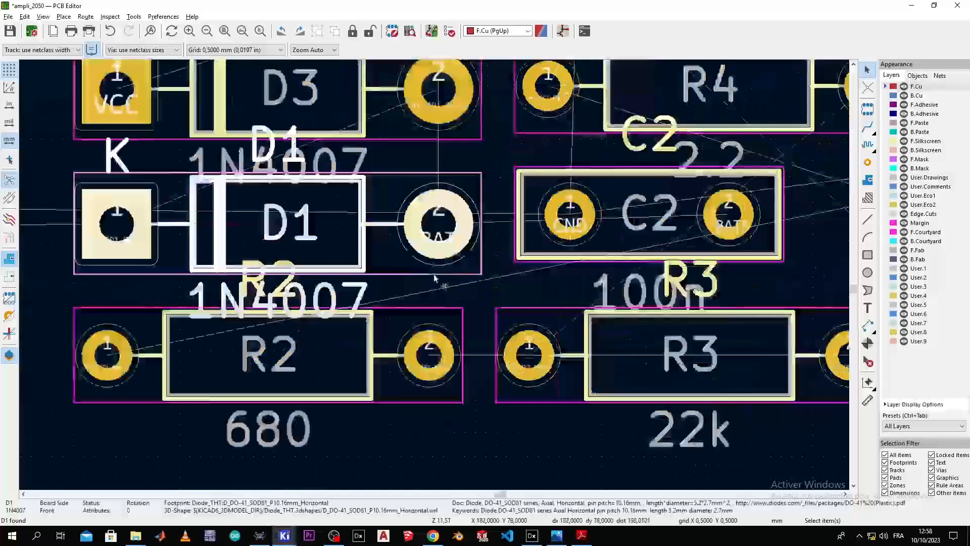
{"action": "scroll", "coordinate": [436, 280], "scroll_direction": "down", "scroll_amount": 5}
{"action": "key", "text": "m"}
{"action": "left_click", "coordinate": [120, 252]}
{"action": "middle_click_drag", "start_coordinate": [162, 279], "coordinate": [628, 270]}
{"action": "key", "text": "m"}
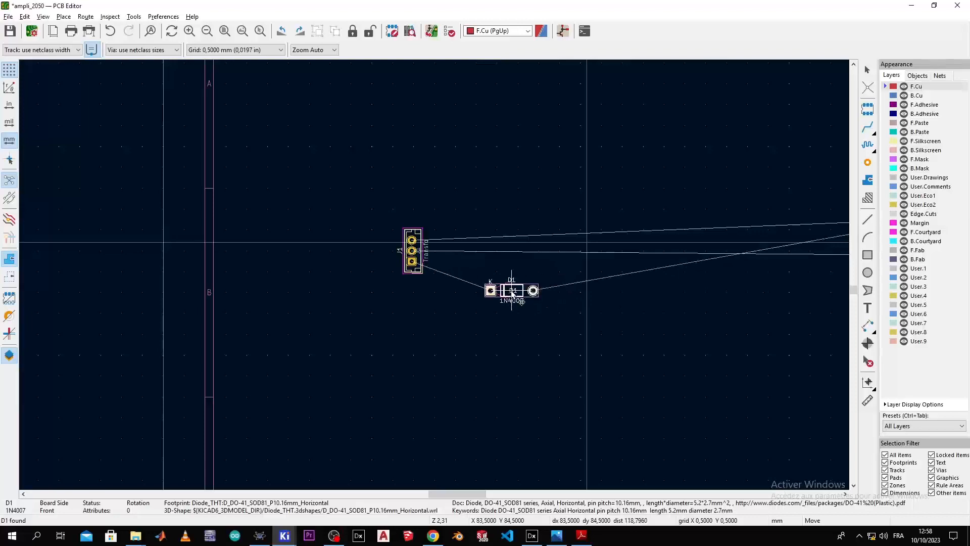
{"action": "left_click", "coordinate": [478, 269]}
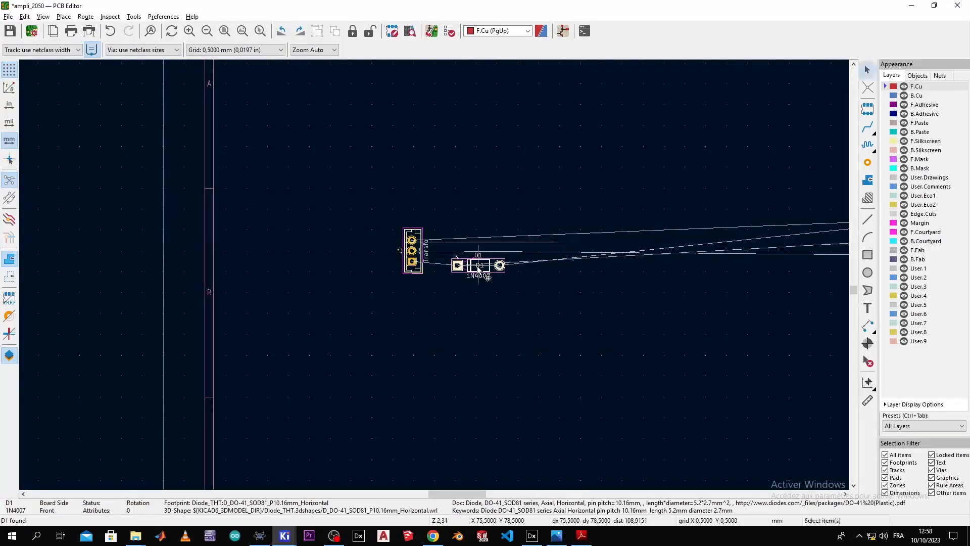
Step: Rotate J1 counterclockwise twice to -90° so its pins face D1, then reposition J1 and pick up D1
{"action": "right_click", "coordinate": [411, 261]}
{"action": "left_click", "coordinate": [404, 231]}
{"action": "right_click", "coordinate": [407, 231]}
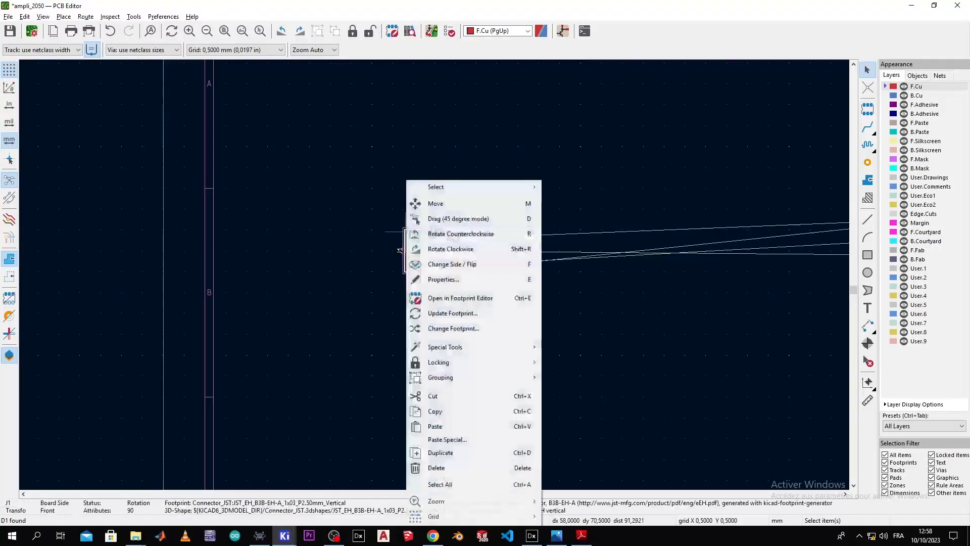
{"action": "left_click", "coordinate": [429, 232]}
{"action": "right_click", "coordinate": [429, 231]}
{"action": "left_click", "coordinate": [438, 228]}
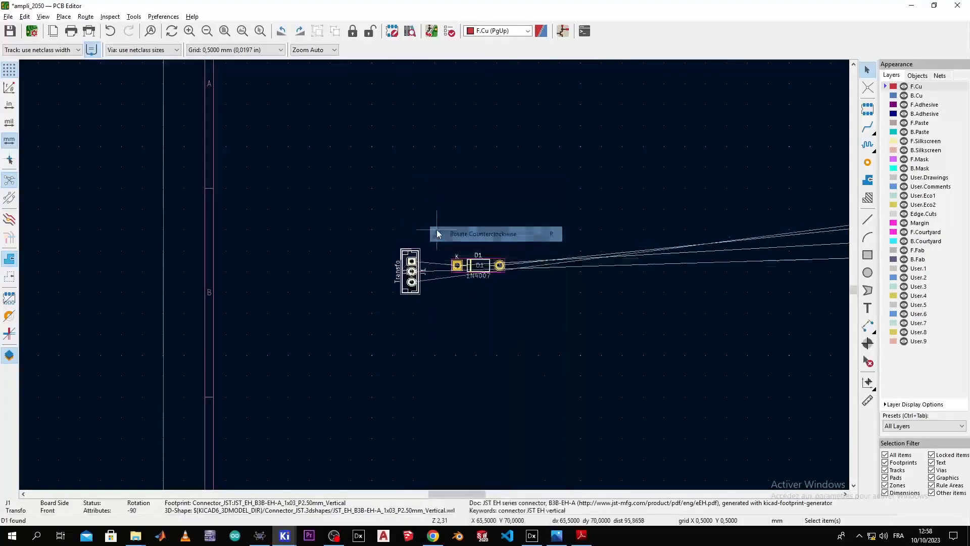
{"action": "key", "text": "m"}
{"action": "left_click", "coordinate": [411, 246]}
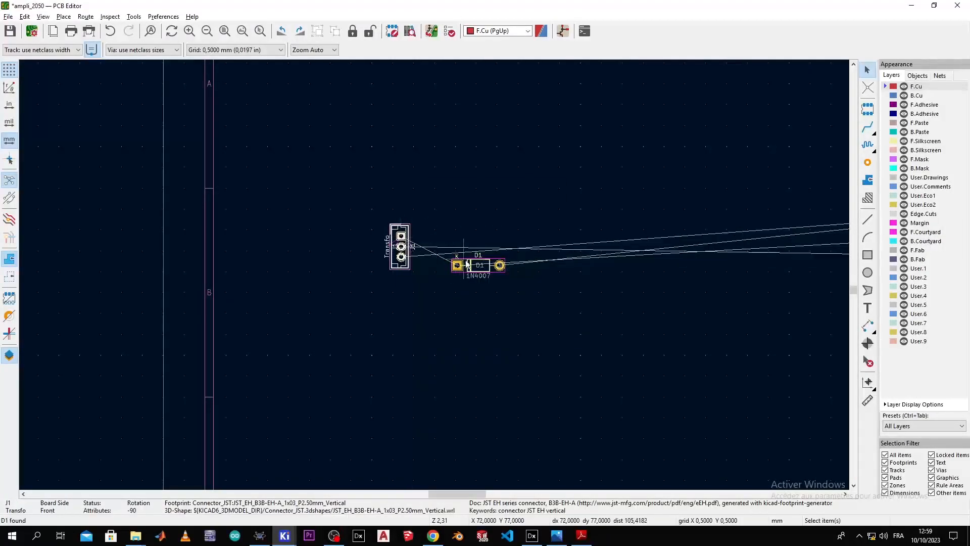
{"action": "left_click", "coordinate": [466, 264]}
{"action": "key", "text": "m"}
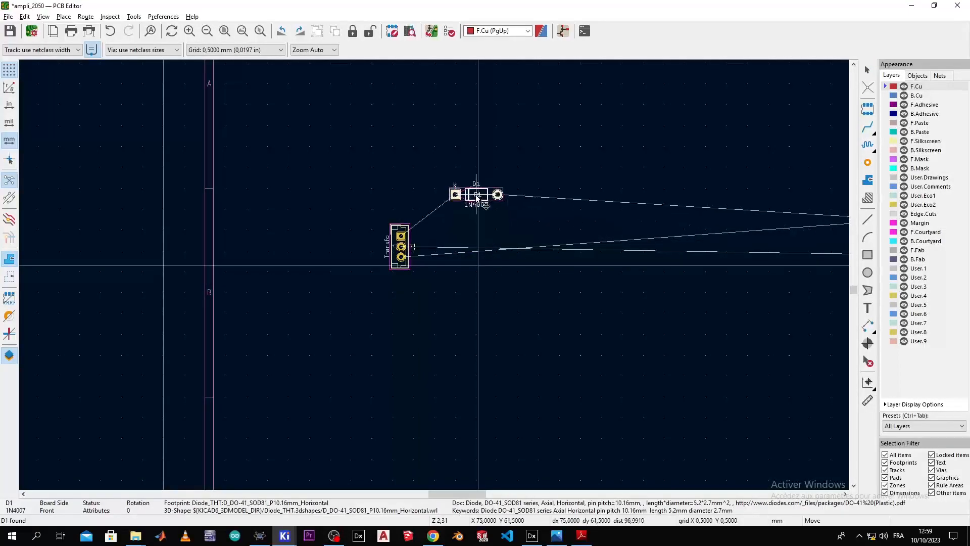
Step: Place D1 close beside J1, then cross-probe D3 and bring it to the upper left
{"action": "left_click", "coordinate": [460, 204]}
{"action": "key", "text": "alt+Tab"}
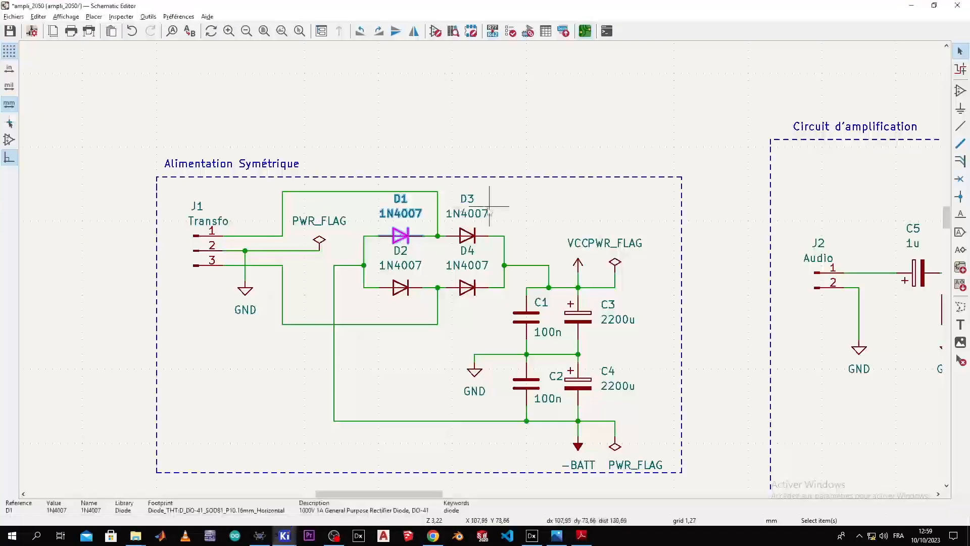
{"action": "left_click", "coordinate": [468, 240]}
{"action": "key", "text": "alt+Tab"}
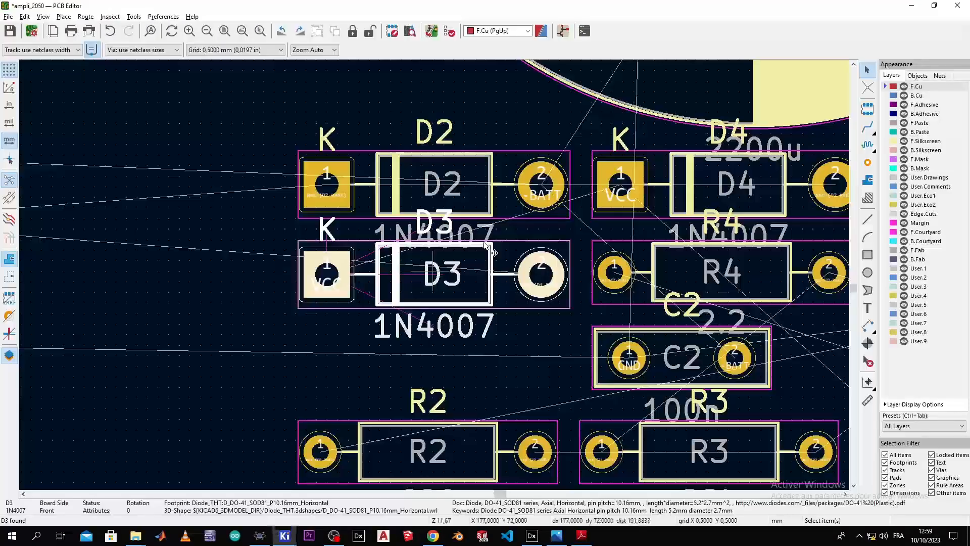
{"action": "scroll", "coordinate": [420, 283], "scroll_direction": "down", "scroll_amount": 3}
{"action": "middle_click_drag", "start_coordinate": [428, 283], "coordinate": [605, 237]}
{"action": "key", "text": "alt+Tab"}
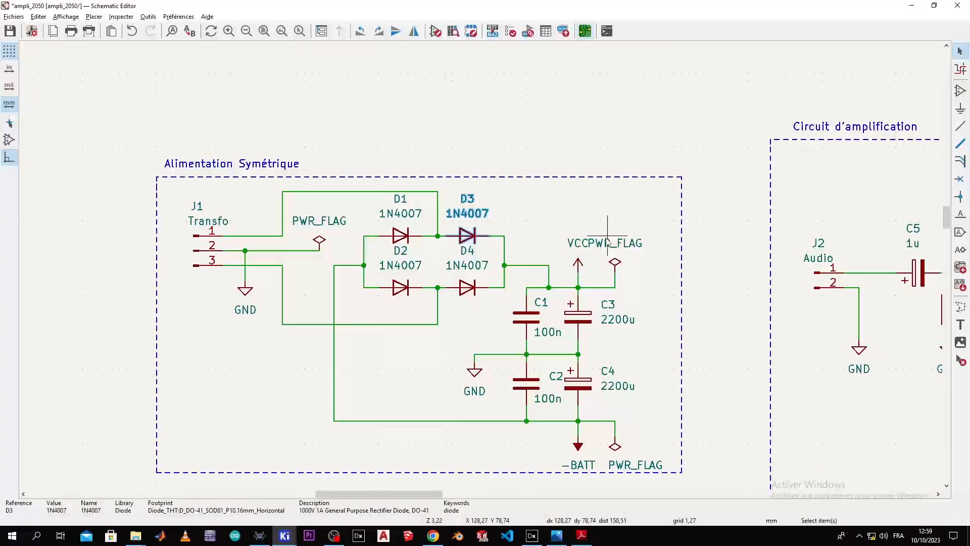
{"action": "key", "text": "alt+Tab"}
{"action": "left_click_drag", "start_coordinate": [608, 235], "coordinate": [267, 220]}
{"action": "left_click", "coordinate": [276, 228]}
{"action": "middle_click_drag", "start_coordinate": [324, 256], "coordinate": [735, 360]}
{"action": "left_click_drag", "start_coordinate": [698, 327], "coordinate": [162, 249]}
{"action": "left_click", "coordinate": [163, 251]}
Step: Rotate D3 to 180° and line it up directly above D1
{"action": "middle_click_drag", "start_coordinate": [150, 296], "coordinate": [522, 316]}
{"action": "right_click", "coordinate": [536, 306]}
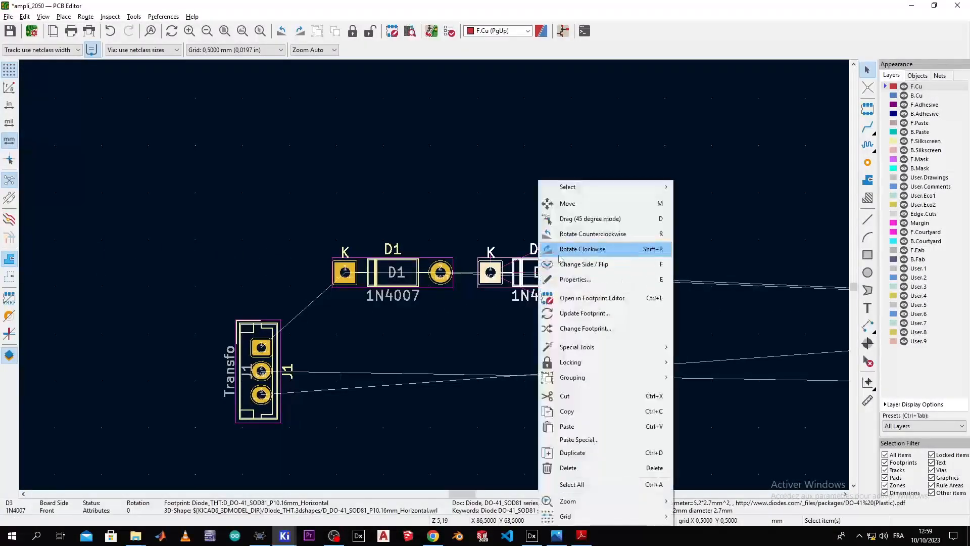
{"action": "left_click", "coordinate": [558, 234]}
{"action": "right_click", "coordinate": [548, 246]}
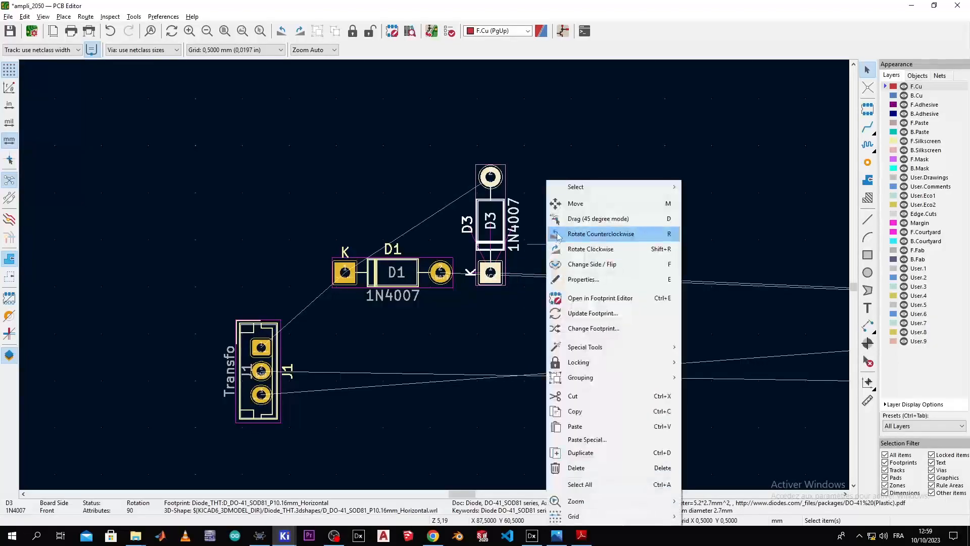
{"action": "left_click", "coordinate": [556, 234]}
{"action": "key", "text": "m"}
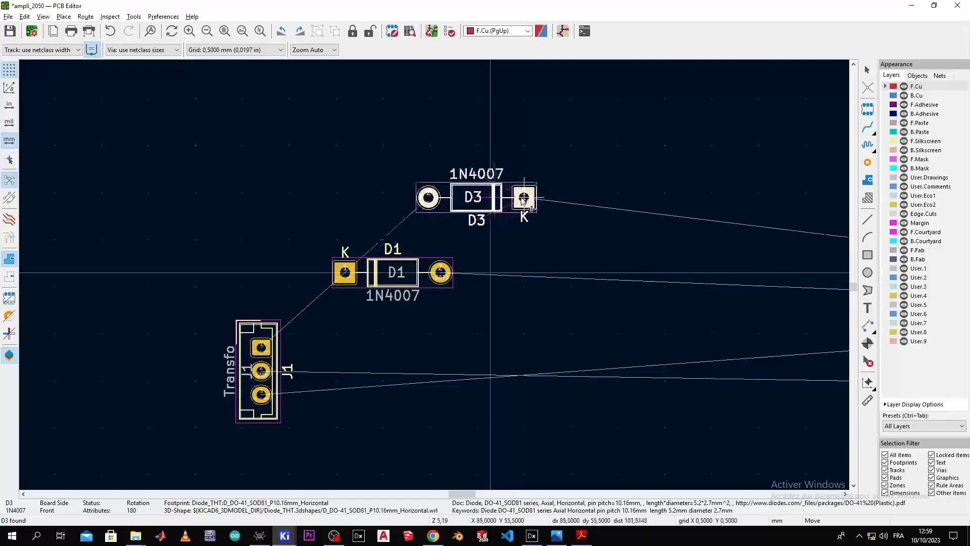
{"action": "left_click", "coordinate": [481, 200]}
{"action": "scroll", "coordinate": [435, 275], "scroll_direction": "up", "scroll_amount": 5}
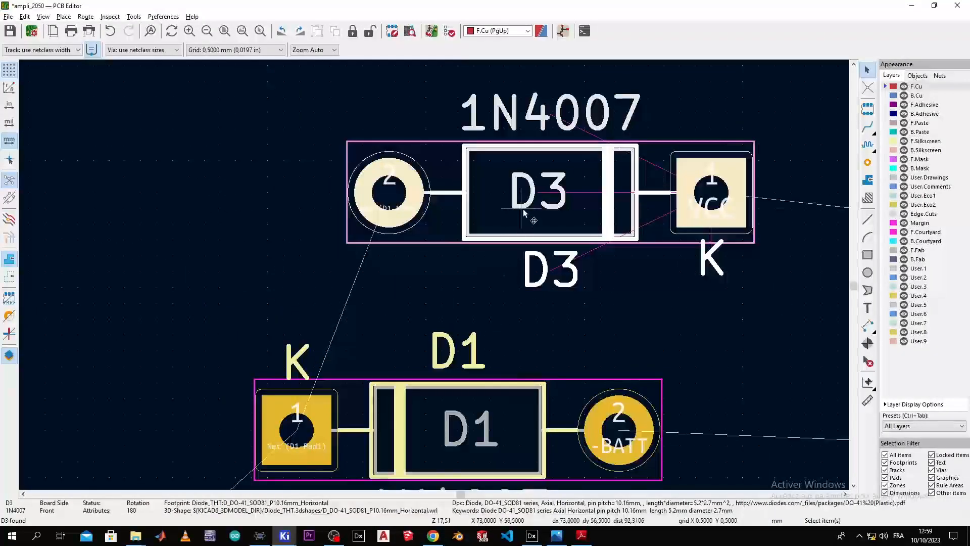
{"action": "key", "text": "m"}
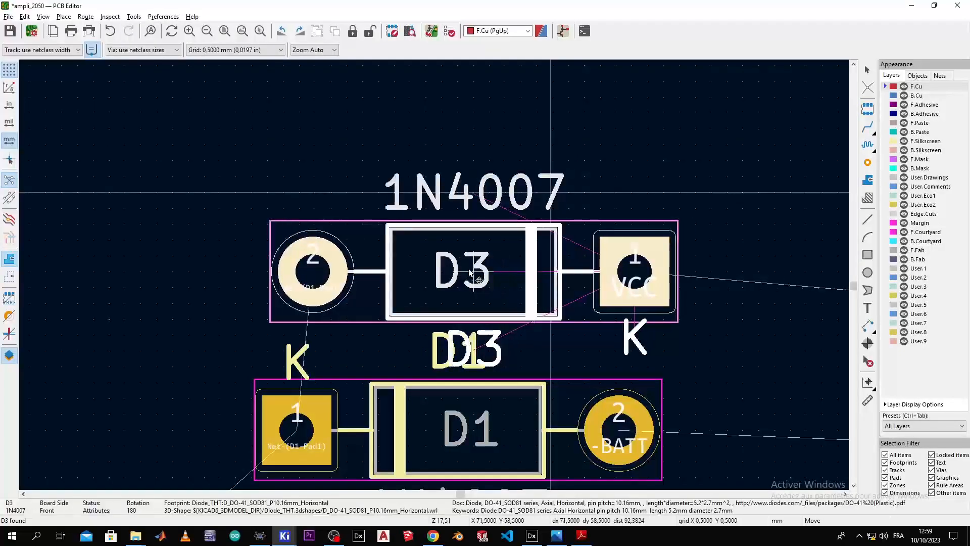
{"action": "left_click", "coordinate": [460, 277]}
{"action": "scroll", "coordinate": [434, 277], "scroll_direction": "down", "scroll_amount": 2}
Step: Box-select D3 and D1 and move the pair together beside J1, undoing a stray reference-text move
{"action": "left_click_drag", "start_coordinate": [557, 137], "coordinate": [236, 408]}
{"action": "left_click", "coordinate": [403, 302]}
{"action": "key", "text": "m"}
{"action": "left_click", "coordinate": [412, 358]}
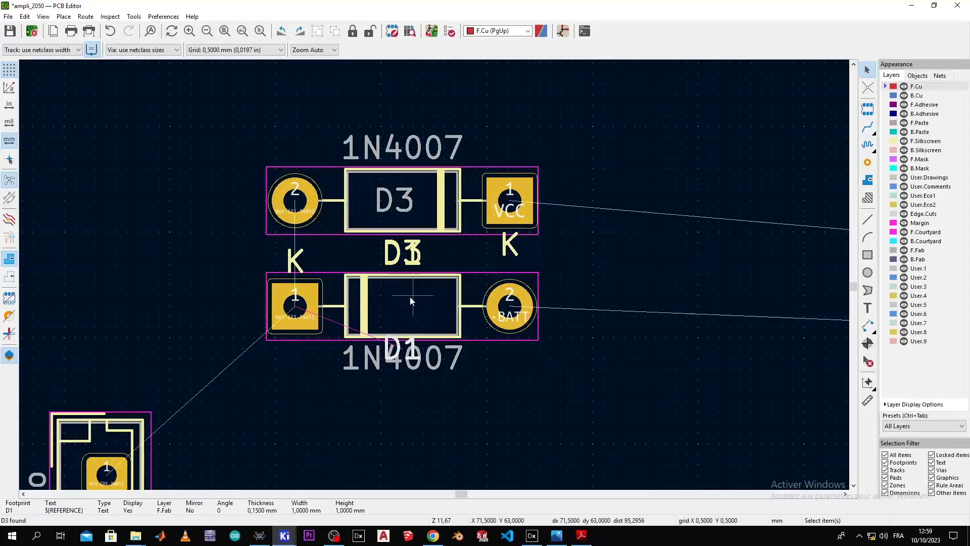
{"action": "key", "text": "ctrl+z"}
{"action": "left_click_drag", "start_coordinate": [587, 126], "coordinate": [245, 397]}
{"action": "key", "text": "m"}
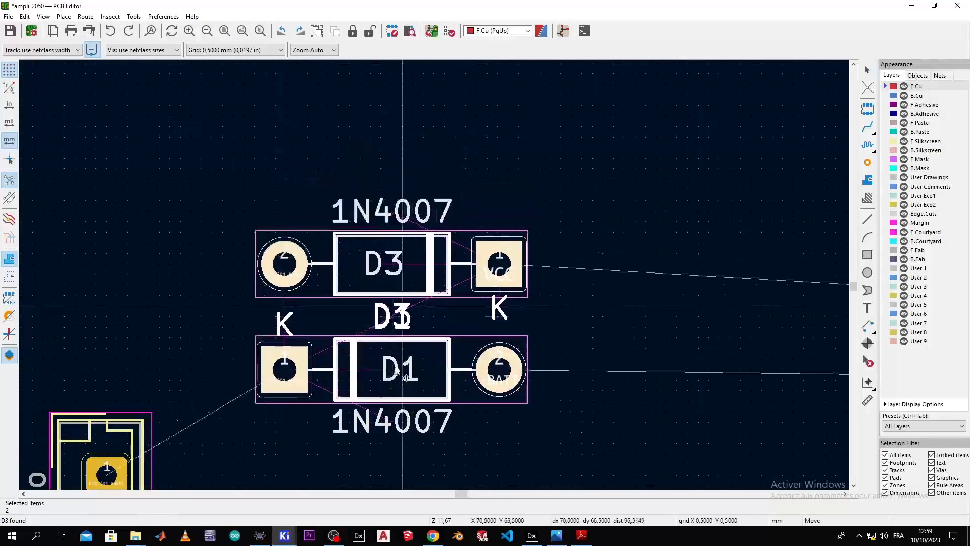
{"action": "left_click", "coordinate": [407, 376]}
{"action": "scroll", "coordinate": [434, 276], "scroll_direction": "down", "scroll_amount": 5}
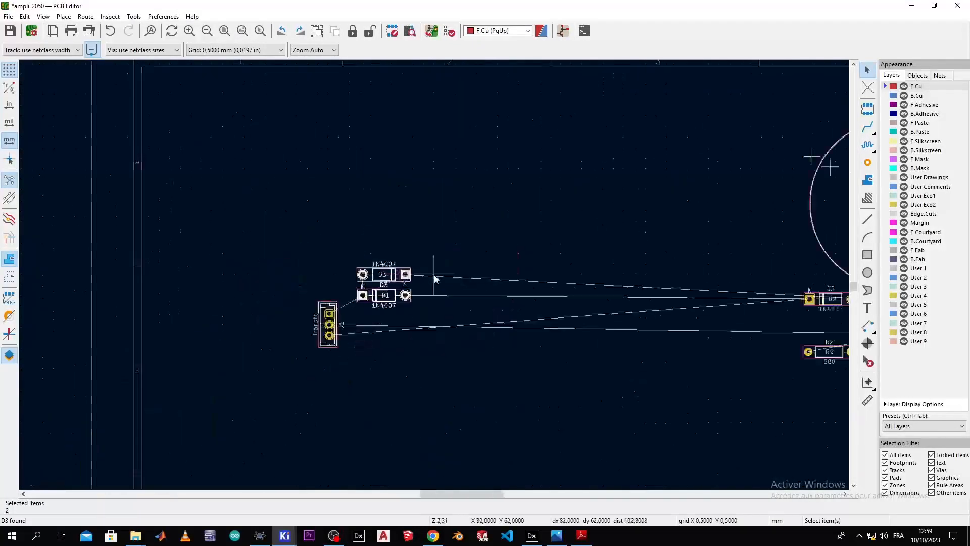
Step: Cross-probe diode D2 from the schematic and drag it over next to D1
{"action": "key", "text": "alt+Tab"}
{"action": "left_click", "coordinate": [401, 289]}
{"action": "key", "text": "alt+Tab"}
{"action": "scroll", "coordinate": [434, 279], "scroll_direction": "down", "scroll_amount": 5}
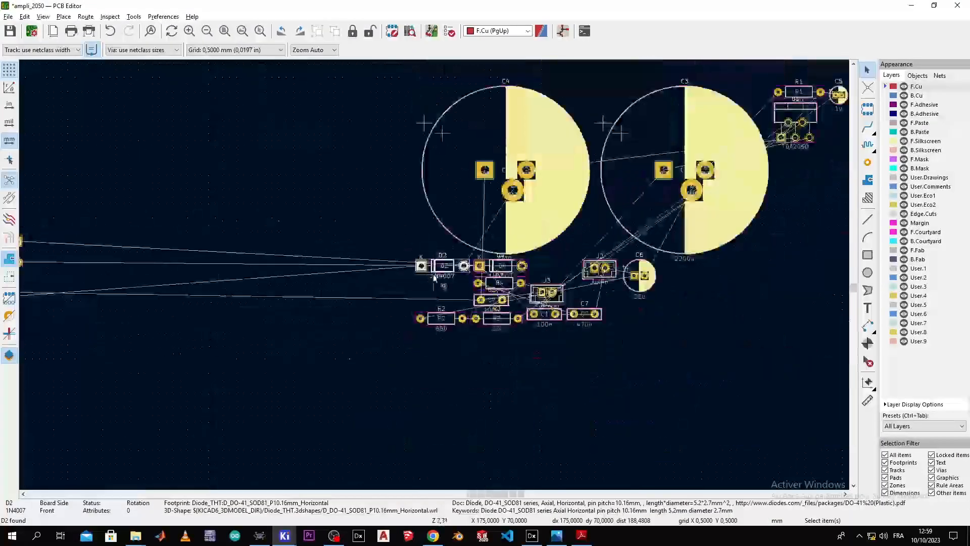
{"action": "left_click_drag", "start_coordinate": [653, 264], "coordinate": [205, 287]}
{"action": "scroll", "coordinate": [205, 288], "scroll_direction": "up", "scroll_amount": 8}
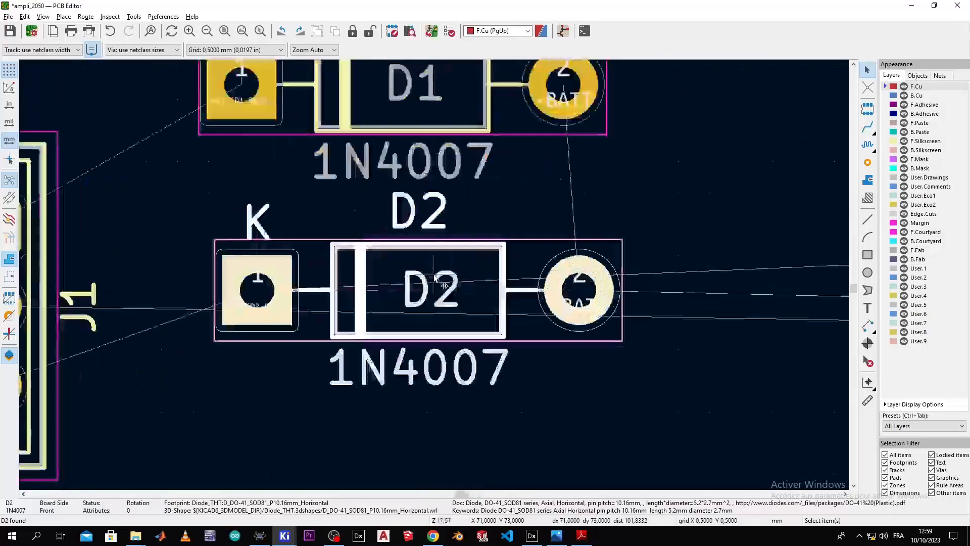
{"action": "scroll", "coordinate": [434, 278], "scroll_direction": "down", "scroll_amount": 1}
{"action": "scroll", "coordinate": [435, 278], "scroll_direction": "up", "scroll_amount": 1}
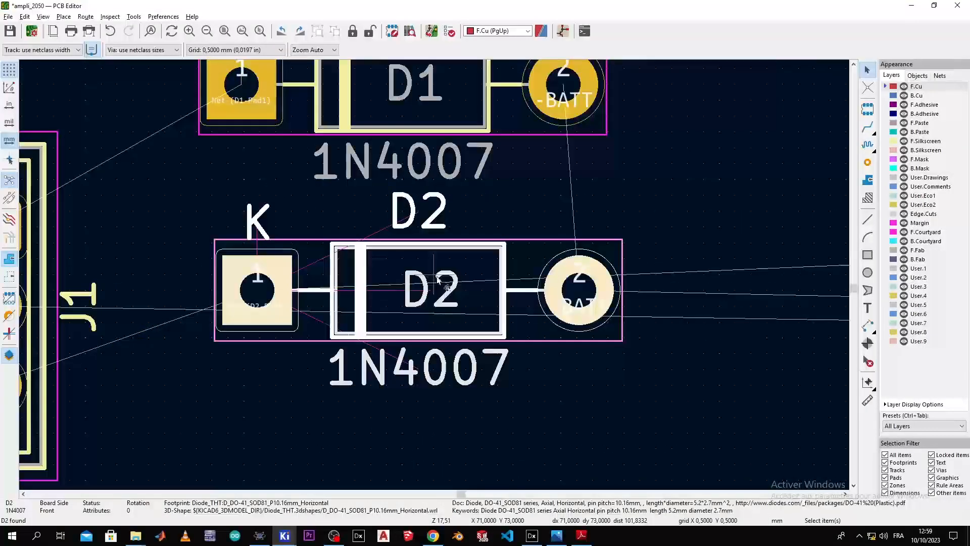
Step: Nudge D2 down and 1 mm left so it sits aligned directly beneath D1
{"action": "left_click_drag", "start_coordinate": [426, 261], "coordinate": [426, 357]}
{"action": "middle_click_drag", "start_coordinate": [348, 452], "coordinate": [530, 293]}
{"action": "left_click_drag", "start_coordinate": [589, 192], "coordinate": [558, 192]}
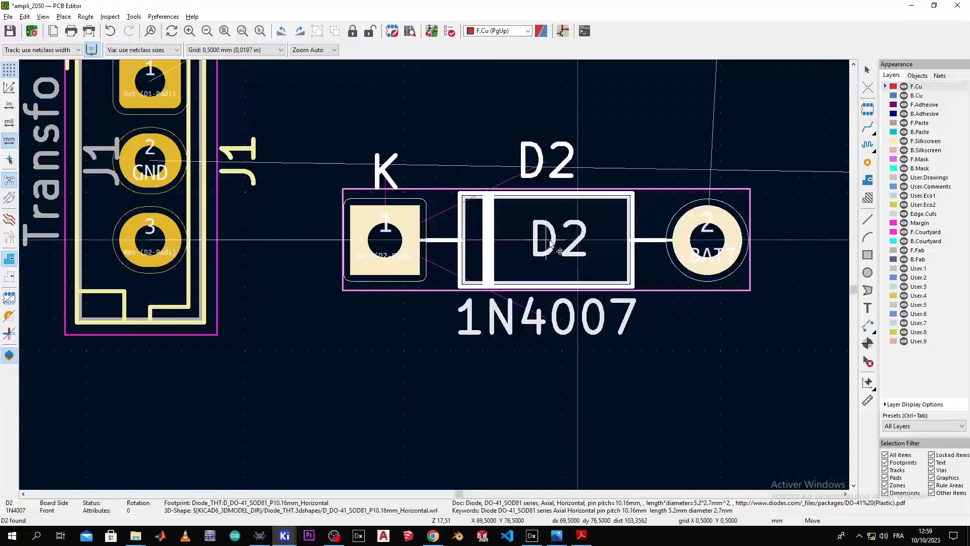
{"action": "scroll", "coordinate": [483, 308], "scroll_direction": "down", "scroll_amount": 3}
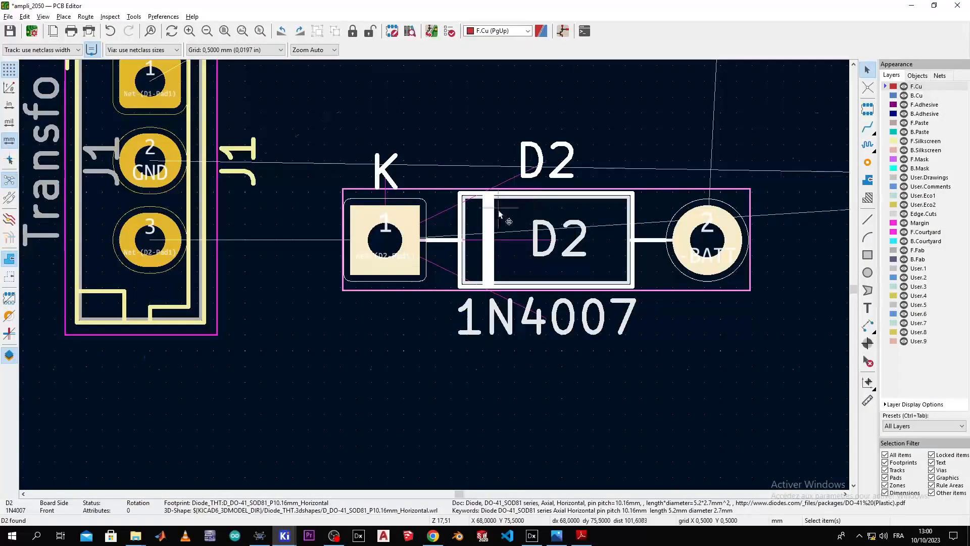
{"action": "left_click_drag", "start_coordinate": [457, 262], "coordinate": [465, 234]}
{"action": "scroll", "coordinate": [423, 356], "scroll_direction": "down", "scroll_amount": 5}
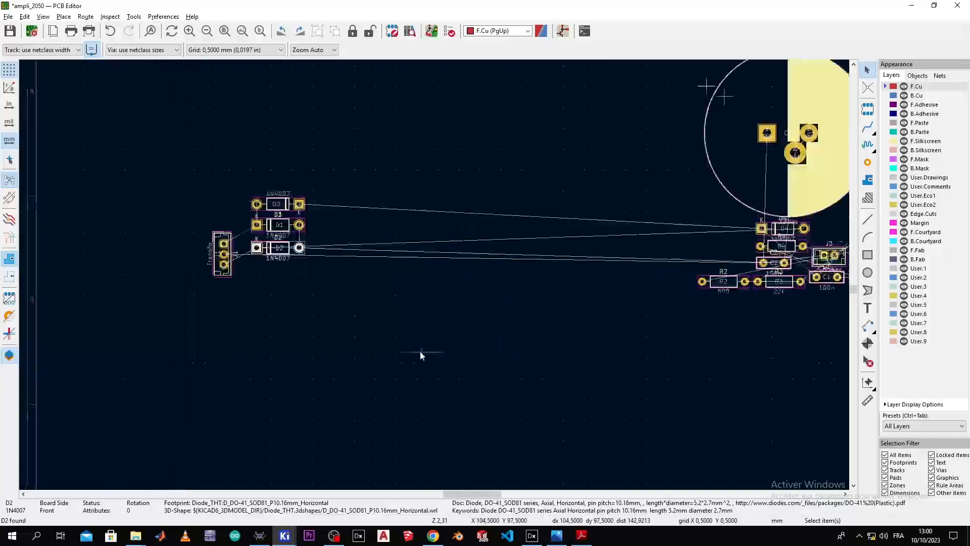
Step: Cross-probe diode D4 and drag it below the D1–D3 diodes
{"action": "key", "text": "alt+Tab"}
{"action": "left_click", "coordinate": [465, 288]}
{"action": "key", "text": "alt+Tab"}
{"action": "scroll", "coordinate": [441, 264], "scroll_direction": "down", "scroll_amount": 6}
{"action": "scroll", "coordinate": [382, 306], "scroll_direction": "down", "scroll_amount": 3}
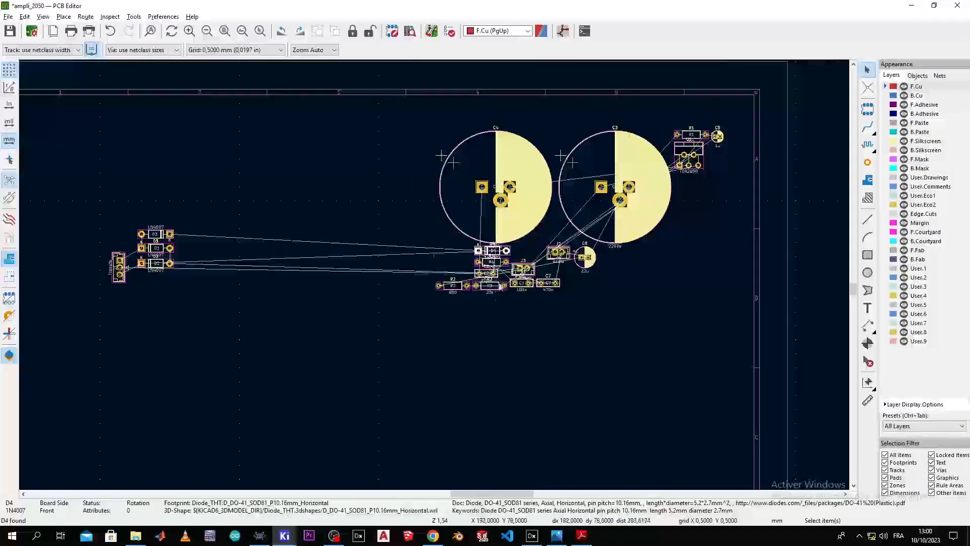
{"action": "left_click_drag", "start_coordinate": [594, 282], "coordinate": [263, 327]}
{"action": "scroll", "coordinate": [434, 275], "scroll_direction": "up", "scroll_amount": 8}
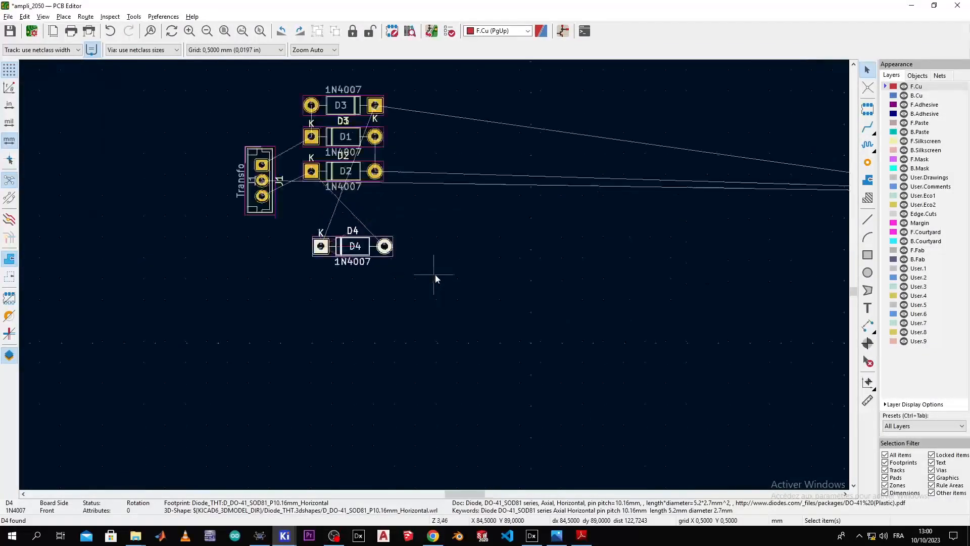
{"action": "middle_click_drag", "start_coordinate": [465, 296], "coordinate": [614, 282]}
Step: Rotate D4 counterclockwise twice to 180°, horizontal, and place it just below D2
{"action": "right_click", "coordinate": [488, 347]}
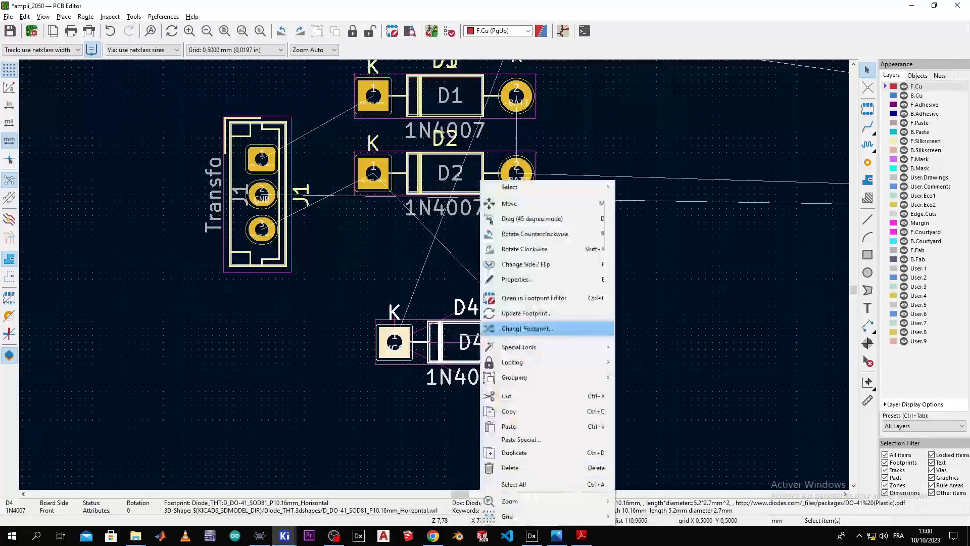
{"action": "left_click", "coordinate": [525, 234]}
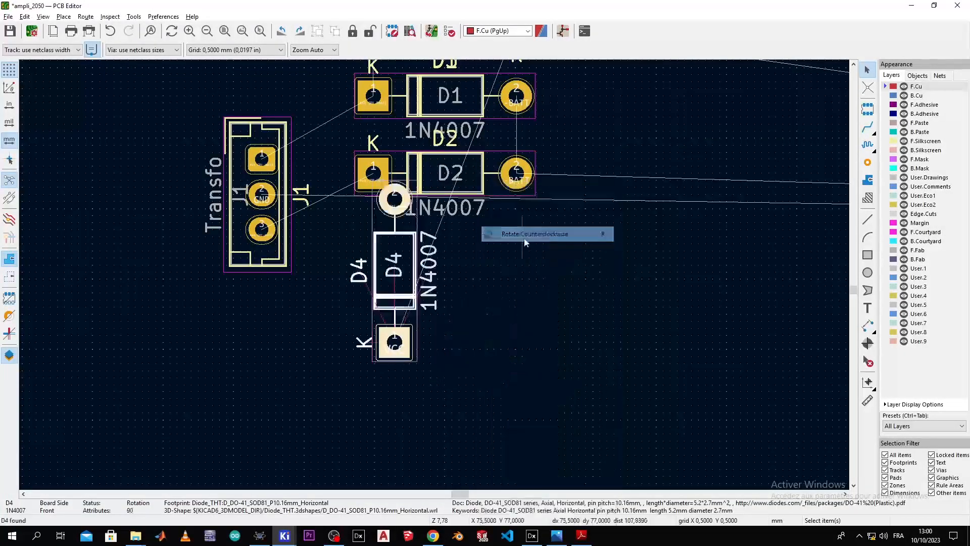
{"action": "right_click", "coordinate": [405, 273]}
{"action": "left_click", "coordinate": [424, 234]}
{"action": "left_click_drag", "start_coordinate": [333, 346], "coordinate": [446, 267]}
{"action": "scroll", "coordinate": [447, 266], "scroll_direction": "down", "scroll_amount": 4}
{"action": "scroll", "coordinate": [399, 291], "scroll_direction": "up", "scroll_amount": 3}
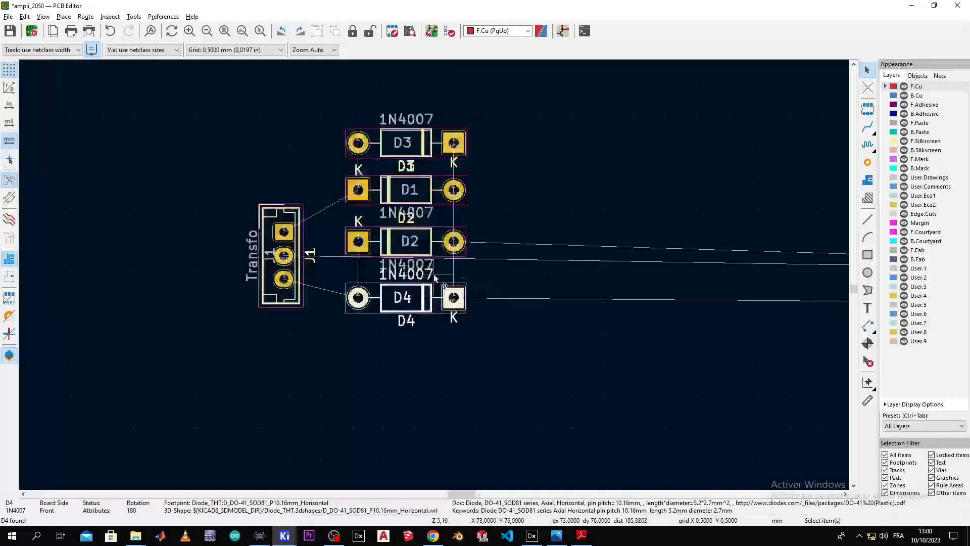
{"action": "middle_click_drag", "start_coordinate": [399, 291], "coordinate": [356, 305]}
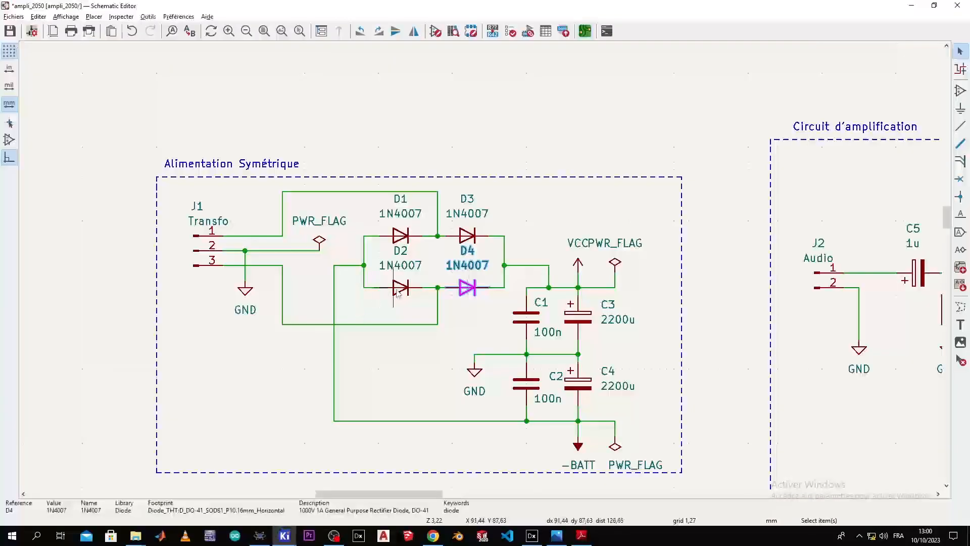
Step: Cross-probe capacitor C1 (100n) and drag it over beside the diode stack
{"action": "middle_click_drag", "start_coordinate": [530, 305], "coordinate": [400, 247]}
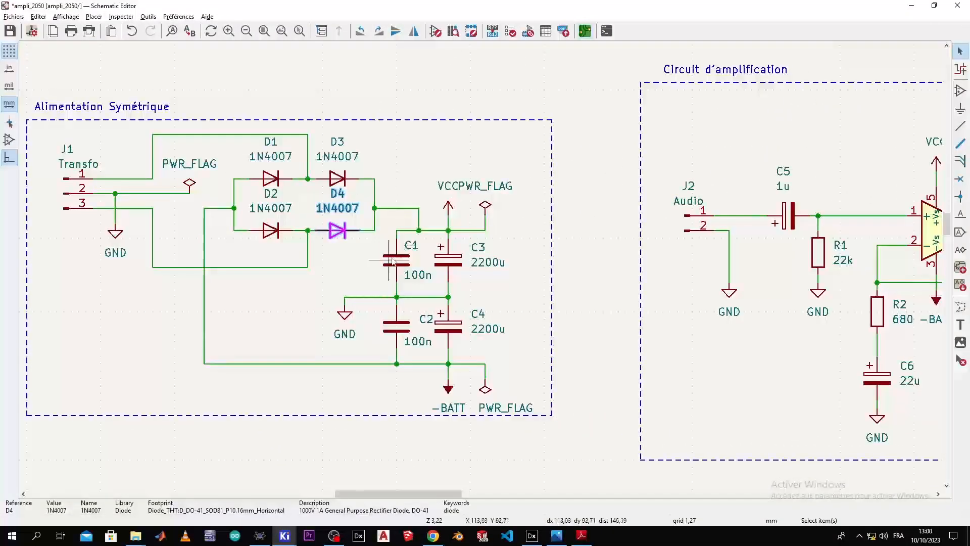
{"action": "left_click", "coordinate": [394, 260]}
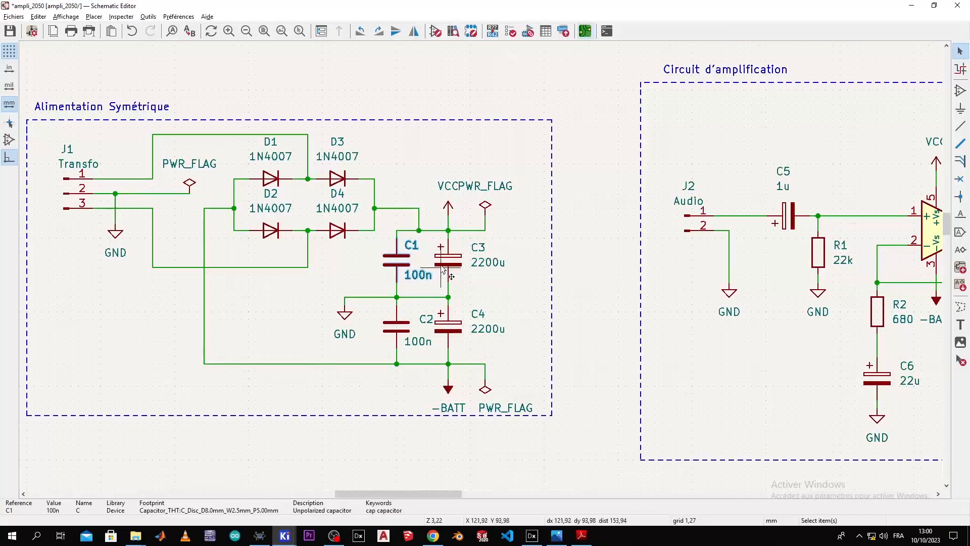
{"action": "key", "text": "alt+Tab"}
{"action": "scroll", "coordinate": [439, 277], "scroll_direction": "down", "scroll_amount": 3}
{"action": "middle_click_drag", "start_coordinate": [432, 288], "coordinate": [707, 314]}
{"action": "left_click_drag", "start_coordinate": [718, 281], "coordinate": [27, 220]}
{"action": "middle_click_drag", "start_coordinate": [100, 242], "coordinate": [834, 276]}
{"action": "left_click_drag", "start_coordinate": [765, 251], "coordinate": [309, 277]}
Step: Position C1 just right of D4, next to D4's VCC pad
{"action": "scroll", "coordinate": [309, 283], "scroll_direction": "up", "scroll_amount": 5}
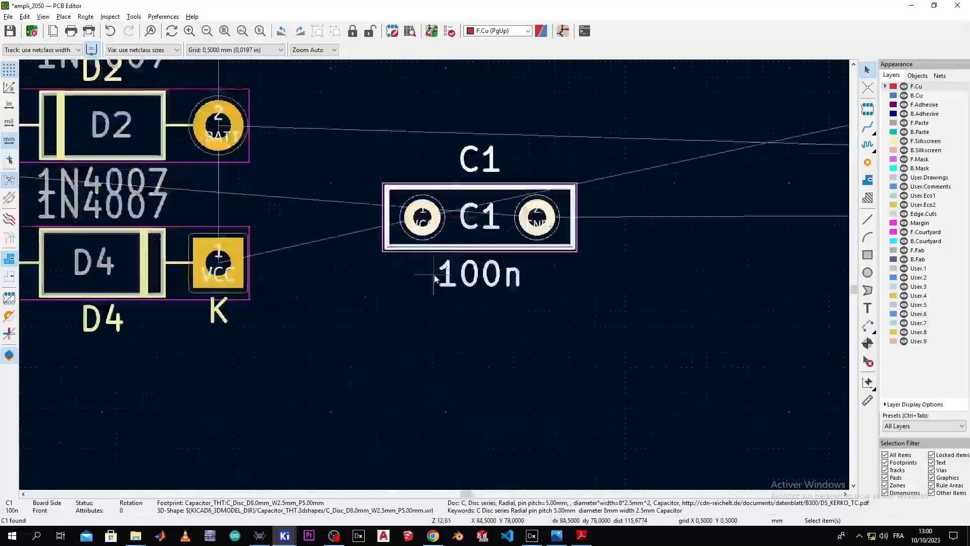
{"action": "middle_click_drag", "start_coordinate": [507, 247], "coordinate": [613, 177]}
{"action": "left_click_drag", "start_coordinate": [656, 114], "coordinate": [456, 235]}
{"action": "scroll", "coordinate": [475, 241], "scroll_direction": "down", "scroll_amount": 2}
{"action": "scroll", "coordinate": [435, 277], "scroll_direction": "down", "scroll_amount": 3}
Step: Select capacitor C2 in the schematic to locate it on the board
{"action": "key", "text": "alt+Tab"}
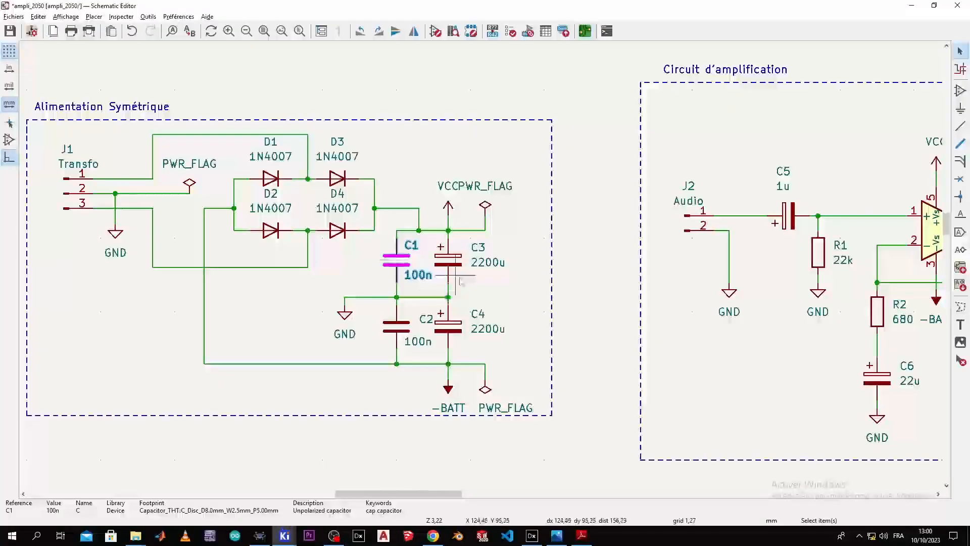
{"action": "left_click", "coordinate": [402, 335]}
{"action": "scroll", "coordinate": [679, 269], "scroll_direction": "down", "scroll_amount": 5}
Step: Move capacitor C2 beside C1 and cross-check it against the schematic
{"action": "key", "text": "m"}
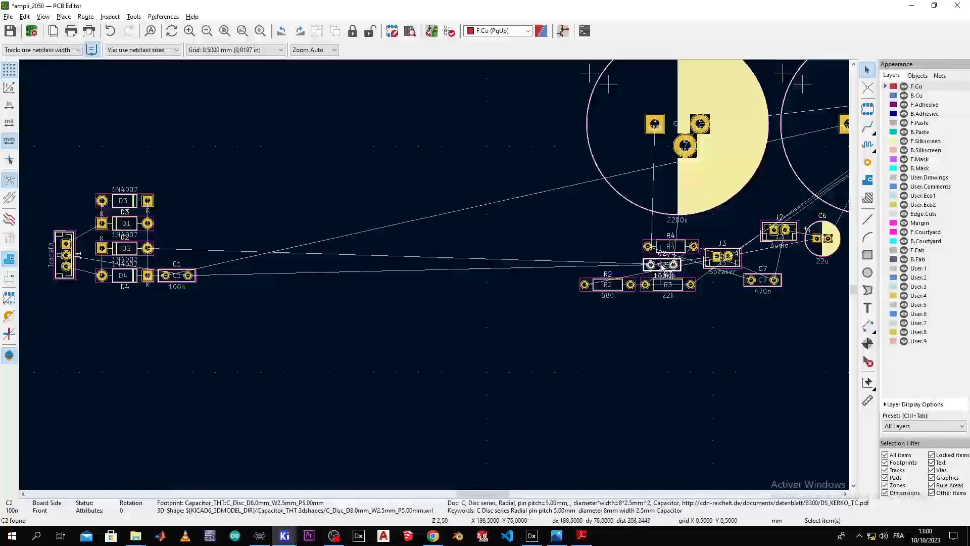
{"action": "left_click", "coordinate": [182, 251]}
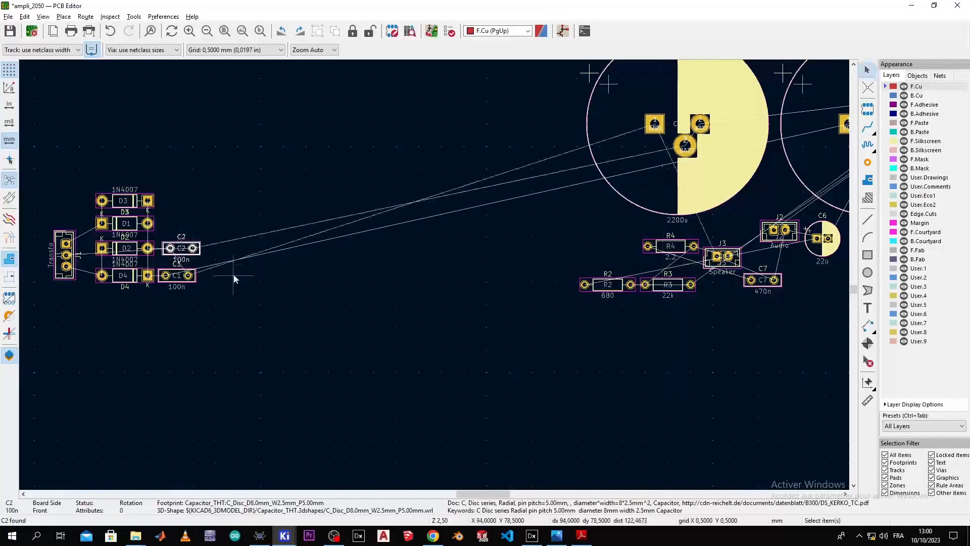
{"action": "scroll", "coordinate": [234, 277], "scroll_direction": "up", "scroll_amount": 4}
{"action": "middle_click_drag", "start_coordinate": [448, 283], "coordinate": [608, 352]}
{"action": "key", "text": "alt+Tab"}
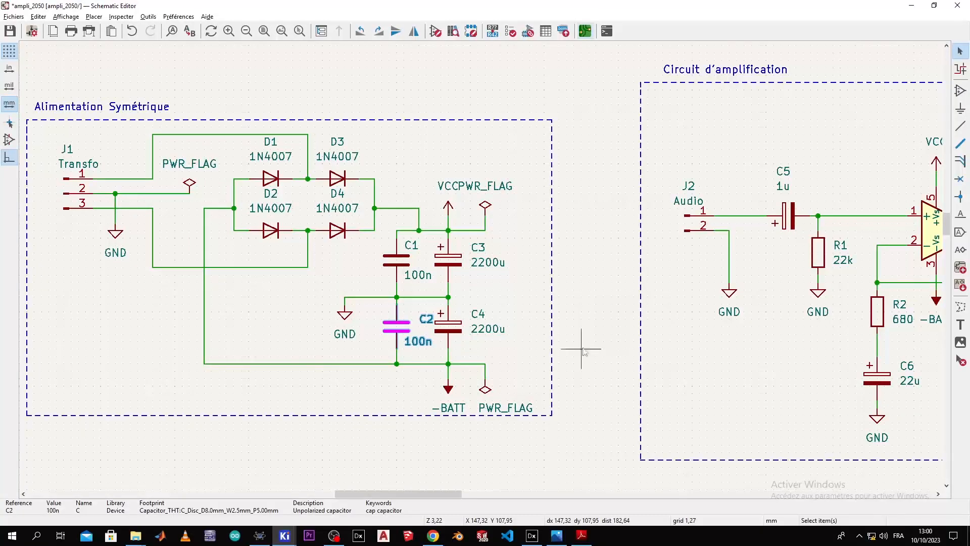
{"action": "key", "text": "alt+Tab"}
{"action": "scroll", "coordinate": [346, 303], "scroll_direction": "up", "scroll_amount": 5}
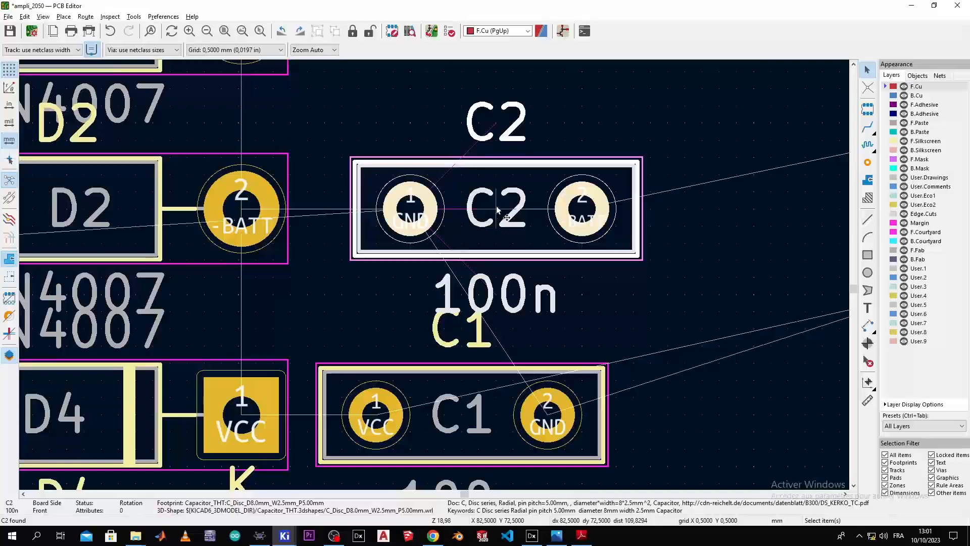
Step: Rotate C2 (100n) clockwise to -90° and set it just above C1 beside the diodes
{"action": "key", "text": "m"}
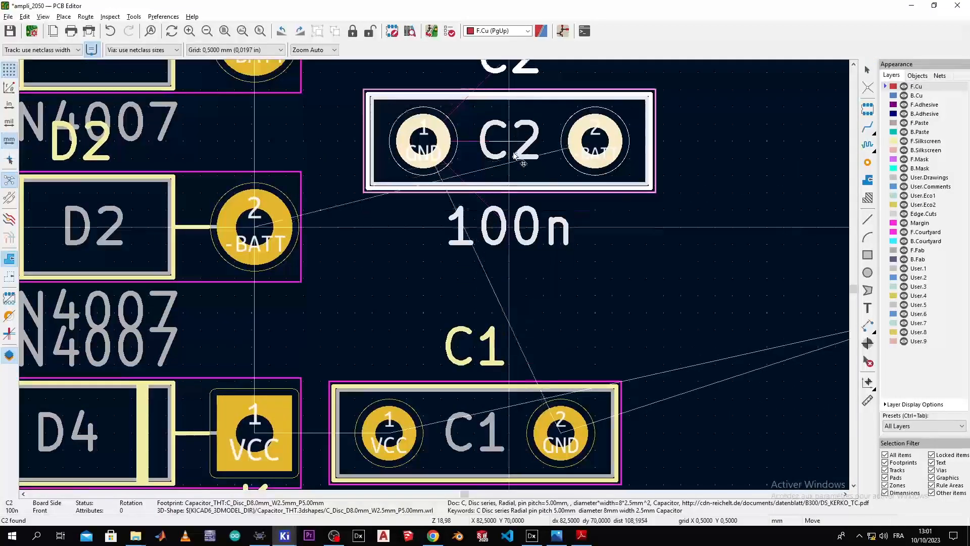
{"action": "right_click", "coordinate": [526, 196]}
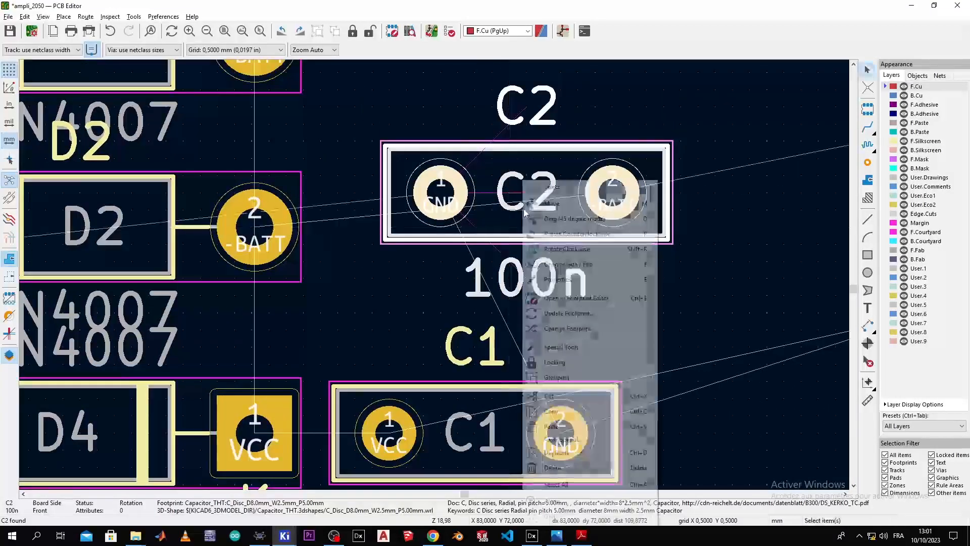
{"action": "left_click", "coordinate": [581, 249]}
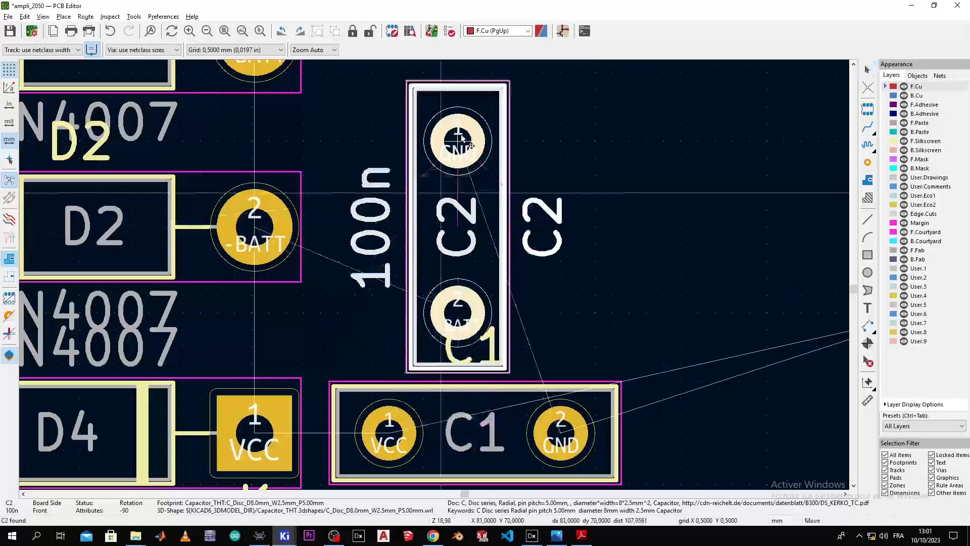
{"action": "left_click_drag", "start_coordinate": [462, 118], "coordinate": [462, 120]}
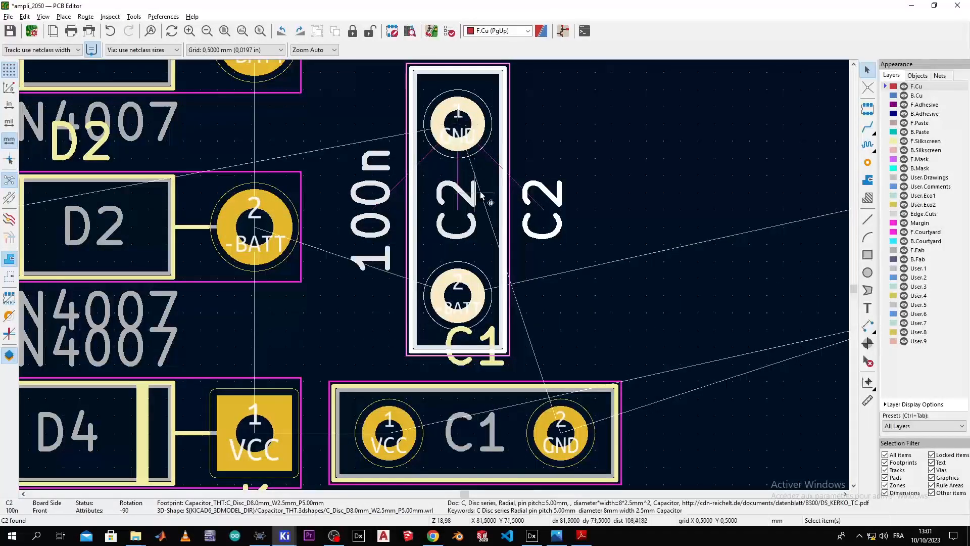
{"action": "left_click_drag", "start_coordinate": [460, 200], "coordinate": [459, 178]}
{"action": "left_click", "coordinate": [450, 181]}
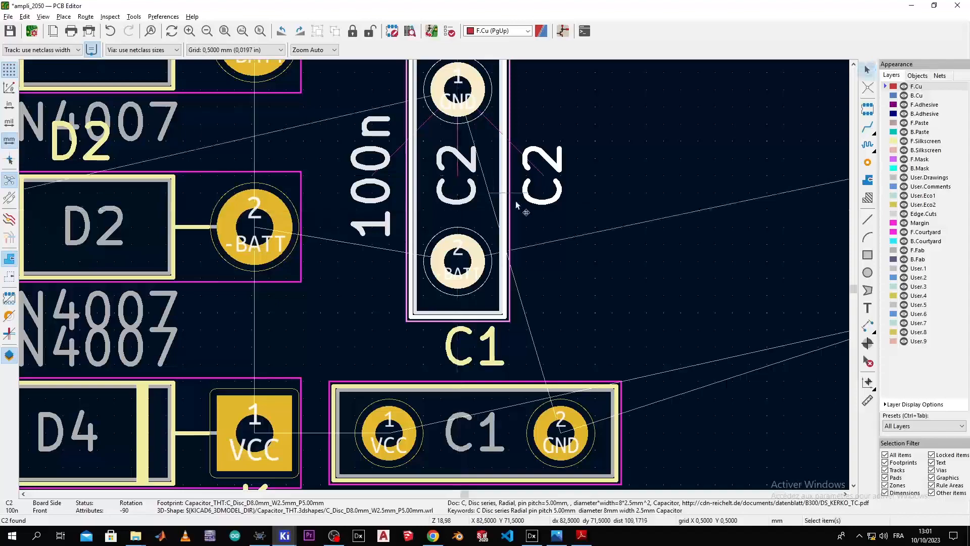
{"action": "scroll", "coordinate": [545, 247], "scroll_direction": "down", "scroll_amount": 3}
{"action": "middle_click_drag", "start_coordinate": [434, 277], "coordinate": [322, 320]}
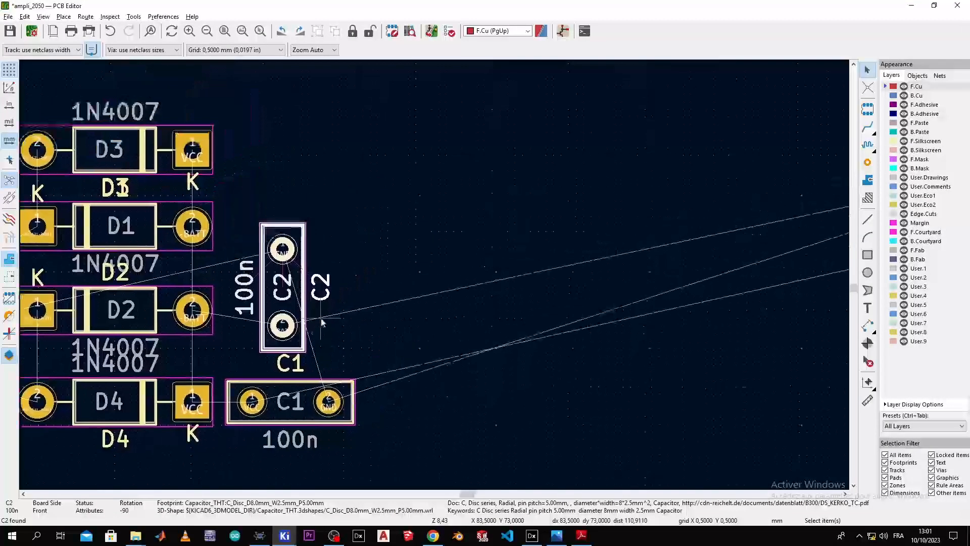
{"action": "key", "text": "alt+Tab"}
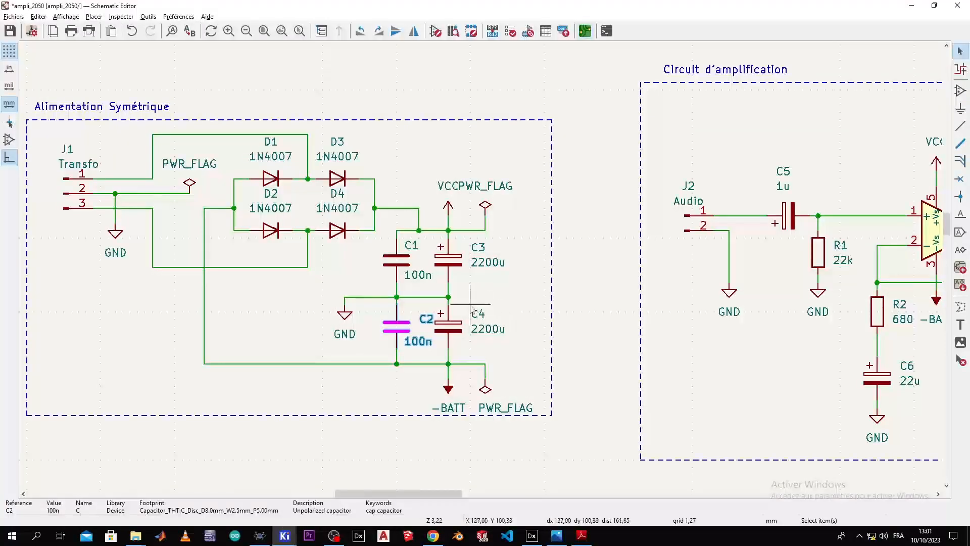
{"action": "key", "text": "alt+Tab"}
Step: Drag the 2200u capacitor C4 from the right side over near C2
{"action": "scroll", "coordinate": [424, 276], "scroll_direction": "down", "scroll_amount": 5}
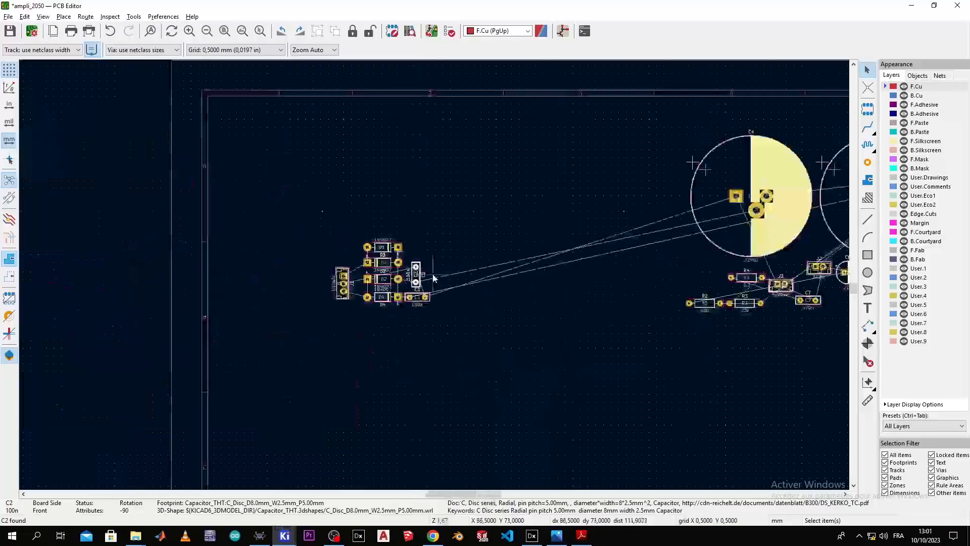
{"action": "scroll", "coordinate": [435, 277], "scroll_direction": "up", "scroll_amount": 2}
{"action": "middle_click_drag", "start_coordinate": [497, 276], "coordinate": [345, 287]}
{"action": "left_click_drag", "start_coordinate": [737, 128], "coordinate": [338, 179]}
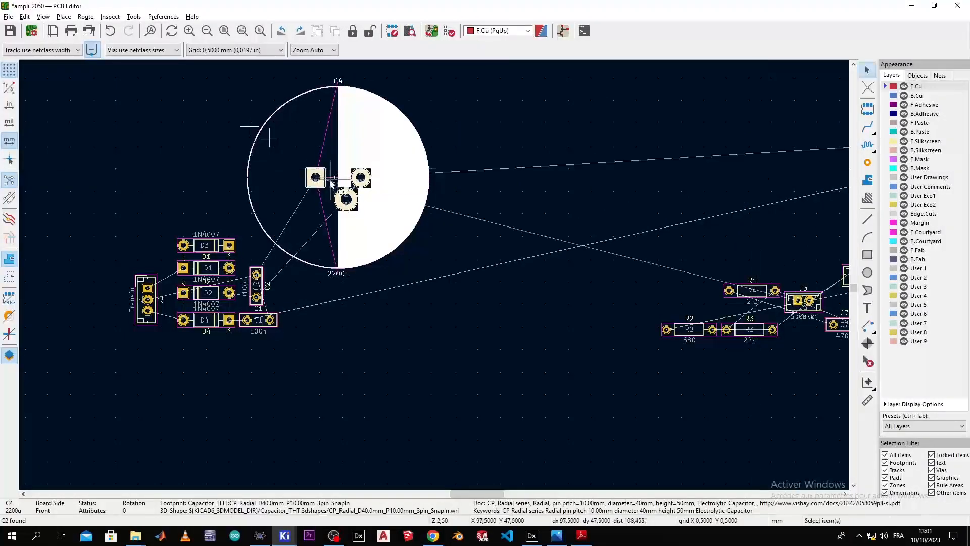
{"action": "scroll", "coordinate": [329, 198], "scroll_direction": "up", "scroll_amount": 6}
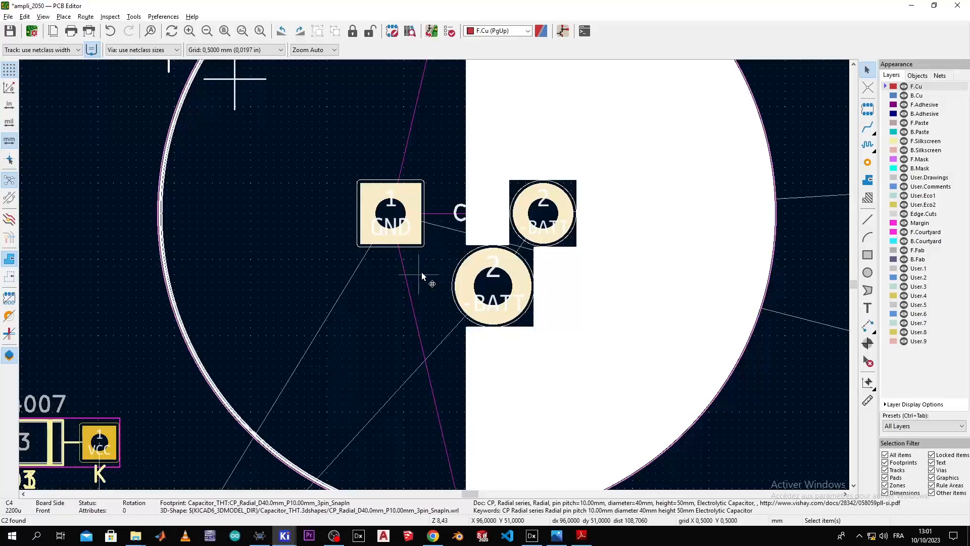
Step: Cross-check C4's wiring in the schematic and pick it up to reposition it
{"action": "key", "text": "alt+Tab"}
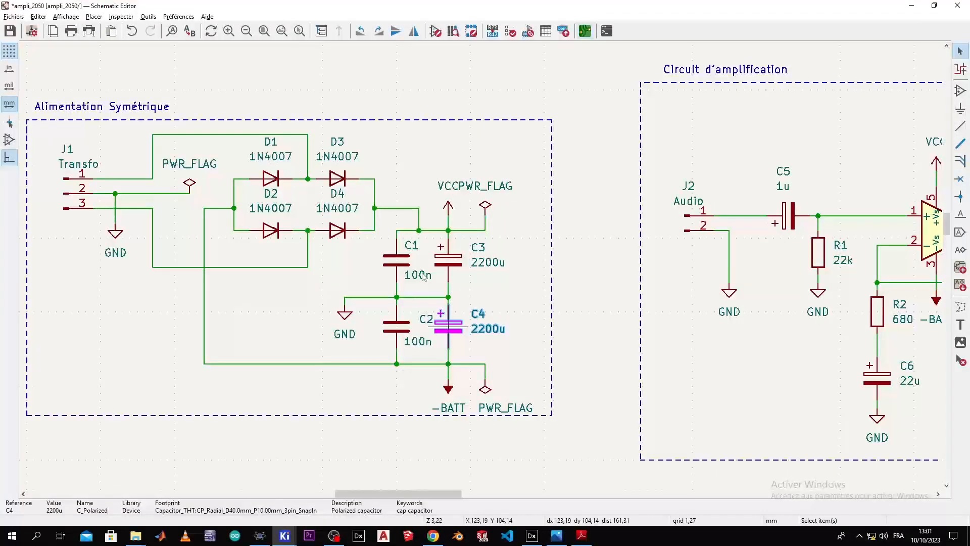
{"action": "key", "text": "alt+Tab"}
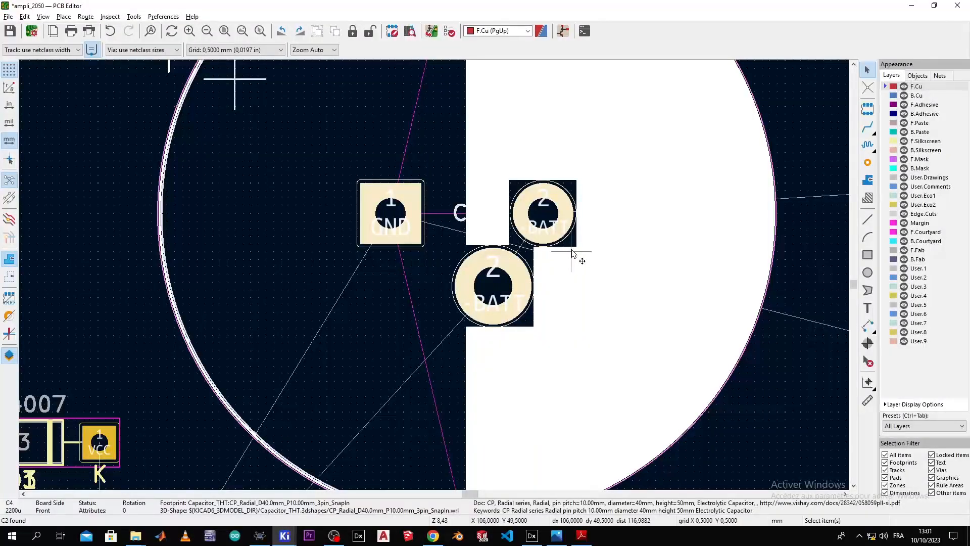
{"action": "key", "text": "alt+Tab"}
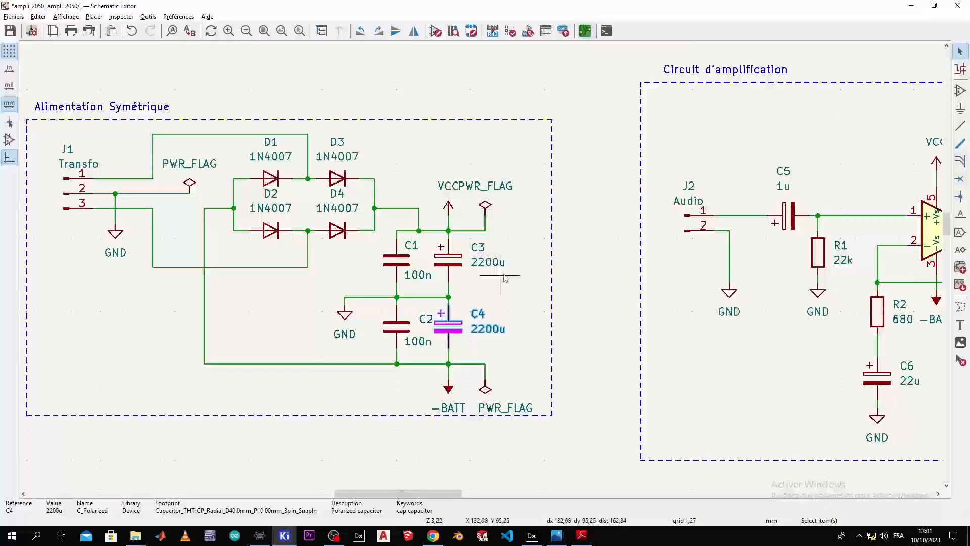
{"action": "key", "text": "alt+Tab"}
{"action": "scroll", "coordinate": [489, 283], "scroll_direction": "down", "scroll_amount": 1}
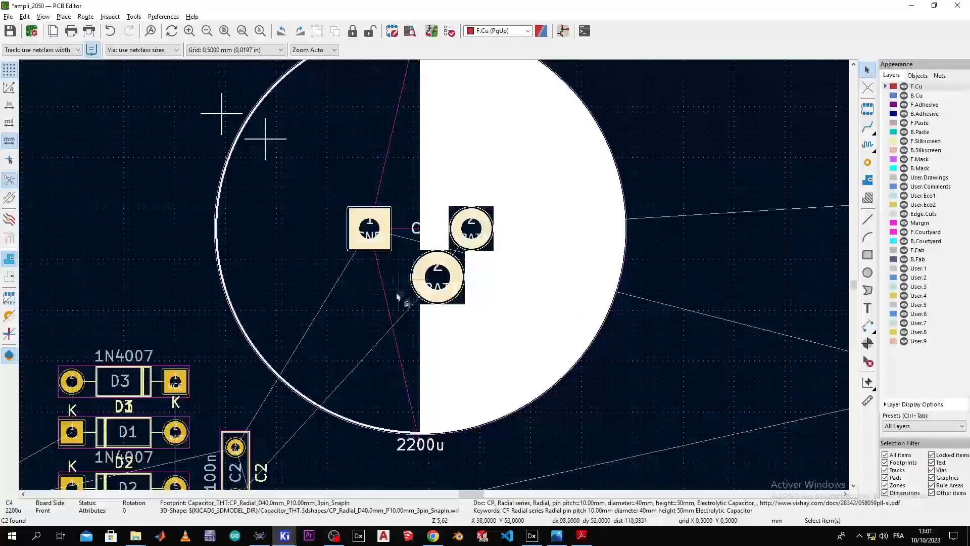
{"action": "scroll", "coordinate": [398, 291], "scroll_direction": "down", "scroll_amount": 1}
{"action": "middle_click_drag", "start_coordinate": [434, 291], "coordinate": [468, 252]}
{"action": "left_click_drag", "start_coordinate": [468, 252], "coordinate": [474, 252]}
{"action": "scroll", "coordinate": [488, 279], "scroll_direction": "down", "scroll_amount": 1}
{"action": "scroll", "coordinate": [410, 296], "scroll_direction": "down", "scroll_amount": 1}
{"action": "scroll", "coordinate": [434, 275], "scroll_direction": "up", "scroll_amount": 1}
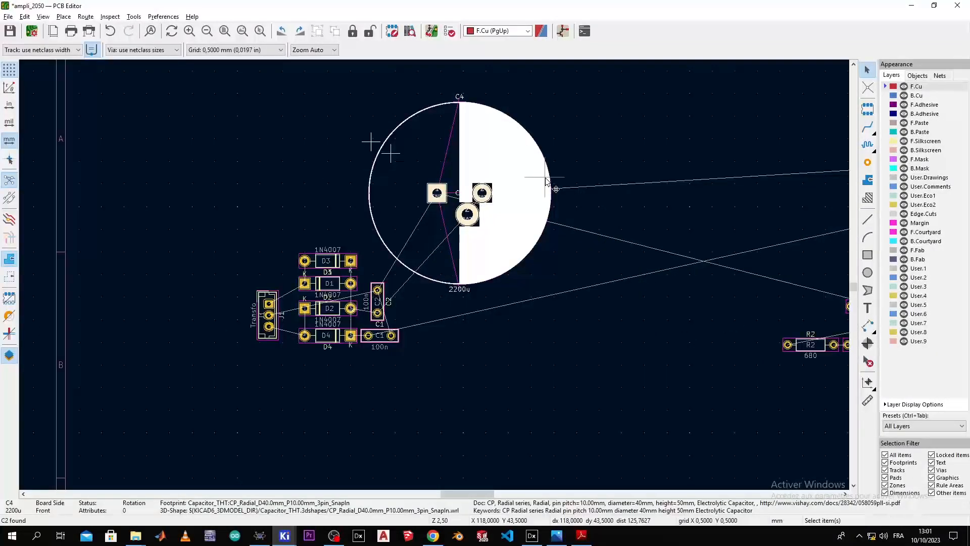
{"action": "scroll", "coordinate": [546, 181], "scroll_direction": "down", "scroll_amount": 1}
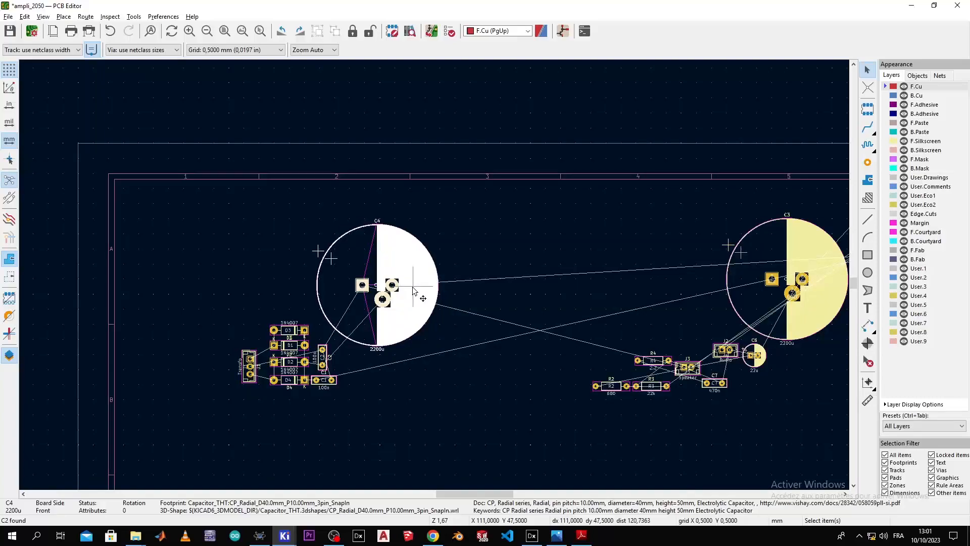
{"action": "key", "text": "alt+Tab"}
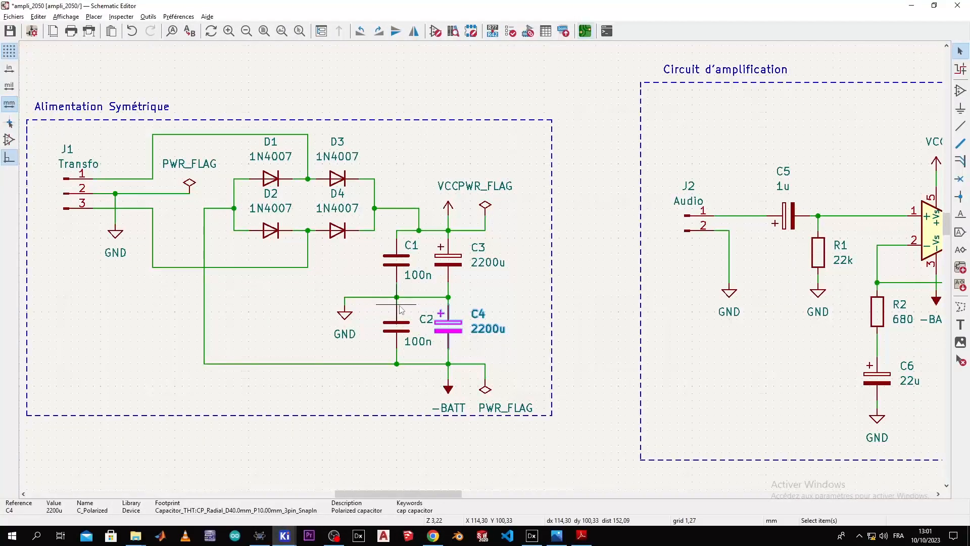
{"action": "key", "text": "alt+Tab"}
{"action": "scroll", "coordinate": [394, 323], "scroll_direction": "down", "scroll_amount": 4}
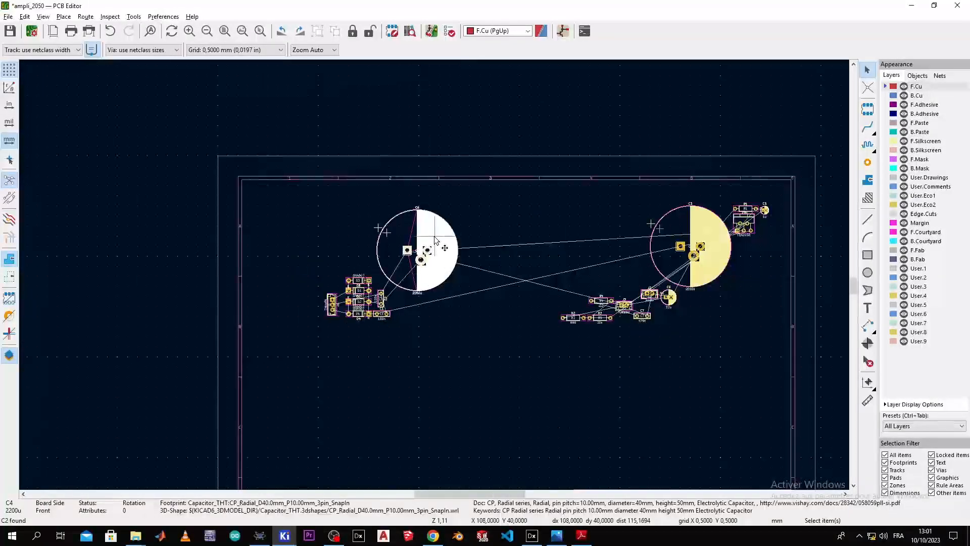
{"action": "key", "text": "m"}
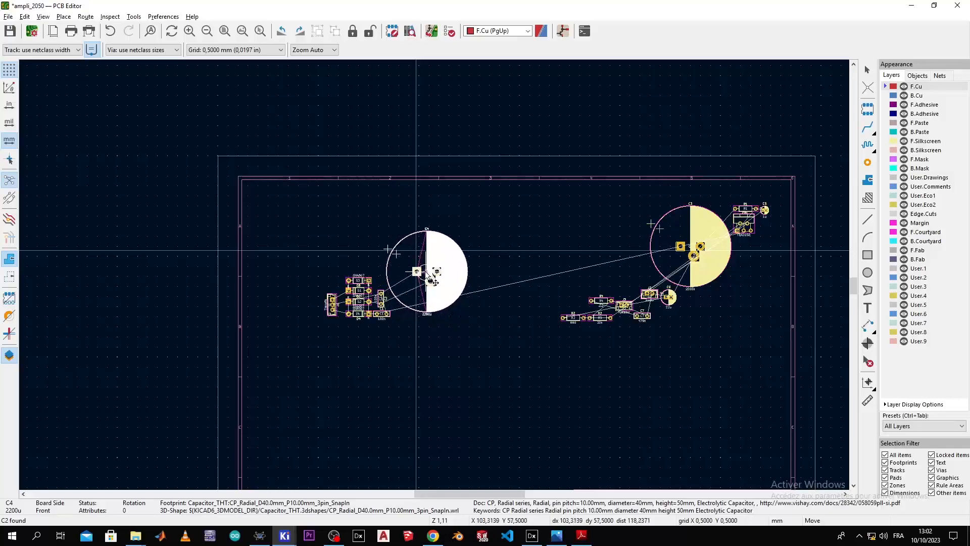
Step: Drop C4 by the power-supply parts and place the second 2200u capacitor C3 beside it
{"action": "left_click", "coordinate": [435, 284]}
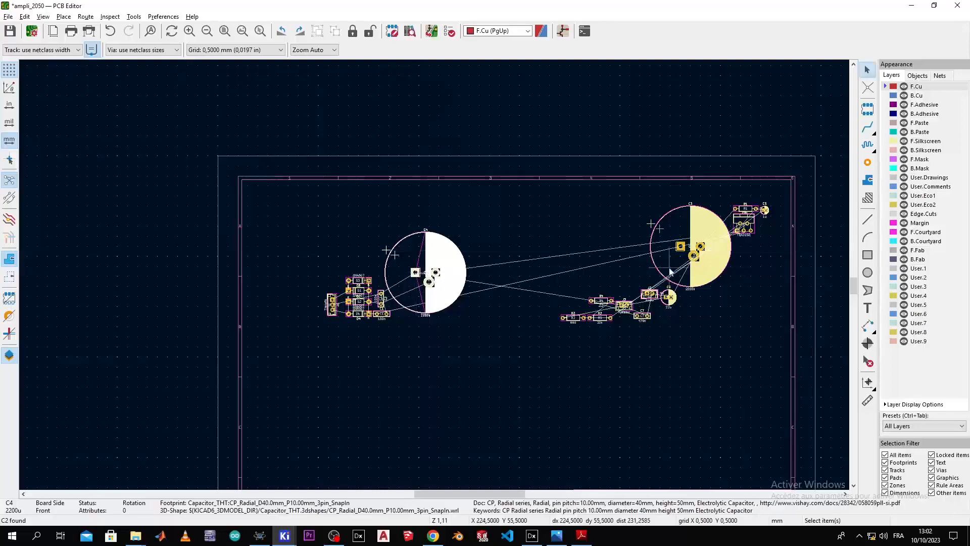
{"action": "left_click", "coordinate": [682, 225]}
{"action": "key", "text": "m"}
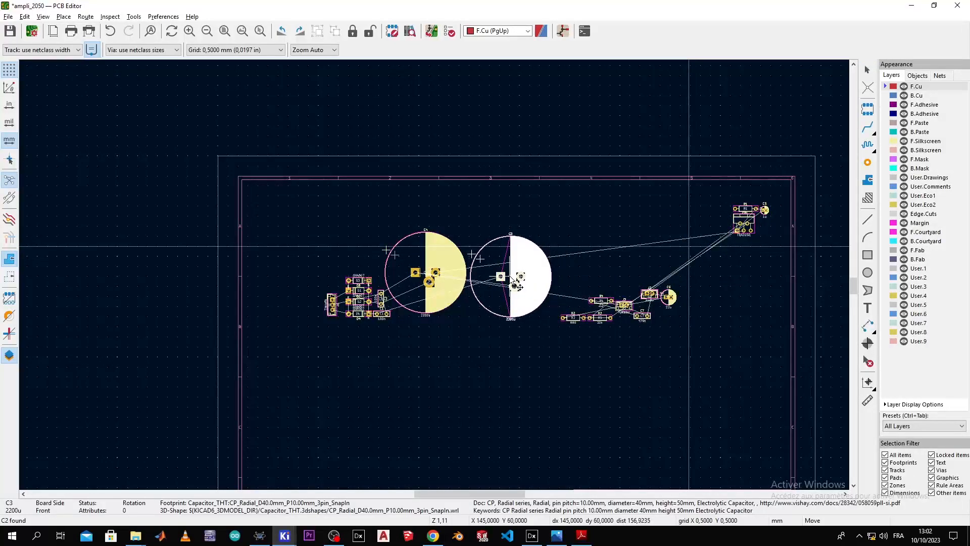
{"action": "left_click", "coordinate": [515, 286]}
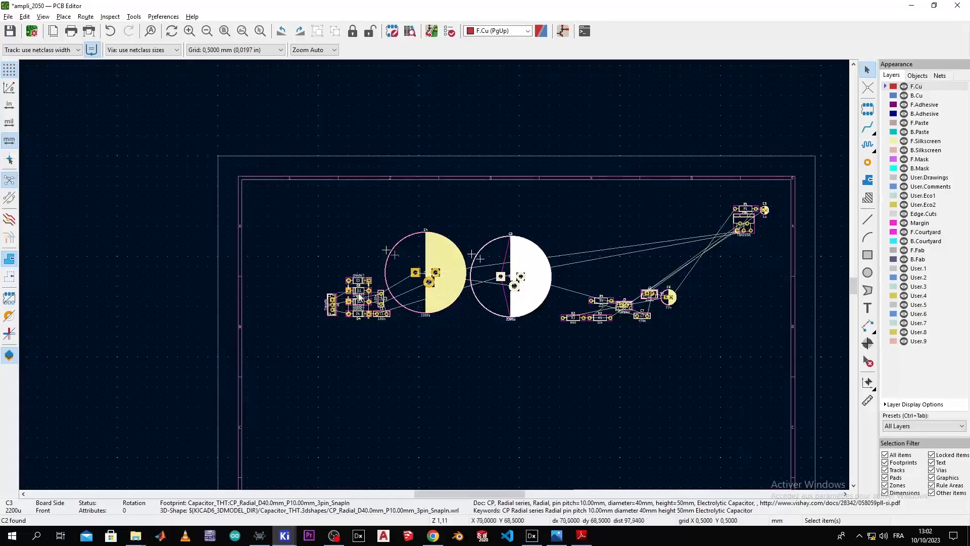
{"action": "scroll", "coordinate": [371, 315], "scroll_direction": "up", "scroll_amount": 5}
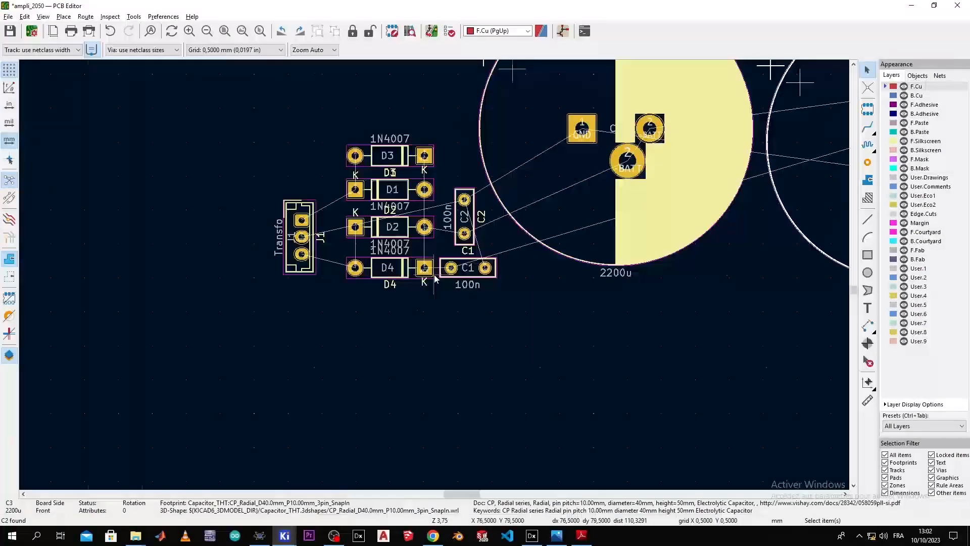
{"action": "scroll", "coordinate": [434, 279], "scroll_direction": "down", "scroll_amount": 2}
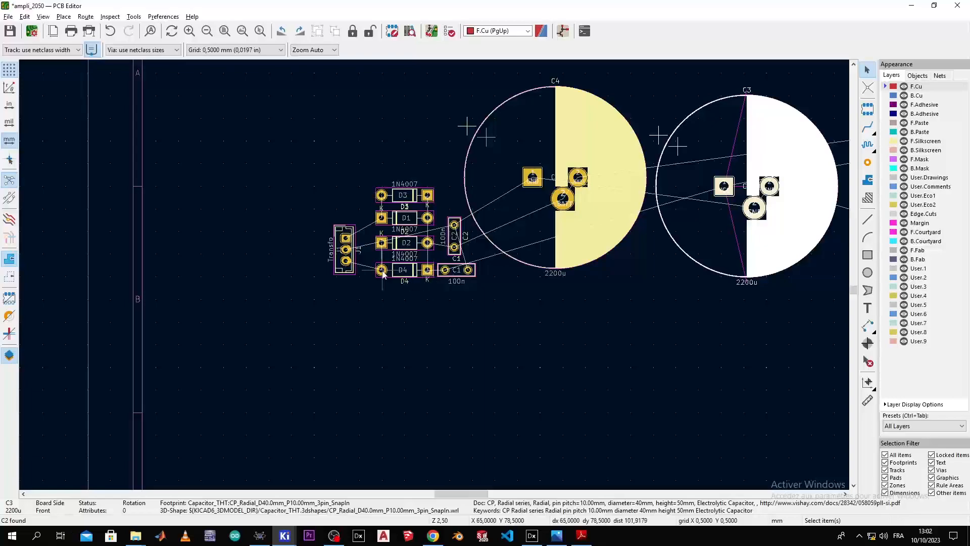
{"action": "scroll", "coordinate": [366, 264], "scroll_direction": "up", "scroll_amount": 5}
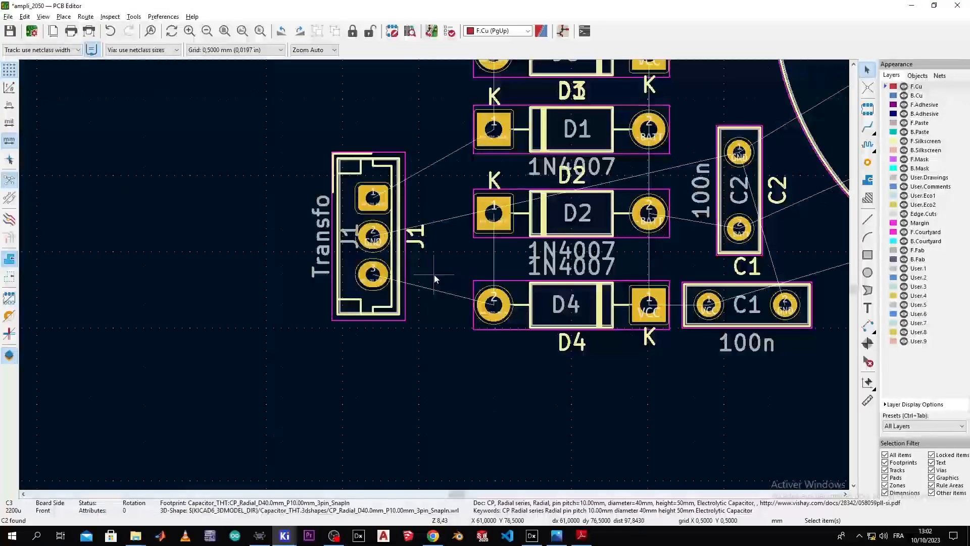
{"action": "scroll", "coordinate": [434, 277], "scroll_direction": "down", "scroll_amount": 2}
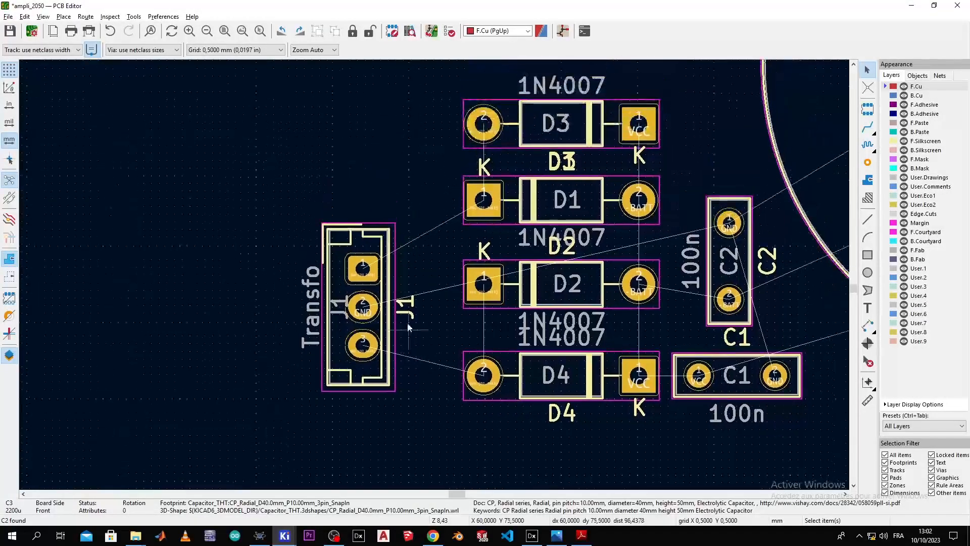
{"action": "scroll", "coordinate": [434, 277], "scroll_direction": "up", "scroll_amount": 2}
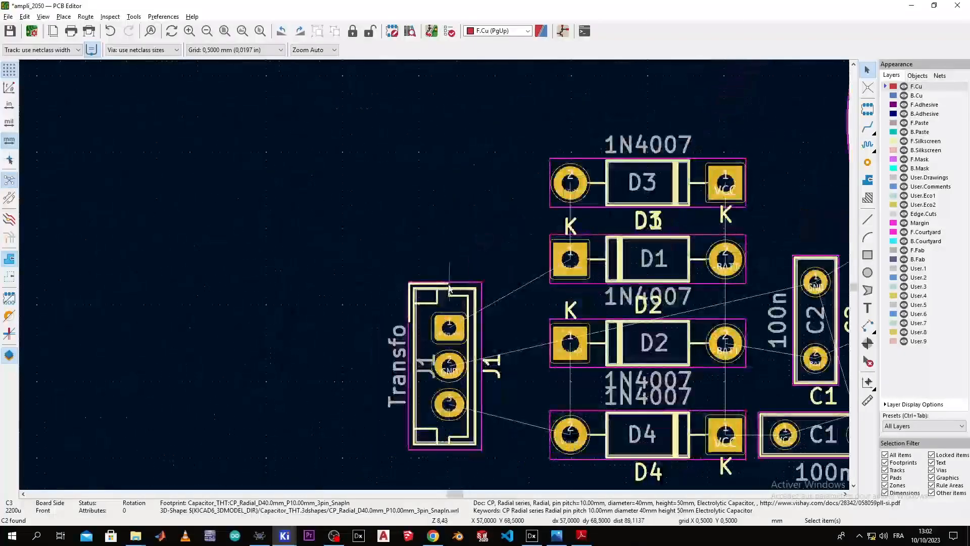
Step: Rotate the Transfo connector J1 clockwise to lie horizontal above diode D3, then return to the schematic
{"action": "left_click", "coordinate": [443, 292]}
{"action": "left_click_drag", "start_coordinate": [447, 298], "coordinate": [556, 61]}
{"action": "scroll", "coordinate": [593, 91], "scroll_direction": "down", "scroll_amount": 2}
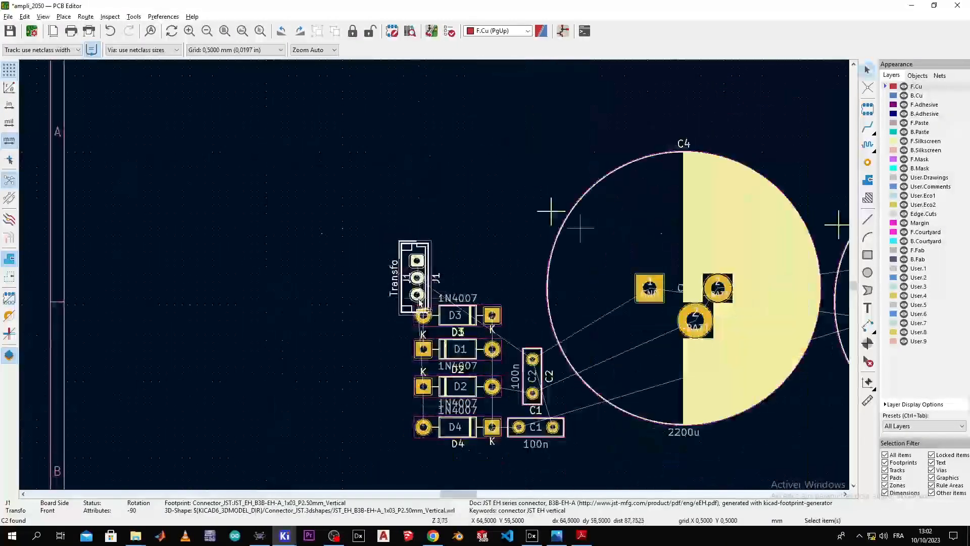
{"action": "right_click", "coordinate": [419, 260]}
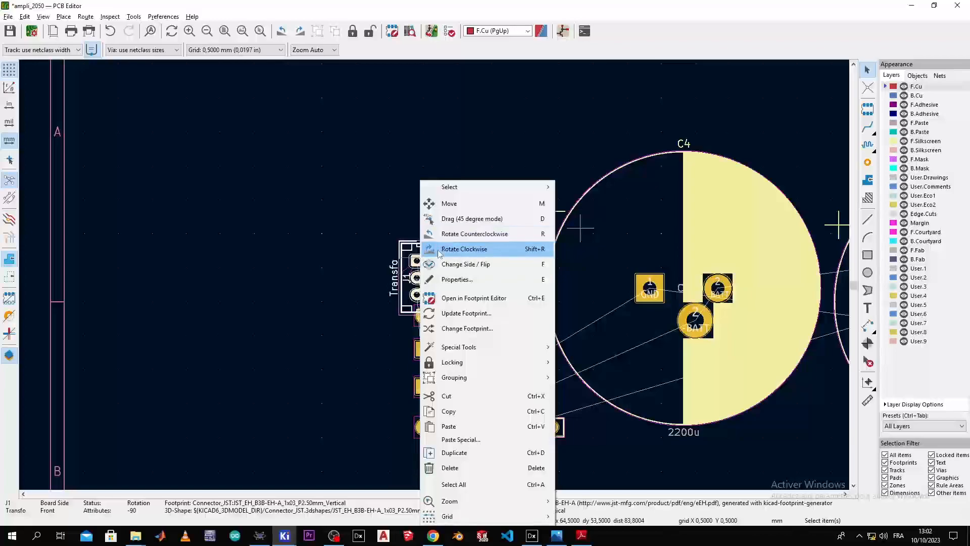
{"action": "left_click", "coordinate": [431, 252]}
{"action": "left_click_drag", "start_coordinate": [432, 255], "coordinate": [486, 263]}
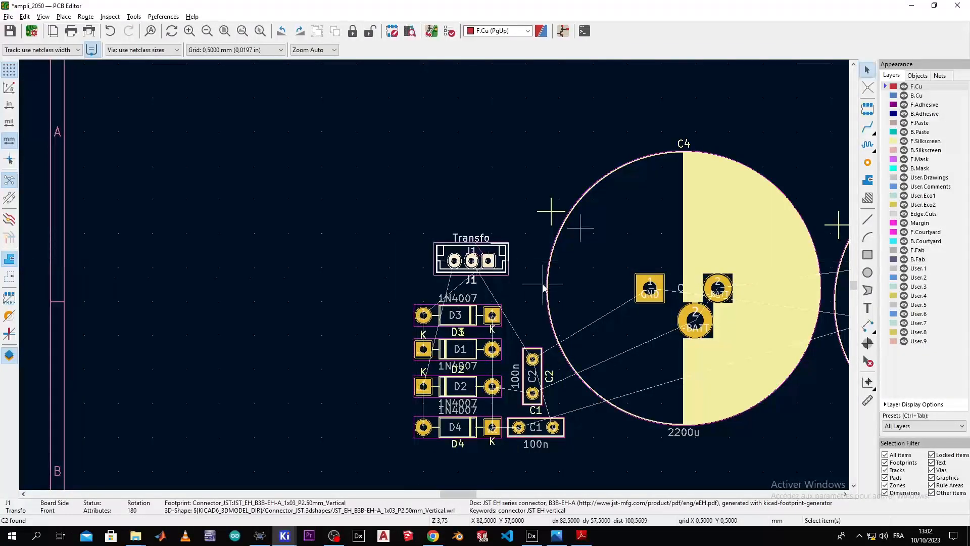
{"action": "scroll", "coordinate": [333, 253], "scroll_direction": "down", "scroll_amount": 2}
{"action": "scroll", "coordinate": [434, 275], "scroll_direction": "down", "scroll_amount": 1}
{"action": "scroll", "coordinate": [528, 298], "scroll_direction": "up", "scroll_amount": 1}
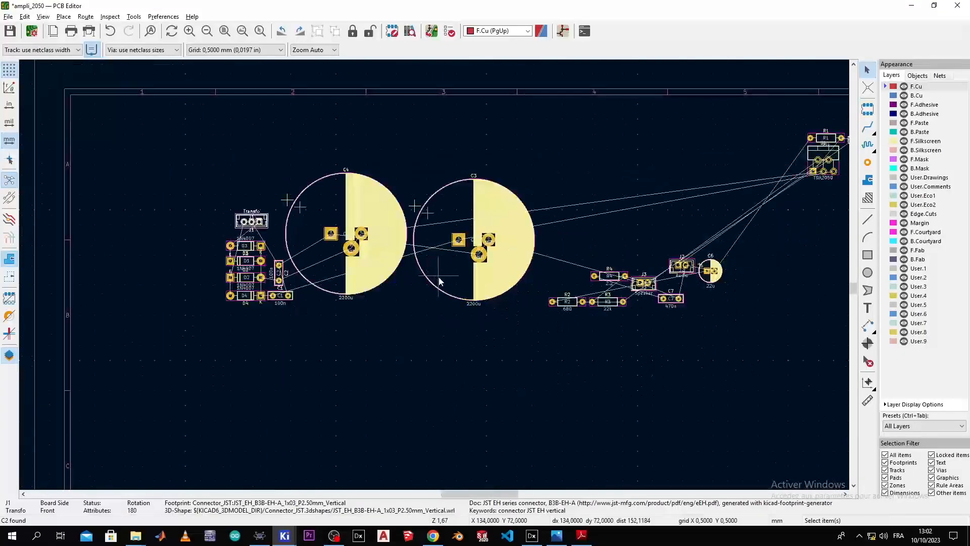
{"action": "key", "text": "alt+Tab"}
{"action": "scroll", "coordinate": [566, 275], "scroll_direction": "down", "scroll_amount": 4}
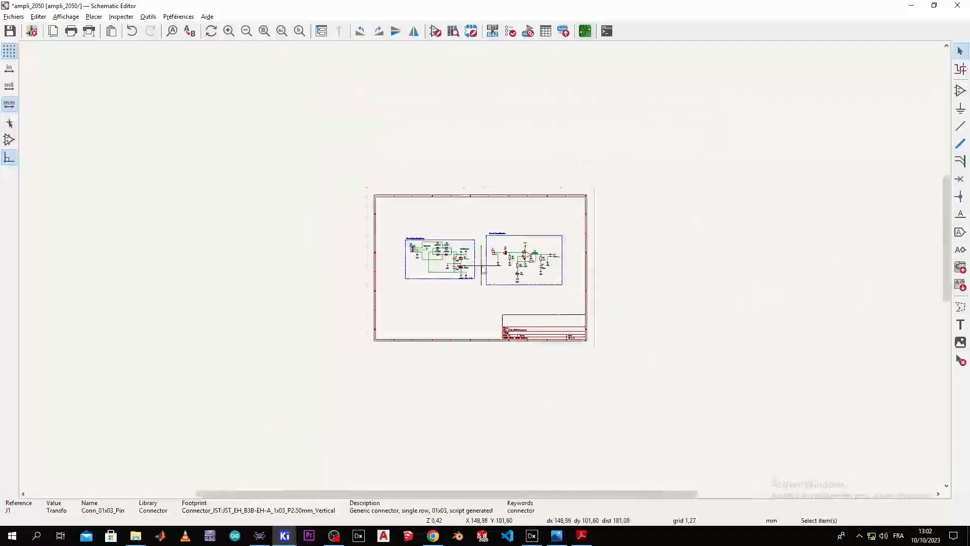
{"action": "scroll", "coordinate": [481, 267], "scroll_direction": "up", "scroll_amount": 3}
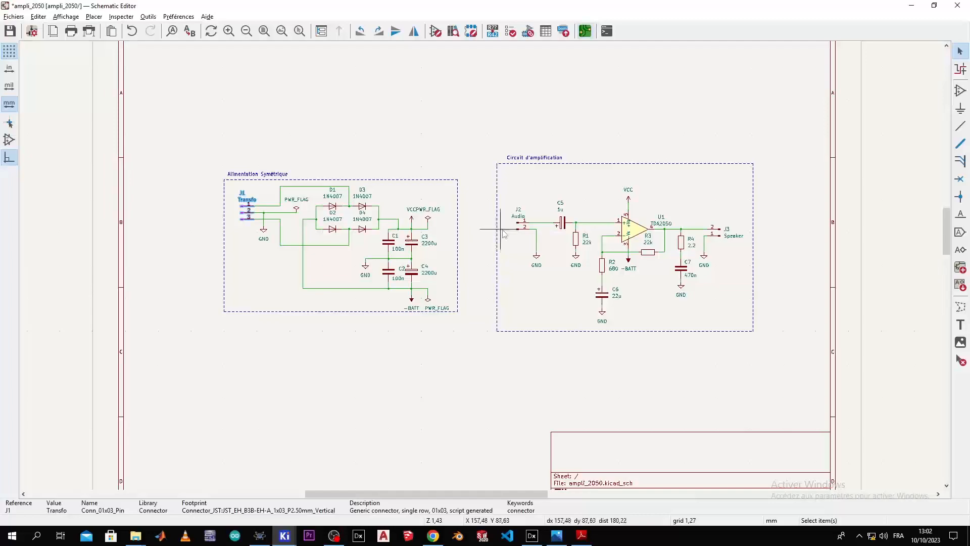
Step: Locate the Audio connector J2 from the schematic and move it below the left component group
{"action": "left_click", "coordinate": [522, 242]}
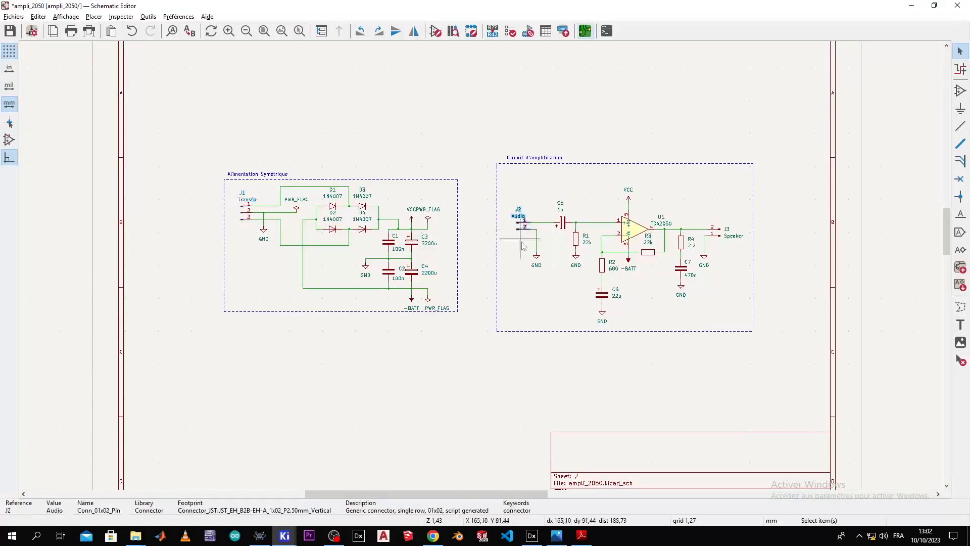
{"action": "key", "text": "alt+Tab"}
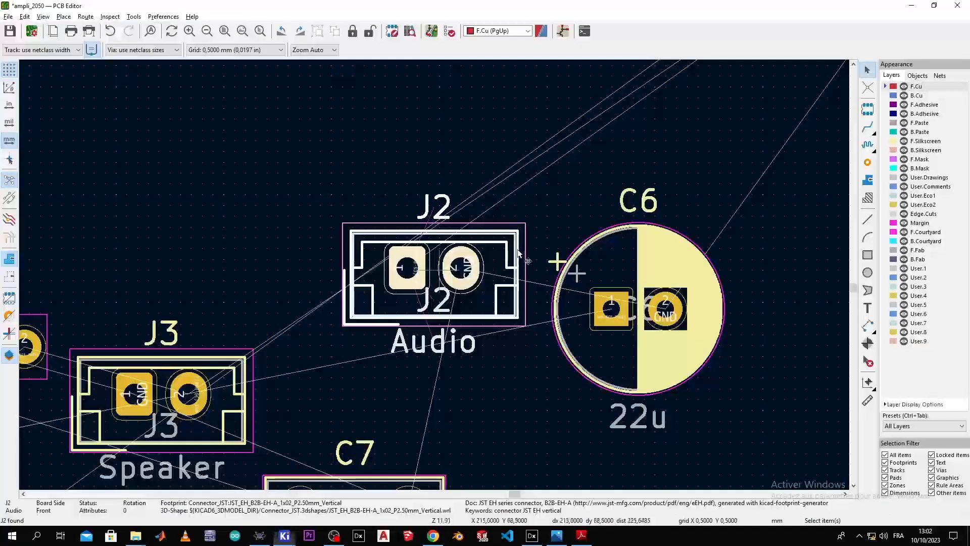
{"action": "scroll", "coordinate": [513, 258], "scroll_direction": "down", "scroll_amount": 10}
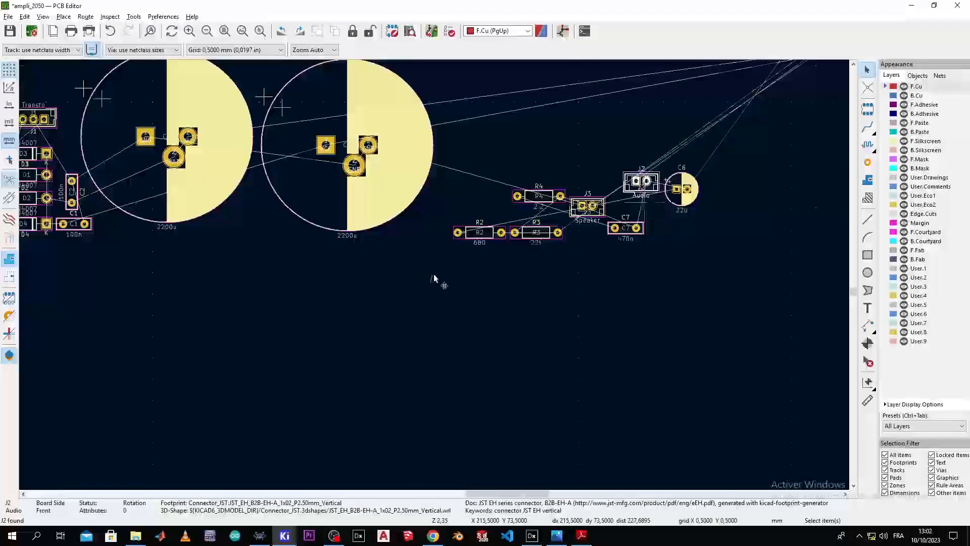
{"action": "middle_click_drag", "start_coordinate": [386, 298], "coordinate": [480, 293]}
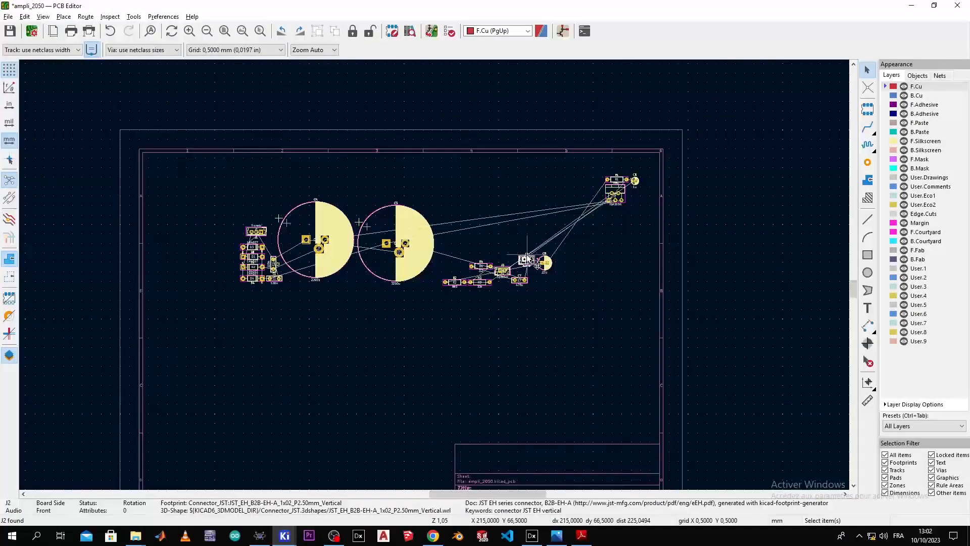
{"action": "key", "text": "m"}
{"action": "left_click", "coordinate": [268, 299]}
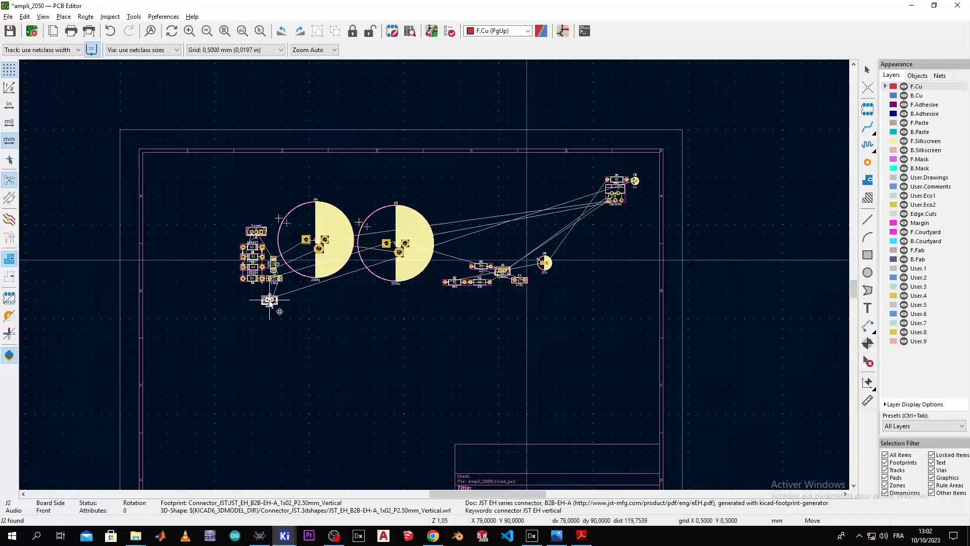
{"action": "scroll", "coordinate": [269, 299], "scroll_direction": "up", "scroll_amount": 5}
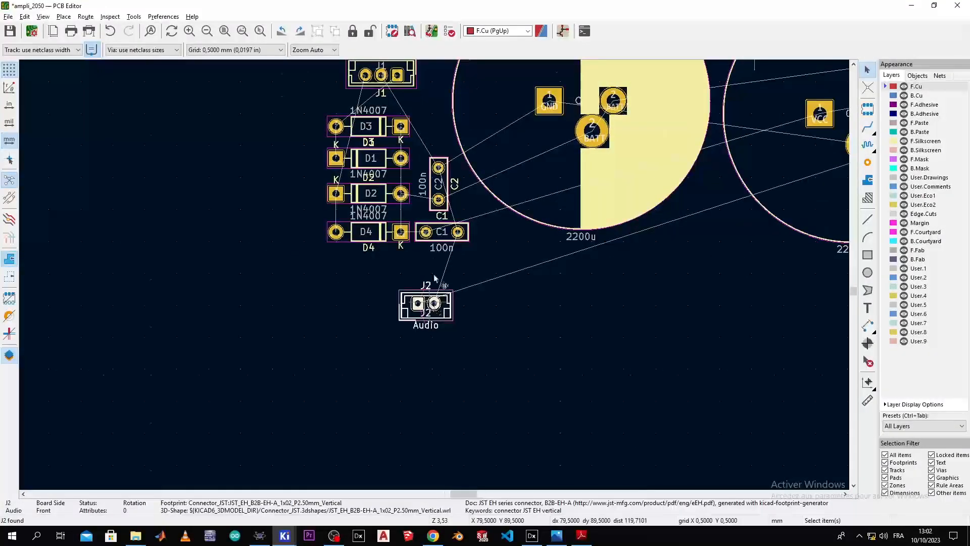
{"action": "scroll", "coordinate": [438, 294], "scroll_direction": "up", "scroll_amount": 5}
Step: Rotate J2 counterclockwise twice to 180° and shift it toward diode D4
{"action": "left_click", "coordinate": [464, 243]}
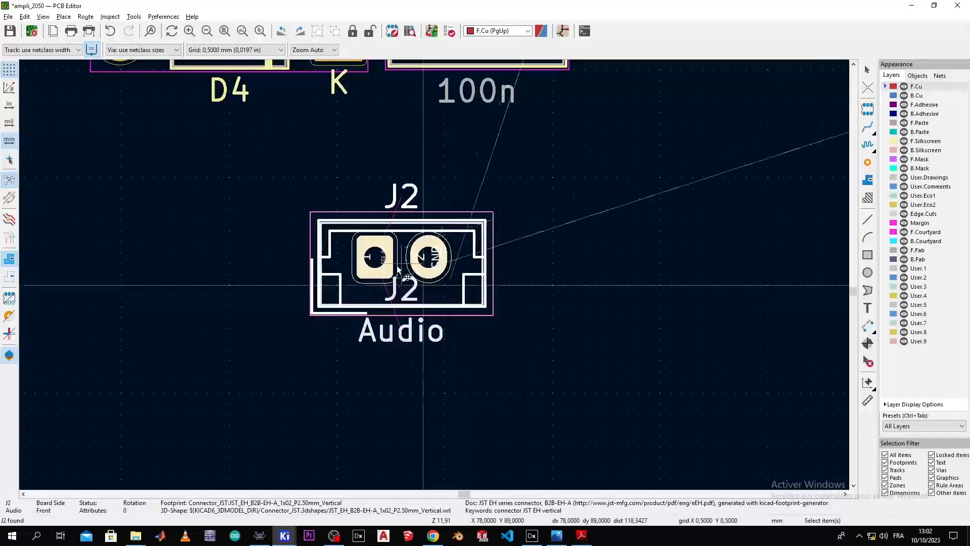
{"action": "right_click", "coordinate": [399, 242]}
{"action": "left_click", "coordinate": [430, 235]}
{"action": "right_click", "coordinate": [430, 241]}
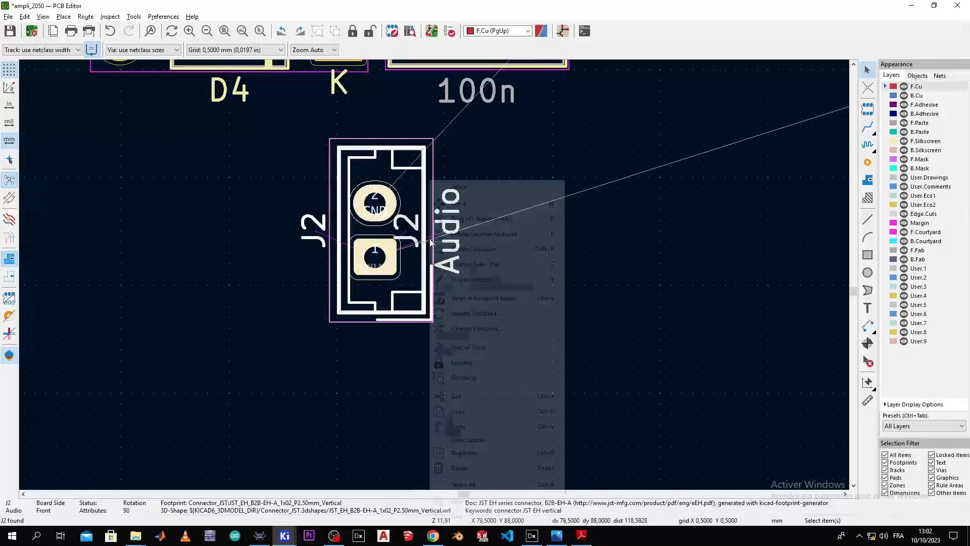
{"action": "left_click", "coordinate": [434, 231]}
{"action": "left_click_drag", "start_coordinate": [408, 223], "coordinate": [348, 209]}
{"action": "middle_click_drag", "start_coordinate": [405, 268], "coordinate": [452, 447]}
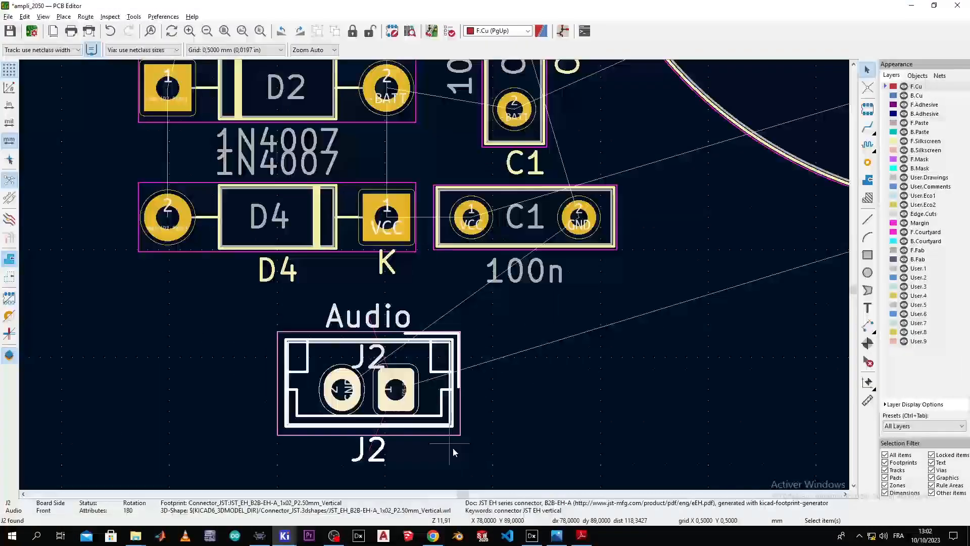
{"action": "key", "text": "m"}
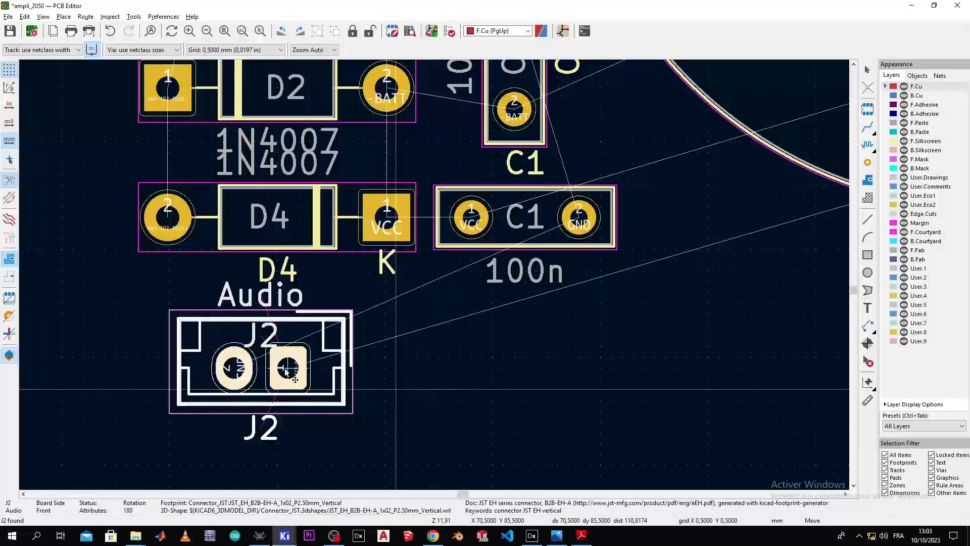
Step: Set J2 just below D4, then locate capacitor C5 and place it beside J2
{"action": "left_click", "coordinate": [266, 372]}
{"action": "key", "text": "alt+Tab"}
{"action": "left_click", "coordinate": [641, 290]}
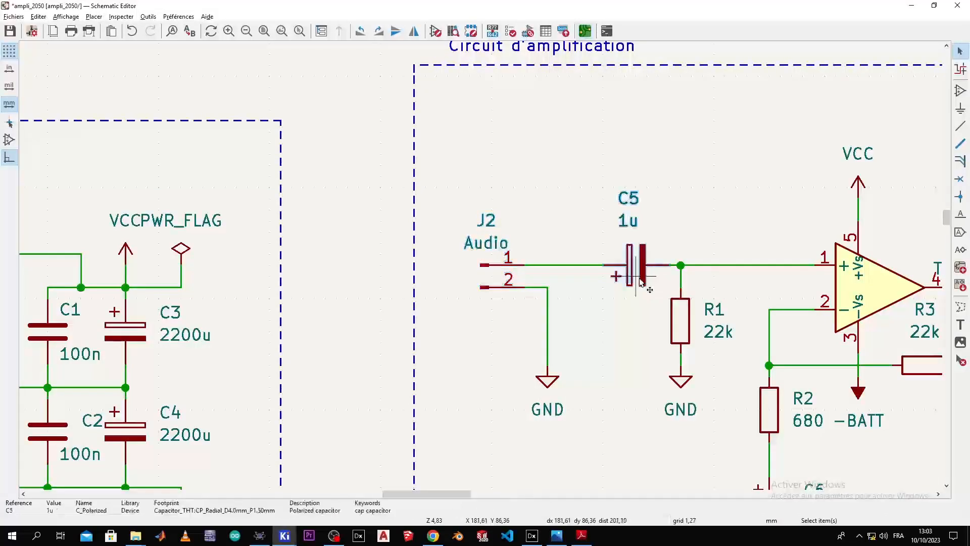
{"action": "key", "text": "alt+Tab"}
{"action": "scroll", "coordinate": [444, 277], "scroll_direction": "down", "scroll_amount": 5}
{"action": "middle_click_drag", "start_coordinate": [443, 275], "coordinate": [486, 255]}
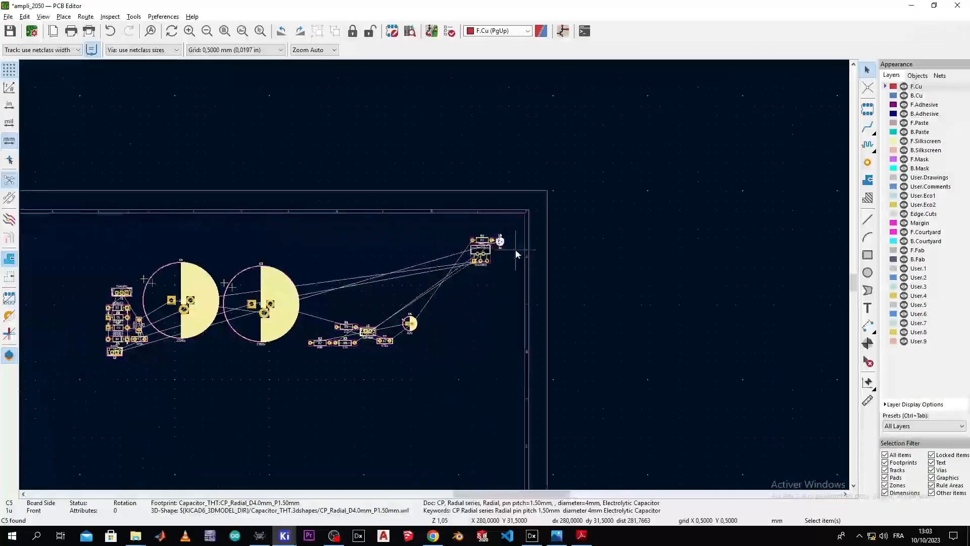
{"action": "scroll", "coordinate": [156, 362], "scroll_direction": "up", "scroll_amount": 6}
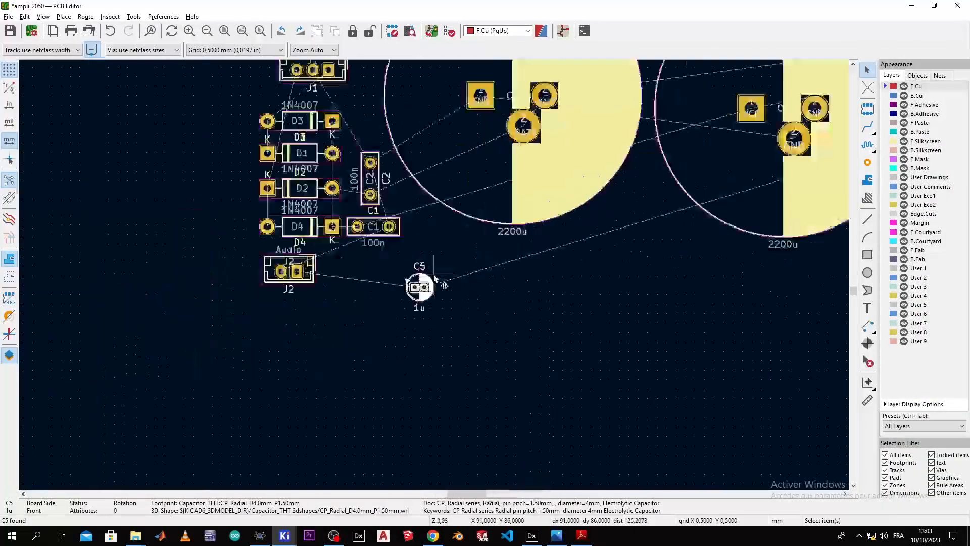
{"action": "scroll", "coordinate": [435, 274], "scroll_direction": "up", "scroll_amount": 5}
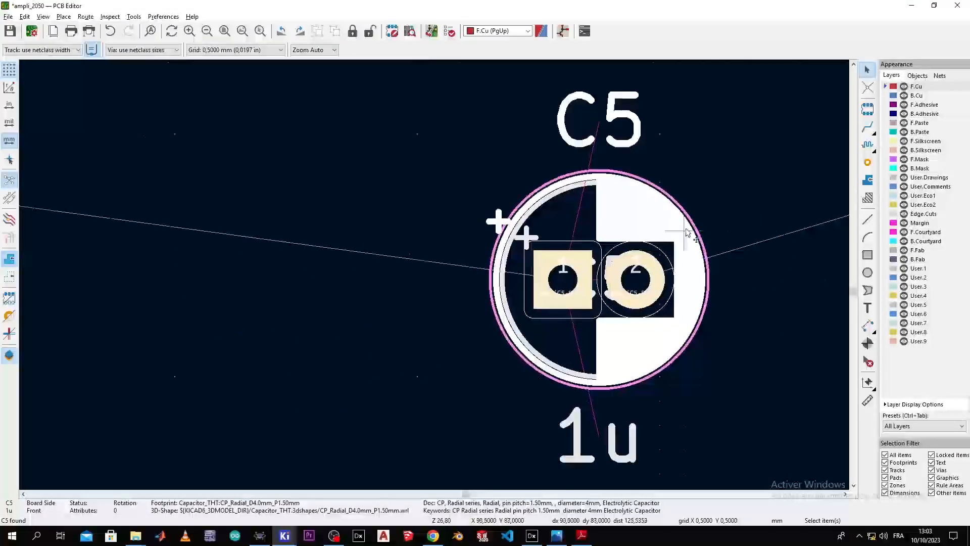
{"action": "scroll", "coordinate": [373, 228], "scroll_direction": "down", "scroll_amount": 5}
{"action": "left_click", "coordinate": [450, 252]}
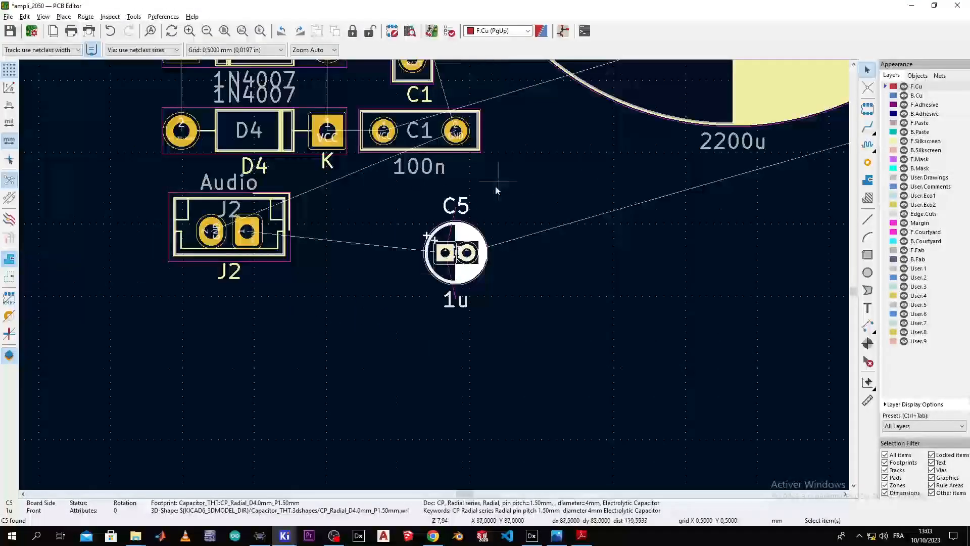
{"action": "key", "text": "m"}
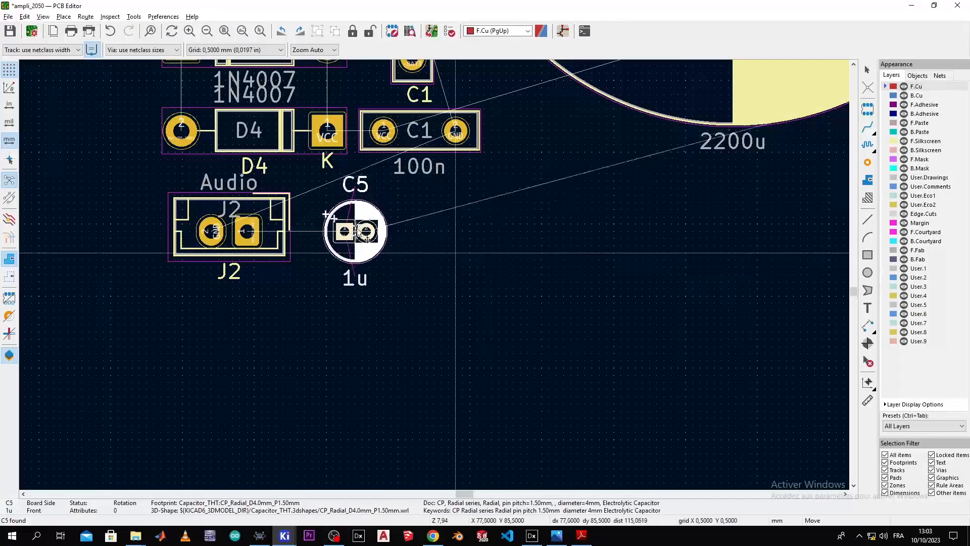
{"action": "left_click", "coordinate": [357, 229]}
Step: Locate the 22k resistor R1 via the schematic and move it next to C5
{"action": "key", "text": "alt+Tab"}
{"action": "scroll", "coordinate": [481, 267], "scroll_direction": "down", "scroll_amount": 4}
{"action": "scroll", "coordinate": [480, 267], "scroll_direction": "up", "scroll_amount": 3}
{"action": "scroll", "coordinate": [480, 266], "scroll_direction": "up", "scroll_amount": 1}
{"action": "left_click", "coordinate": [541, 294]}
{"action": "key", "text": "alt+Tab"}
{"action": "scroll", "coordinate": [434, 304], "scroll_direction": "up", "scroll_amount": 1}
{"action": "scroll", "coordinate": [430, 279], "scroll_direction": "down", "scroll_amount": 7}
{"action": "middle_click_drag", "start_coordinate": [432, 280], "coordinate": [671, 238]}
{"action": "left_click_drag", "start_coordinate": [652, 232], "coordinate": [164, 402]}
Step: Rotate R1 clockwise to -90° so it stands upright
{"action": "scroll", "coordinate": [163, 402], "scroll_direction": "up", "scroll_amount": 8}
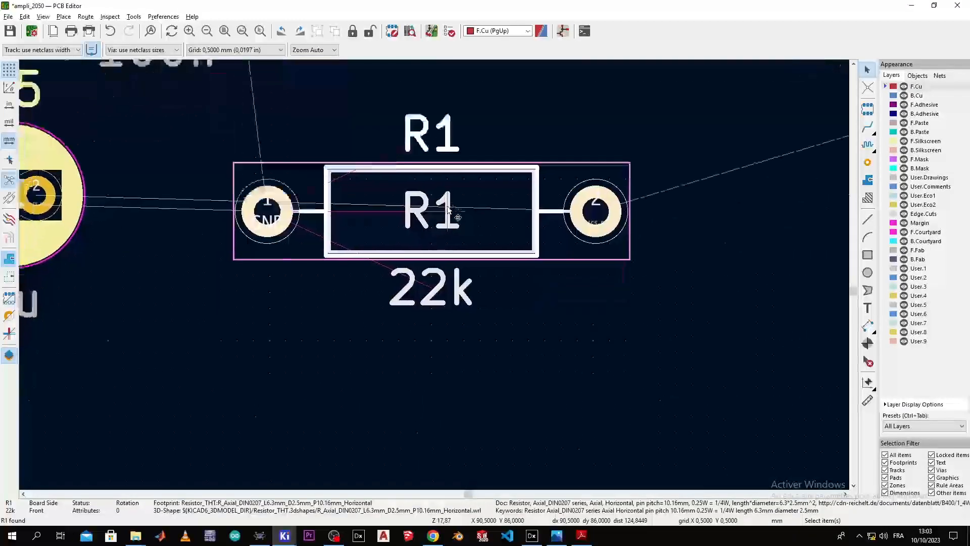
{"action": "middle_click_drag", "start_coordinate": [429, 213], "coordinate": [379, 148]}
{"action": "right_click", "coordinate": [387, 146]}
{"action": "left_click", "coordinate": [446, 215]}
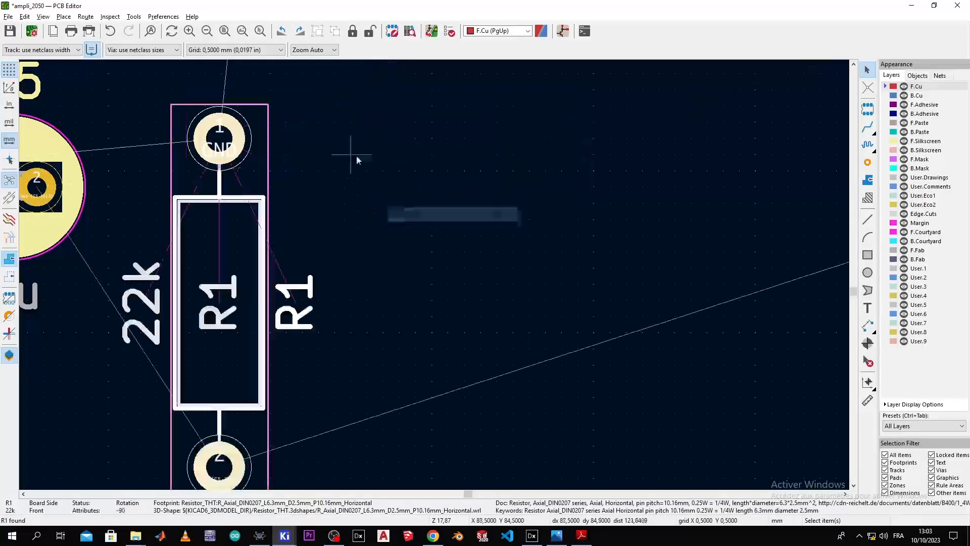
{"action": "scroll", "coordinate": [426, 286], "scroll_direction": "down", "scroll_amount": 3}
{"action": "scroll", "coordinate": [429, 282], "scroll_direction": "down", "scroll_amount": 3}
{"action": "scroll", "coordinate": [425, 288], "scroll_direction": "up", "scroll_amount": 4}
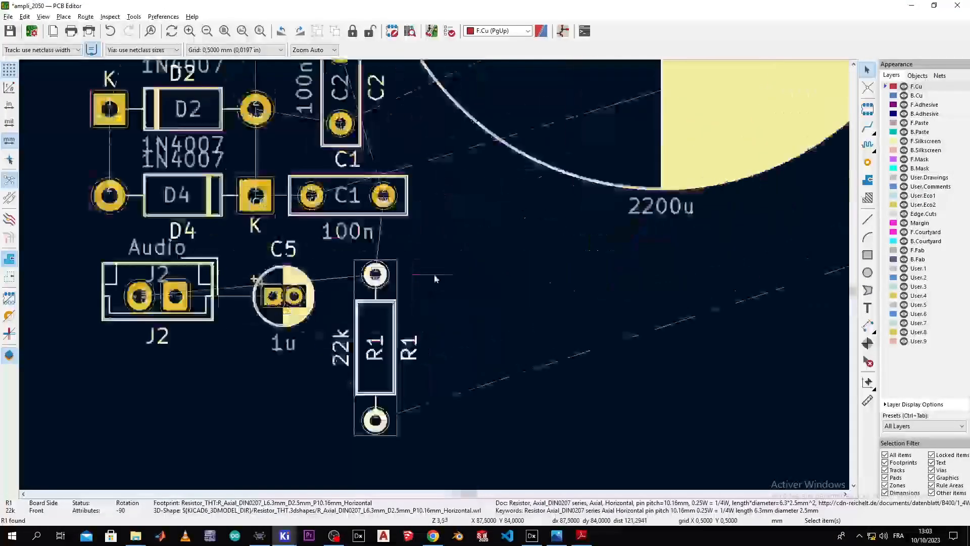
{"action": "key", "text": "m"}
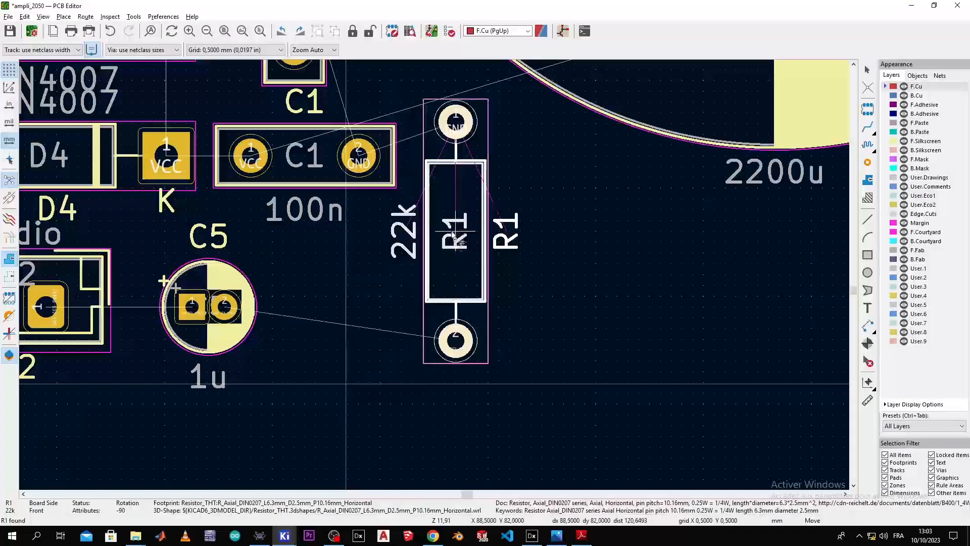
Step: Place R1 just right of C5 and locate the TDA2050 amplifier U1 via the schematic
{"action": "left_click", "coordinate": [469, 235]}
{"action": "key", "text": "alt+Tab"}
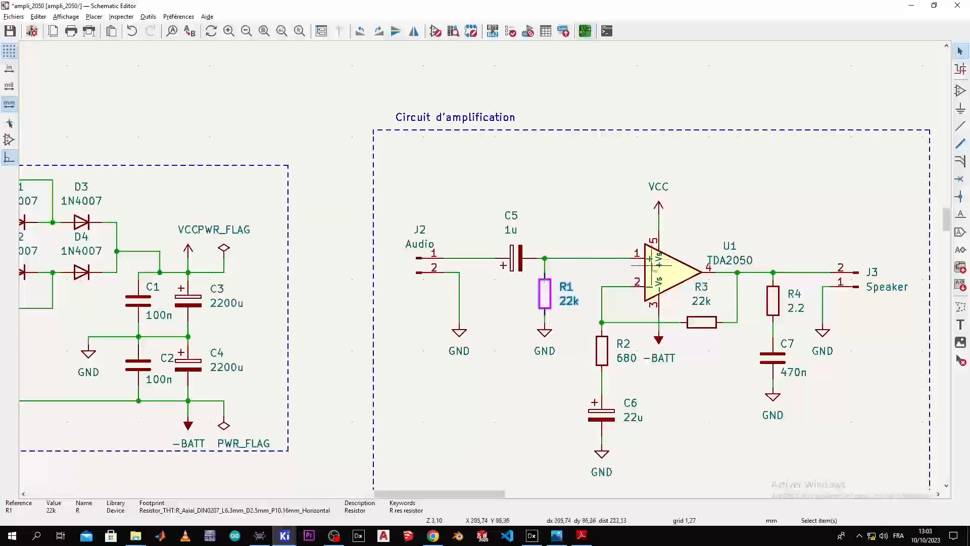
{"action": "scroll", "coordinate": [655, 262], "scroll_direction": "down", "scroll_amount": 4}
{"action": "scroll", "coordinate": [483, 270], "scroll_direction": "up", "scroll_amount": 4}
{"action": "left_click", "coordinate": [480, 271]}
{"action": "key", "text": "alt+Tab"}
{"action": "scroll", "coordinate": [352, 294], "scroll_direction": "down", "scroll_amount": 5}
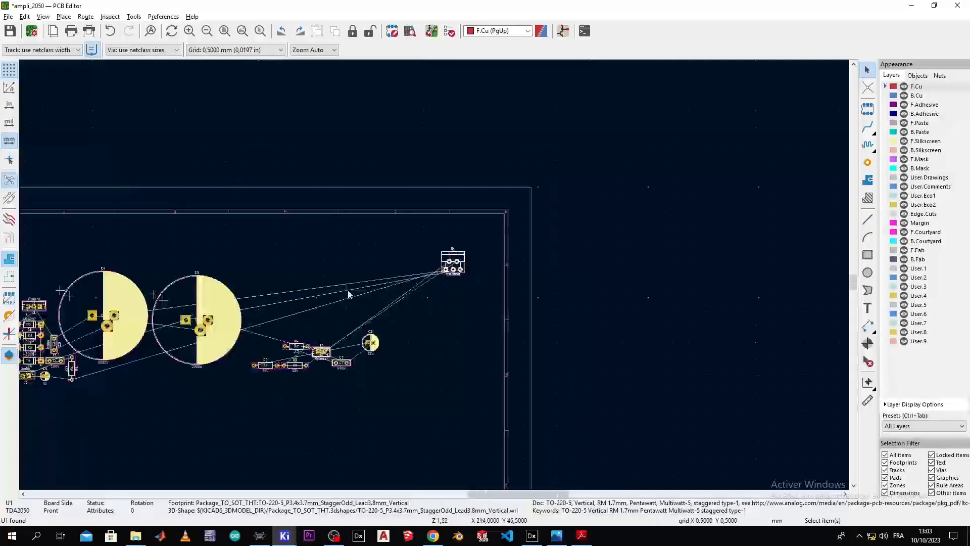
{"action": "scroll", "coordinate": [352, 294], "scroll_direction": "up", "scroll_amount": 2}
{"action": "middle_click_drag", "start_coordinate": [470, 253], "coordinate": [598, 160]}
Step: Move U1 beside C4, rotate it 180°, and shift it between the two 2200u capacitors
{"action": "left_click_drag", "start_coordinate": [775, 107], "coordinate": [306, 268]}
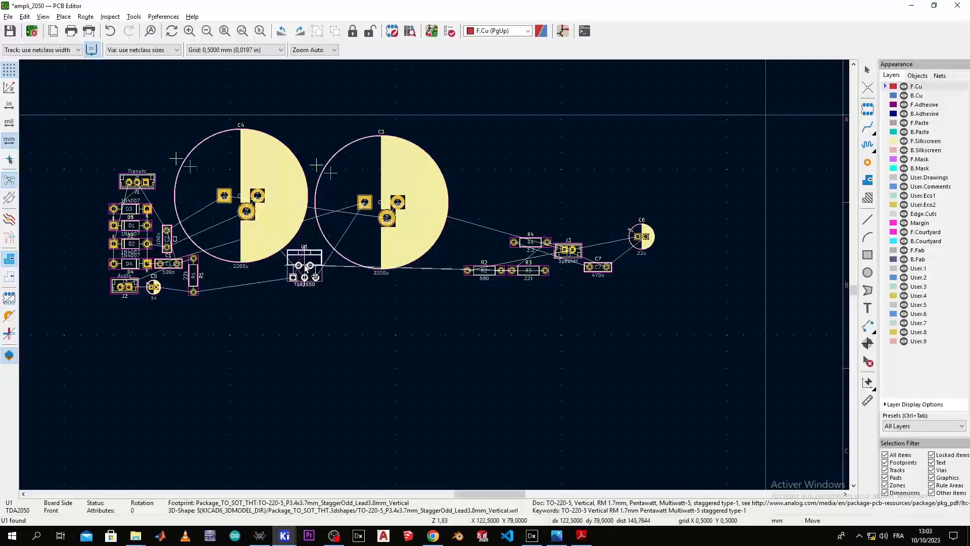
{"action": "left_click_drag", "start_coordinate": [307, 266], "coordinate": [309, 268]}
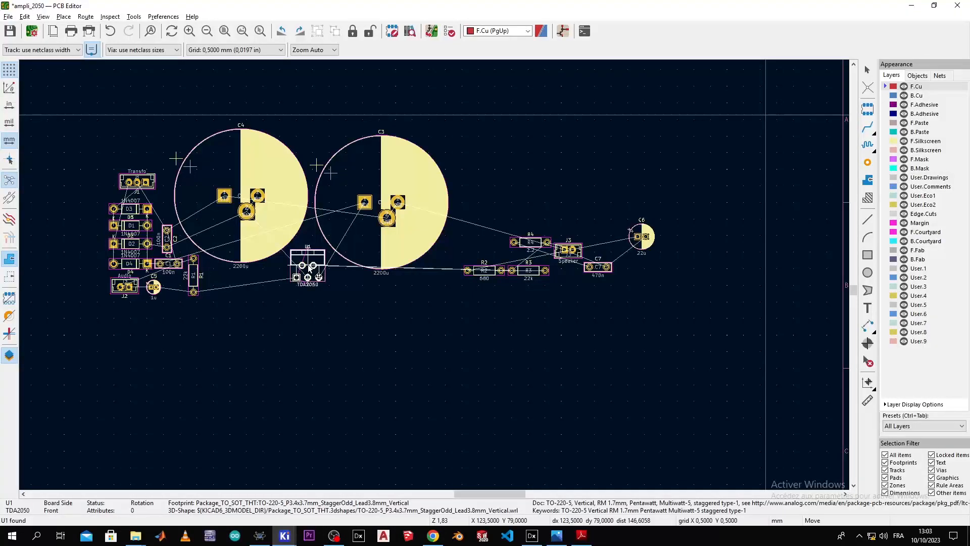
{"action": "left_click", "coordinate": [309, 268]}
{"action": "right_click", "coordinate": [307, 256]}
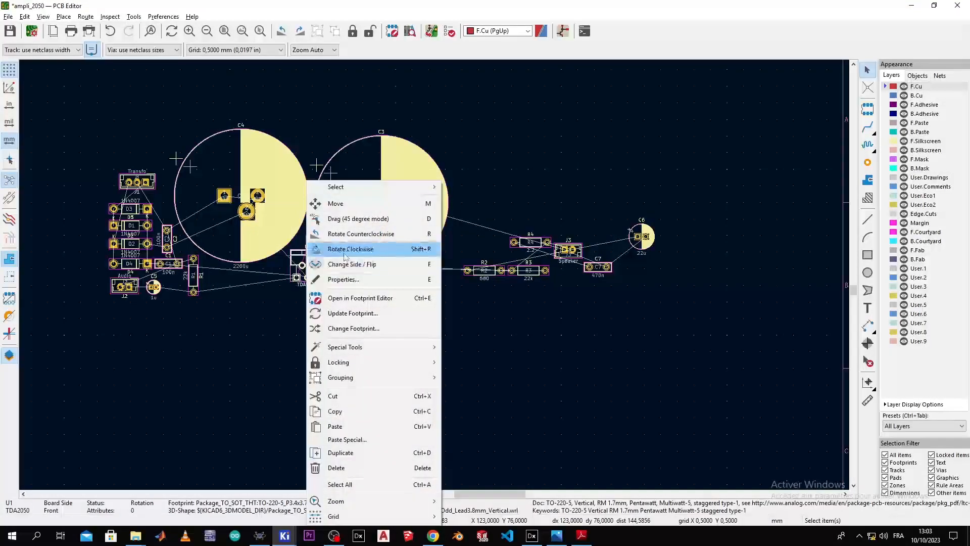
{"action": "left_click", "coordinate": [344, 249]}
{"action": "right_click", "coordinate": [311, 276]}
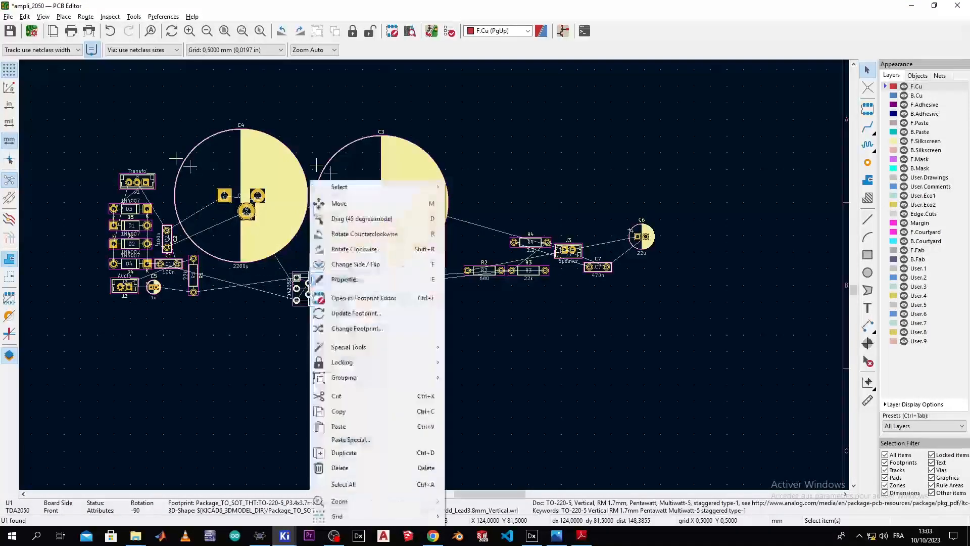
{"action": "left_click", "coordinate": [345, 249]}
{"action": "scroll", "coordinate": [303, 280], "scroll_direction": "up", "scroll_amount": 5}
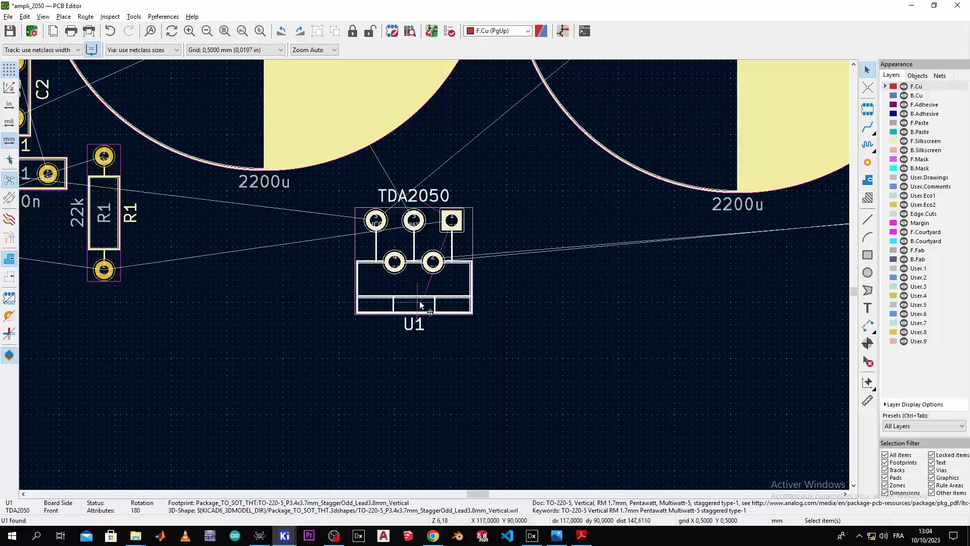
{"action": "left_click_drag", "start_coordinate": [419, 303], "coordinate": [441, 231]}
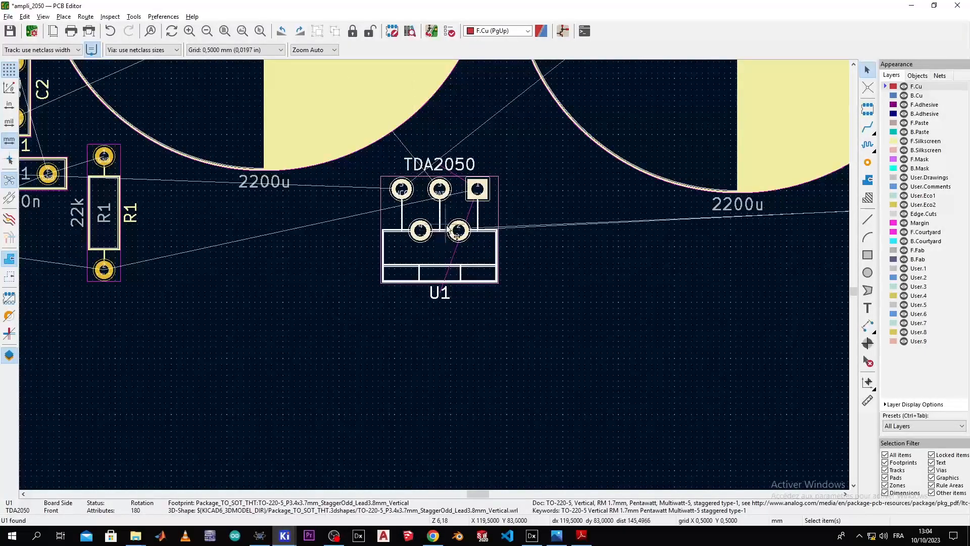
{"action": "key", "text": "alt+Tab"}
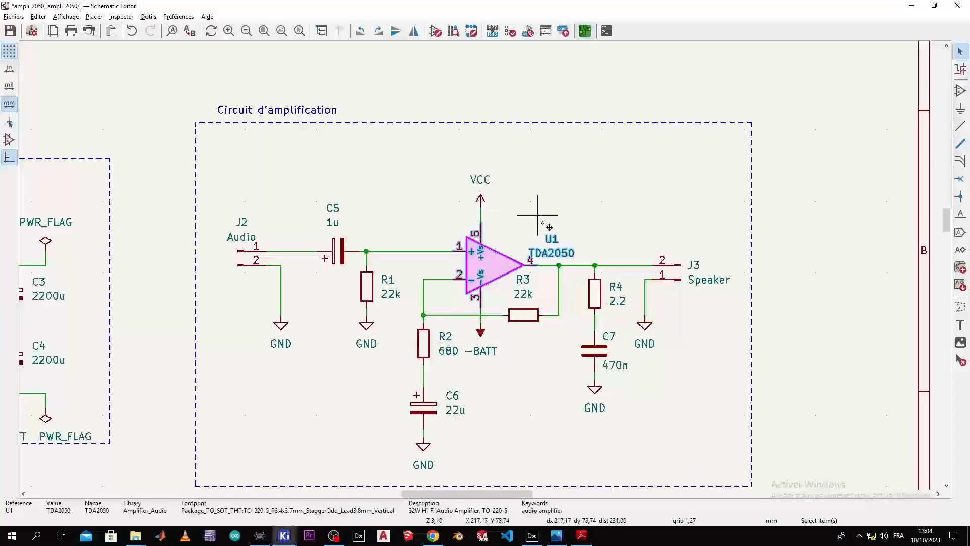
Step: Locate R2 from the schematic and move it beside U1 on the board
{"action": "left_click", "coordinate": [425, 345]}
{"action": "key", "text": "alt+Tab"}
{"action": "scroll", "coordinate": [432, 271], "scroll_direction": "down", "scroll_amount": 5}
{"action": "middle_click_drag", "start_coordinate": [422, 295], "coordinate": [514, 323]}
{"action": "key", "text": "m"}
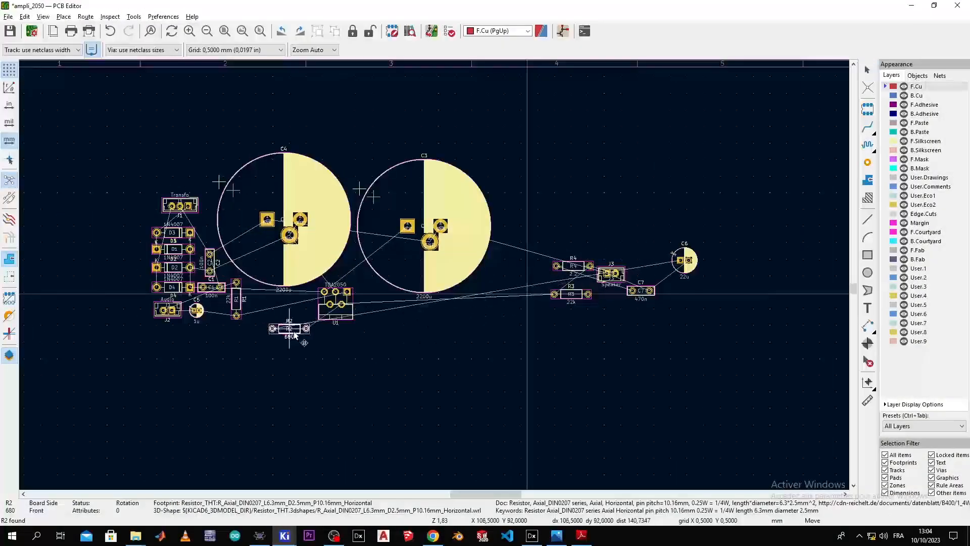
{"action": "left_click", "coordinate": [378, 307]}
{"action": "scroll", "coordinate": [358, 310], "scroll_direction": "up", "scroll_amount": 5}
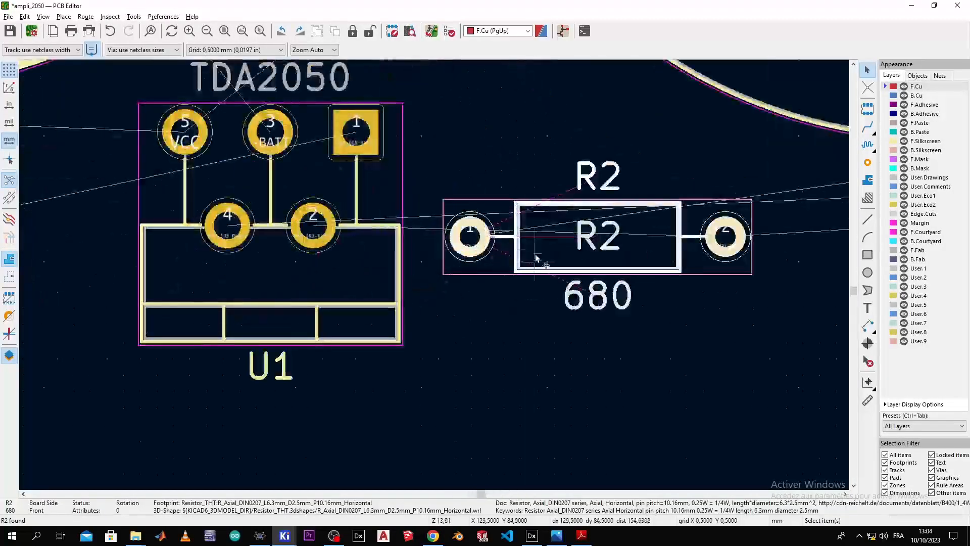
Step: Rotate R2 a quarter turn counterclockwise and place it just right of U1
{"action": "right_click", "coordinate": [536, 251]}
{"action": "left_click", "coordinate": [584, 234]}
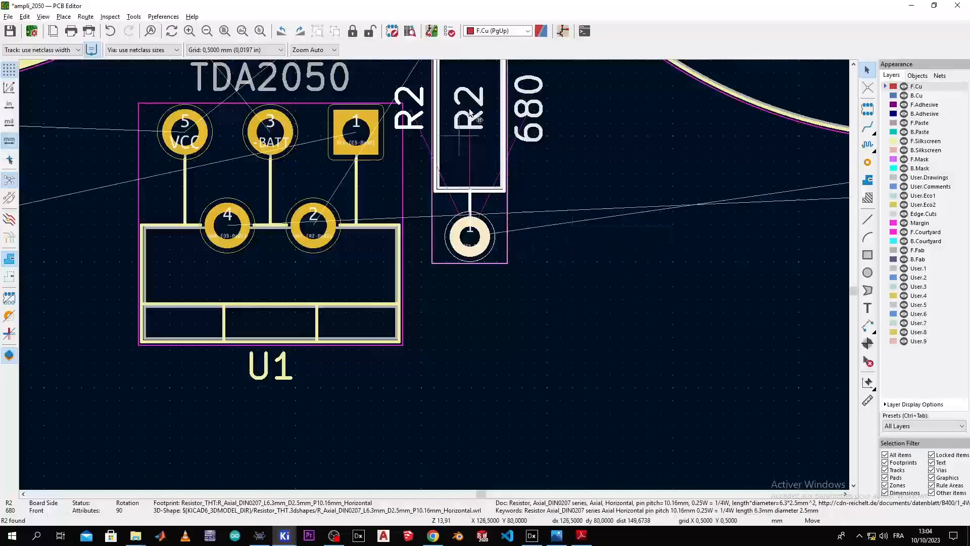
{"action": "key", "text": "m"}
{"action": "scroll", "coordinate": [489, 154], "scroll_direction": "down", "scroll_amount": 5}
{"action": "left_click", "coordinate": [488, 154]}
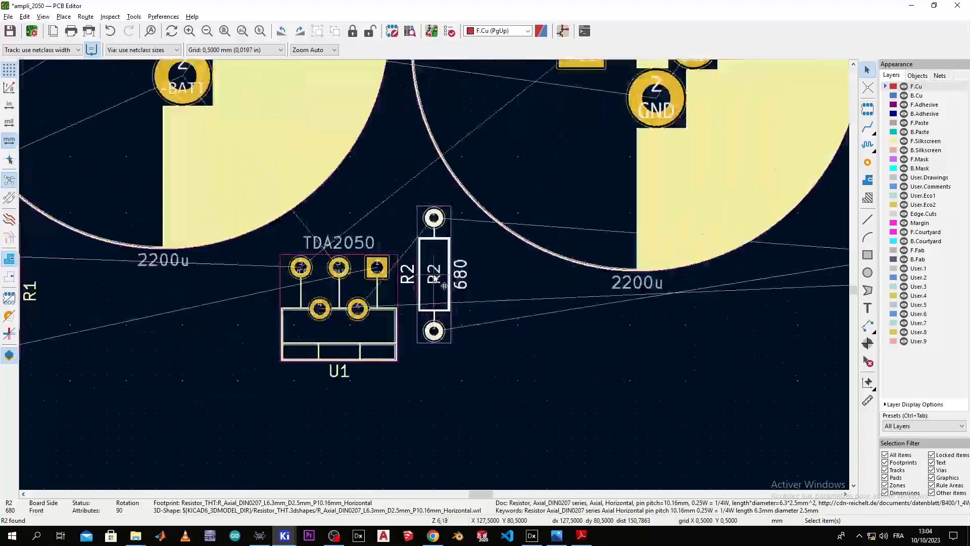
{"action": "scroll", "coordinate": [488, 154], "scroll_direction": "up", "scroll_amount": 4}
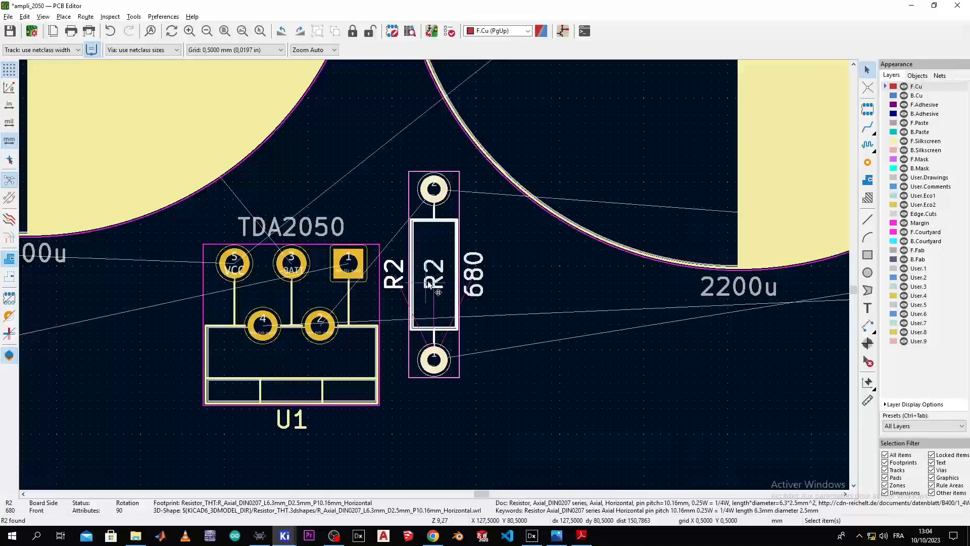
Step: Rotate R2 twice more to stand at -90°, set it right of U1, and return to the schematic
{"action": "right_click", "coordinate": [423, 181]}
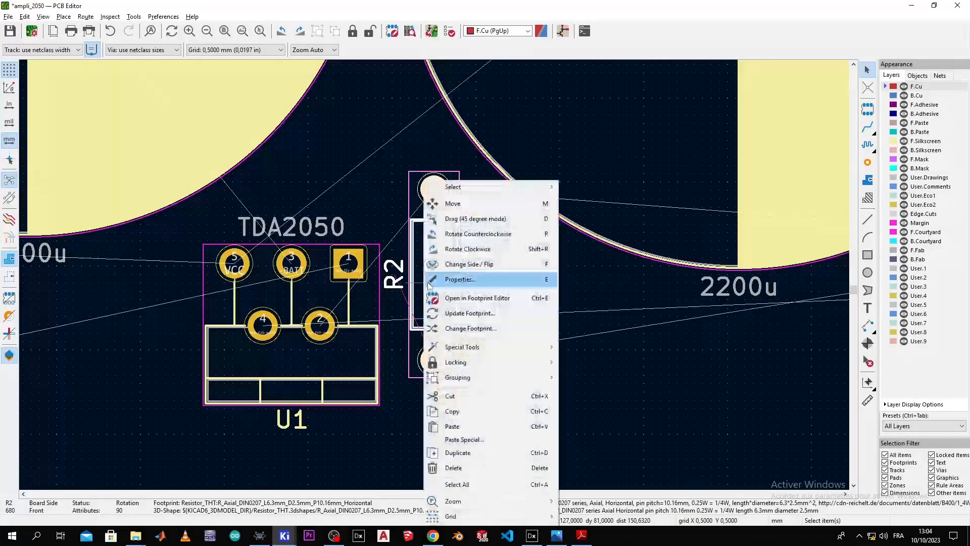
{"action": "left_click", "coordinate": [461, 233]}
{"action": "right_click", "coordinate": [440, 258]}
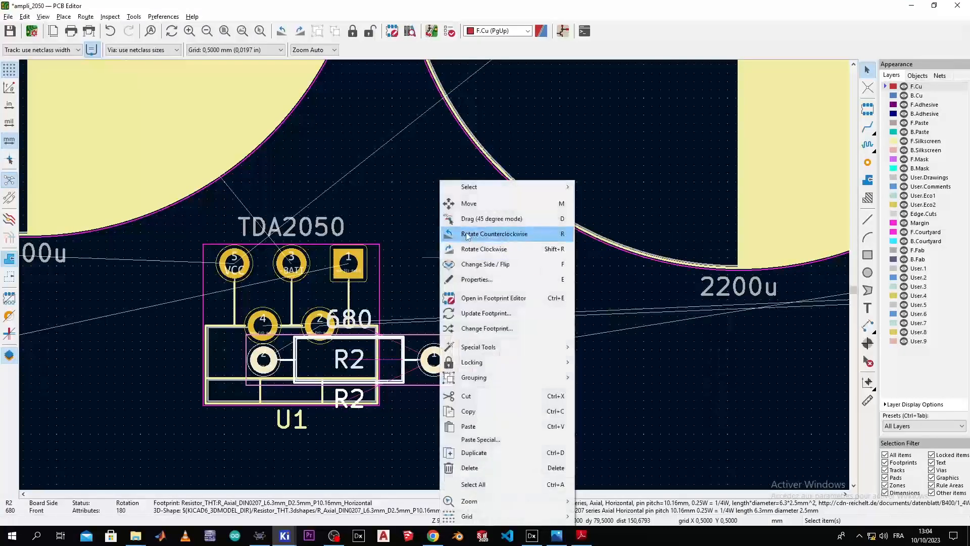
{"action": "left_click", "coordinate": [466, 234]}
{"action": "key", "text": "m"}
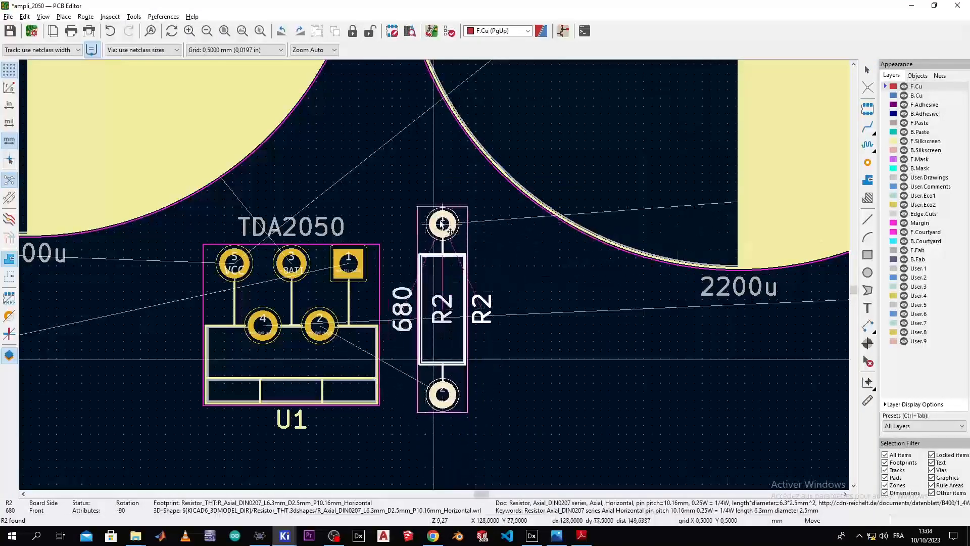
{"action": "left_click", "coordinate": [435, 216]}
{"action": "scroll", "coordinate": [434, 216], "scroll_direction": "down", "scroll_amount": 6}
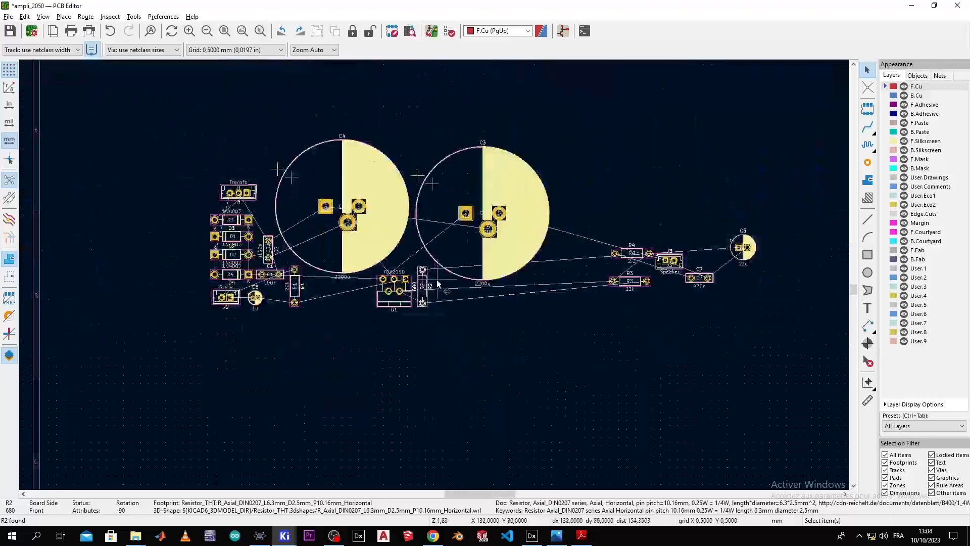
{"action": "scroll", "coordinate": [435, 275], "scroll_direction": "up", "scroll_amount": 4}
{"action": "key", "text": "alt+Tab"}
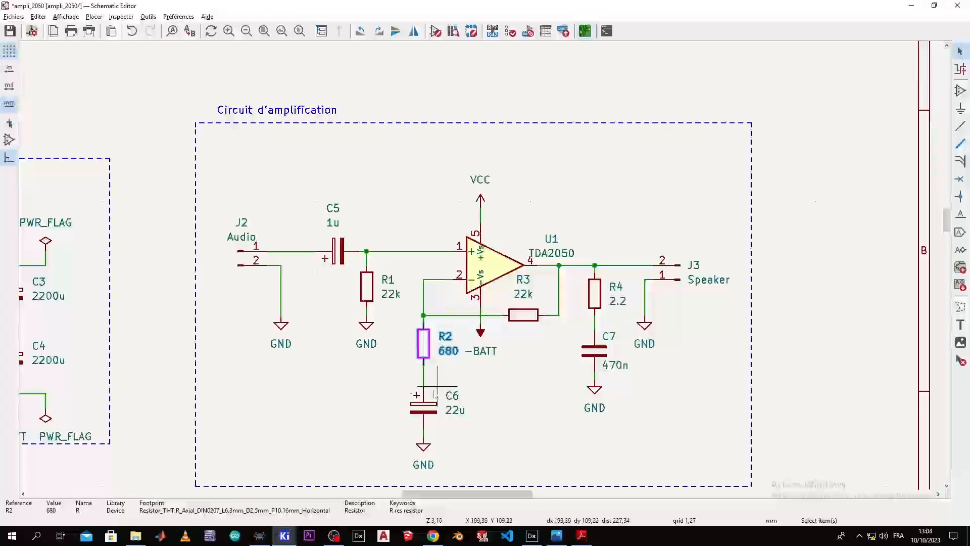
Step: Drag the 22u capacitor C6 below the 2200u capacitor beside R2 and U1, then pick it up to adjust
{"action": "key", "text": "alt+Tab"}
{"action": "scroll", "coordinate": [432, 274], "scroll_direction": "down", "scroll_amount": 5}
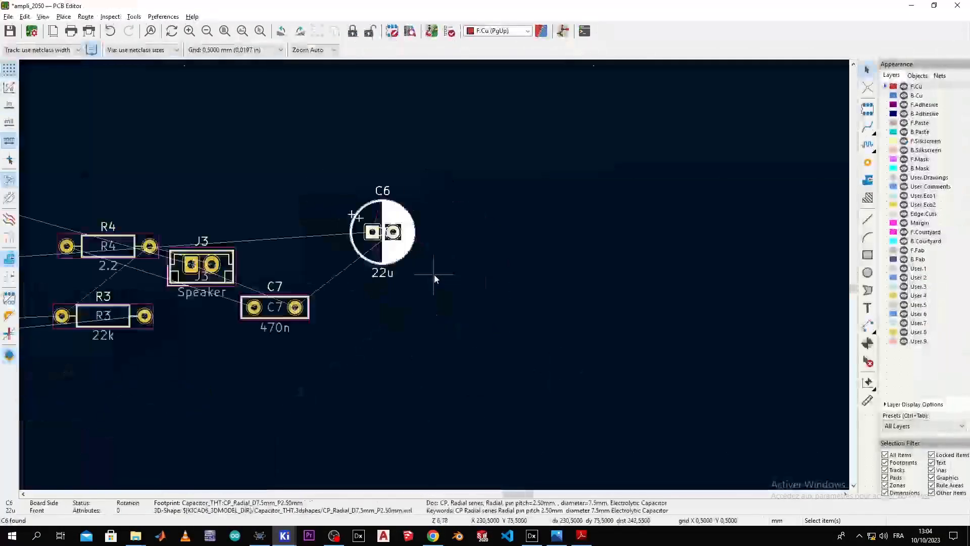
{"action": "middle_click_drag", "start_coordinate": [415, 269], "coordinate": [562, 255]}
{"action": "left_click_drag", "start_coordinate": [563, 252], "coordinate": [244, 309]}
{"action": "scroll", "coordinate": [301, 287], "scroll_direction": "up", "scroll_amount": 9}
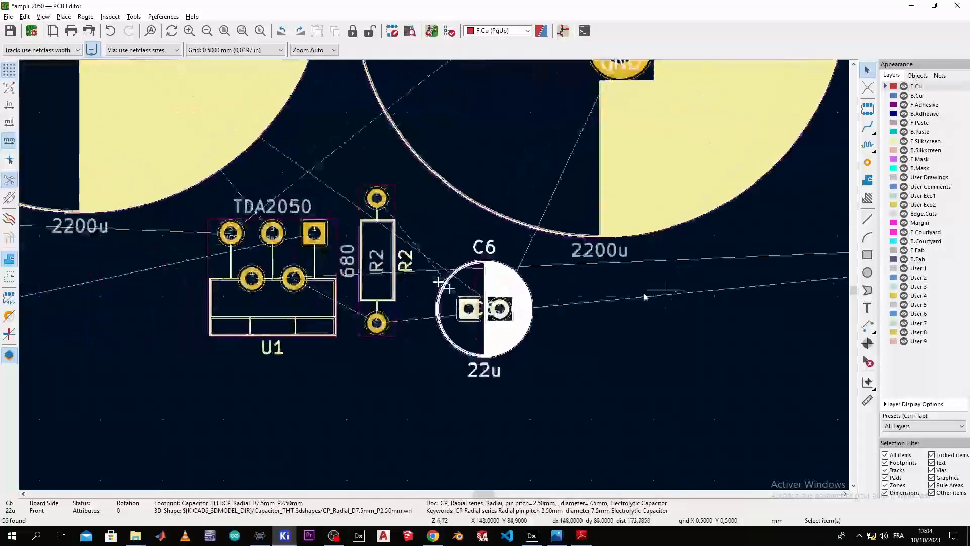
{"action": "scroll", "coordinate": [433, 274], "scroll_direction": "down", "scroll_amount": 3}
{"action": "scroll", "coordinate": [433, 275], "scroll_direction": "up", "scroll_amount": 3}
{"action": "middle_click_drag", "start_coordinate": [433, 274], "coordinate": [471, 295]}
{"action": "scroll", "coordinate": [437, 307], "scroll_direction": "down", "scroll_amount": 3}
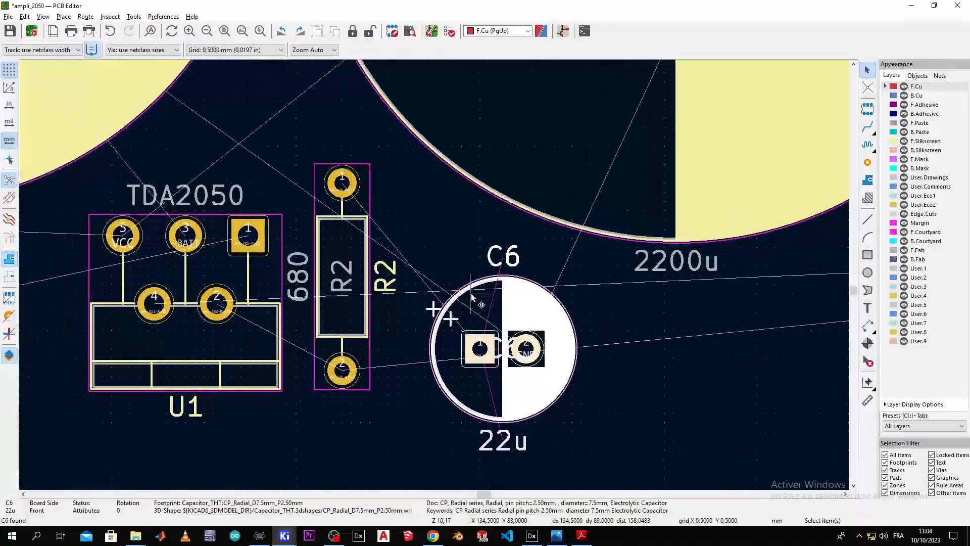
{"action": "key", "text": "m"}
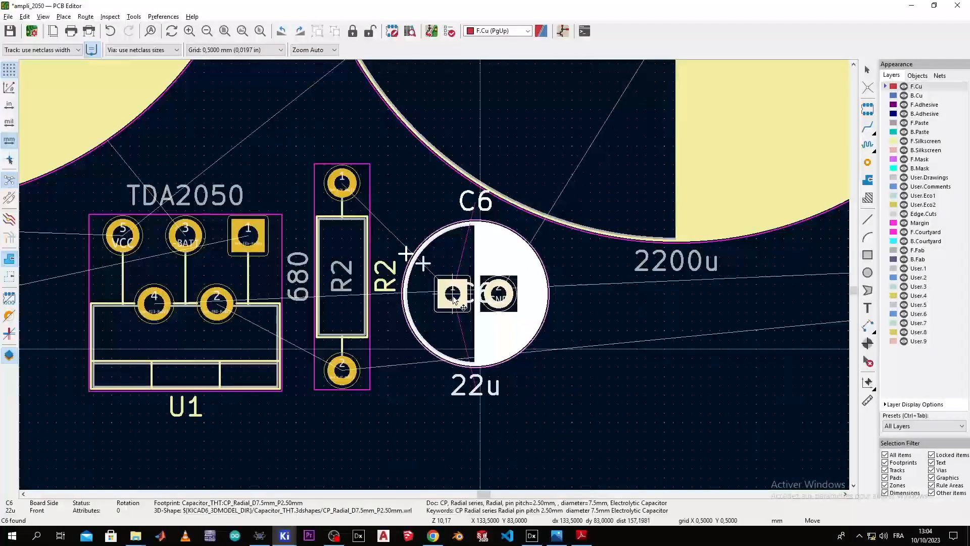
Step: Drop C6 right beside R2 and cross-probe R3 from the schematic
{"action": "left_click", "coordinate": [455, 297]}
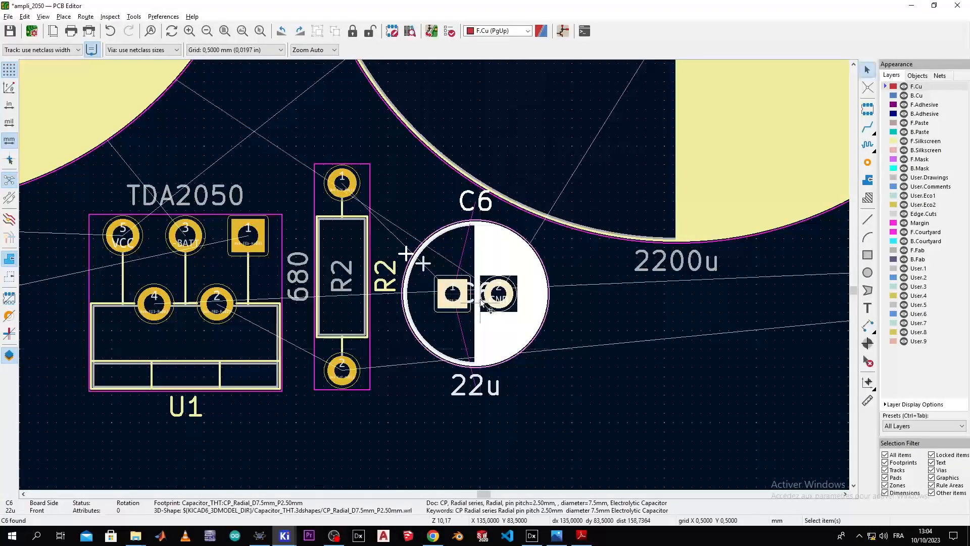
{"action": "key", "text": "alt+Tab"}
{"action": "left_click", "coordinate": [579, 172]}
{"action": "key", "text": "alt+Tab"}
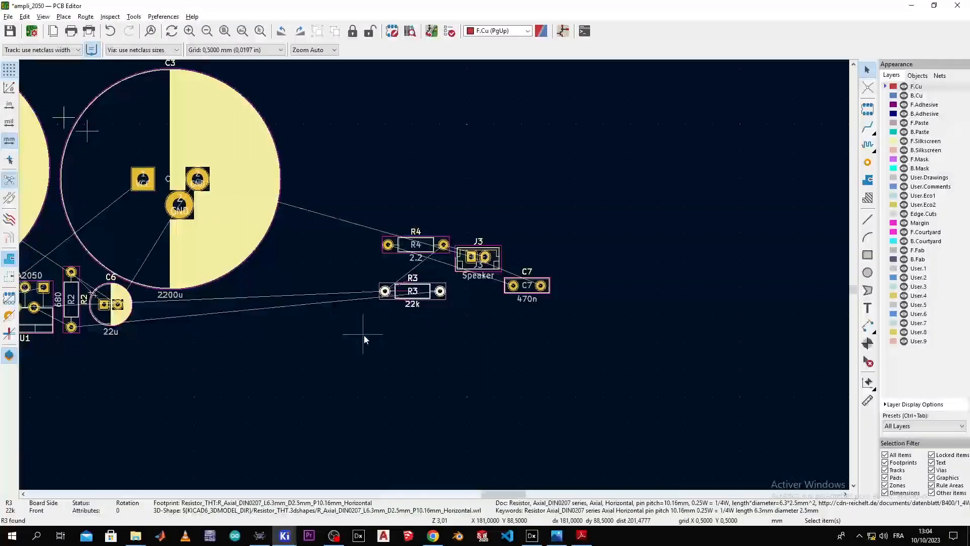
Step: Move the 22k resistor R3 to just left of U1
{"action": "middle_click_drag", "start_coordinate": [374, 334], "coordinate": [496, 305]}
{"action": "key", "text": "m"}
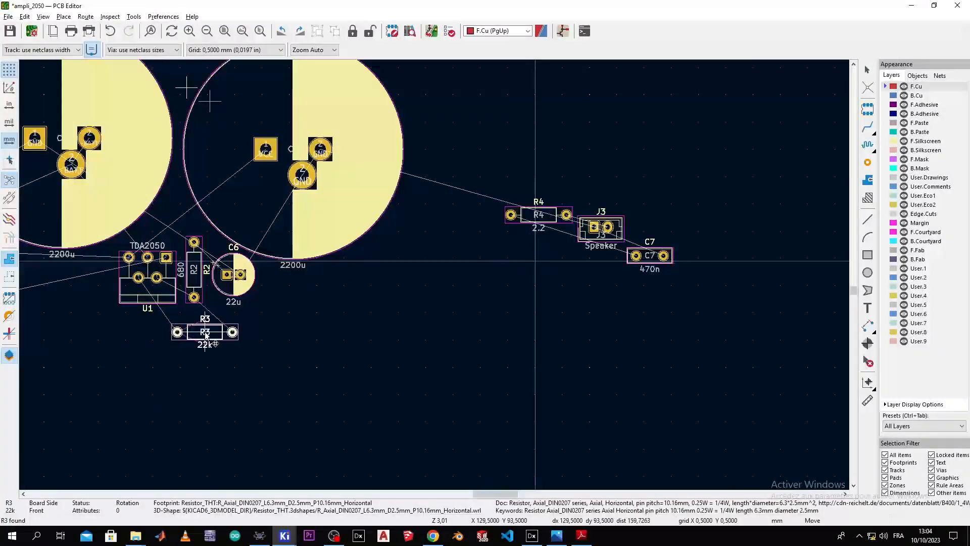
{"action": "left_click", "coordinate": [60, 309]}
{"action": "scroll", "coordinate": [59, 309], "scroll_direction": "up", "scroll_amount": 6}
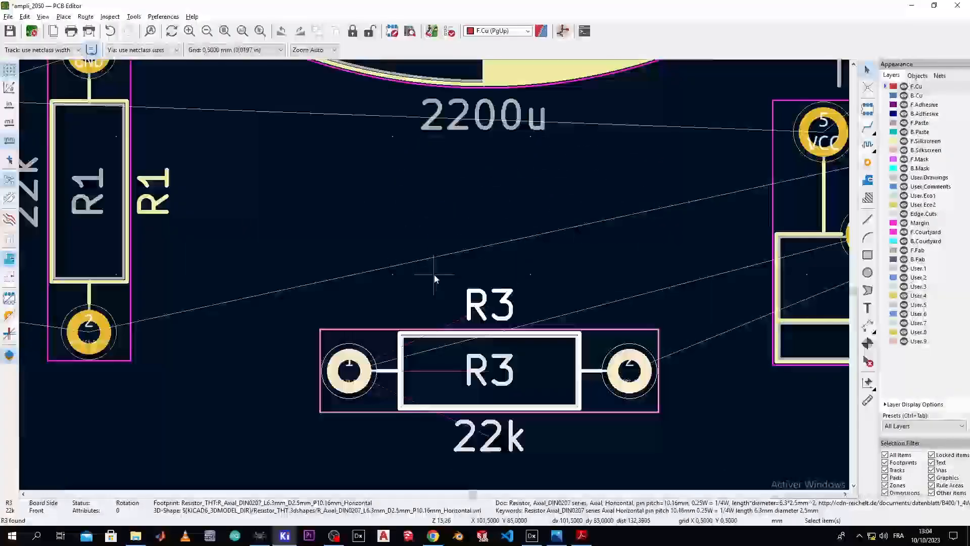
{"action": "middle_click_drag", "start_coordinate": [435, 276], "coordinate": [250, 297]}
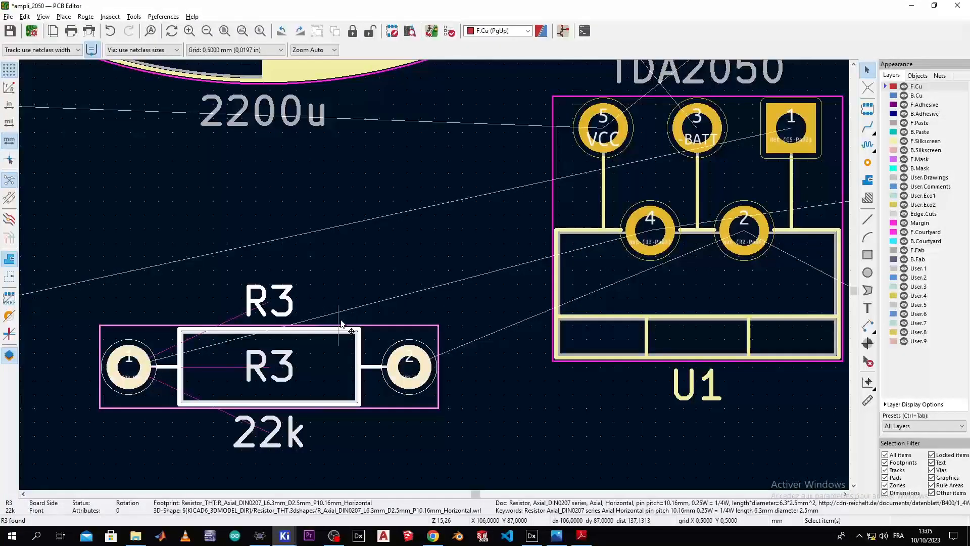
{"action": "key", "text": "m"}
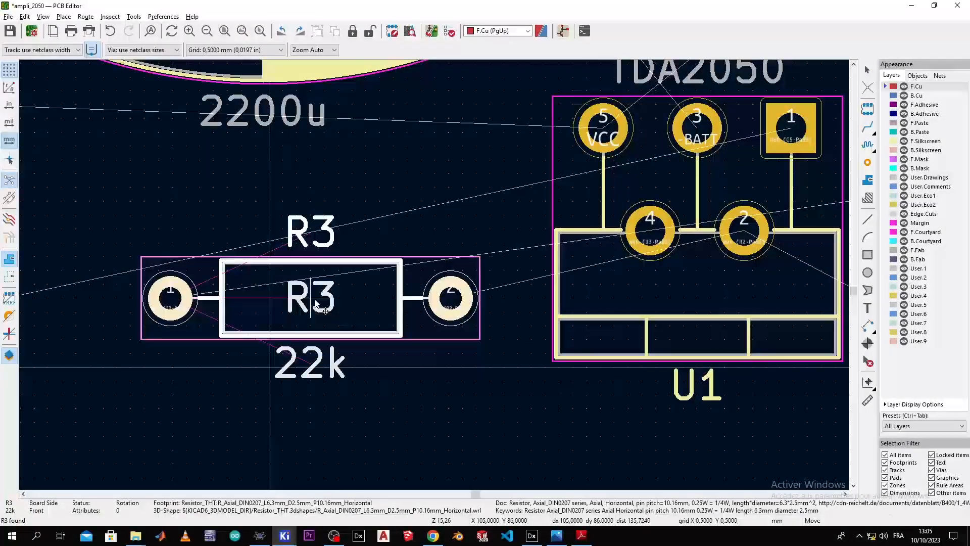
{"action": "left_click", "coordinate": [339, 327]}
Step: Cross-probe the 2.2 resistor R4 from the schematic and move it below U1
{"action": "key", "text": "alt+Tab"}
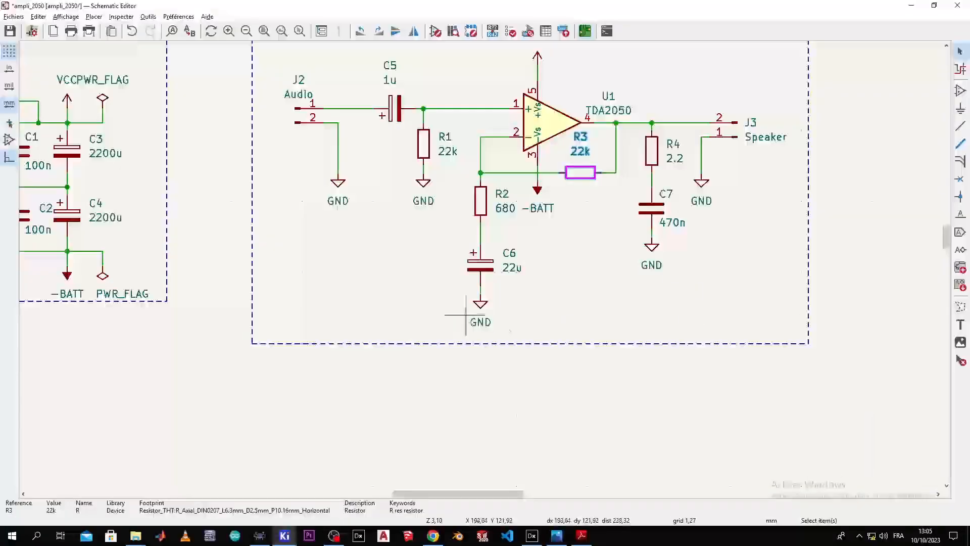
{"action": "left_click", "coordinate": [652, 152]}
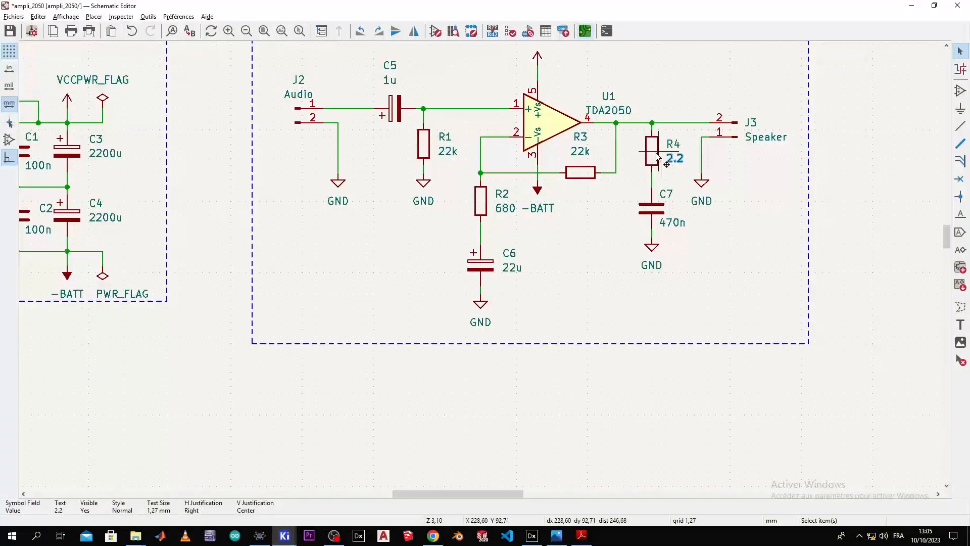
{"action": "key", "text": "alt+Tab"}
{"action": "scroll", "coordinate": [371, 292], "scroll_direction": "down", "scroll_amount": 4}
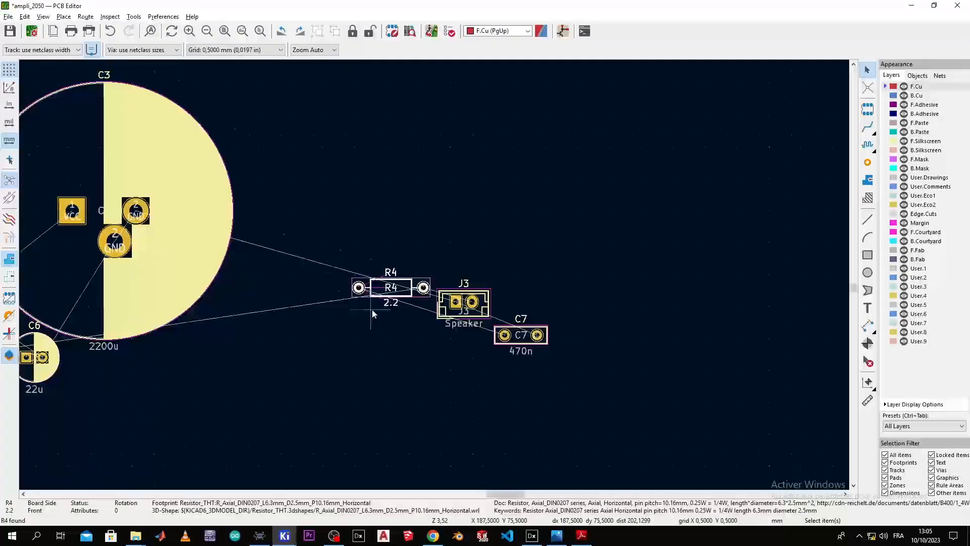
{"action": "middle_click_drag", "start_coordinate": [370, 311], "coordinate": [610, 222]}
{"action": "key", "text": "m"}
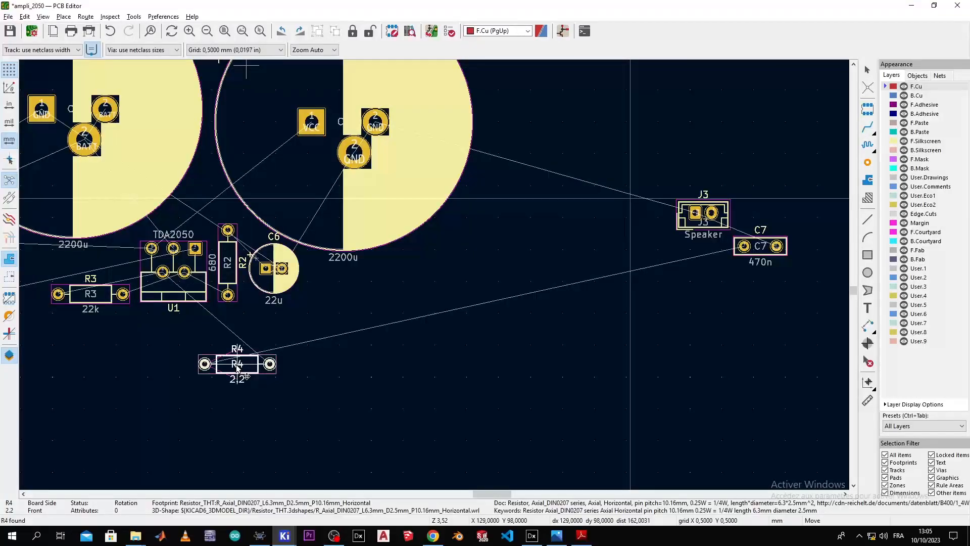
{"action": "left_click", "coordinate": [236, 367]}
Step: Rotate R4 to 180° and set it down horizontally right of C6
{"action": "right_click", "coordinate": [237, 367]}
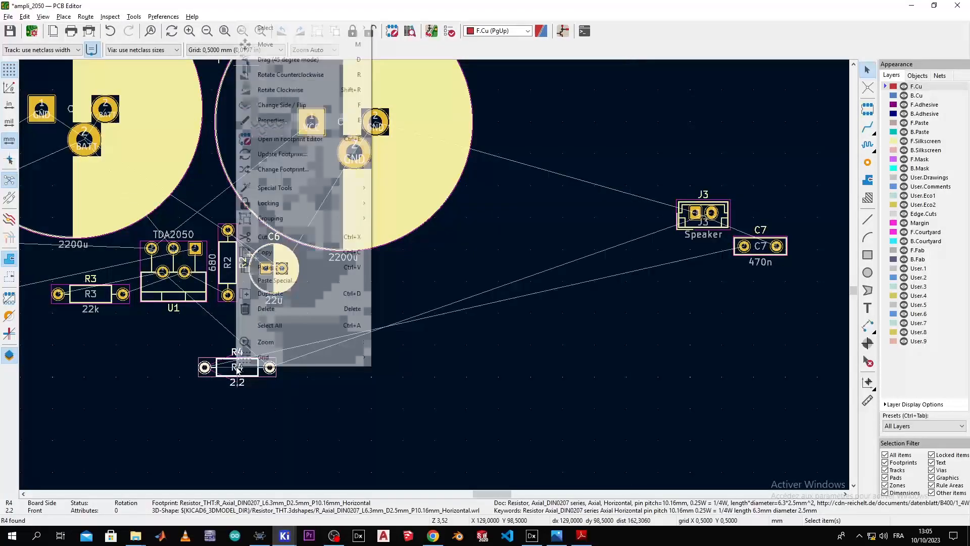
{"action": "left_click", "coordinate": [291, 74]}
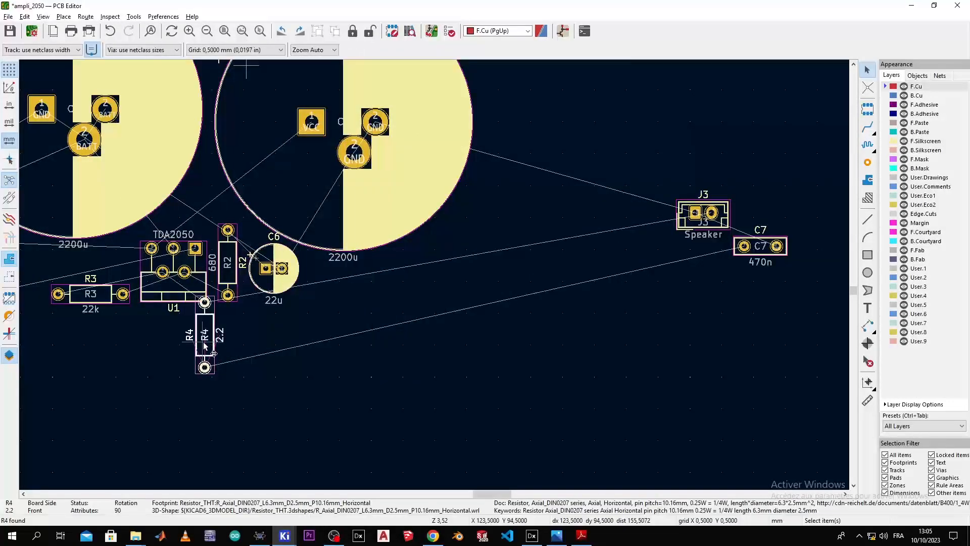
{"action": "right_click", "coordinate": [205, 342]}
{"action": "left_click", "coordinate": [254, 235]}
{"action": "left_click_drag", "start_coordinate": [175, 367], "coordinate": [348, 296]}
{"action": "left_click", "coordinate": [346, 295]}
Step: Cross-probe the 470n capacitor C7 and place it right beside R4
{"action": "key", "text": "alt+Tab"}
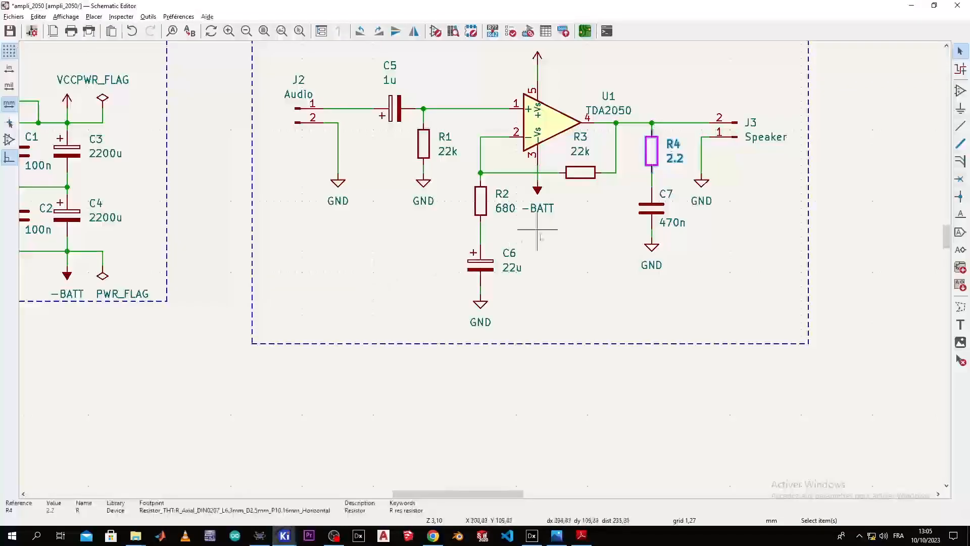
{"action": "left_click", "coordinate": [662, 196]}
{"action": "key", "text": "alt+Tab"}
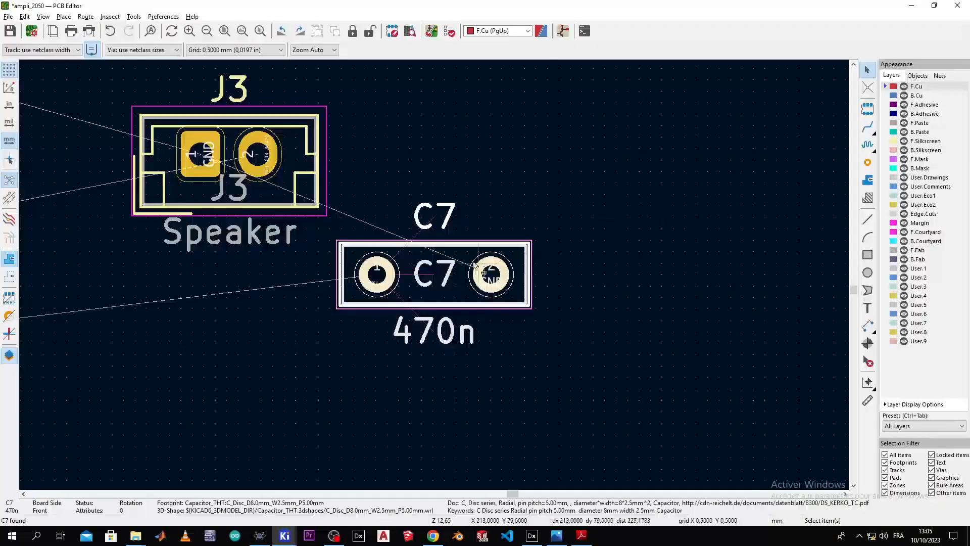
{"action": "scroll", "coordinate": [423, 284], "scroll_direction": "down", "scroll_amount": 3}
{"action": "key", "text": "m"}
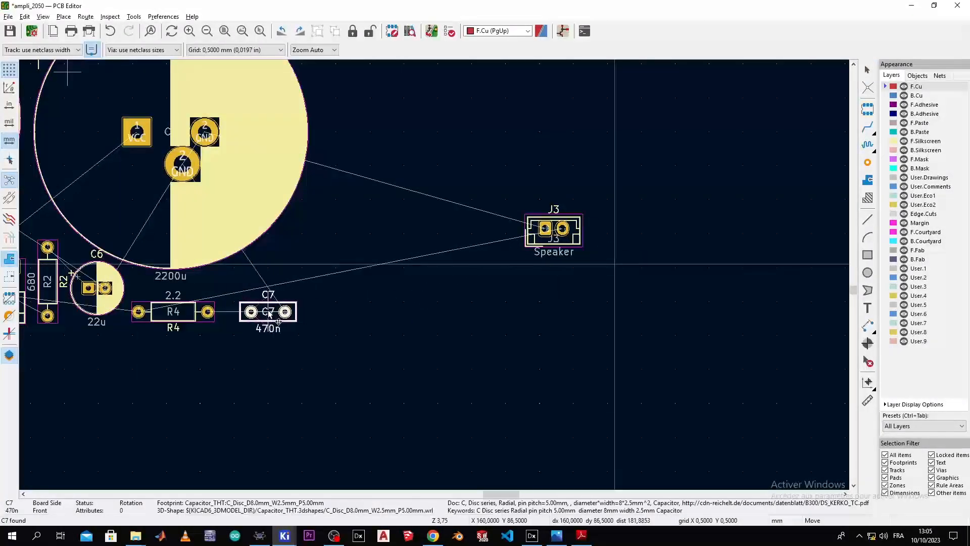
{"action": "left_click", "coordinate": [258, 312]}
Step: Rotate speaker connector J3 to 90° and place it right of C7 under the 2200u capacitor
{"action": "key", "text": "m"}
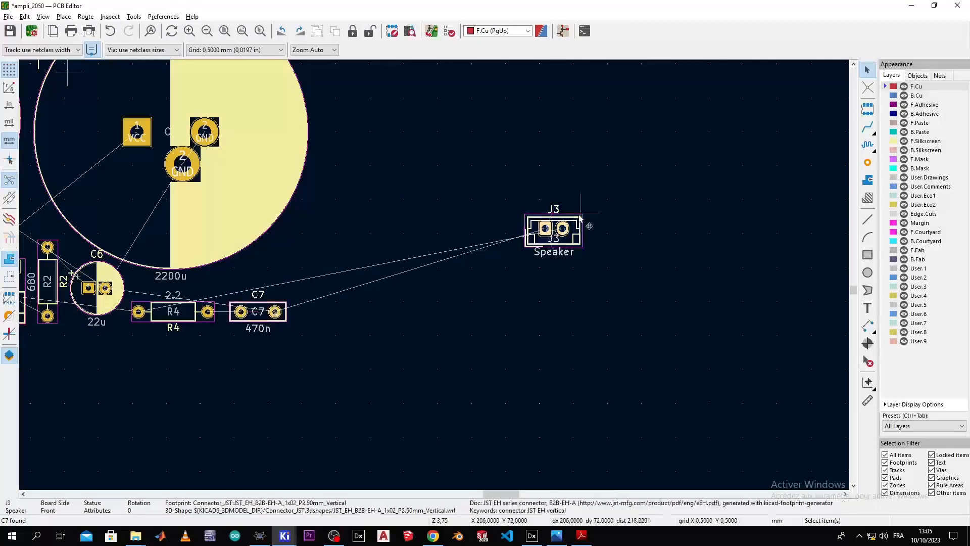
{"action": "left_click", "coordinate": [355, 220]}
{"action": "right_click", "coordinate": [356, 220]}
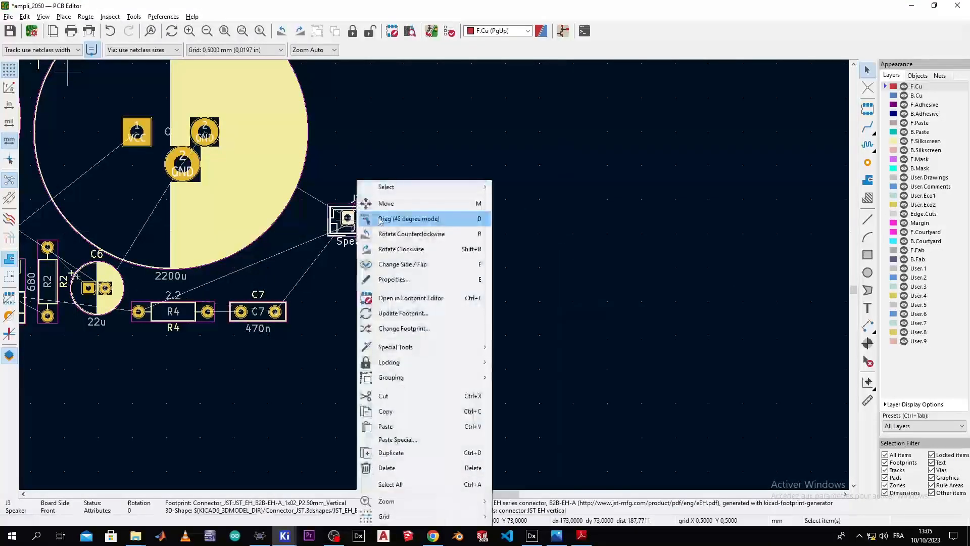
{"action": "left_click", "coordinate": [376, 234]}
{"action": "key", "text": "m"}
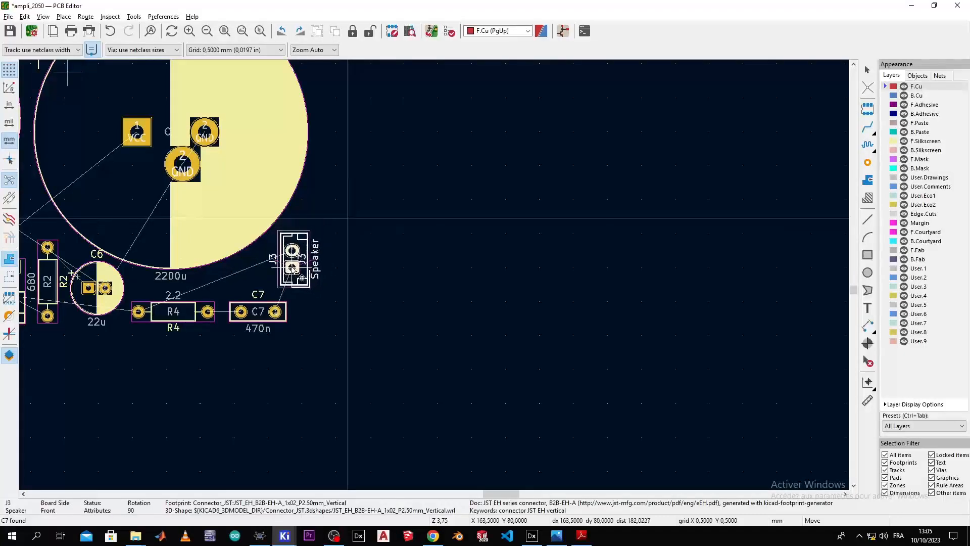
{"action": "left_click", "coordinate": [291, 268]}
Step: Open the track width dropdown in the top toolbar
{"action": "scroll", "coordinate": [455, 320], "scroll_direction": "down", "scroll_amount": 4}
{"action": "scroll", "coordinate": [422, 273], "scroll_direction": "up", "scroll_amount": 4}
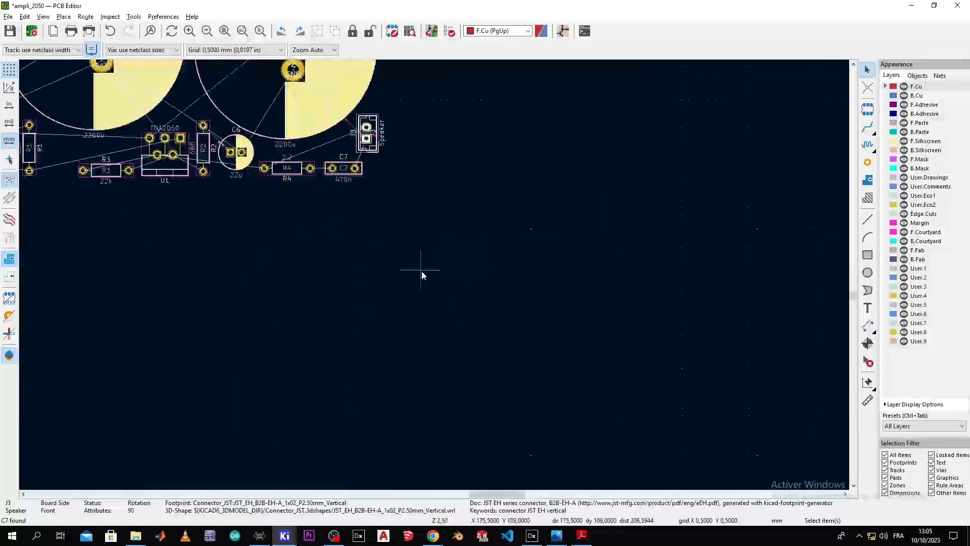
{"action": "scroll", "coordinate": [457, 253], "scroll_direction": "up", "scroll_amount": 2}
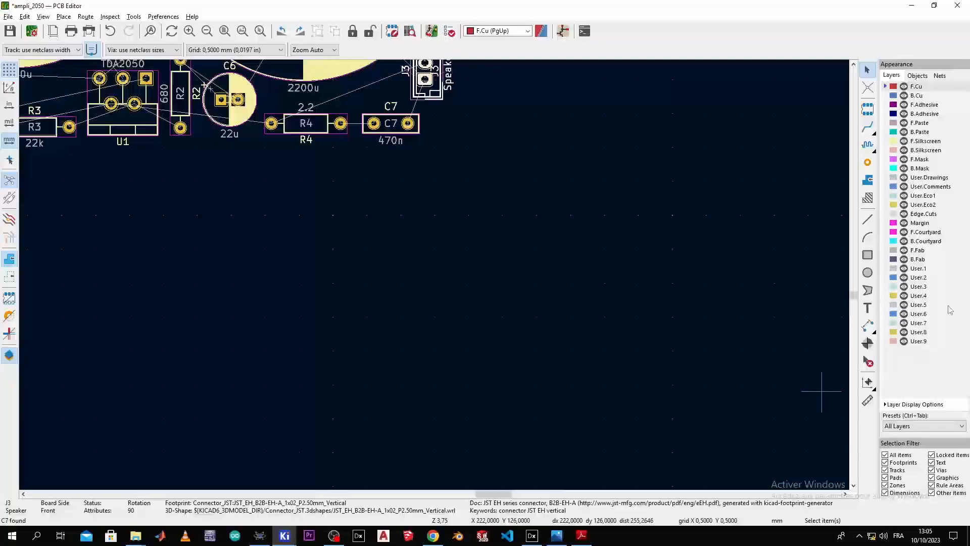
{"action": "middle_click_drag", "start_coordinate": [285, 166], "coordinate": [583, 426]}
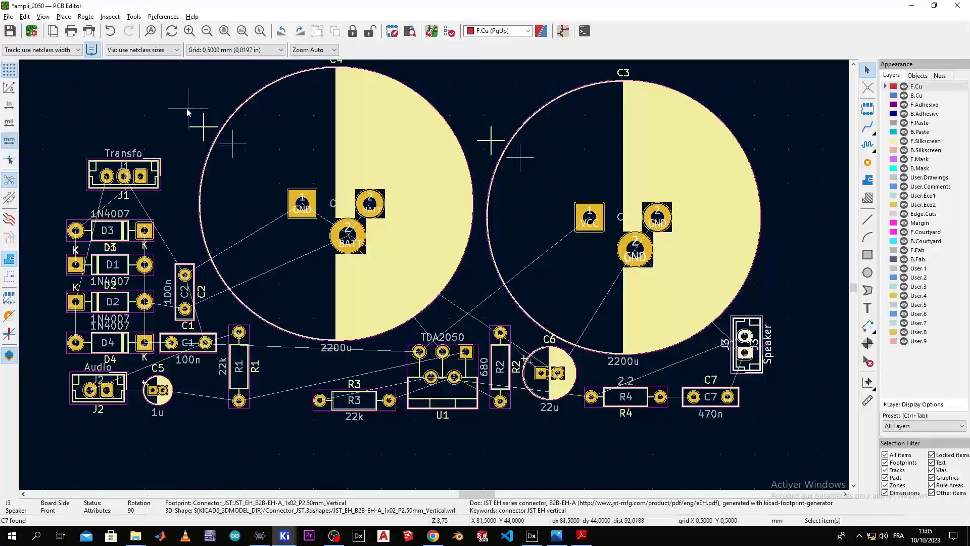
{"action": "left_click", "coordinate": [78, 49]}
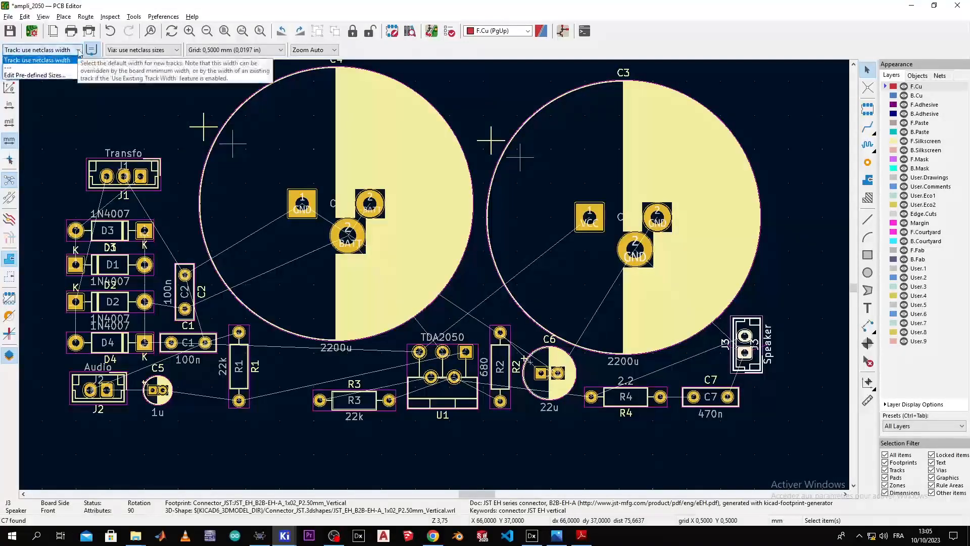
Step: Add predefined track widths of 0.5 mm, 0.8 mm and 1 mm in Board Setup and apply
{"action": "left_click", "coordinate": [63, 74]}
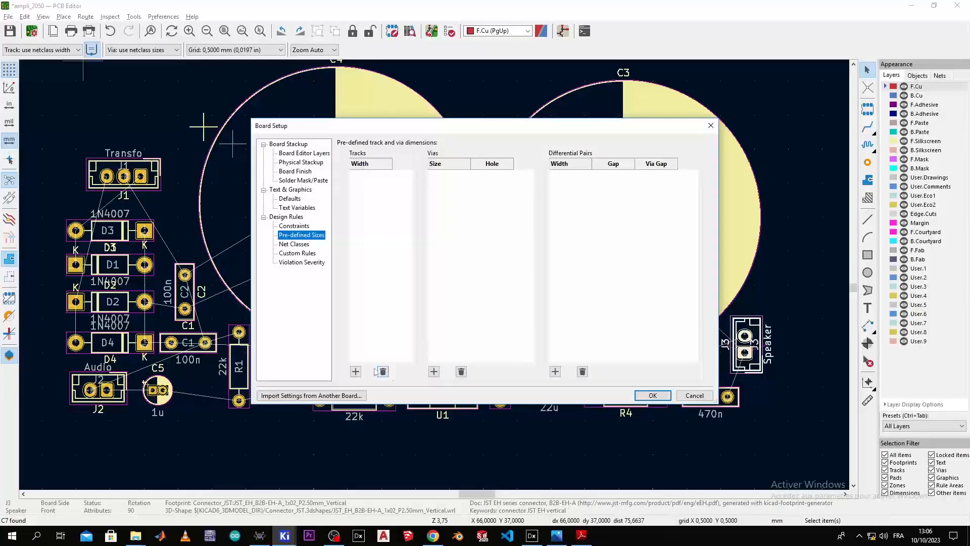
{"action": "left_click", "coordinate": [355, 374]}
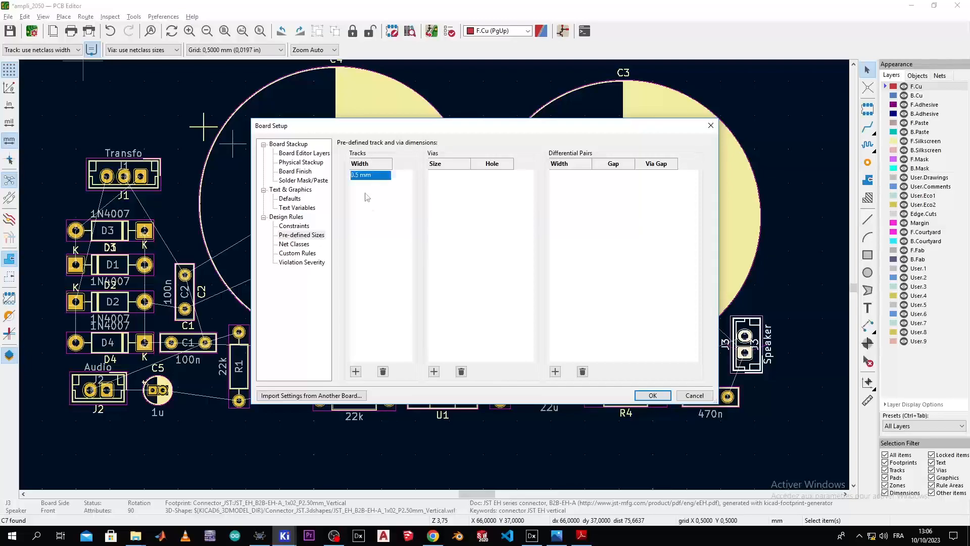
{"action": "left_click", "coordinate": [355, 372]}
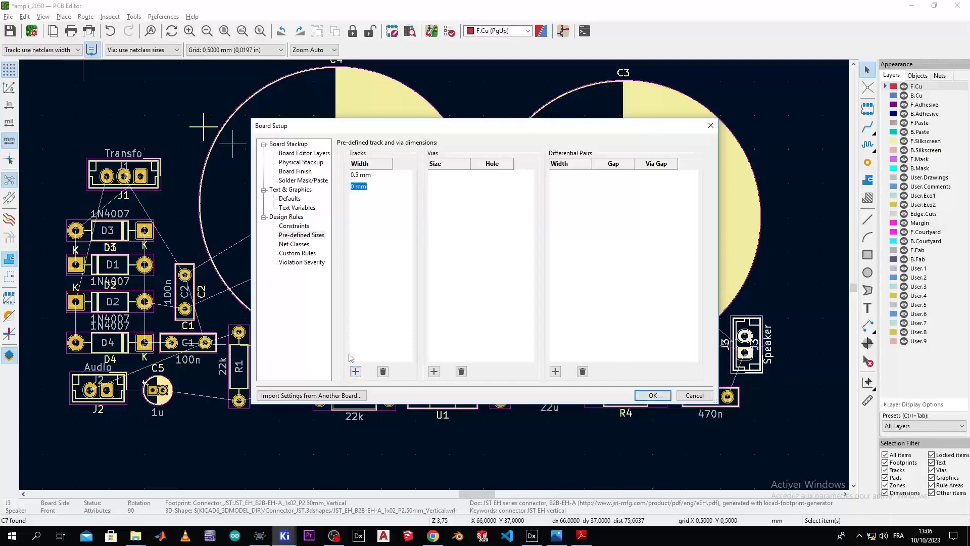
{"action": "key", "text": "Return"}
{"action": "left_click", "coordinate": [356, 372]}
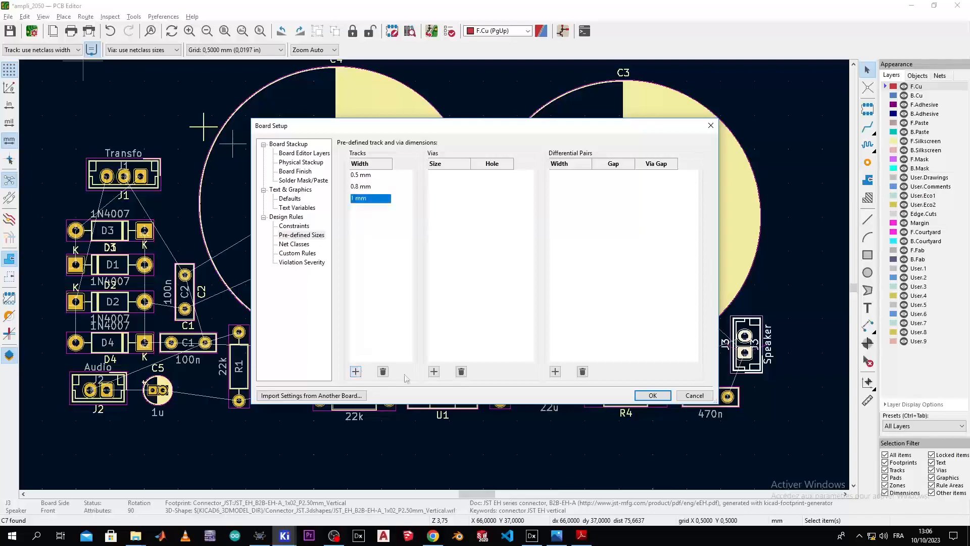
{"action": "left_click", "coordinate": [640, 395]}
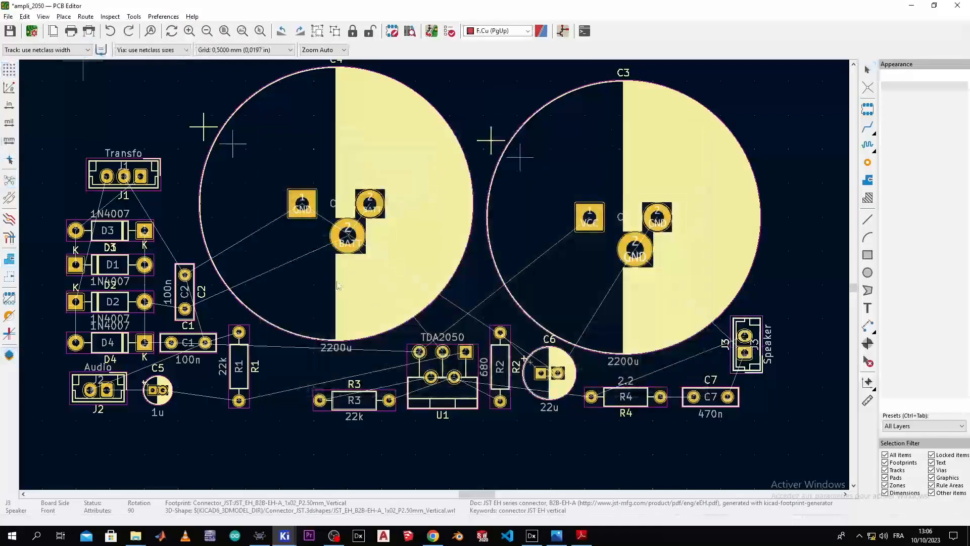
Step: Set the current track width to 1 mm
{"action": "scroll", "coordinate": [336, 286], "scroll_direction": "down", "scroll_amount": 3}
{"action": "scroll", "coordinate": [434, 274], "scroll_direction": "up", "scroll_amount": 3}
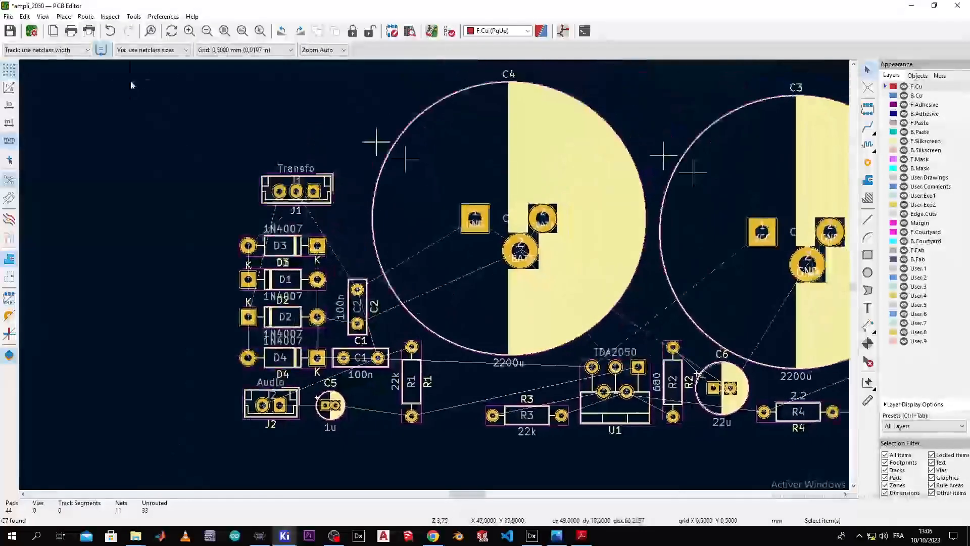
{"action": "left_click", "coordinate": [88, 49]}
{"action": "left_click", "coordinate": [61, 67]}
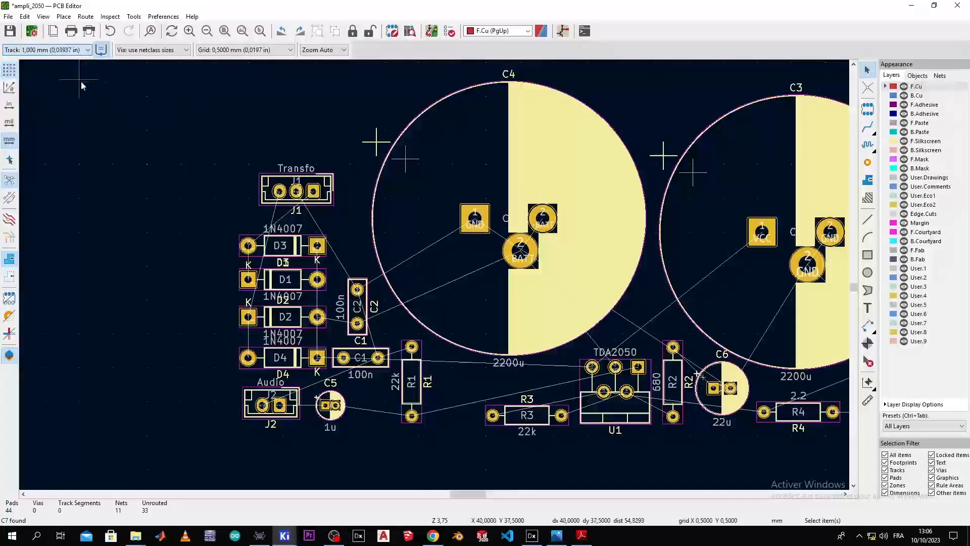
Step: Pan and zoom the board to bring connector J1 and the diodes into view
{"action": "middle_click_drag", "start_coordinate": [251, 173], "coordinate": [191, 157]}
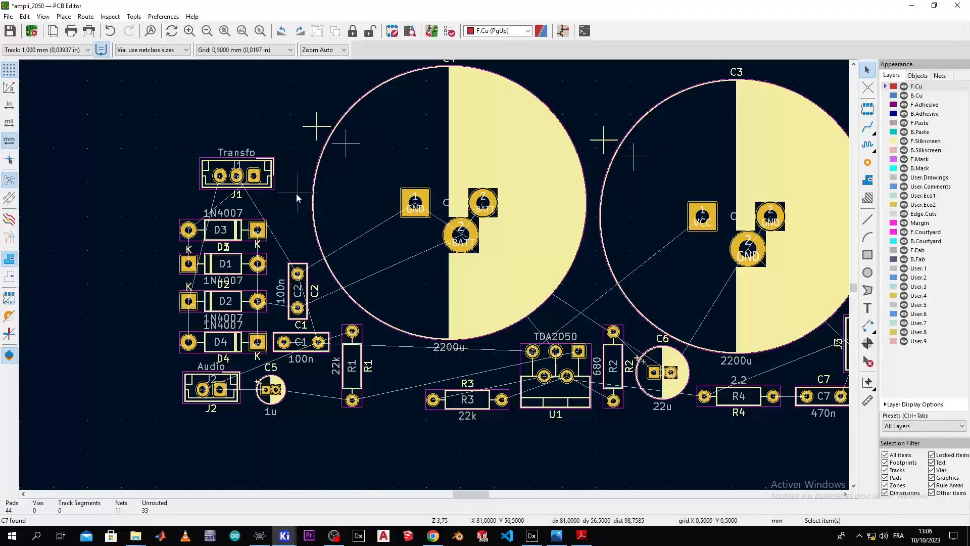
{"action": "scroll", "coordinate": [275, 203], "scroll_direction": "down", "scroll_amount": 1}
{"action": "scroll", "coordinate": [433, 277], "scroll_direction": "up", "scroll_amount": 1}
{"action": "middle_click_drag", "start_coordinate": [415, 274], "coordinate": [288, 186]}
{"action": "middle_click_drag", "start_coordinate": [402, 221], "coordinate": [260, 251]}
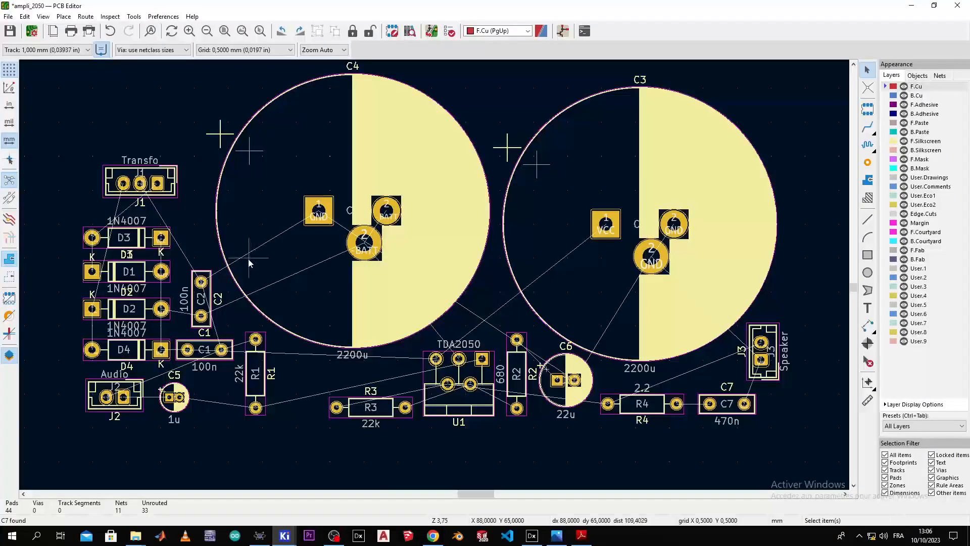
{"action": "middle_click_drag", "start_coordinate": [162, 306], "coordinate": [222, 281]}
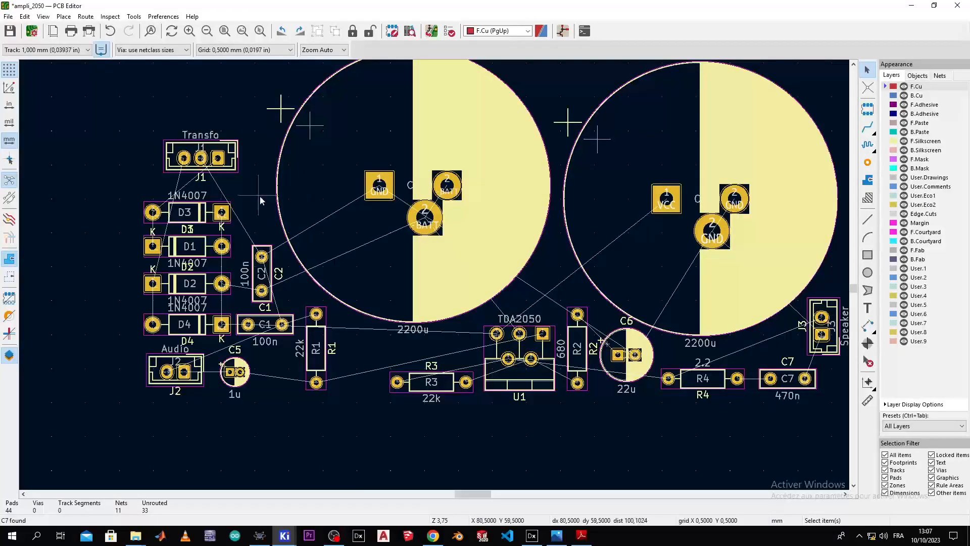
{"action": "scroll", "coordinate": [260, 196], "scroll_direction": "up", "scroll_amount": 2}
{"action": "middle_click_drag", "start_coordinate": [490, 241], "coordinate": [448, 208]}
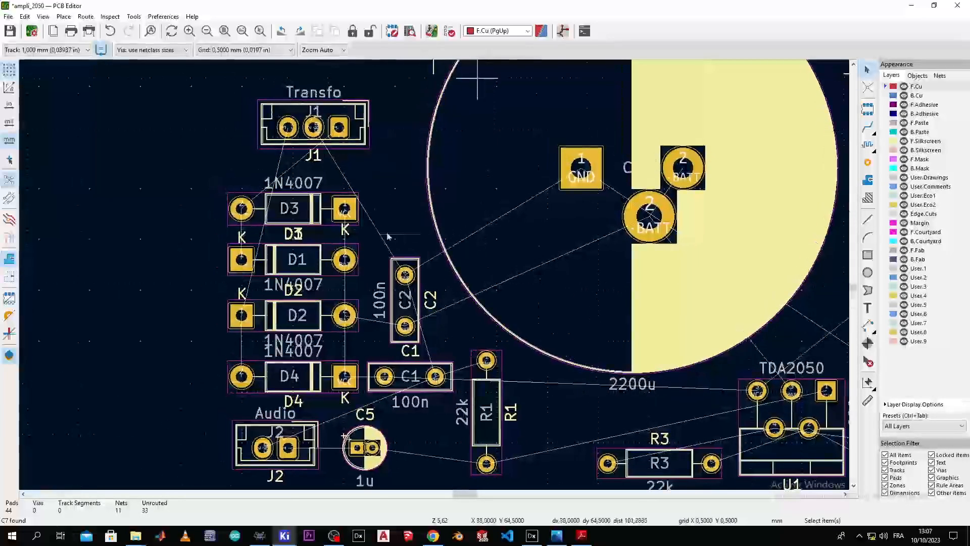
{"action": "scroll", "coordinate": [327, 235], "scroll_direction": "up", "scroll_amount": 2}
{"action": "middle_click_drag", "start_coordinate": [432, 263], "coordinate": [439, 269]}
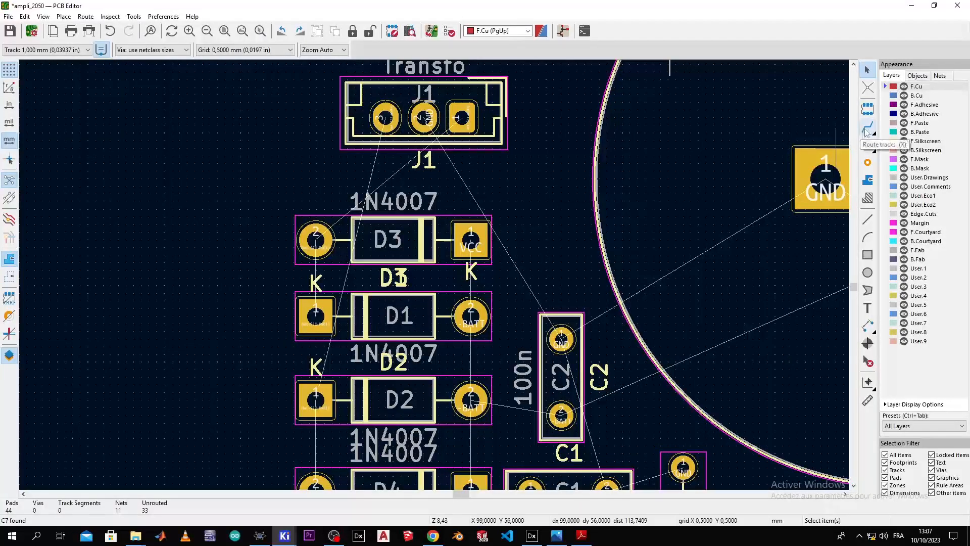
{"action": "middle_click_drag", "start_coordinate": [456, 162], "coordinate": [506, 167]}
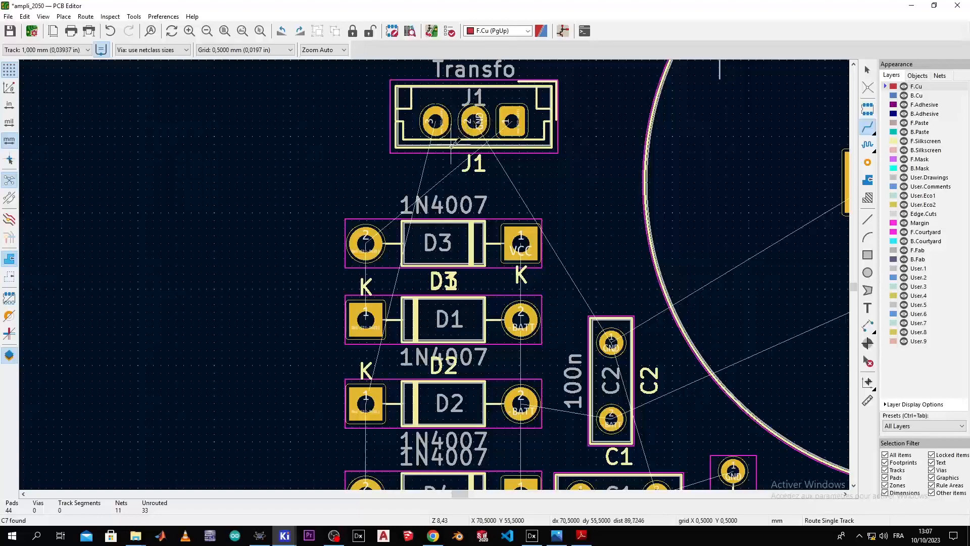
Step: Route a 1 mm track from D3 pad 2 to J1 pad 1, undoing a misplaced first attempt
{"action": "scroll", "coordinate": [435, 144], "scroll_direction": "up", "scroll_amount": 4}
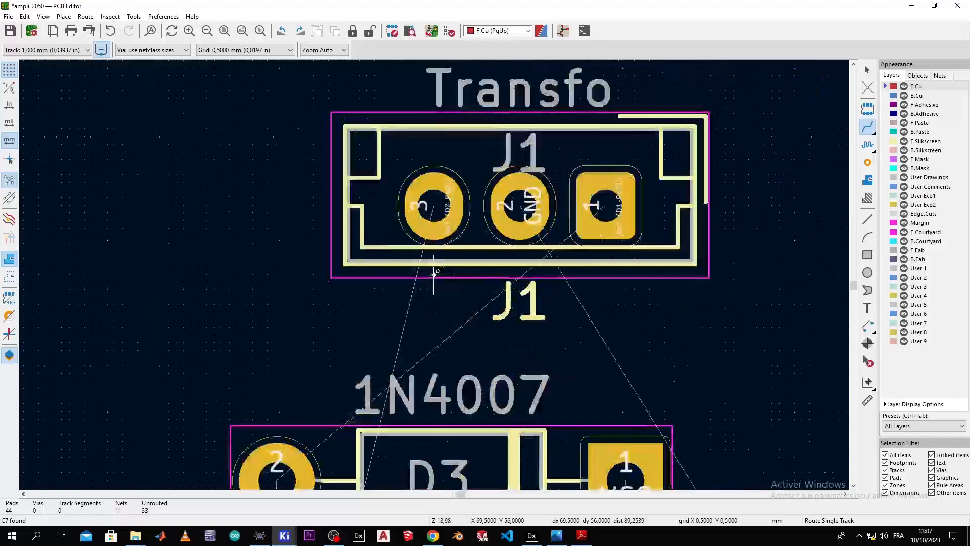
{"action": "middle_click_drag", "start_coordinate": [421, 264], "coordinate": [359, 333]}
{"action": "left_click", "coordinate": [304, 386]}
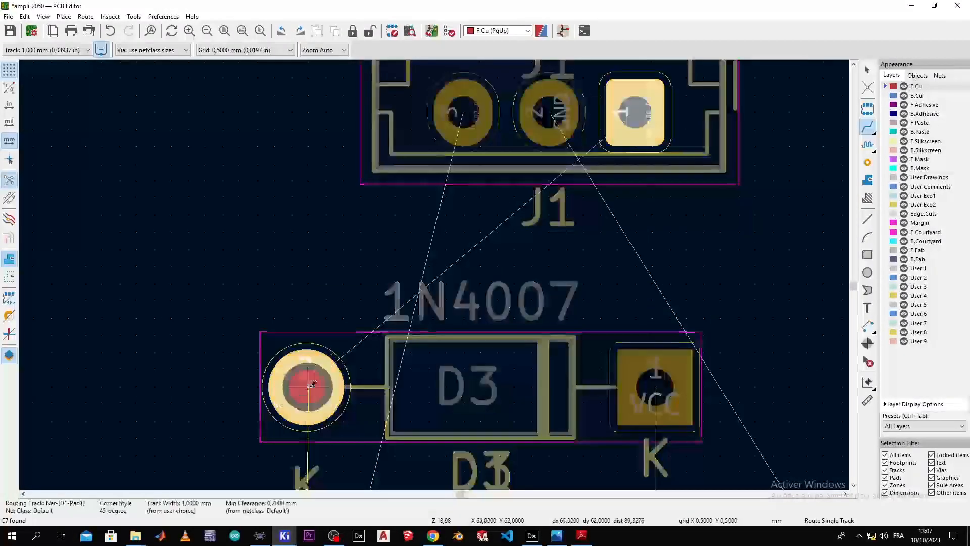
{"action": "double_click", "coordinate": [346, 281]}
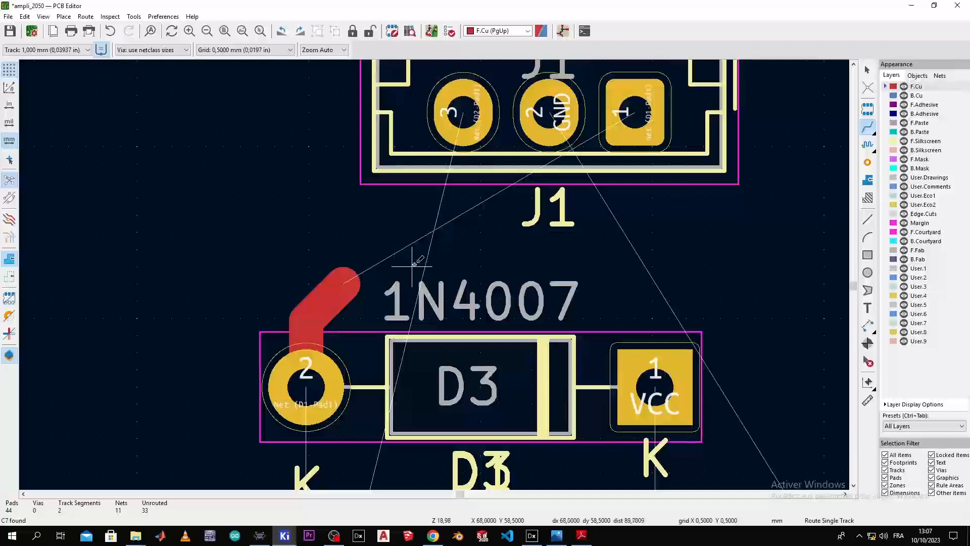
{"action": "key", "text": "ctrl+z"}
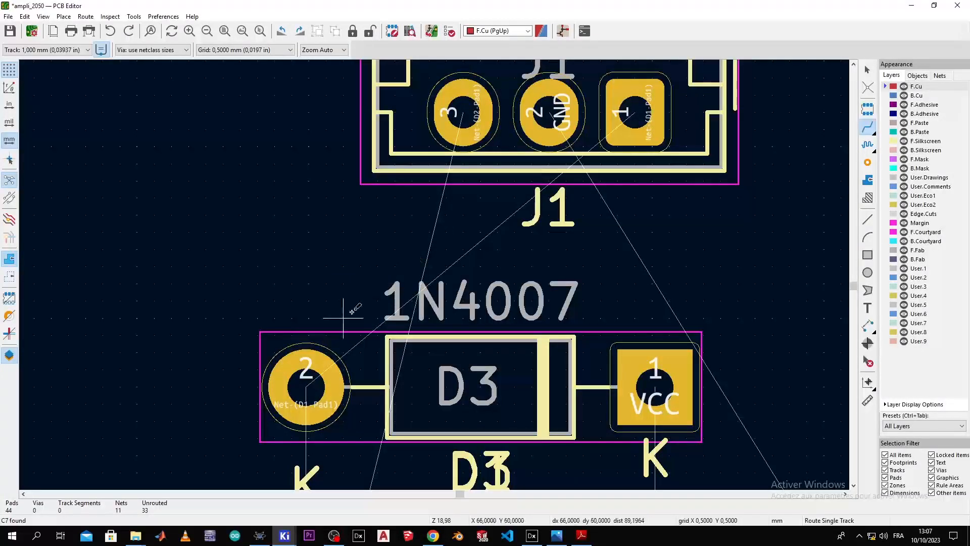
{"action": "left_click", "coordinate": [319, 374]}
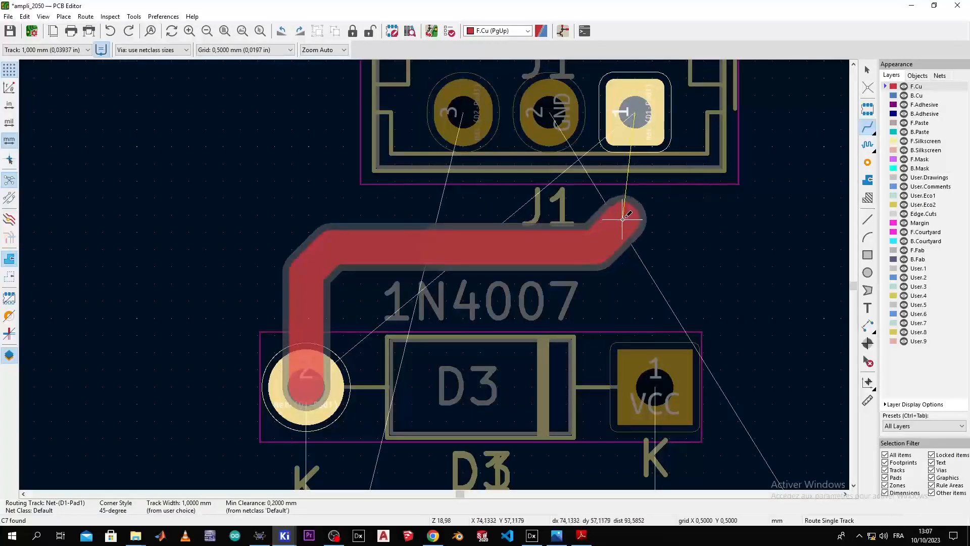
{"action": "left_click", "coordinate": [634, 112]}
Step: Try a track from D3 pad 2 to D1 pad 1, then undo it
{"action": "scroll", "coordinate": [635, 112], "scroll_direction": "down", "scroll_amount": 5}
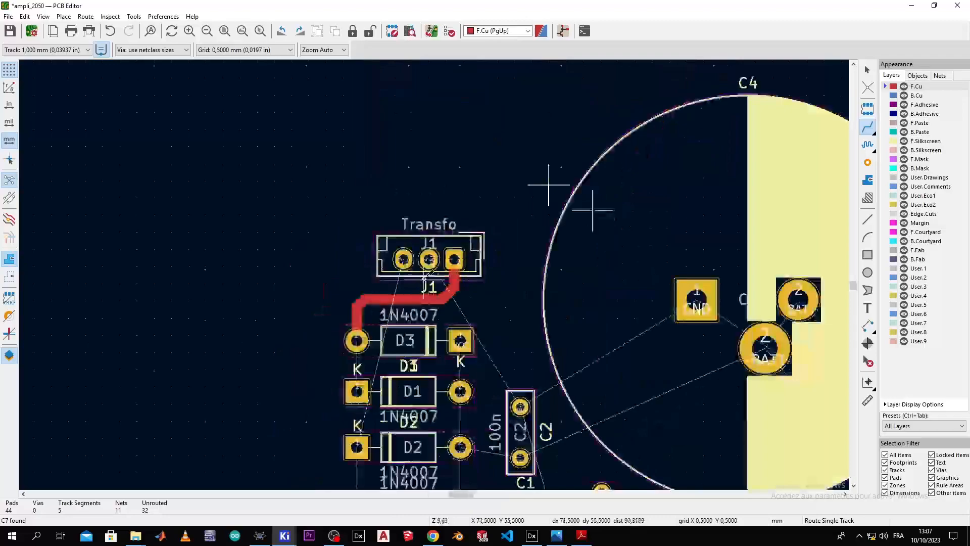
{"action": "scroll", "coordinate": [424, 276], "scroll_direction": "up", "scroll_amount": 3}
{"action": "scroll", "coordinate": [373, 157], "scroll_direction": "up", "scroll_amount": 1}
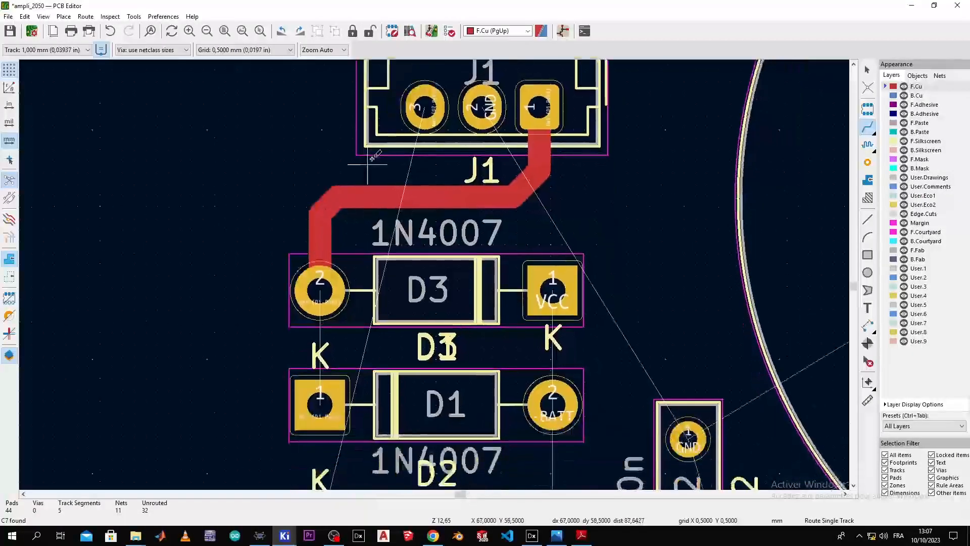
{"action": "middle_click_drag", "start_coordinate": [352, 150], "coordinate": [331, 457]}
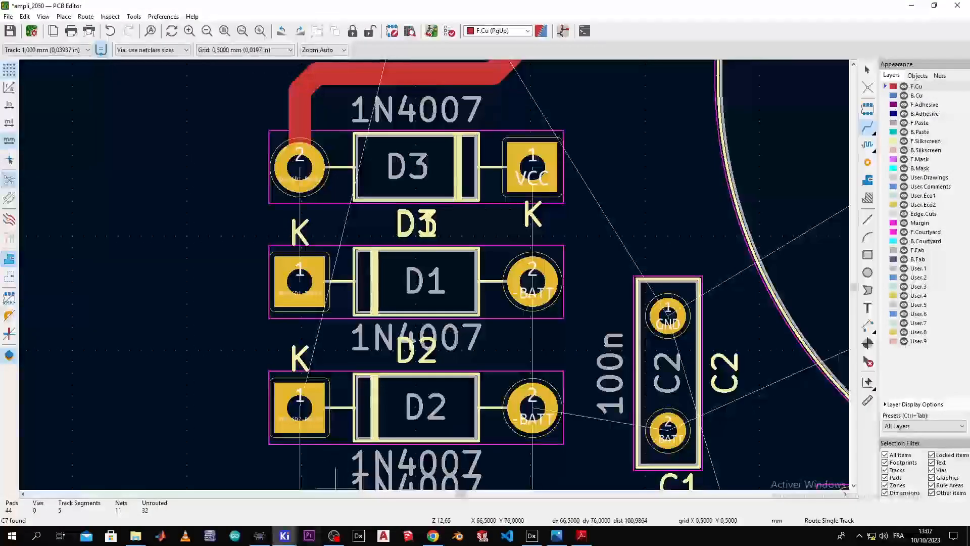
{"action": "left_click", "coordinate": [301, 278]}
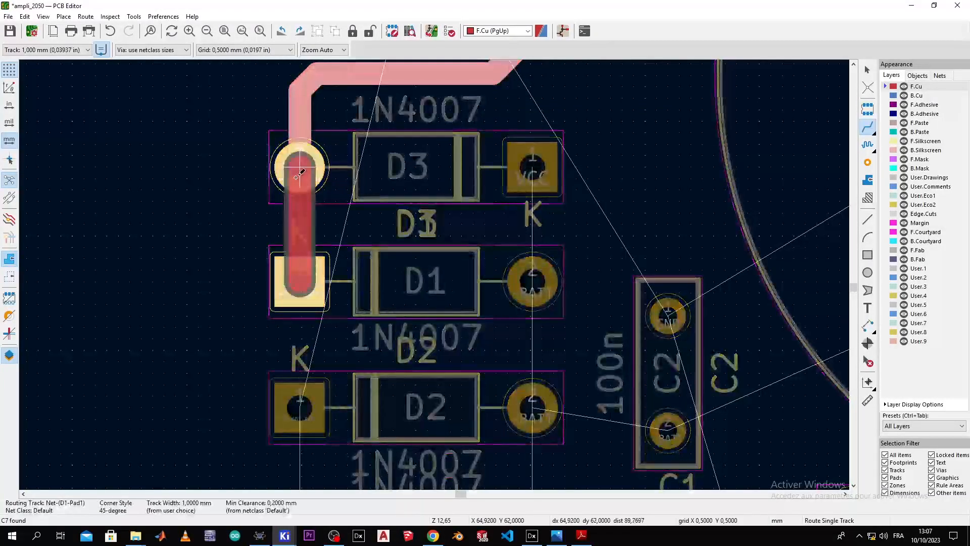
{"action": "left_click", "coordinate": [304, 185]}
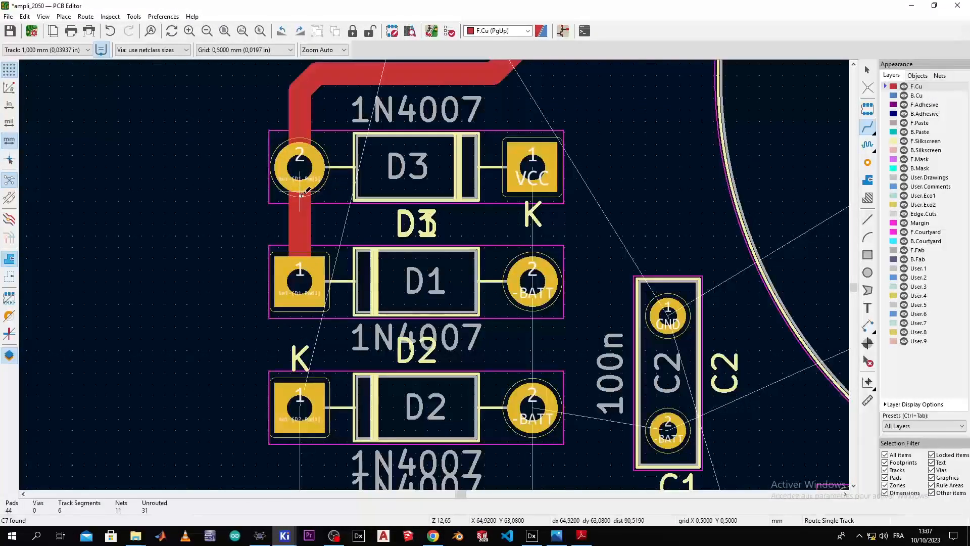
{"action": "key", "text": "ctrl+z"}
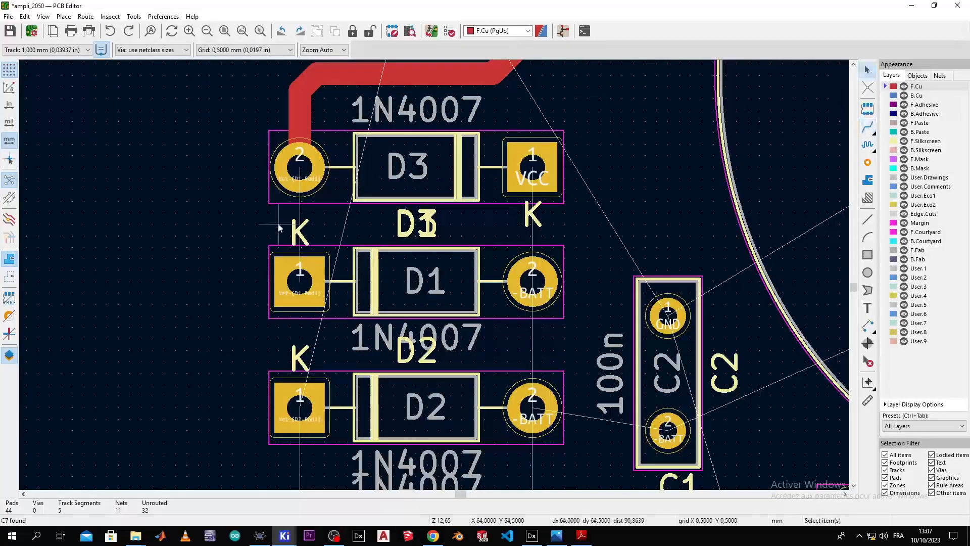
Step: Move D1's overlapping K labels clear of the track path
{"action": "left_click", "coordinate": [300, 224]}
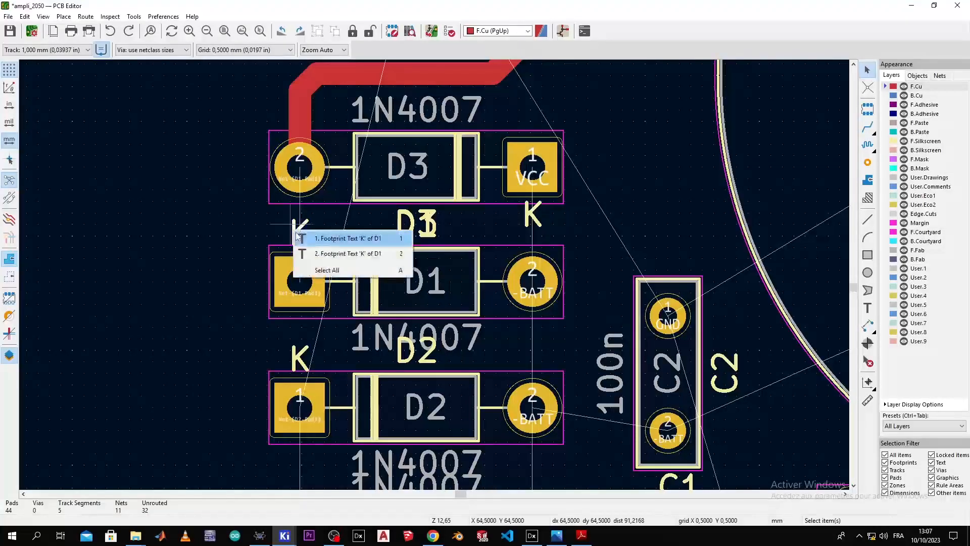
{"action": "left_click", "coordinate": [327, 270]}
{"action": "key", "text": "m"}
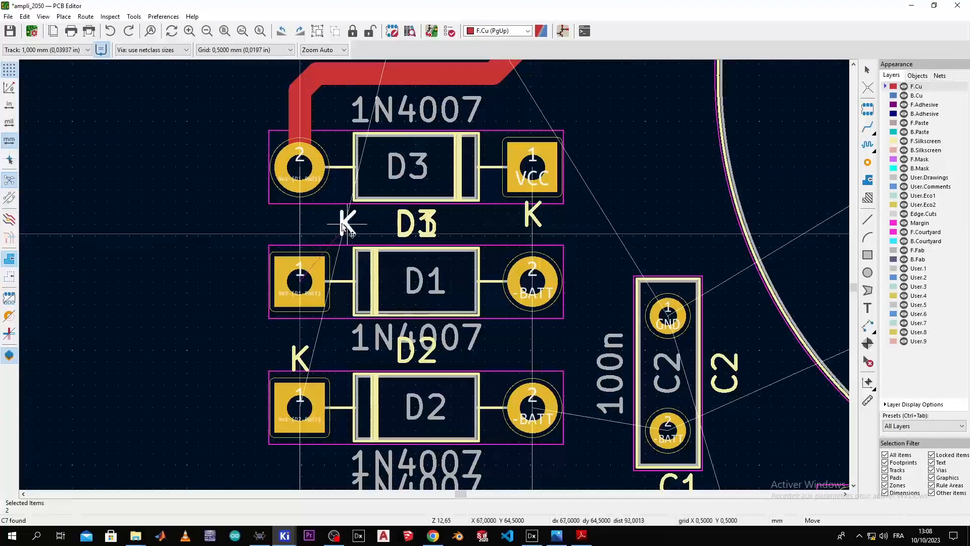
{"action": "left_click", "coordinate": [339, 230]}
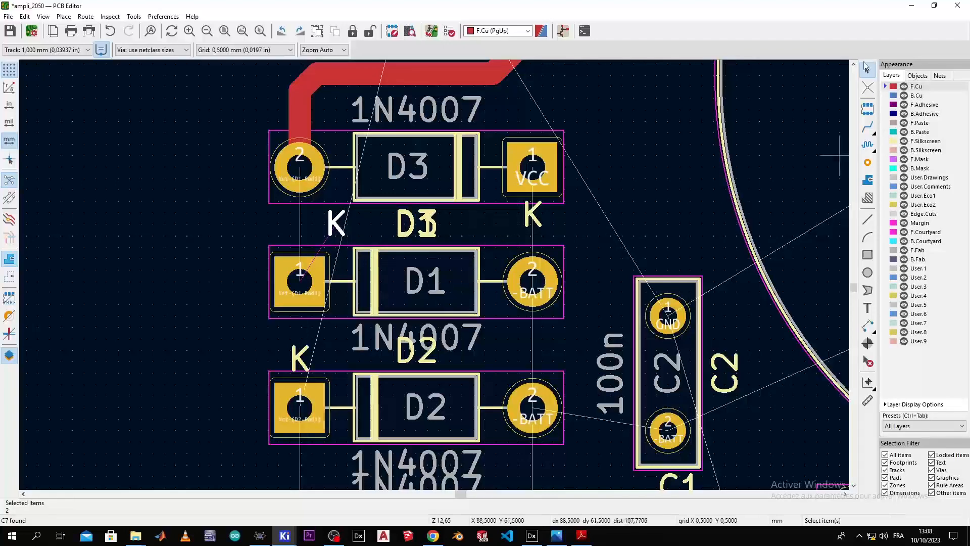
{"action": "left_click", "coordinate": [867, 126]}
Step: Connect D3 pad 2 to D1 pad 1 with a track
{"action": "left_click", "coordinate": [312, 259]}
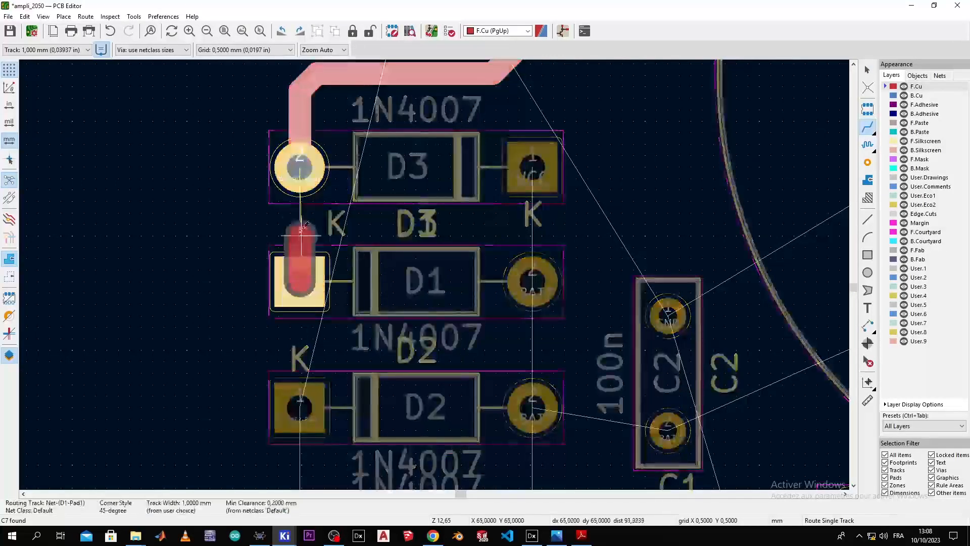
{"action": "left_click", "coordinate": [300, 167]}
{"action": "middle_click_drag", "start_coordinate": [347, 407], "coordinate": [341, 299]}
{"action": "scroll", "coordinate": [433, 275], "scroll_direction": "up", "scroll_amount": 1}
{"action": "scroll", "coordinate": [638, 80], "scroll_direction": "down", "scroll_amount": 1}
{"action": "scroll", "coordinate": [433, 275], "scroll_direction": "up", "scroll_amount": 1}
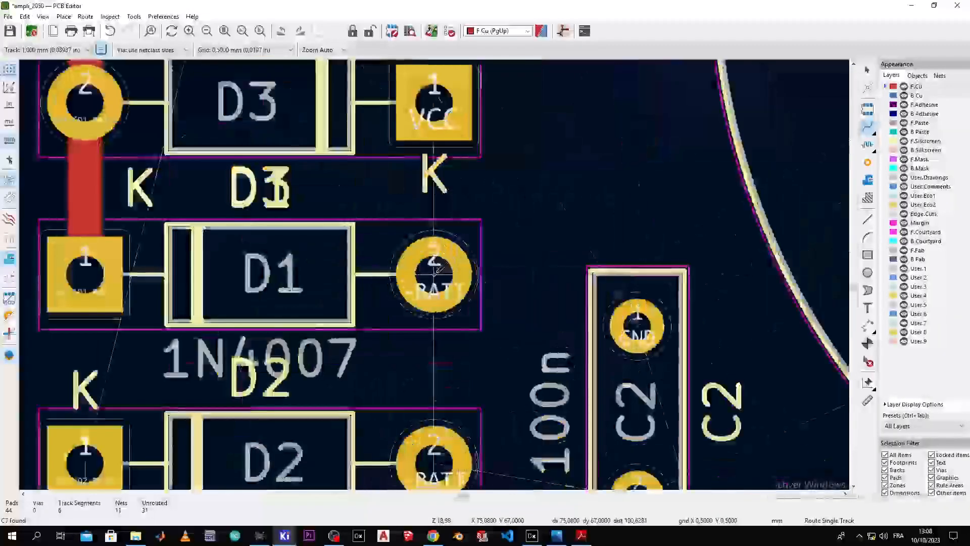
{"action": "middle_click_drag", "start_coordinate": [435, 293], "coordinate": [381, 149]}
{"action": "middle_click_drag", "start_coordinate": [380, 352], "coordinate": [357, 248]}
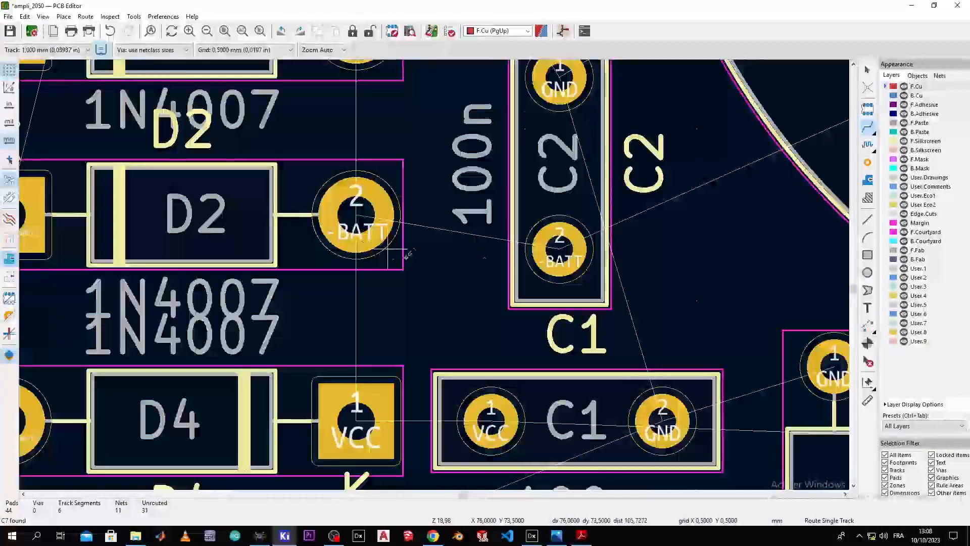
{"action": "middle_click_drag", "start_coordinate": [442, 107], "coordinate": [582, 460]}
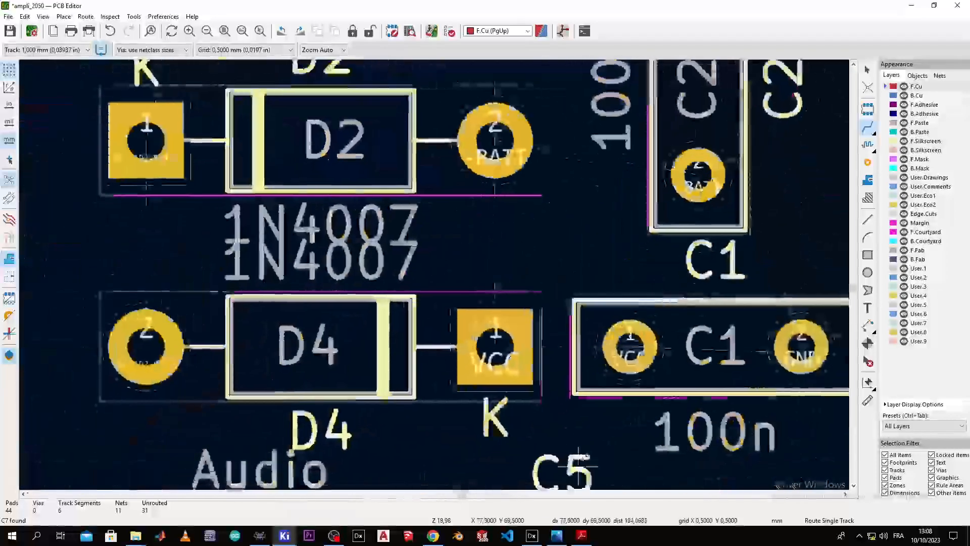
{"action": "scroll", "coordinate": [582, 464], "scroll_direction": "down", "scroll_amount": 3}
{"action": "scroll", "coordinate": [325, 401], "scroll_direction": "up", "scroll_amount": 2}
{"action": "scroll", "coordinate": [403, 306], "scroll_direction": "down", "scroll_amount": 3}
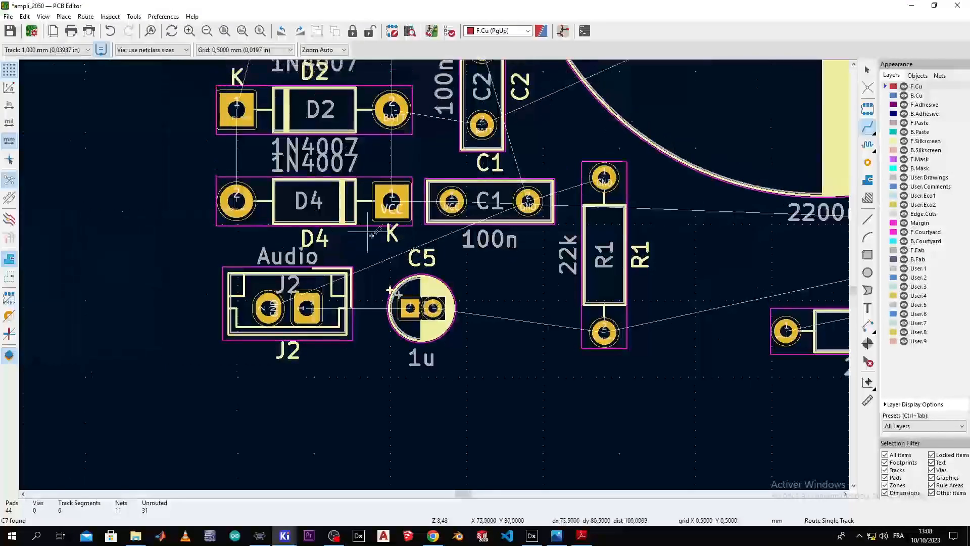
{"action": "middle_click_drag", "start_coordinate": [269, 246], "coordinate": [402, 380]}
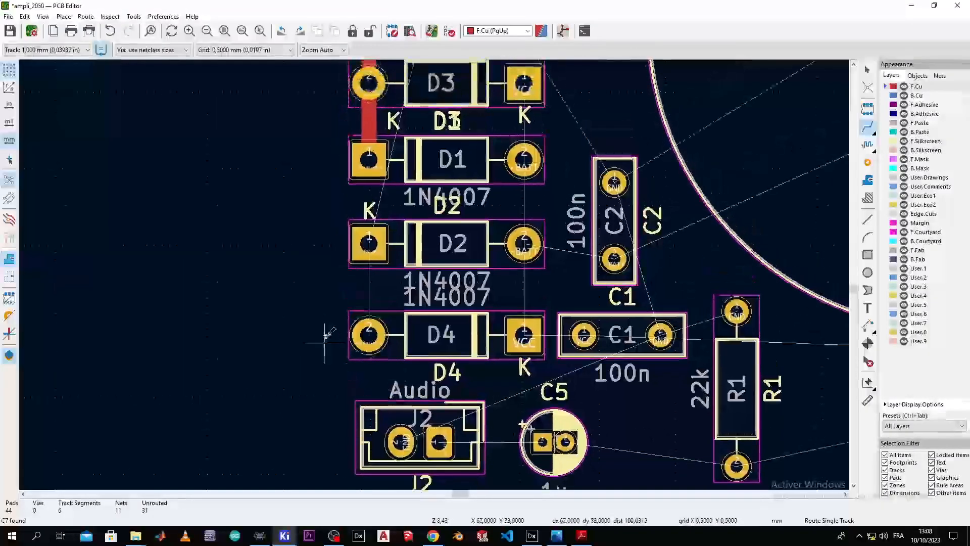
Step: Route a track from D4's round pad to D2's square pad
{"action": "left_click", "coordinate": [369, 334]}
{"action": "left_click", "coordinate": [369, 242]}
{"action": "middle_click_drag", "start_coordinate": [369, 241], "coordinate": [351, 326]}
Step: Run a track from D2's square pad up to J1's left pad
{"action": "left_click", "coordinate": [351, 326]}
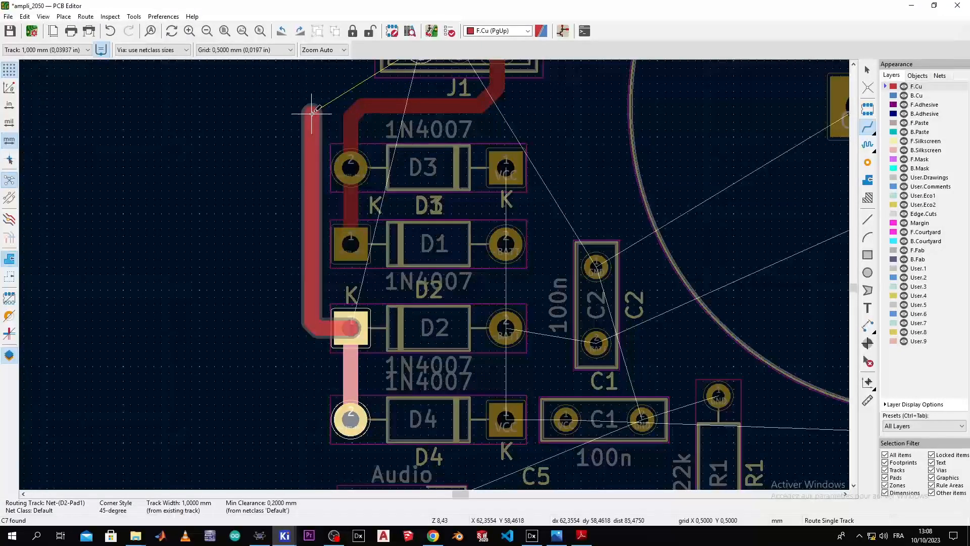
{"action": "scroll", "coordinate": [314, 92], "scroll_direction": "down", "scroll_amount": 3}
{"action": "scroll", "coordinate": [433, 273], "scroll_direction": "up", "scroll_amount": 3}
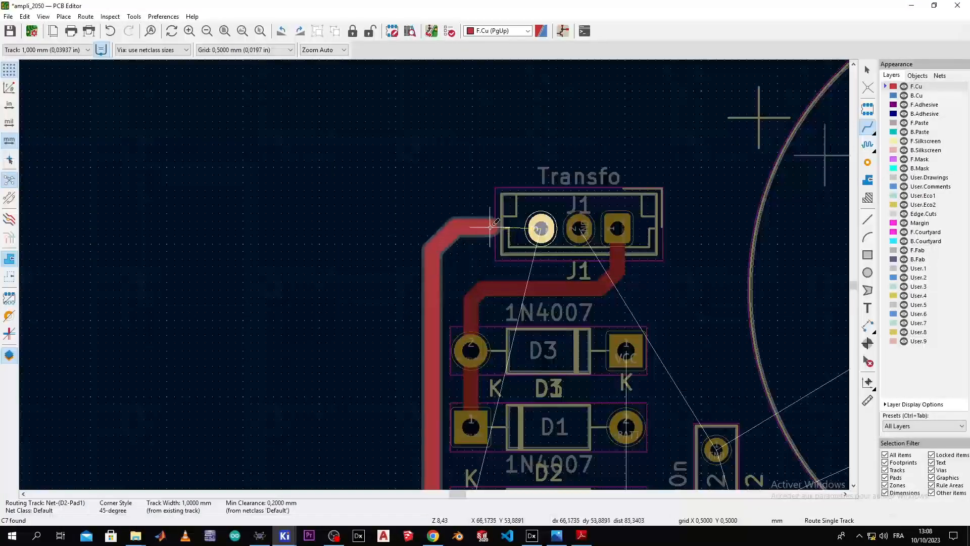
{"action": "left_click", "coordinate": [538, 225]}
{"action": "scroll", "coordinate": [487, 428], "scroll_direction": "down", "scroll_amount": 3}
{"action": "scroll", "coordinate": [487, 429], "scroll_direction": "up", "scroll_amount": 3}
{"action": "scroll", "coordinate": [487, 428], "scroll_direction": "down", "scroll_amount": 2}
{"action": "scroll", "coordinate": [487, 428], "scroll_direction": "down", "scroll_amount": 2}
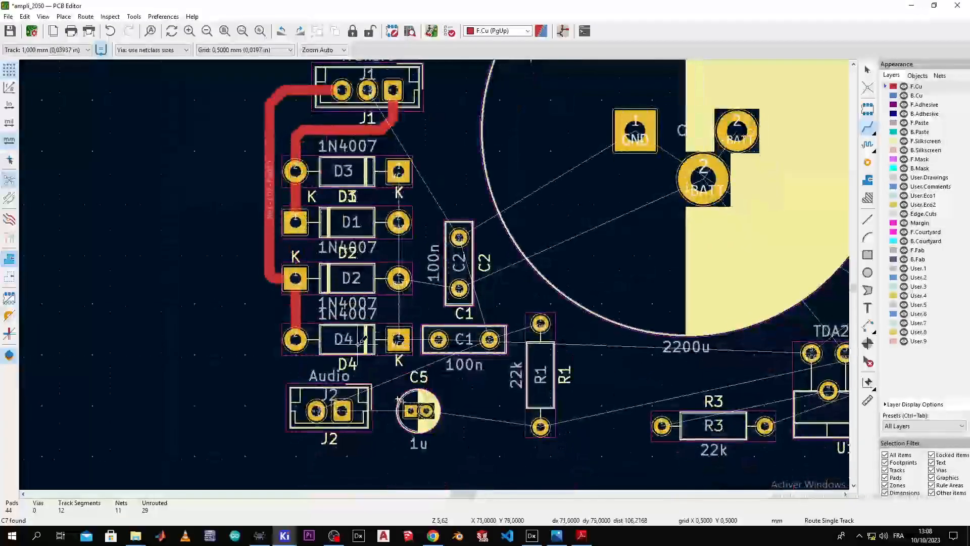
{"action": "scroll", "coordinate": [433, 274], "scroll_direction": "up", "scroll_amount": 3}
{"action": "scroll", "coordinate": [433, 274], "scroll_direction": "up", "scroll_amount": 3}
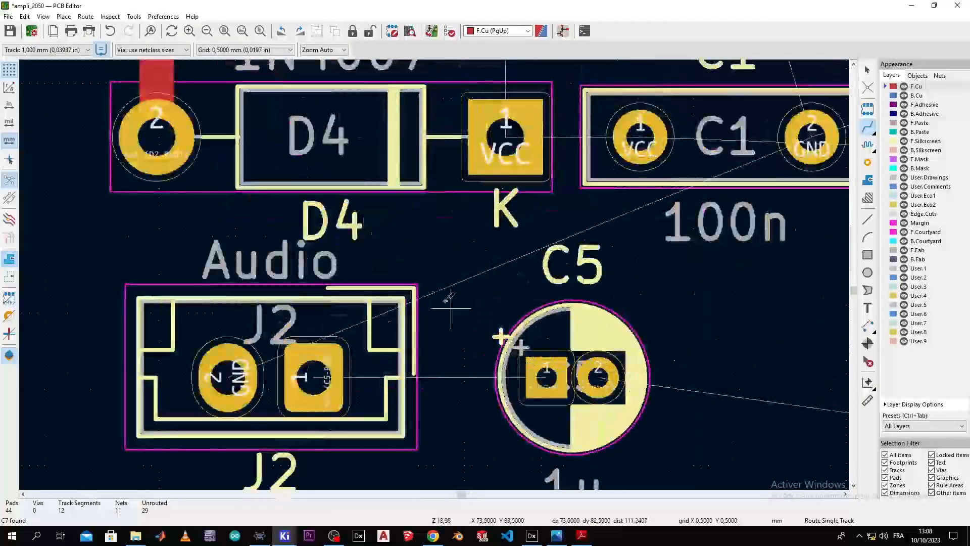
Step: Route a track from J2's square pad to C5's positive pad
{"action": "left_click", "coordinate": [354, 320]}
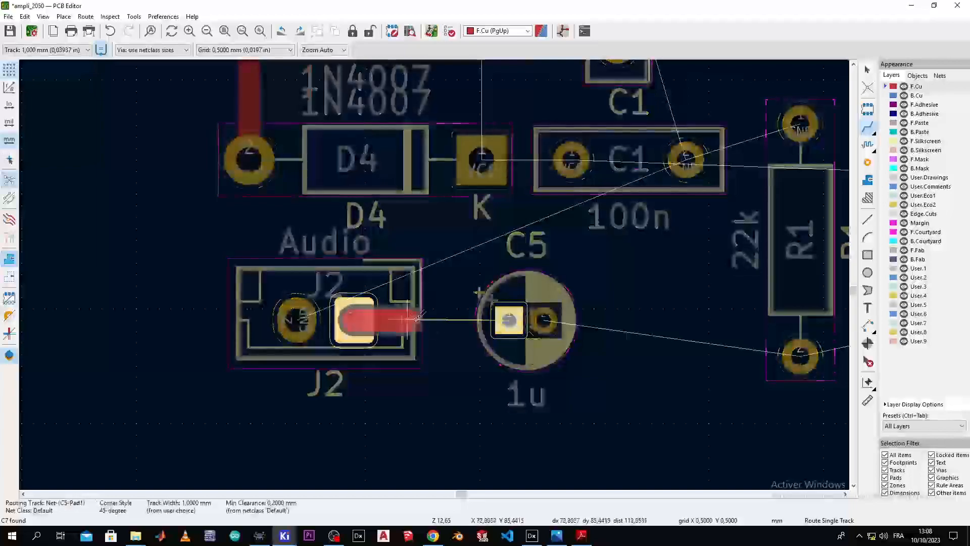
{"action": "left_click", "coordinate": [511, 320]}
{"action": "scroll", "coordinate": [510, 320], "scroll_direction": "down", "scroll_amount": 4}
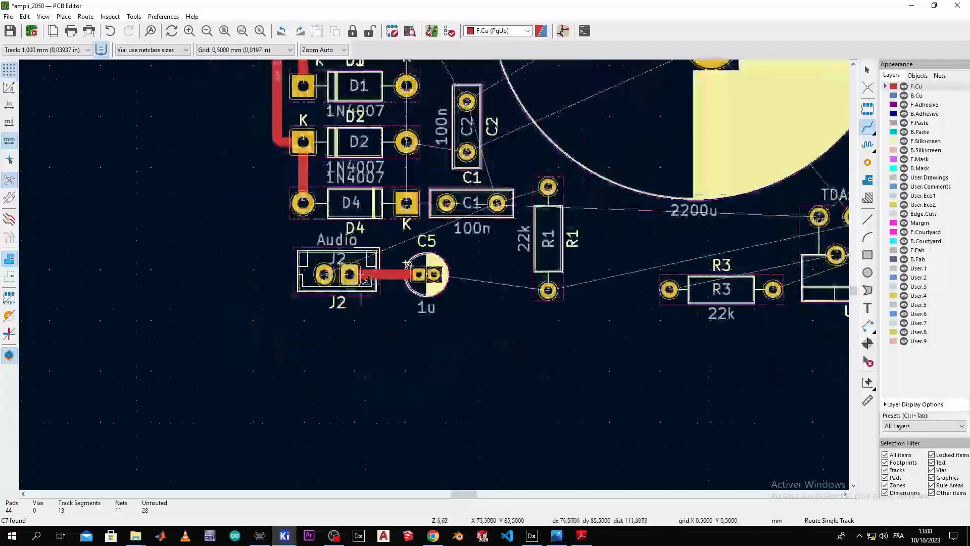
{"action": "scroll", "coordinate": [435, 271], "scroll_direction": "up", "scroll_amount": 4}
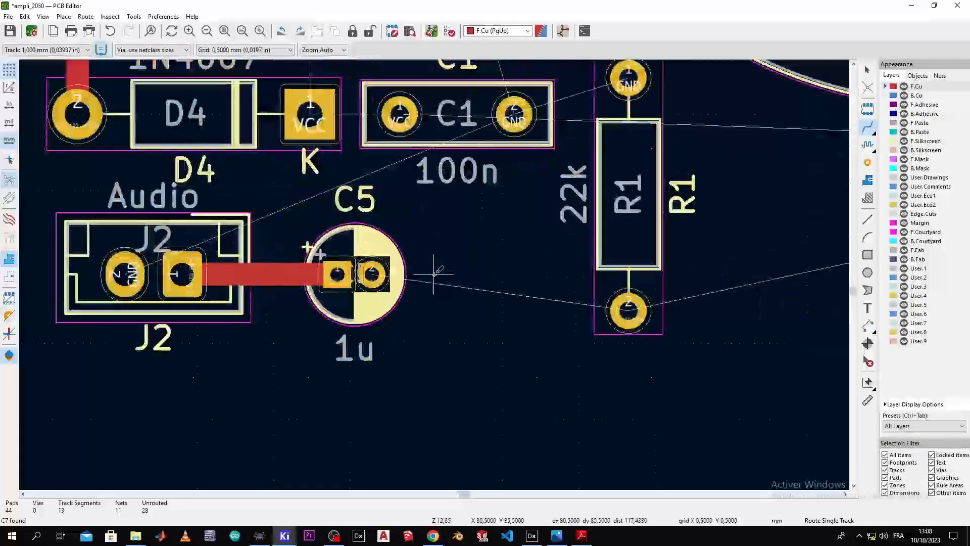
Step: Run a track from C5's second pad rightward to R1's lower pad
{"action": "left_click", "coordinate": [287, 277]}
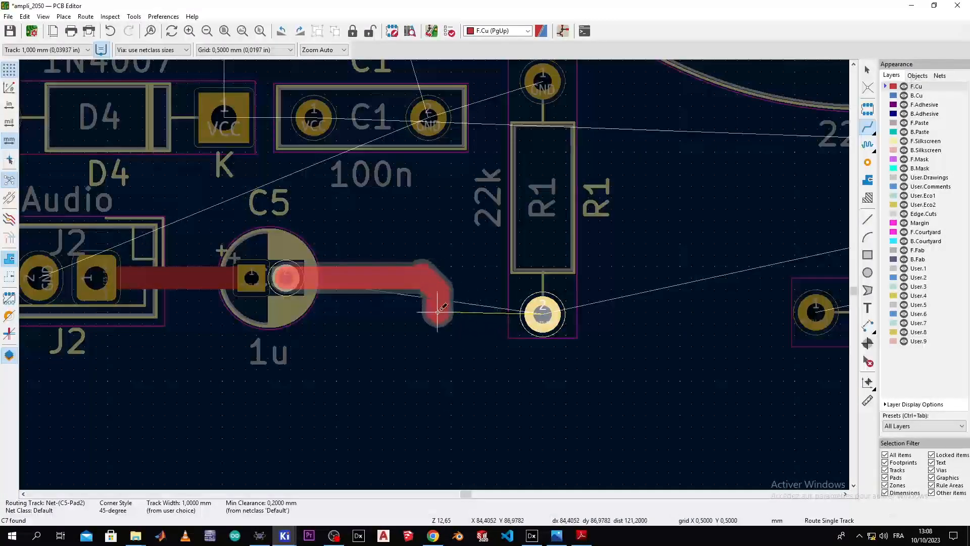
{"action": "left_click", "coordinate": [437, 310]}
{"action": "key", "text": "Escape"}
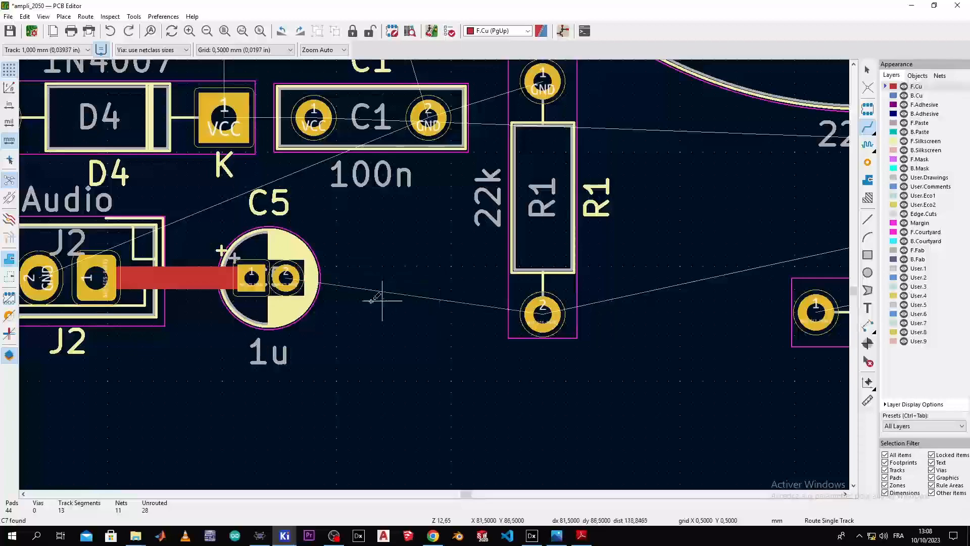
{"action": "left_click", "coordinate": [286, 276]}
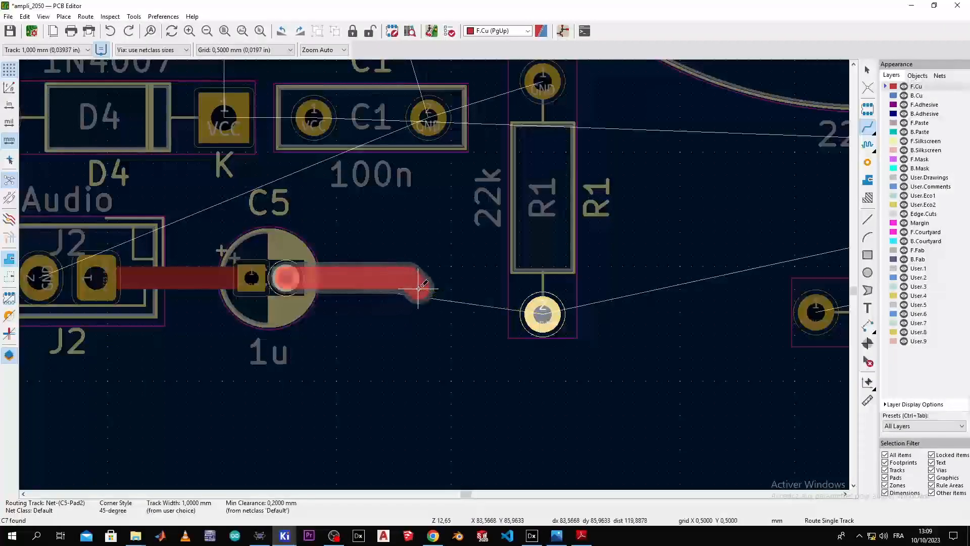
{"action": "left_click", "coordinate": [543, 310]}
{"action": "scroll", "coordinate": [543, 311], "scroll_direction": "down", "scroll_amount": 3}
{"action": "scroll", "coordinate": [433, 275], "scroll_direction": "up", "scroll_amount": 3}
{"action": "middle_click_drag", "start_coordinate": [433, 275], "coordinate": [250, 349]}
{"action": "scroll", "coordinate": [432, 271], "scroll_direction": "down", "scroll_amount": 2}
{"action": "scroll", "coordinate": [403, 336], "scroll_direction": "up", "scroll_amount": 2}
{"action": "middle_click_drag", "start_coordinate": [388, 336], "coordinate": [208, 303]}
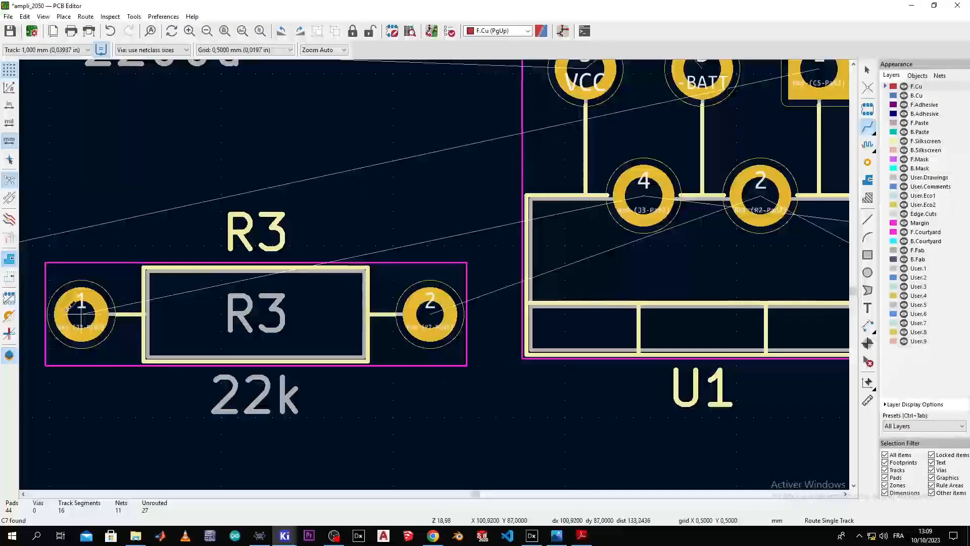
Step: Route a track from R3's left pad to U1 pin 4
{"action": "left_click", "coordinate": [70, 309]}
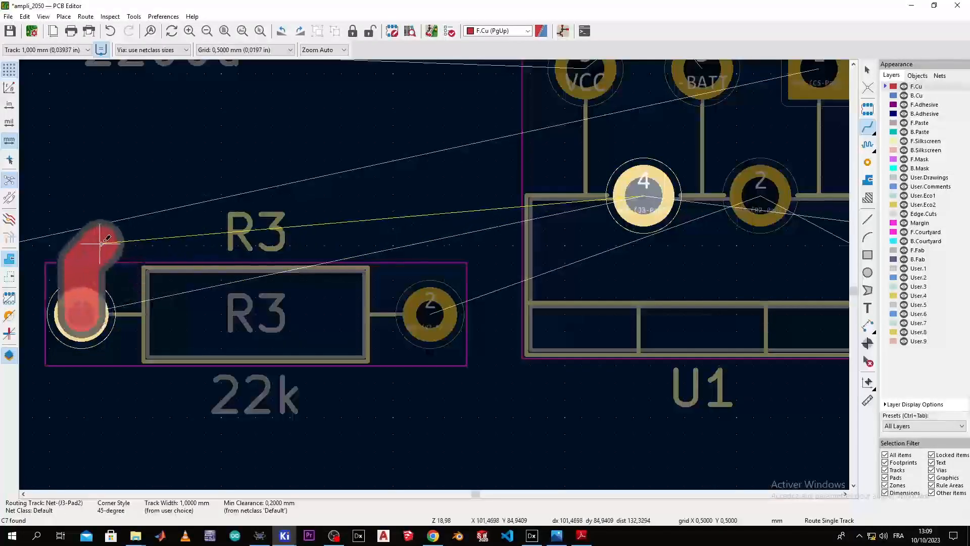
{"action": "left_click", "coordinate": [546, 197]}
{"action": "scroll", "coordinate": [434, 278], "scroll_direction": "down", "scroll_amount": 3}
{"action": "scroll", "coordinate": [408, 281], "scroll_direction": "up", "scroll_amount": 2}
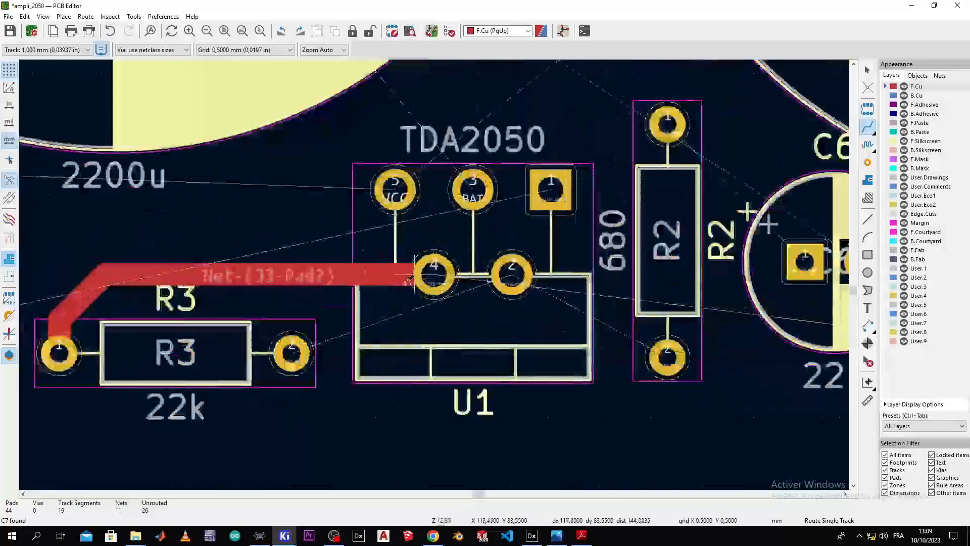
Step: Connect R3's right pad to U1 pin 2 with a track
{"action": "middle_click_drag", "start_coordinate": [414, 275], "coordinate": [314, 267]}
{"action": "left_click", "coordinate": [191, 345]}
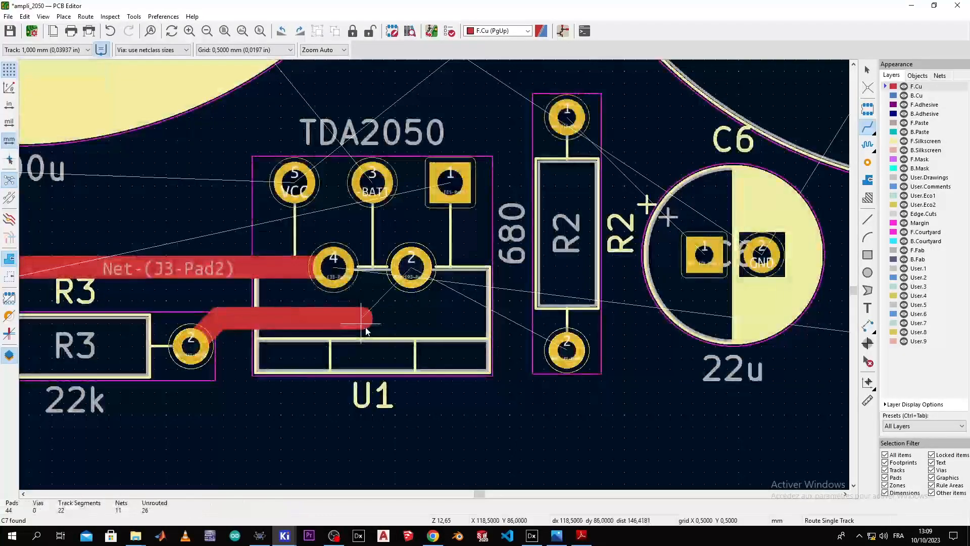
{"action": "key", "text": "Escape"}
{"action": "left_click", "coordinate": [193, 347]}
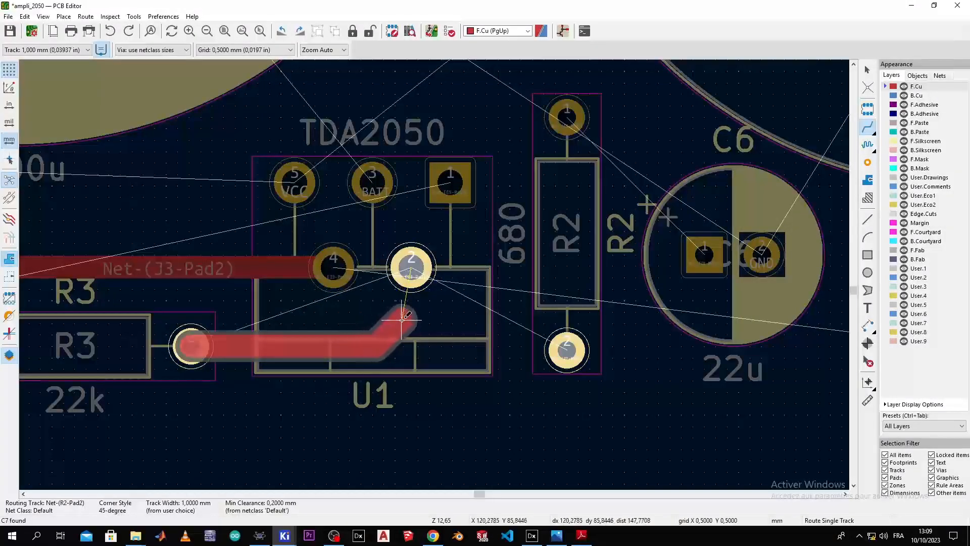
{"action": "left_click", "coordinate": [414, 273]}
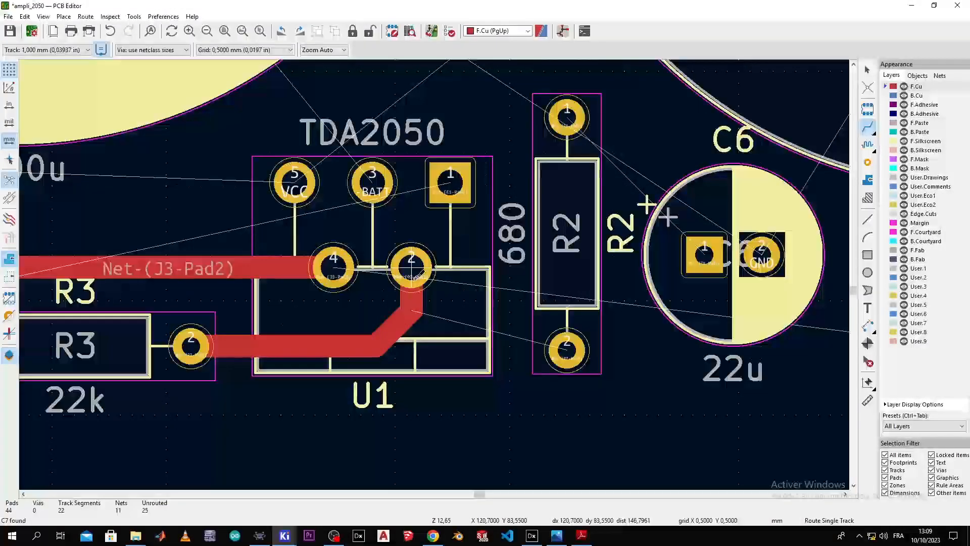
Step: Route a track from R2's lower pad to U1 pin 2
{"action": "scroll", "coordinate": [460, 302], "scroll_direction": "up", "scroll_amount": 2}
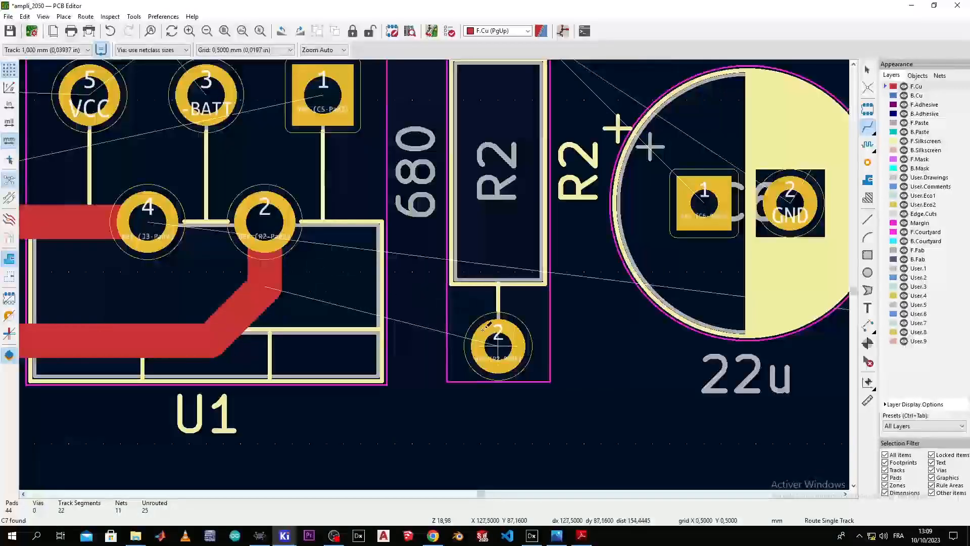
{"action": "left_click", "coordinate": [487, 326]}
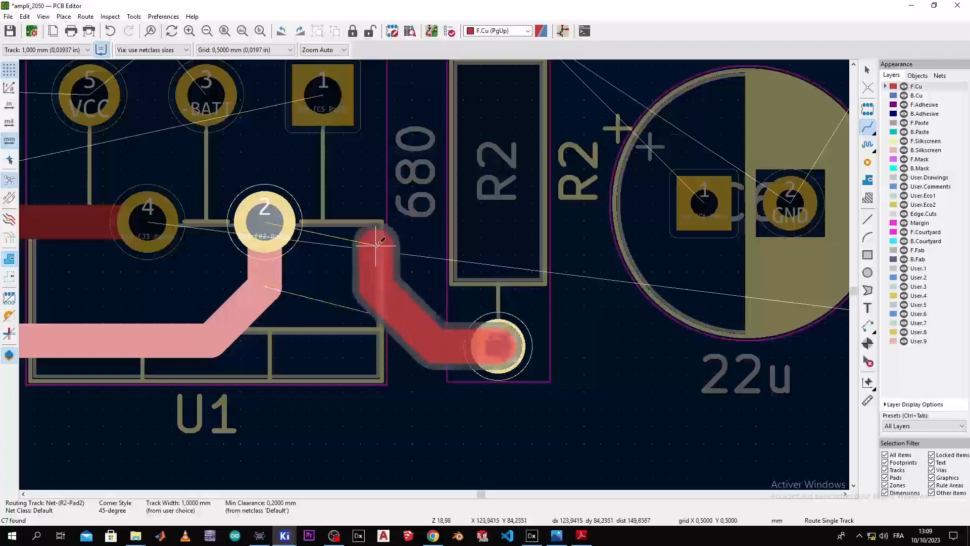
{"action": "left_click", "coordinate": [273, 226]}
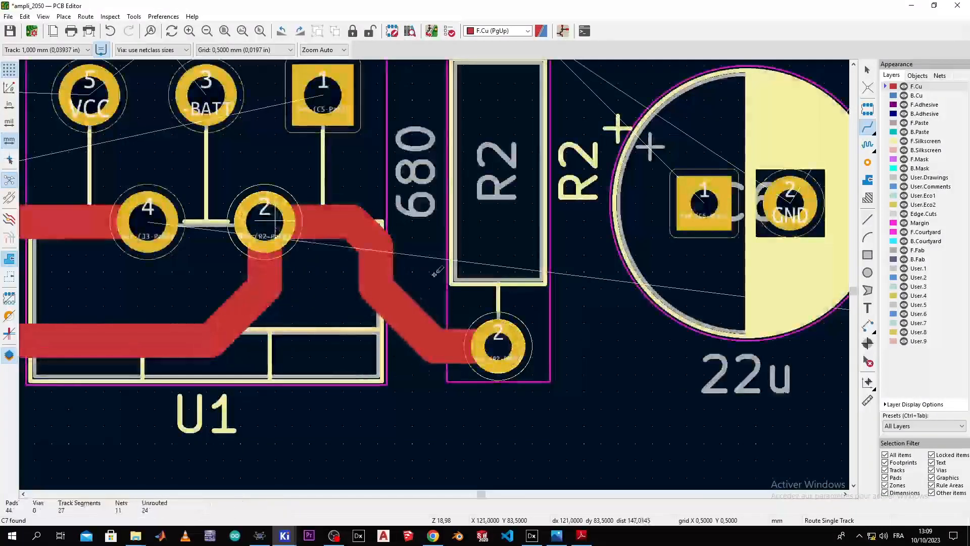
{"action": "scroll", "coordinate": [272, 226], "scroll_direction": "down", "scroll_amount": 3}
{"action": "scroll", "coordinate": [430, 276], "scroll_direction": "up", "scroll_amount": 3}
Step: Begin a new track from R1's lower pad
{"action": "scroll", "coordinate": [433, 273], "scroll_direction": "down", "scroll_amount": 3}
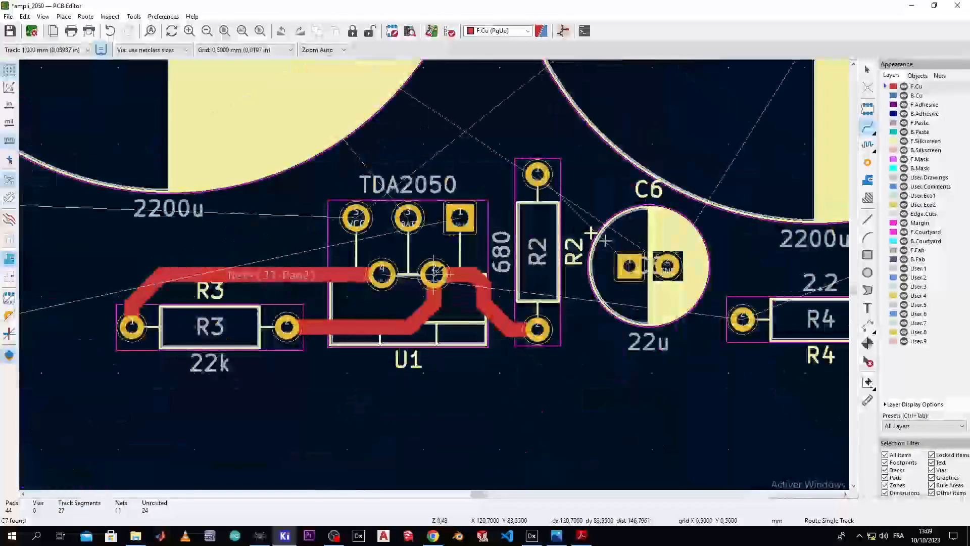
{"action": "scroll", "coordinate": [434, 274], "scroll_direction": "down", "scroll_amount": 3}
{"action": "scroll", "coordinate": [633, 290], "scroll_direction": "up", "scroll_amount": 3}
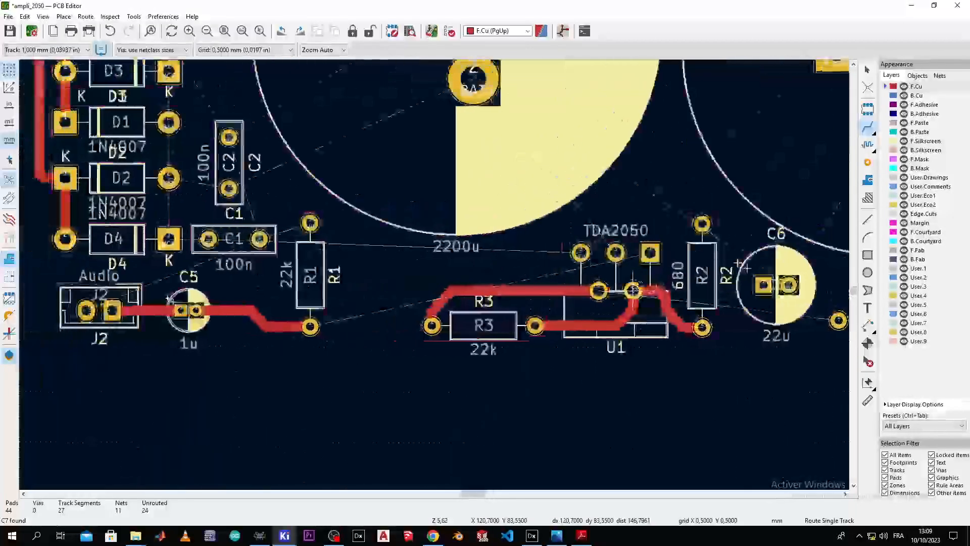
{"action": "scroll", "coordinate": [633, 291], "scroll_direction": "down", "scroll_amount": 1}
{"action": "scroll", "coordinate": [553, 314], "scroll_direction": "up", "scroll_amount": 4}
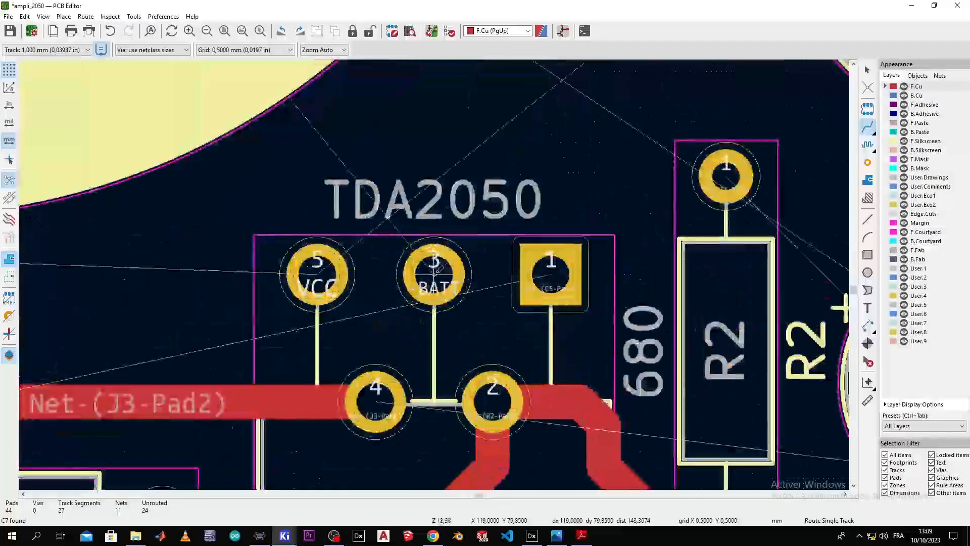
{"action": "scroll", "coordinate": [434, 274], "scroll_direction": "down", "scroll_amount": 3}
{"action": "scroll", "coordinate": [401, 299], "scroll_direction": "down", "scroll_amount": 1}
{"action": "left_click", "coordinate": [163, 347]}
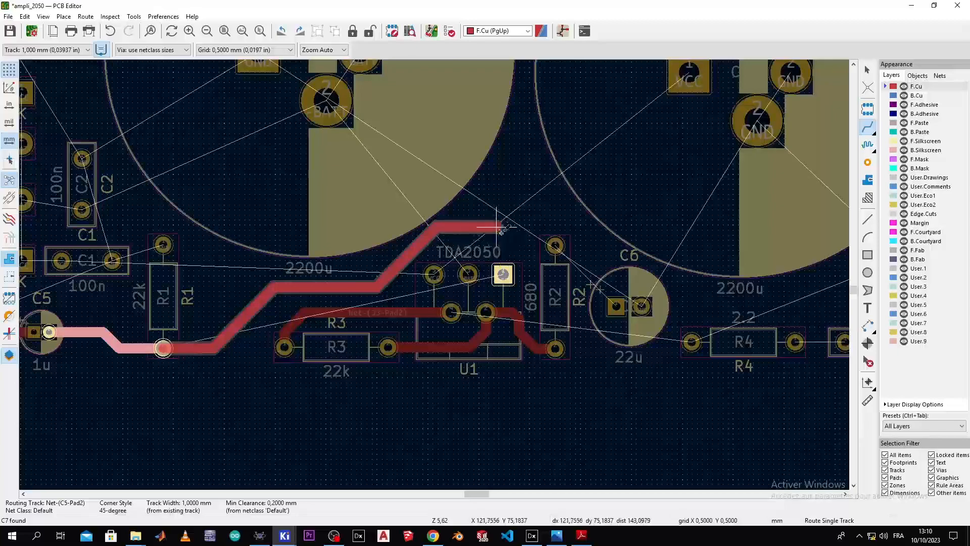
Step: Finish the R1 track on U1's square pin 1
{"action": "left_click", "coordinate": [504, 273]}
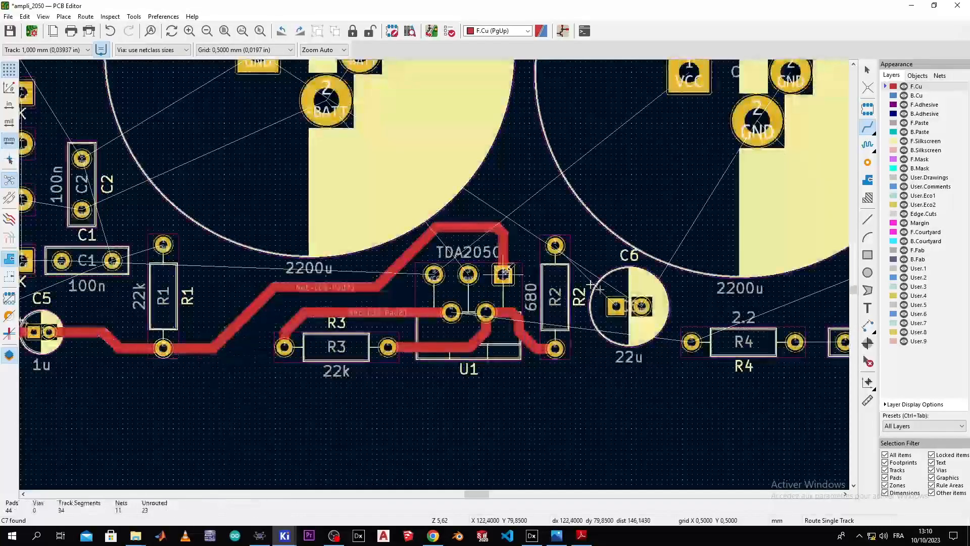
{"action": "scroll", "coordinate": [504, 273], "scroll_direction": "down", "scroll_amount": 2}
{"action": "scroll", "coordinate": [437, 270], "scroll_direction": "up", "scroll_amount": 5}
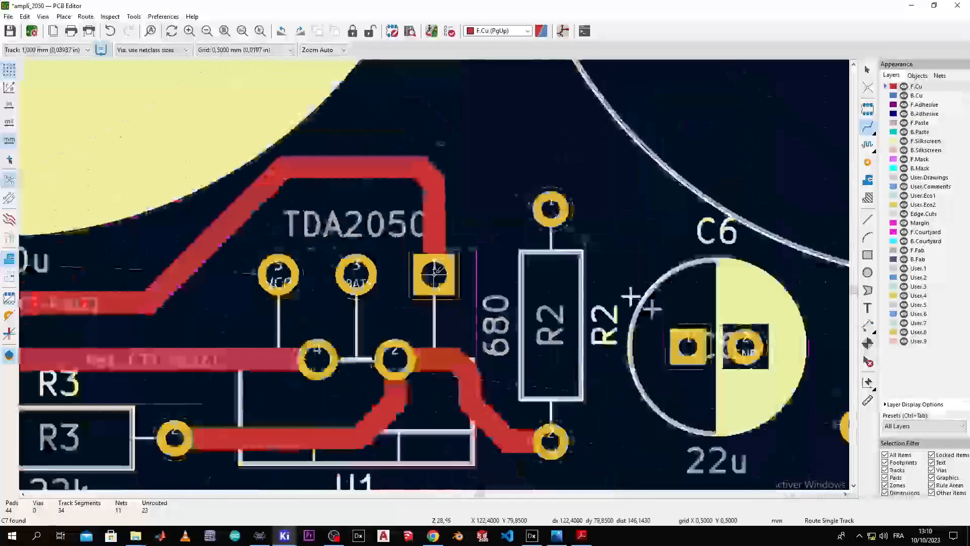
{"action": "scroll", "coordinate": [438, 270], "scroll_direction": "down", "scroll_amount": 2}
{"action": "scroll", "coordinate": [441, 301], "scroll_direction": "up", "scroll_amount": 2}
{"action": "middle_click_drag", "start_coordinate": [441, 301], "coordinate": [339, 232]}
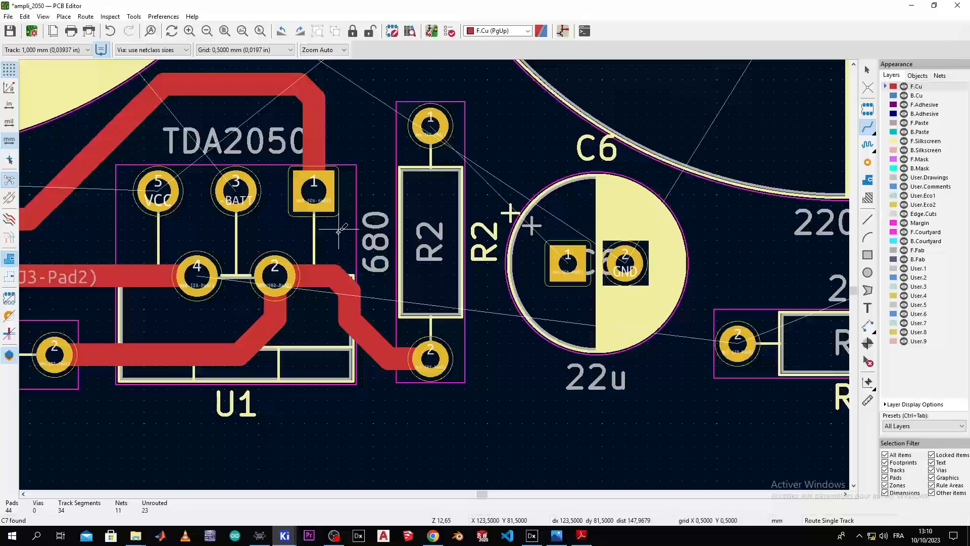
{"action": "scroll", "coordinate": [339, 232], "scroll_direction": "down", "scroll_amount": 2}
{"action": "scroll", "coordinate": [444, 269], "scroll_direction": "up", "scroll_amount": 2}
{"action": "middle_click_drag", "start_coordinate": [434, 275], "coordinate": [180, 210]}
{"action": "scroll", "coordinate": [360, 218], "scroll_direction": "down", "scroll_amount": 3}
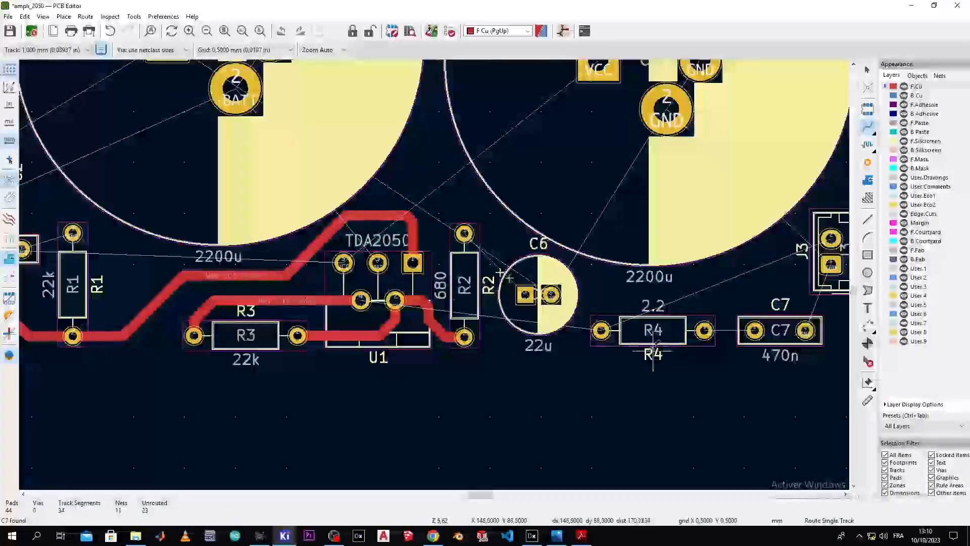
{"action": "scroll", "coordinate": [653, 354], "scroll_direction": "up", "scroll_amount": 3}
{"action": "middle_click_drag", "start_coordinate": [433, 273], "coordinate": [595, 414]}
Step: Route a track from C6 pad 1 to R2 pad 1
{"action": "left_click", "coordinate": [485, 301]}
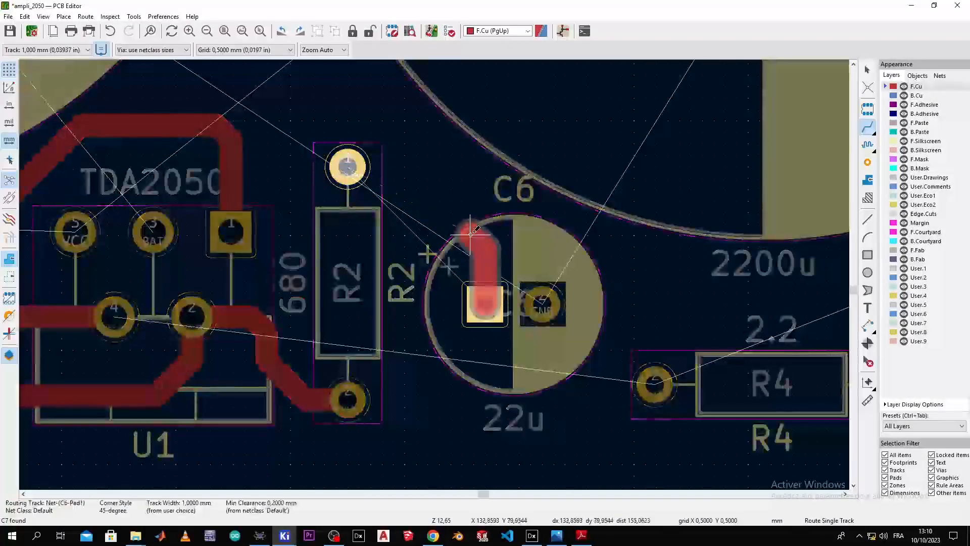
{"action": "left_click", "coordinate": [360, 168]}
{"action": "scroll", "coordinate": [435, 272], "scroll_direction": "down", "scroll_amount": 3}
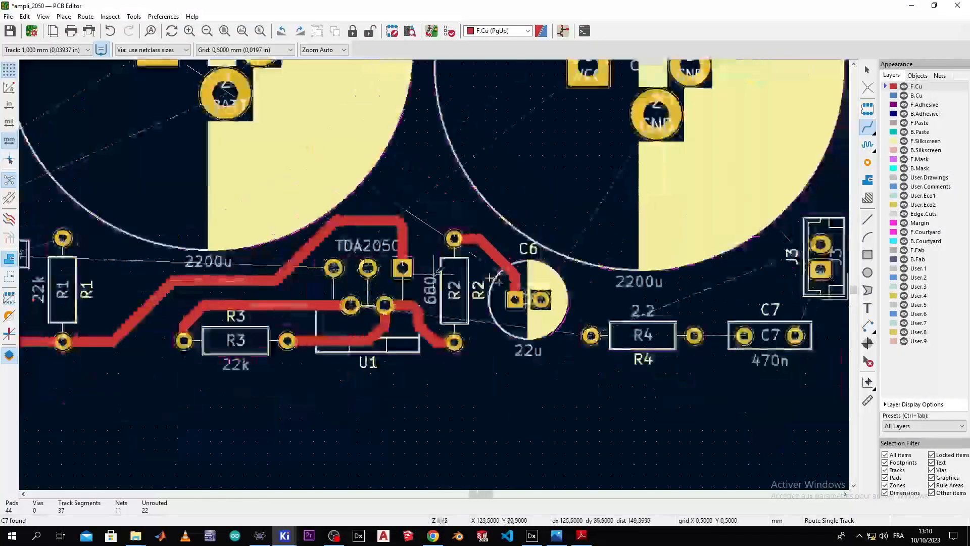
{"action": "scroll", "coordinate": [436, 272], "scroll_direction": "up", "scroll_amount": 3}
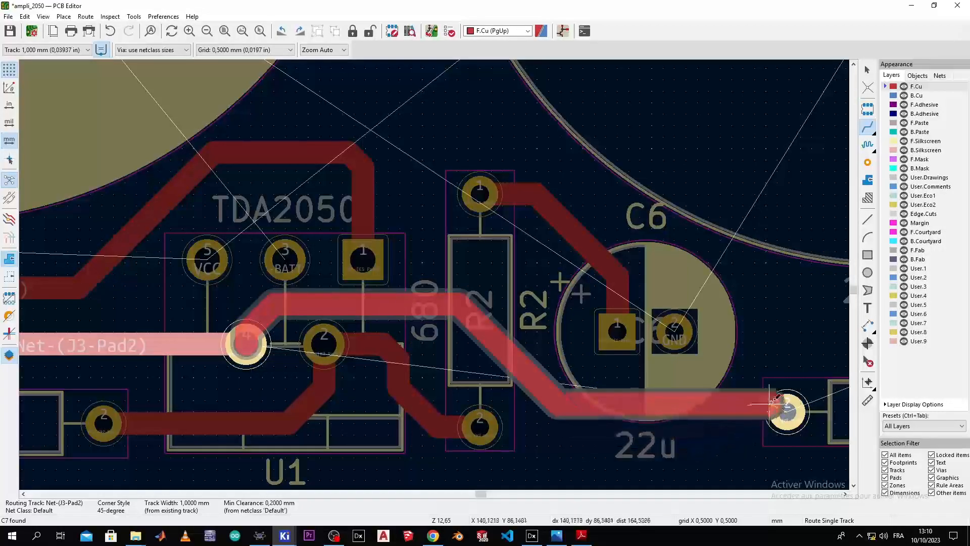
Step: Complete the U1 track at R4's left pad, and join R4's right pad to C7
{"action": "left_click", "coordinate": [786, 411]}
{"action": "scroll", "coordinate": [737, 408], "scroll_direction": "down", "scroll_amount": 3}
{"action": "scroll", "coordinate": [425, 274], "scroll_direction": "up", "scroll_amount": 1}
{"action": "middle_click_drag", "start_coordinate": [674, 255], "coordinate": [423, 308]}
{"action": "left_click", "coordinate": [385, 327]}
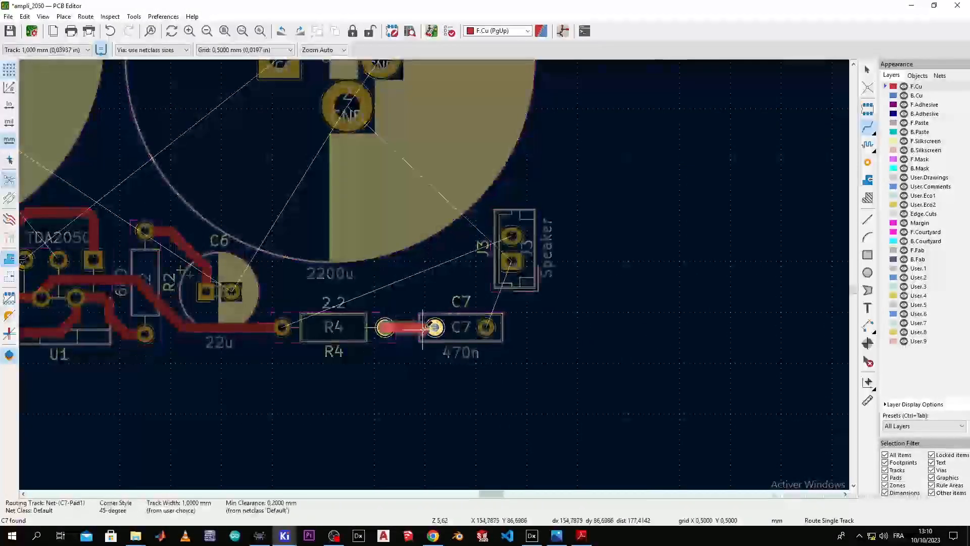
{"action": "left_click", "coordinate": [435, 327]}
{"action": "scroll", "coordinate": [406, 311], "scroll_direction": "up", "scroll_amount": 3}
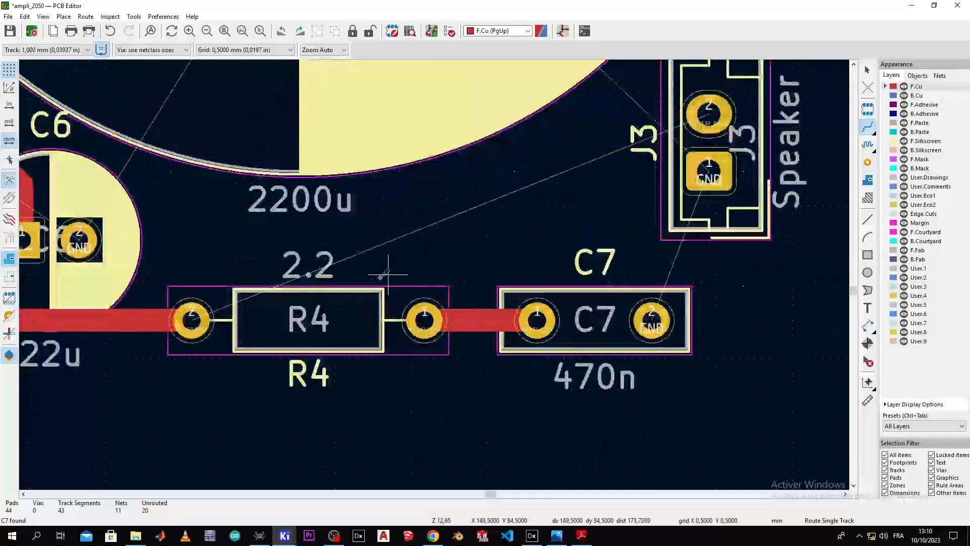
Step: Run a track from R4's left pad to Speaker connector J3 pad 2
{"action": "left_click", "coordinate": [283, 323]}
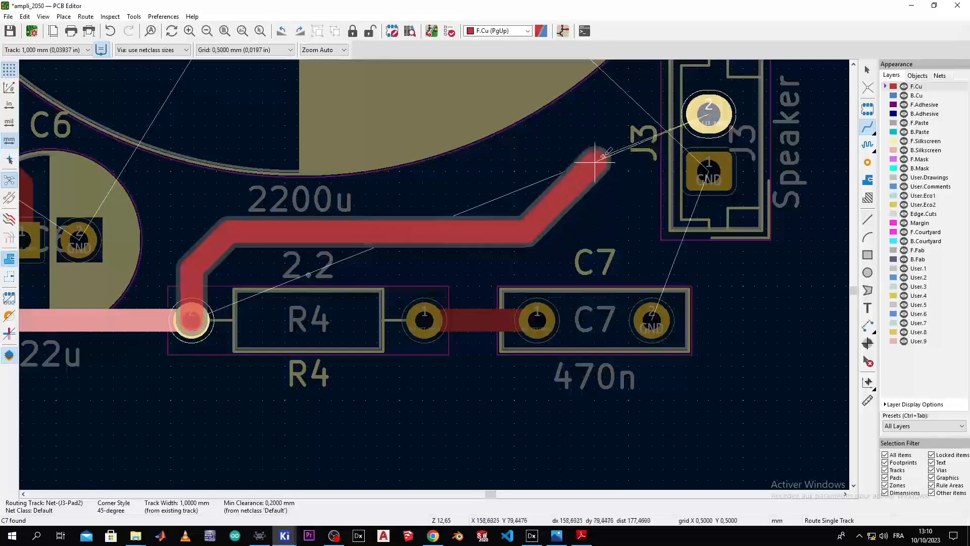
{"action": "left_click", "coordinate": [709, 115]}
{"action": "scroll", "coordinate": [638, 162], "scroll_direction": "down", "scroll_amount": 2}
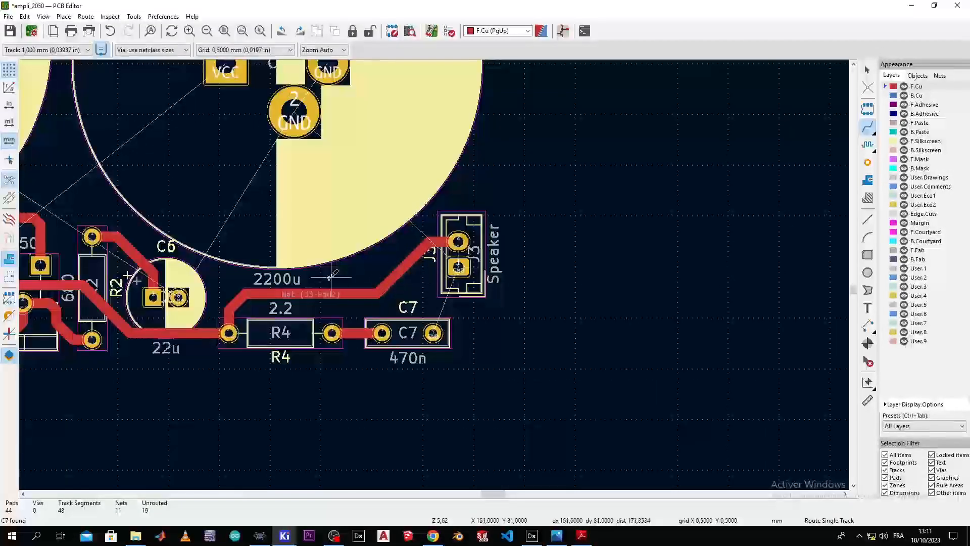
{"action": "scroll", "coordinate": [331, 276], "scroll_direction": "down", "scroll_amount": 2}
{"action": "scroll", "coordinate": [265, 280], "scroll_direction": "up", "scroll_amount": 2}
Step: Pan across the diodes, TDA2050, R4, C6 and Speaker areas, then frame the whole board
{"action": "middle_click_drag", "start_coordinate": [265, 279], "coordinate": [581, 316]}
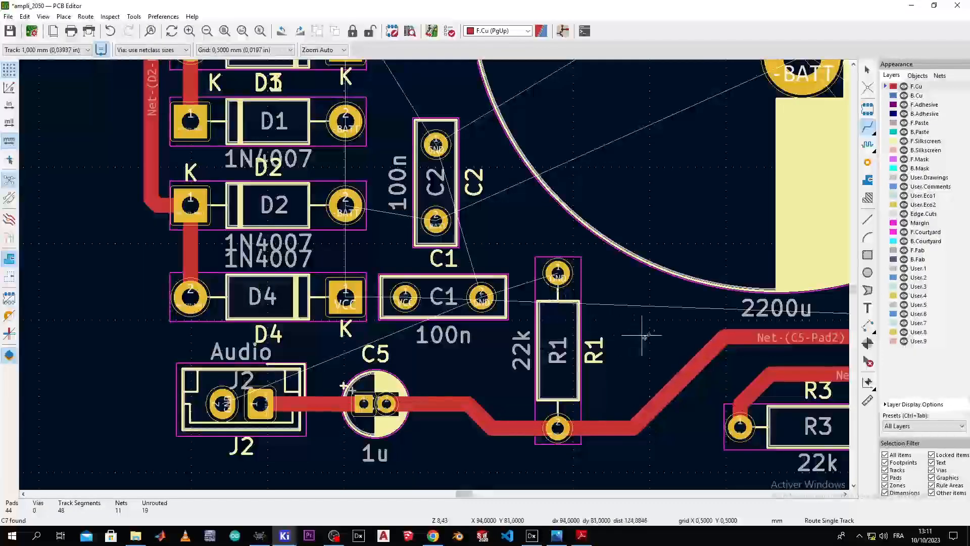
{"action": "middle_click_drag", "start_coordinate": [665, 343], "coordinate": [410, 276]}
{"action": "middle_click_drag", "start_coordinate": [609, 327], "coordinate": [303, 319]}
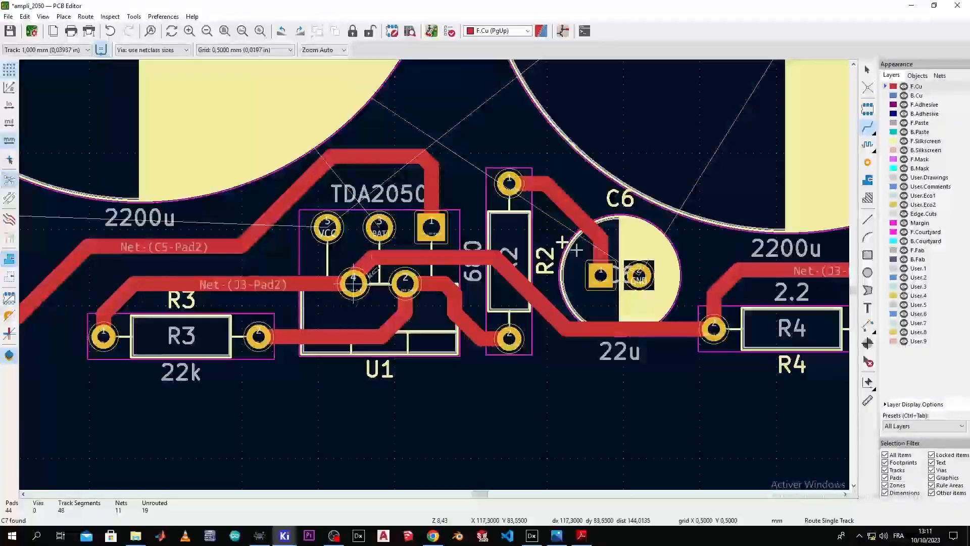
{"action": "middle_click_drag", "start_coordinate": [549, 310], "coordinate": [210, 293]}
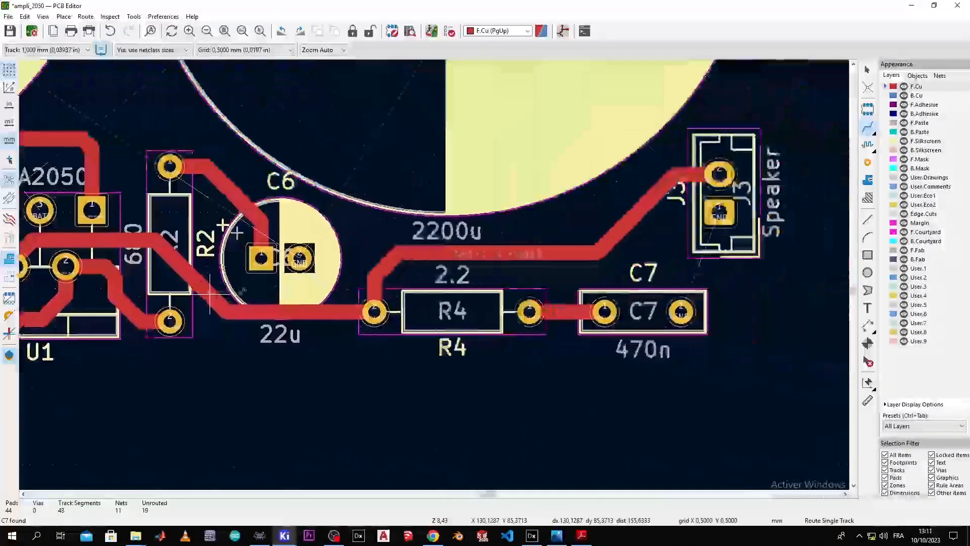
{"action": "middle_click_drag", "start_coordinate": [547, 279], "coordinate": [632, 359]}
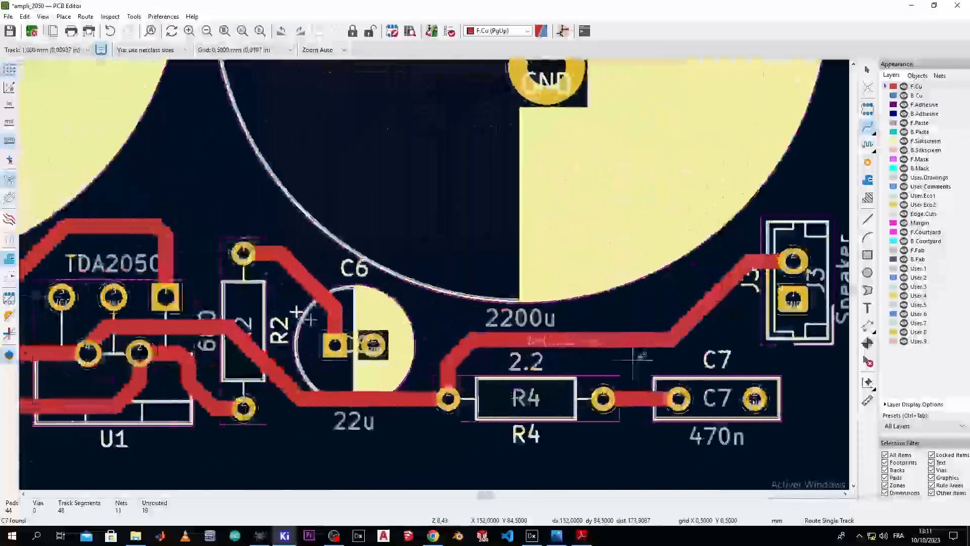
{"action": "scroll", "coordinate": [560, 347], "scroll_direction": "down", "scroll_amount": 5}
{"action": "middle_click_drag", "start_coordinate": [278, 212], "coordinate": [426, 244]}
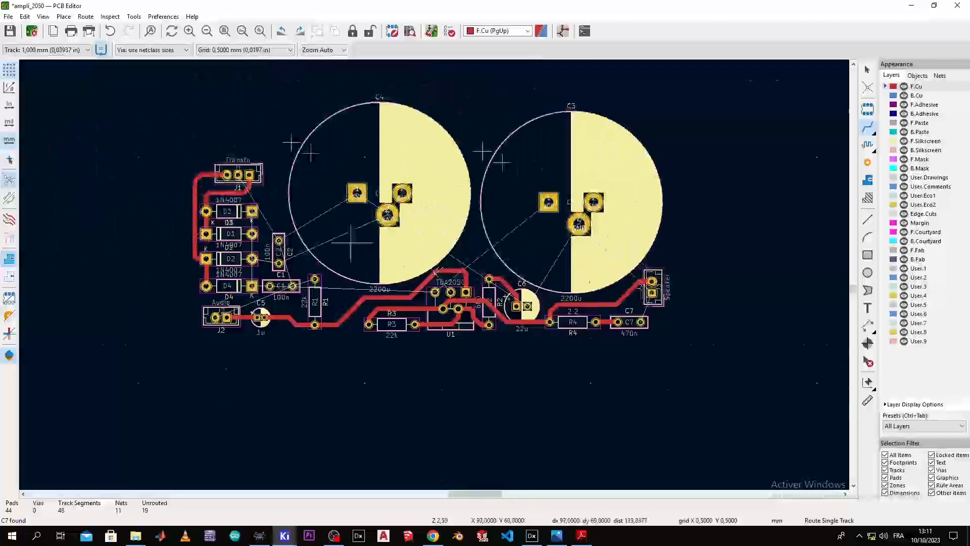
{"action": "scroll", "coordinate": [354, 244], "scroll_direction": "up", "scroll_amount": 2}
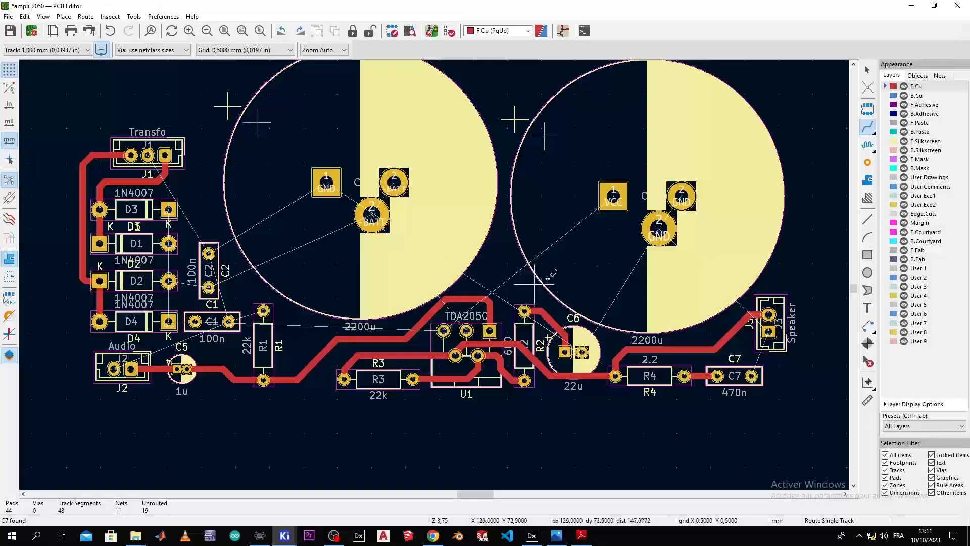
{"action": "middle_click_drag", "start_coordinate": [506, 226], "coordinate": [508, 272]}
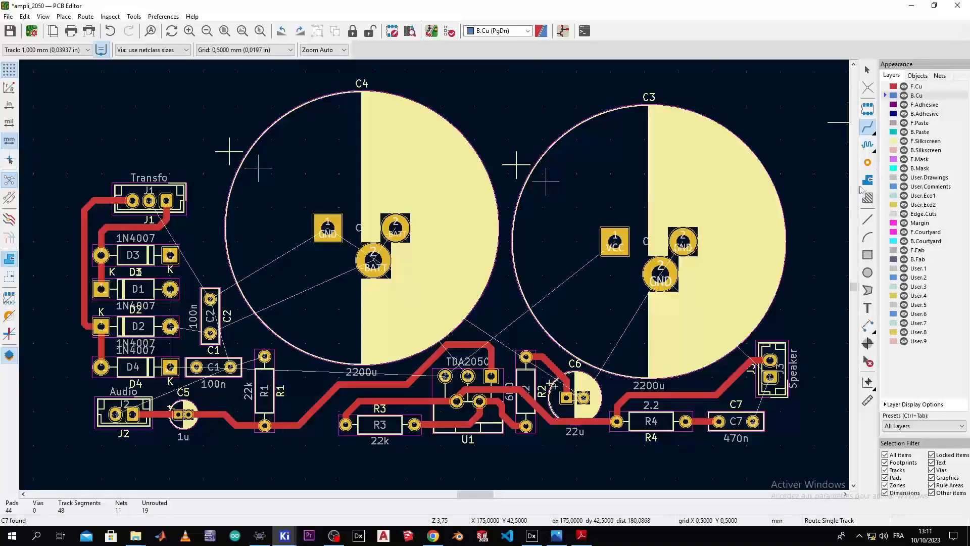
Step: Start a GND filled zone on B.Cu with its first corner above-left of the board
{"action": "middle_click_drag", "start_coordinate": [536, 230], "coordinate": [722, 274]}
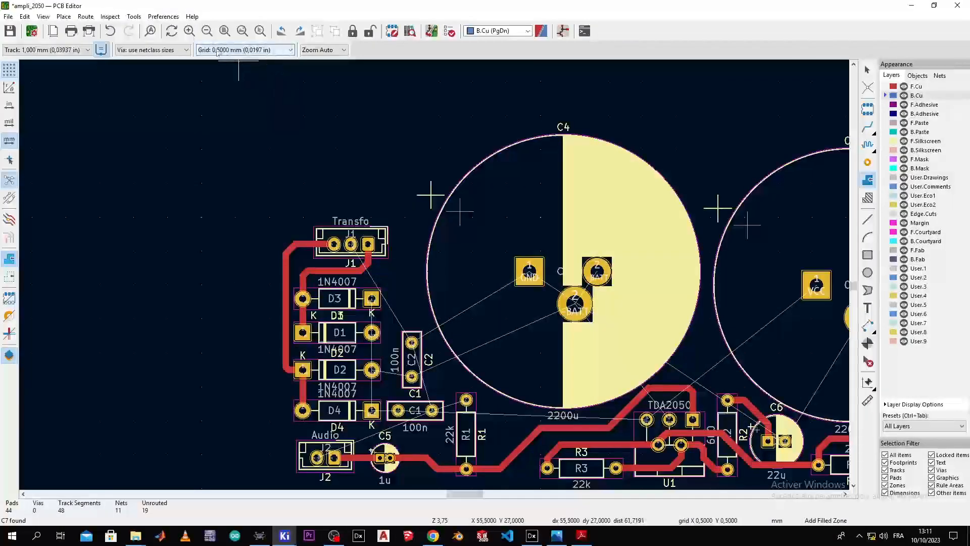
{"action": "scroll", "coordinate": [273, 143], "scroll_direction": "up", "scroll_amount": 1}
{"action": "scroll", "coordinate": [435, 274], "scroll_direction": "down", "scroll_amount": 1}
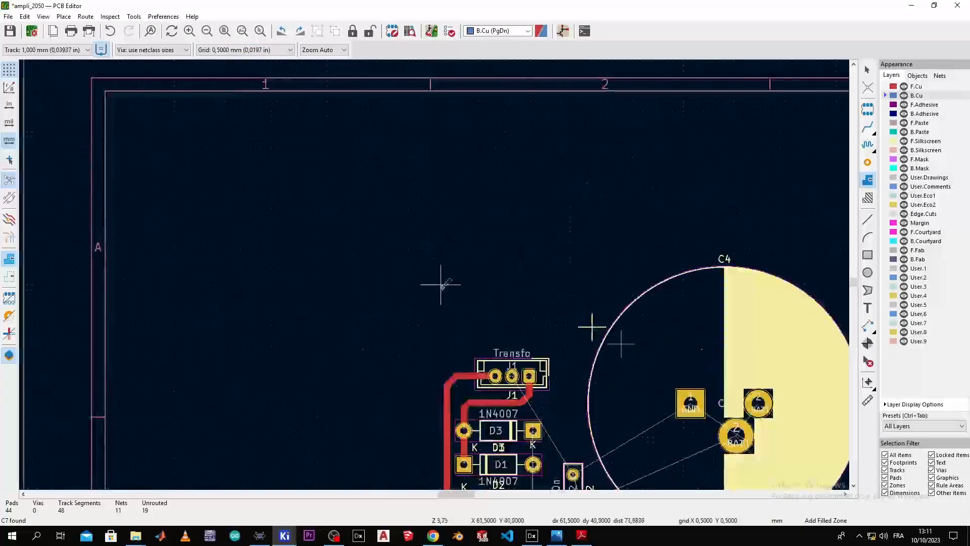
{"action": "middle_click_drag", "start_coordinate": [446, 297], "coordinate": [401, 197]}
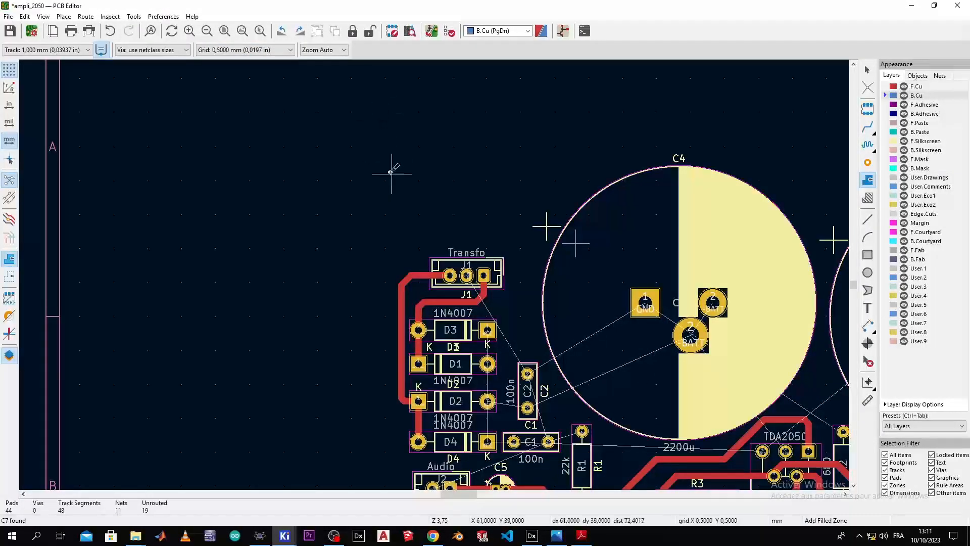
{"action": "scroll", "coordinate": [391, 173], "scroll_direction": "up", "scroll_amount": 1}
{"action": "middle_click_drag", "start_coordinate": [445, 302], "coordinate": [325, 199]}
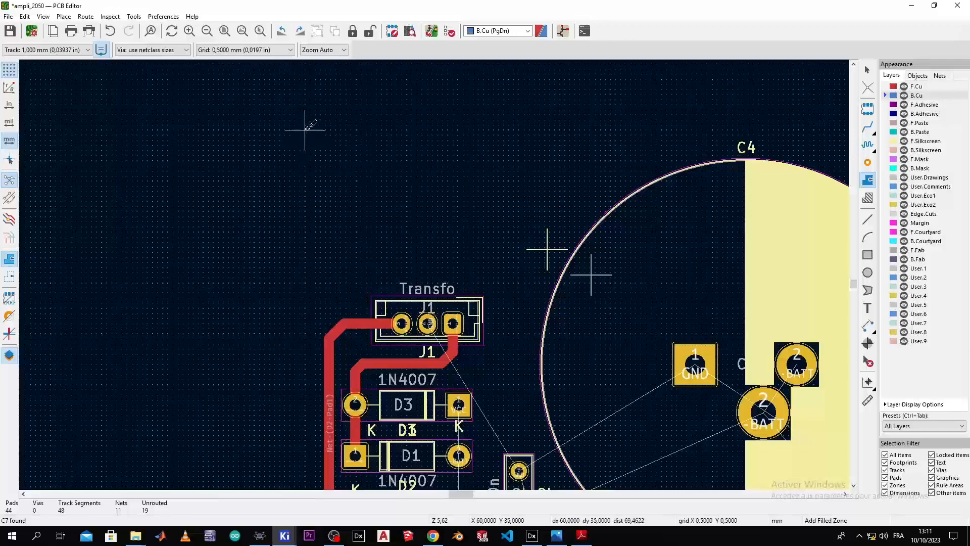
{"action": "left_click", "coordinate": [305, 129]}
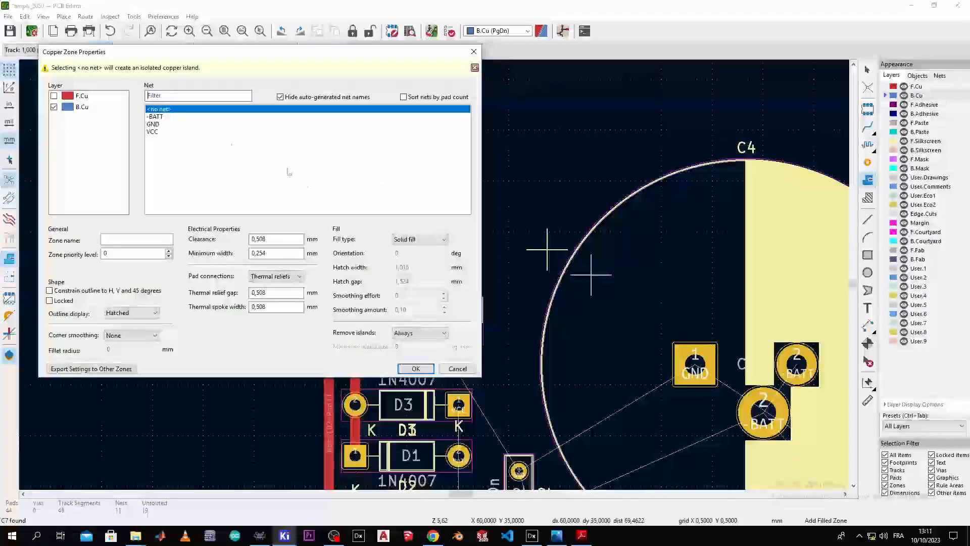
{"action": "left_click", "coordinate": [157, 125]}
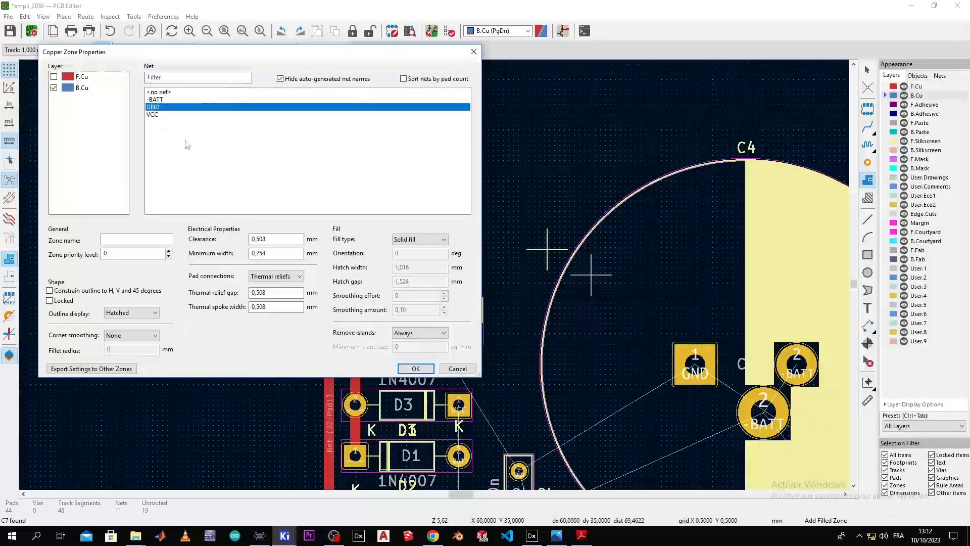
{"action": "left_click", "coordinate": [420, 371]}
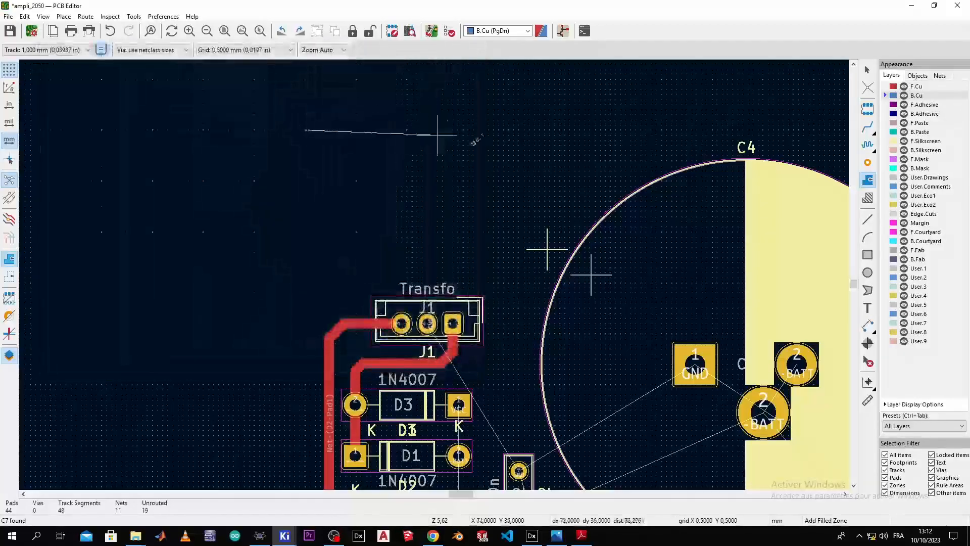
Step: Place the zone's top-right and bottom-right corners past and below the board
{"action": "scroll", "coordinate": [743, 135], "scroll_direction": "down", "scroll_amount": 3}
{"action": "scroll", "coordinate": [454, 293], "scroll_direction": "down", "scroll_amount": 2}
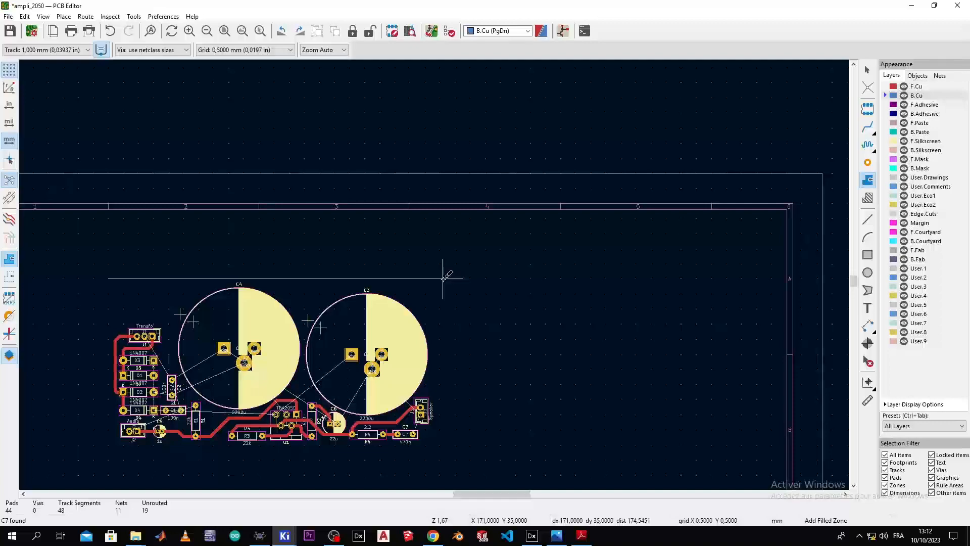
{"action": "left_click", "coordinate": [443, 278]}
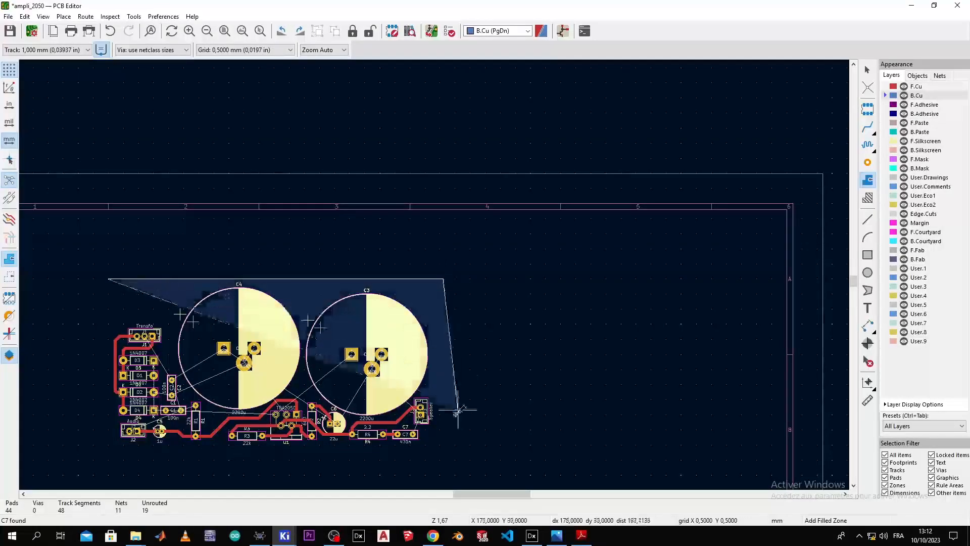
{"action": "left_click", "coordinate": [443, 446]}
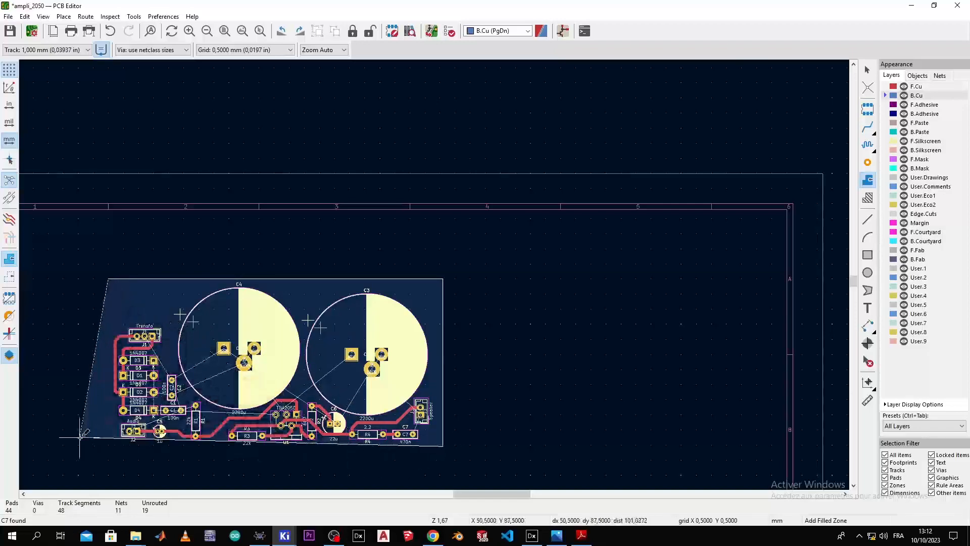
{"action": "scroll", "coordinate": [114, 451], "scroll_direction": "up", "scroll_amount": 5}
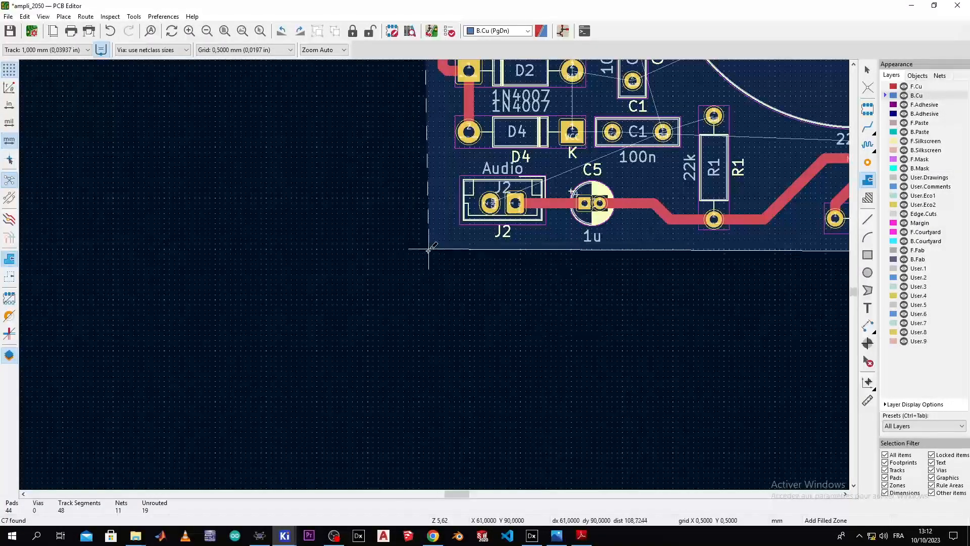
{"action": "scroll", "coordinate": [430, 254], "scroll_direction": "down", "scroll_amount": 6}
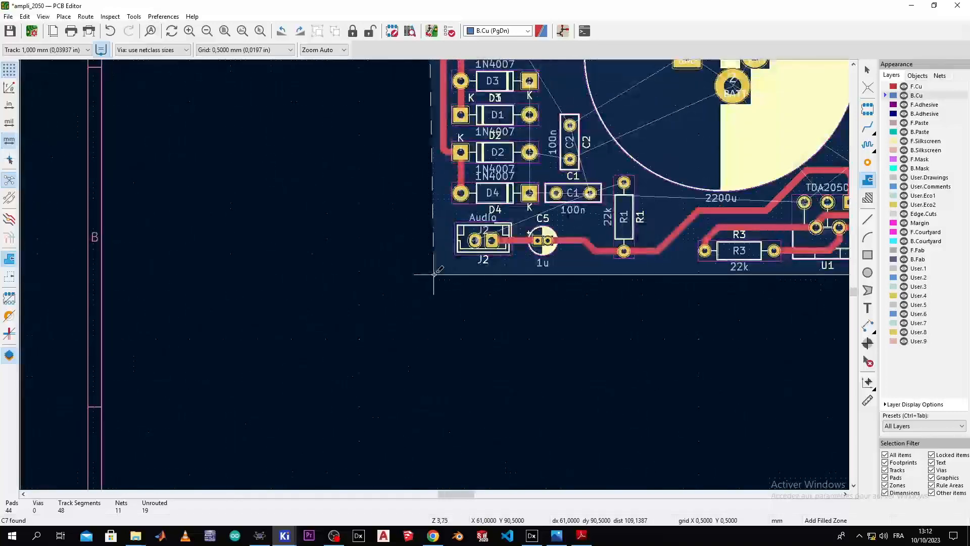
{"action": "scroll", "coordinate": [433, 275], "scroll_direction": "up", "scroll_amount": 3}
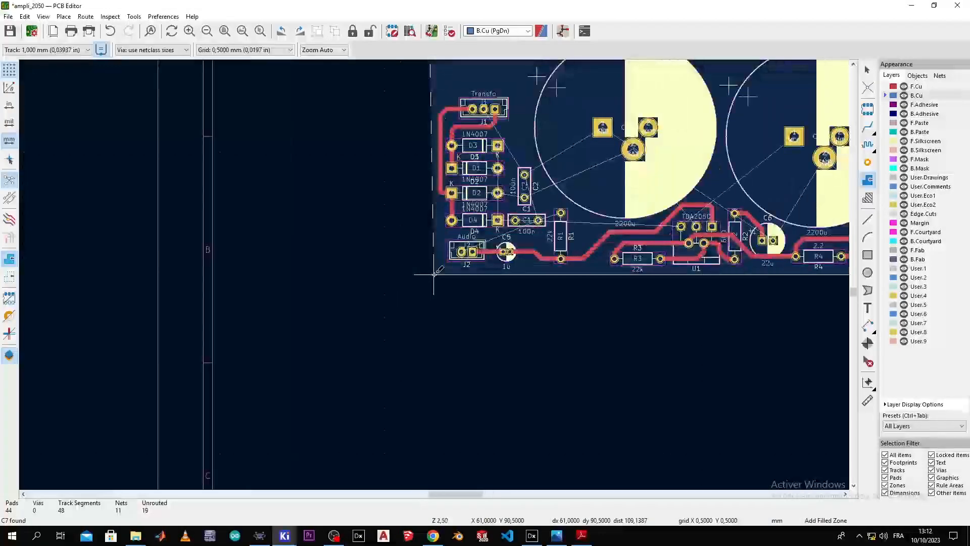
{"action": "scroll", "coordinate": [445, 234], "scroll_direction": "down", "scroll_amount": 5}
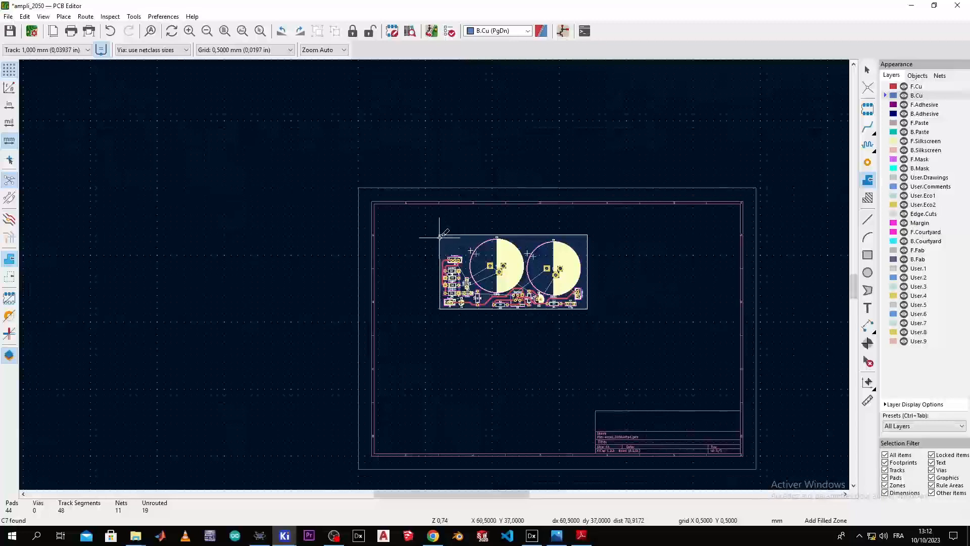
{"action": "scroll", "coordinate": [439, 235], "scroll_direction": "up", "scroll_amount": 4}
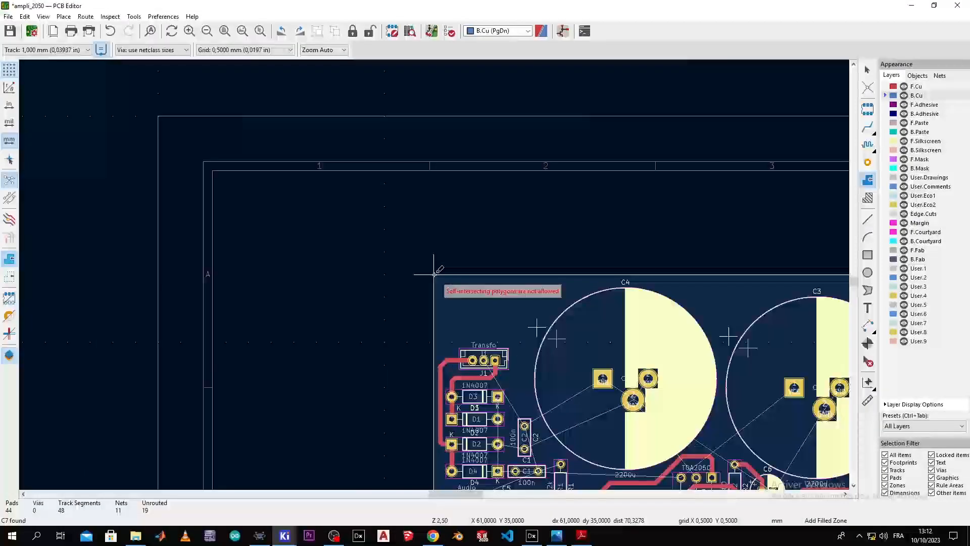
Step: Close the zone outline, then discard it from Copper Zone Properties with Escape
{"action": "right_click", "coordinate": [434, 275]}
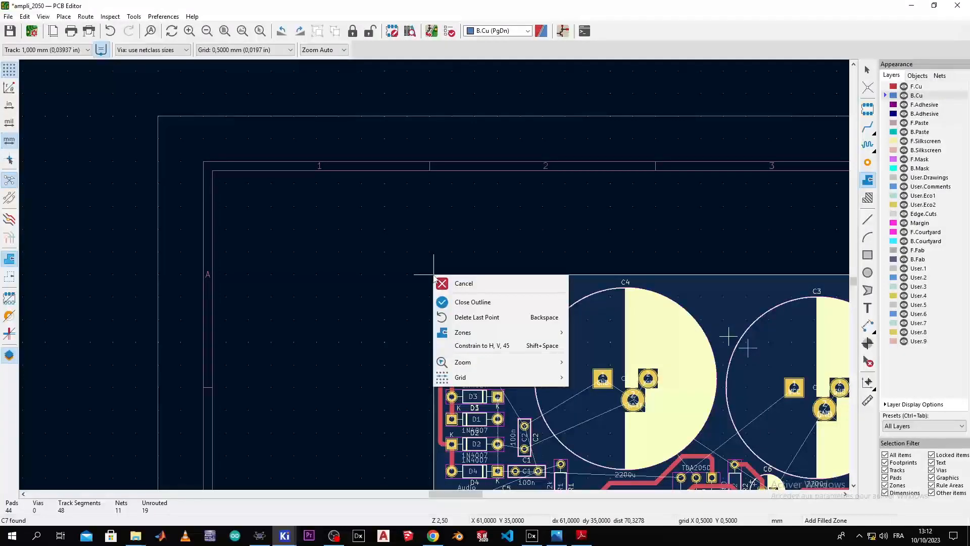
{"action": "left_click", "coordinate": [422, 272]}
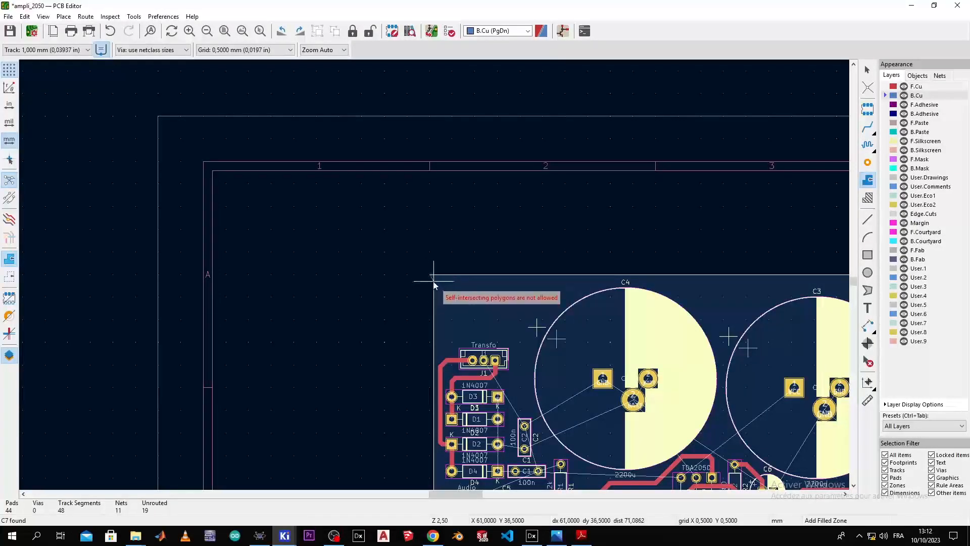
{"action": "double_click", "coordinate": [434, 281]}
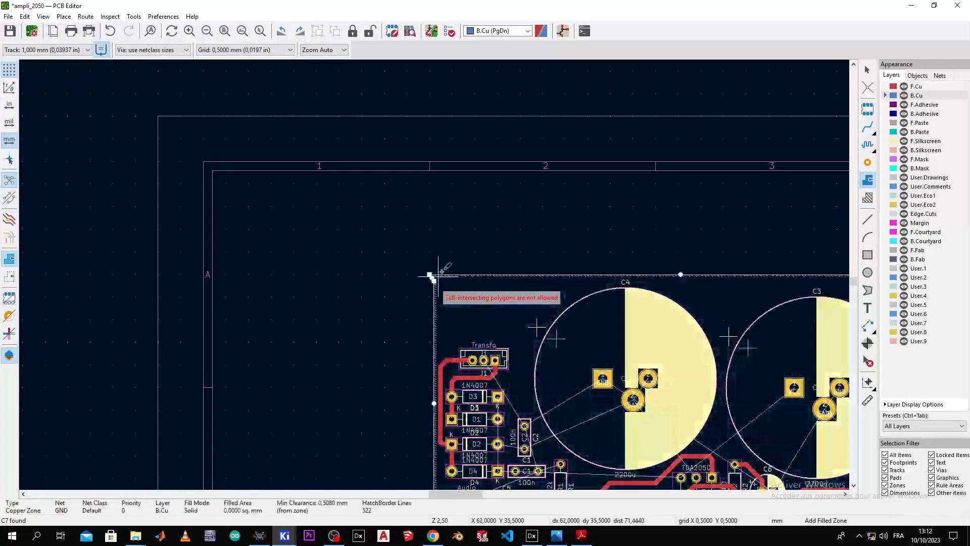
{"action": "left_click", "coordinate": [501, 252]}
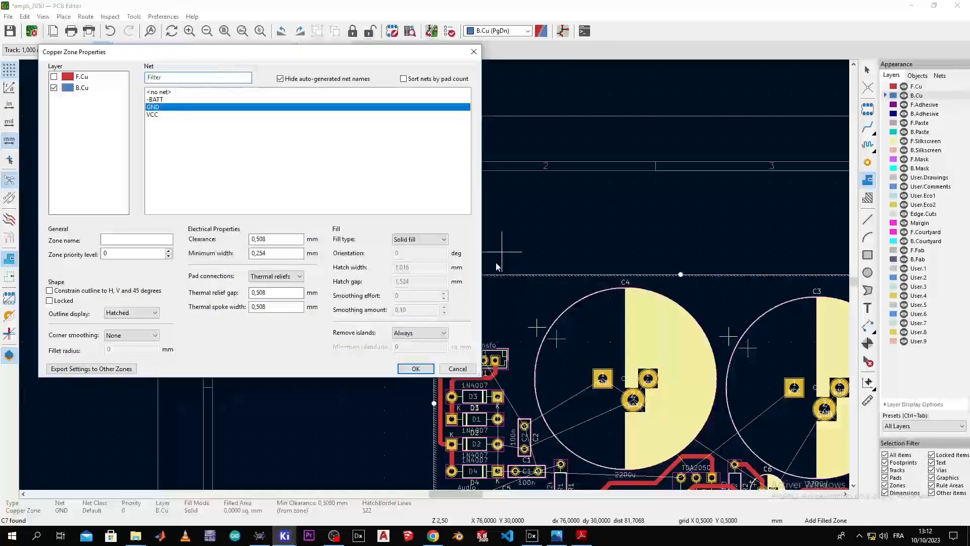
{"action": "key", "text": "Escape"}
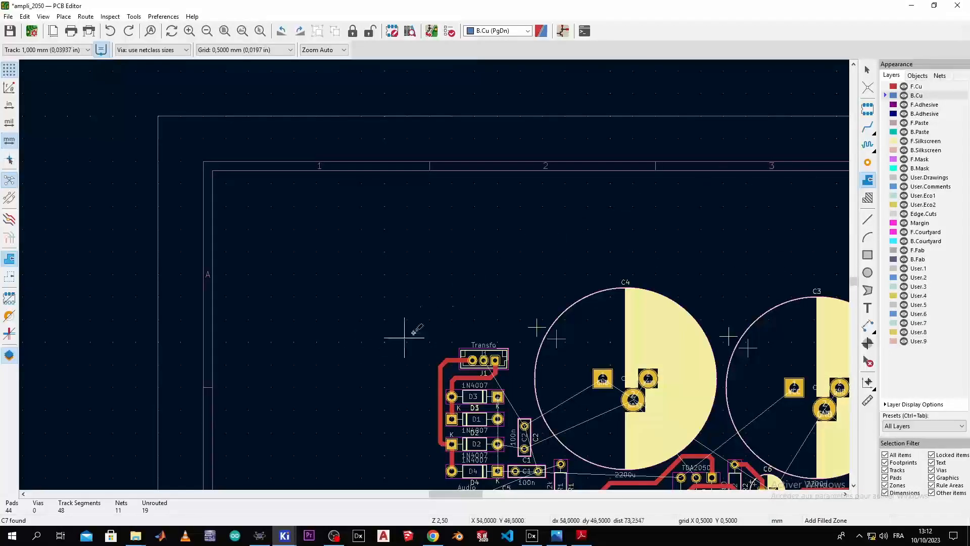
Step: Start a GND zone at the board's top-left corner on B.Cu
{"action": "scroll", "coordinate": [400, 341], "scroll_direction": "down", "scroll_amount": 3}
{"action": "scroll", "coordinate": [436, 271], "scroll_direction": "up", "scroll_amount": 3}
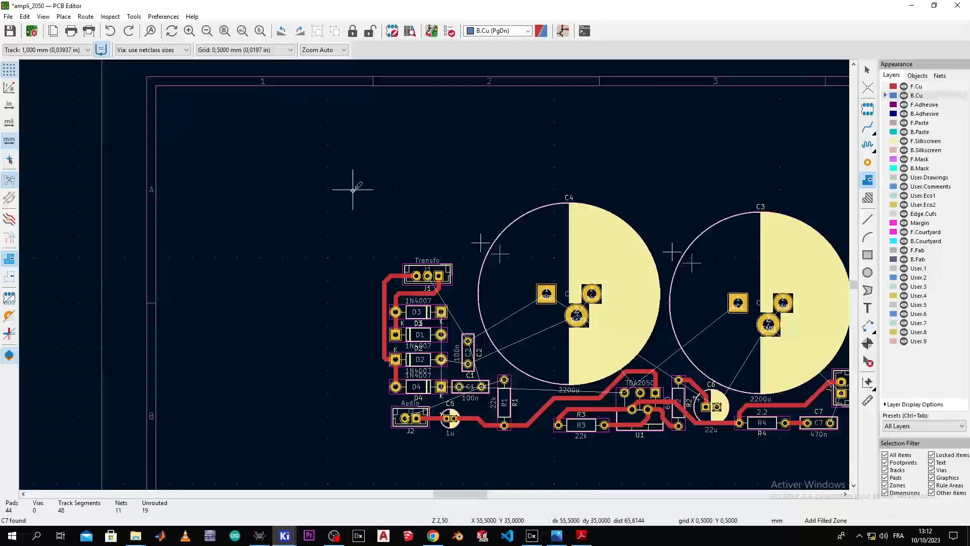
{"action": "left_click", "coordinate": [366, 188]}
{"action": "left_click", "coordinate": [162, 125]}
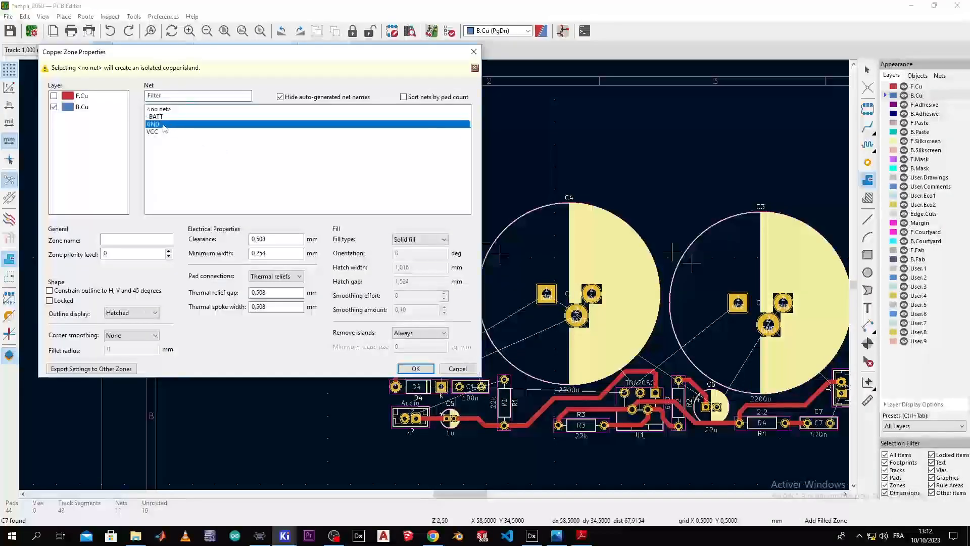
{"action": "left_click", "coordinate": [423, 368]}
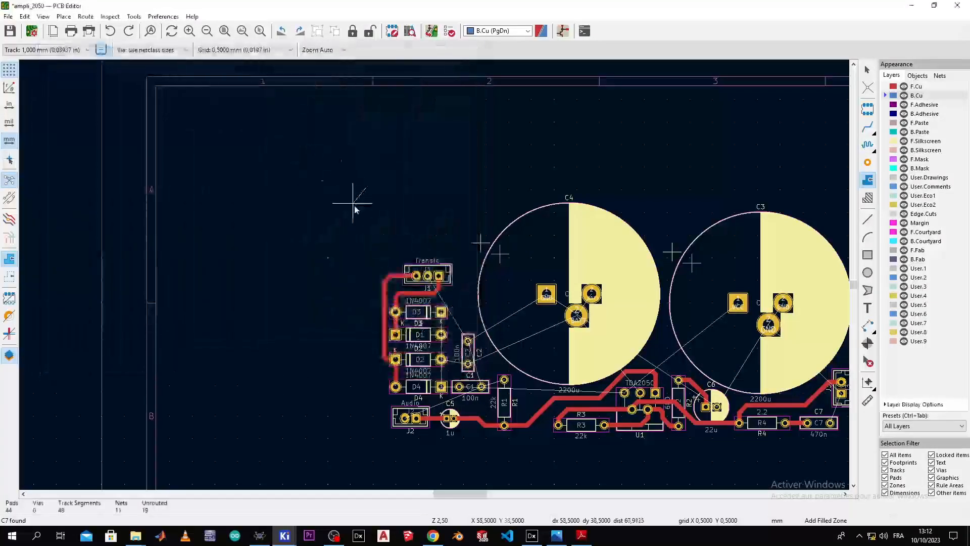
Step: Place the bottom-left and bottom-right corners and close the outline at the top-left
{"action": "left_click", "coordinate": [366, 439]}
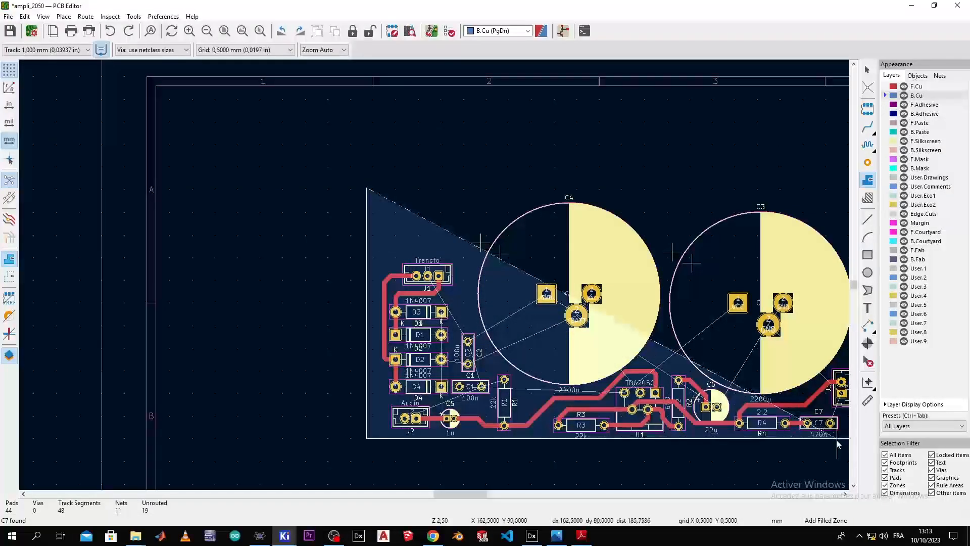
{"action": "scroll", "coordinate": [837, 445], "scroll_direction": "down", "scroll_amount": 2}
{"action": "scroll", "coordinate": [435, 275], "scroll_direction": "up", "scroll_amount": 3}
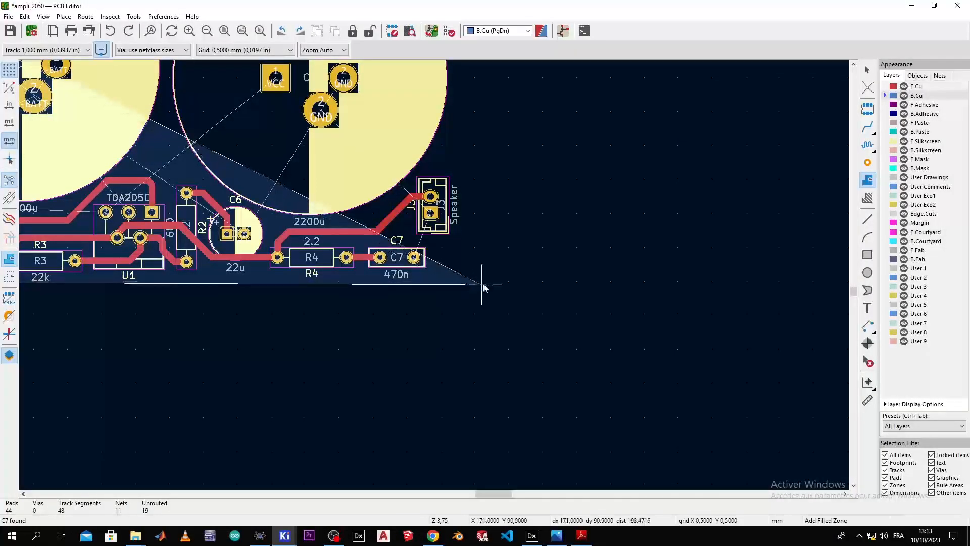
{"action": "left_click", "coordinate": [505, 280]}
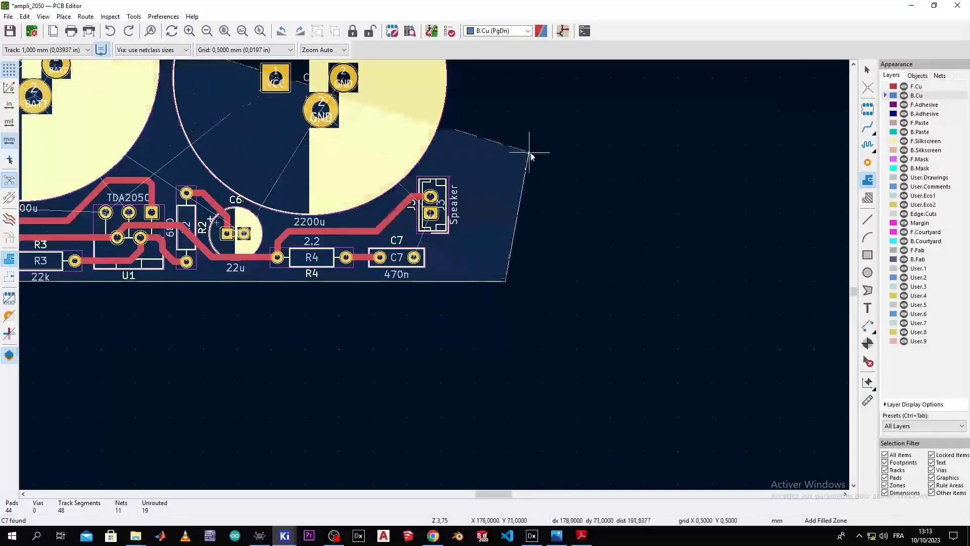
{"action": "scroll", "coordinate": [500, 212], "scroll_direction": "down", "scroll_amount": 3}
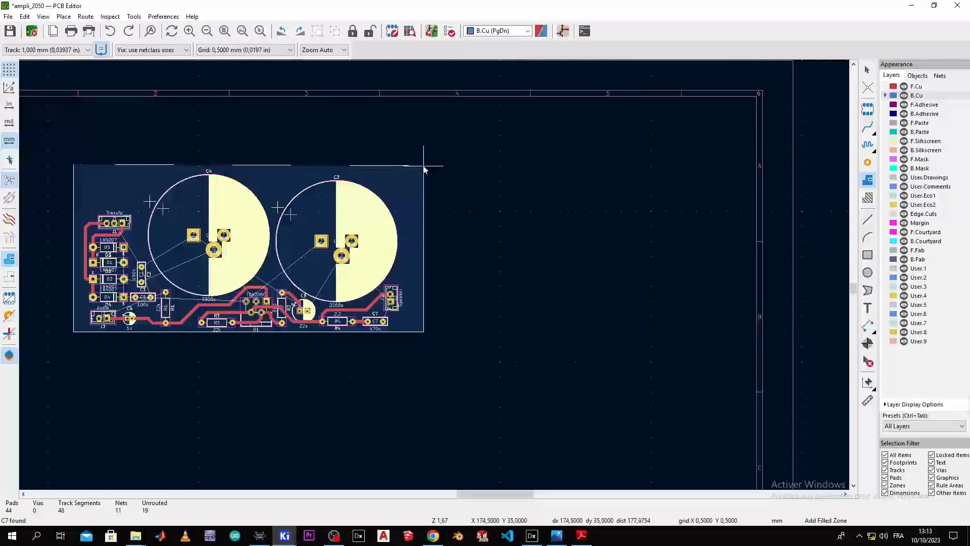
{"action": "scroll", "coordinate": [422, 172], "scroll_direction": "up", "scroll_amount": 3}
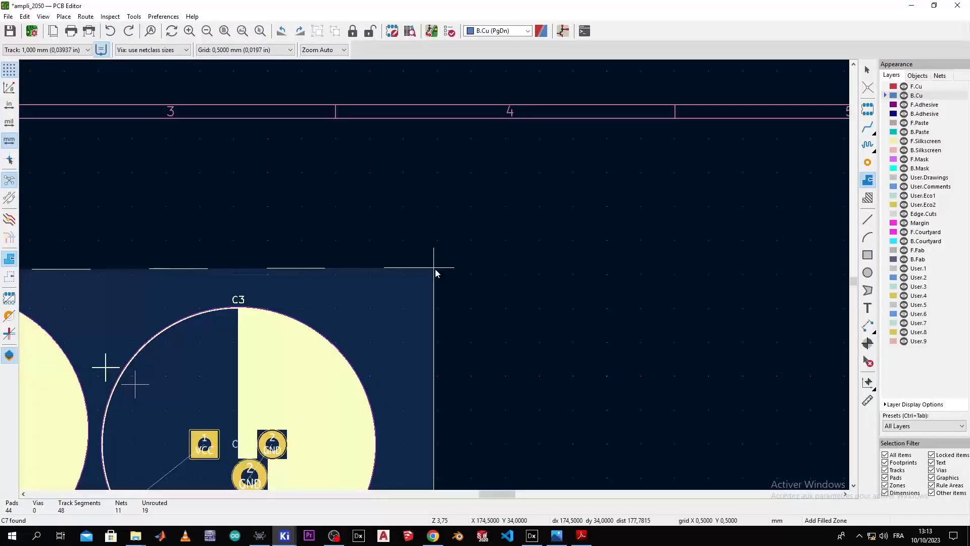
{"action": "scroll", "coordinate": [435, 273], "scroll_direction": "down", "scroll_amount": 3}
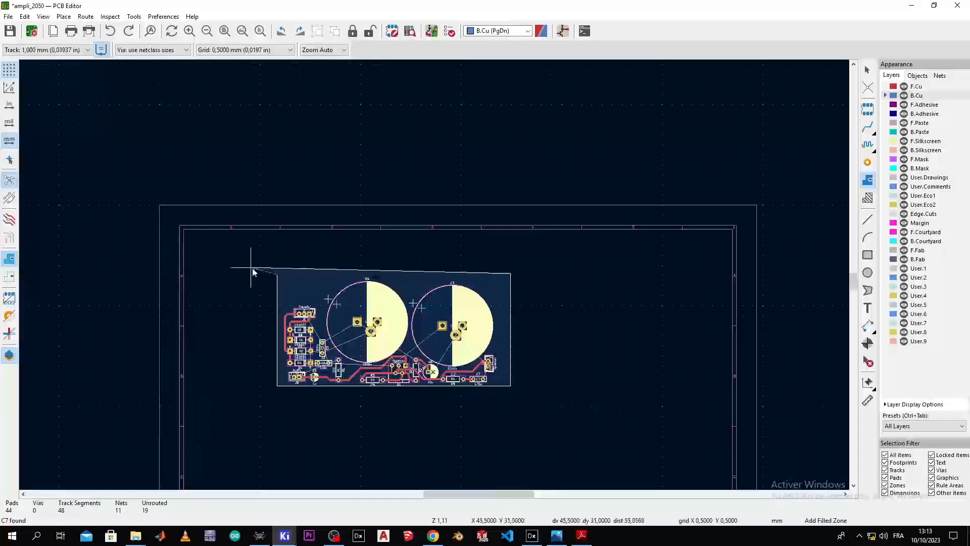
{"action": "scroll", "coordinate": [436, 278], "scroll_direction": "up", "scroll_amount": 4}
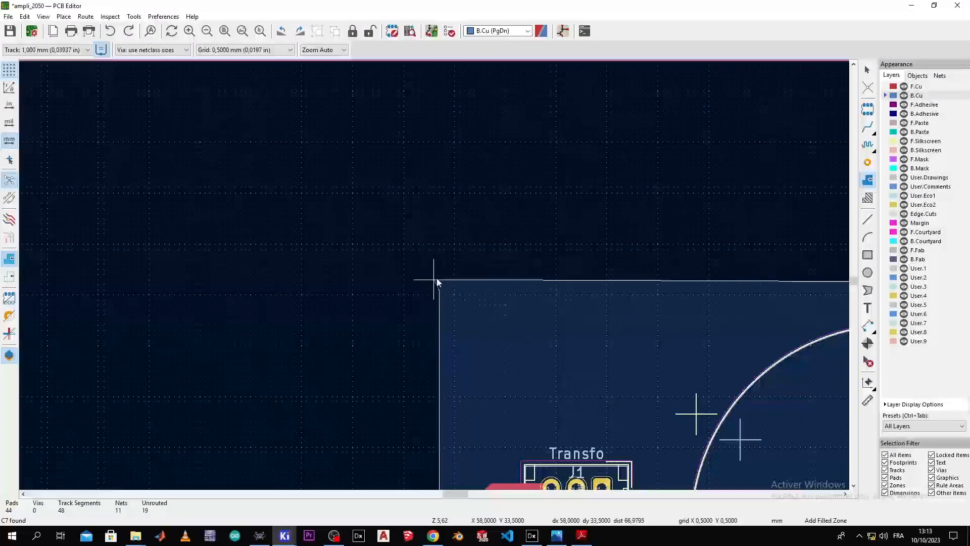
{"action": "double_click", "coordinate": [440, 290]}
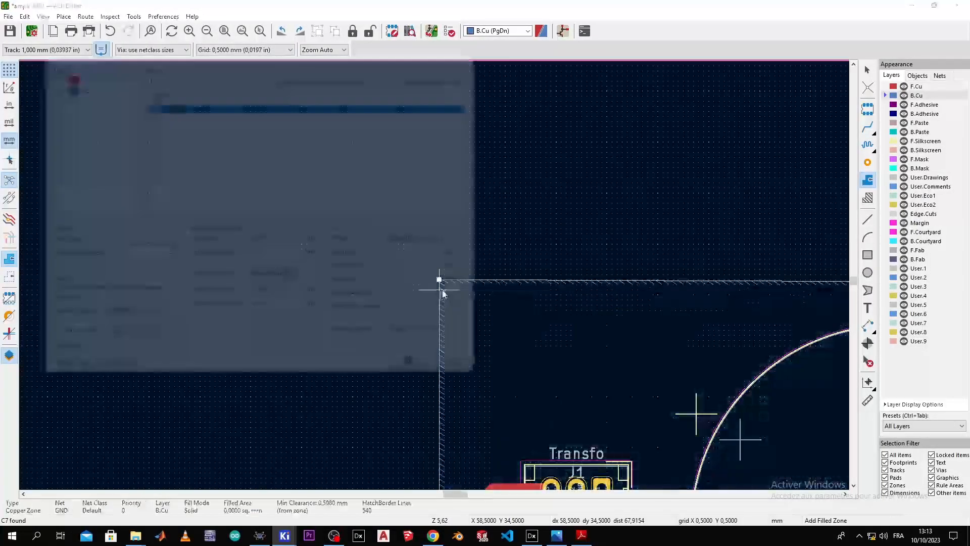
{"action": "key", "text": "Escape"}
Step: Pan around the board to inspect the GND outline near C1, R1, TDA2050 and C6
{"action": "scroll", "coordinate": [526, 289], "scroll_direction": "down", "scroll_amount": 3}
{"action": "scroll", "coordinate": [433, 271], "scroll_direction": "down", "scroll_amount": 3}
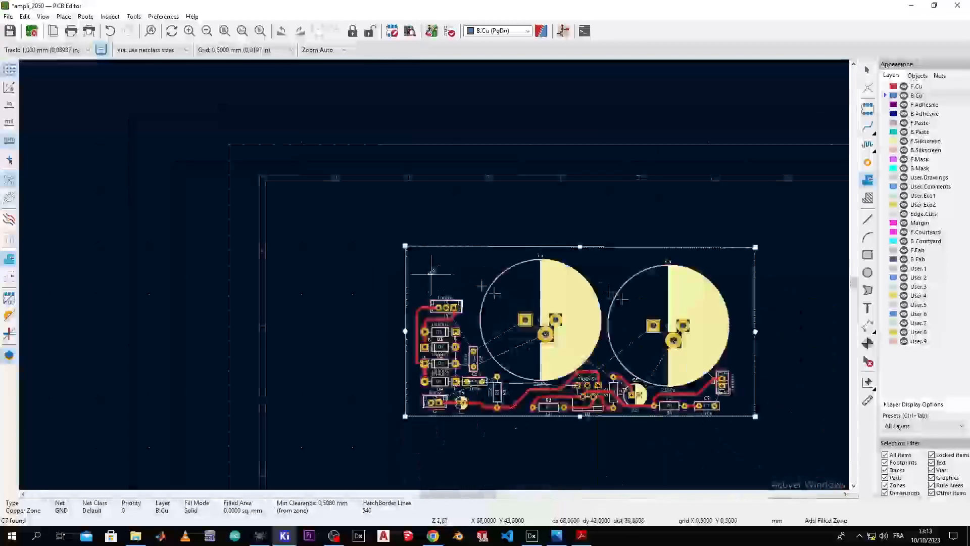
{"action": "scroll", "coordinate": [452, 201], "scroll_direction": "up", "scroll_amount": 4}
{"action": "middle_click_drag", "start_coordinate": [442, 220], "coordinate": [493, 145]}
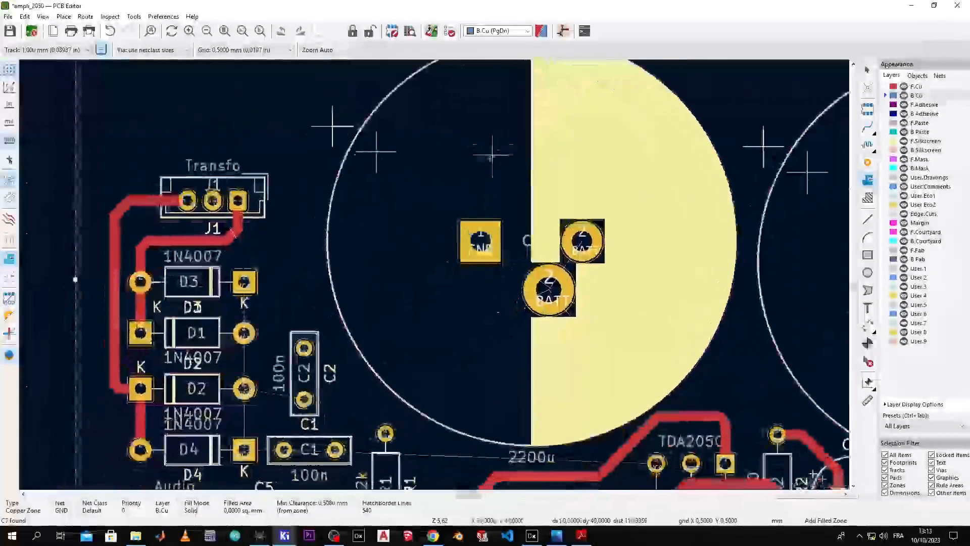
{"action": "scroll", "coordinate": [213, 201], "scroll_direction": "up", "scroll_amount": 5}
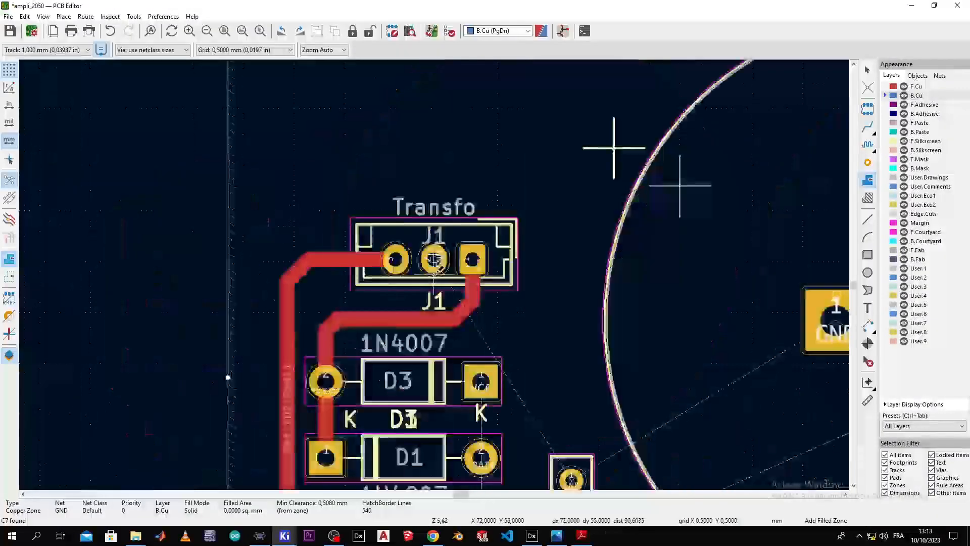
{"action": "scroll", "coordinate": [433, 231], "scroll_direction": "down", "scroll_amount": 8}
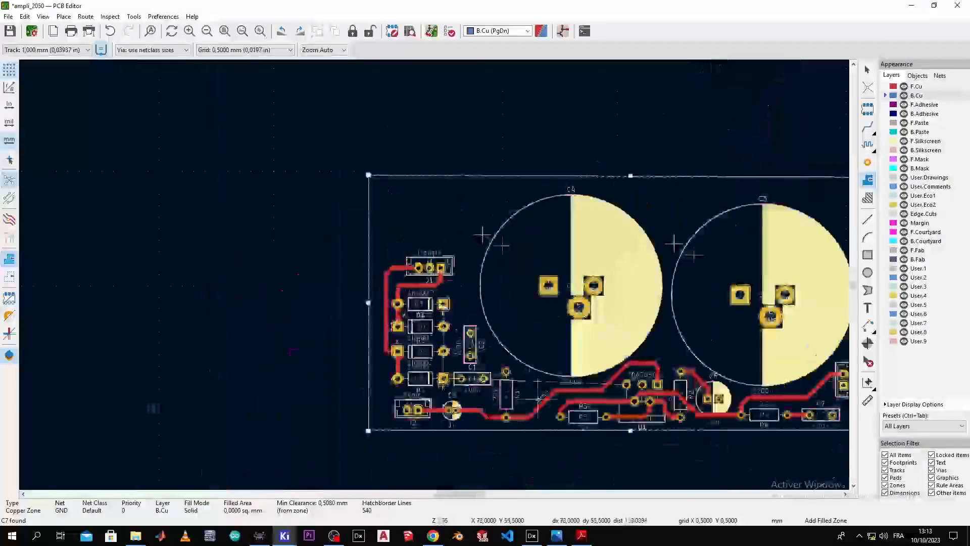
{"action": "scroll", "coordinate": [433, 273], "scroll_direction": "up", "scroll_amount": 3}
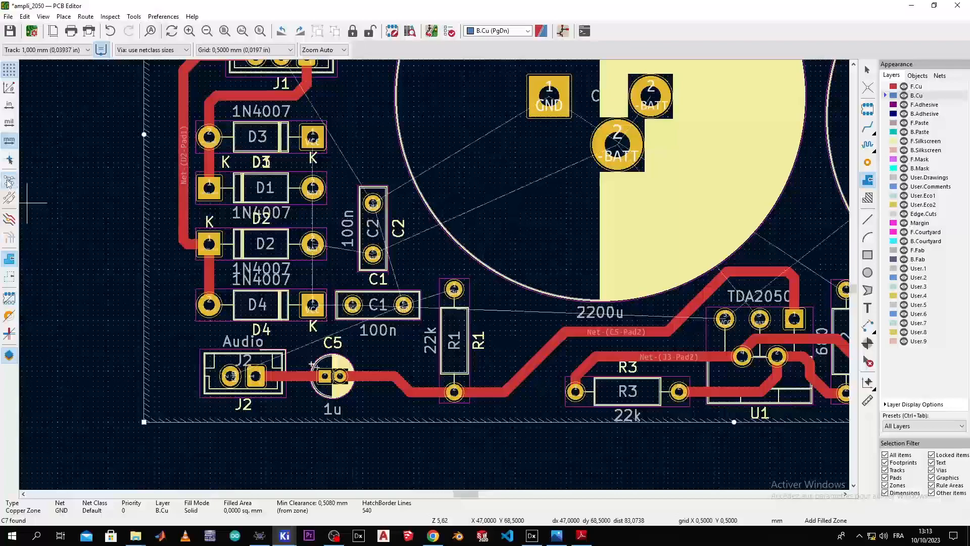
{"action": "scroll", "coordinate": [374, 220], "scroll_direction": "up", "scroll_amount": 3}
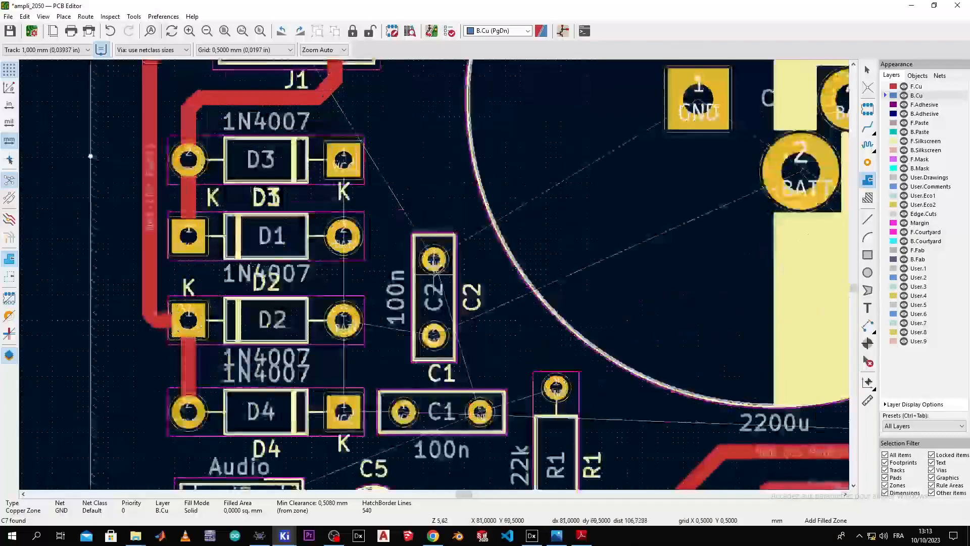
{"action": "middle_click_drag", "start_coordinate": [506, 434], "coordinate": [406, 277]}
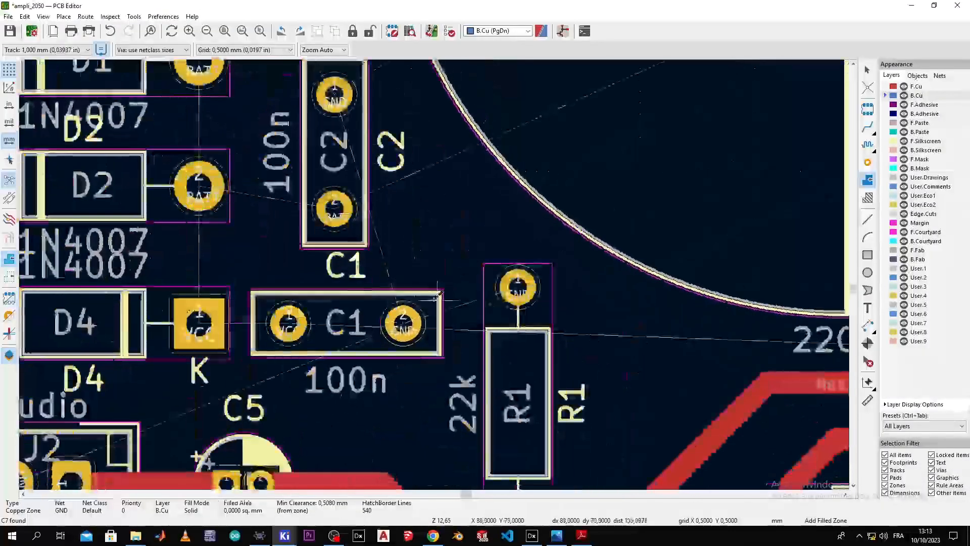
{"action": "scroll", "coordinate": [426, 324], "scroll_direction": "down", "scroll_amount": 4}
{"action": "middle_click_drag", "start_coordinate": [523, 247], "coordinate": [343, 352]}
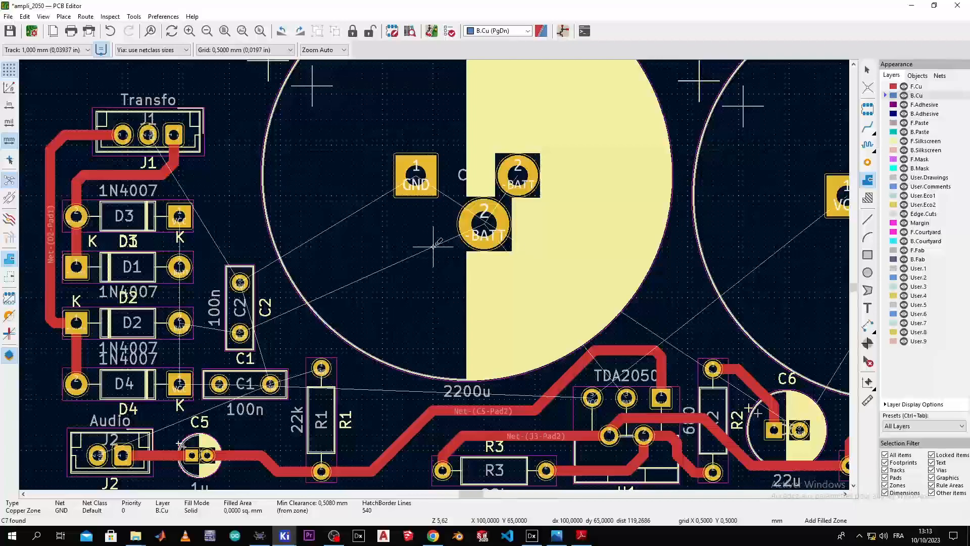
Step: Fill the B.Cu GND zone with copper, then deselect the zone
{"action": "key", "text": "b"}
{"action": "scroll", "coordinate": [418, 258], "scroll_direction": "down", "scroll_amount": 2}
{"action": "scroll", "coordinate": [433, 274], "scroll_direction": "up", "scroll_amount": 1}
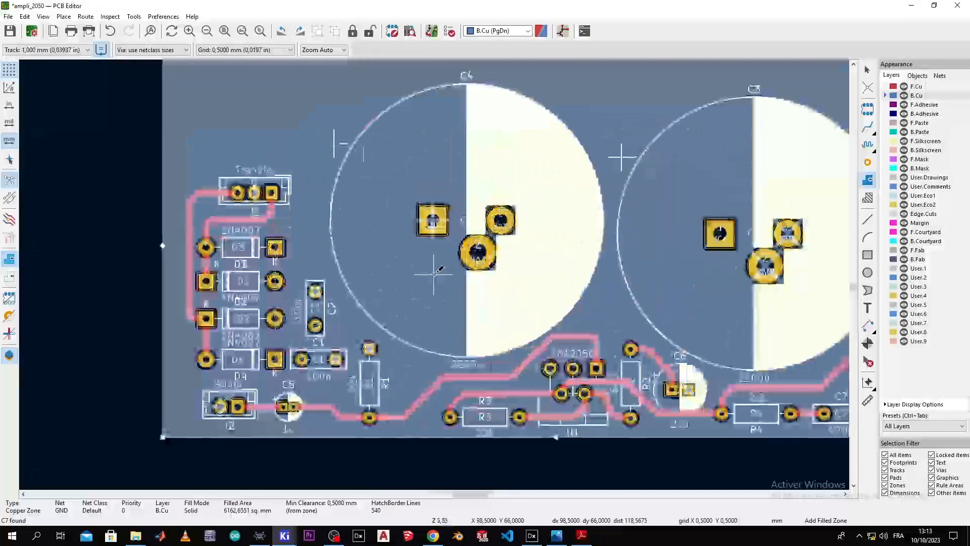
{"action": "scroll", "coordinate": [434, 274], "scroll_direction": "up", "scroll_amount": 3}
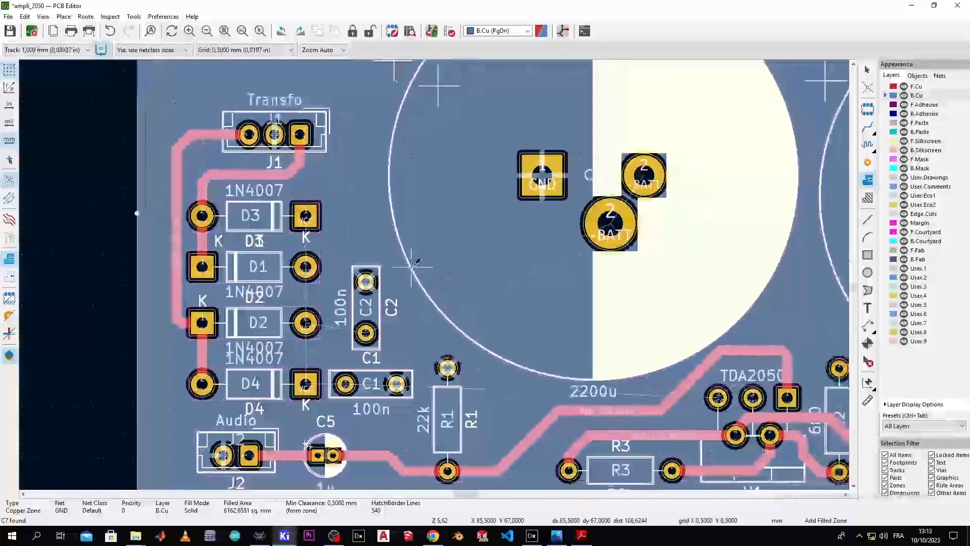
{"action": "middle_click_drag", "start_coordinate": [411, 267], "coordinate": [409, 265]}
{"action": "left_click", "coordinate": [864, 71]}
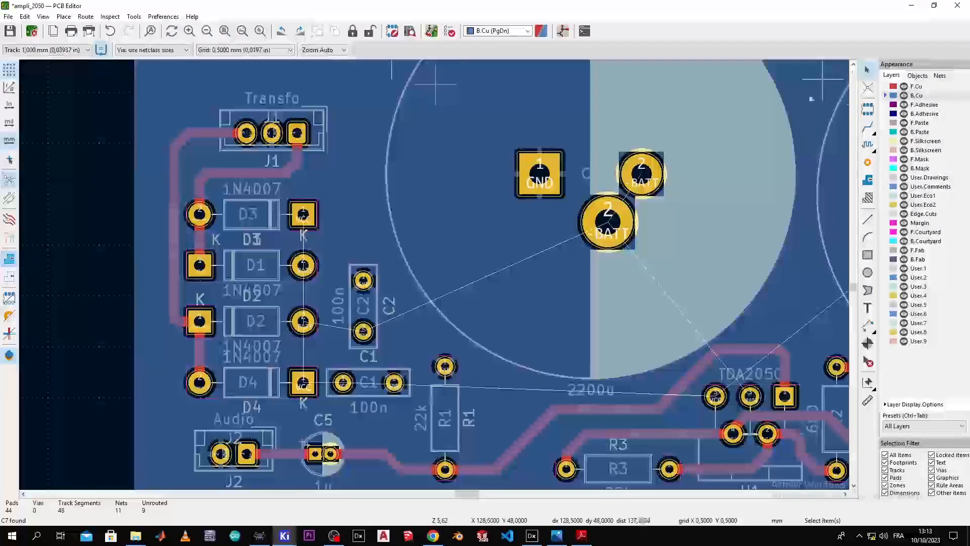
Step: Inspect the routing around the GND and -BATT pads, J1, diodes D1–D3, R4 and C7
{"action": "scroll", "coordinate": [446, 235], "scroll_direction": "down", "scroll_amount": 3}
{"action": "scroll", "coordinate": [433, 274], "scroll_direction": "up", "scroll_amount": 5}
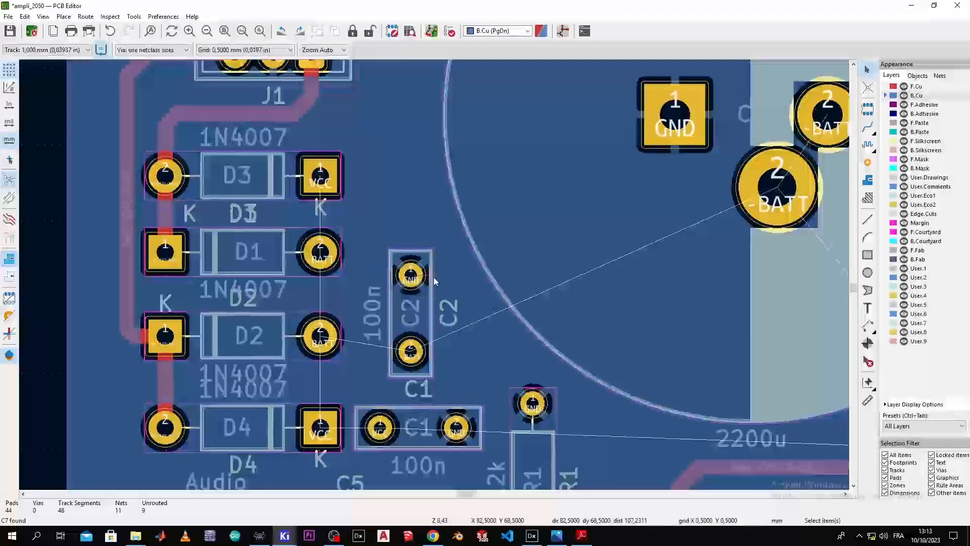
{"action": "middle_click_drag", "start_coordinate": [617, 349], "coordinate": [422, 357]}
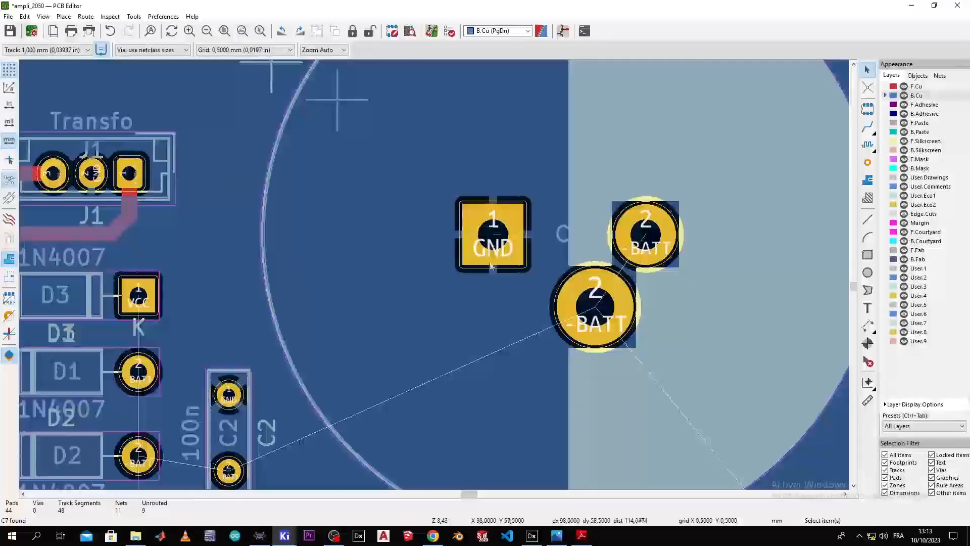
{"action": "middle_click_drag", "start_coordinate": [480, 237], "coordinate": [754, 194]}
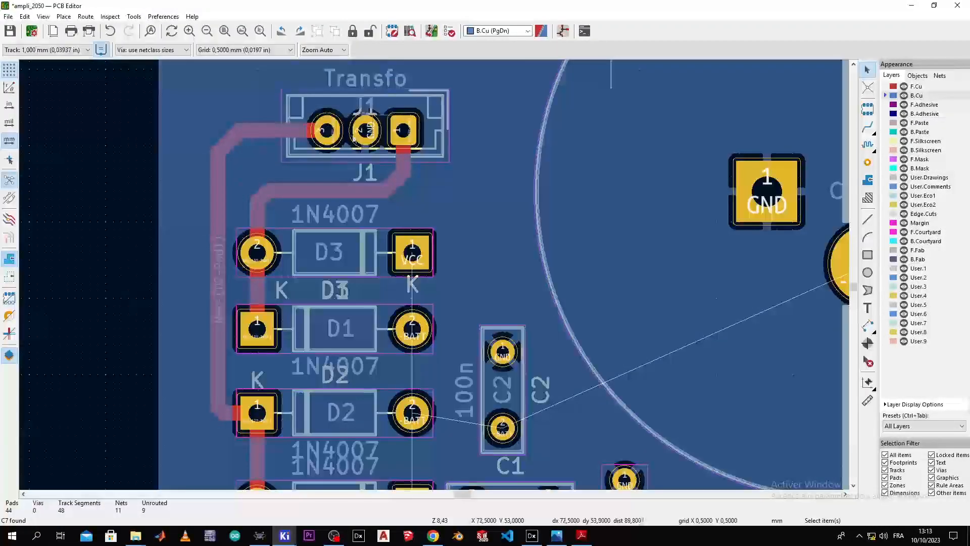
{"action": "scroll", "coordinate": [422, 273], "scroll_direction": "down", "scroll_amount": 6}
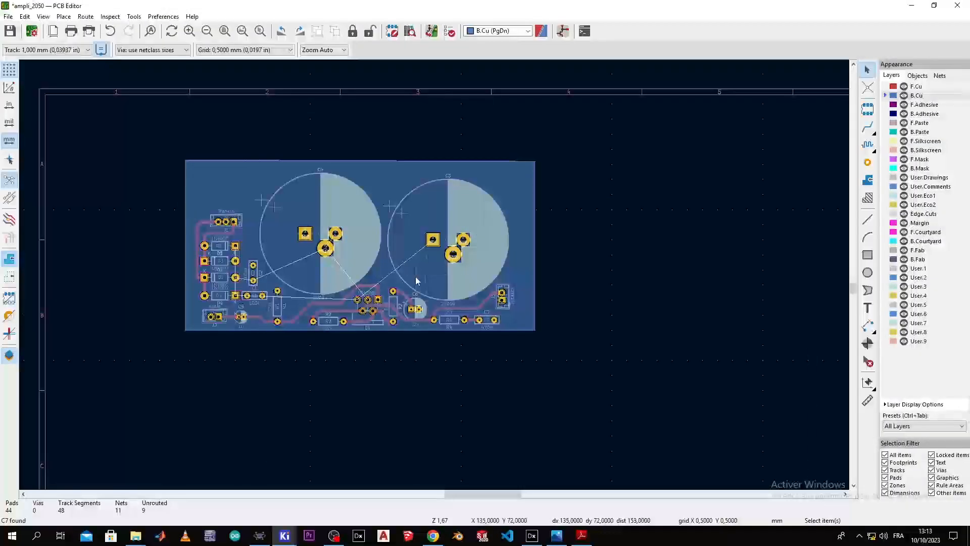
{"action": "scroll", "coordinate": [435, 275], "scroll_direction": "up", "scroll_amount": 5}
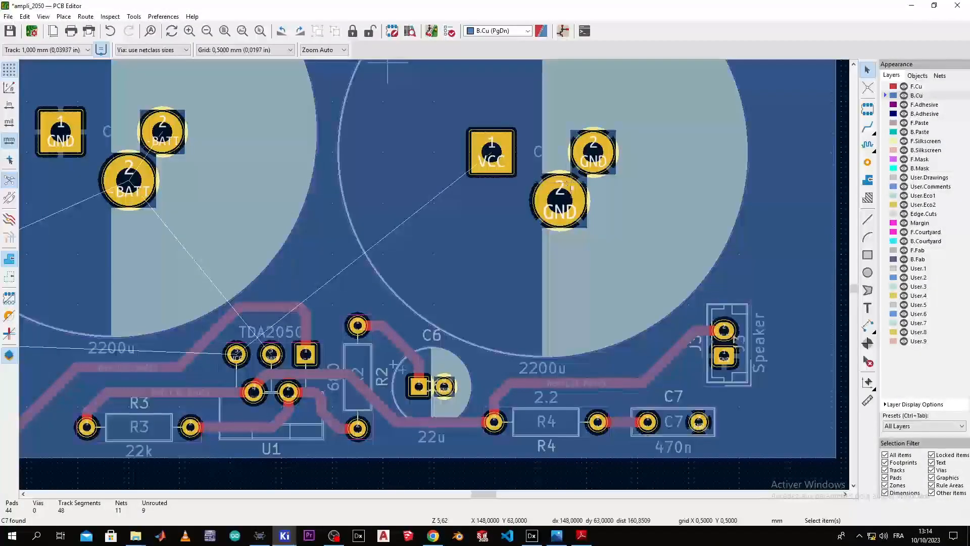
{"action": "middle_click_drag", "start_coordinate": [626, 368], "coordinate": [512, 233]}
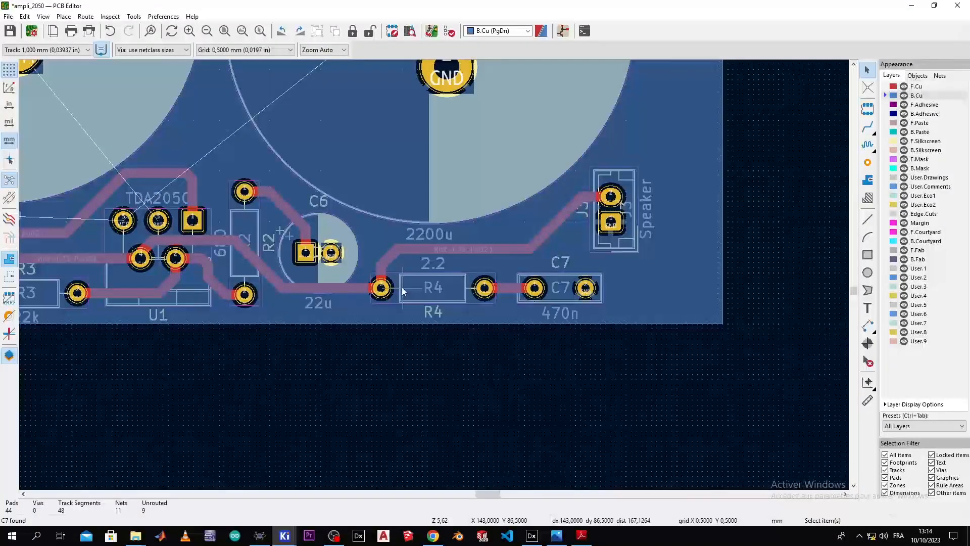
Step: Inspect diodes D1–D4, C1, C5, J2, the Transfo connector and the big capacitor's pads
{"action": "scroll", "coordinate": [401, 287], "scroll_direction": "left", "scroll_amount": 3, "text": "ctrl"}
{"action": "middle_click_drag", "start_coordinate": [431, 272], "coordinate": [732, 355]}
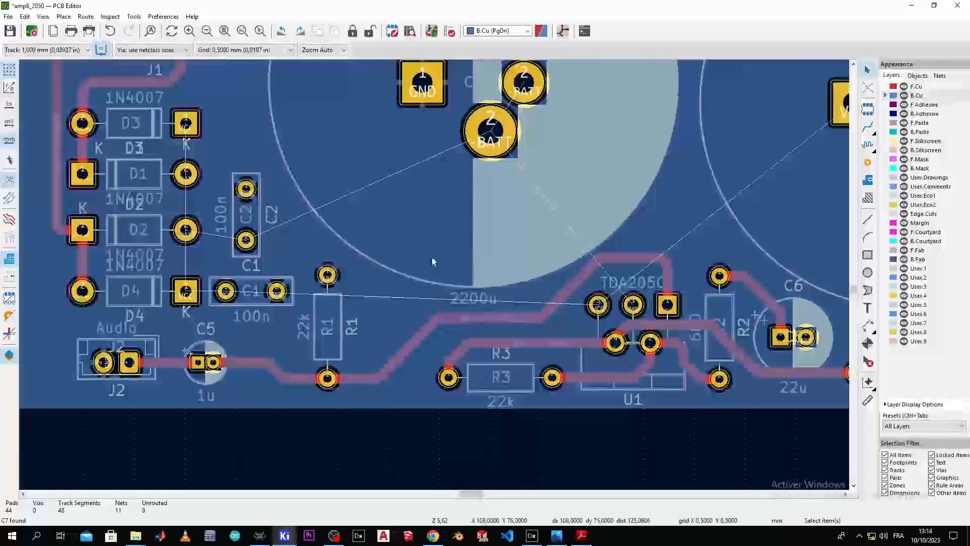
{"action": "middle_click_drag", "start_coordinate": [400, 269], "coordinate": [397, 337]}
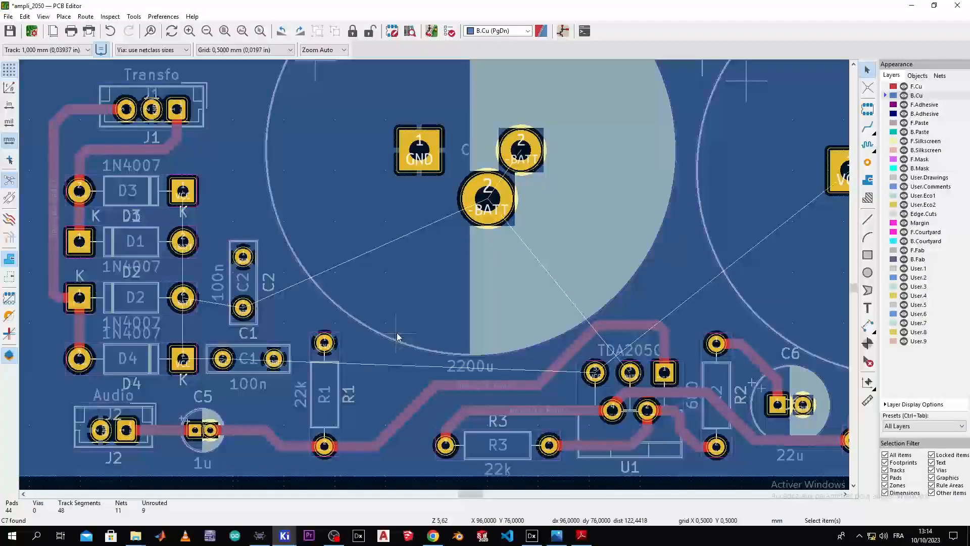
{"action": "middle_click_drag", "start_coordinate": [470, 229], "coordinate": [505, 256]}
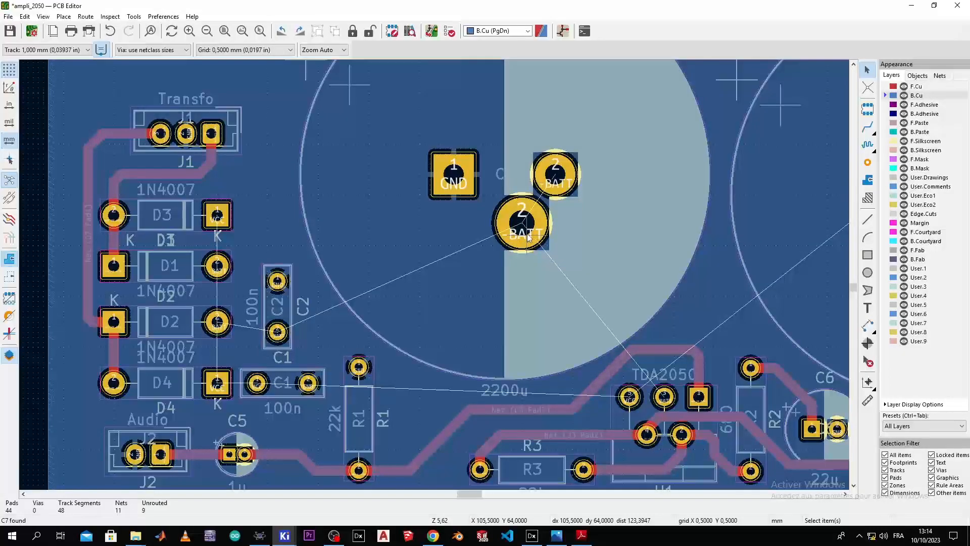
{"action": "middle_click_drag", "start_coordinate": [344, 335], "coordinate": [401, 274]}
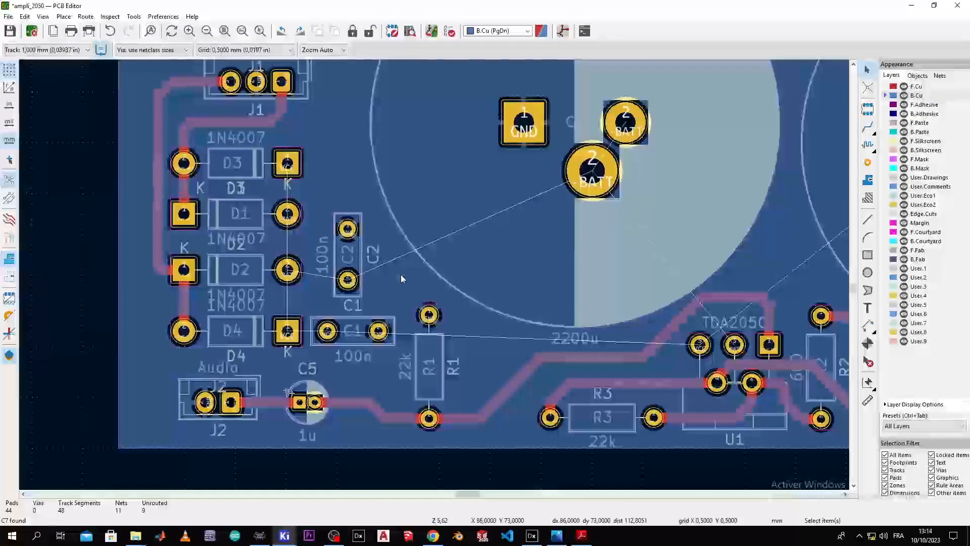
{"action": "scroll", "coordinate": [142, 323], "scroll_direction": "up", "scroll_amount": 2}
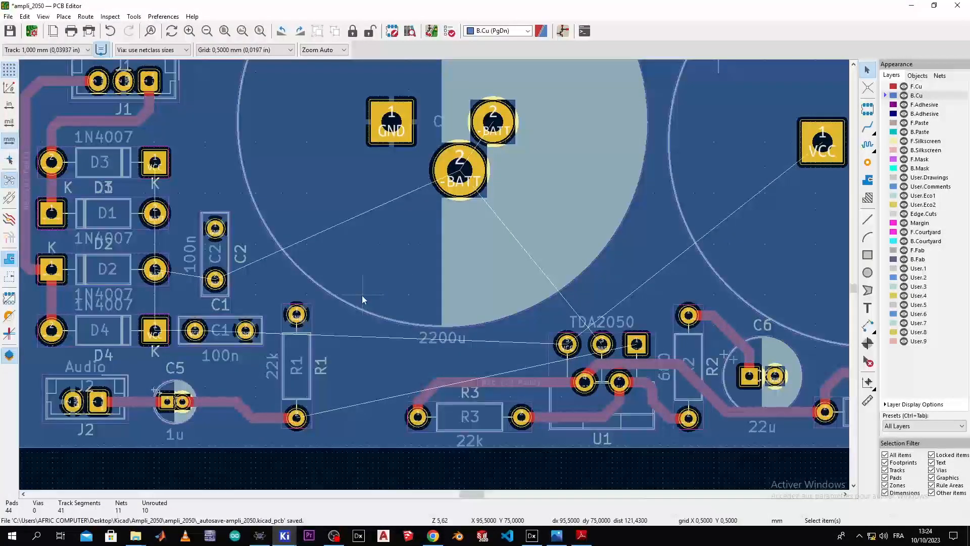
{"action": "scroll", "coordinate": [362, 298], "scroll_direction": "down", "scroll_amount": 2}
{"action": "scroll", "coordinate": [434, 274], "scroll_direction": "up", "scroll_amount": 1}
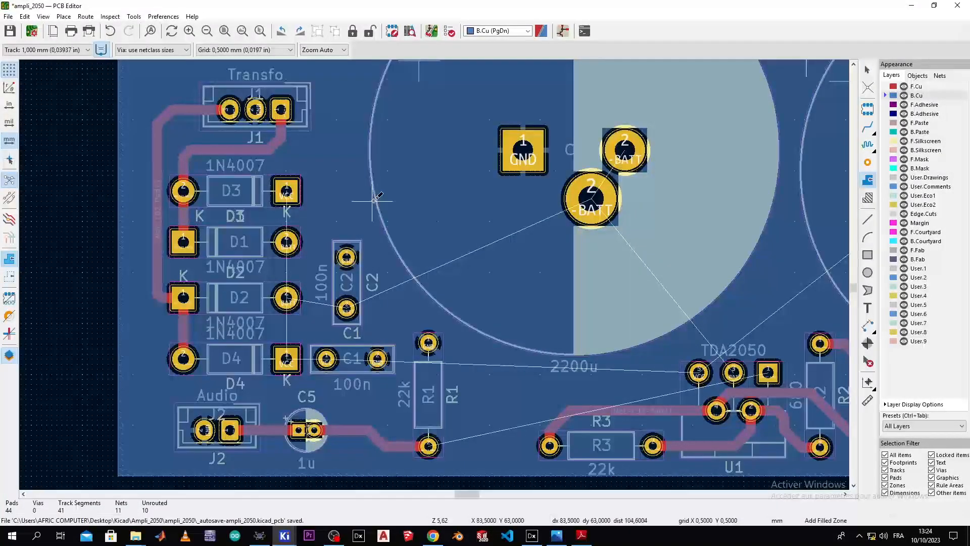
{"action": "scroll", "coordinate": [373, 201], "scroll_direction": "down", "scroll_amount": 1}
Step: Start a zone at the board's top-left corner, assigned to net VCC on F.Cu and B.Cu
{"action": "middle_click_drag", "start_coordinate": [427, 259], "coordinate": [451, 352]}
{"action": "scroll", "coordinate": [320, 139], "scroll_direction": "up", "scroll_amount": 1}
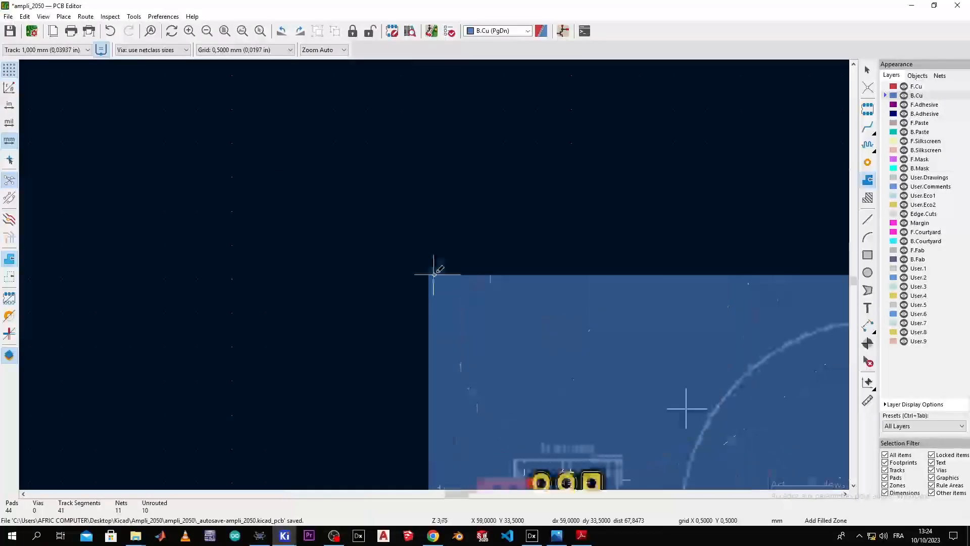
{"action": "left_click", "coordinate": [428, 276]}
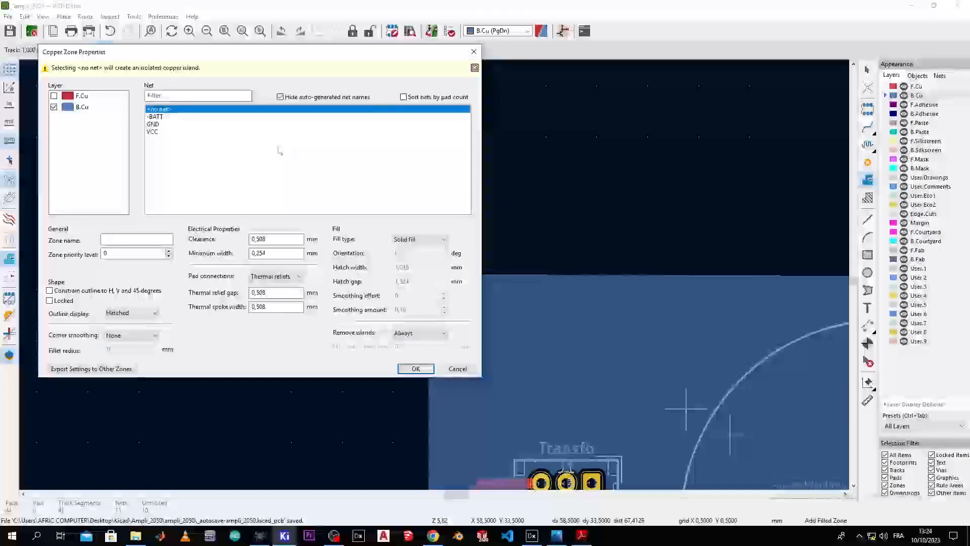
{"action": "left_click", "coordinate": [160, 133]}
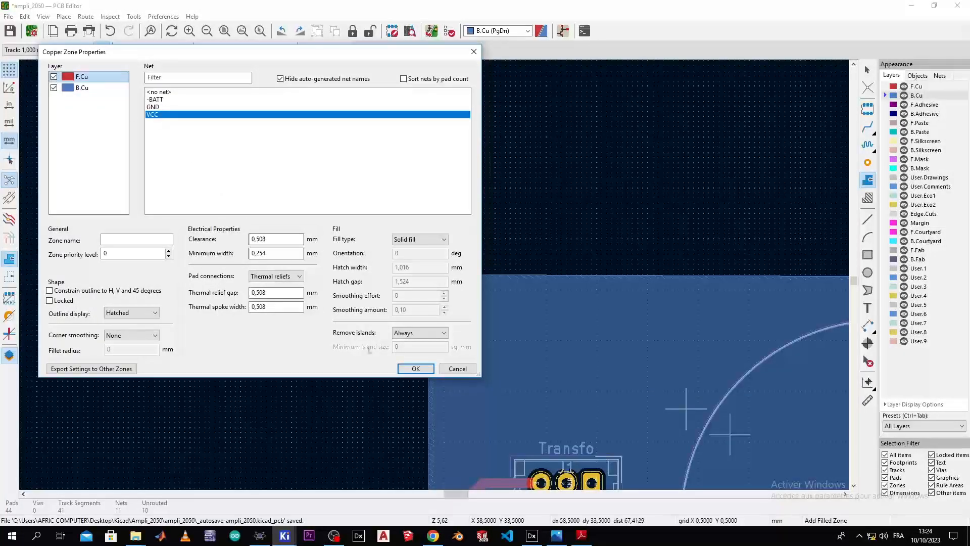
{"action": "left_click", "coordinate": [415, 368]}
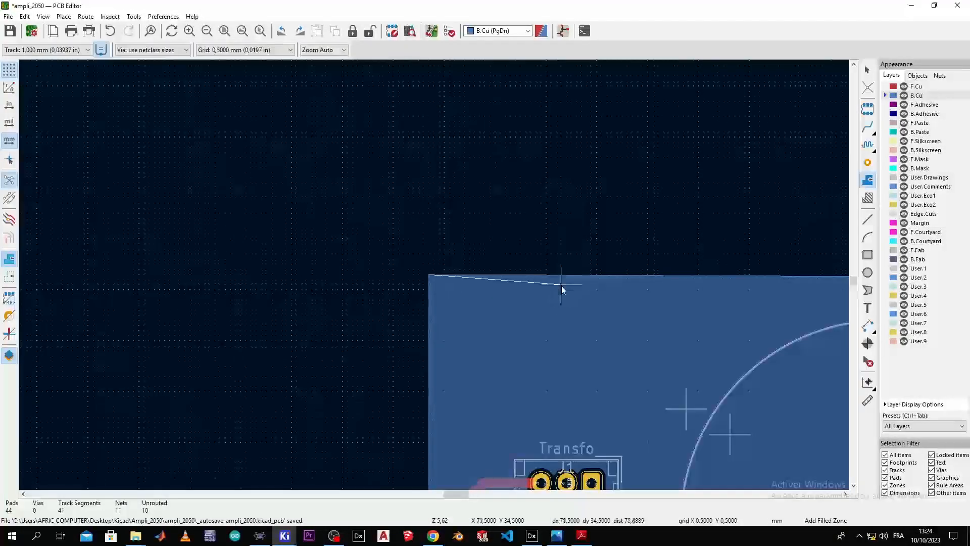
Step: Trace the VCC zone outline along the board's right, bottom and left edges, zooming as needed
{"action": "scroll", "coordinate": [485, 272], "scroll_direction": "down", "scroll_amount": 6}
{"action": "scroll", "coordinate": [474, 263], "scroll_direction": "up", "scroll_amount": 3}
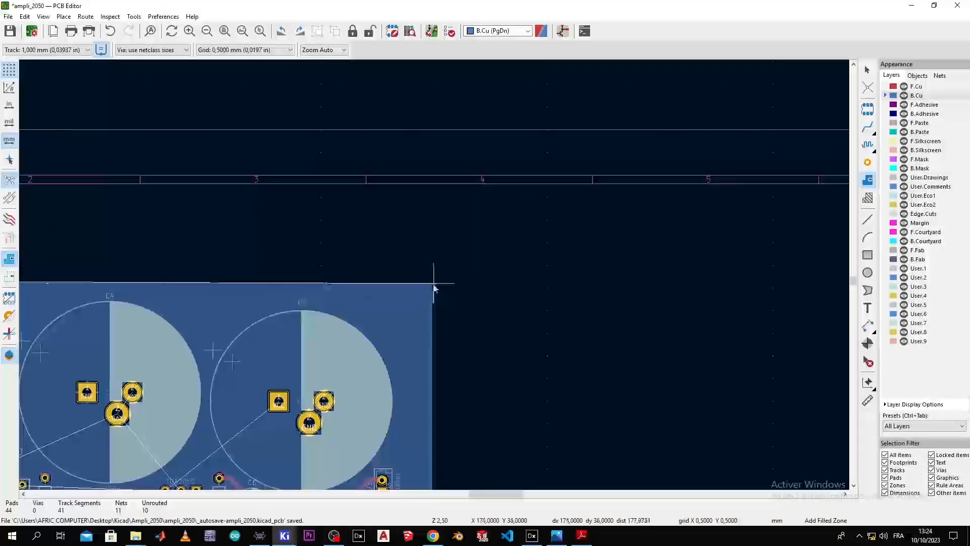
{"action": "scroll", "coordinate": [433, 287], "scroll_direction": "down", "scroll_amount": 4}
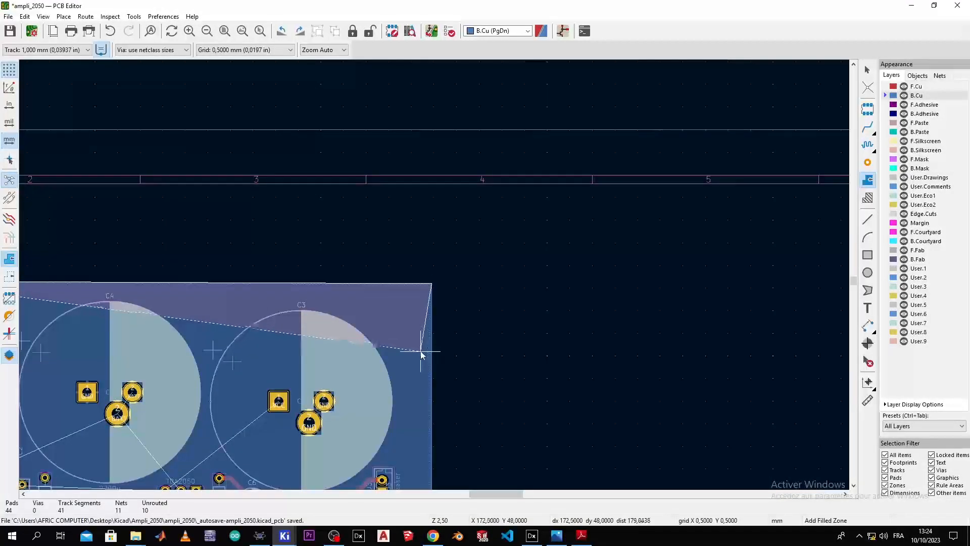
{"action": "scroll", "coordinate": [434, 278], "scroll_direction": "up", "scroll_amount": 3}
{"action": "scroll", "coordinate": [434, 274], "scroll_direction": "up", "scroll_amount": 3}
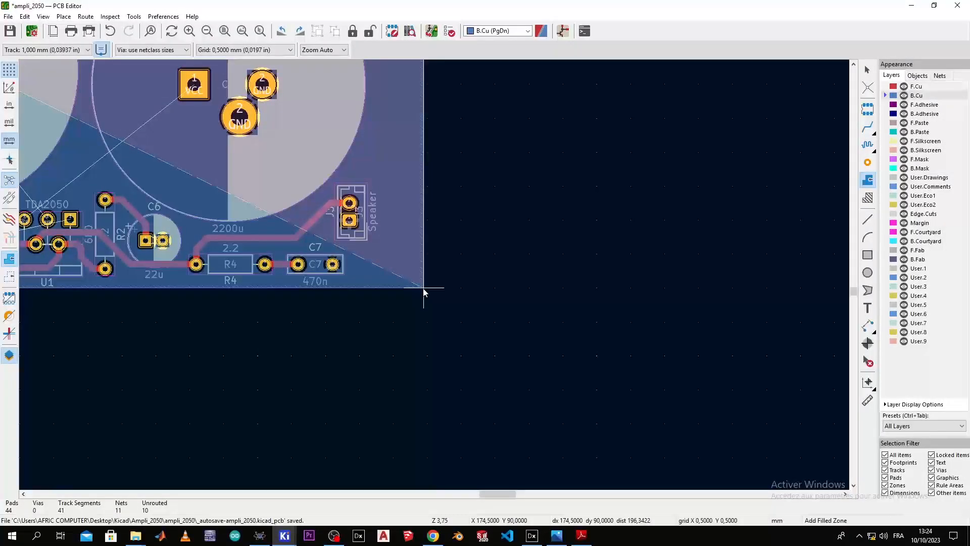
{"action": "scroll", "coordinate": [424, 292], "scroll_direction": "down", "scroll_amount": 4}
{"action": "scroll", "coordinate": [434, 277], "scroll_direction": "up", "scroll_amount": 4}
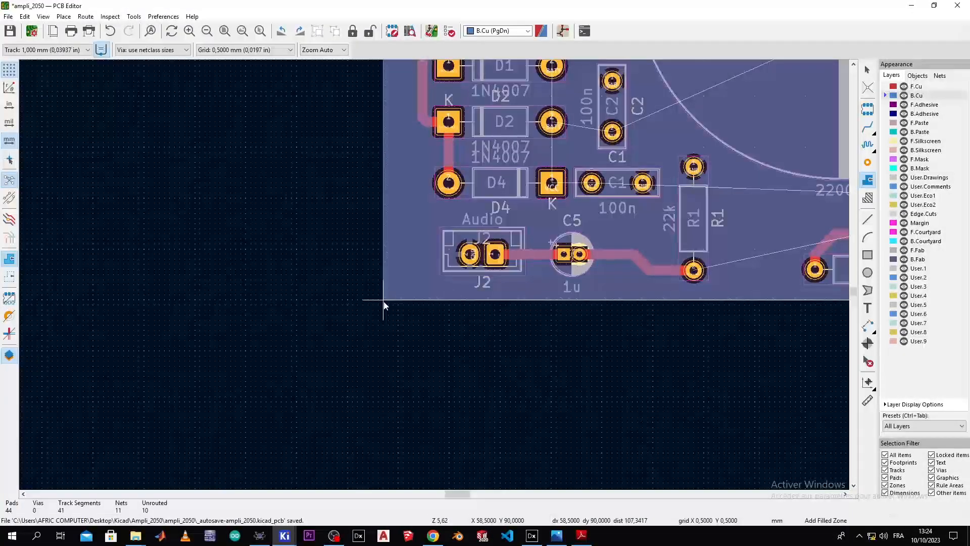
{"action": "scroll", "coordinate": [399, 237], "scroll_direction": "down", "scroll_amount": 4}
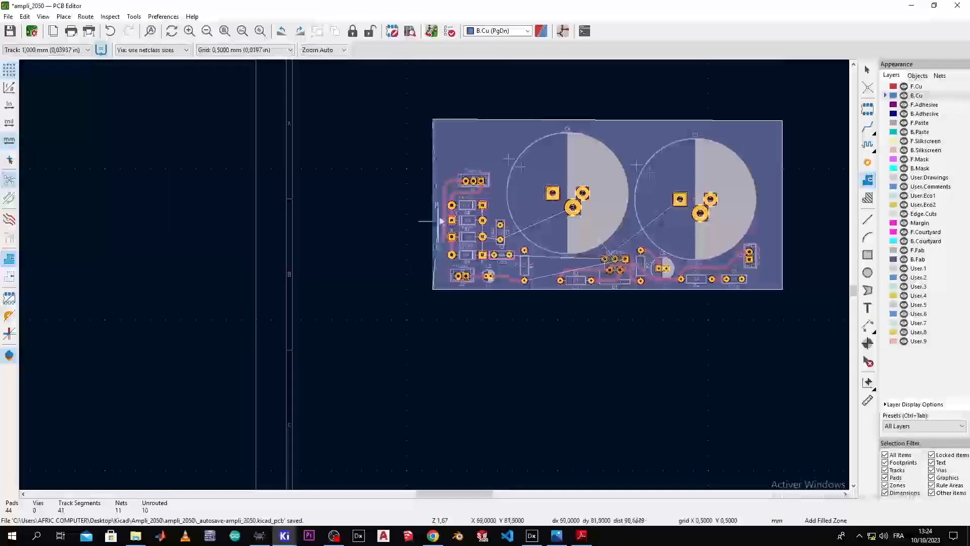
{"action": "scroll", "coordinate": [403, 198], "scroll_direction": "up", "scroll_amount": 4}
{"action": "scroll", "coordinate": [433, 208], "scroll_direction": "down", "scroll_amount": 3}
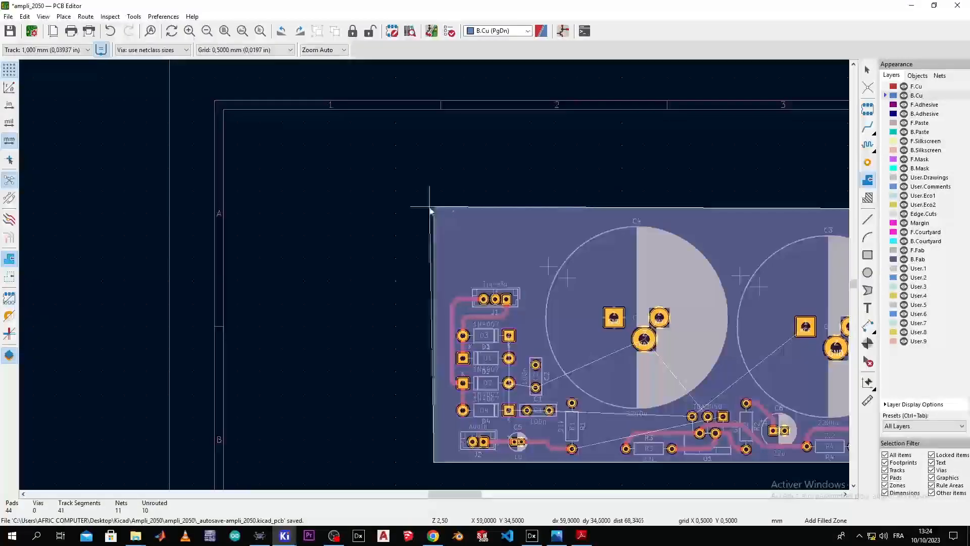
Step: Close the VCC outline at the top-left corner, confirm net VCC, and inspect the filled pour
{"action": "double_click", "coordinate": [434, 208]}
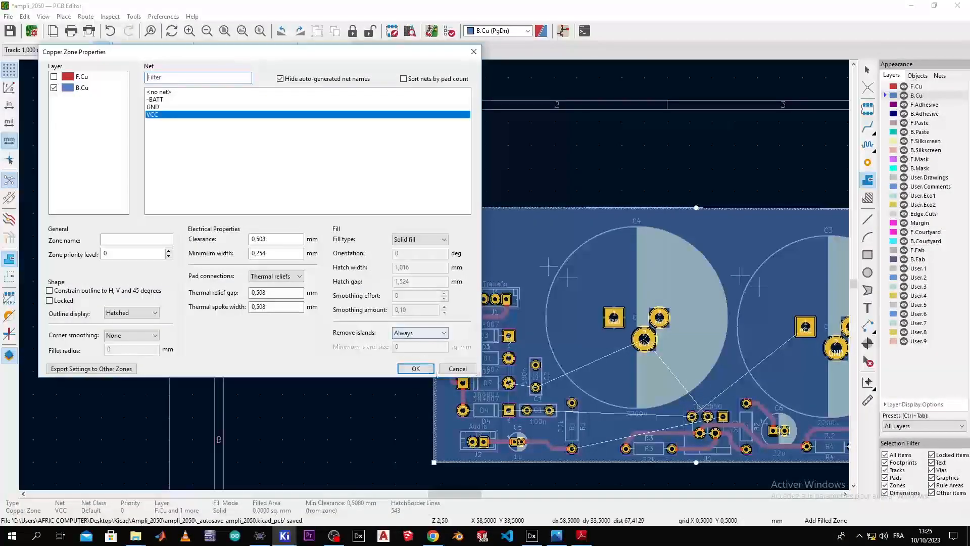
{"action": "left_click", "coordinate": [416, 368]}
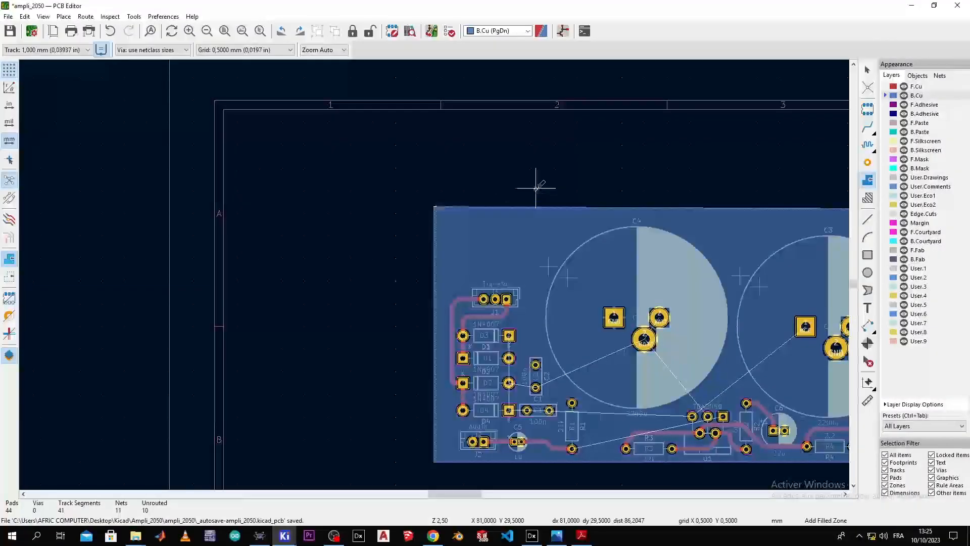
{"action": "scroll", "coordinate": [642, 213], "scroll_direction": "down", "scroll_amount": 5}
{"action": "scroll", "coordinate": [434, 273], "scroll_direction": "up", "scroll_amount": 7}
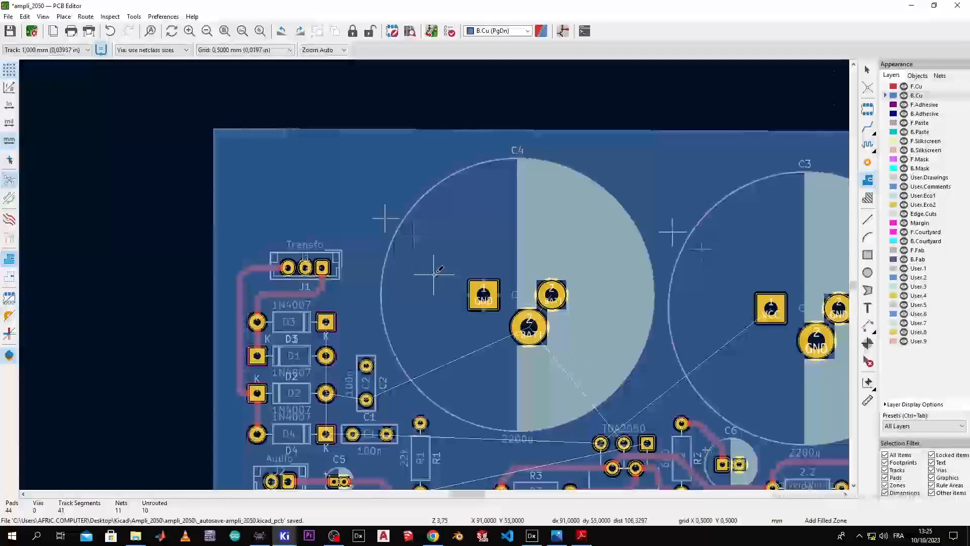
{"action": "scroll", "coordinate": [434, 274], "scroll_direction": "down", "scroll_amount": 3}
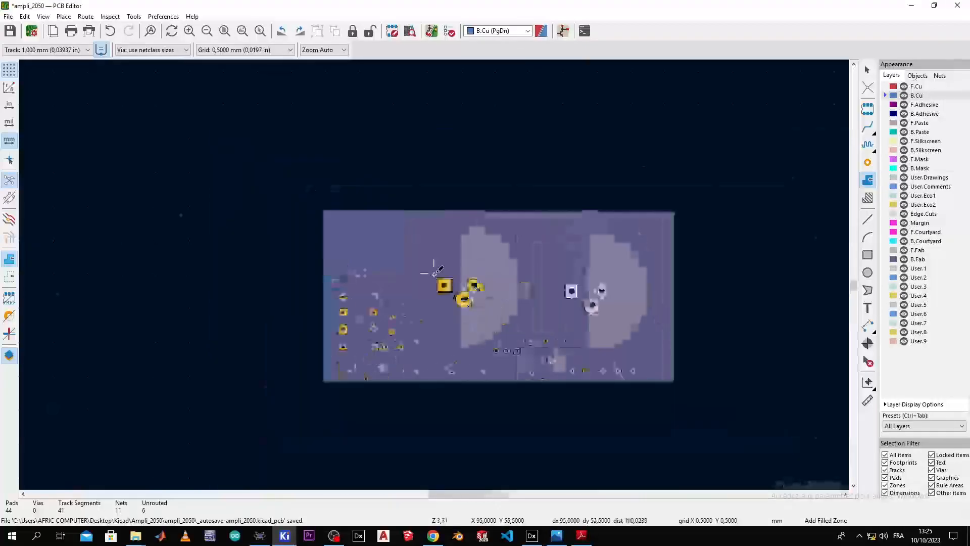
{"action": "scroll", "coordinate": [433, 273], "scroll_direction": "up", "scroll_amount": 2}
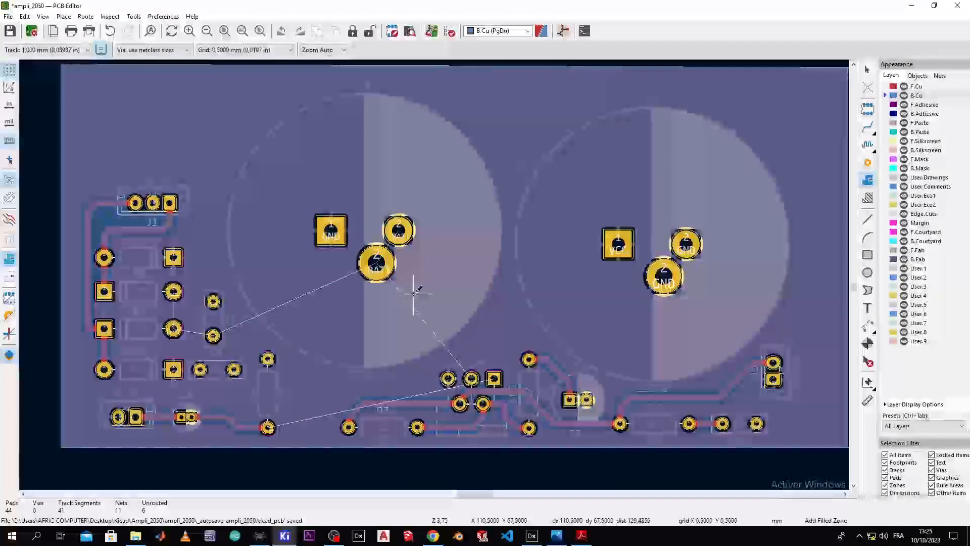
{"action": "scroll", "coordinate": [474, 311], "scroll_direction": "up", "scroll_amount": 2}
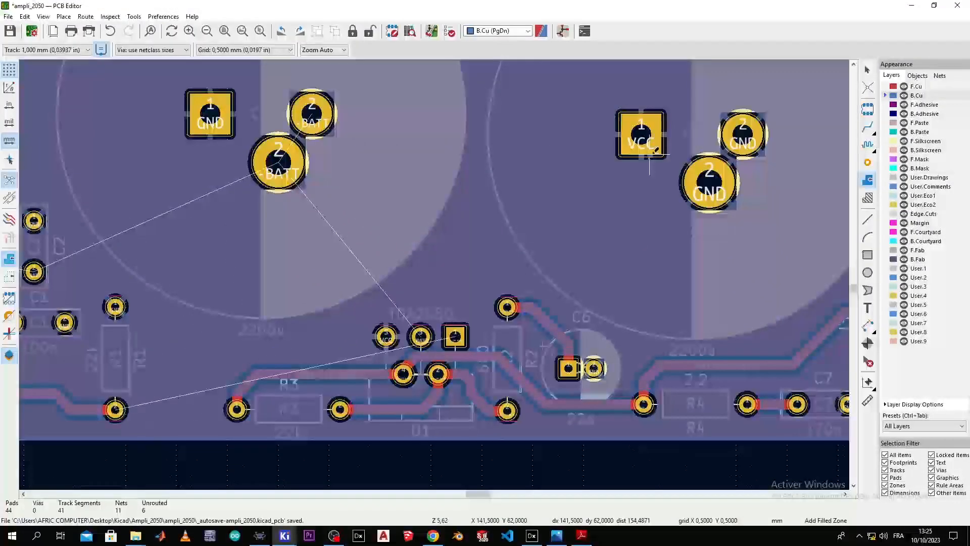
{"action": "scroll", "coordinate": [339, 246], "scroll_direction": "down", "scroll_amount": 3}
{"action": "scroll", "coordinate": [436, 269], "scroll_direction": "up", "scroll_amount": 3}
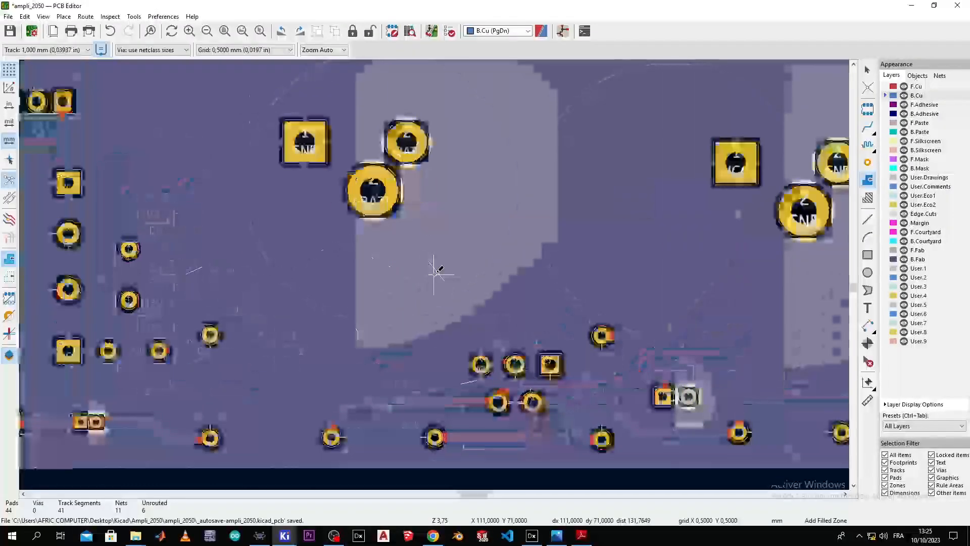
{"action": "middle_click_drag", "start_coordinate": [409, 216], "coordinate": [444, 320]}
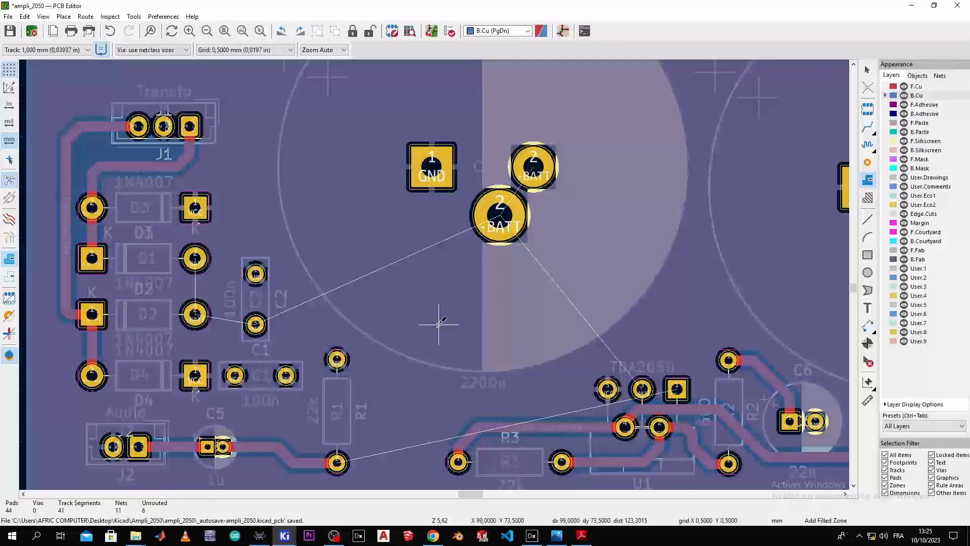
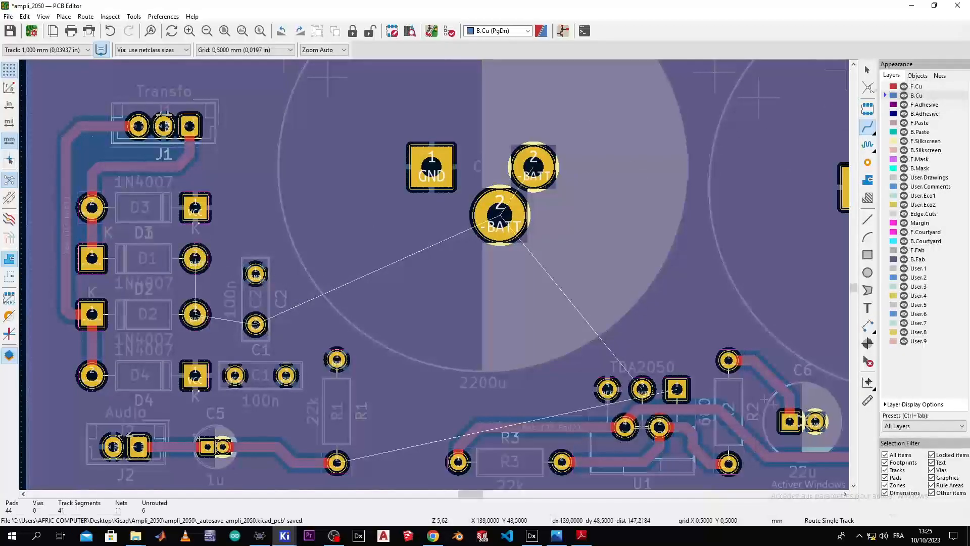
Step: On F.Cu, route the -BATT track from D1 to D2 and on to the C1 pad
{"action": "left_click", "coordinate": [893, 87]}
{"action": "scroll", "coordinate": [271, 257], "scroll_direction": "up", "scroll_amount": 2}
{"action": "middle_click_drag", "start_coordinate": [434, 275], "coordinate": [556, 201]}
{"action": "scroll", "coordinate": [556, 202], "scroll_direction": "down", "scroll_amount": 2}
{"action": "scroll", "coordinate": [434, 274], "scroll_direction": "up", "scroll_amount": 1}
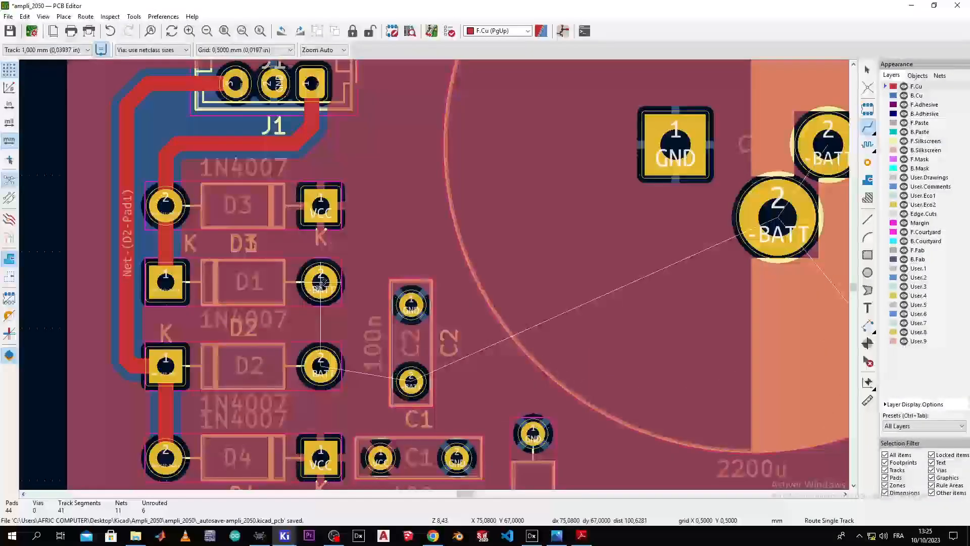
{"action": "left_click", "coordinate": [321, 299]}
{"action": "left_click", "coordinate": [320, 365]}
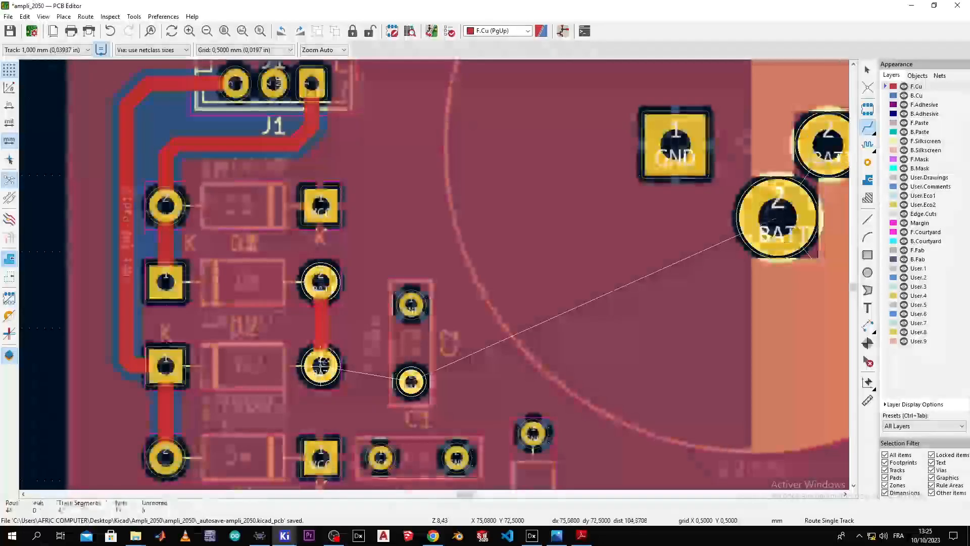
{"action": "left_click", "coordinate": [321, 365]}
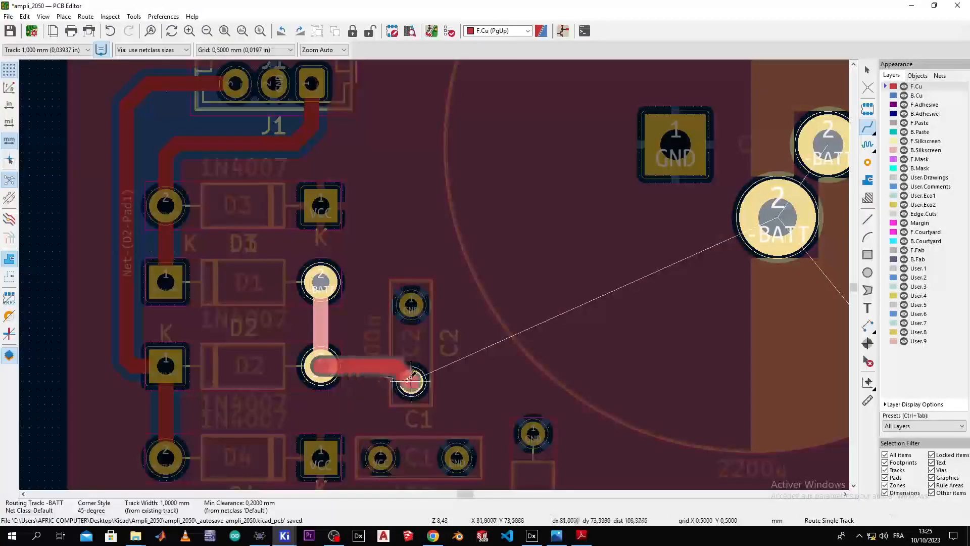
{"action": "left_click", "coordinate": [411, 381]}
Step: Extend -BATT from C1 to the large capacitor's pad and join it to the neighbouring BATT pad
{"action": "left_click", "coordinate": [410, 381]}
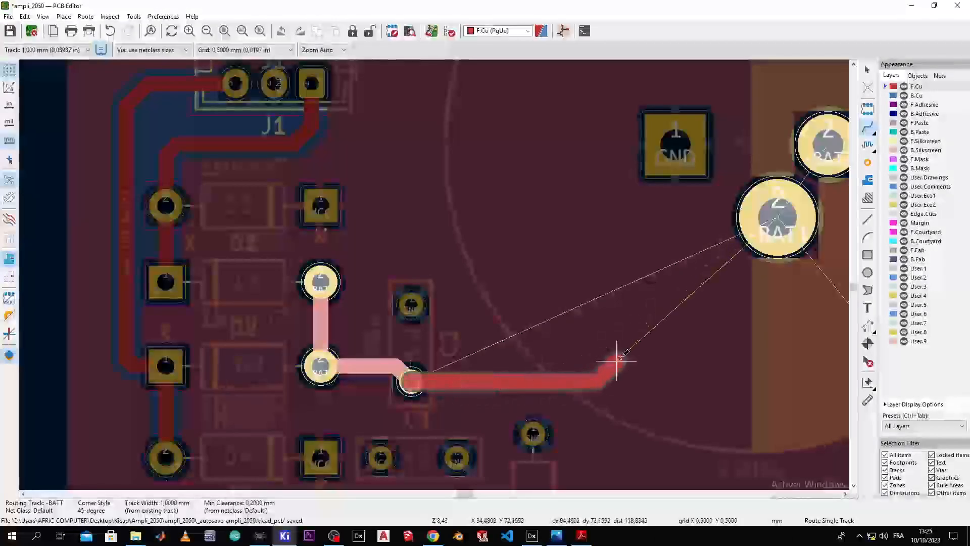
{"action": "left_click", "coordinate": [778, 217]}
{"action": "scroll", "coordinate": [777, 218], "scroll_direction": "down", "scroll_amount": 4}
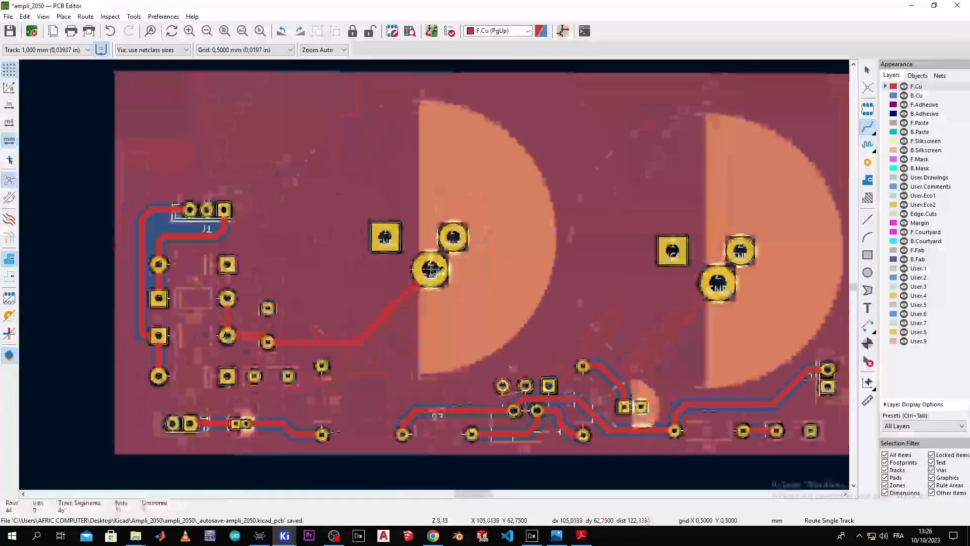
{"action": "left_click", "coordinate": [429, 267]}
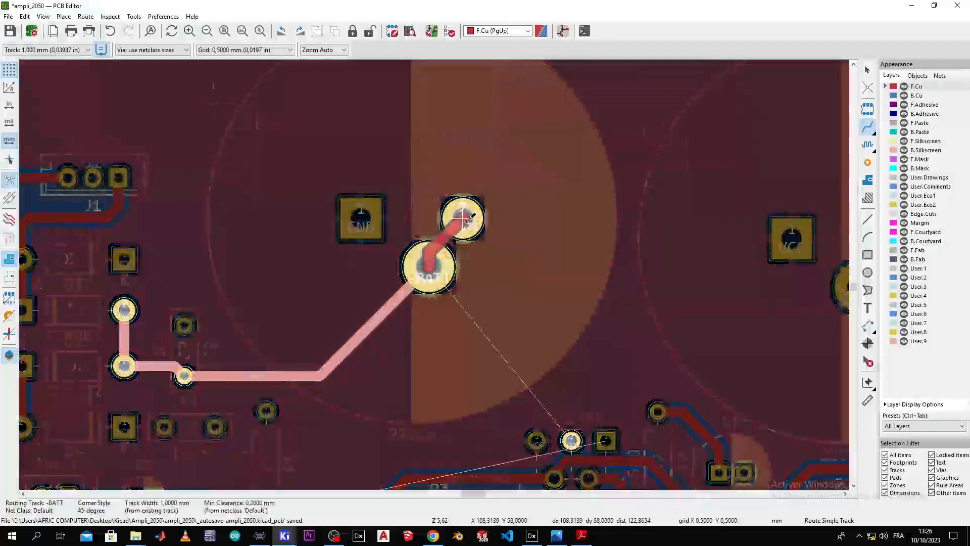
{"action": "left_click", "coordinate": [463, 218]}
Step: Route the TDA2050 -BATT pad to the capacitor's -BATT pad and save the board
{"action": "scroll", "coordinate": [469, 231], "scroll_direction": "down", "scroll_amount": 4}
{"action": "scroll", "coordinate": [436, 275], "scroll_direction": "up", "scroll_amount": 4}
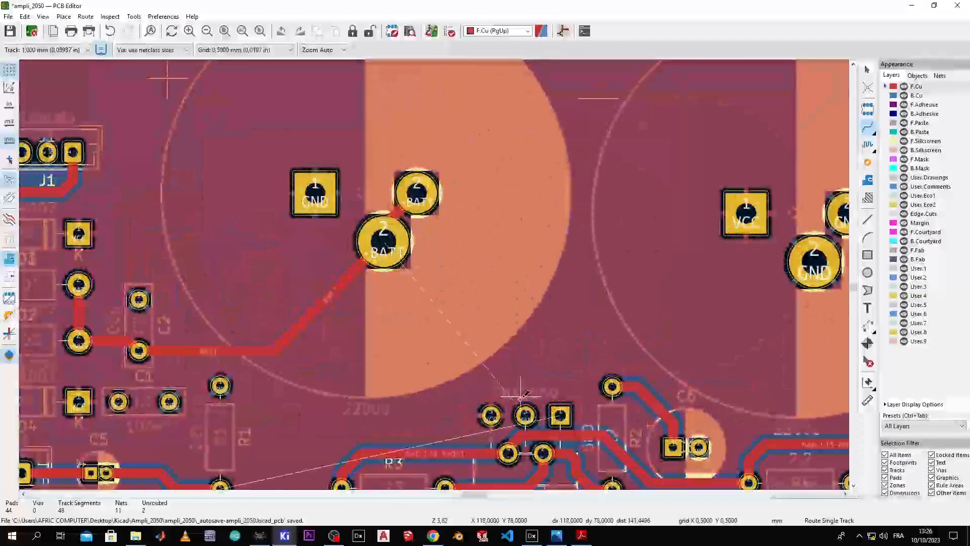
{"action": "left_click", "coordinate": [525, 416]}
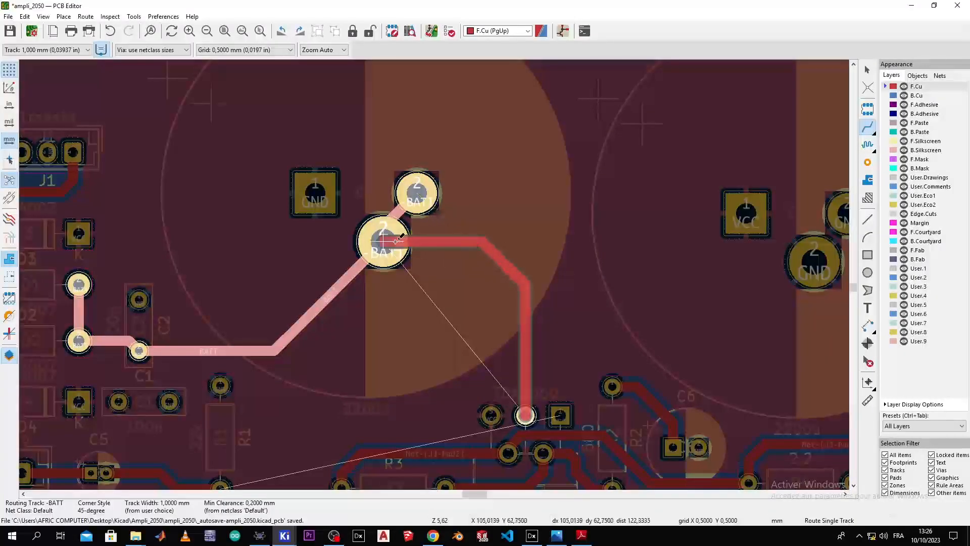
{"action": "left_click", "coordinate": [386, 241]}
{"action": "scroll", "coordinate": [385, 243], "scroll_direction": "down", "scroll_amount": 2}
{"action": "key", "text": "ctrl+s"}
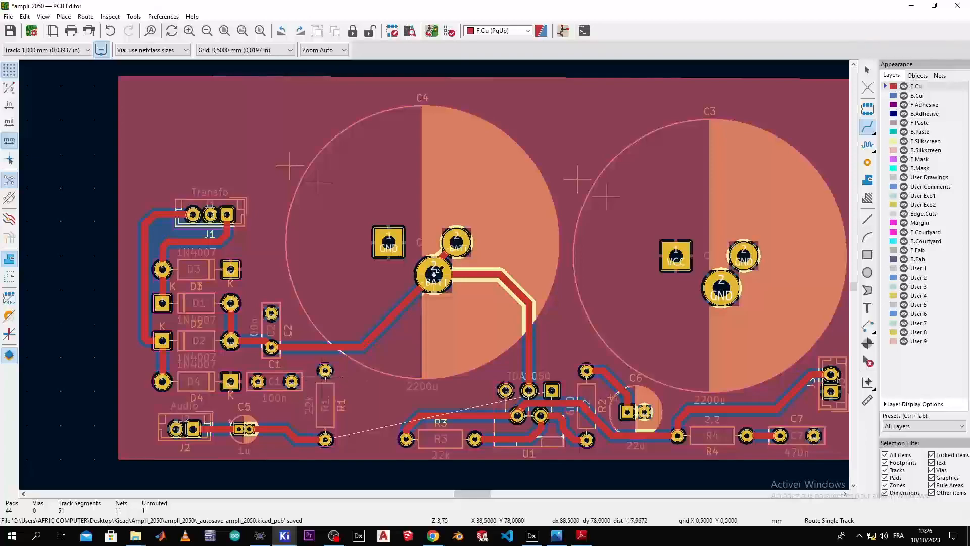
{"action": "scroll", "coordinate": [325, 372], "scroll_direction": "up", "scroll_amount": 2}
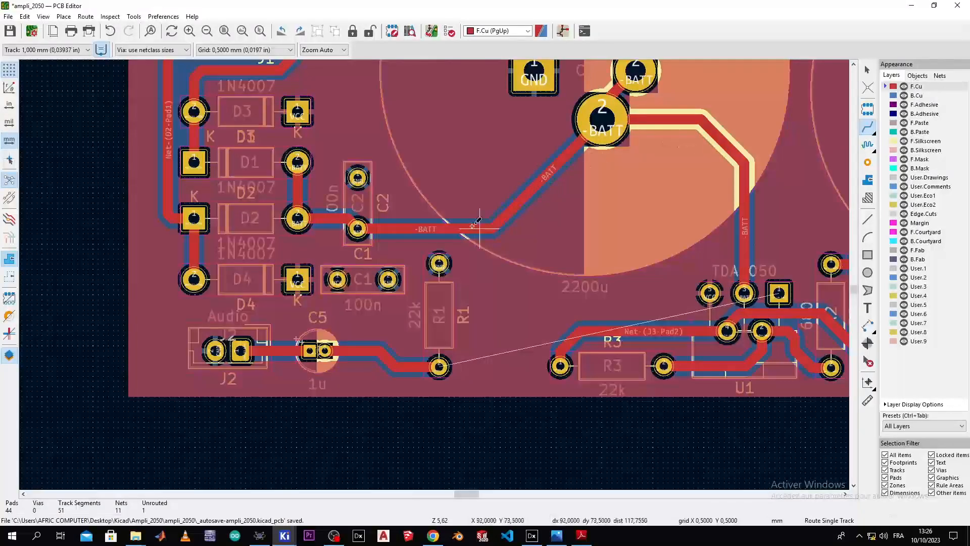
Step: On B.Cu, route a track from C5 pad 2 to TDA2050 pad 1
{"action": "scroll", "coordinate": [358, 228], "scroll_direction": "down", "scroll_amount": 3}
{"action": "scroll", "coordinate": [184, 204], "scroll_direction": "up", "scroll_amount": 5}
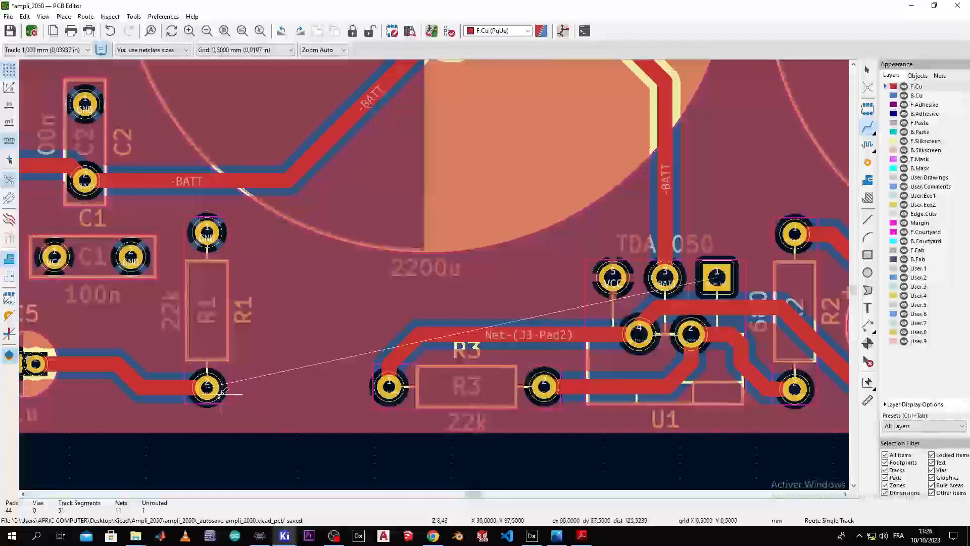
{"action": "left_click", "coordinate": [894, 97]}
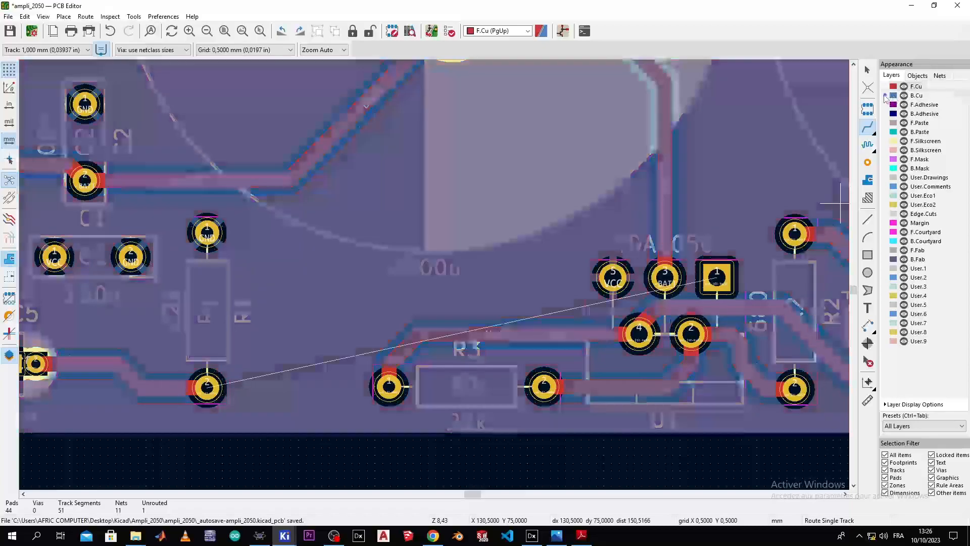
{"action": "left_click", "coordinate": [207, 387]}
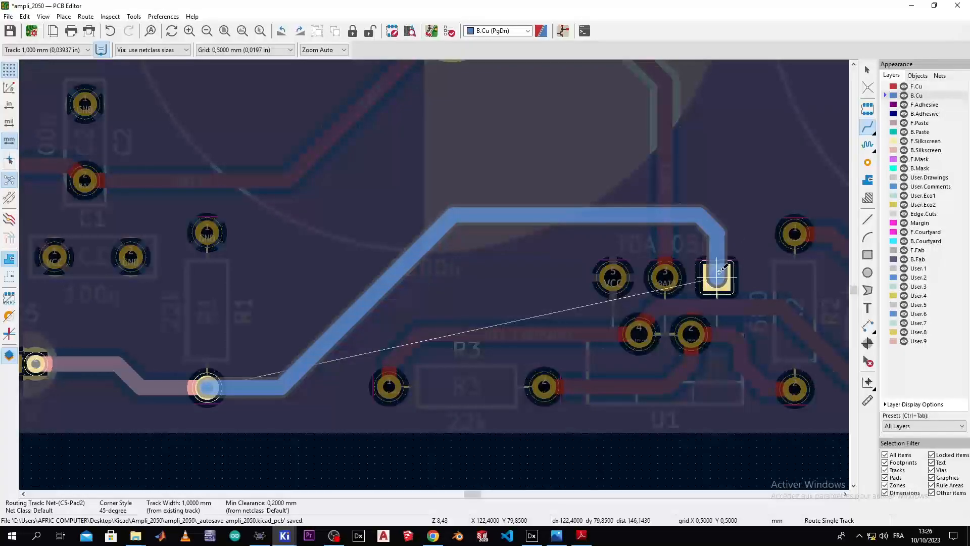
{"action": "left_click", "coordinate": [719, 273]}
Step: Refill the copper zones around the new track and check the result
{"action": "scroll", "coordinate": [290, 273], "scroll_direction": "down", "scroll_amount": 2}
{"action": "scroll", "coordinate": [238, 296], "scroll_direction": "up", "scroll_amount": 1}
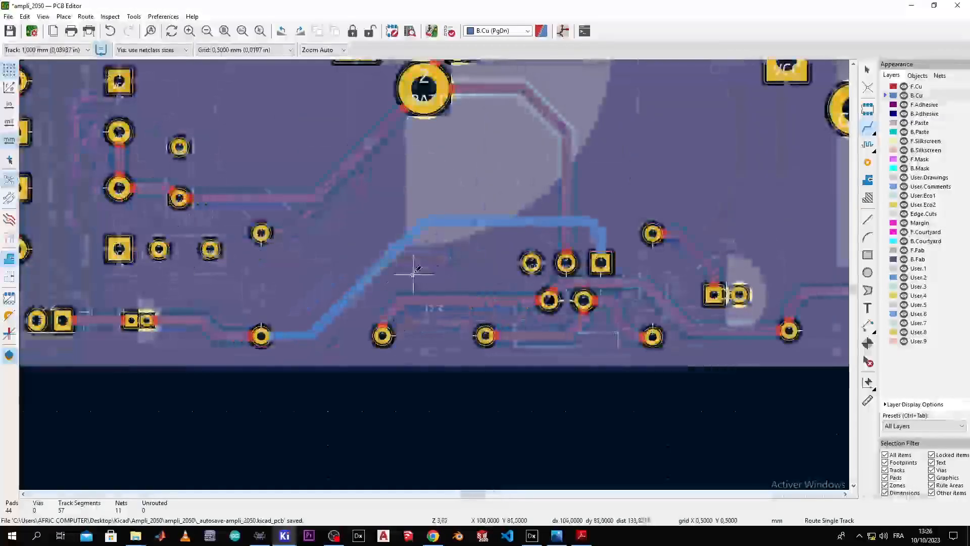
{"action": "middle_click_drag", "start_coordinate": [411, 273], "coordinate": [473, 259]}
{"action": "key", "text": "b"}
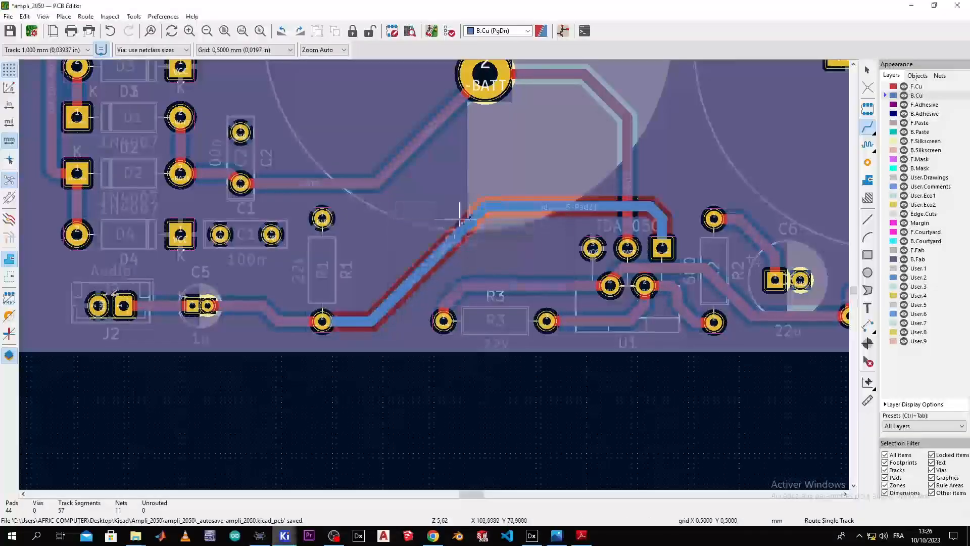
{"action": "scroll", "coordinate": [433, 270], "scroll_direction": "down", "scroll_amount": 2}
{"action": "scroll", "coordinate": [422, 275], "scroll_direction": "up", "scroll_amount": 2}
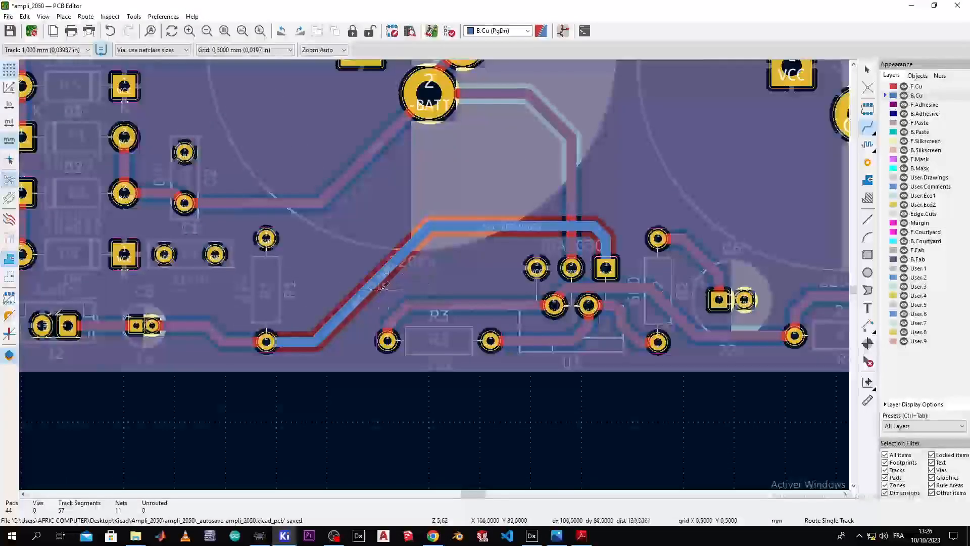
{"action": "scroll", "coordinate": [574, 268], "scroll_direction": "down", "scroll_amount": 2}
{"action": "middle_click_drag", "start_coordinate": [395, 239], "coordinate": [426, 331]}
{"action": "scroll", "coordinate": [430, 328], "scroll_direction": "up", "scroll_amount": 3}
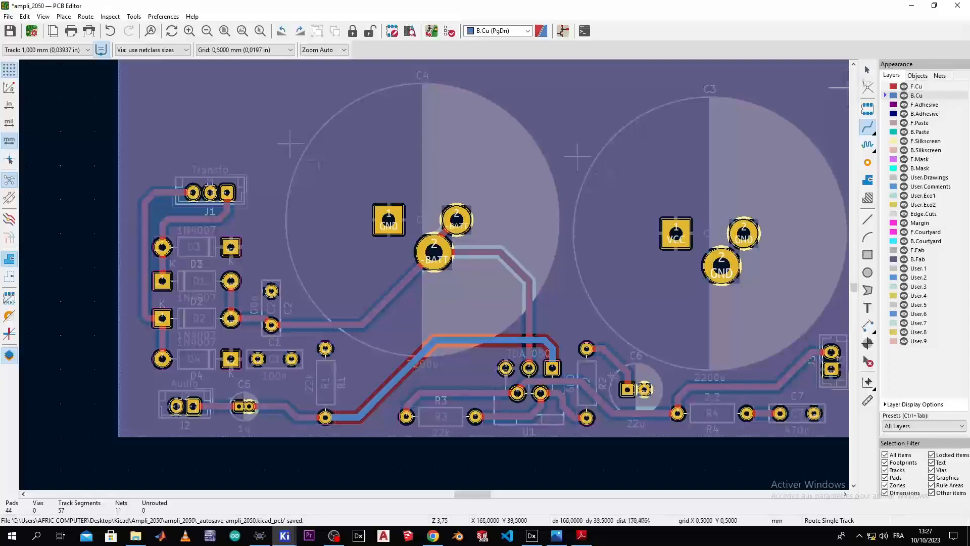
Step: Leave routing and move the D3 reference label above its VCC pad
{"action": "left_click", "coordinate": [868, 70]}
{"action": "scroll", "coordinate": [208, 257], "scroll_direction": "down", "scroll_amount": 1}
{"action": "scroll", "coordinate": [434, 274], "scroll_direction": "up", "scroll_amount": 2}
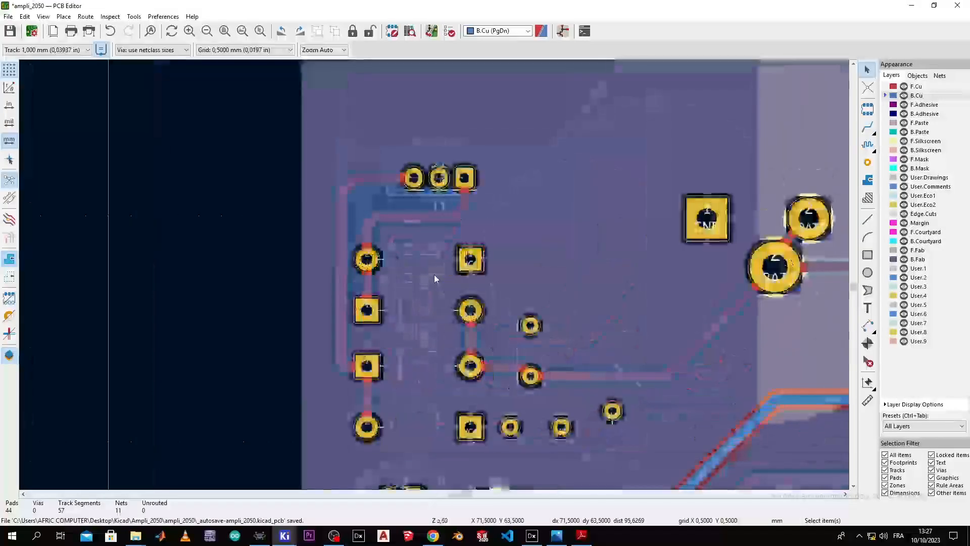
{"action": "scroll", "coordinate": [408, 260], "scroll_direction": "up", "scroll_amount": 1}
{"action": "scroll", "coordinate": [435, 275], "scroll_direction": "up", "scroll_amount": 1}
{"action": "left_click", "coordinate": [460, 336]}
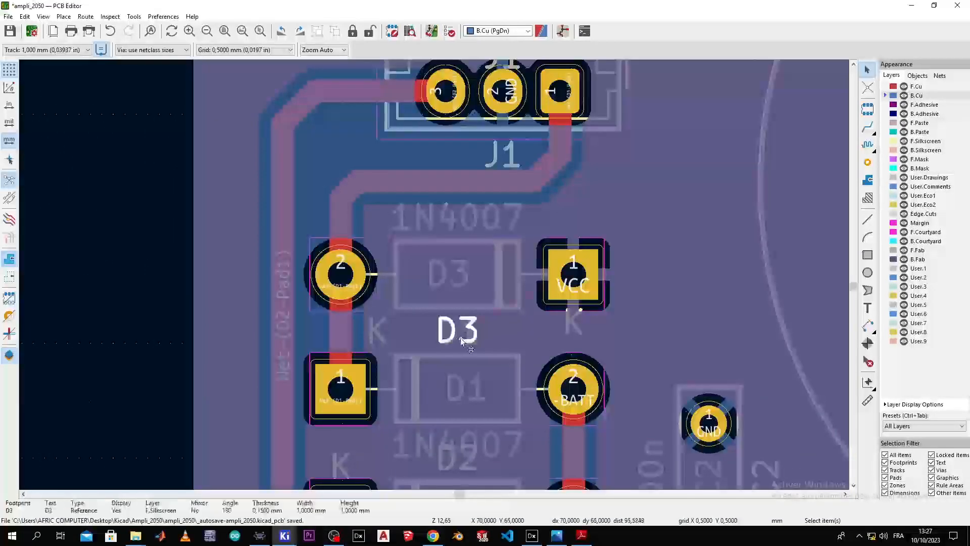
{"action": "left_click_drag", "start_coordinate": [462, 335], "coordinate": [482, 331]}
{"action": "left_click_drag", "start_coordinate": [501, 333], "coordinate": [588, 216]}
{"action": "left_click", "coordinate": [588, 216]}
Step: Move the D2 reference label to the left of its pad
{"action": "scroll", "coordinate": [480, 308], "scroll_direction": "down", "scroll_amount": 4}
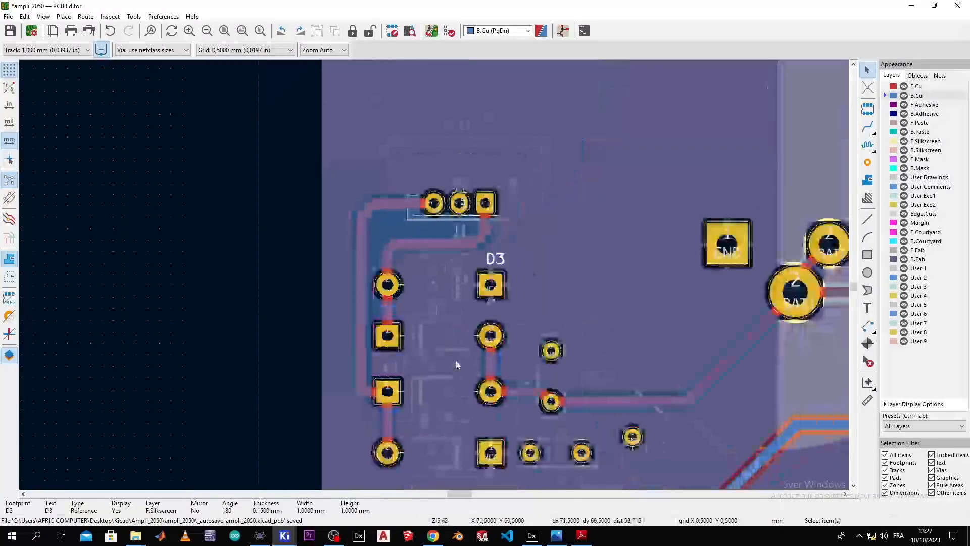
{"action": "scroll", "coordinate": [425, 258], "scroll_direction": "up", "scroll_amount": 3}
{"action": "left_click", "coordinate": [408, 286]}
{"action": "key", "text": "m"}
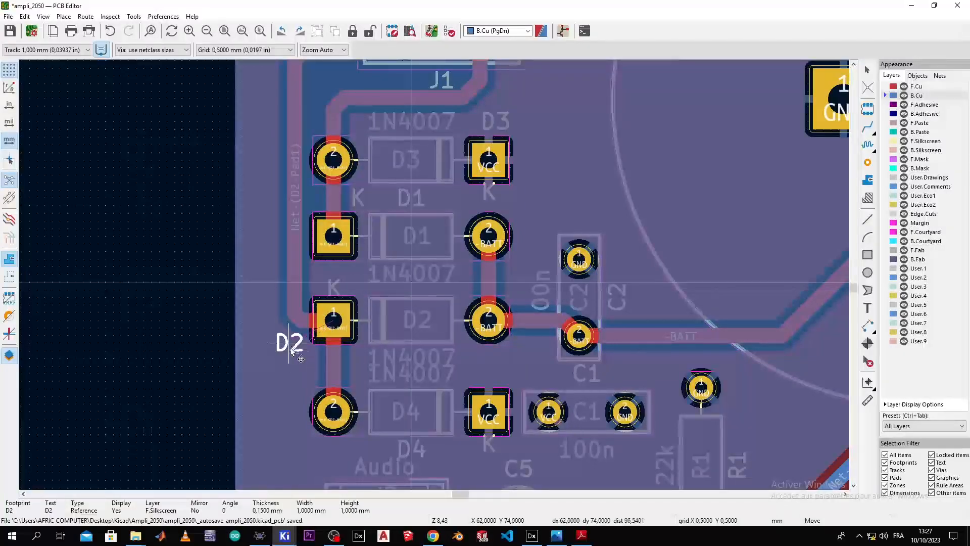
{"action": "left_click", "coordinate": [289, 351]}
{"action": "scroll", "coordinate": [493, 291], "scroll_direction": "up", "scroll_amount": 3}
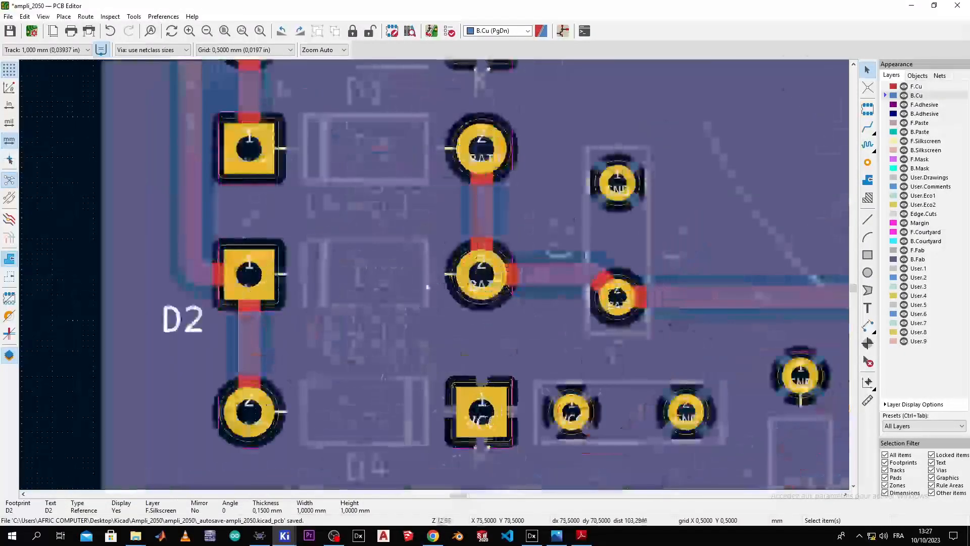
Step: Move D4's 1N4007 value text to a clearer spot
{"action": "left_click", "coordinate": [408, 353]}
{"action": "key", "text": "m"}
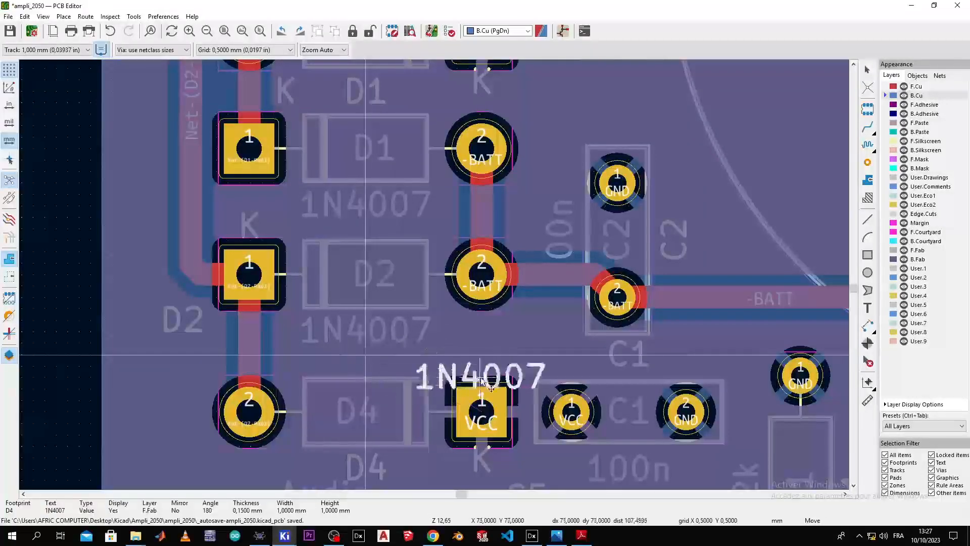
{"action": "left_click", "coordinate": [493, 359]}
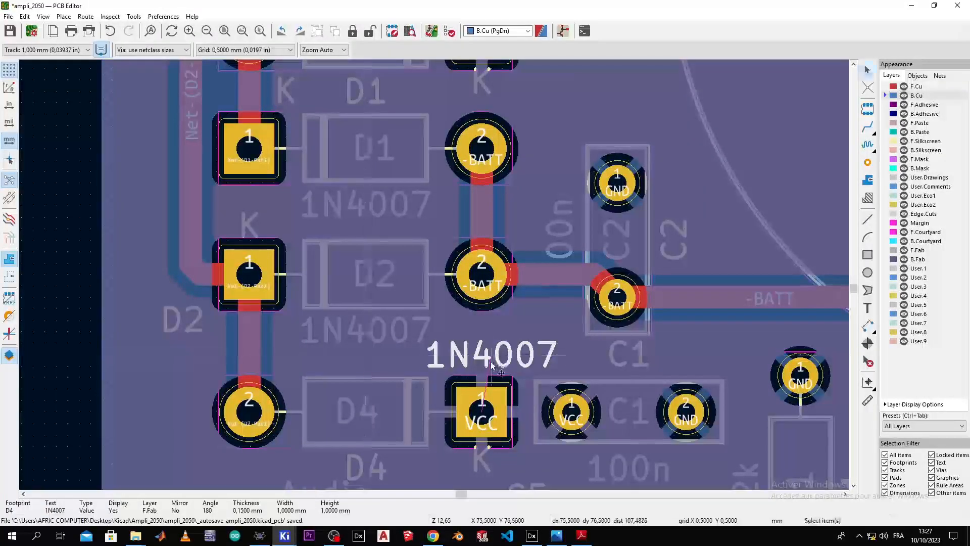
{"action": "scroll", "coordinate": [434, 274], "scroll_direction": "down", "scroll_amount": 5}
{"action": "scroll", "coordinate": [435, 274], "scroll_direction": "up", "scroll_amount": 3}
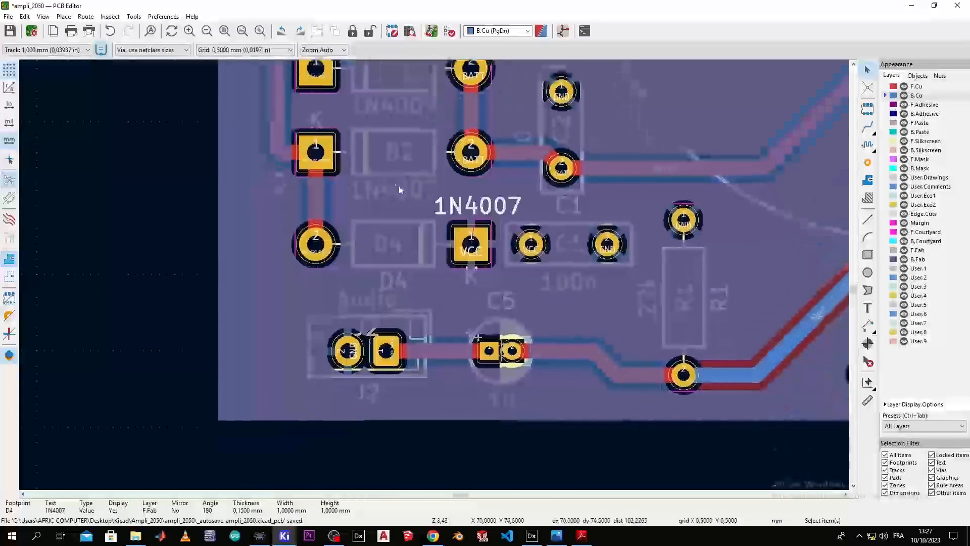
Step: Shift the D4 reference label below the diode and clear the selection
{"action": "left_click", "coordinate": [393, 283]}
{"action": "left_click_drag", "start_coordinate": [393, 283], "coordinate": [417, 281]}
{"action": "left_click", "coordinate": [445, 313]}
{"action": "left_click", "coordinate": [421, 404]}
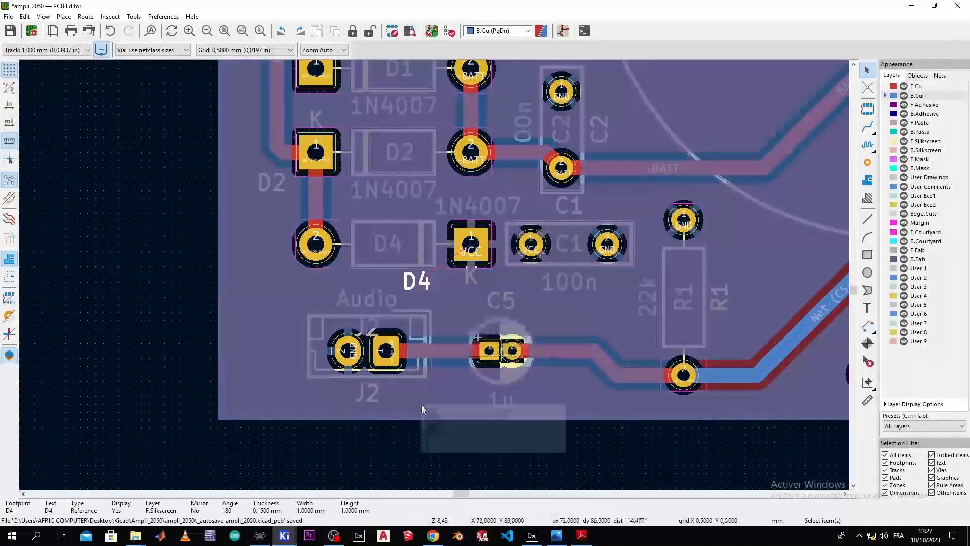
{"action": "left_click", "coordinate": [561, 319]}
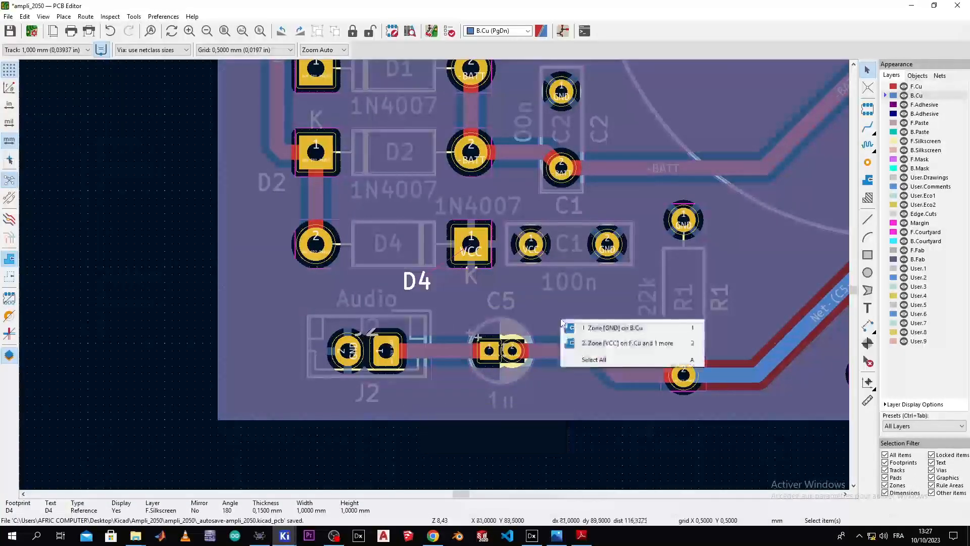
{"action": "left_click", "coordinate": [608, 272]}
{"action": "scroll", "coordinate": [596, 273], "scroll_direction": "down", "scroll_amount": 2}
{"action": "scroll", "coordinate": [435, 274], "scroll_direction": "up", "scroll_amount": 1}
{"action": "middle_click_drag", "start_coordinate": [434, 274], "coordinate": [194, 273]}
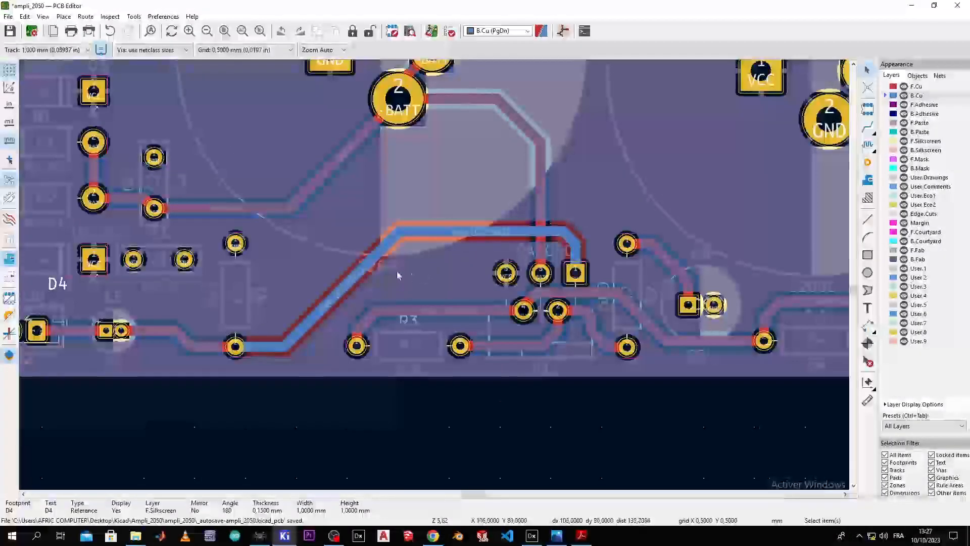
Step: Move C4's 2200u value label slightly to the right
{"action": "left_click", "coordinate": [394, 270]}
{"action": "key", "text": "m"}
{"action": "left_click", "coordinate": [422, 267]}
{"action": "scroll", "coordinate": [402, 276], "scroll_direction": "down", "scroll_amount": 3}
{"action": "scroll", "coordinate": [434, 276], "scroll_direction": "up", "scroll_amount": 3}
Step: Place U1's TDA2050 label just below the chip
{"action": "middle_click_drag", "start_coordinate": [406, 275], "coordinate": [264, 208]}
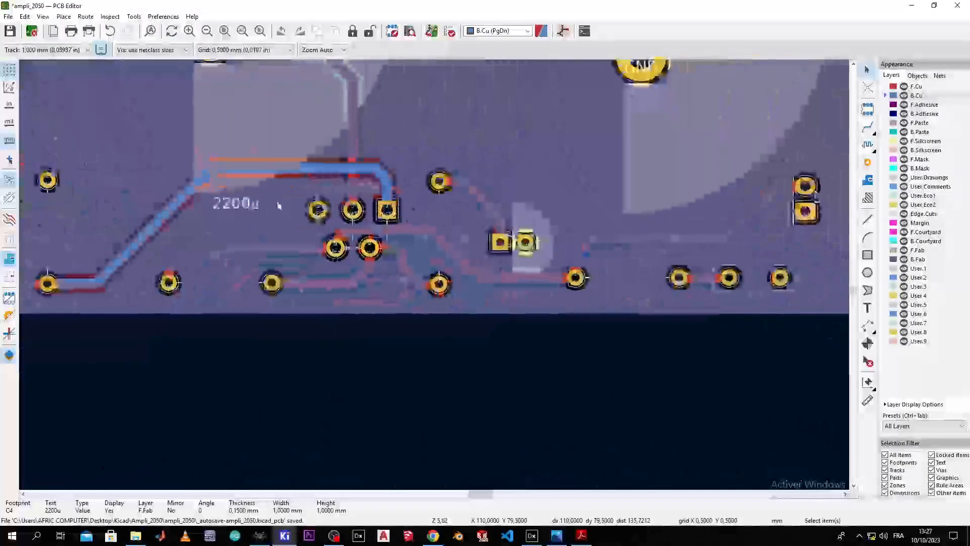
{"action": "left_click", "coordinate": [371, 201]}
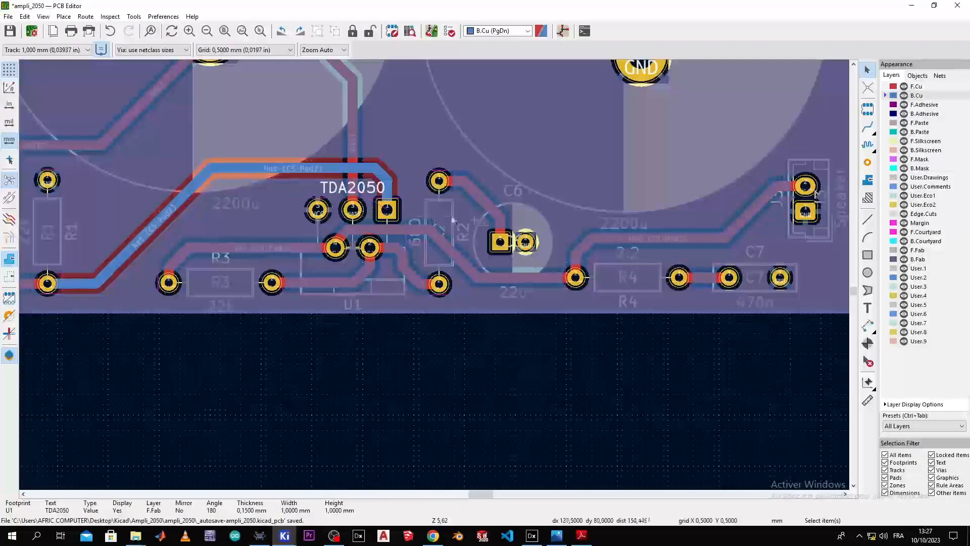
{"action": "key", "text": "m"}
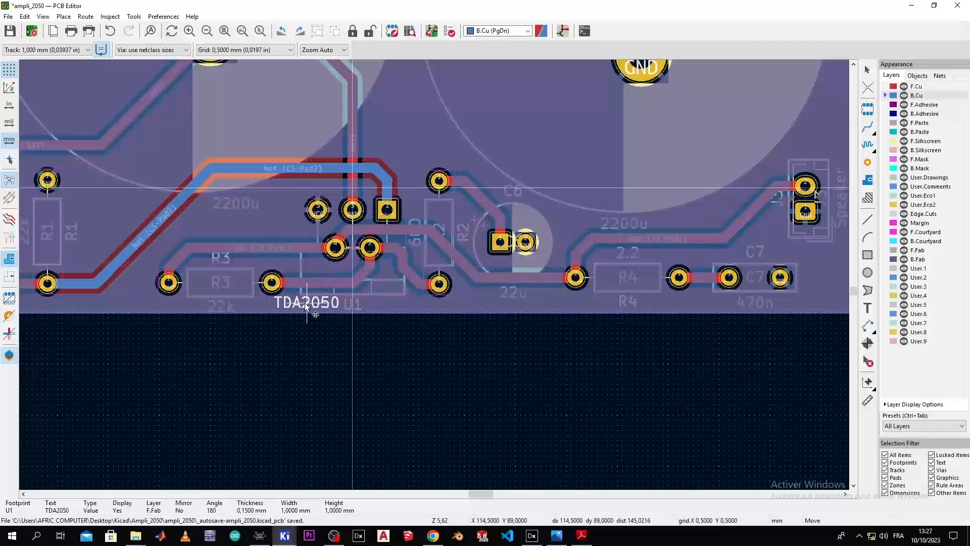
{"action": "scroll", "coordinate": [305, 304], "scroll_direction": "up", "scroll_amount": 3}
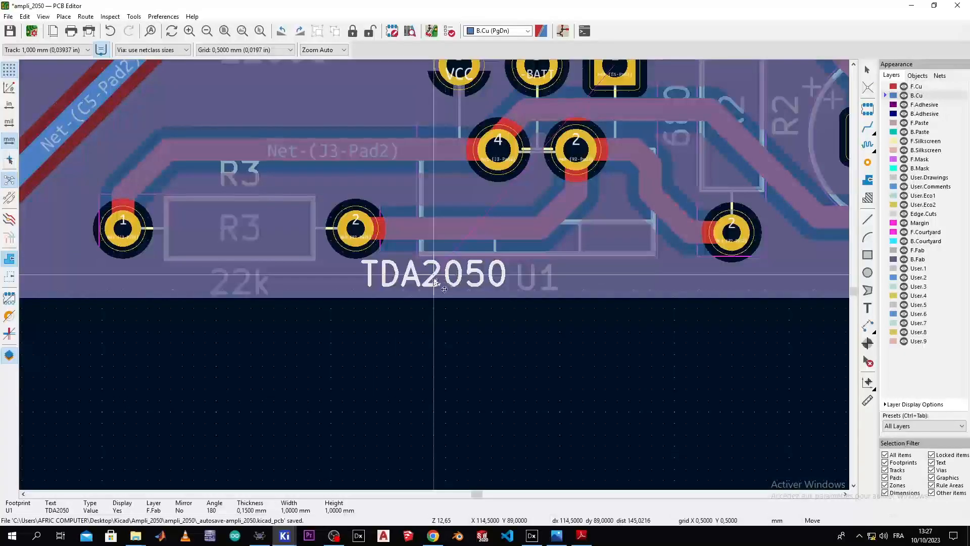
{"action": "left_click", "coordinate": [435, 291]}
{"action": "left_click", "coordinate": [593, 275]}
{"action": "left_click", "coordinate": [565, 273]}
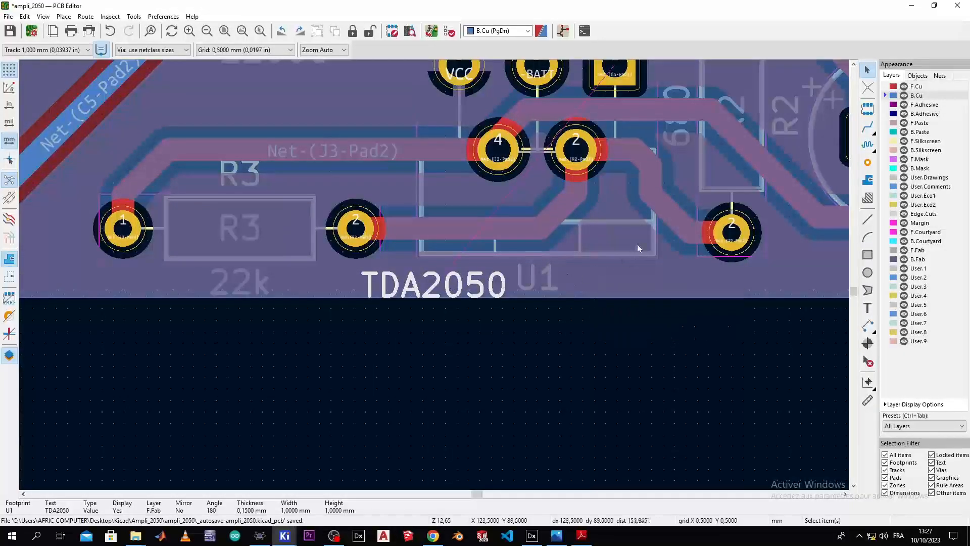
{"action": "scroll", "coordinate": [433, 277], "scroll_direction": "down", "scroll_amount": 2}
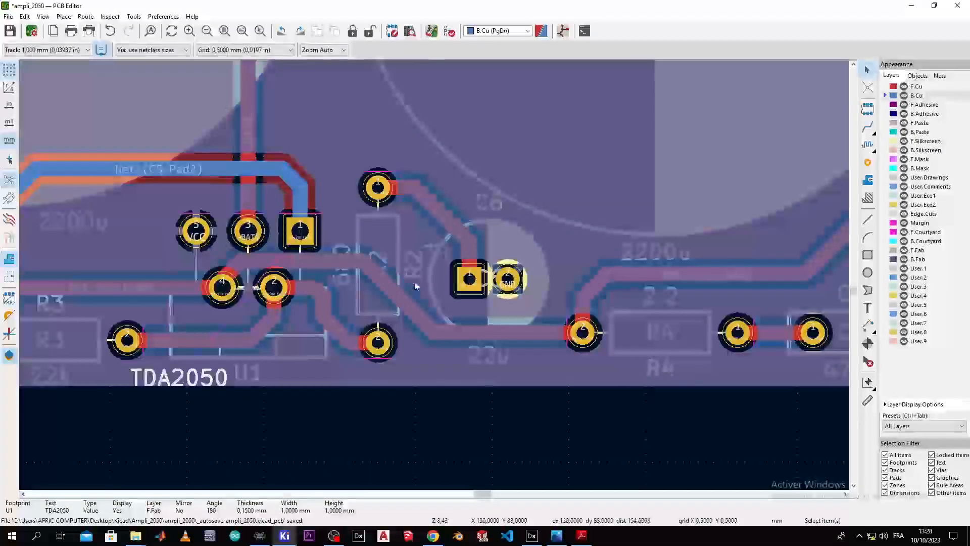
{"action": "middle_click_drag", "start_coordinate": [594, 301], "coordinate": [365, 302]}
Step: Centre the whole board in view and make Edge.Cuts the active layer
{"action": "scroll", "coordinate": [365, 306], "scroll_direction": "down", "scroll_amount": 5}
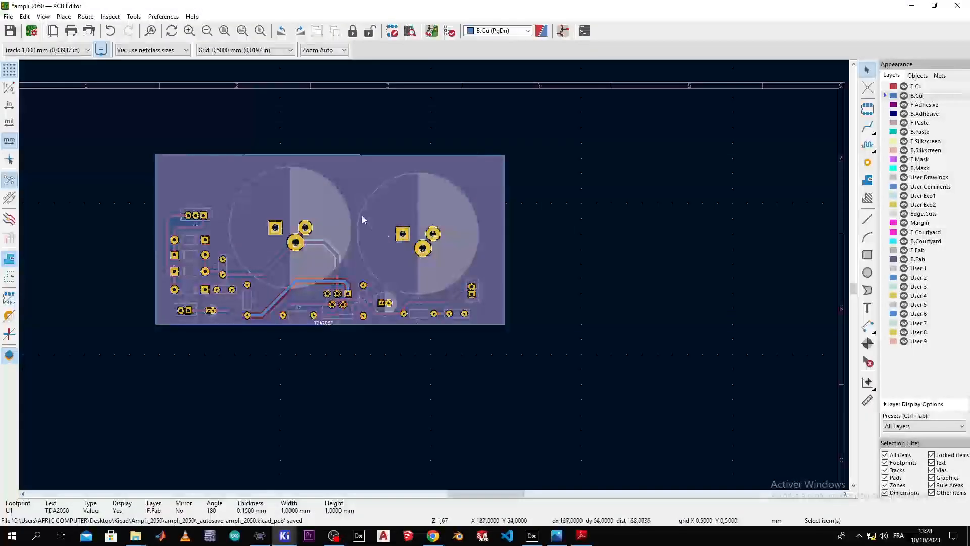
{"action": "scroll", "coordinate": [434, 274], "scroll_direction": "up", "scroll_amount": 3}
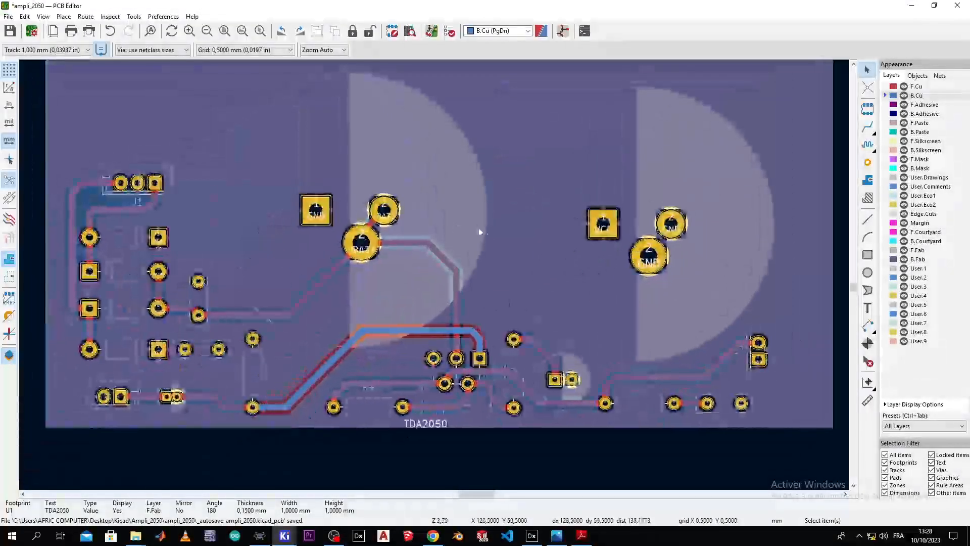
{"action": "middle_click_drag", "start_coordinate": [479, 231], "coordinate": [473, 300]}
{"action": "scroll", "coordinate": [463, 153], "scroll_direction": "down", "scroll_amount": 1}
{"action": "middle_click_drag", "start_coordinate": [459, 164], "coordinate": [486, 215]}
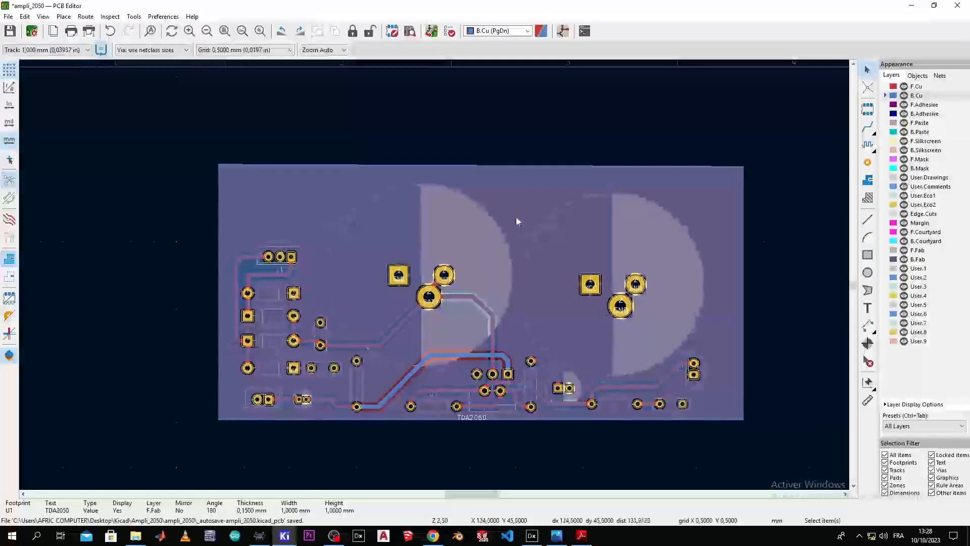
{"action": "left_click", "coordinate": [890, 214]}
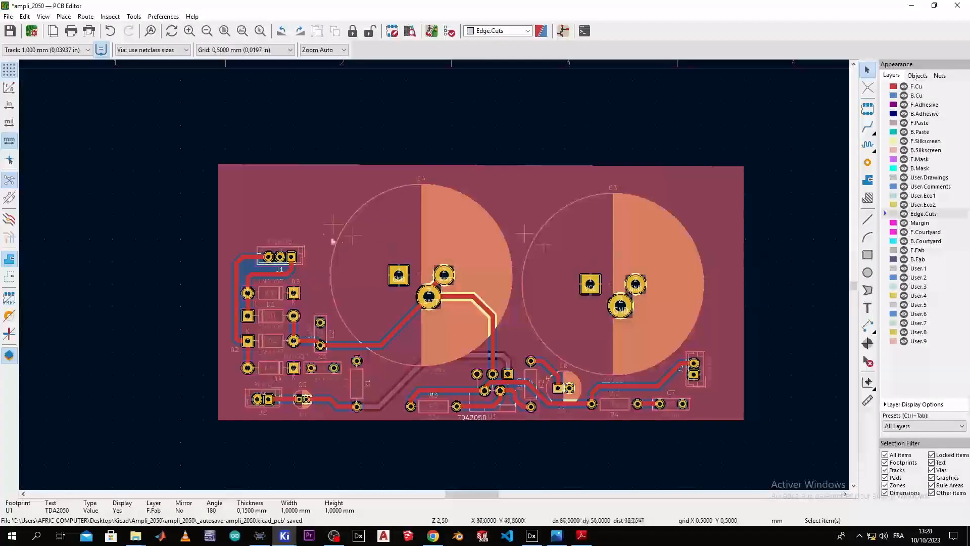
Step: Draw a 118.5 × 58.5 mm rectangle around all components as the board outline
{"action": "scroll", "coordinate": [193, 159], "scroll_direction": "up", "scroll_amount": 3}
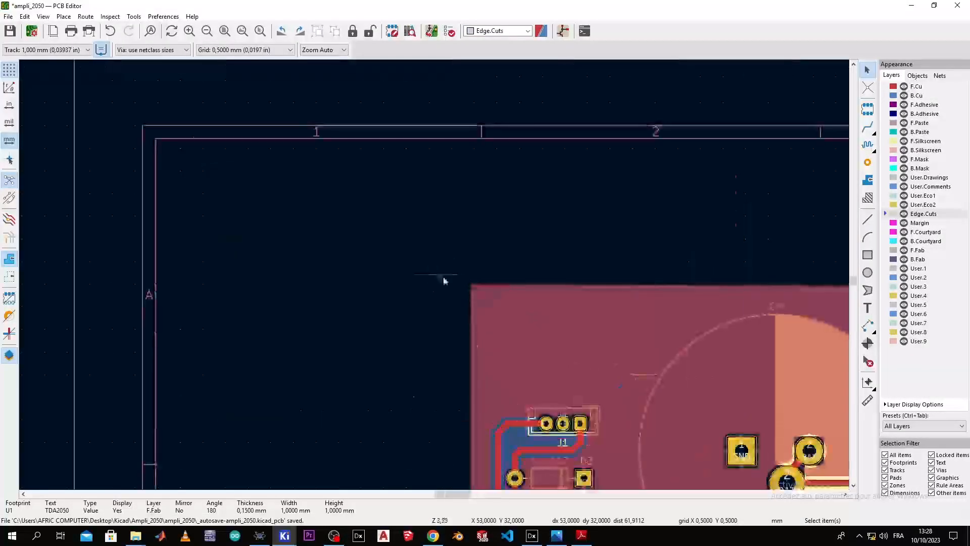
{"action": "left_click", "coordinate": [408, 261]}
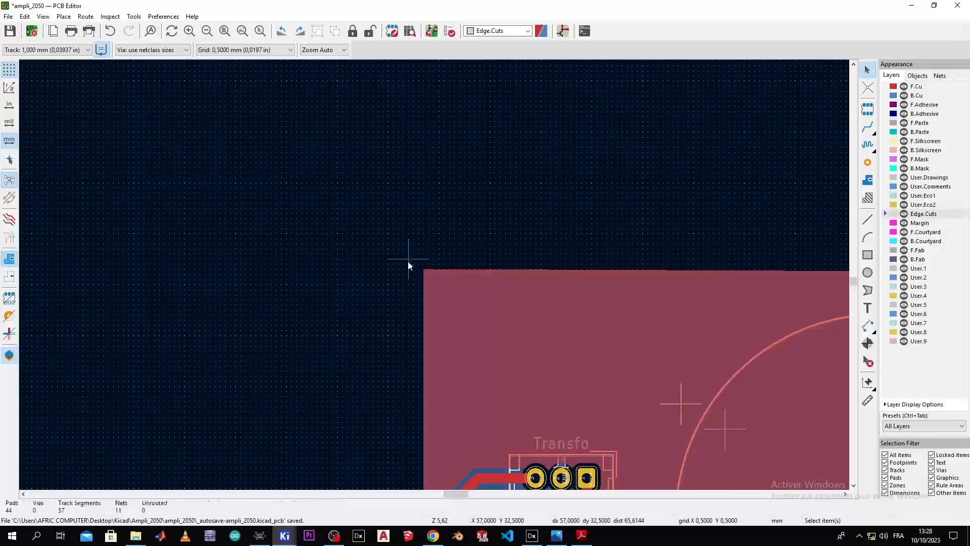
{"action": "left_click", "coordinate": [867, 255]}
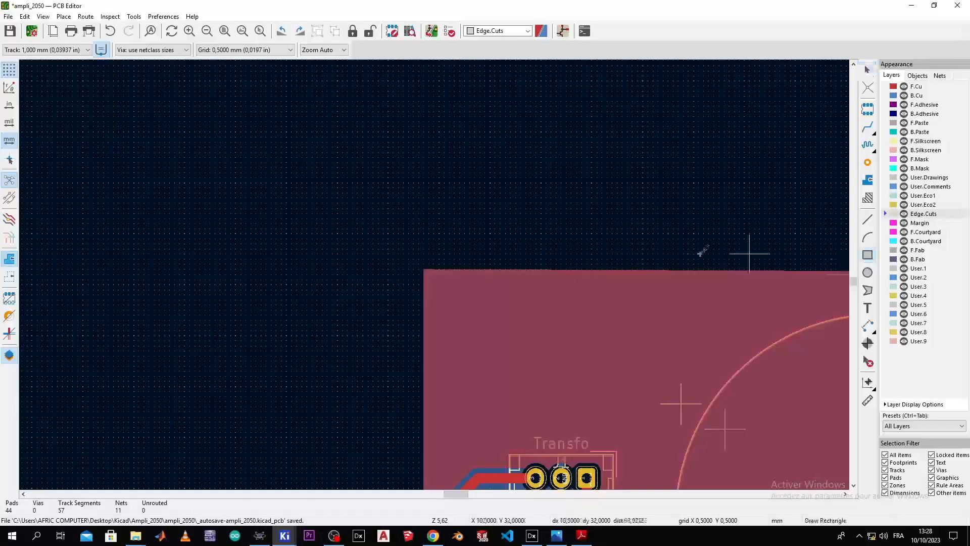
{"action": "left_click", "coordinate": [409, 258]}
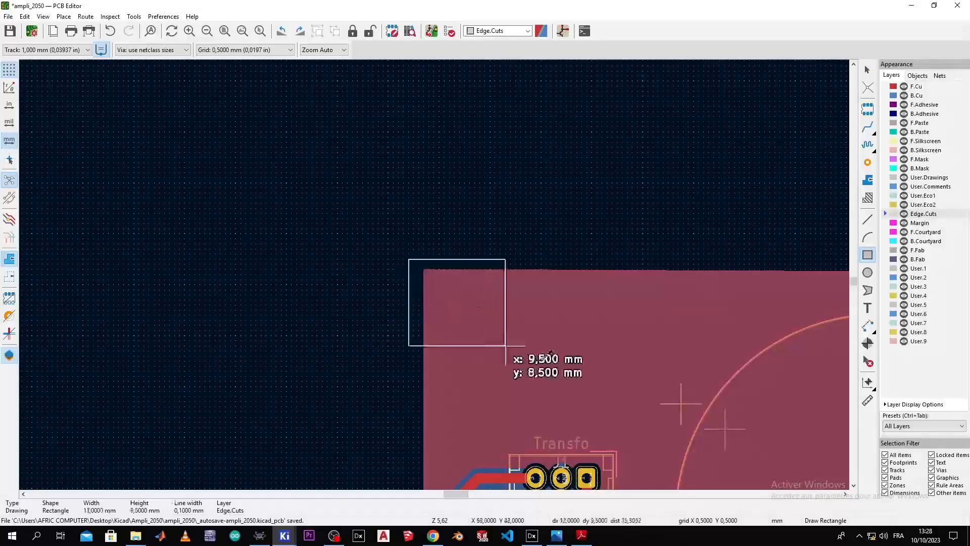
{"action": "scroll", "coordinate": [493, 331], "scroll_direction": "down", "scroll_amount": 3}
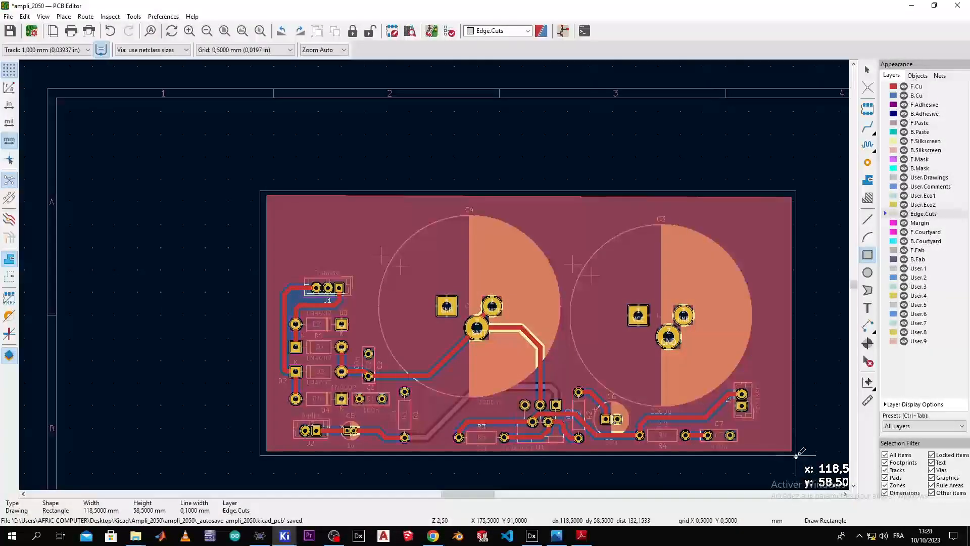
{"action": "left_click", "coordinate": [796, 456]}
{"action": "key", "text": "Escape"}
{"action": "scroll", "coordinate": [651, 343], "scroll_direction": "down", "scroll_amount": 4}
{"action": "scroll", "coordinate": [429, 275], "scroll_direction": "up", "scroll_amount": 5}
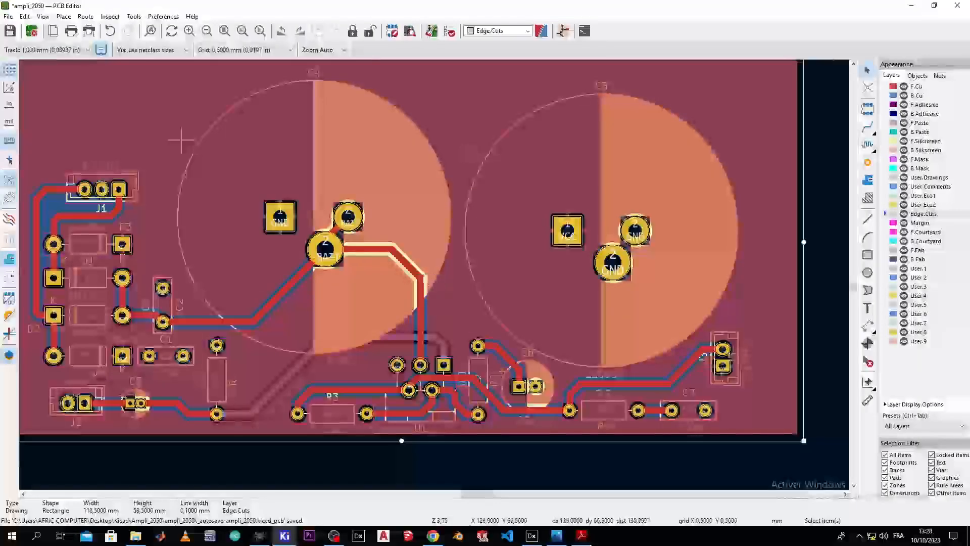
{"action": "scroll", "coordinate": [435, 278], "scroll_direction": "down", "scroll_amount": 3}
{"action": "scroll", "coordinate": [435, 278], "scroll_direction": "up", "scroll_amount": 2}
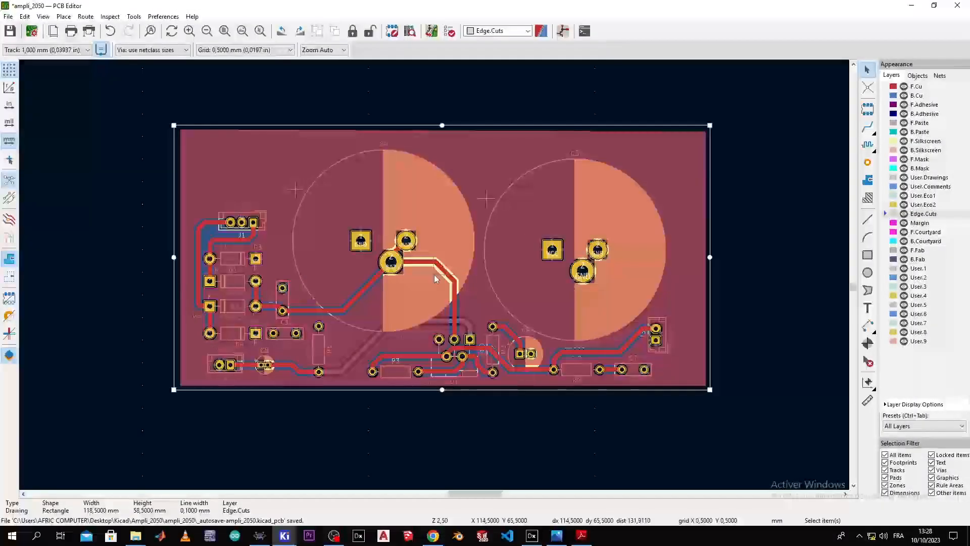